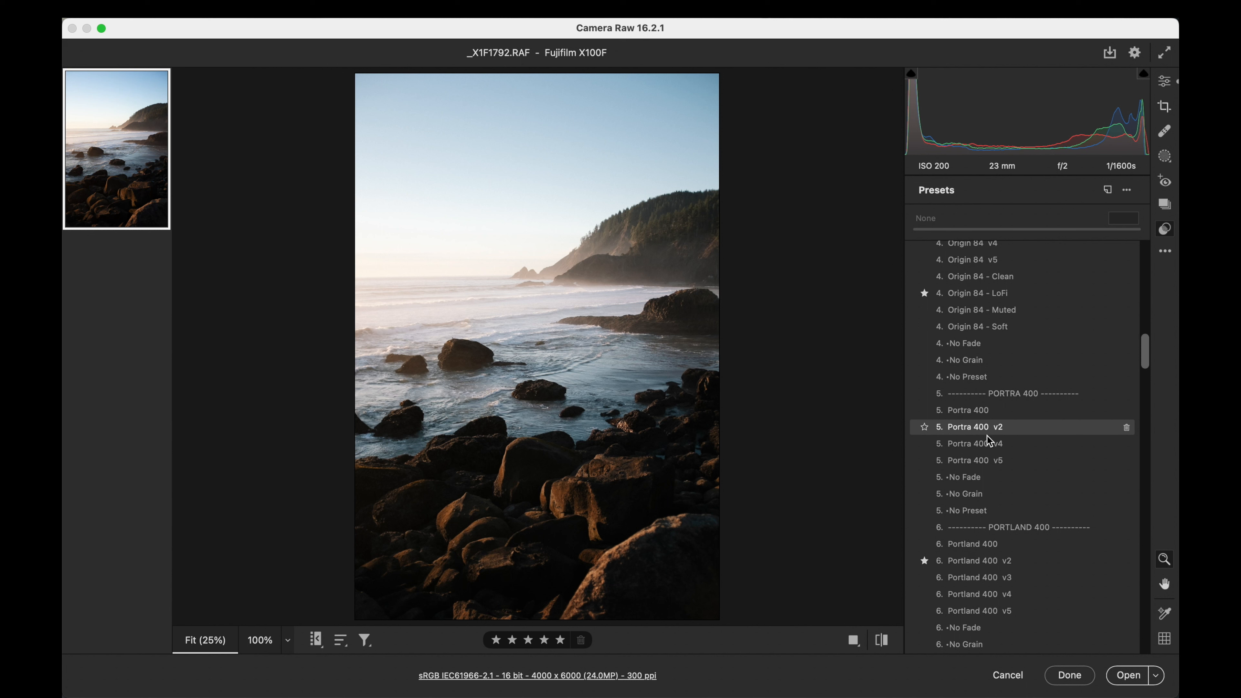
- Try the Portra 400 v5 preset at an amount of 100, and clear it with that group's No Preset
{"action": "left_click", "coordinate": [987, 460]}
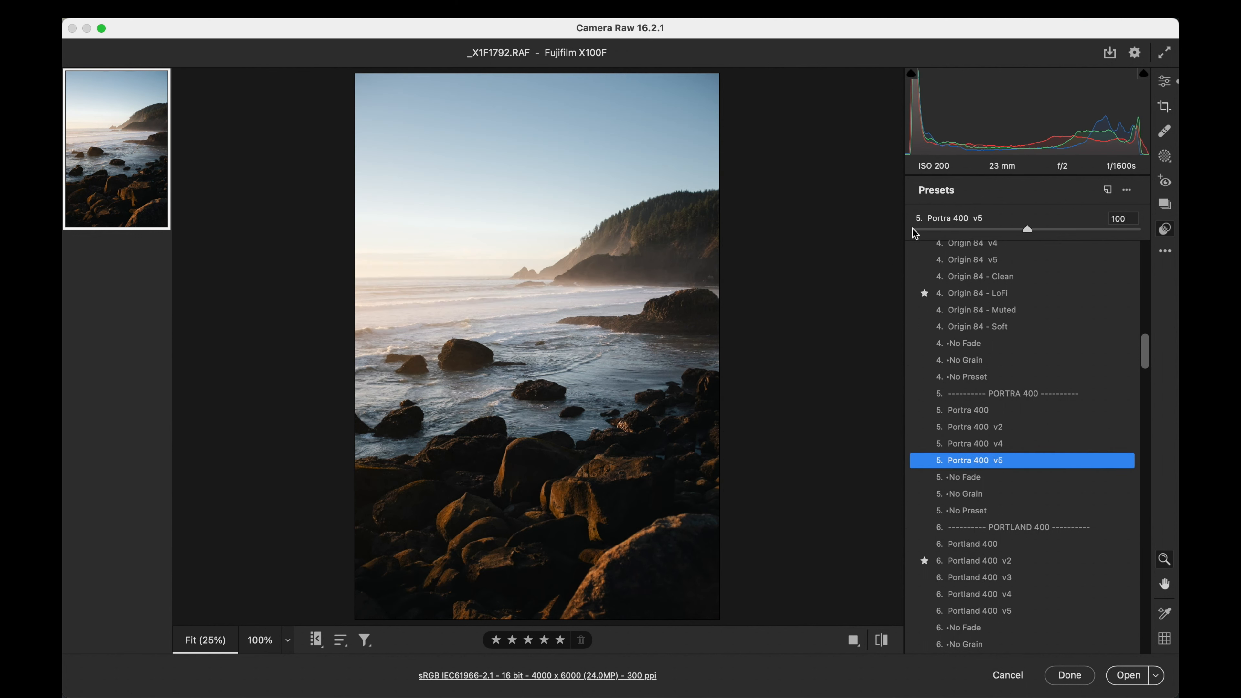
{"action": "mouse_move", "coordinate": [1027, 229]}
{"action": "left_mouse_down"}
{"action": "mouse_move", "coordinate": [1050, 230]}
{"action": "mouse_move", "coordinate": [939, 230]}
{"action": "mouse_move", "coordinate": [1080, 229]}
{"action": "mouse_move", "coordinate": [933, 229]}
{"action": "mouse_move", "coordinate": [1028, 230]}
{"action": "left_mouse_up"}
{"action": "left_click", "coordinate": [947, 513]}
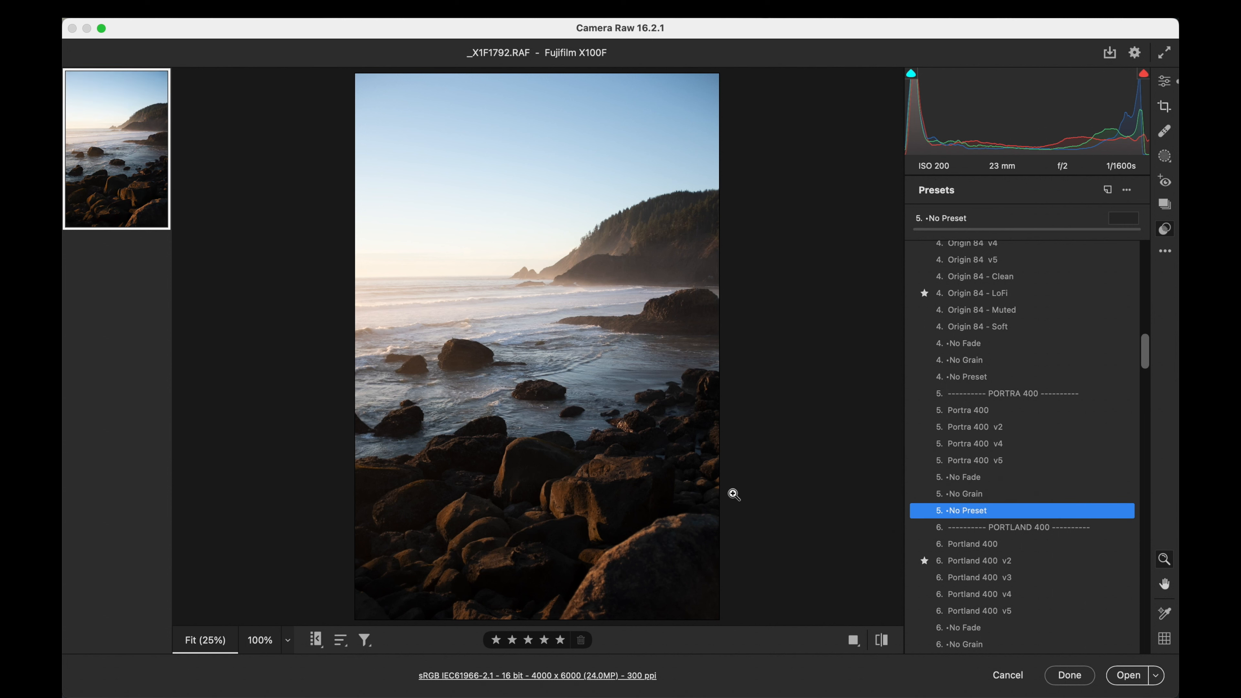
- Apply the Origin 84 v3 preset to the seascape photo with its amount at 100
{"action": "scroll", "coordinate": [980, 357], "scroll_direction": "up", "scroll_amount": 5}
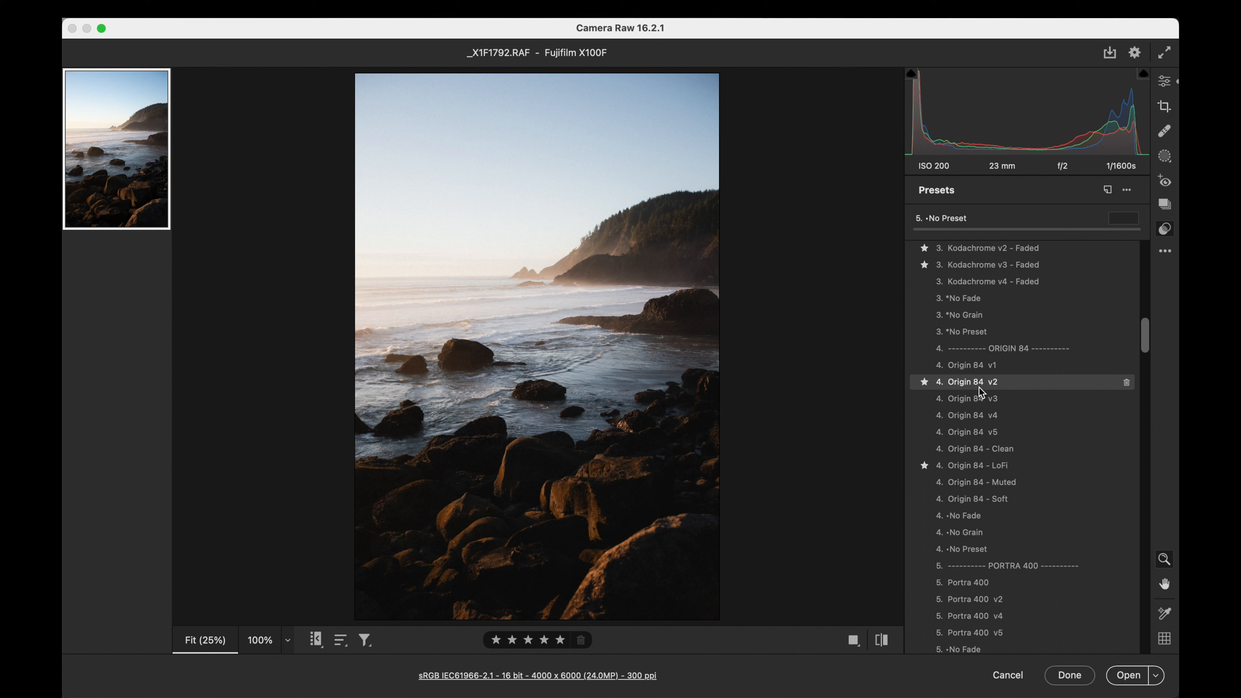
{"action": "left_click", "coordinate": [977, 401]}
{"action": "left_click_drag", "start_coordinate": [917, 229], "coordinate": [1027, 228]}
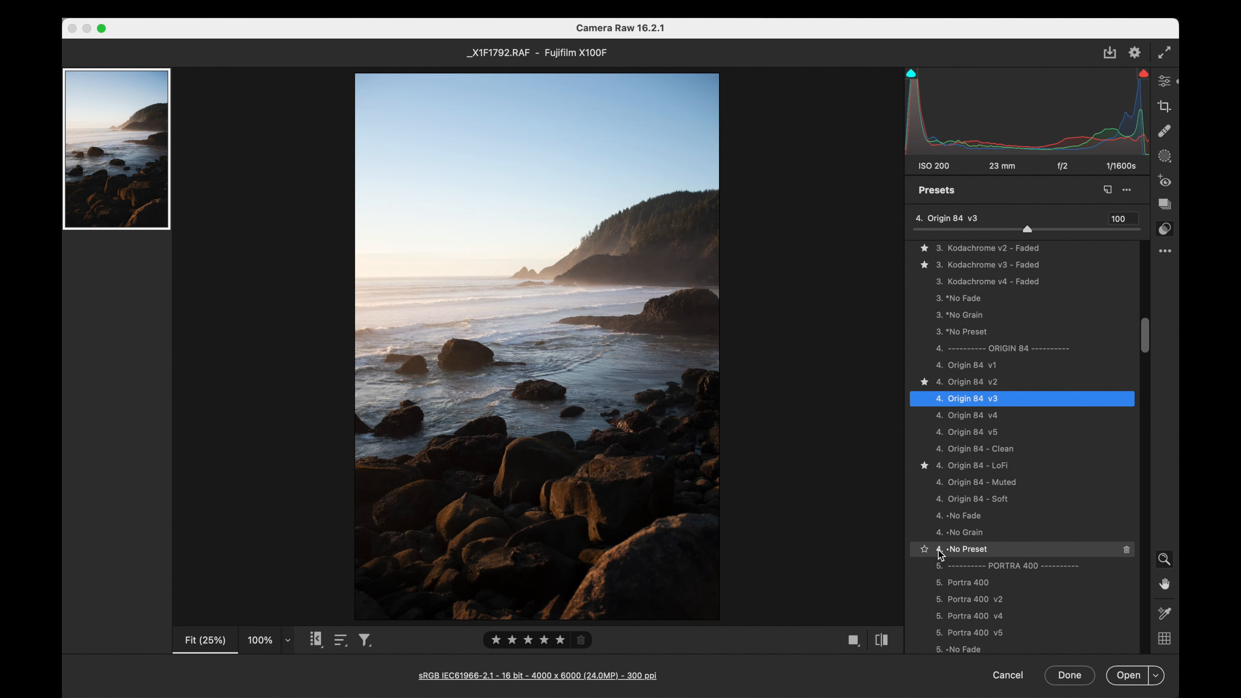
- Apply the Kodachrome v4 preset to the photo and set its amount to 84
{"action": "scroll", "coordinate": [1006, 299], "scroll_direction": "up", "scroll_amount": 10}
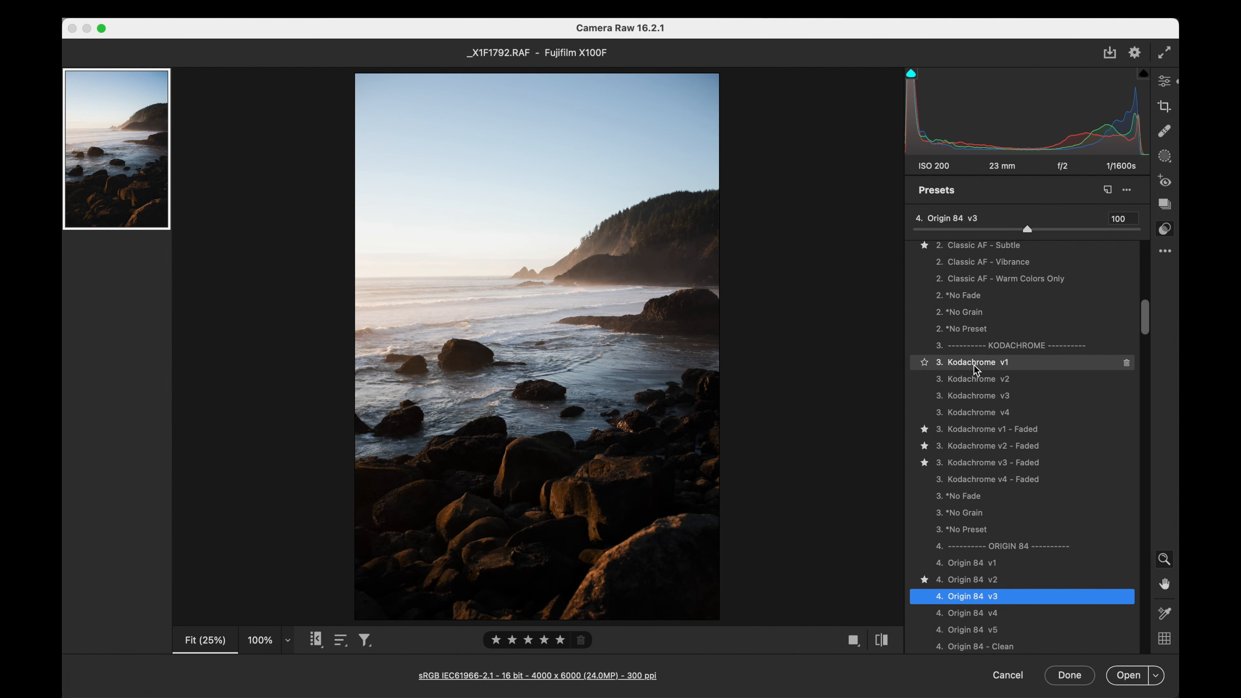
{"action": "left_click", "coordinate": [978, 414]}
{"action": "left_click_drag", "start_coordinate": [1027, 229], "coordinate": [1008, 229]}
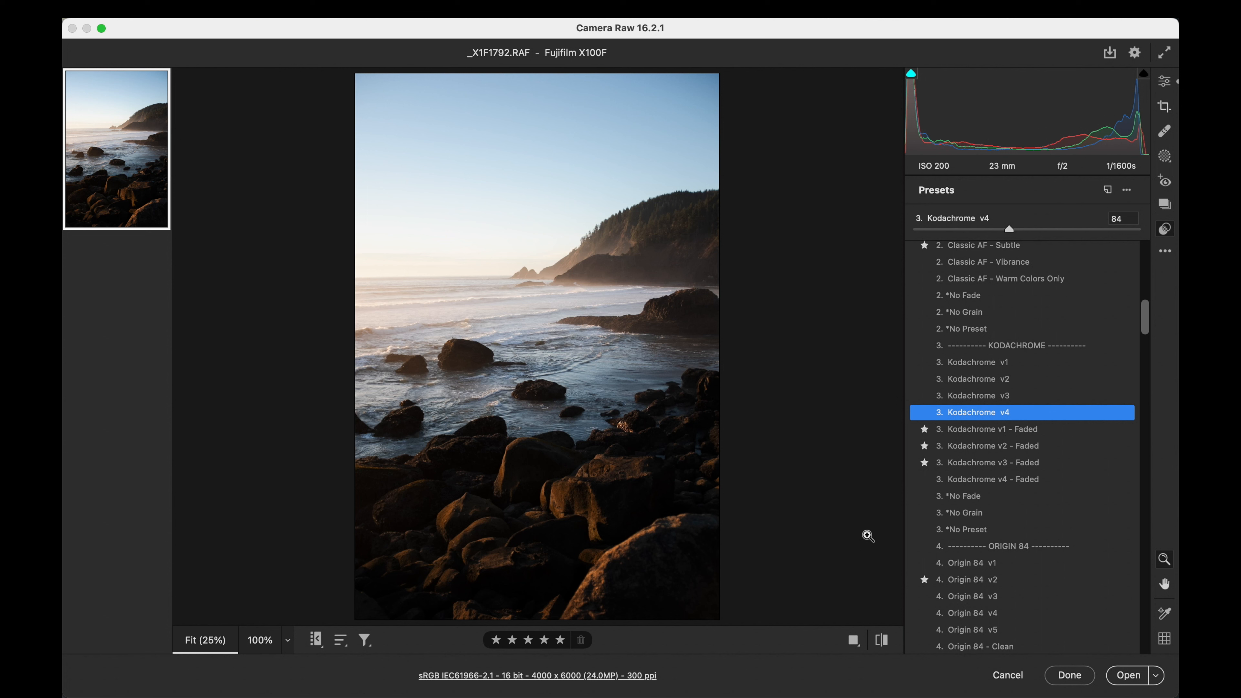
- Try the Classic AF v3 preset, replace it with Classic AF v1, and adjust the preset's amount
{"action": "scroll", "coordinate": [1022, 511], "scroll_direction": "up", "scroll_amount": 1}
{"action": "scroll", "coordinate": [1018, 506], "scroll_direction": "up", "scroll_amount": 10}
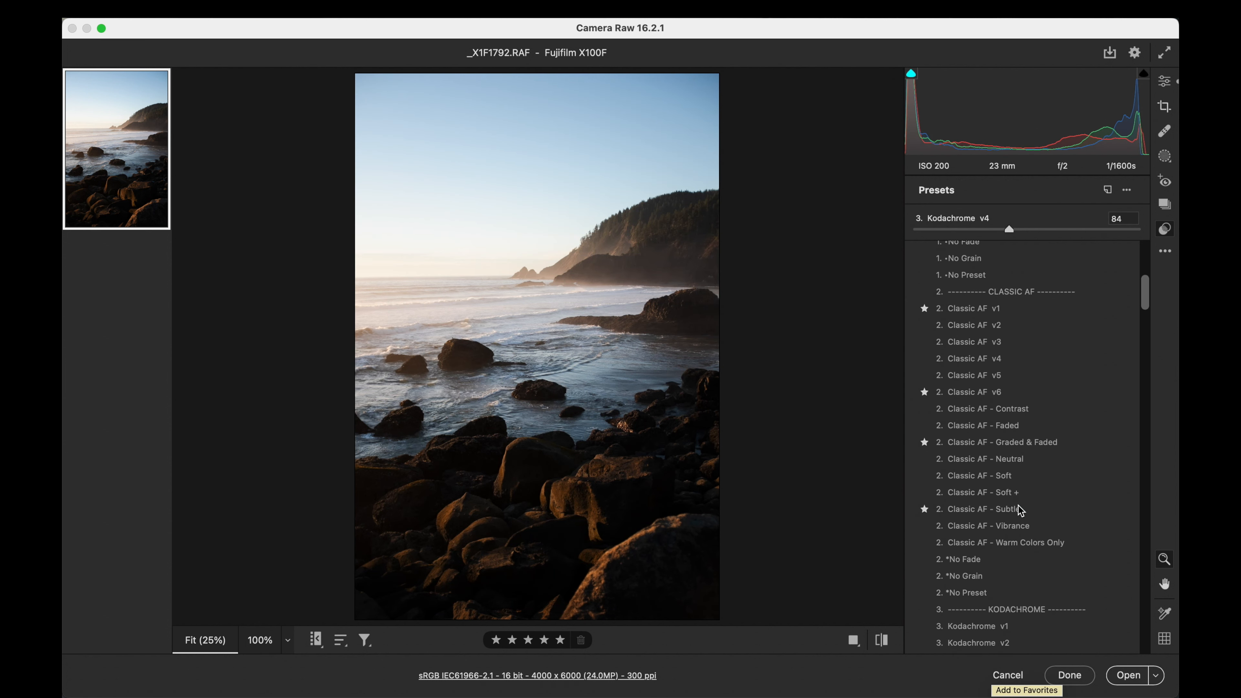
{"action": "scroll", "coordinate": [1018, 505], "scroll_direction": "down", "scroll_amount": 1}
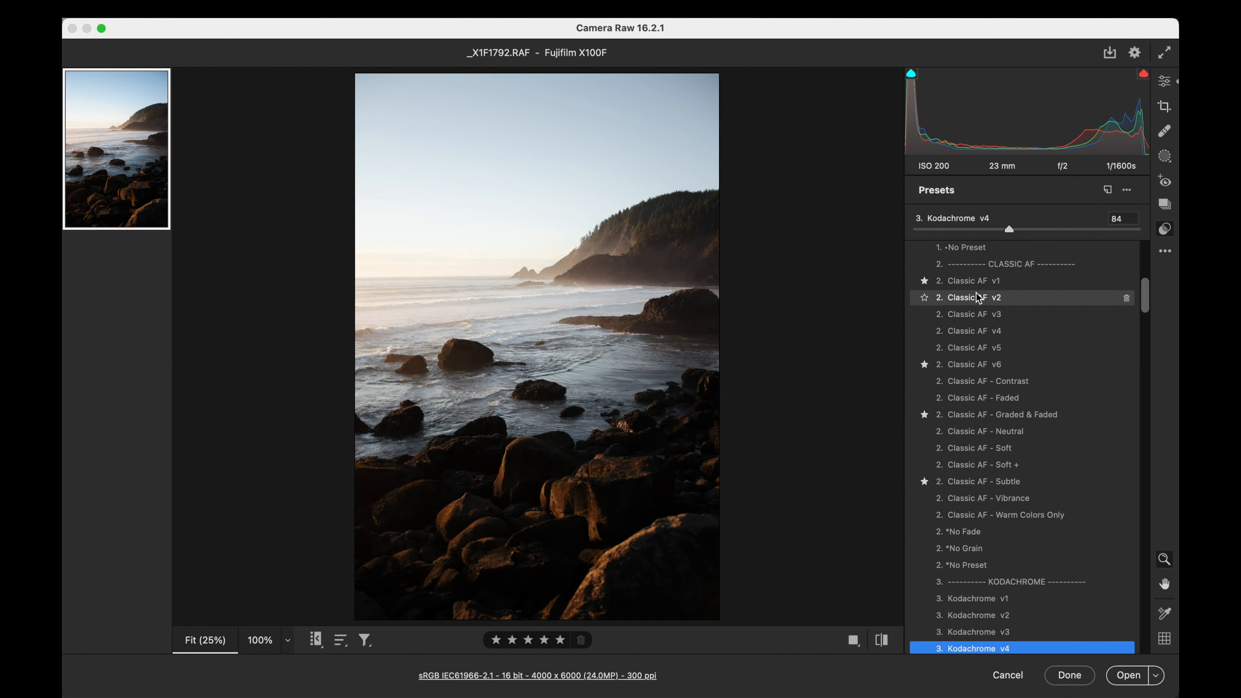
{"action": "left_click", "coordinate": [981, 315]}
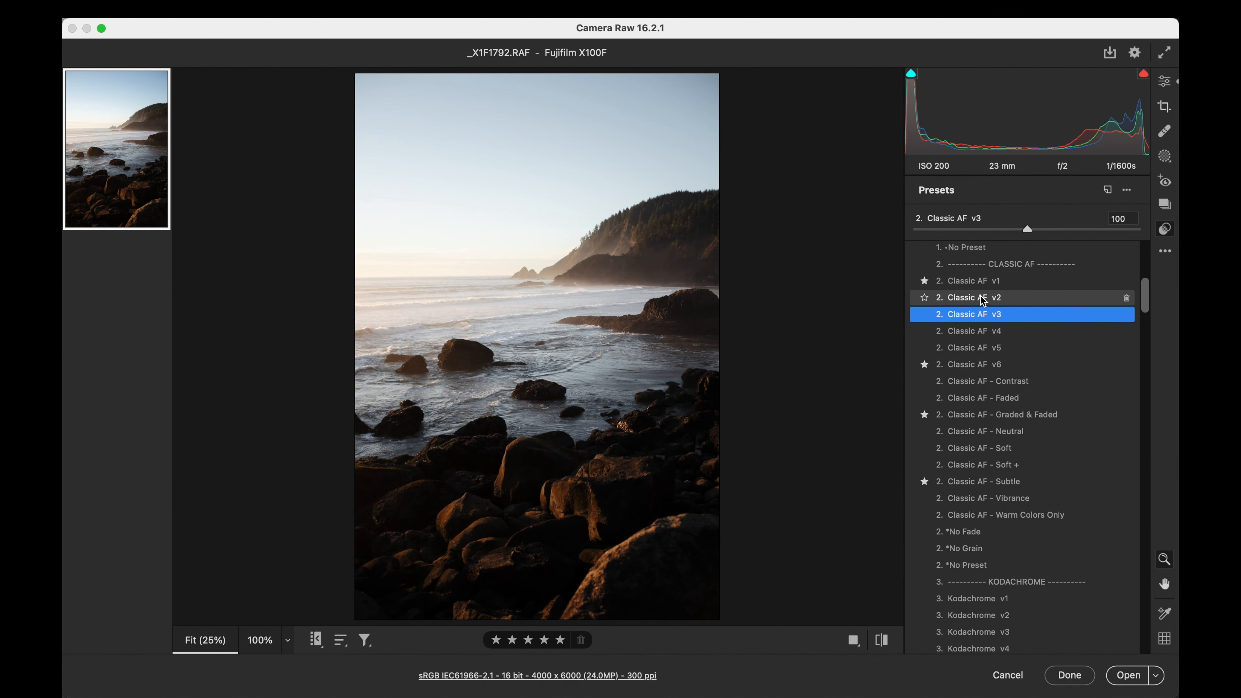
{"action": "left_click", "coordinate": [981, 286]}
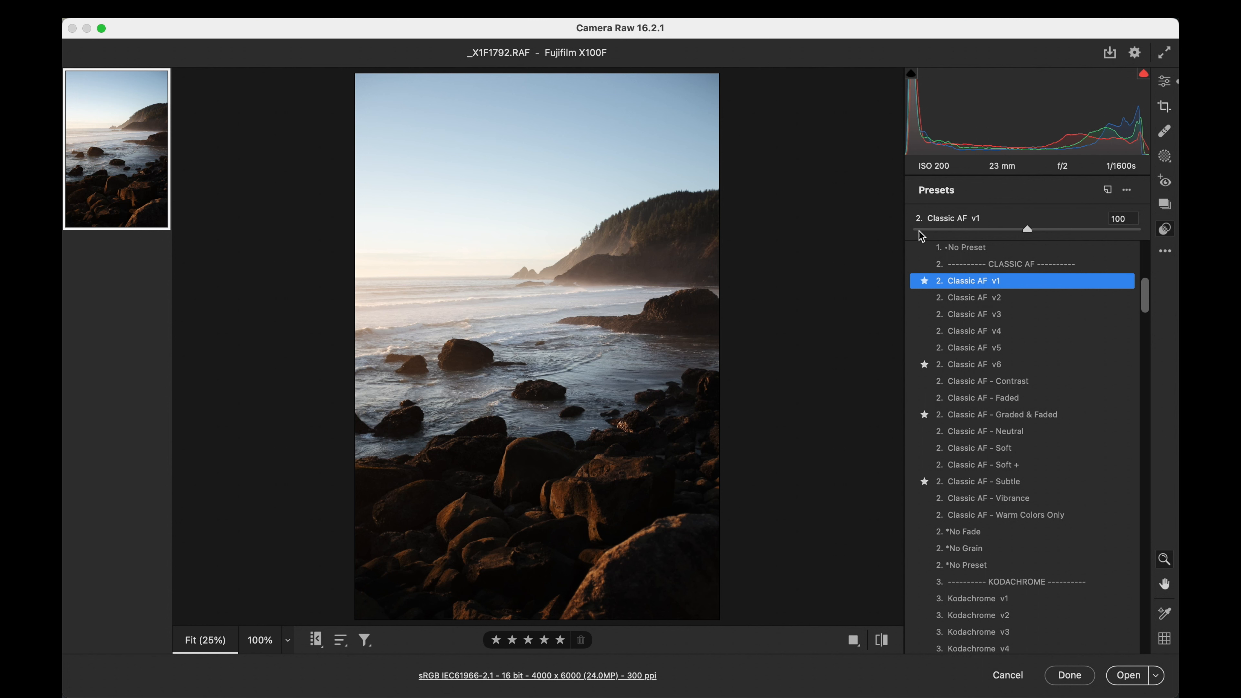
{"action": "mouse_move", "coordinate": [1027, 229]}
{"action": "left_mouse_down"}
{"action": "mouse_move", "coordinate": [948, 225]}
{"action": "mouse_move", "coordinate": [1053, 226]}
{"action": "mouse_move", "coordinate": [1010, 226]}
{"action": "mouse_move", "coordinate": [1035, 225]}
{"action": "left_mouse_up"}
{"action": "double_click", "coordinate": [1034, 230]}
- Set the photo's Exposure to +0.20, Contrast to -16, Highlights to -37 and Shadows to +14
{"action": "left_click", "coordinate": [1166, 87]}
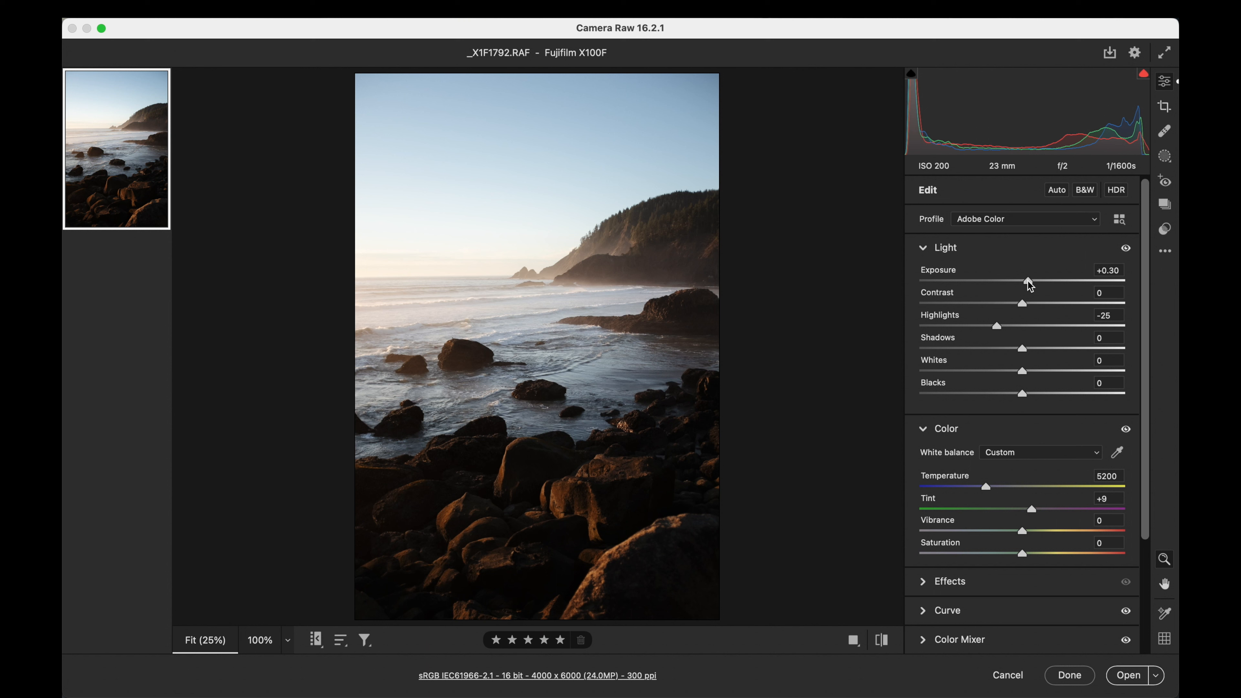
{"action": "left_click_drag", "start_coordinate": [1022, 302], "coordinate": [1036, 349]}
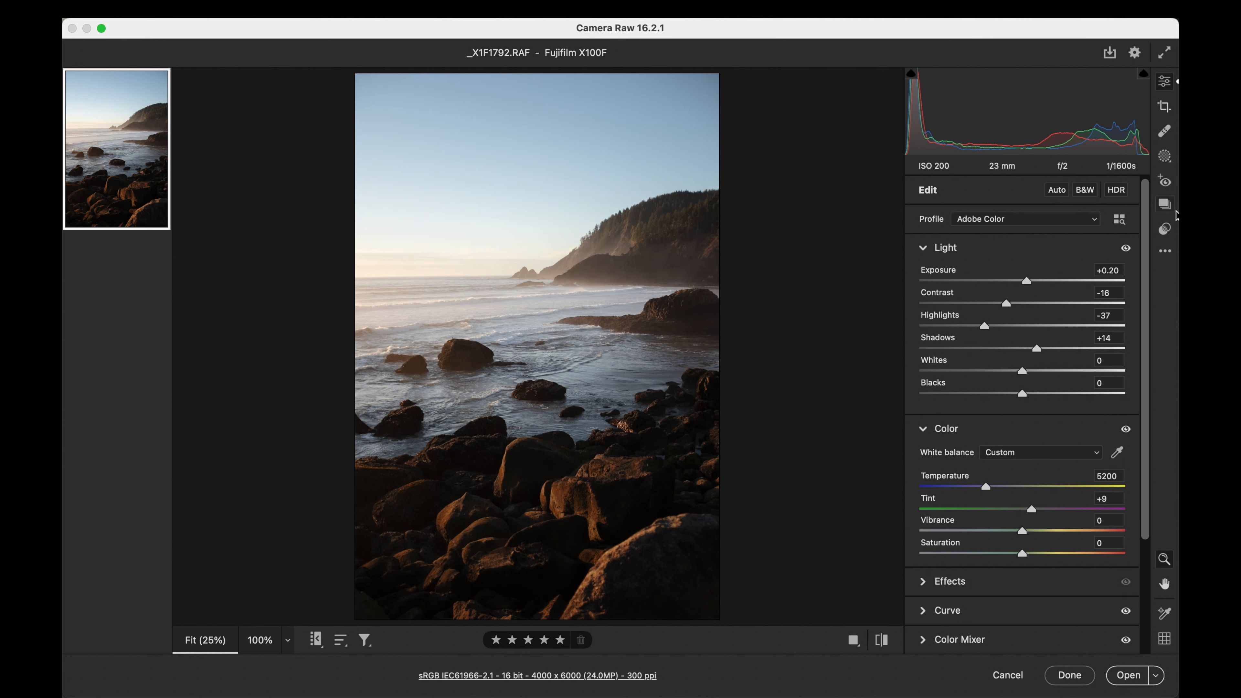
- Apply the DeGray Island v4 preset to the photo and set its amount to 75
{"action": "left_click", "coordinate": [1165, 230]}
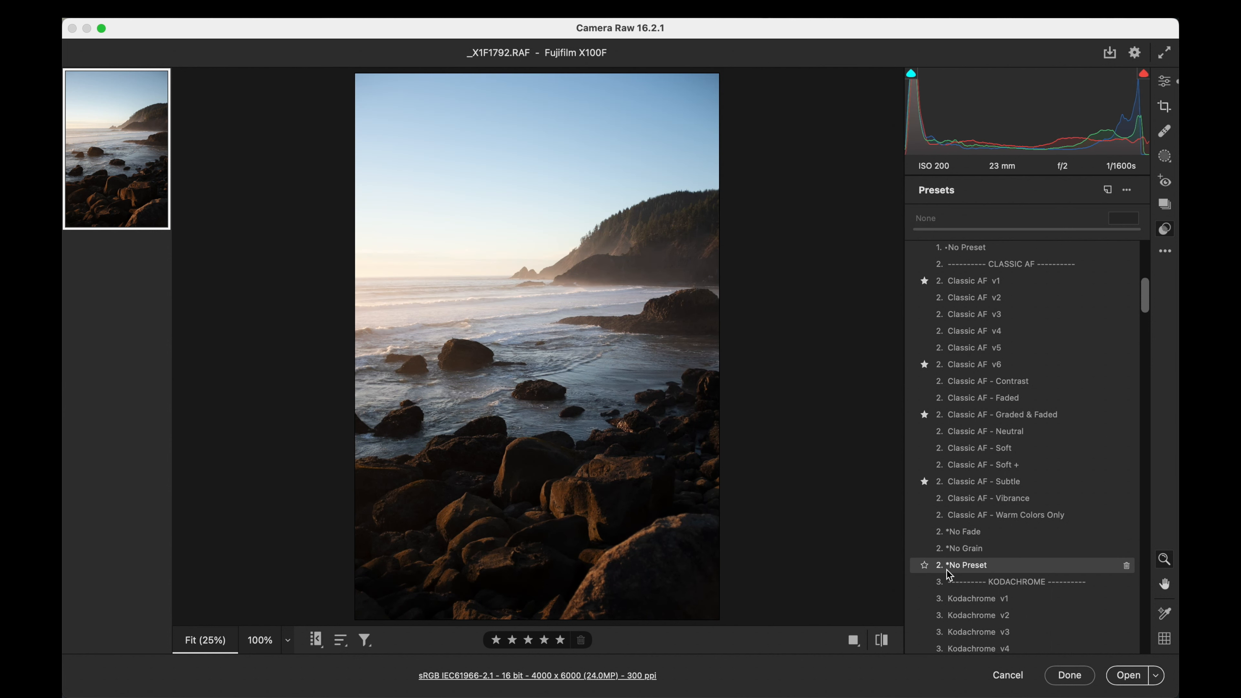
{"action": "scroll", "coordinate": [1024, 373], "scroll_direction": "down", "scroll_amount": 15}
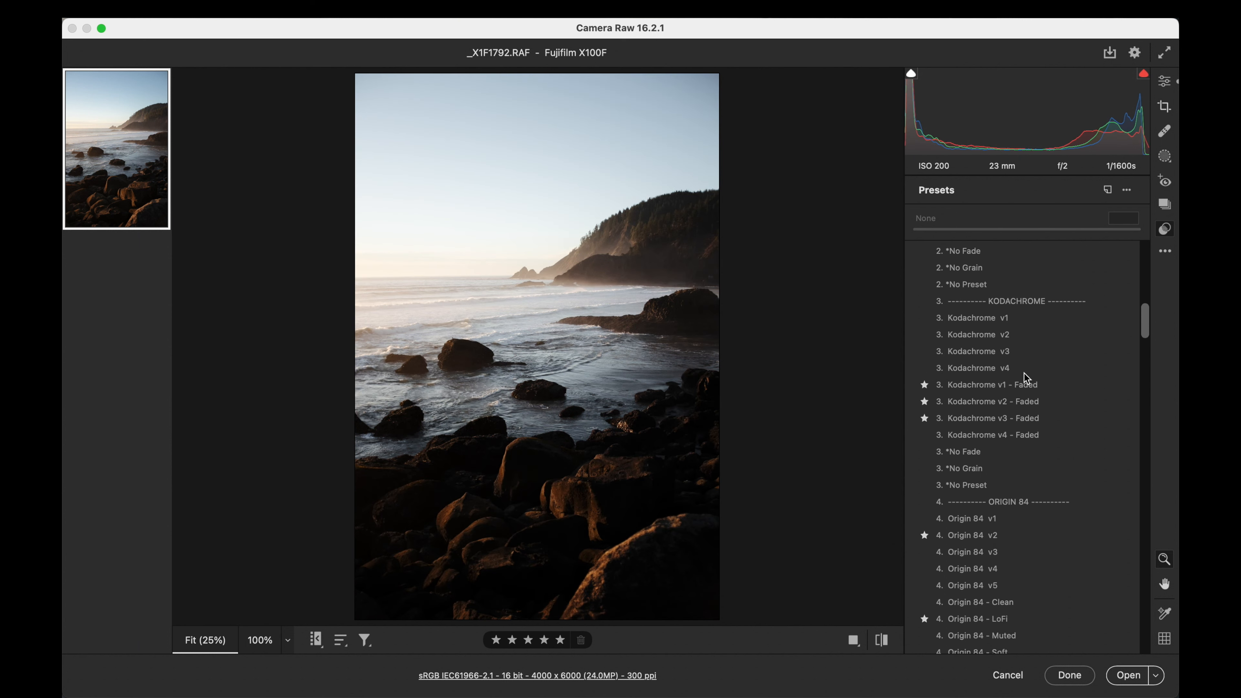
{"action": "scroll", "coordinate": [1026, 377], "scroll_direction": "down", "scroll_amount": 8}
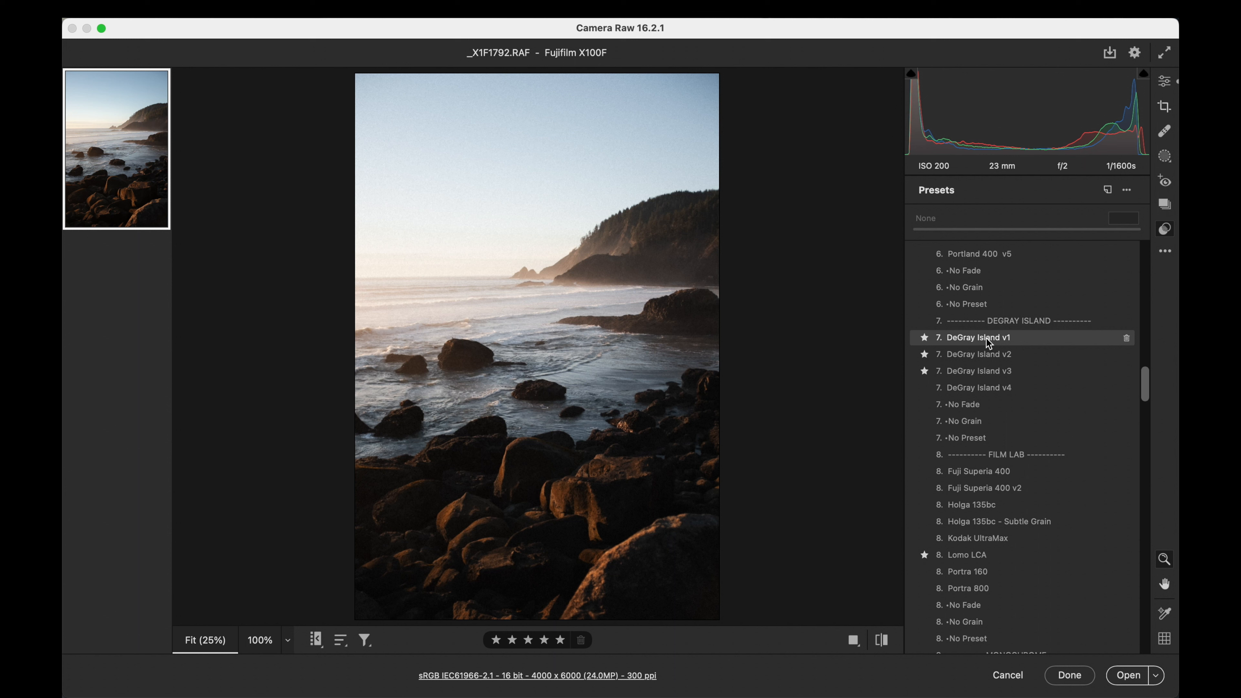
{"action": "left_click", "coordinate": [988, 389]}
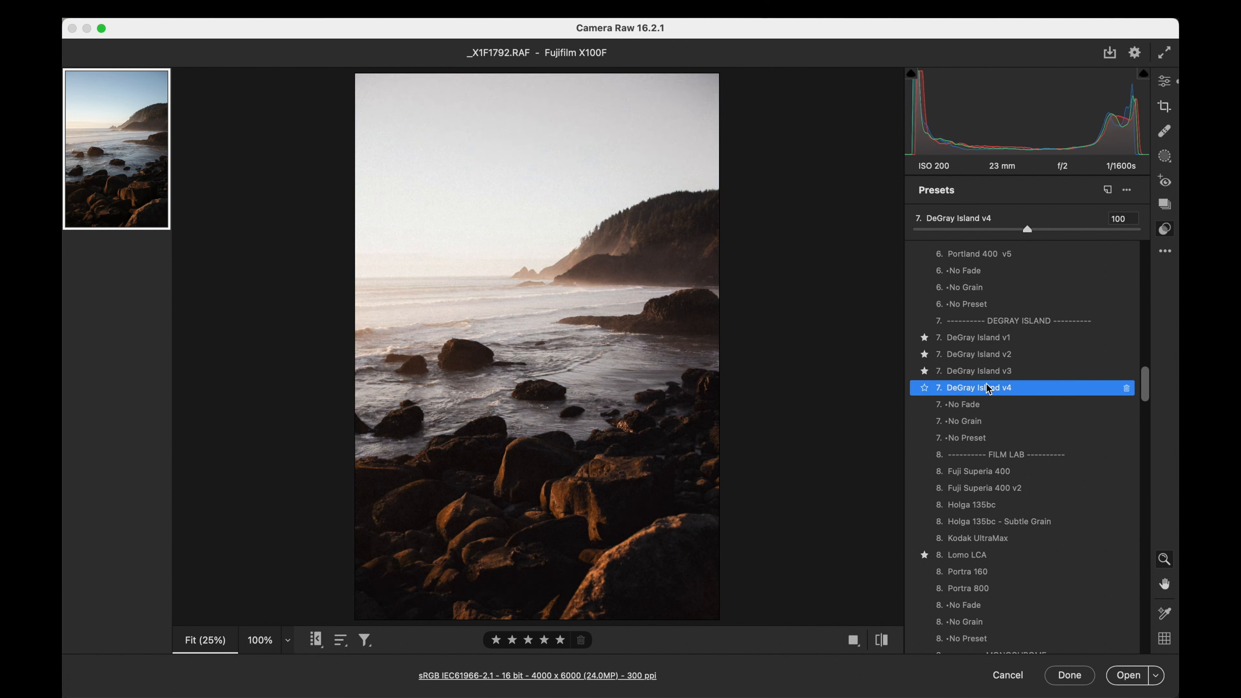
{"action": "left_click", "coordinate": [923, 229]}
{"action": "left_click_drag", "start_coordinate": [923, 229], "coordinate": [999, 225]}
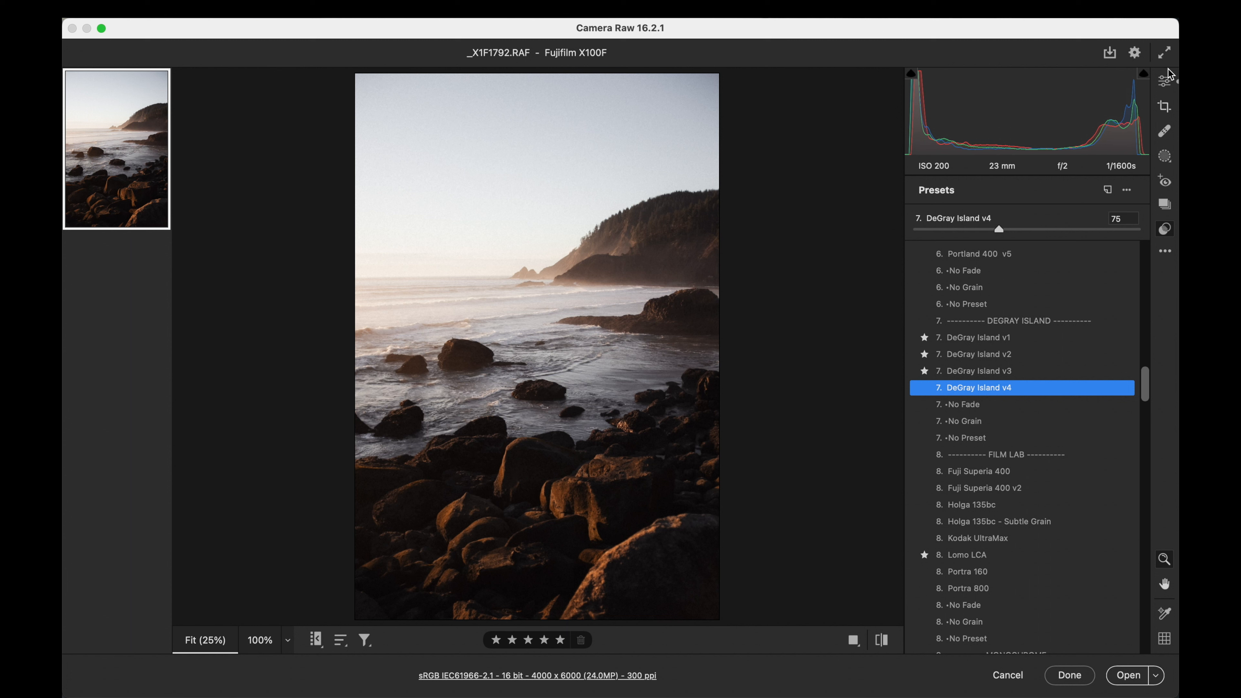
- Set the photo's Highlights to -76 and Exposure to +0.30
{"action": "left_click", "coordinate": [1166, 80]}
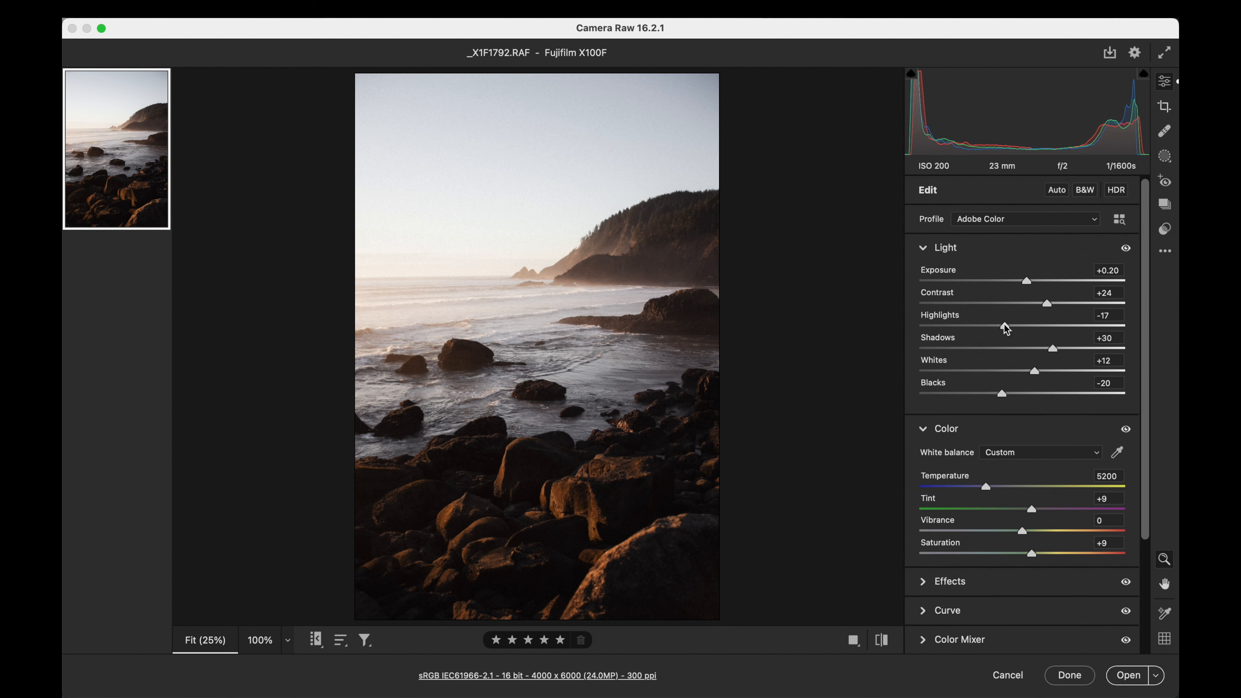
{"action": "left_click_drag", "start_coordinate": [1005, 326], "coordinate": [945, 326]}
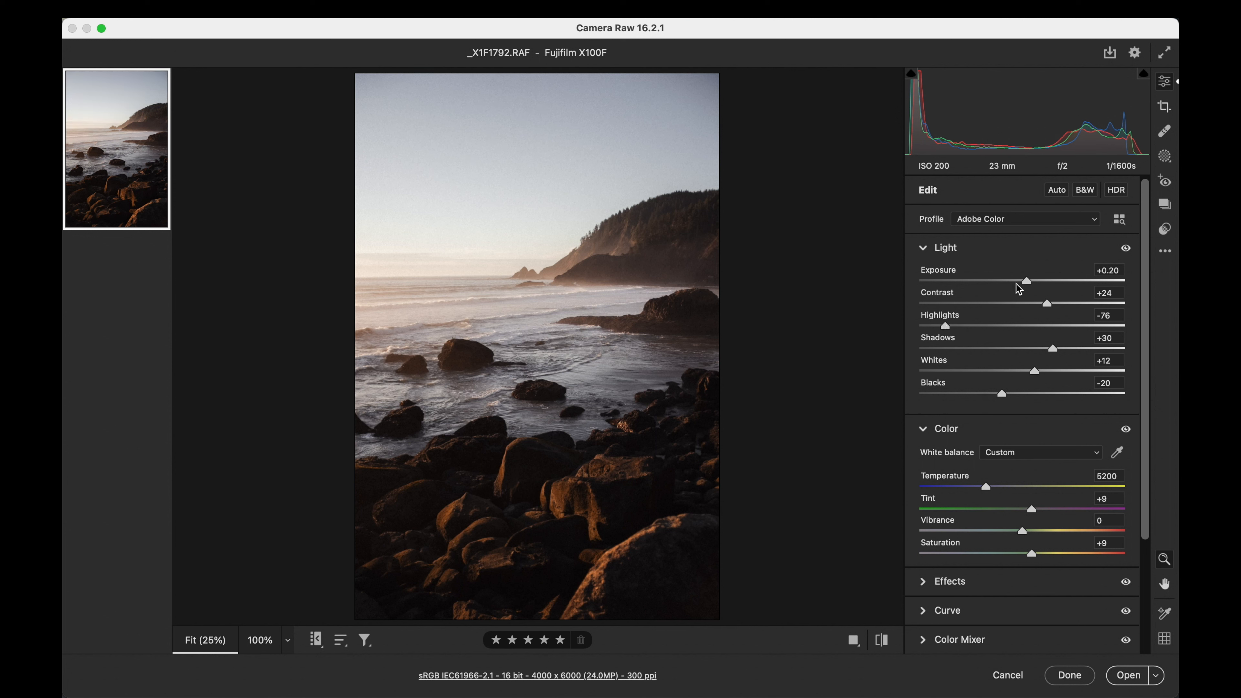
{"action": "mouse_move", "coordinate": [1027, 283]}
{"action": "left_mouse_down"}
{"action": "mouse_move", "coordinate": [1017, 281]}
{"action": "mouse_move", "coordinate": [1029, 284]}
{"action": "left_mouse_up"}
- Add the toolbox preset Recover - Sky and set its amount to 61
{"action": "left_click", "coordinate": [1171, 233]}
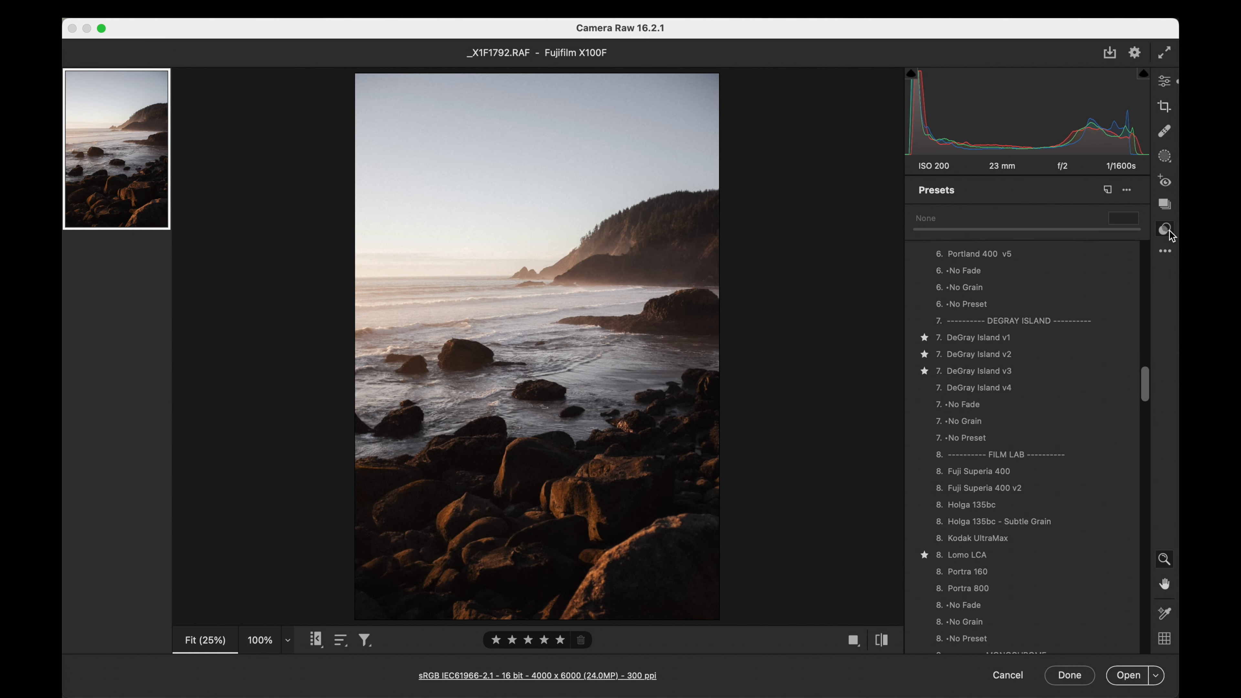
{"action": "scroll", "coordinate": [1028, 397], "scroll_direction": "down", "scroll_amount": 5}
{"action": "scroll", "coordinate": [1028, 396], "scroll_direction": "down", "scroll_amount": 4}
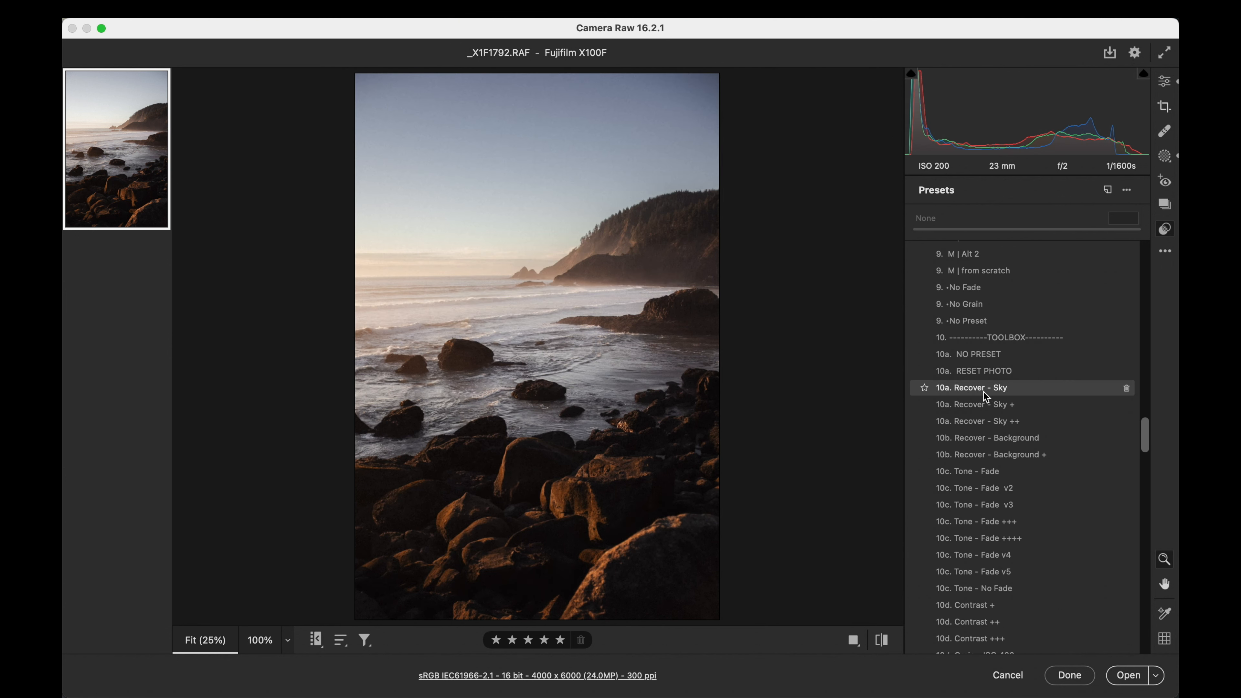
{"action": "left_click", "coordinate": [983, 392]}
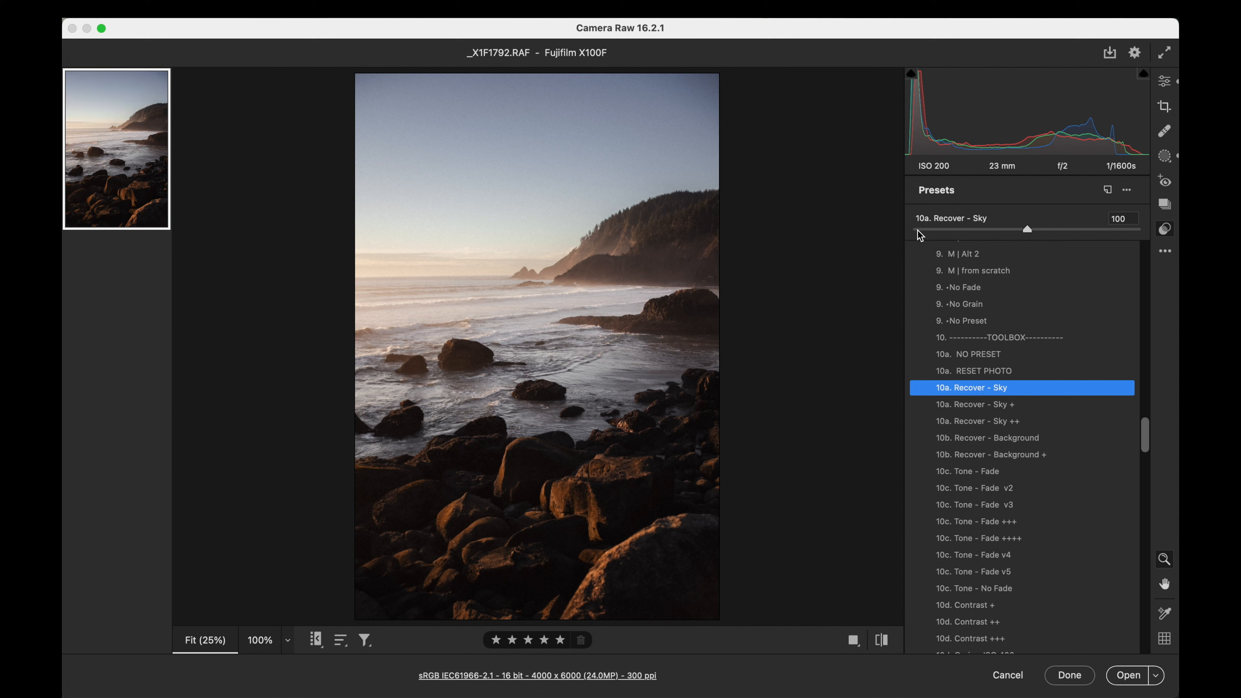
{"action": "left_click_drag", "start_coordinate": [915, 229], "coordinate": [984, 230]}
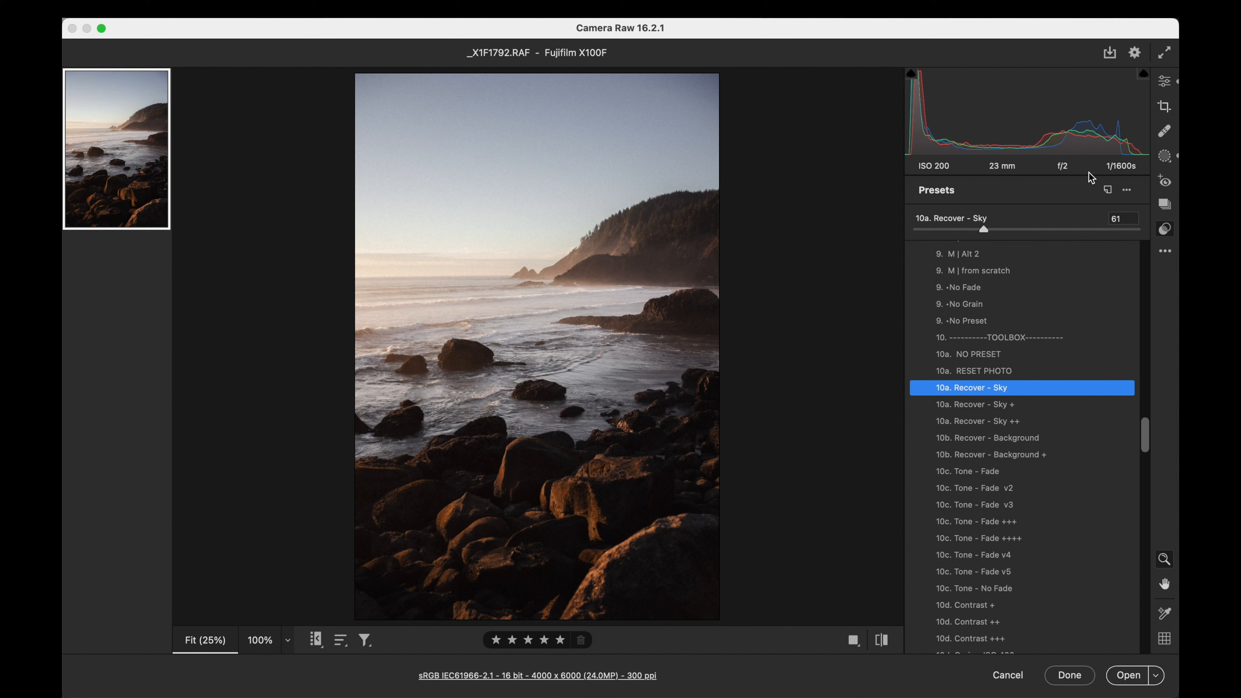
- Set the Whites of the sky mask (Mask 1) to +26
{"action": "left_click", "coordinate": [1166, 156]}
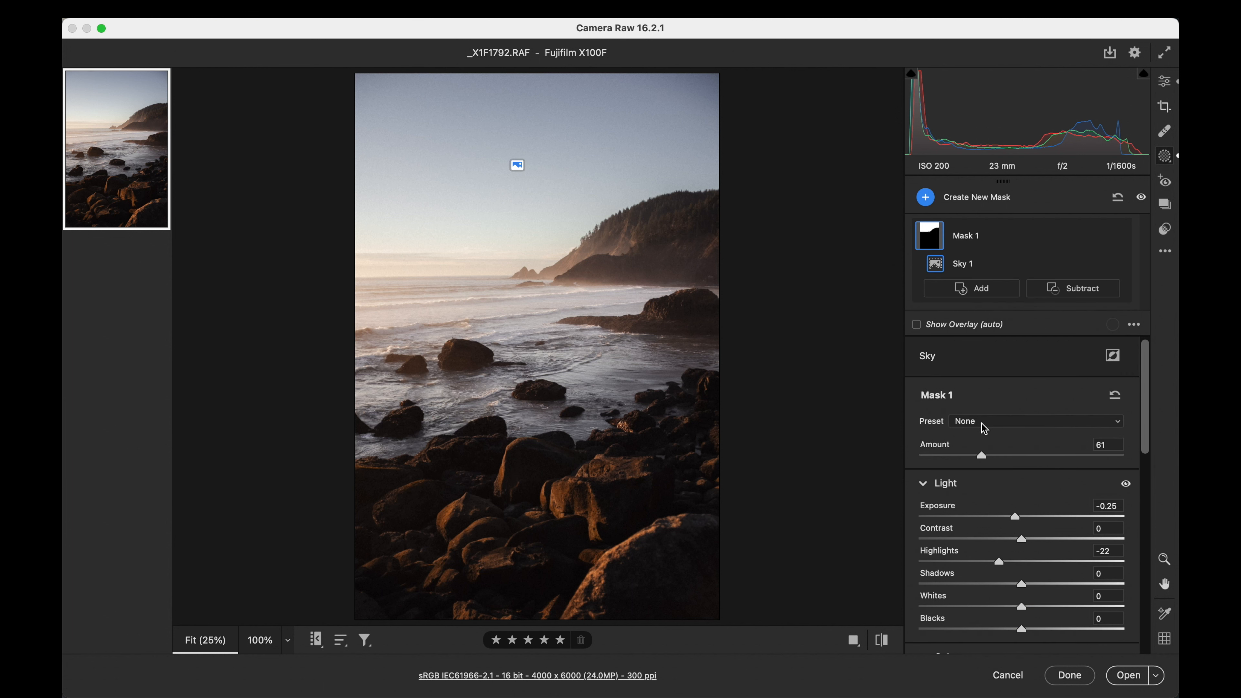
{"action": "scroll", "coordinate": [983, 428], "scroll_direction": "down", "scroll_amount": 5}
{"action": "left_click_drag", "start_coordinate": [1021, 498], "coordinate": [1050, 497]}
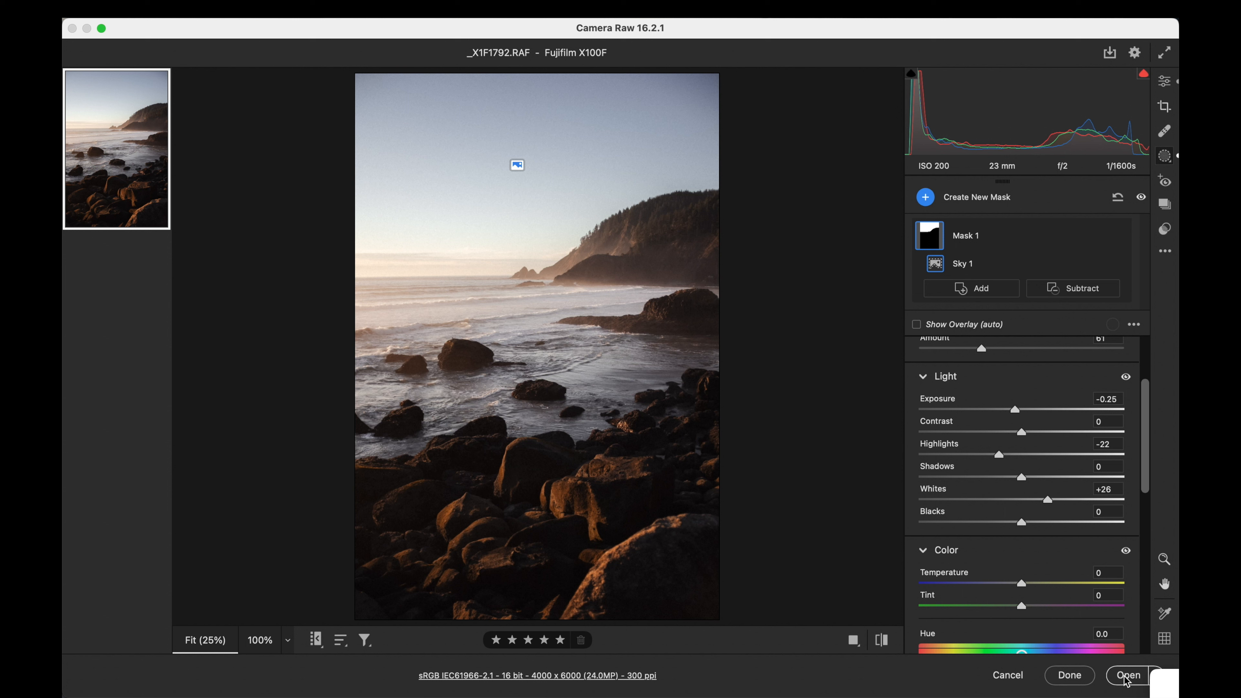
- Remove the film grain by setting Grain to 0 in the photo's global Effects adjustments
{"action": "left_click", "coordinate": [1168, 84]}
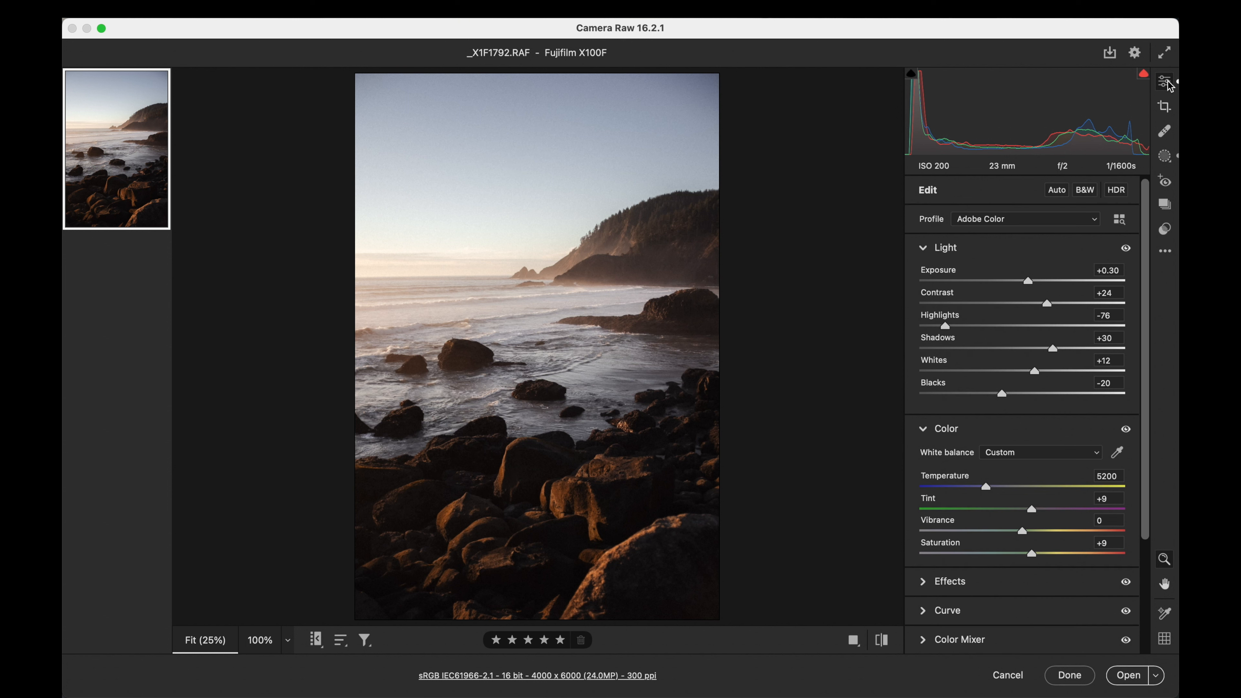
{"action": "scroll", "coordinate": [1031, 327], "scroll_direction": "down", "scroll_amount": 3}
{"action": "left_click", "coordinate": [927, 435]}
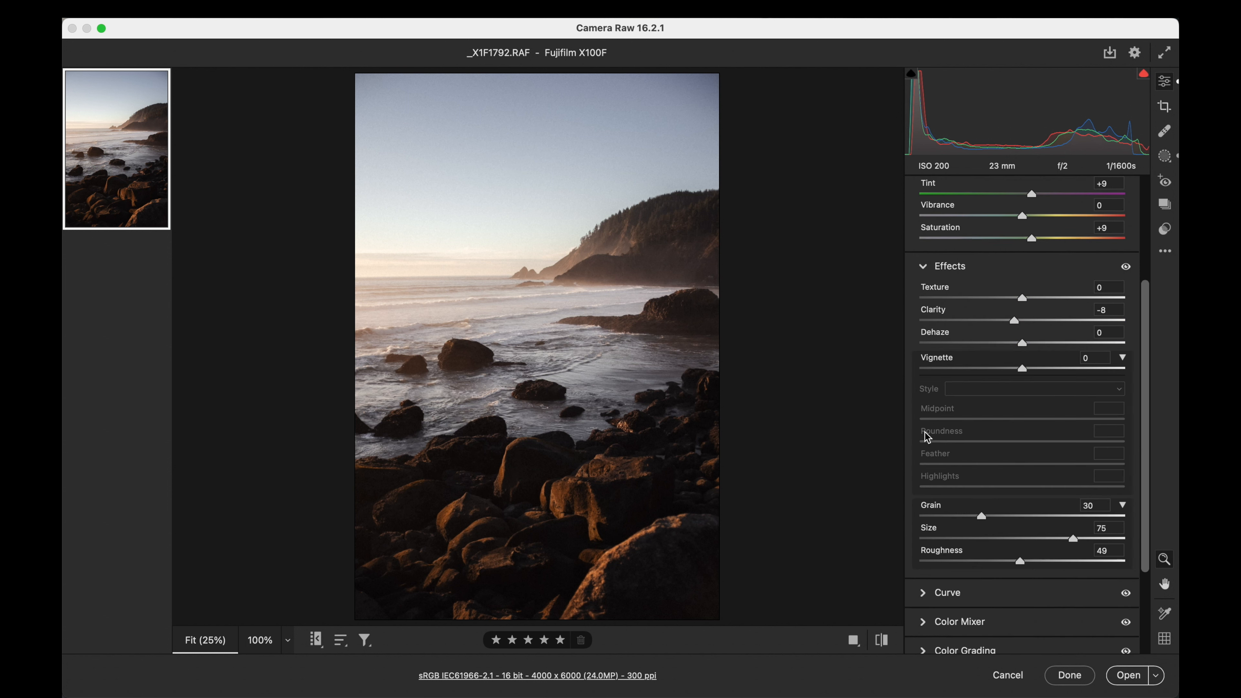
{"action": "left_click_drag", "start_coordinate": [981, 516], "coordinate": [912, 523]}
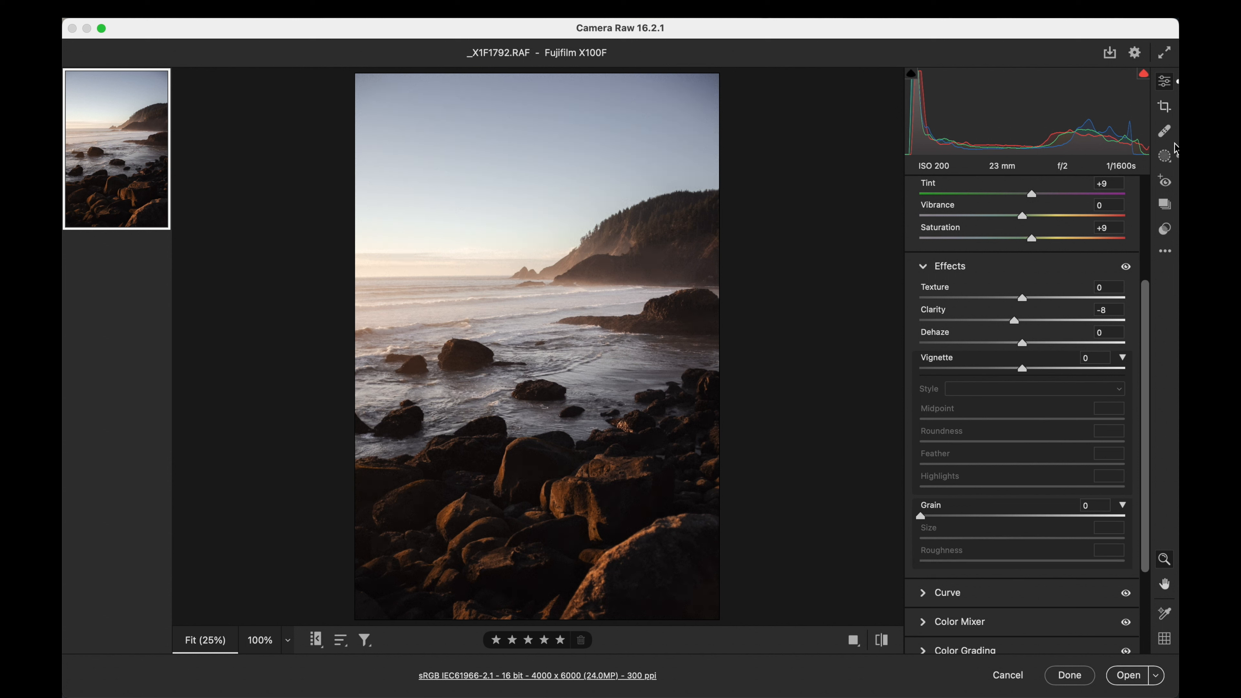
- Apply the No Grain preset from preset group 9 to the photo
{"action": "left_click", "coordinate": [1164, 229]}
{"action": "left_click", "coordinate": [1002, 322]}
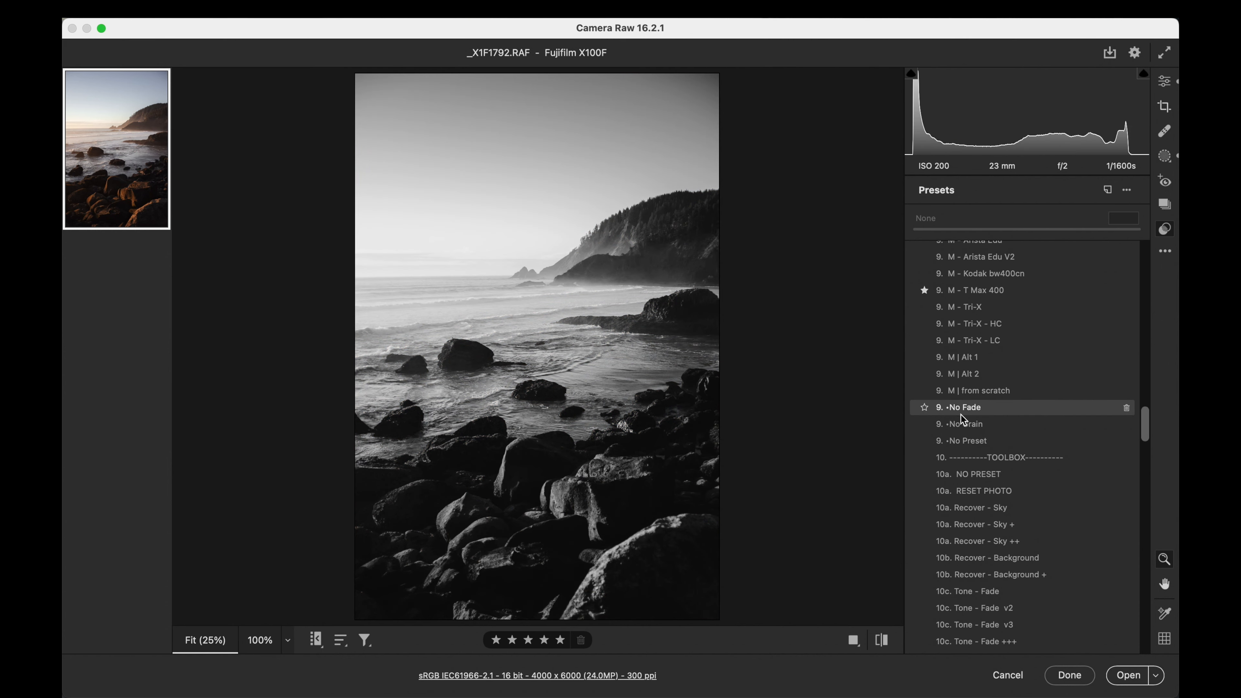
{"action": "left_click", "coordinate": [962, 425]}
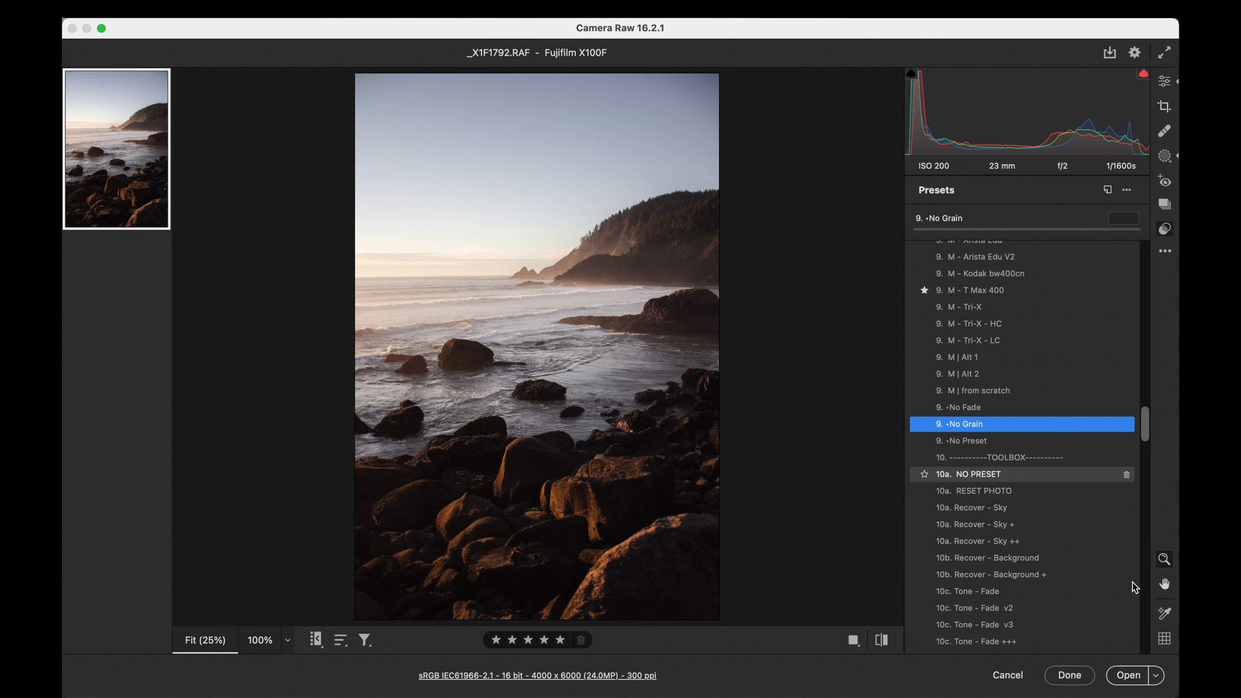
- Open the edited raw photo in Photoshop and duplicate its Background layer
{"action": "left_click", "coordinate": [1127, 676]}
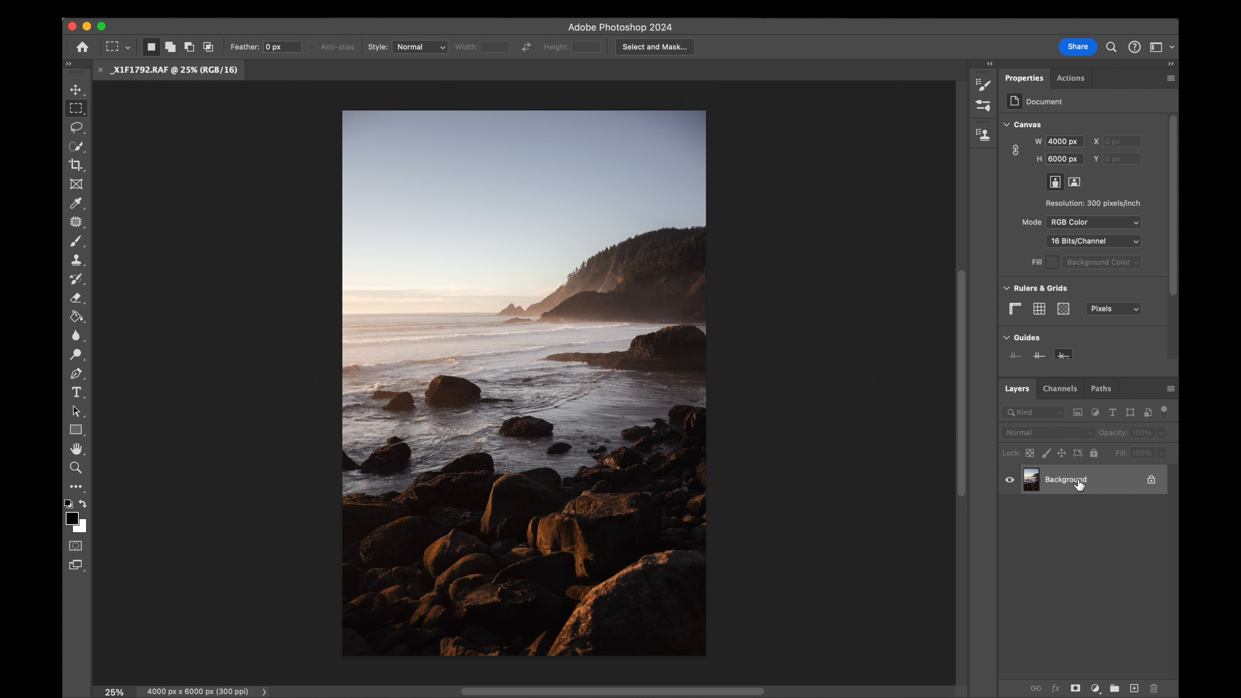
{"action": "key", "text": "super+j"}
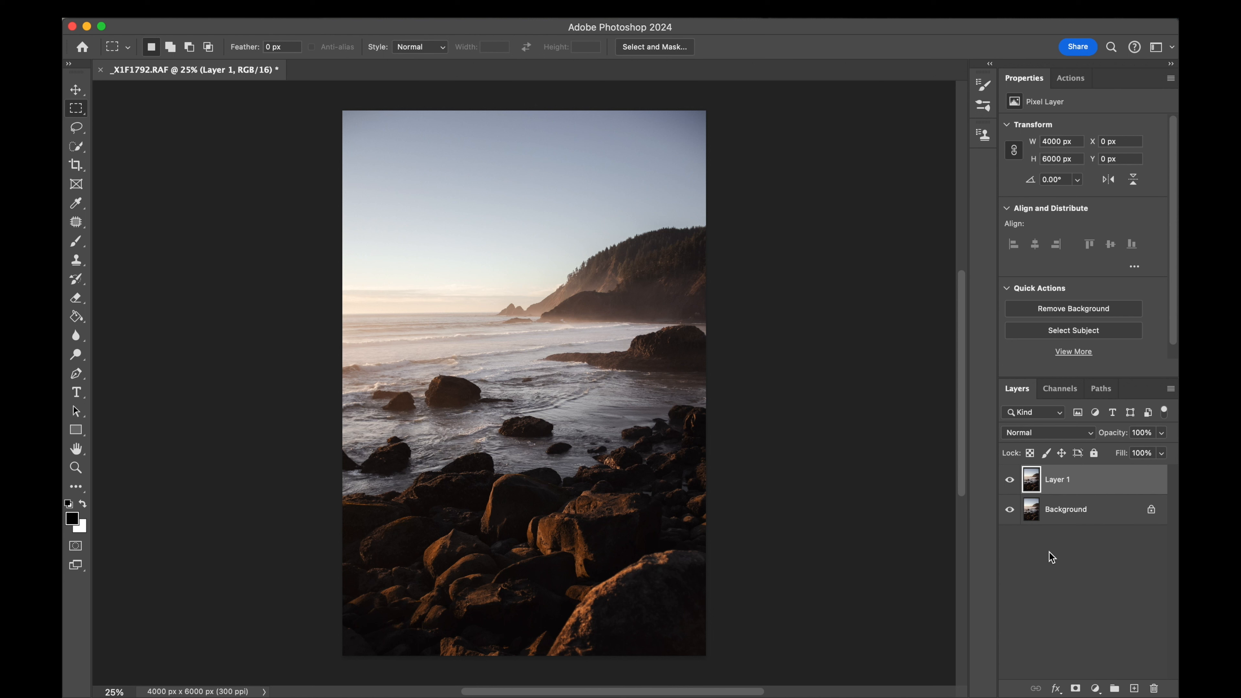
- Sharpen the duplicated photo layer with an Unsharp Mask filter at an Amount of 51%, previewing it on the foreground rocks
{"action": "left_click", "coordinate": [424, 9]}
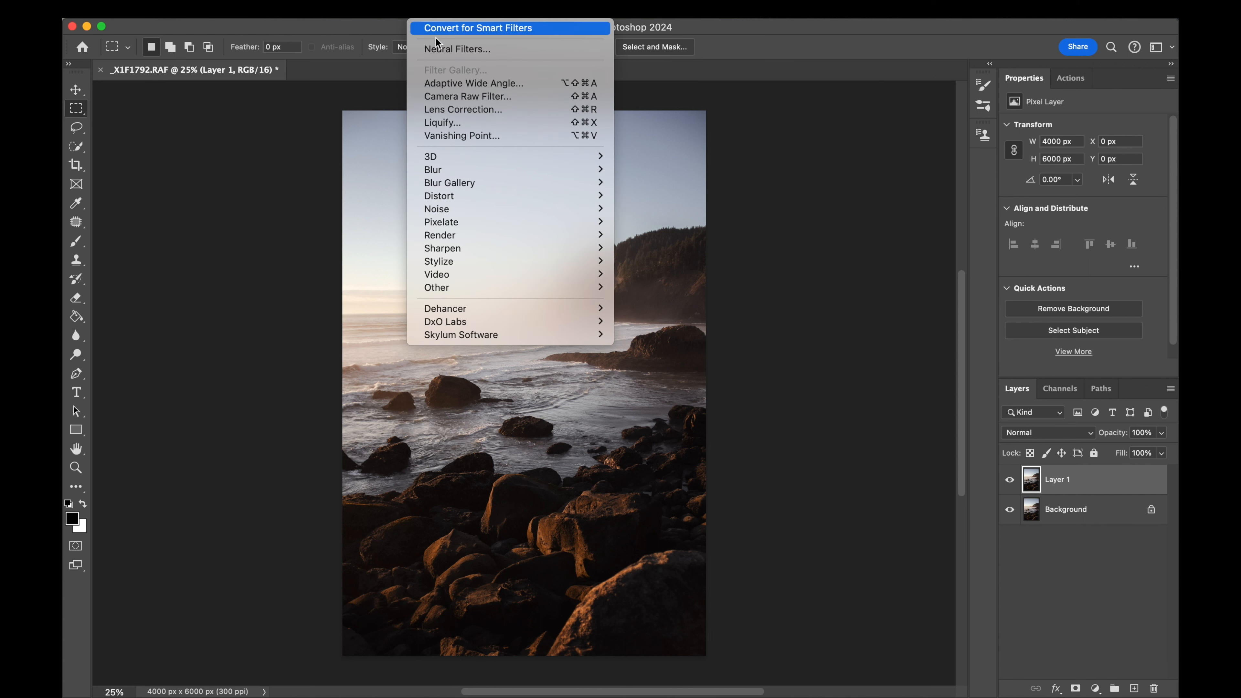
{"action": "mouse_move", "coordinate": [463, 251]}
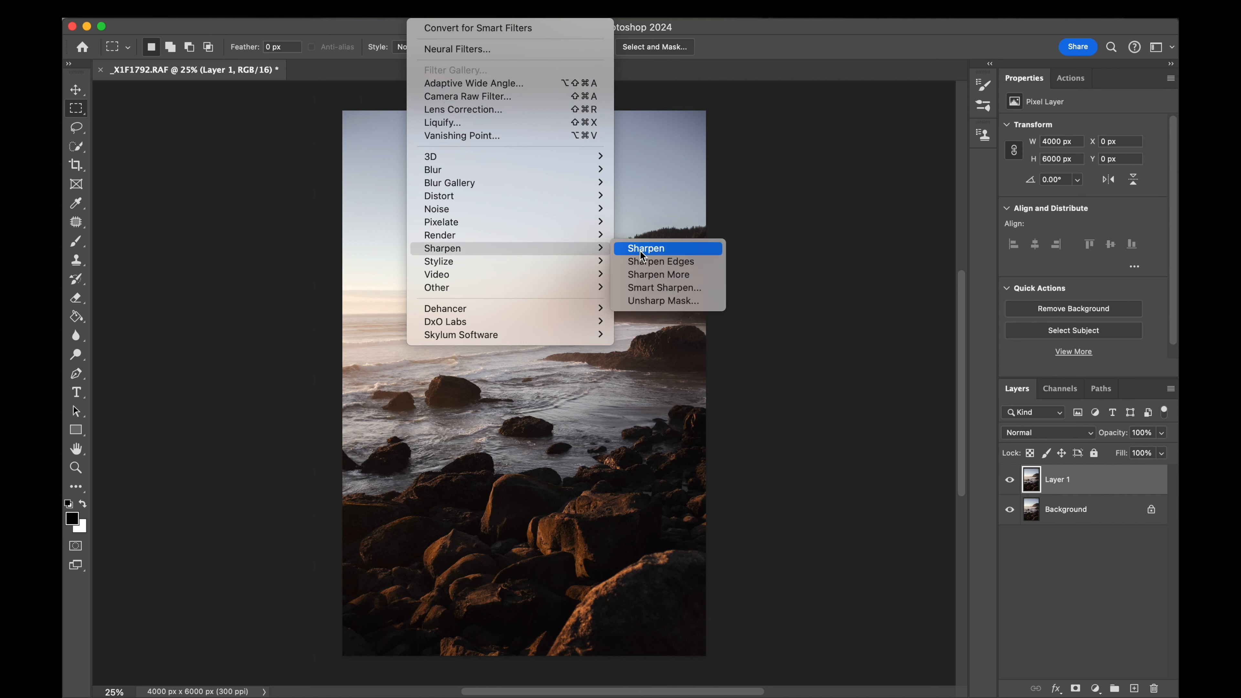
{"action": "left_click", "coordinate": [649, 300]}
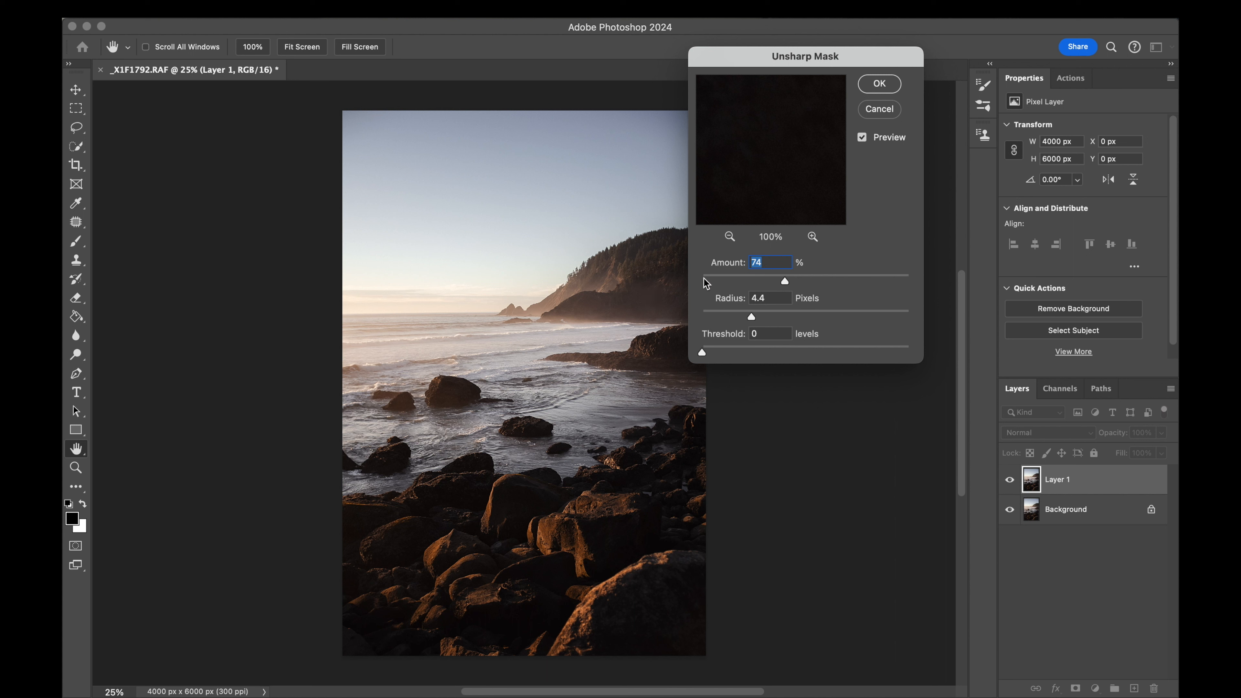
{"action": "left_click_drag", "start_coordinate": [707, 277], "coordinate": [790, 281]}
{"action": "left_click", "coordinate": [586, 504]}
{"action": "left_click_drag", "start_coordinate": [709, 275], "coordinate": [758, 277]}
{"action": "left_click", "coordinate": [767, 276]}
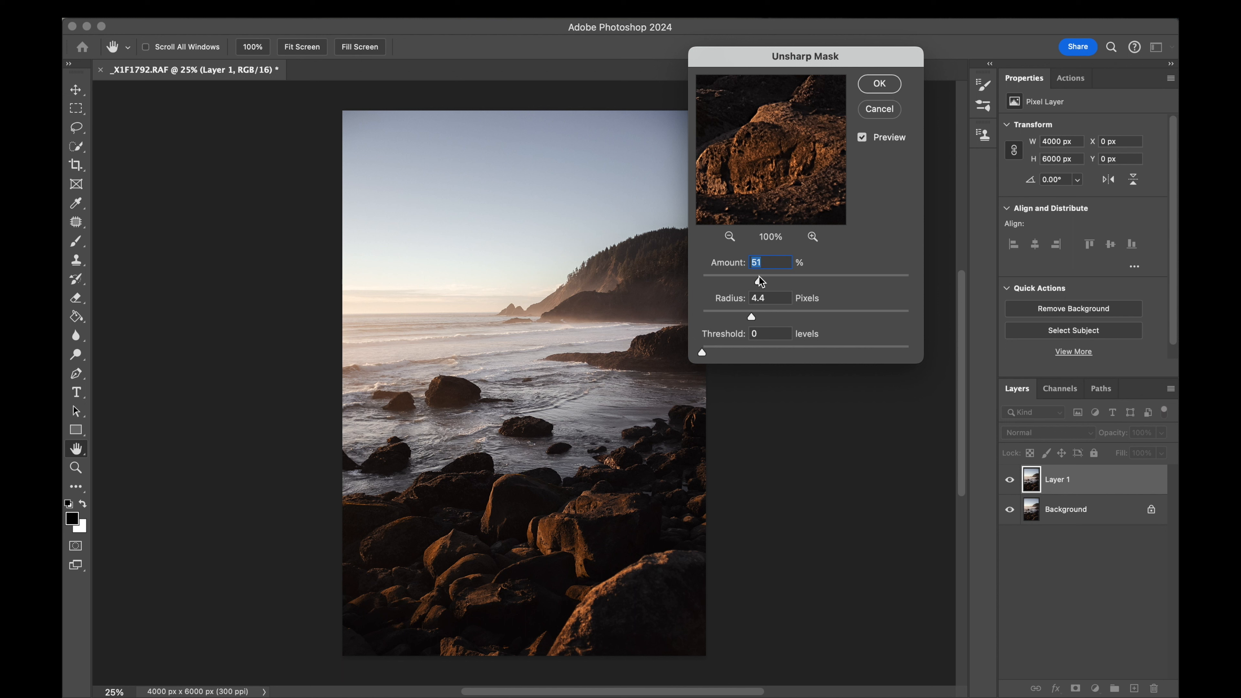
{"action": "left_click", "coordinate": [879, 83]}
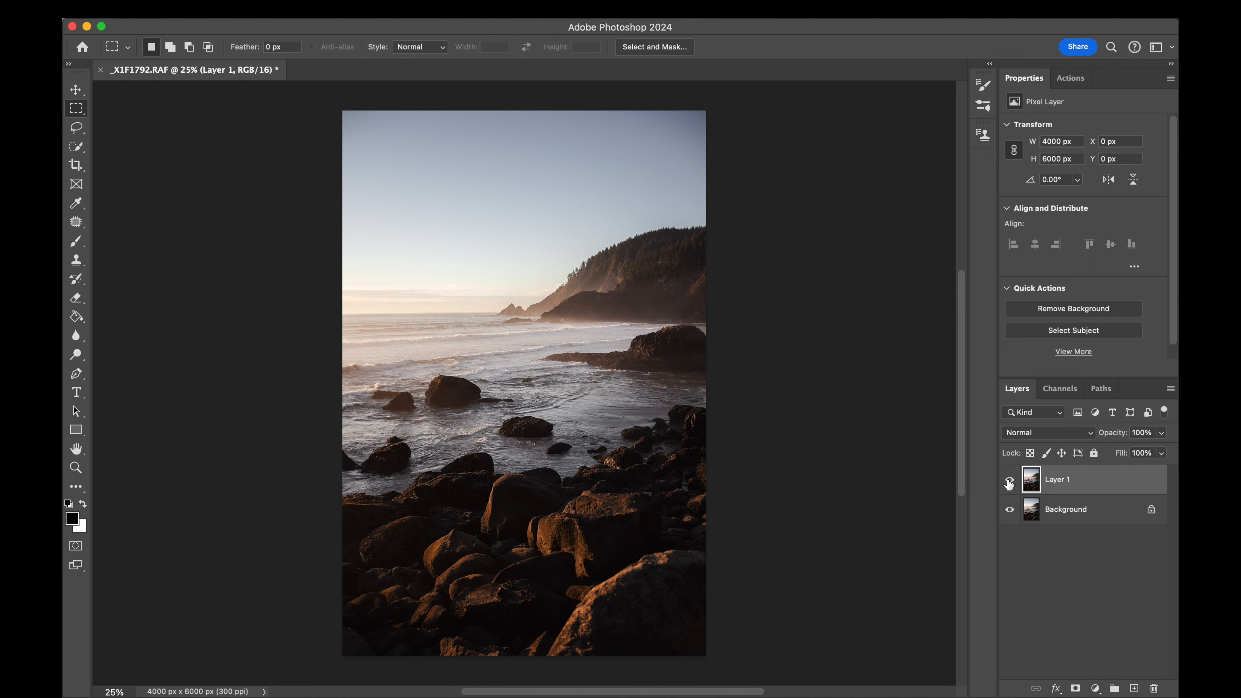
- Open the Favorite – Dirty-Film-Grain-5_Overlay.jpg texture and copy the whole image into the coastal photo as a new layer
{"action": "left_click", "coordinate": [205, 18]}
{"action": "mouse_move", "coordinate": [226, 80]}
{"action": "left_click", "coordinate": [483, 96]}
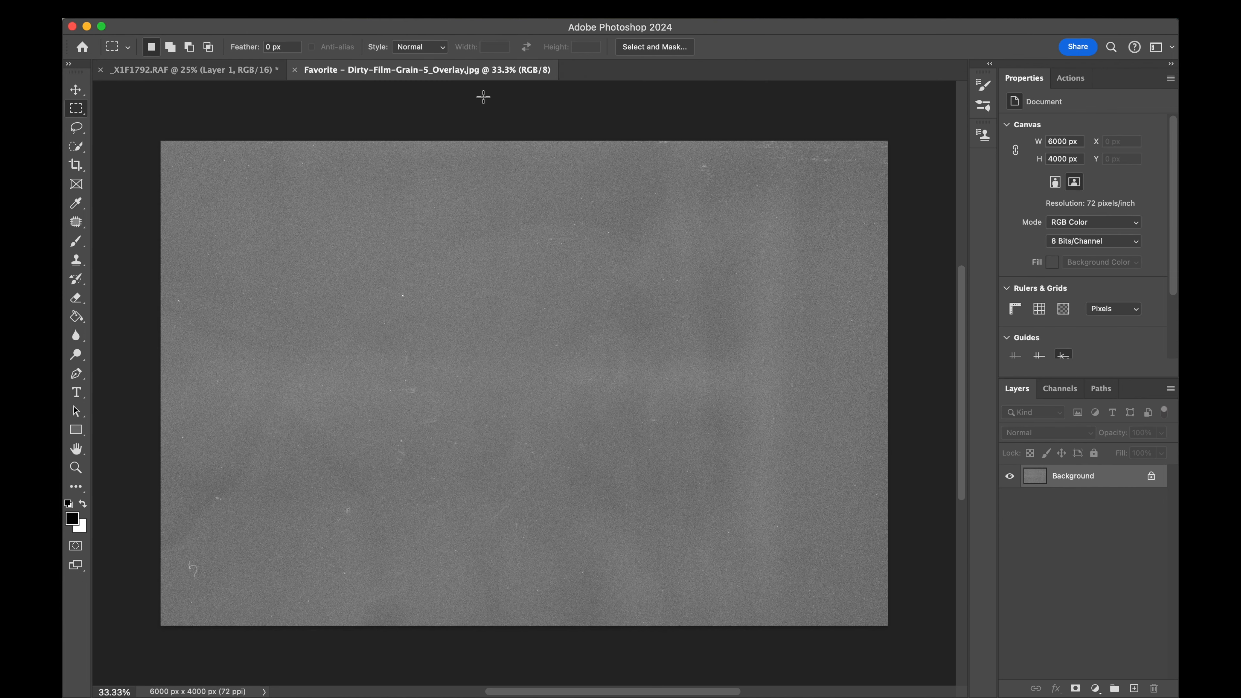
{"action": "key", "text": "super+a"}
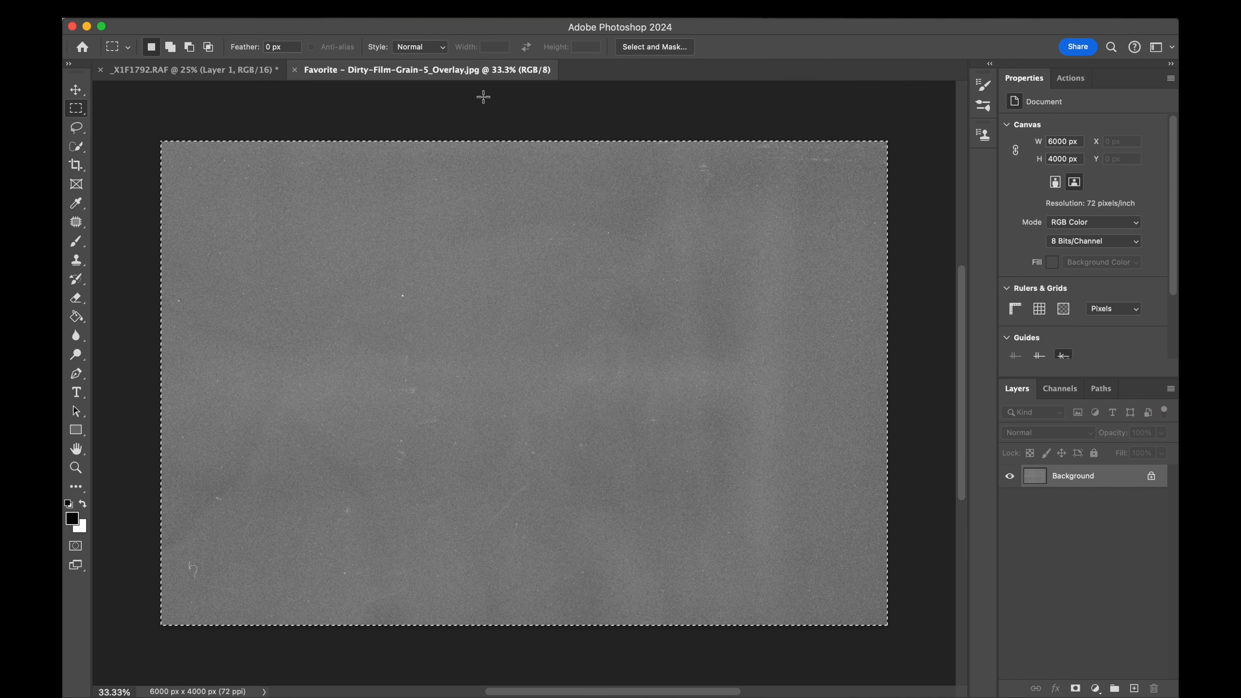
{"action": "left_click", "coordinate": [216, 72]}
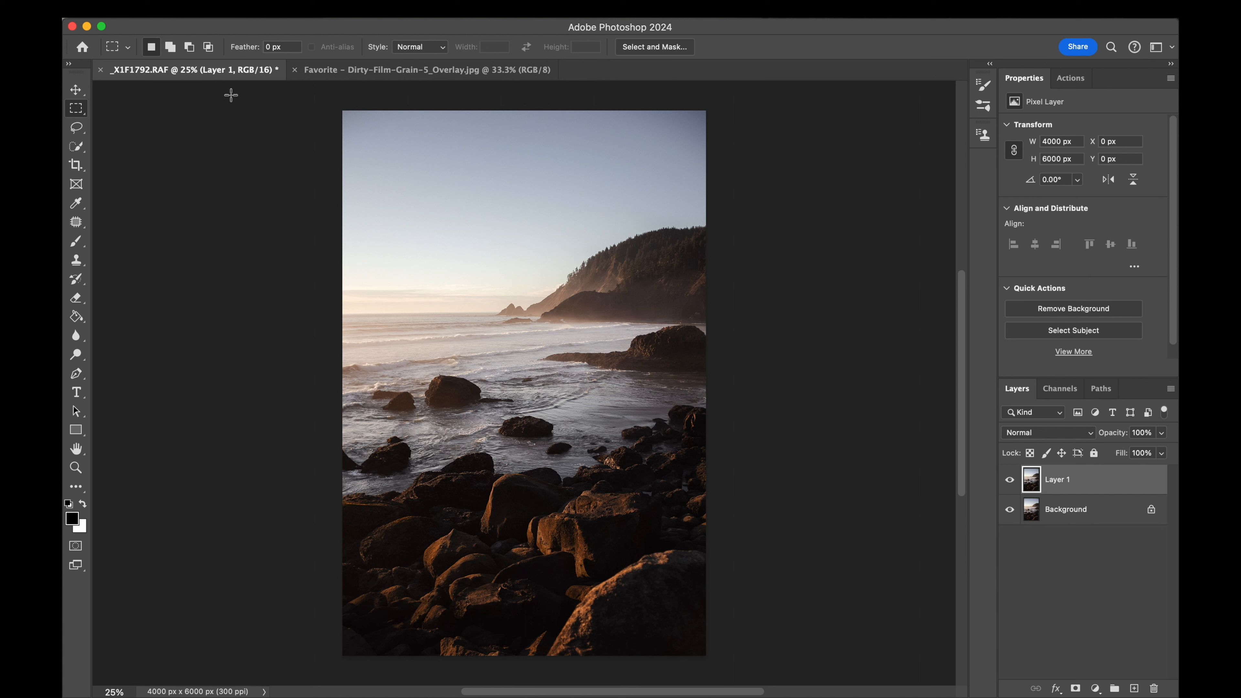
{"action": "key", "text": "super+v"}
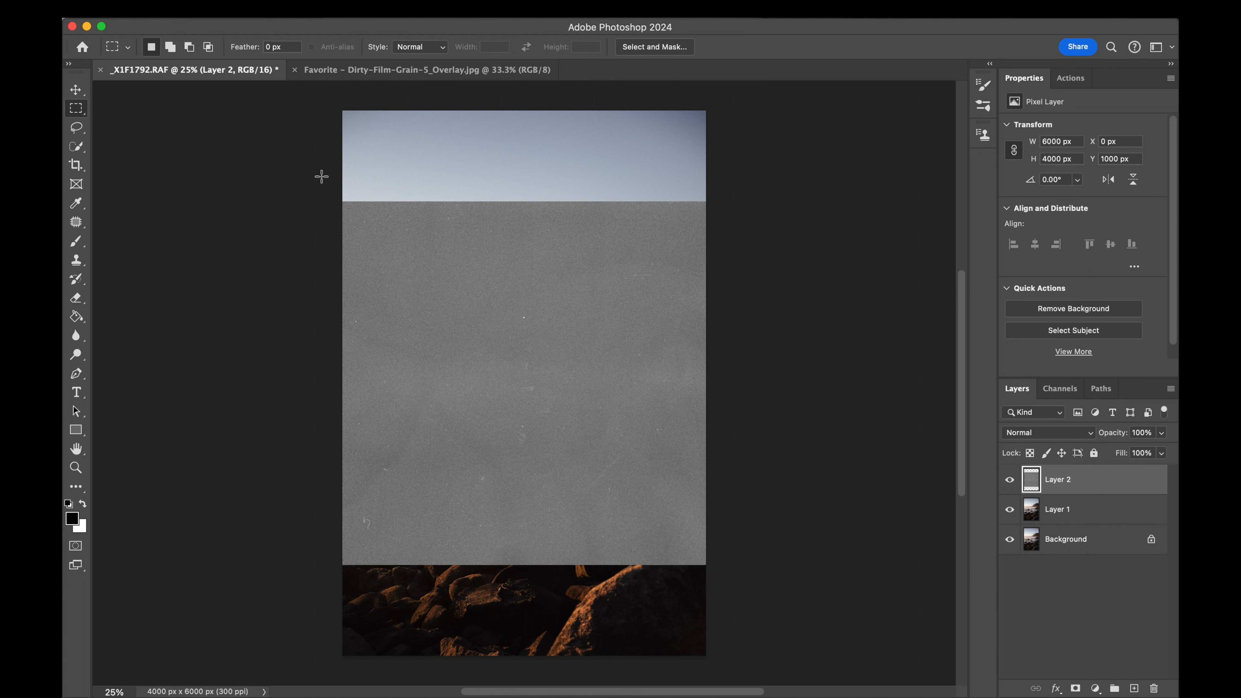
- Rotate the film grain layer about 90° counterclockwise and scale it to about 103% so it covers the whole photo
{"action": "left_click", "coordinate": [1032, 483], "text": "super"}
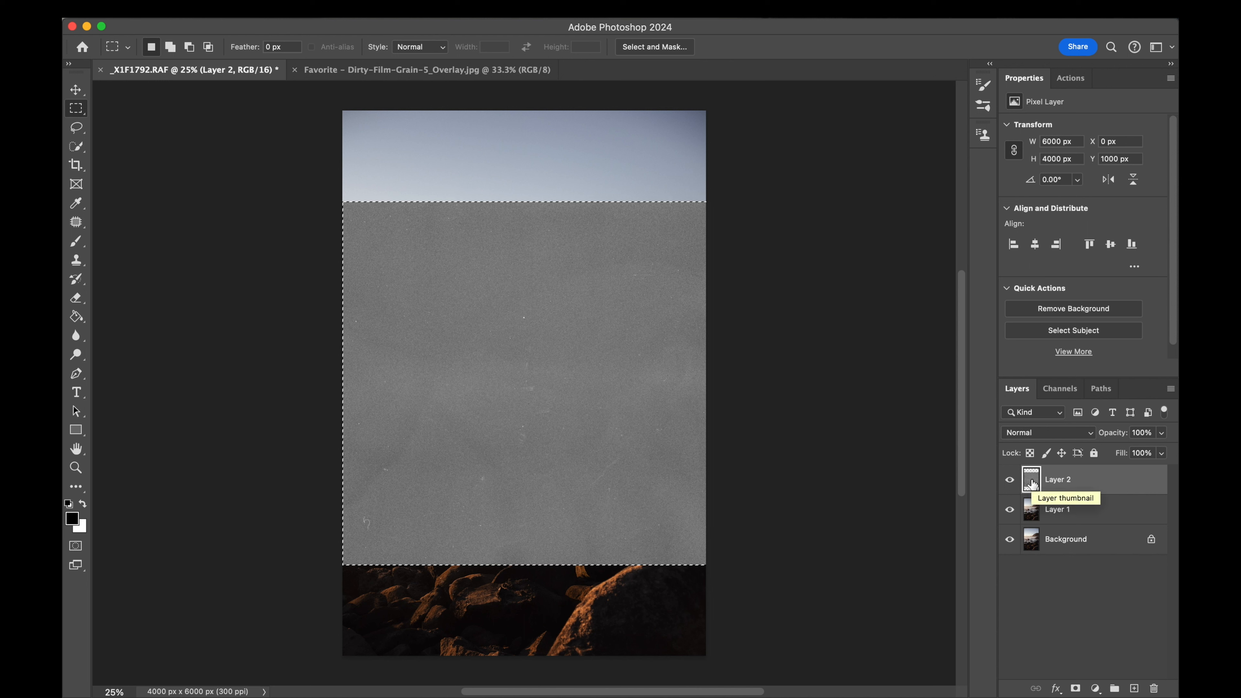
{"action": "key", "text": "super+t"}
{"action": "left_click_drag", "start_coordinate": [895, 185], "coordinate": [493, 210]}
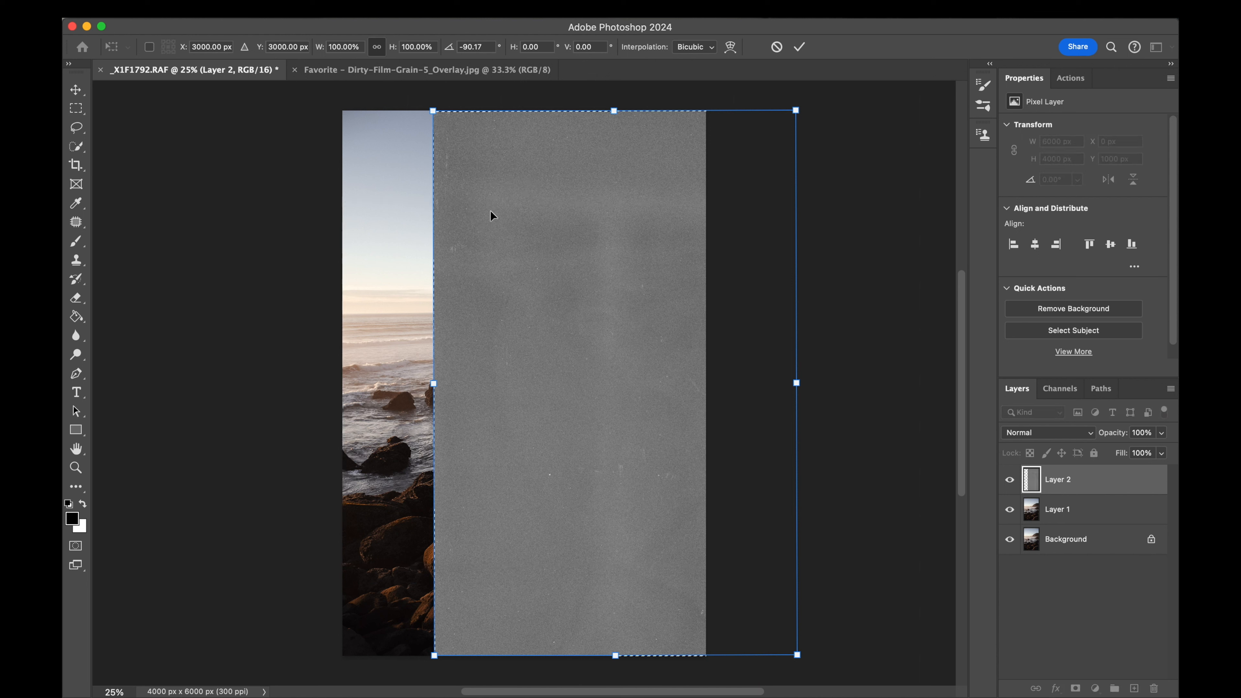
{"action": "left_click_drag", "start_coordinate": [578, 380], "coordinate": [489, 373]}
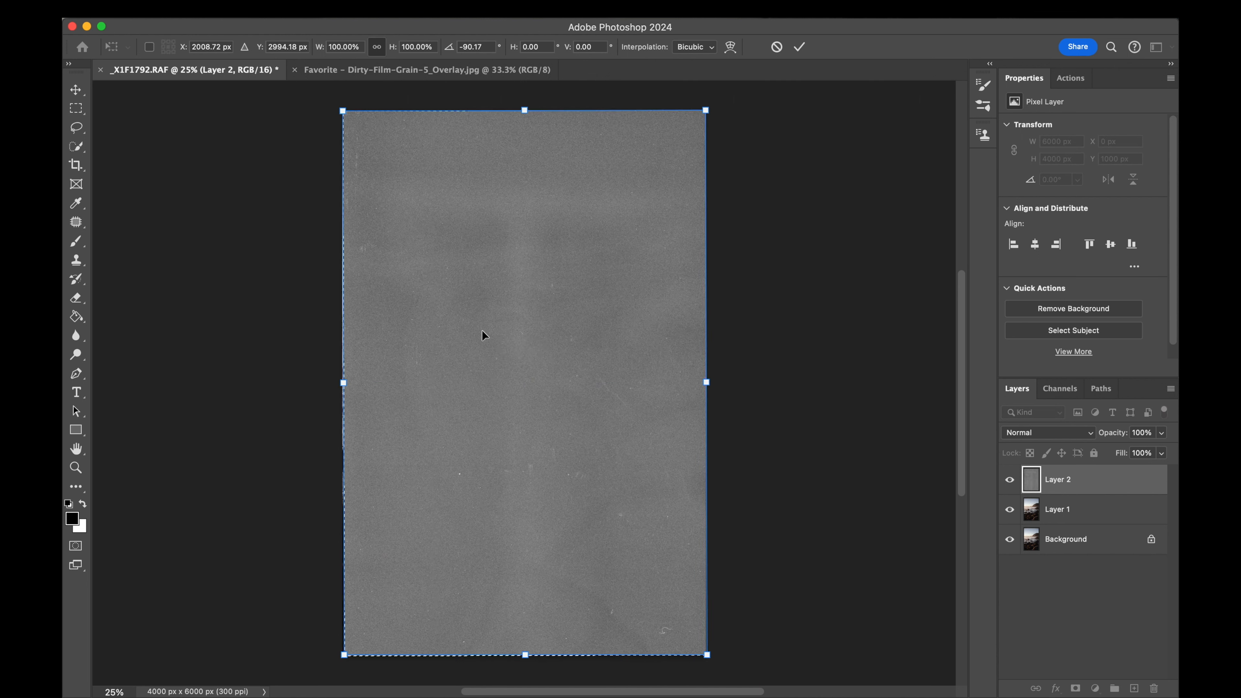
{"action": "left_click_drag", "start_coordinate": [524, 110], "coordinate": [524, 103]}
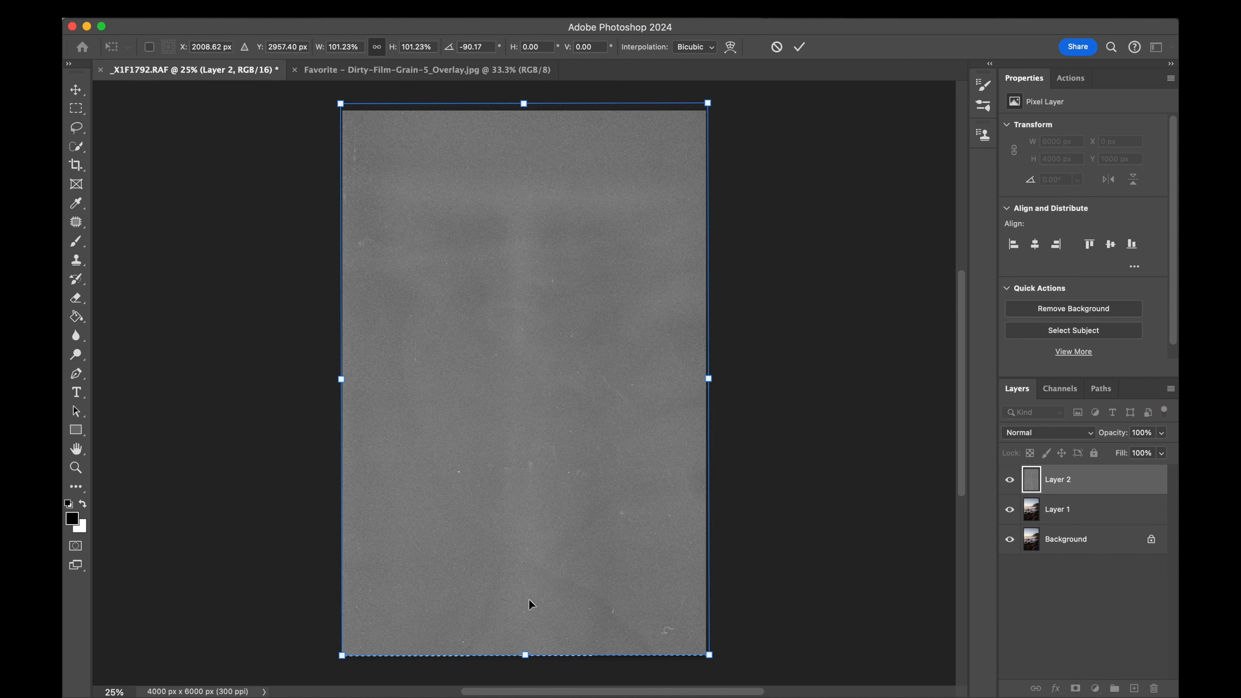
{"action": "left_click_drag", "start_coordinate": [526, 655], "coordinate": [526, 663]}
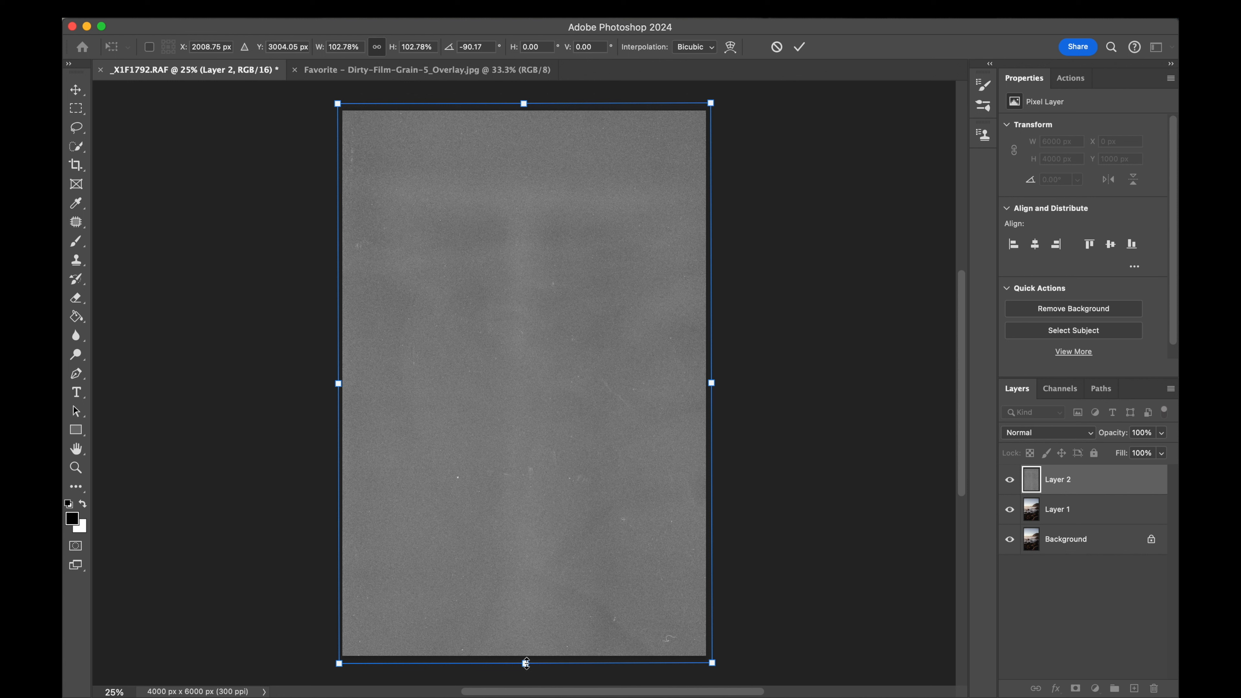
{"action": "key", "text": "Return"}
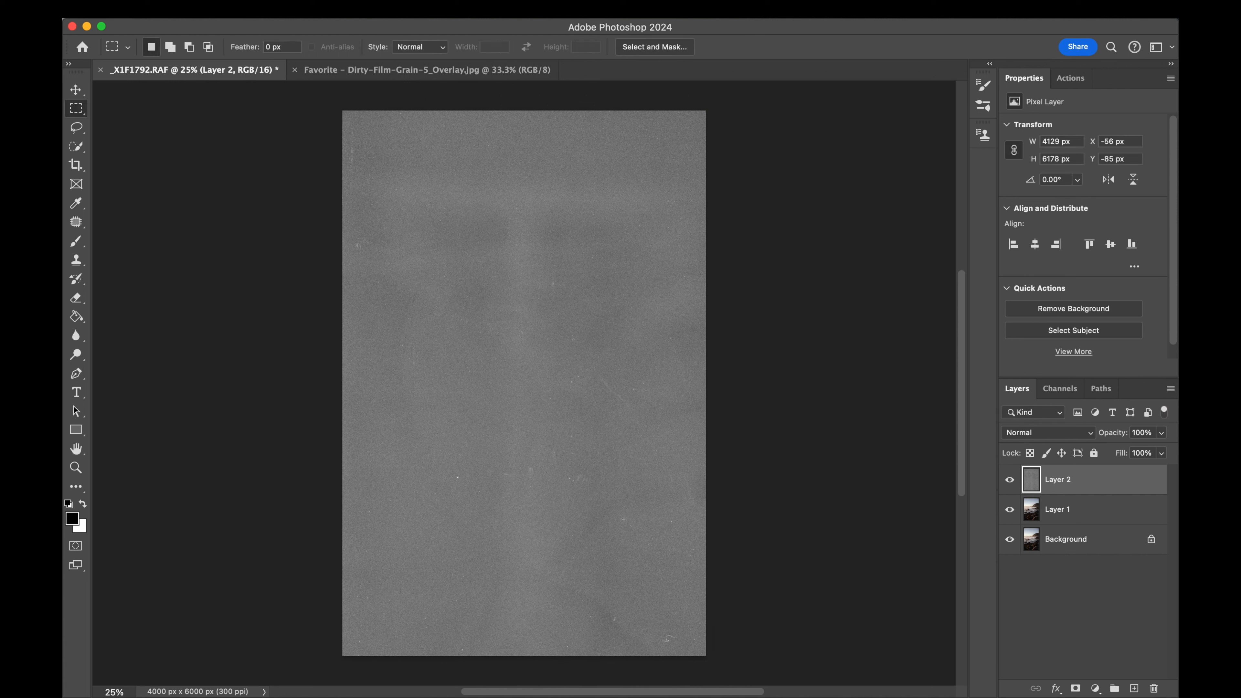
{"action": "left_click", "coordinate": [230, 11]}
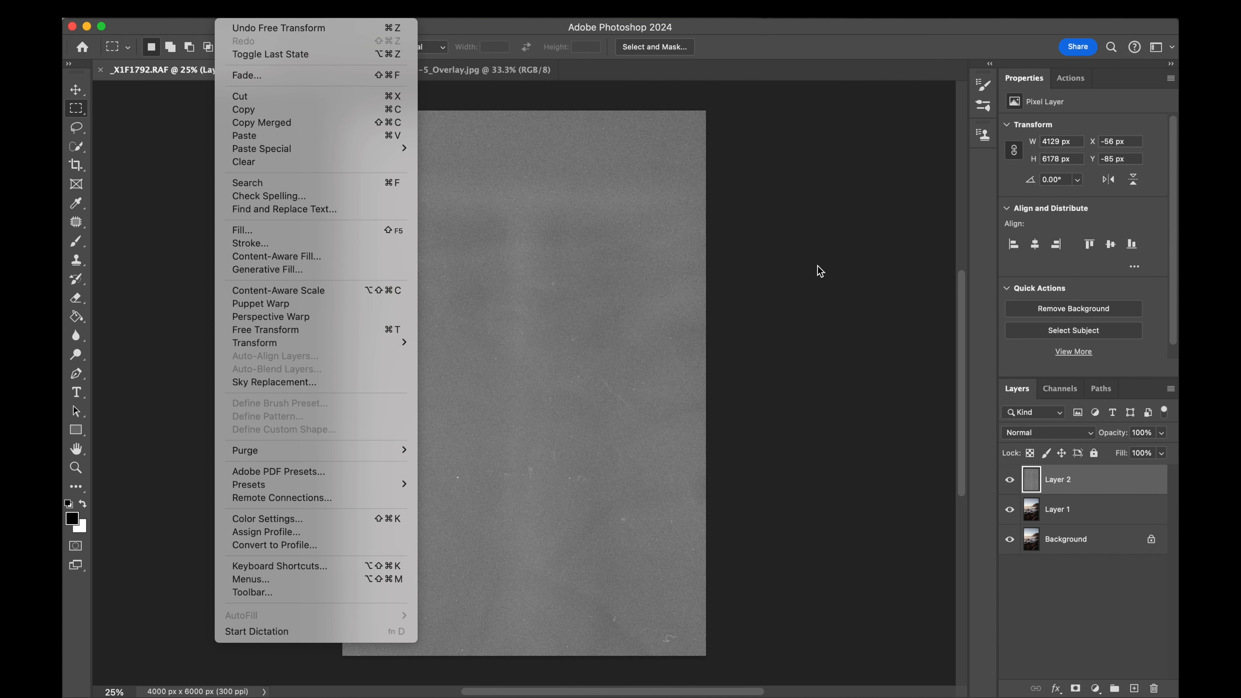
{"action": "left_click", "coordinate": [909, 276]}
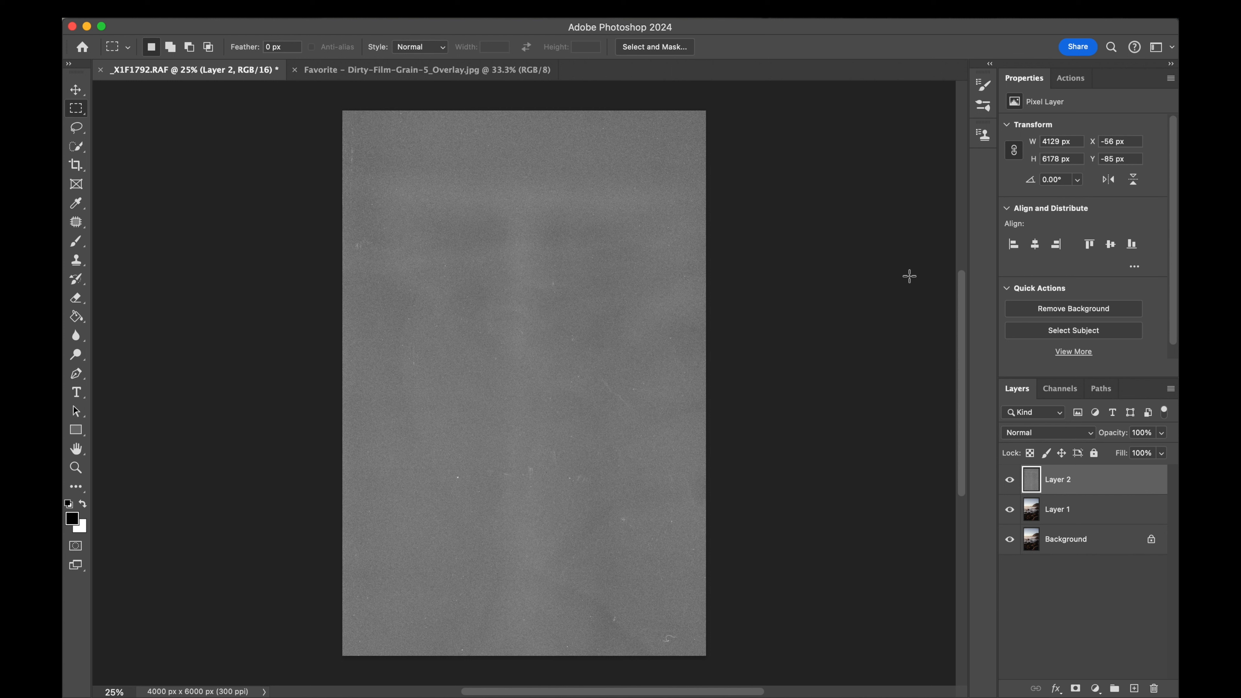
- Set the blend mode of the film grain layer to Overlay
{"action": "left_click", "coordinate": [1032, 430]}
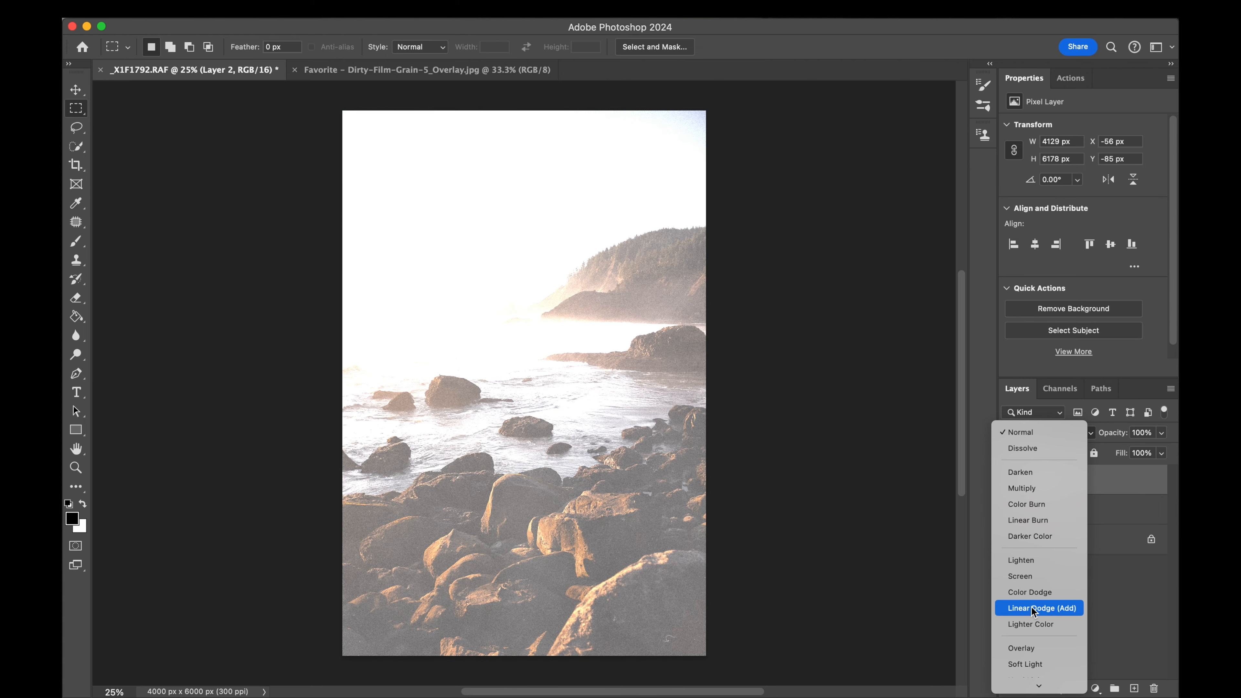
{"action": "scroll", "coordinate": [1031, 617], "scroll_direction": "down", "scroll_amount": 3}
{"action": "left_click", "coordinate": [1032, 585]}
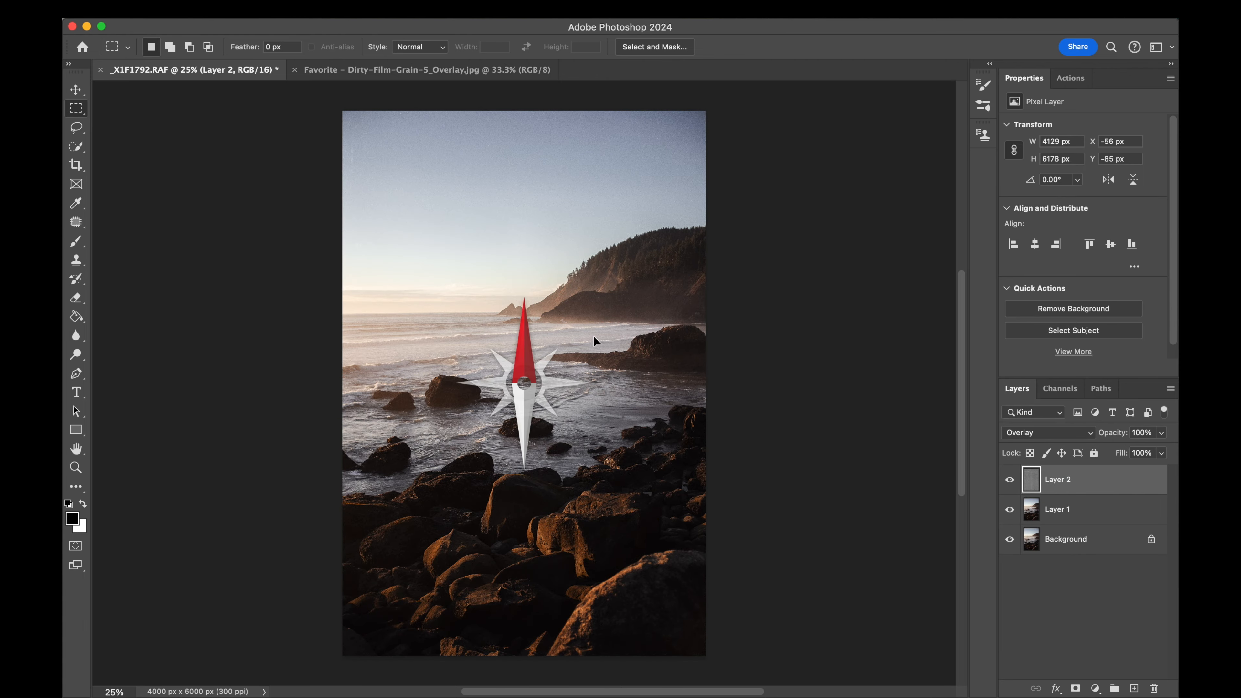
- Compare the photo with and without the film grain layer around the water and rocks
{"action": "scroll", "coordinate": [593, 336], "scroll_direction": "up", "scroll_amount": 10}
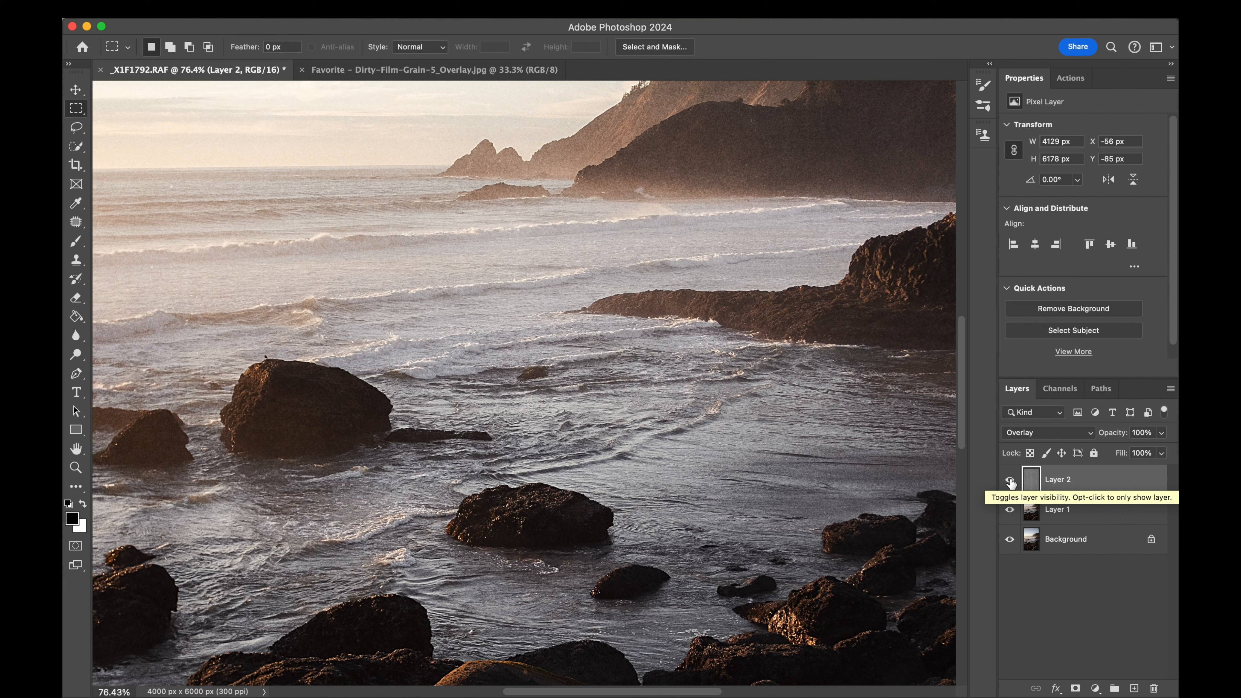
{"action": "left_click", "coordinate": [1010, 482]}
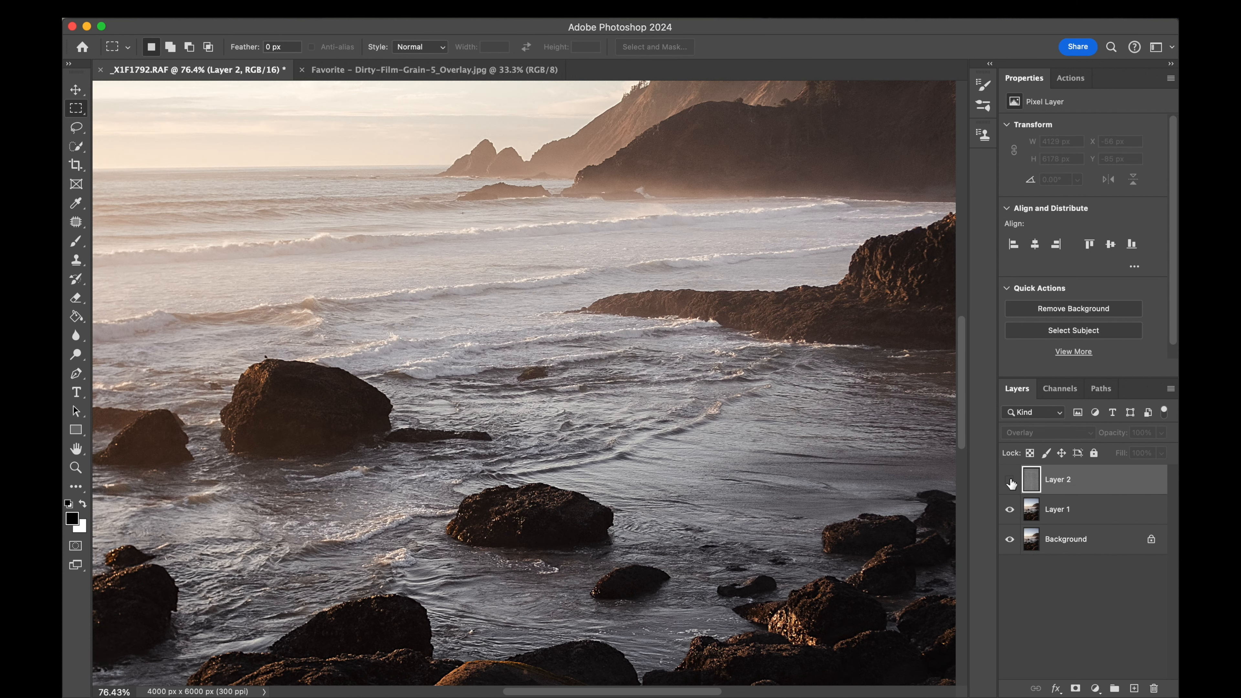
{"action": "left_click", "coordinate": [1010, 482]}
{"action": "left_click", "coordinate": [1010, 482]}
{"action": "left_click", "coordinate": [1010, 482]}
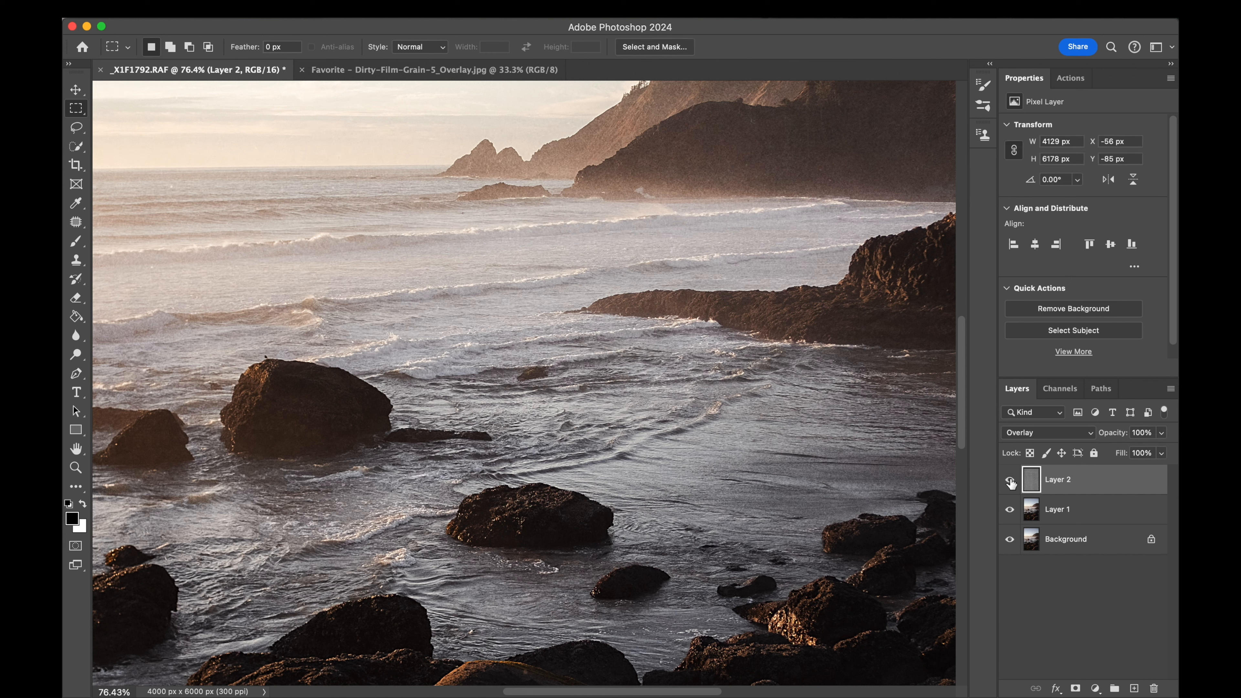
{"action": "left_click", "coordinate": [1010, 482]}
{"action": "left_click", "coordinate": [1010, 482]}
{"action": "left_click", "coordinate": [1010, 482]}
{"action": "left_click", "coordinate": [1010, 482]}
- Set the film grain layer's opacity to 70% and check the photo with the layer hidden and shown
{"action": "left_click", "coordinate": [1161, 433]}
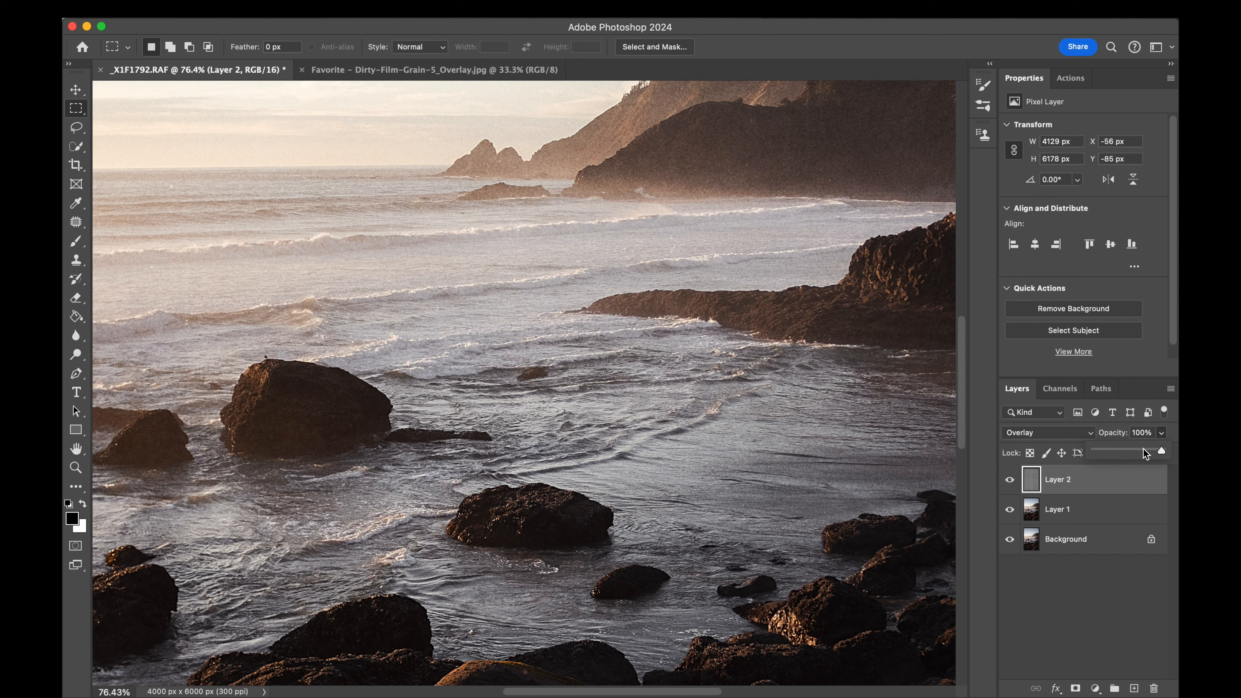
{"action": "left_click", "coordinate": [1142, 450]}
{"action": "left_click_drag", "start_coordinate": [1144, 452], "coordinate": [1142, 449]}
{"action": "left_click", "coordinate": [1009, 480]}
{"action": "left_click", "coordinate": [1008, 481]}
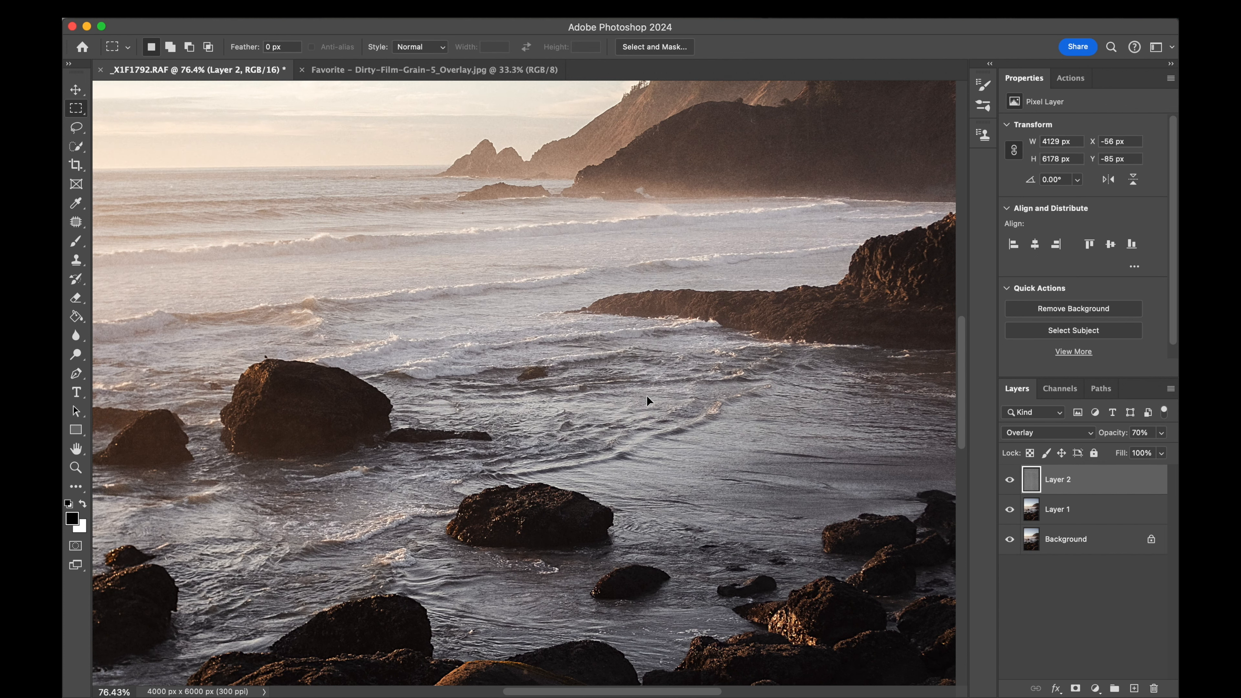
- Add a Solid Color fill layer in orange #ff9b5e above the film grain layer
{"action": "scroll", "coordinate": [647, 401], "scroll_direction": "down", "scroll_amount": 6}
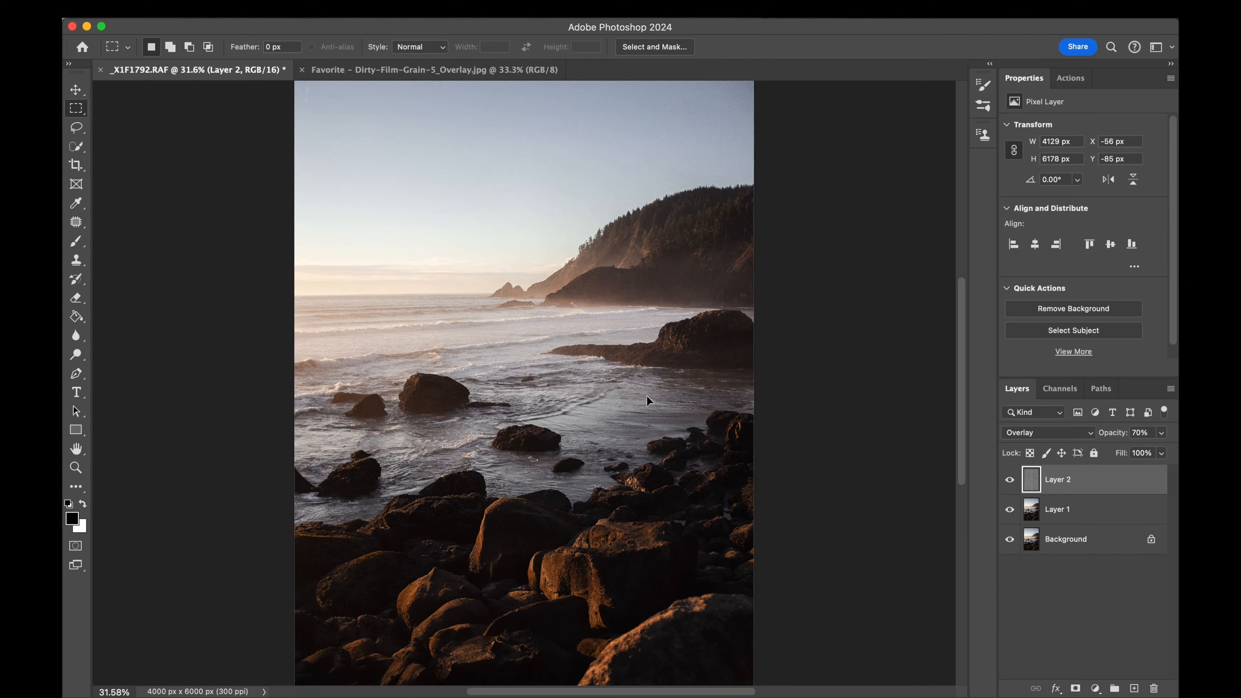
{"action": "scroll", "coordinate": [647, 396], "scroll_direction": "up", "scroll_amount": 2}
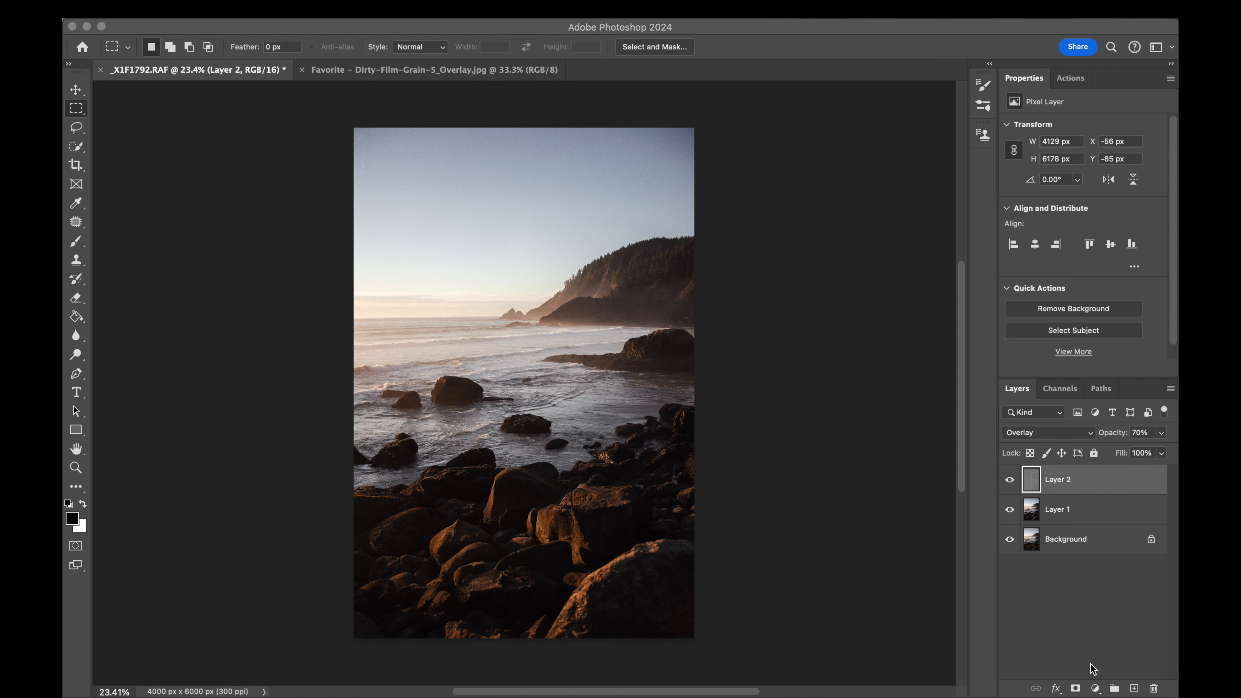
{"action": "left_click", "coordinate": [1095, 687]}
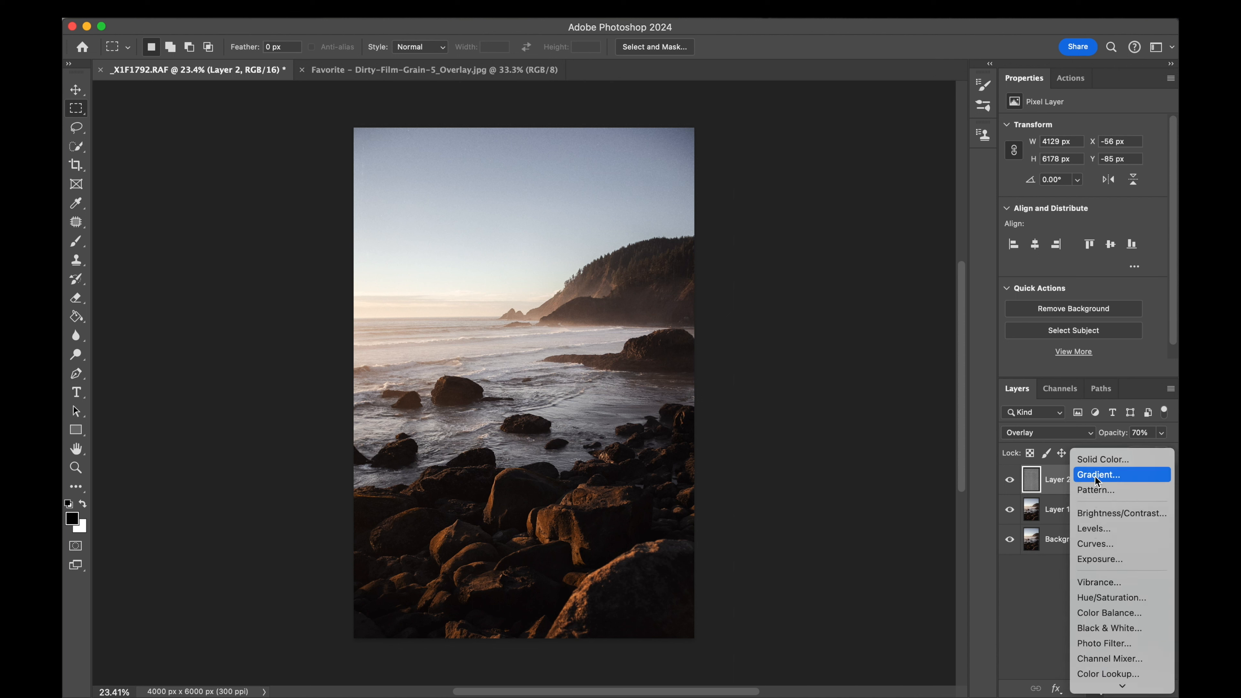
{"action": "left_click", "coordinate": [1093, 462]}
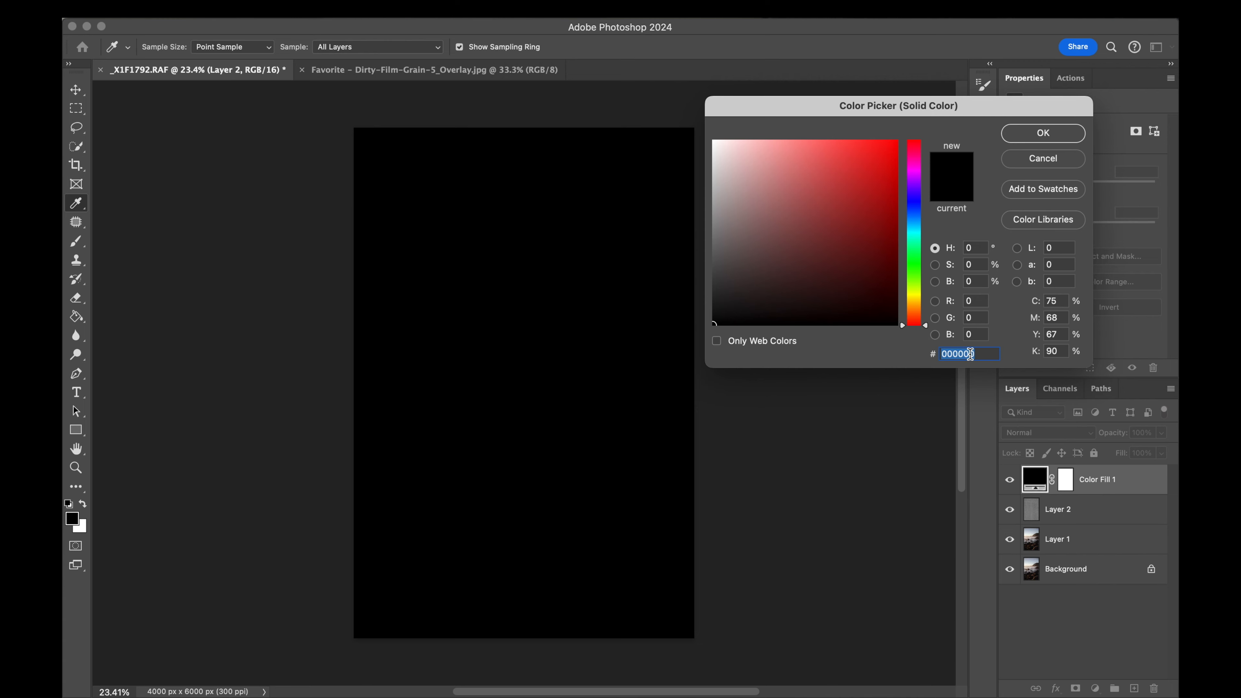
{"action": "type", "text": "ff9b5e"}
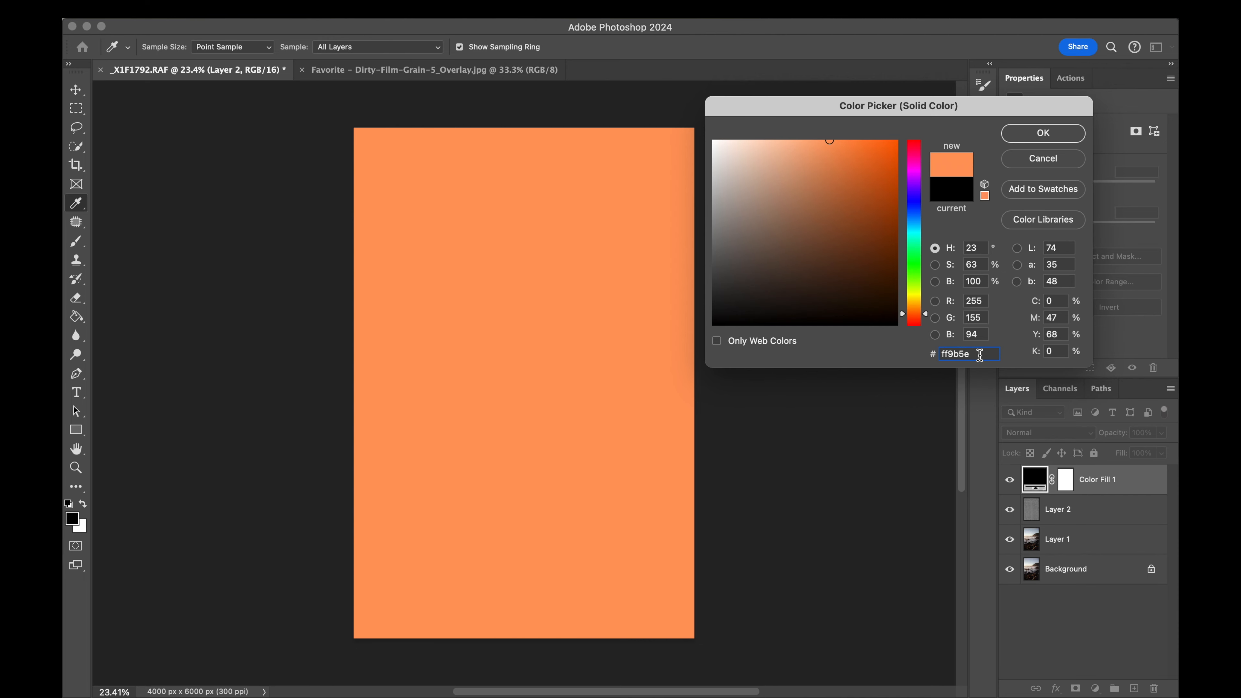
{"action": "left_click", "coordinate": [1041, 135]}
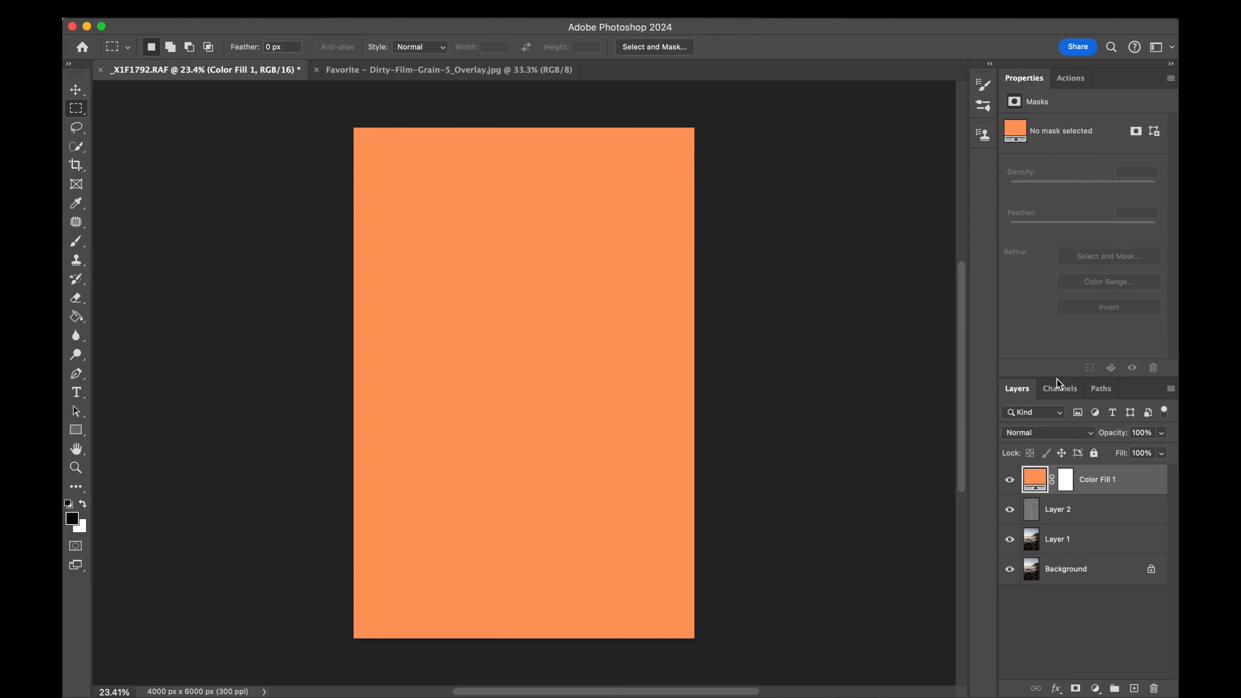
- Set the blend mode of the orange fill layer to Soft Light
{"action": "left_click", "coordinate": [1060, 433]}
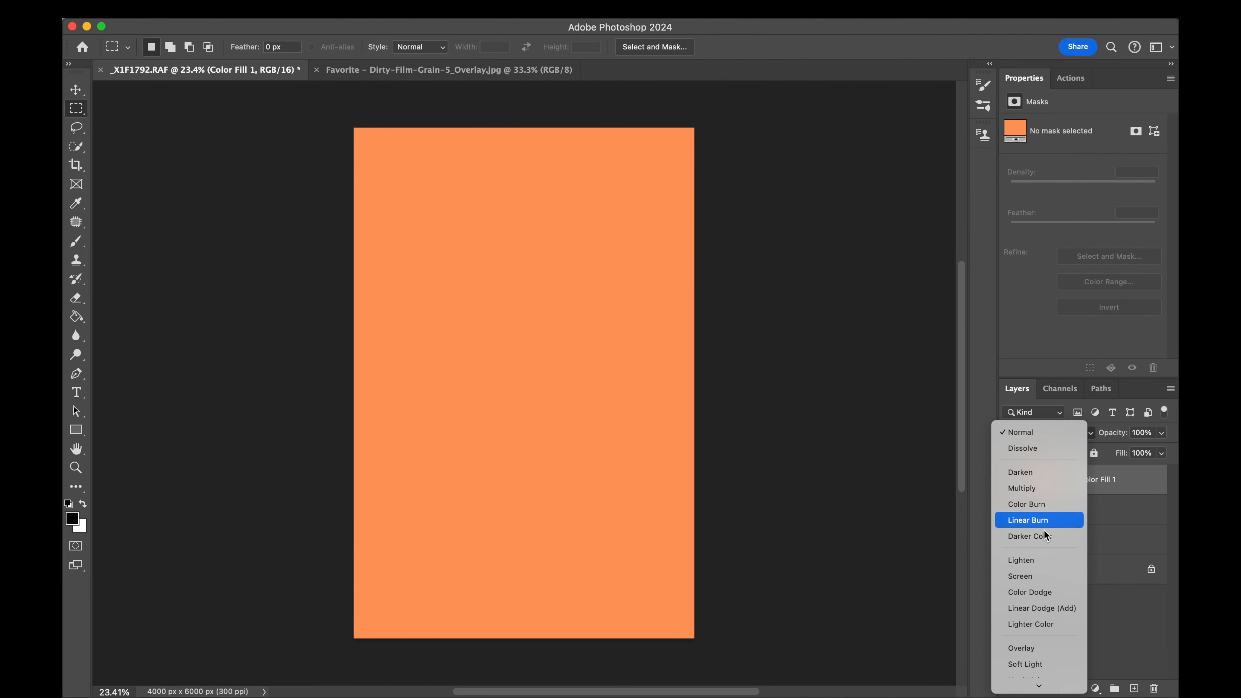
{"action": "scroll", "coordinate": [1044, 539], "scroll_direction": "down", "scroll_amount": 1}
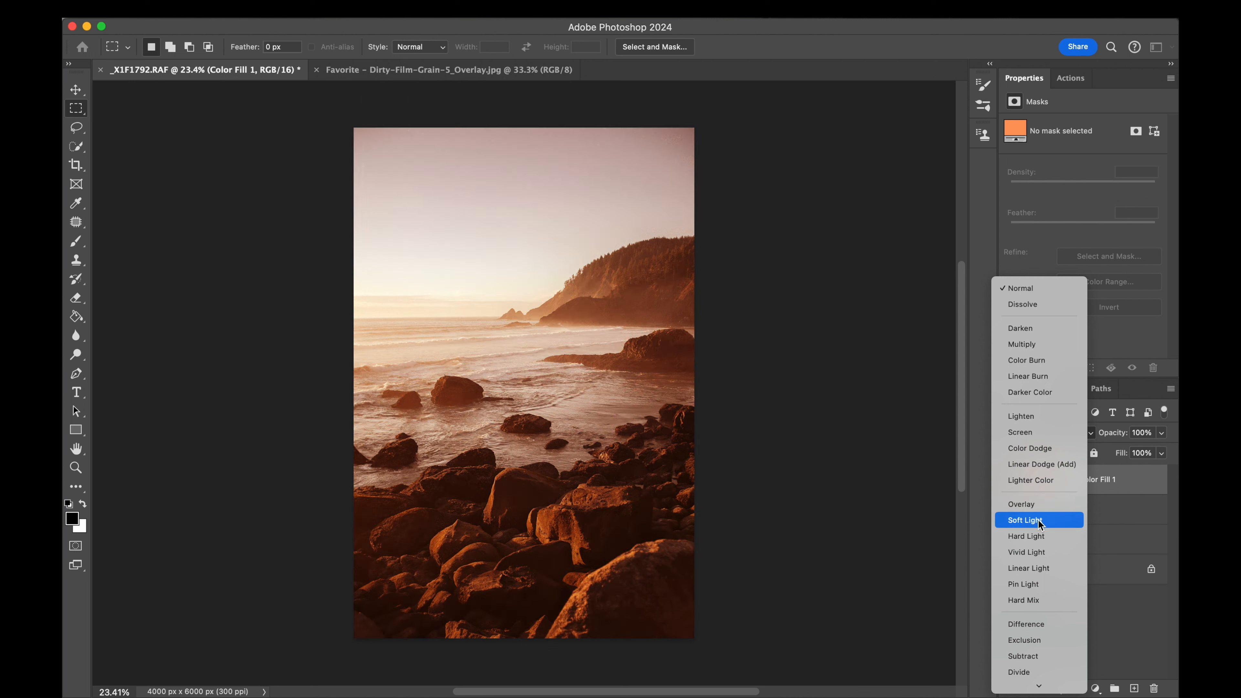
{"action": "left_click", "coordinate": [1039, 520]}
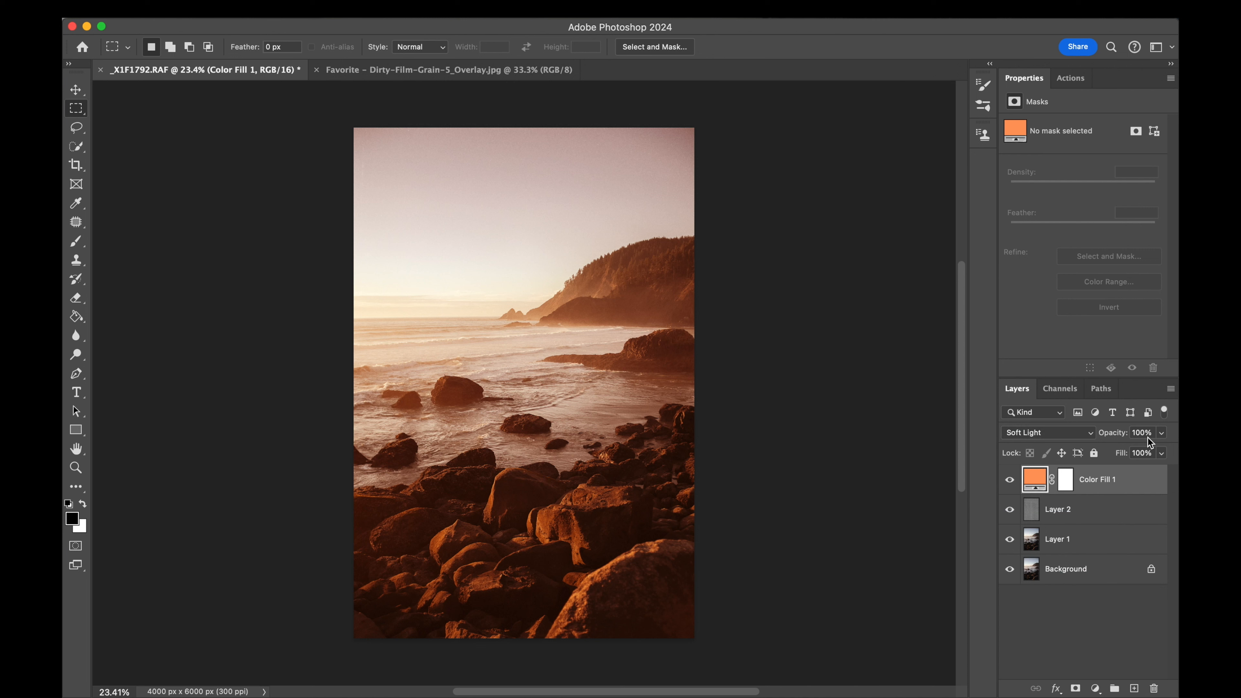
- Lower the orange fill layer's opacity to a faint tint, checking the photo with the layer hidden and shown
{"action": "left_click", "coordinate": [1158, 435]}
{"action": "left_click_drag", "start_coordinate": [1161, 451], "coordinate": [1093, 451]}
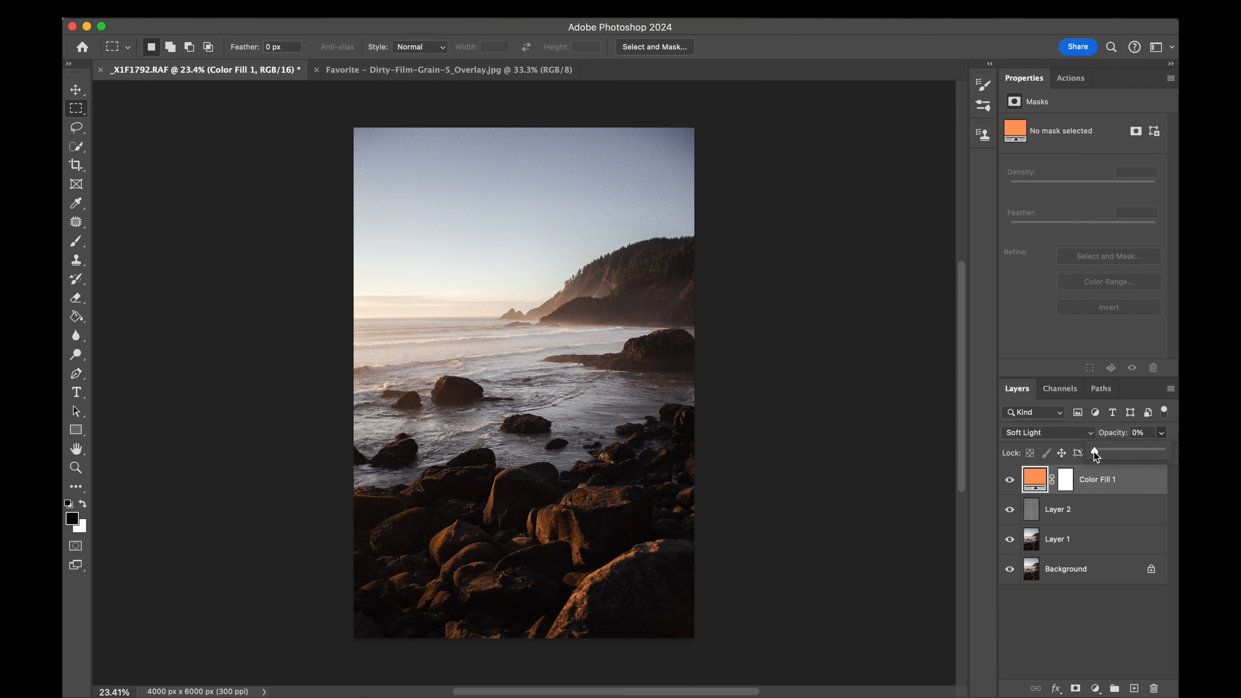
{"action": "left_click_drag", "start_coordinate": [1093, 451], "coordinate": [1100, 451]}
{"action": "left_click", "coordinate": [1009, 480]}
{"action": "left_click", "coordinate": [1010, 480]}
{"action": "left_click", "coordinate": [1161, 433]}
{"action": "left_click_drag", "start_coordinate": [1106, 451], "coordinate": [1104, 451]}
- Compare the photo with and without the orange tint and set the fill layer's opacity to 9%
{"action": "left_click", "coordinate": [1010, 479]}
{"action": "left_click", "coordinate": [1010, 479]}
{"action": "left_click", "coordinate": [1010, 479]}
{"action": "left_click", "coordinate": [1010, 479]}
{"action": "left_click", "coordinate": [1010, 480]}
{"action": "left_click", "coordinate": [1010, 480]}
{"action": "left_click", "coordinate": [1142, 432]}
{"action": "key", "text": "Up"}
{"action": "key", "text": "Up"}
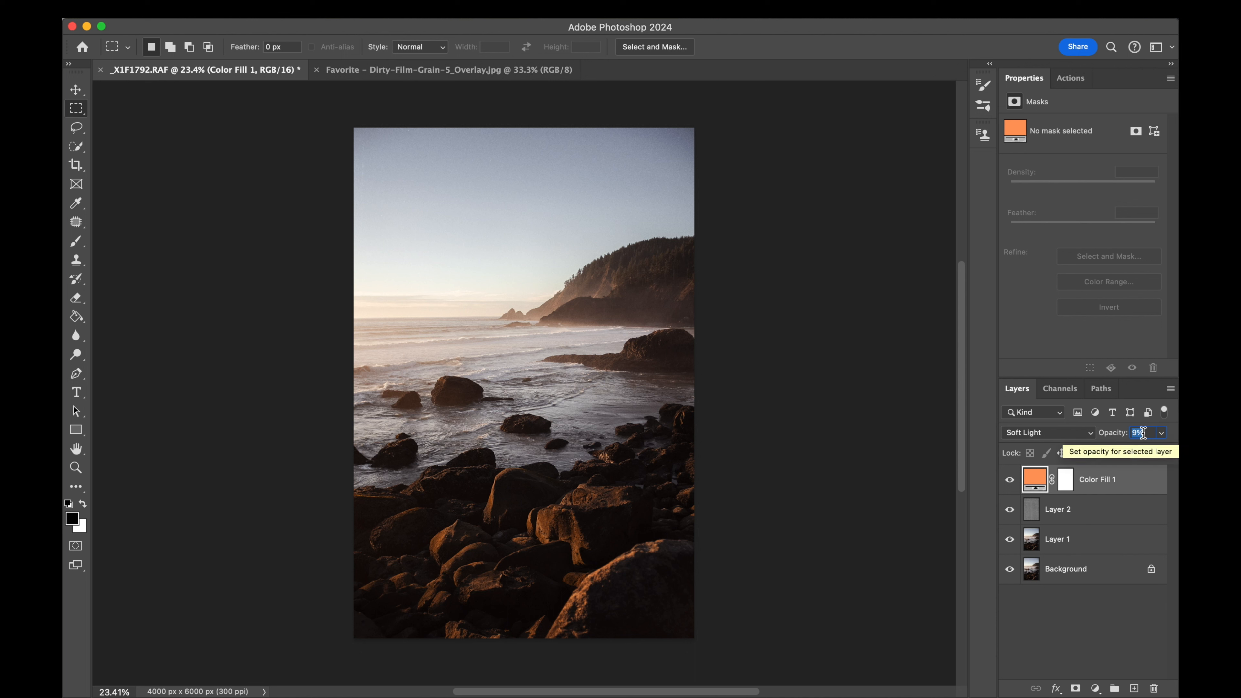
- Stamp all visible layers into a new top layer and open it in the Camera Raw Filter
{"action": "left_click", "coordinate": [1010, 481]}
{"action": "left_click", "coordinate": [1010, 481]}
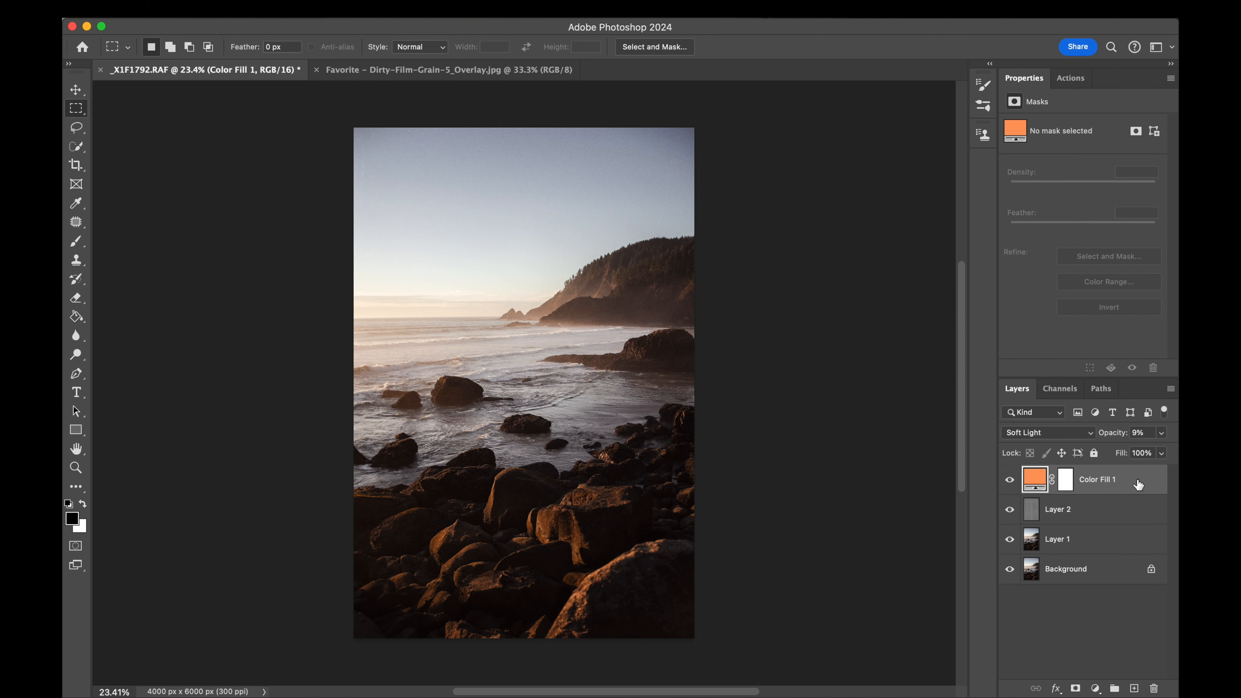
{"action": "key", "text": "super+alt+shift+e"}
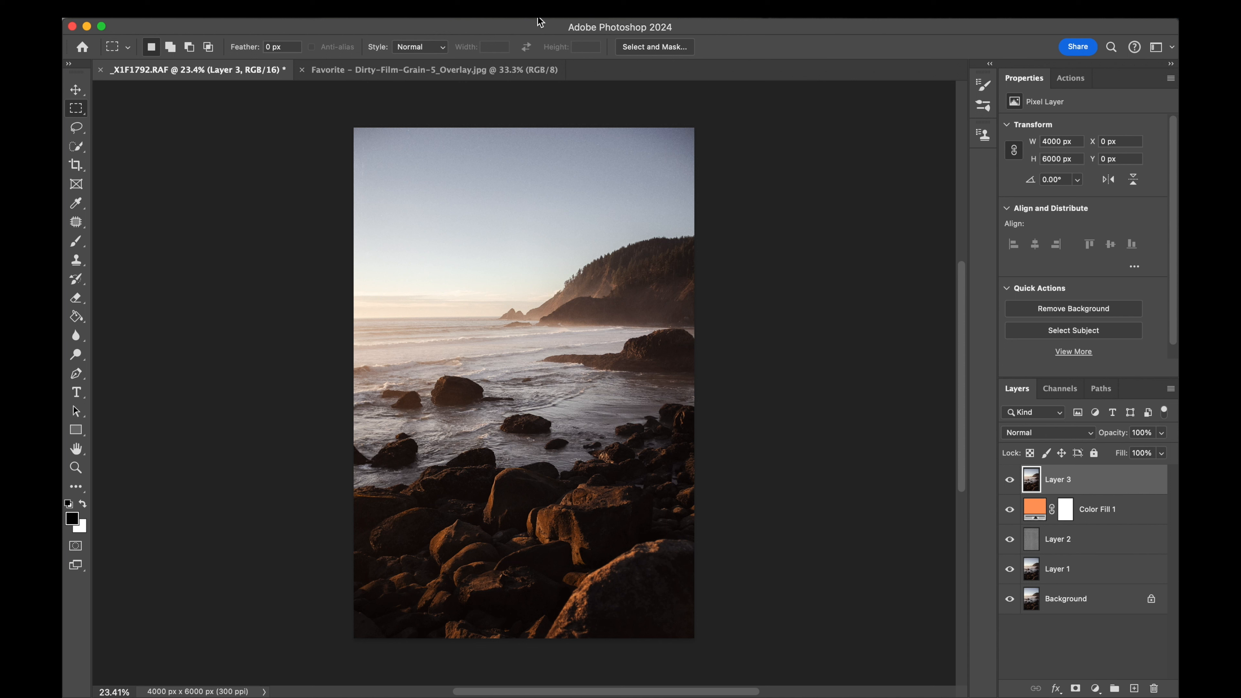
{"action": "left_click", "coordinate": [423, 9]}
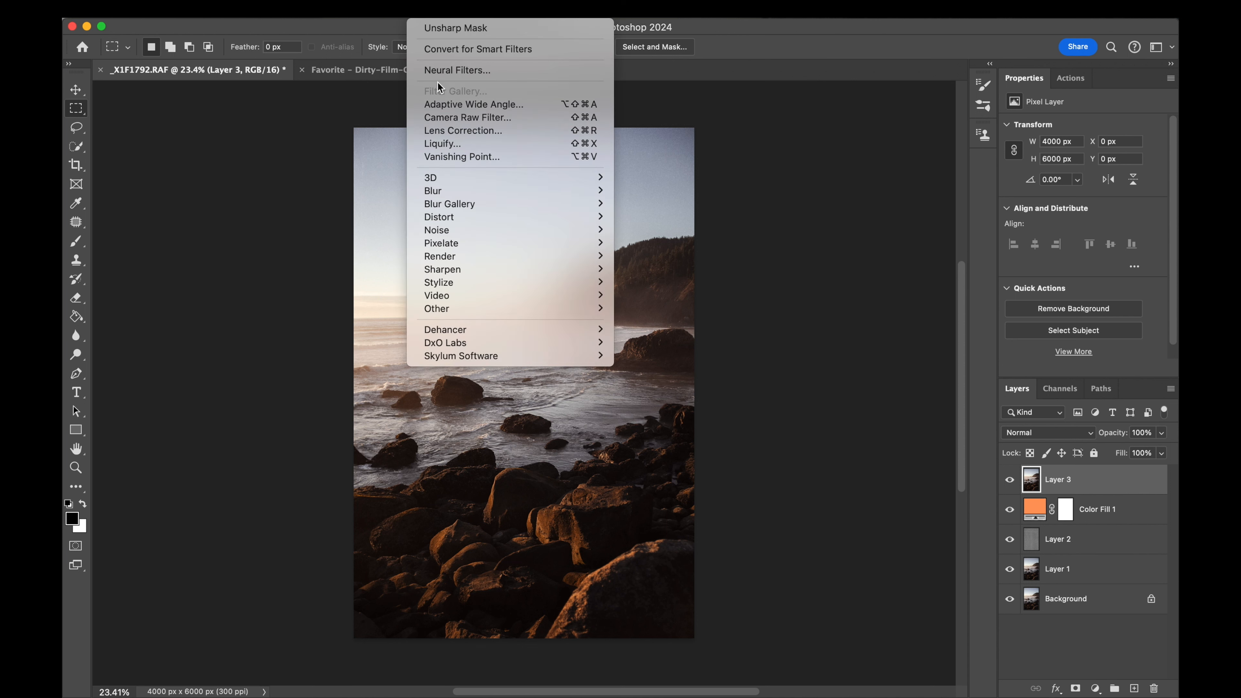
{"action": "left_click", "coordinate": [445, 118]}
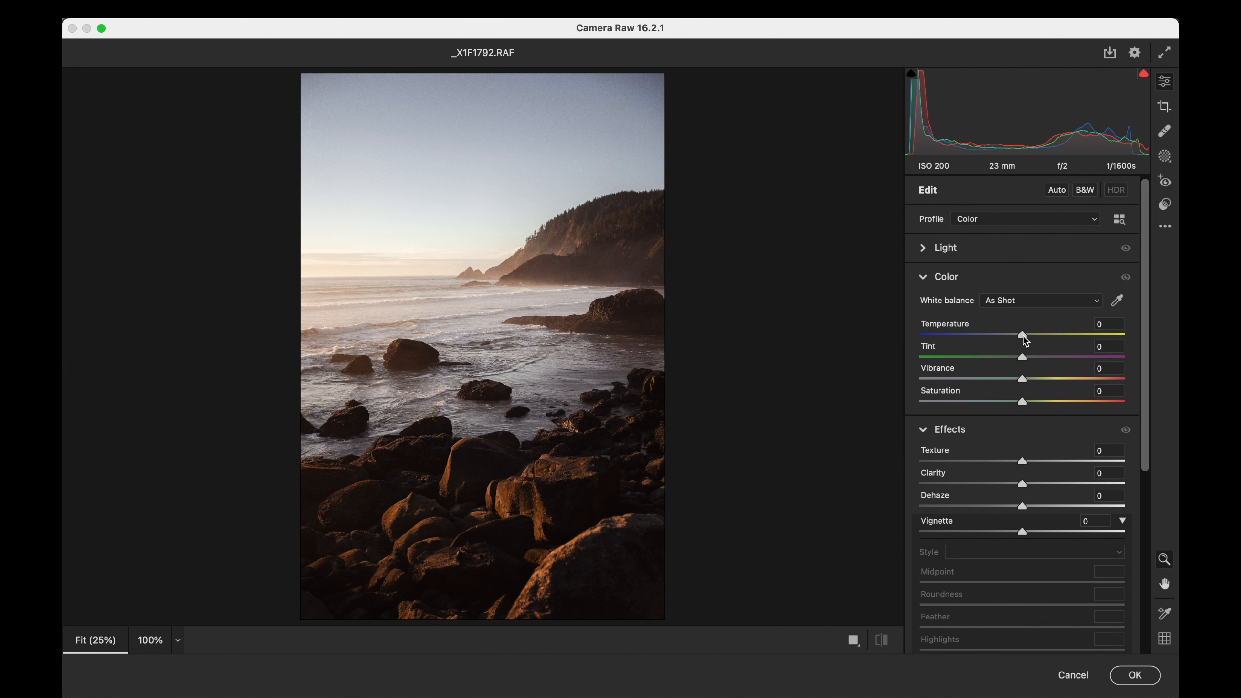
- Set temperature and saturation to -5, highlights to -6 and shadows to +6, and raise the contrast slightly
{"action": "left_click_drag", "start_coordinate": [1025, 341], "coordinate": [1018, 342]}
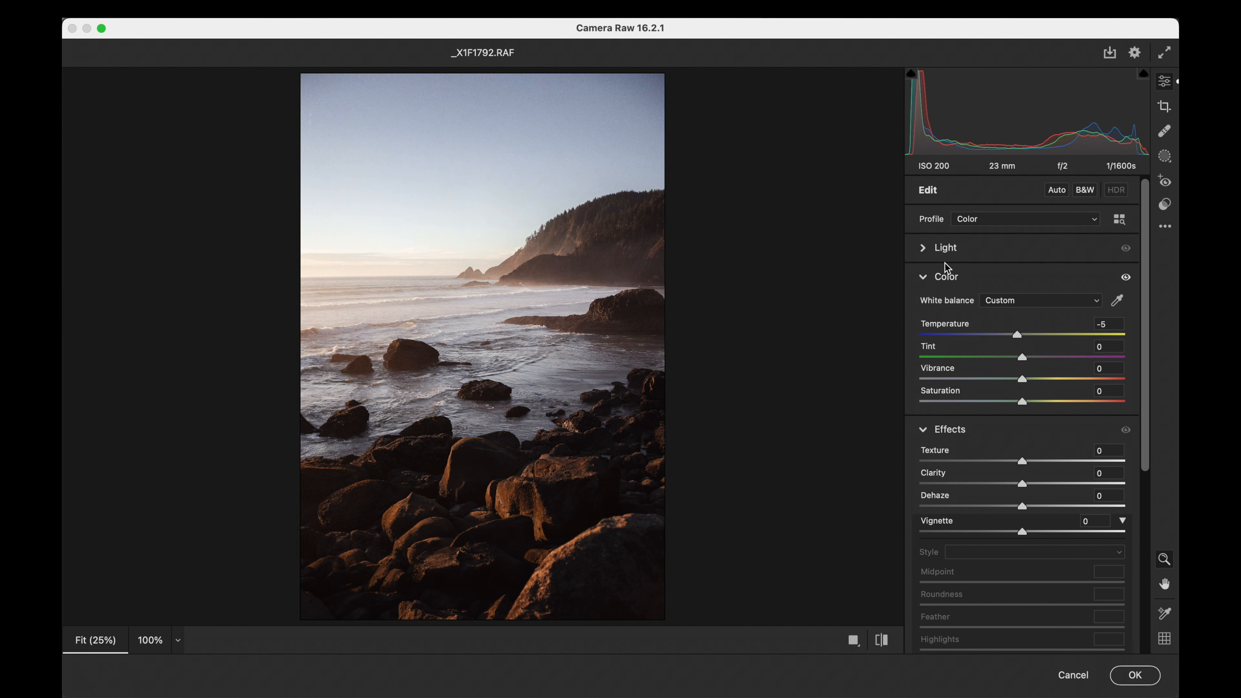
{"action": "left_click", "coordinate": [923, 248]}
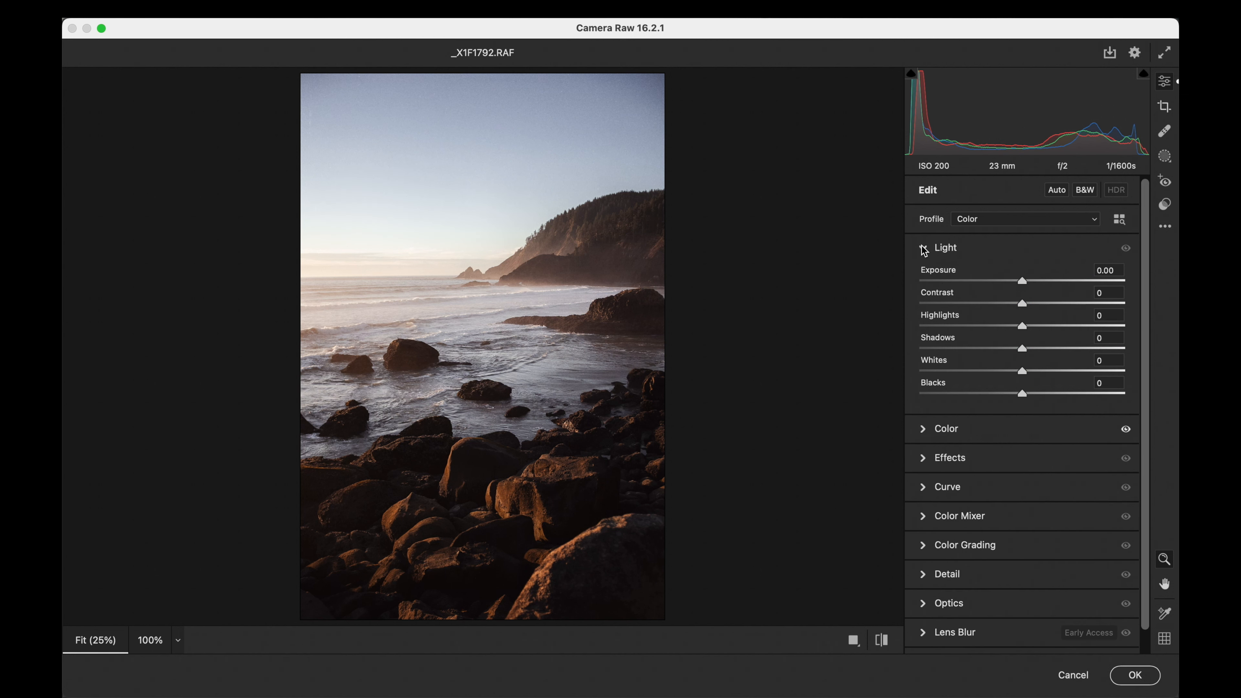
{"action": "left_click", "coordinate": [933, 430]}
{"action": "left_click_drag", "start_coordinate": [927, 554], "coordinate": [1017, 554]}
{"action": "left_click_drag", "start_coordinate": [1022, 326], "coordinate": [1035, 304]}
{"action": "left_click_drag", "start_coordinate": [1023, 348], "coordinate": [1029, 348]}
{"action": "scroll", "coordinate": [1027, 349], "scroll_direction": "down", "scroll_amount": 3}
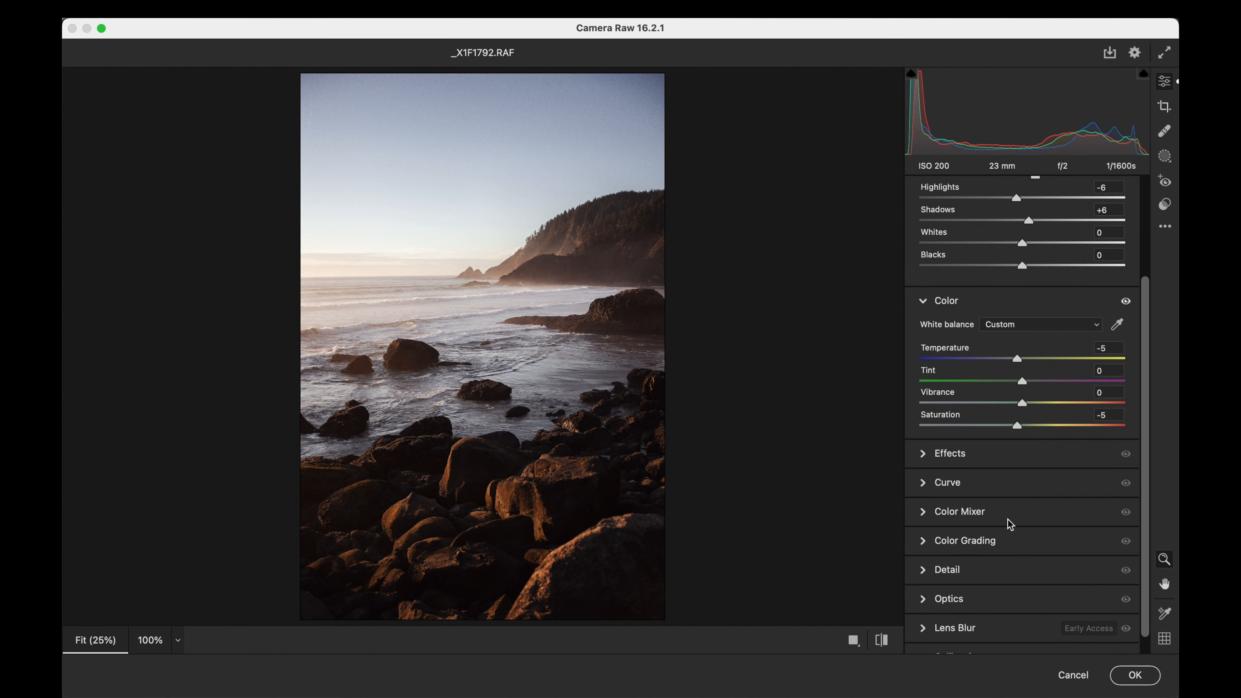
- In the colour mixer, slightly lower orange saturation, raise blue saturation and set blue luminance to +22
{"action": "left_click", "coordinate": [923, 511]}
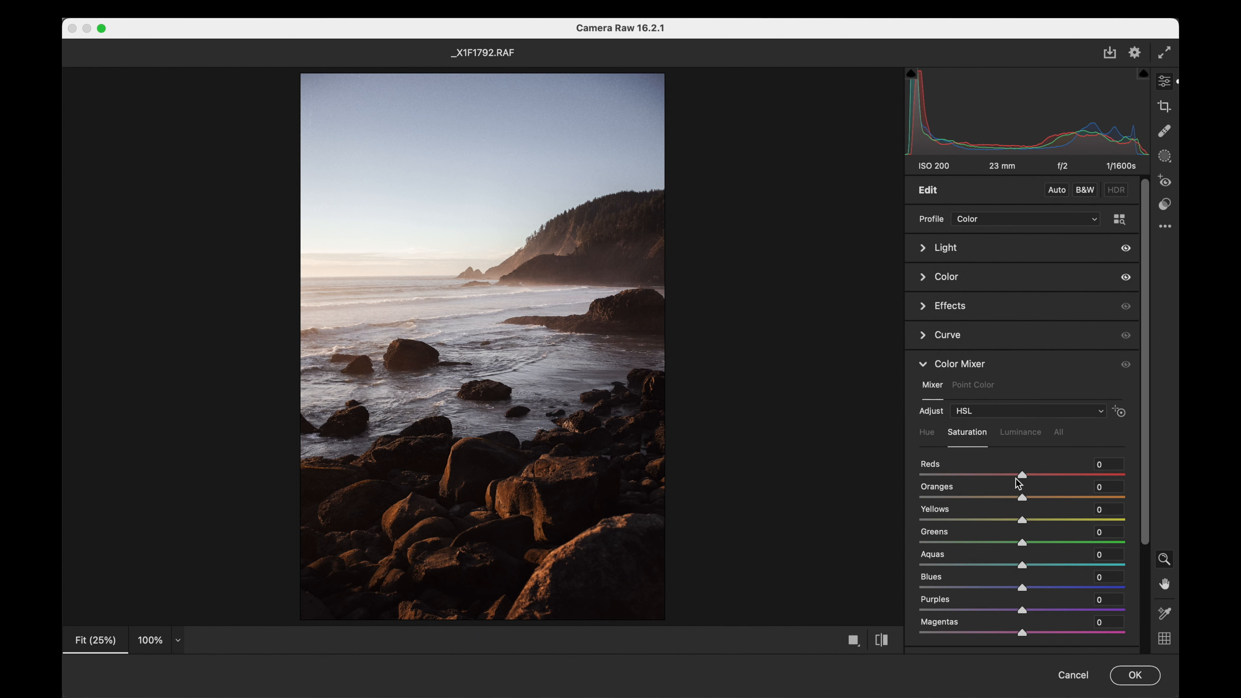
{"action": "mouse_move", "coordinate": [1023, 497]}
{"action": "left_mouse_down"}
{"action": "mouse_move", "coordinate": [986, 497]}
{"action": "mouse_move", "coordinate": [1016, 497]}
{"action": "left_mouse_up"}
{"action": "left_click_drag", "start_coordinate": [1023, 589], "coordinate": [1063, 585]}
{"action": "left_click", "coordinate": [1026, 433]}
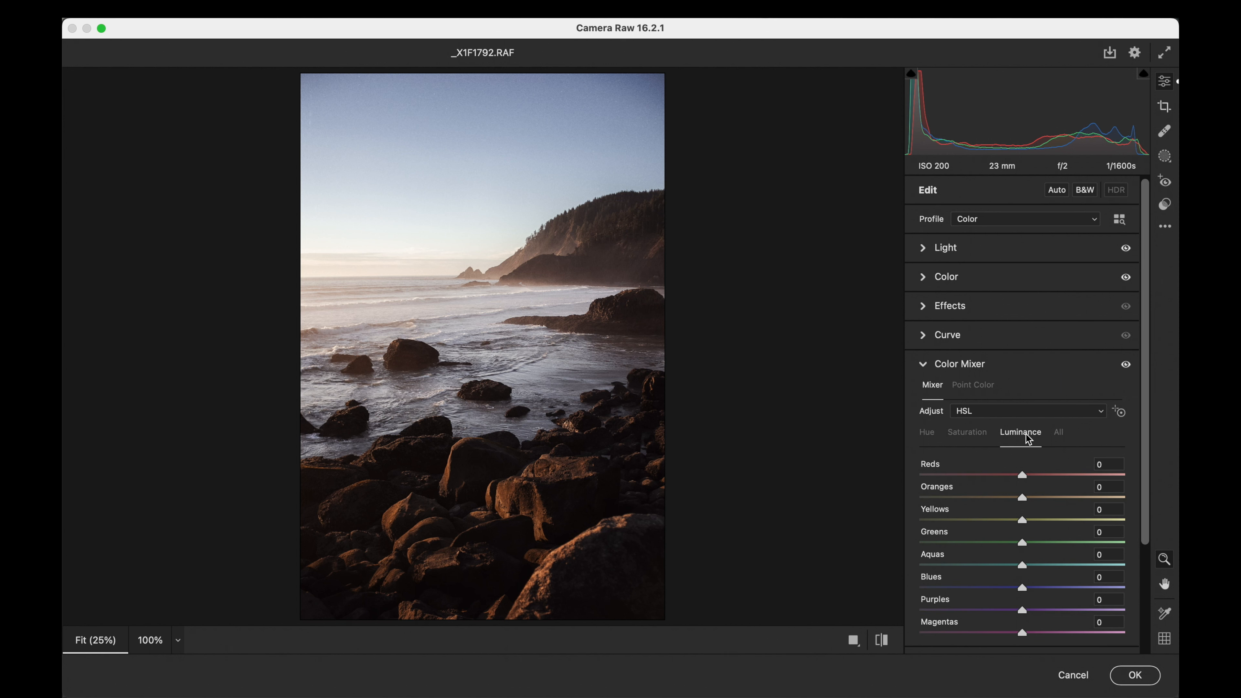
{"action": "left_click_drag", "start_coordinate": [1022, 588], "coordinate": [1045, 587]}
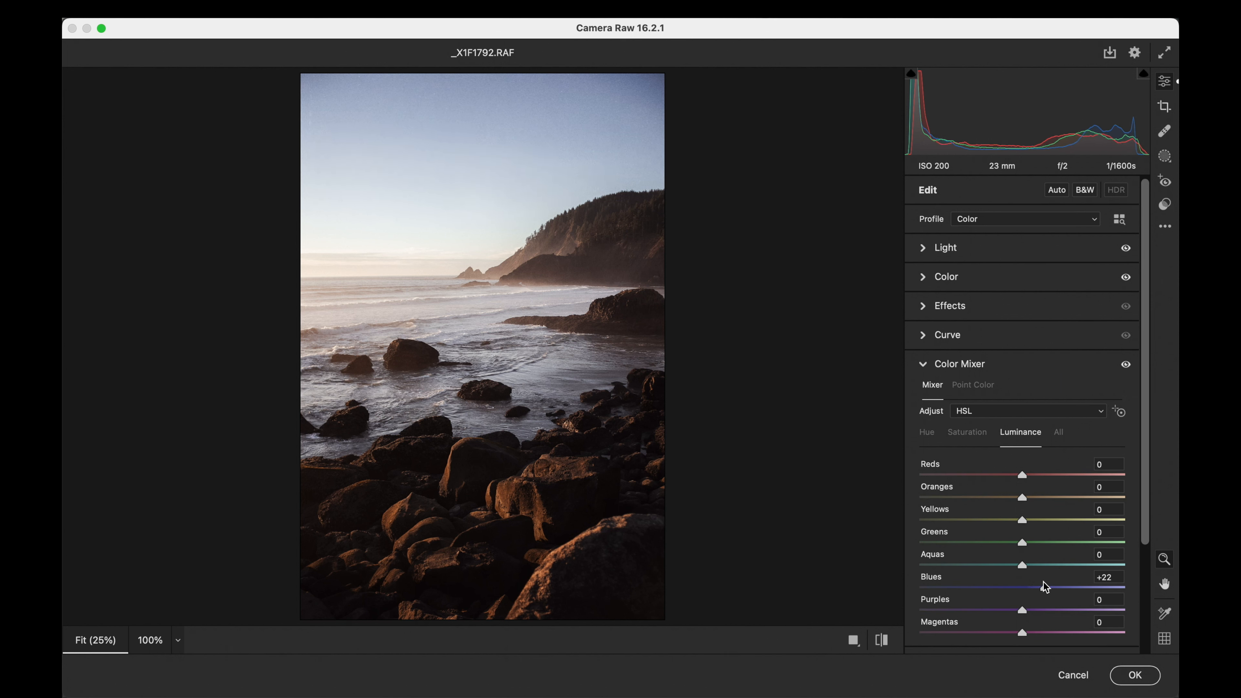
- Apply the 10a. Recover - Sky preset at 33 and accept the Camera Raw adjustments
{"action": "left_click", "coordinate": [939, 248]}
{"action": "left_click_drag", "start_coordinate": [969, 286], "coordinate": [1022, 396]}
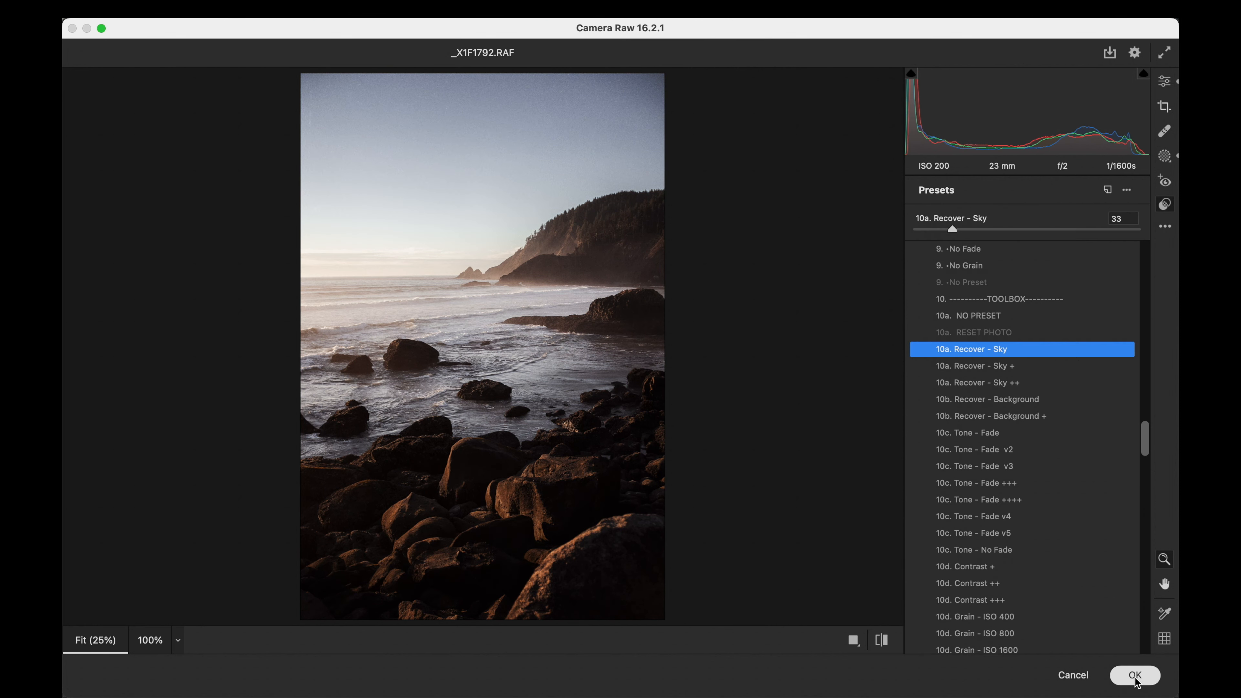
{"action": "left_click", "coordinate": [1134, 675]}
- Hide the layers between the background and the top merged layer, and compare the graded photo with the original
{"action": "left_click", "coordinate": [1009, 540]}
{"action": "left_click", "coordinate": [1009, 509]}
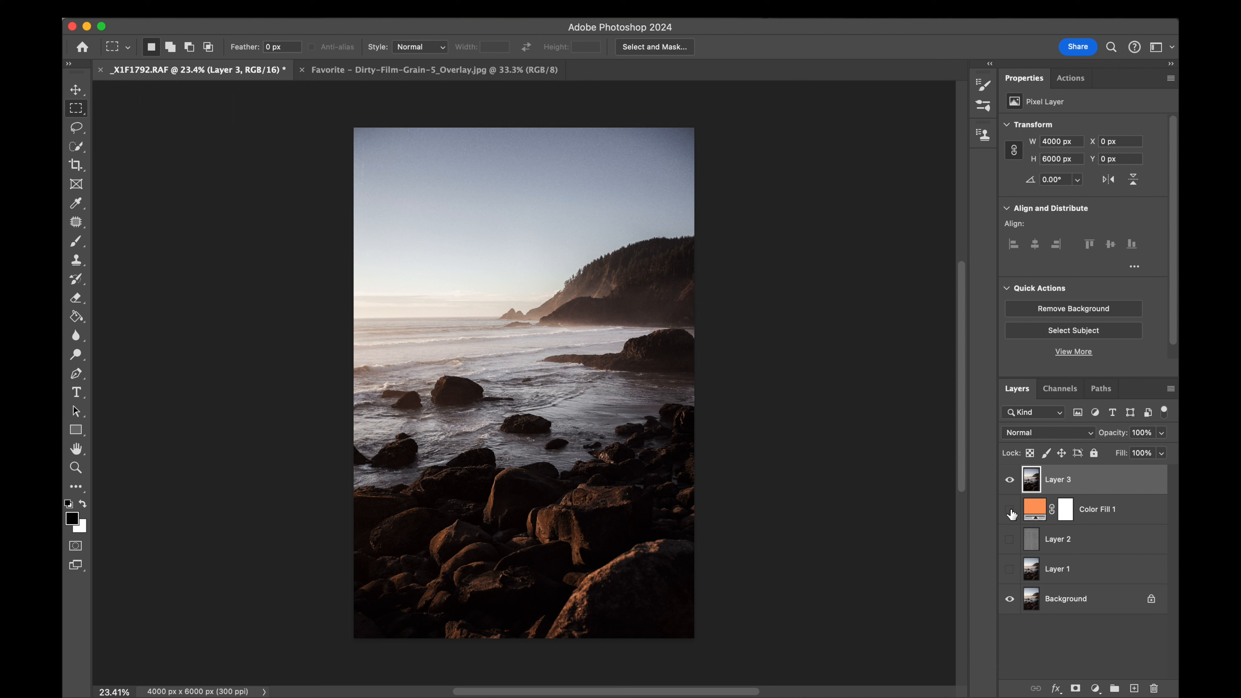
{"action": "left_click", "coordinate": [1009, 482]}
{"action": "left_click", "coordinate": [1009, 481]}
{"action": "left_click", "coordinate": [1009, 482]}
{"action": "left_click", "coordinate": [1009, 482]}
{"action": "left_click", "coordinate": [1009, 482]}
{"action": "left_click", "coordinate": [1009, 482]}
- Show the hidden layers again and set the top merged layer's opacity to 84%
{"action": "left_click", "coordinate": [1162, 434]}
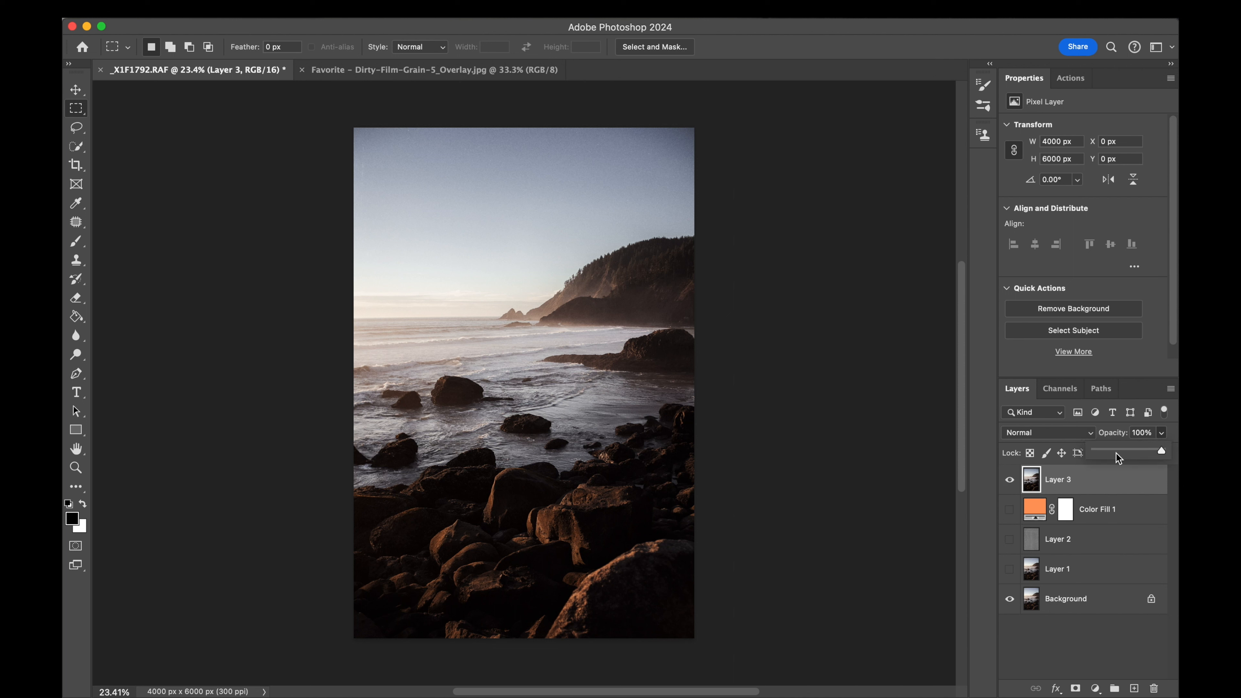
{"action": "left_click", "coordinate": [1010, 509]}
{"action": "left_click", "coordinate": [1009, 540]}
{"action": "left_click", "coordinate": [1009, 570]}
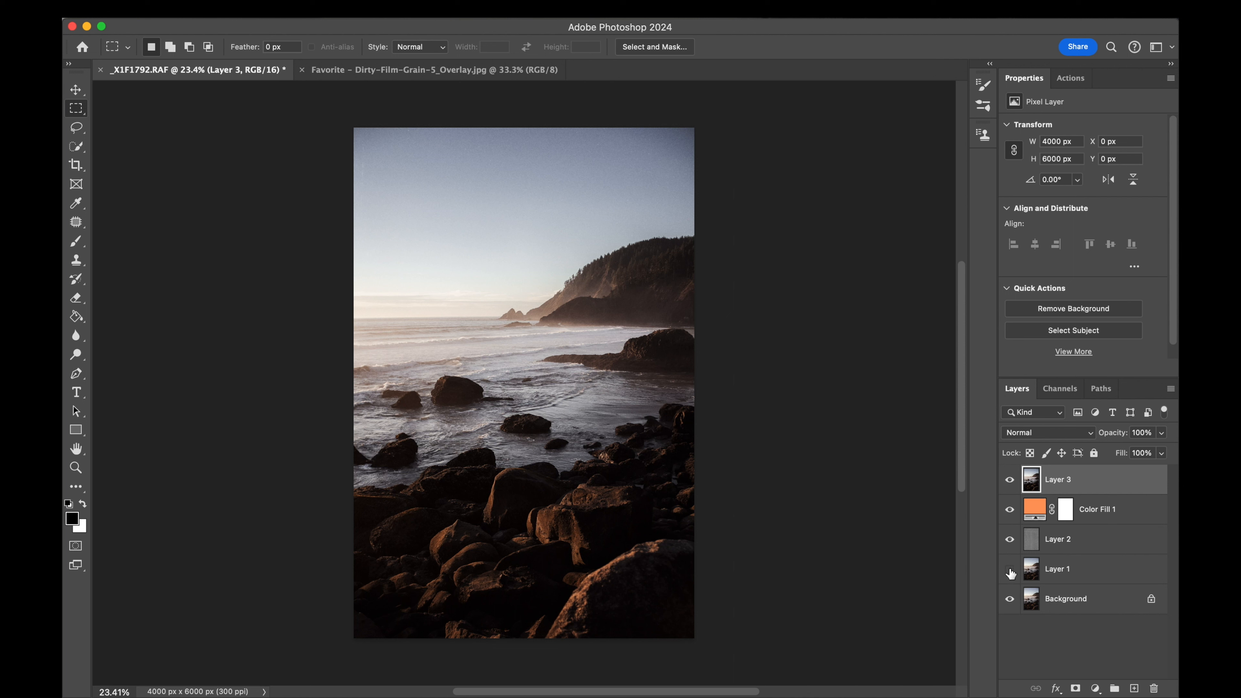
{"action": "left_click", "coordinate": [1162, 433]}
{"action": "mouse_move", "coordinate": [1165, 449]}
{"action": "left_mouse_down"}
{"action": "mouse_move", "coordinate": [1093, 453]}
{"action": "mouse_move", "coordinate": [1152, 451]}
{"action": "left_mouse_up"}
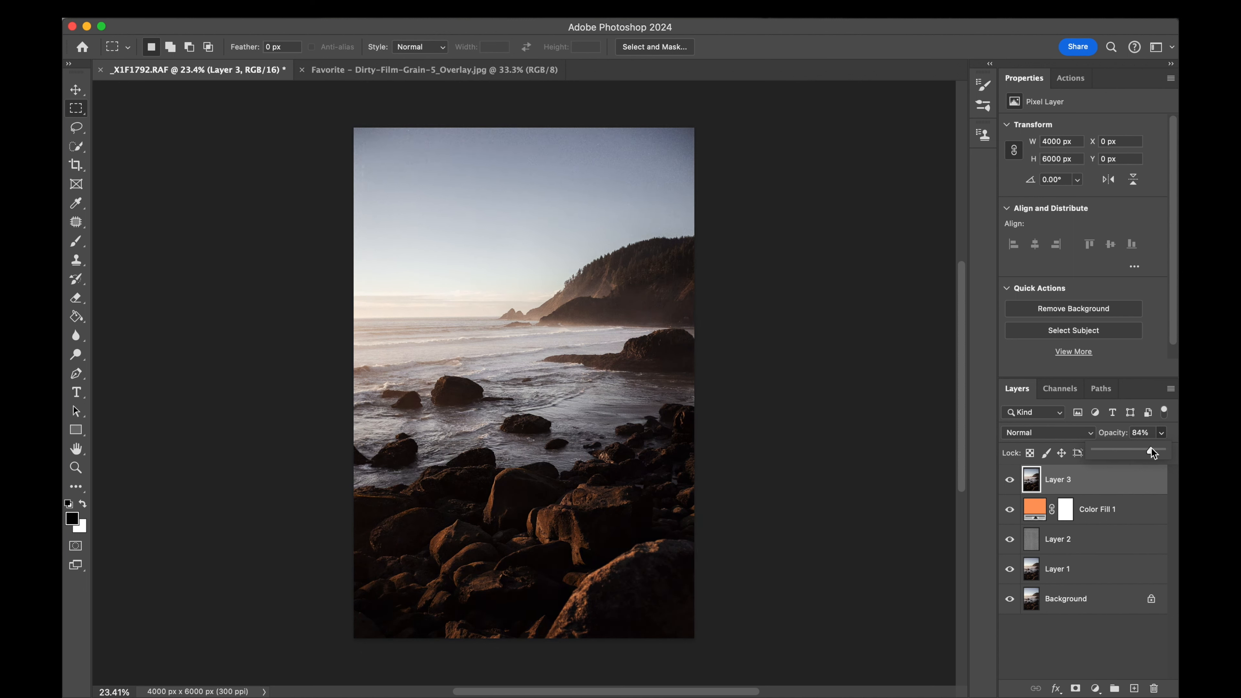
{"action": "left_click", "coordinate": [1009, 600]}
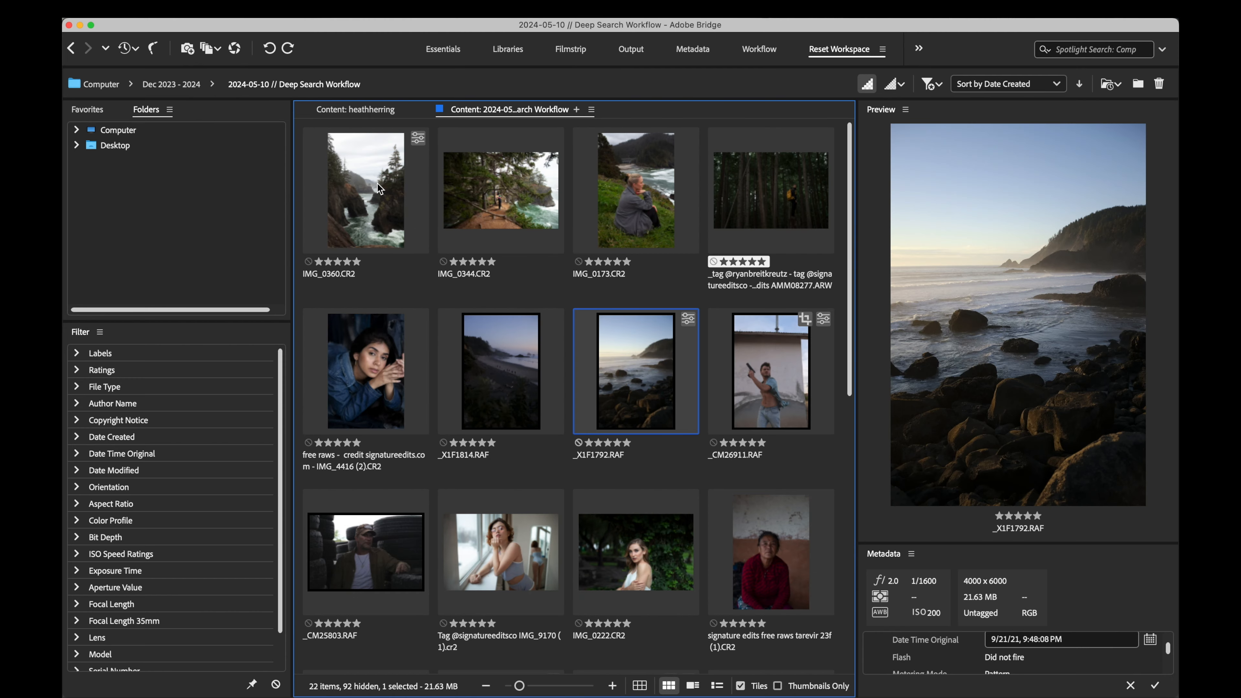
- Switch to Adobe Bridge and open every photo in the 2024-05-10 // Deep Search Workflow folder in Camera Raw
{"action": "left_click", "coordinate": [377, 183]}
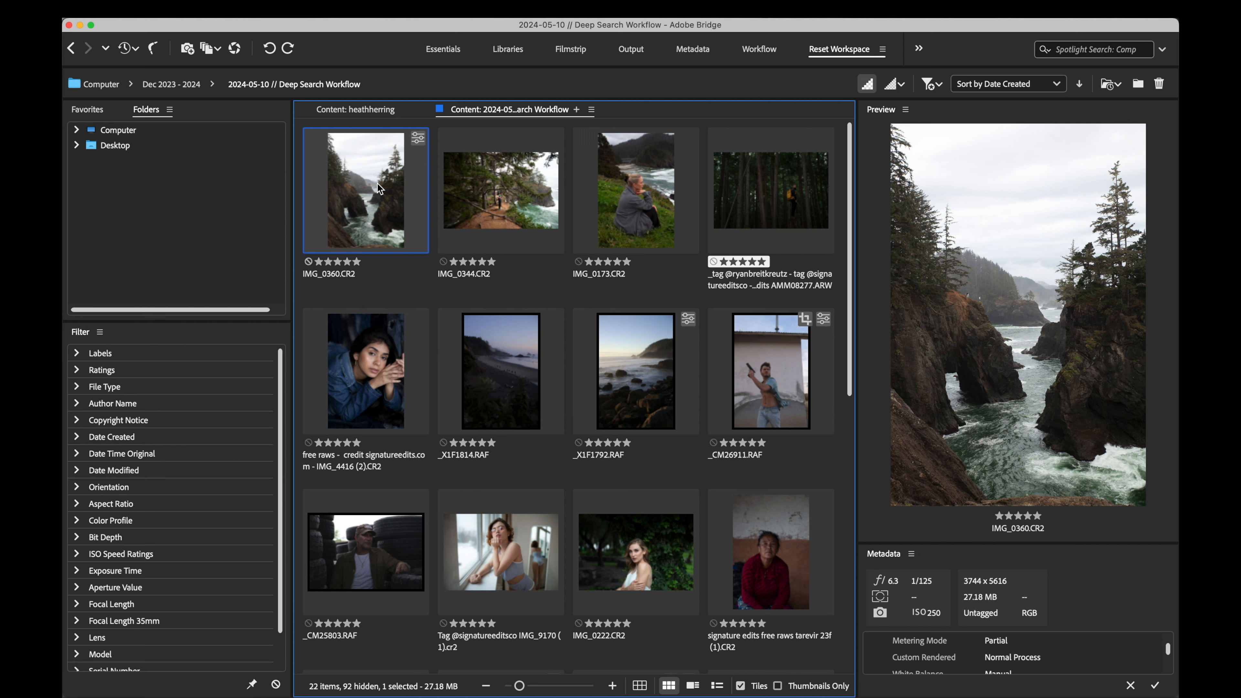
{"action": "key", "text": "super+a"}
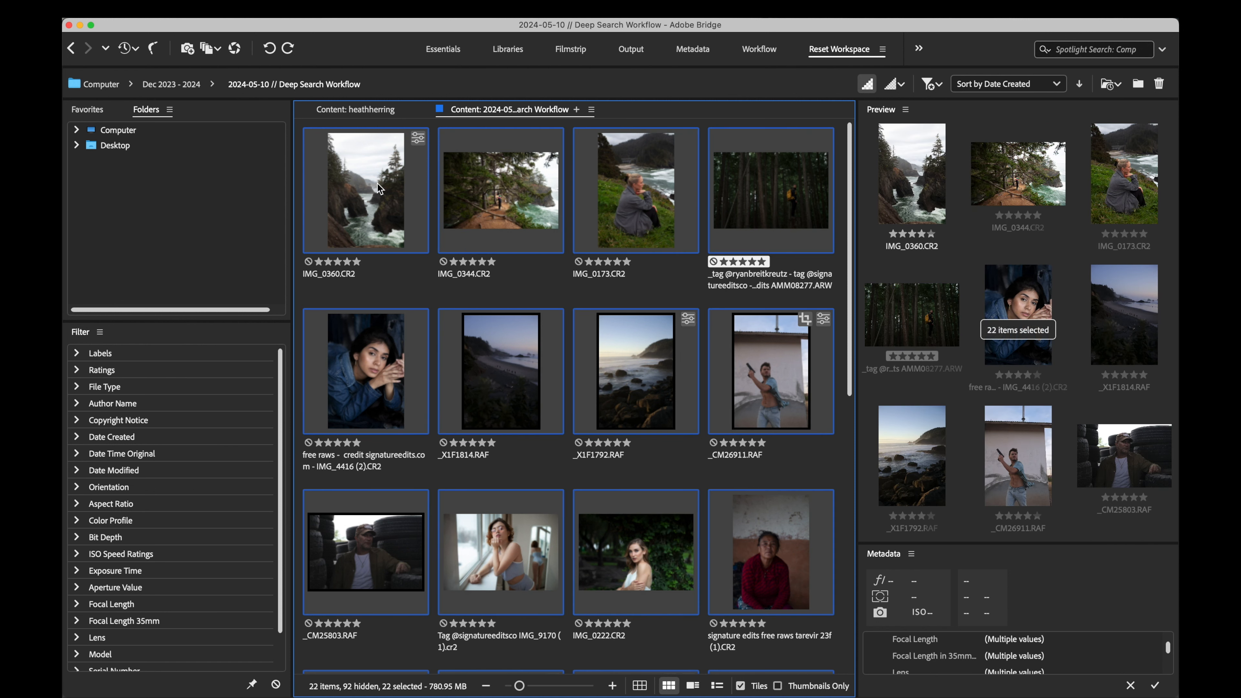
{"action": "right_click", "coordinate": [377, 182]}
{"action": "left_click", "coordinate": [412, 206]}
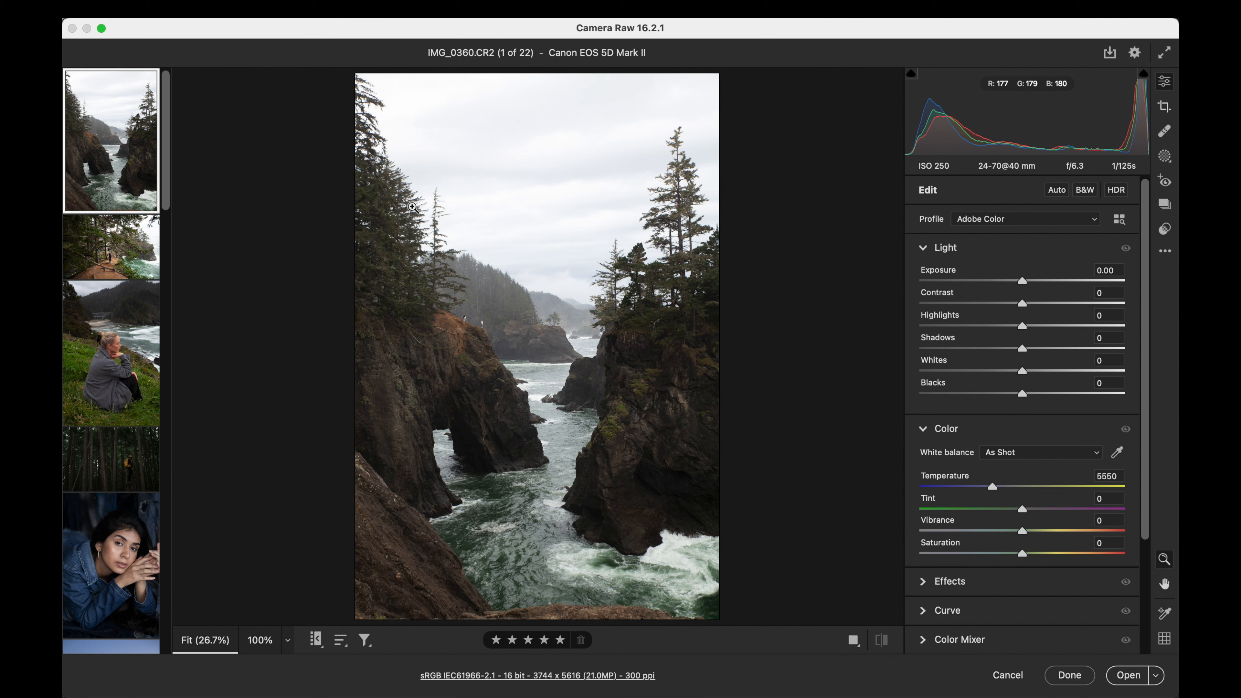
- Set IMG_0360.CR2's exposure to +0.05 and temperature to 5650, and try a stronger contrast
{"action": "left_click_drag", "start_coordinate": [1022, 281], "coordinate": [1022, 281]}
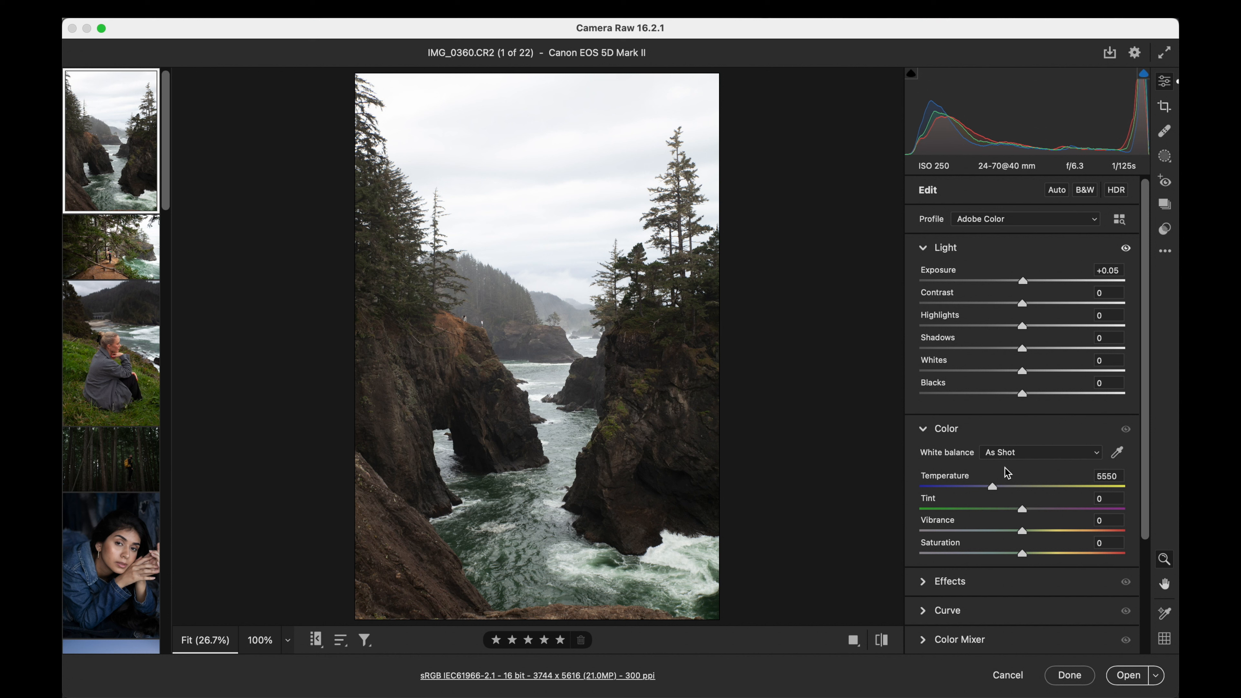
{"action": "left_click_drag", "start_coordinate": [996, 485], "coordinate": [997, 487]}
{"action": "left_click_drag", "start_coordinate": [1022, 303], "coordinate": [1067, 303]}
- Browse the Quick Clean Edit and Classic AF presets in the Deep Search group for the coastal photo
{"action": "left_click", "coordinate": [1165, 230]}
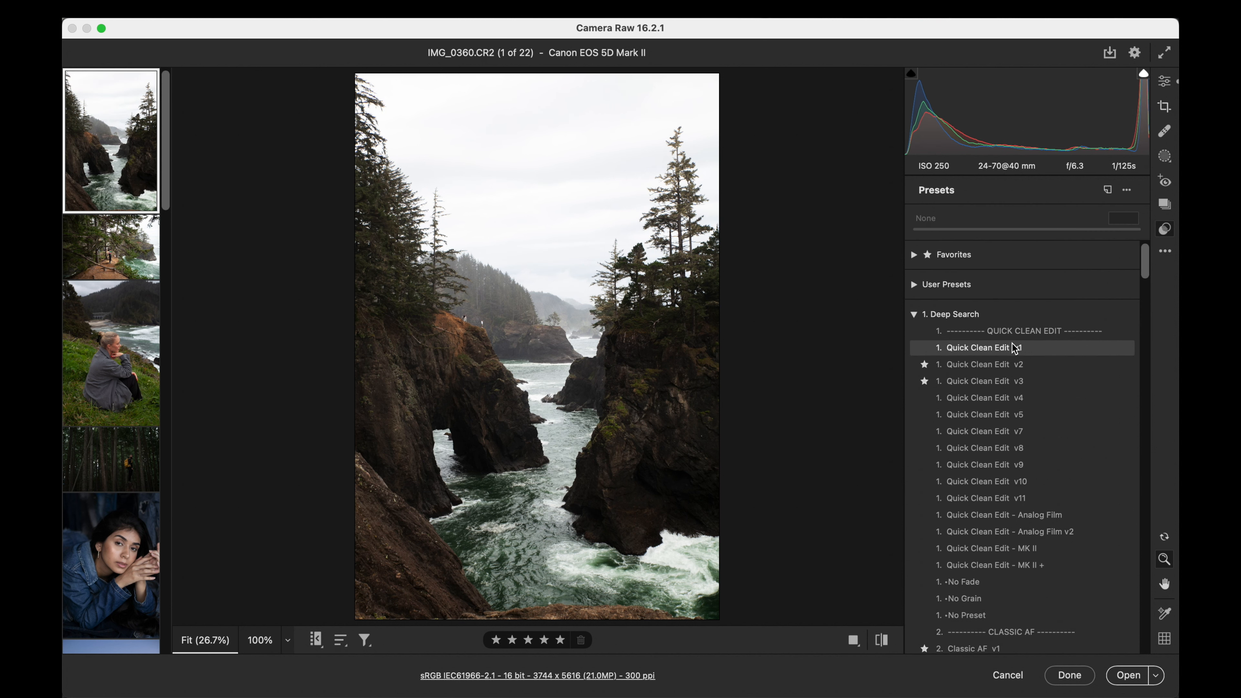
{"action": "scroll", "coordinate": [1014, 347], "scroll_direction": "down", "scroll_amount": 4}
{"action": "scroll", "coordinate": [1014, 347], "scroll_direction": "down", "scroll_amount": 5}
{"action": "scroll", "coordinate": [1015, 347], "scroll_direction": "up", "scroll_amount": 4}
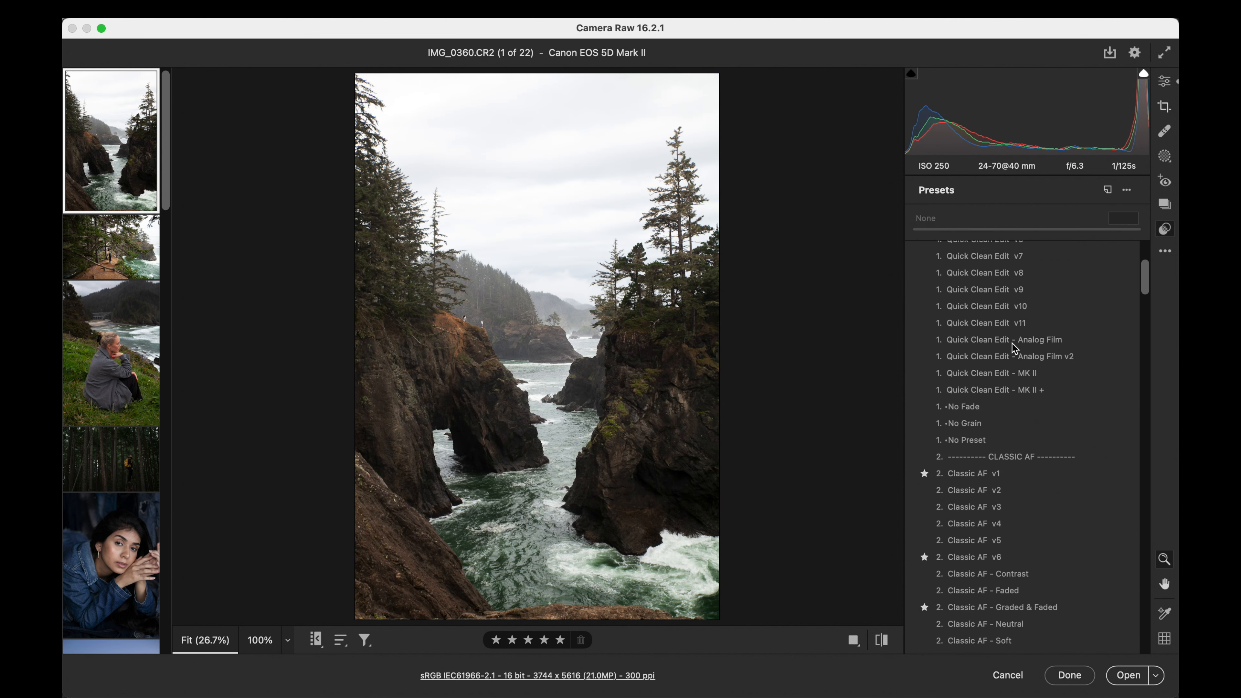
{"action": "scroll", "coordinate": [1015, 348], "scroll_direction": "up", "scroll_amount": 2}
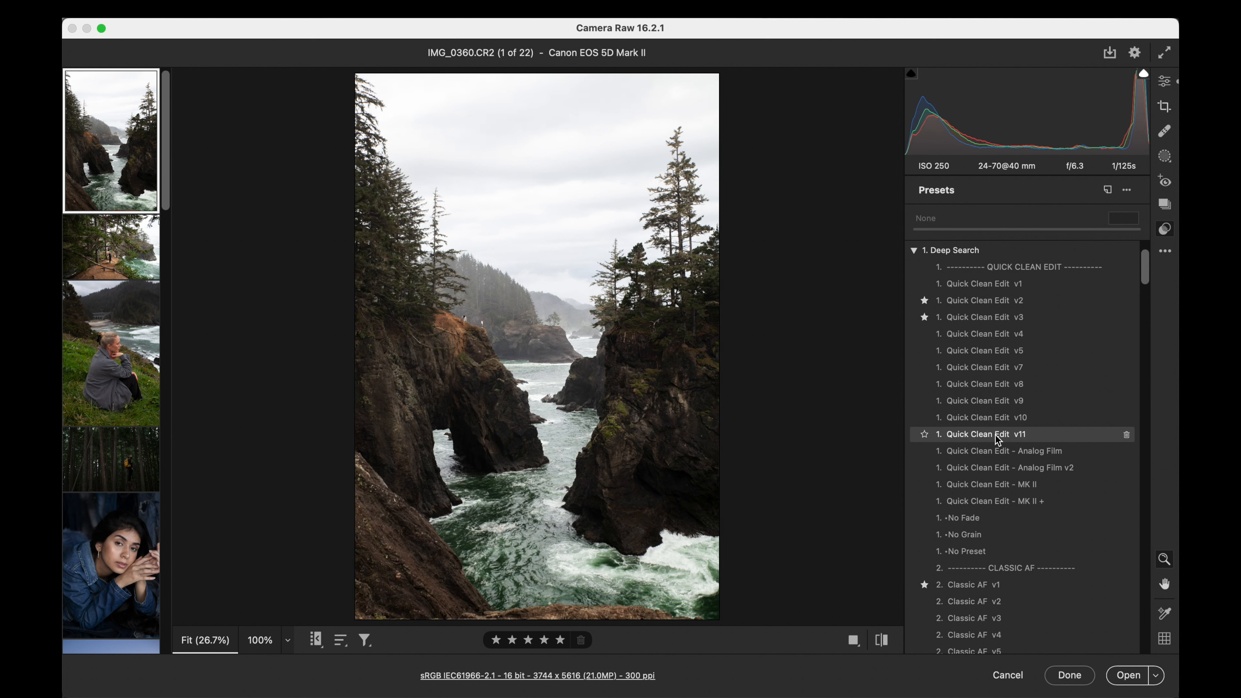
{"action": "scroll", "coordinate": [996, 438], "scroll_direction": "down", "scroll_amount": 5}
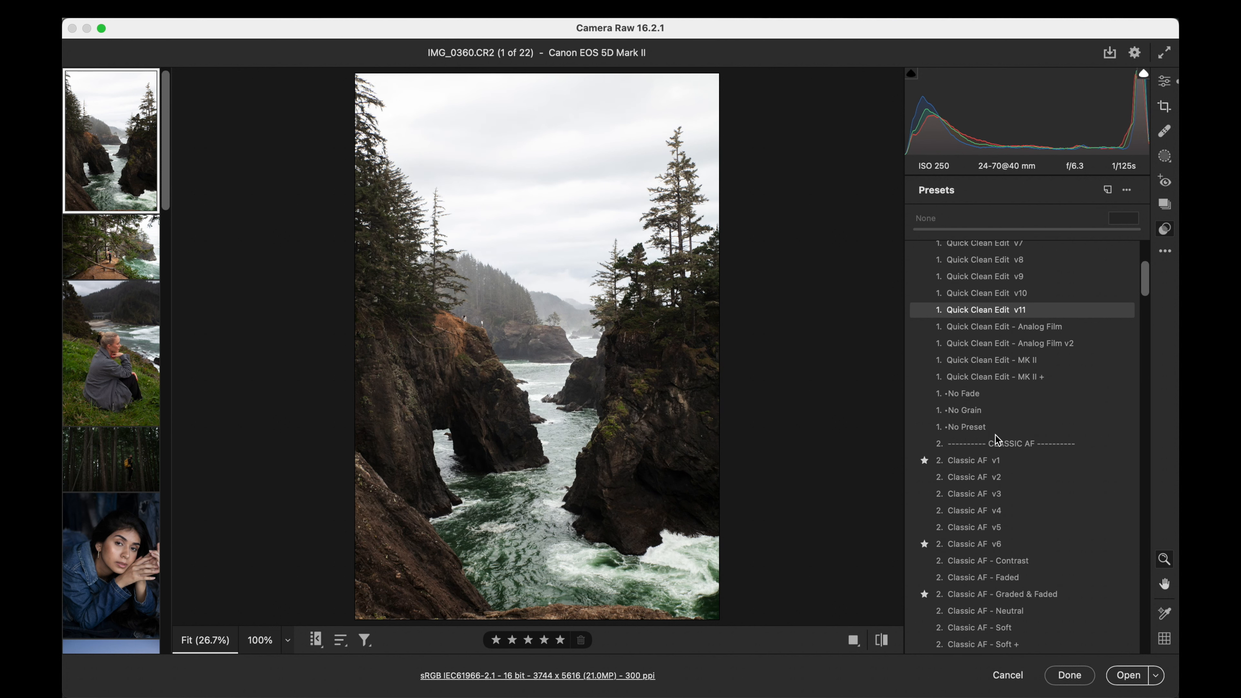
{"action": "scroll", "coordinate": [997, 439], "scroll_direction": "down", "scroll_amount": 2}
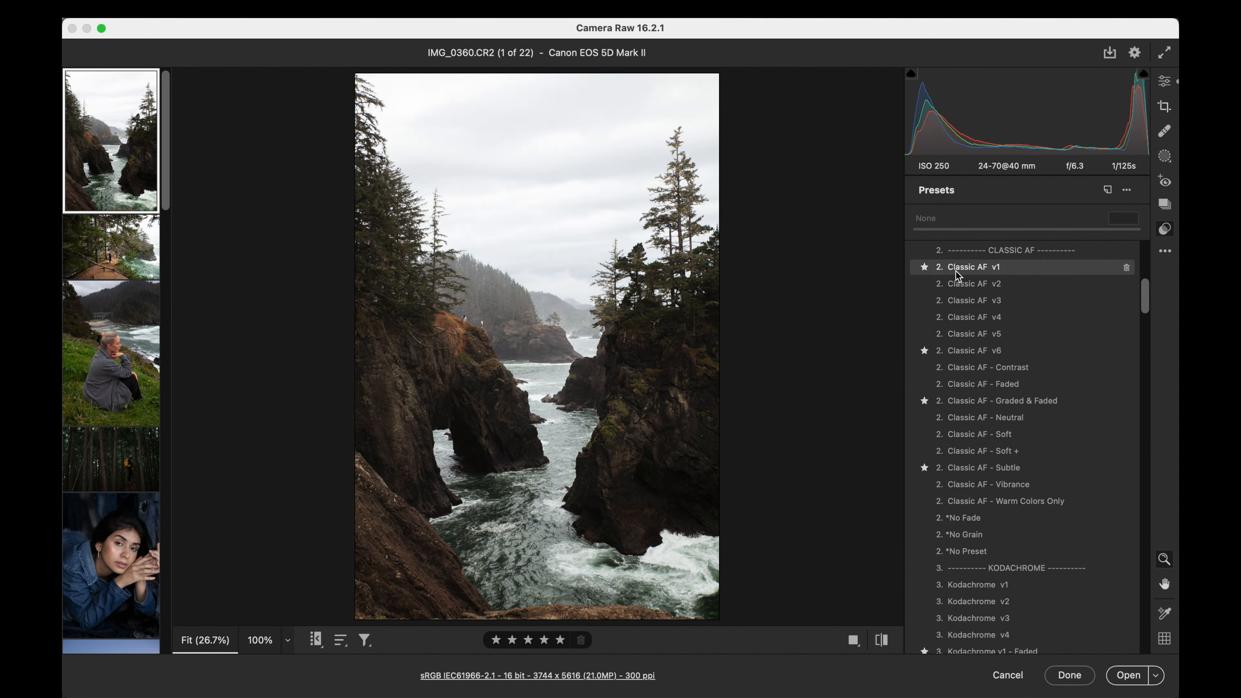
- Try the Classic AF v1 preset on the photo at different strengths, returning the amount to 100
{"action": "left_click", "coordinate": [968, 272]}
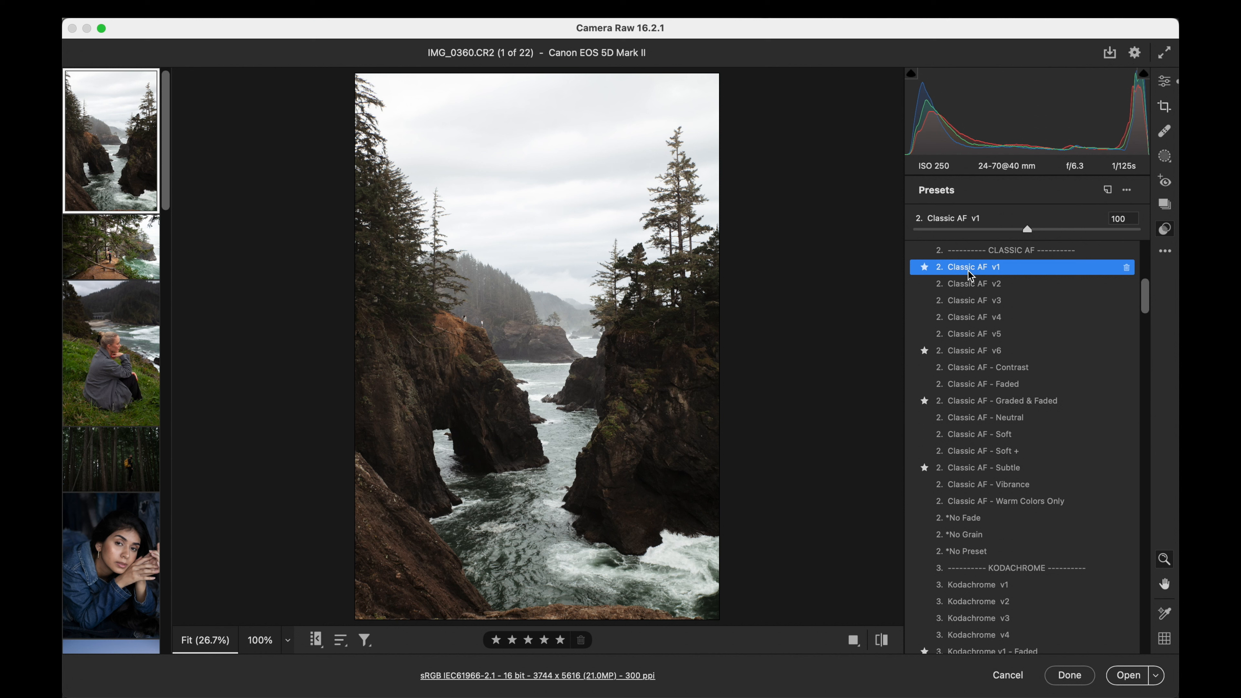
{"action": "left_click_drag", "start_coordinate": [950, 228], "coordinate": [1030, 228]}
{"action": "double_click", "coordinate": [1030, 227]}
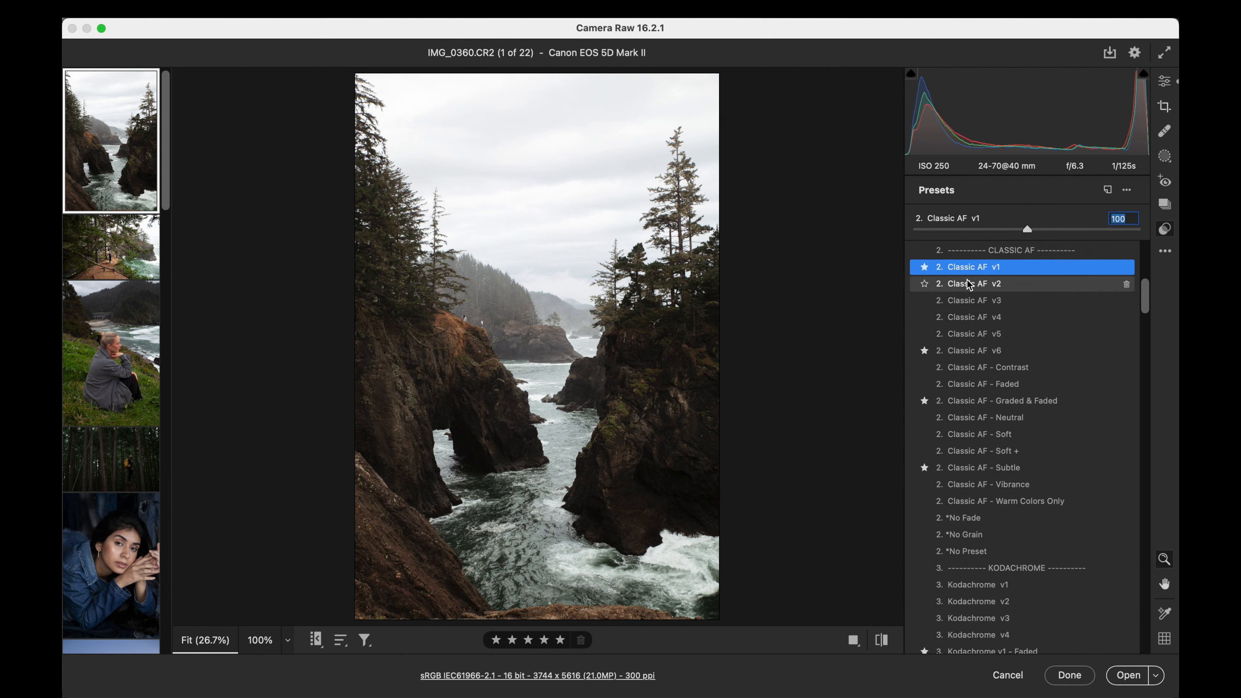
- Apply the Classic AF v4 preset to the photo, testing its strength and leaving the amount at 100
{"action": "left_click", "coordinate": [969, 318]}
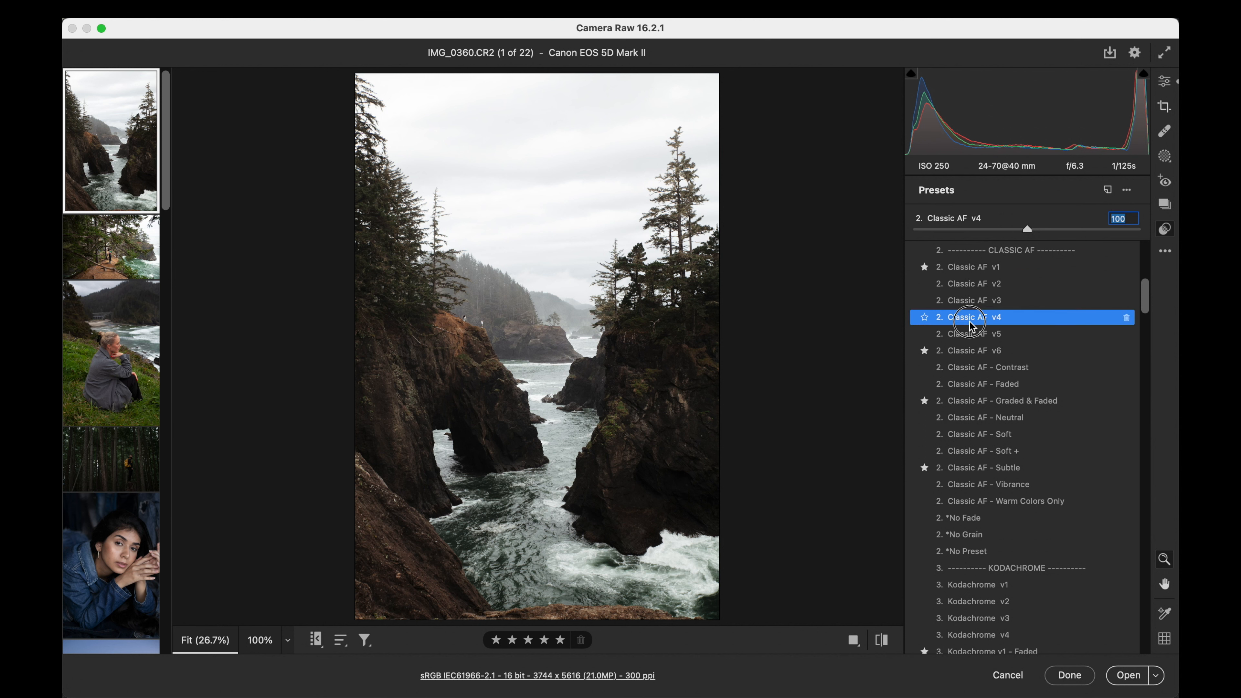
{"action": "left_click", "coordinate": [915, 230]}
{"action": "left_click_drag", "start_coordinate": [916, 230], "coordinate": [1026, 228]}
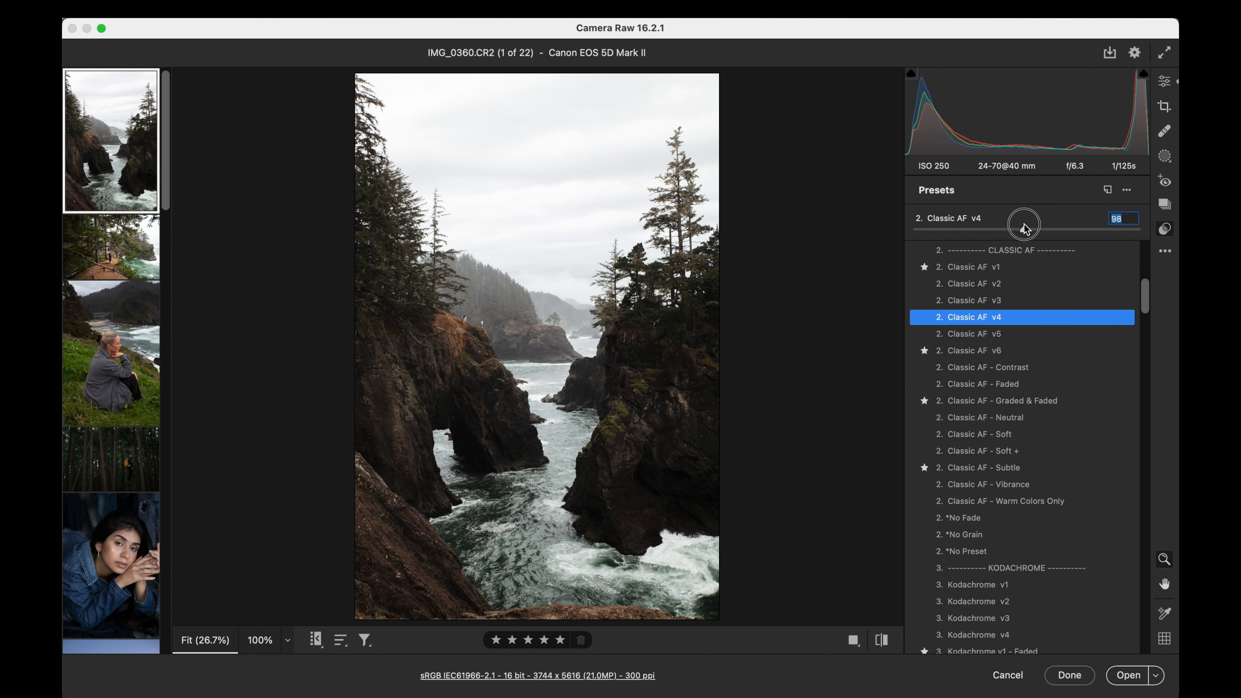
{"action": "mouse_move", "coordinate": [1024, 228]}
{"action": "left_mouse_down"}
{"action": "mouse_move", "coordinate": [920, 226]}
{"action": "mouse_move", "coordinate": [1023, 227]}
{"action": "left_mouse_up"}
{"action": "left_click_drag", "start_coordinate": [1022, 229], "coordinate": [1022, 227]}
- Add the 10a. Recover - Sky preset from the toolbox presets with its amount set to 42
{"action": "scroll", "coordinate": [1001, 337], "scroll_direction": "down", "scroll_amount": 15}
{"action": "scroll", "coordinate": [1004, 341], "scroll_direction": "down", "scroll_amount": 15}
{"action": "scroll", "coordinate": [1003, 340], "scroll_direction": "down", "scroll_amount": 2}
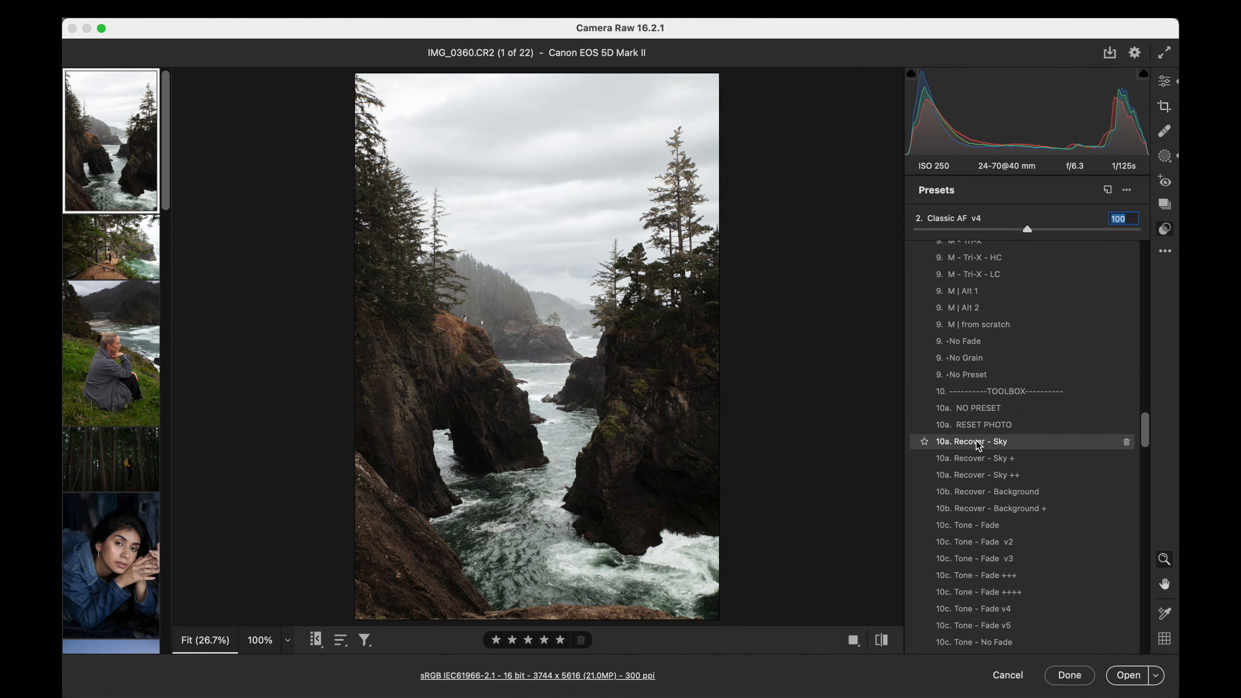
{"action": "left_click", "coordinate": [977, 441]}
{"action": "left_click", "coordinate": [914, 230]}
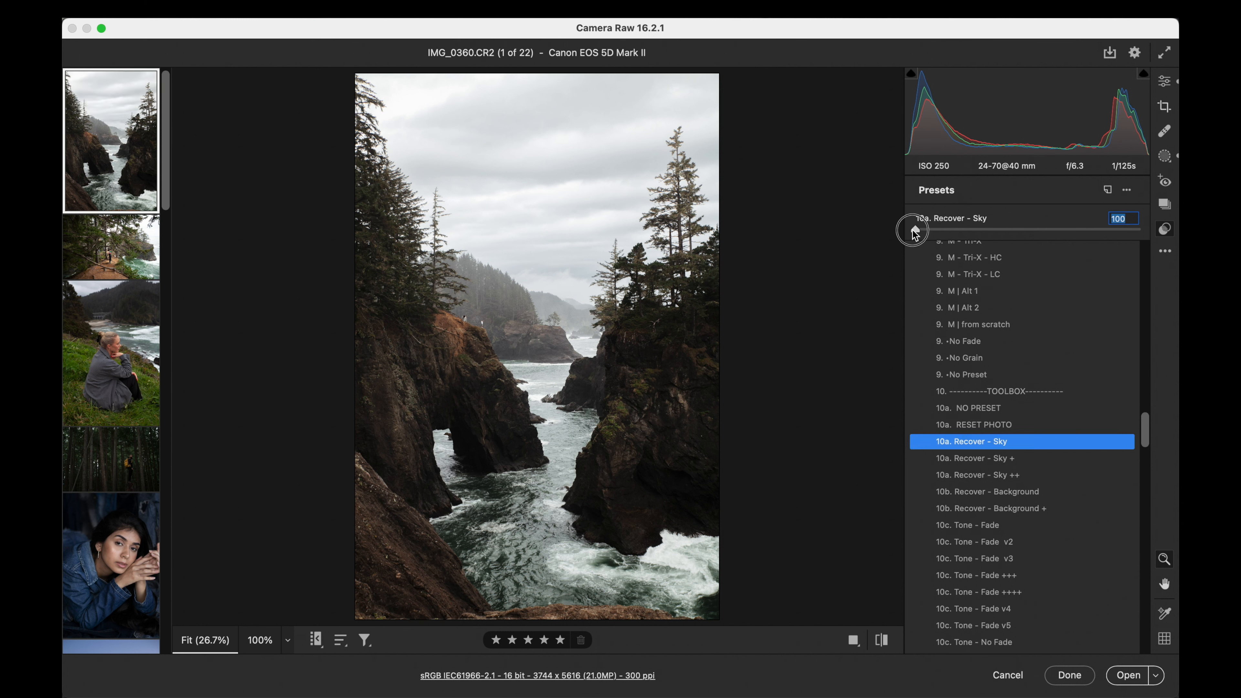
{"action": "left_click_drag", "start_coordinate": [914, 229], "coordinate": [962, 229]}
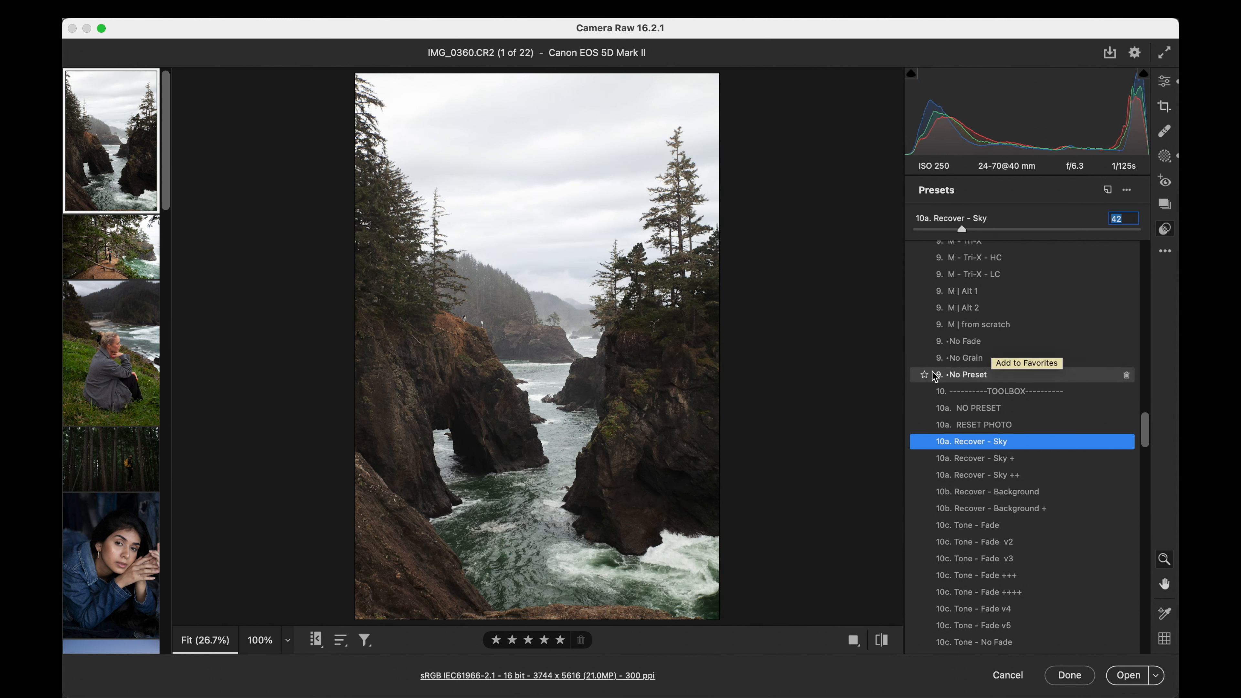
- Set contrast to -4, shadows -2, whites +13, blacks -6 and vibrance +9, and inspect the result
{"action": "left_click", "coordinate": [1166, 82]}
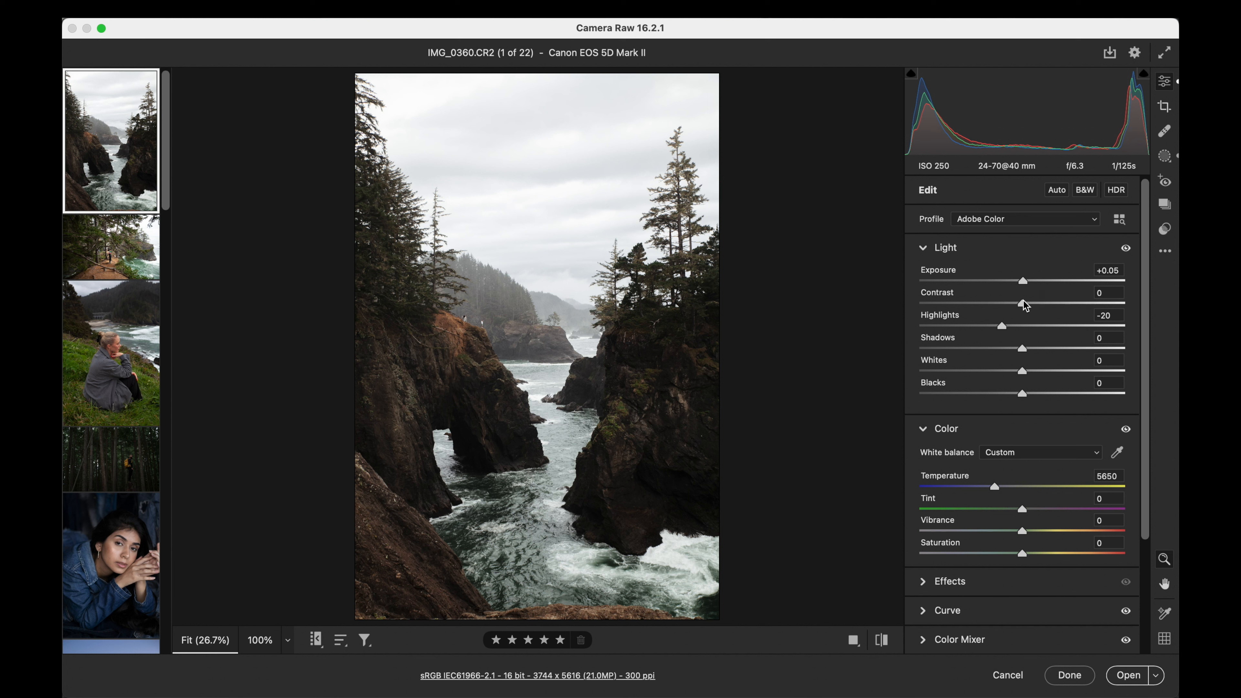
{"action": "mouse_move", "coordinate": [1025, 306]}
{"action": "left_mouse_down"}
{"action": "mouse_move", "coordinate": [1008, 306]}
{"action": "mouse_move", "coordinate": [1021, 306]}
{"action": "left_mouse_up"}
{"action": "left_click_drag", "start_coordinate": [1022, 348], "coordinate": [1017, 394]}
{"action": "left_click_drag", "start_coordinate": [1020, 532], "coordinate": [1031, 530]}
{"action": "left_click", "coordinate": [854, 640]}
{"action": "scroll", "coordinate": [668, 350], "scroll_direction": "down", "scroll_amount": 5}
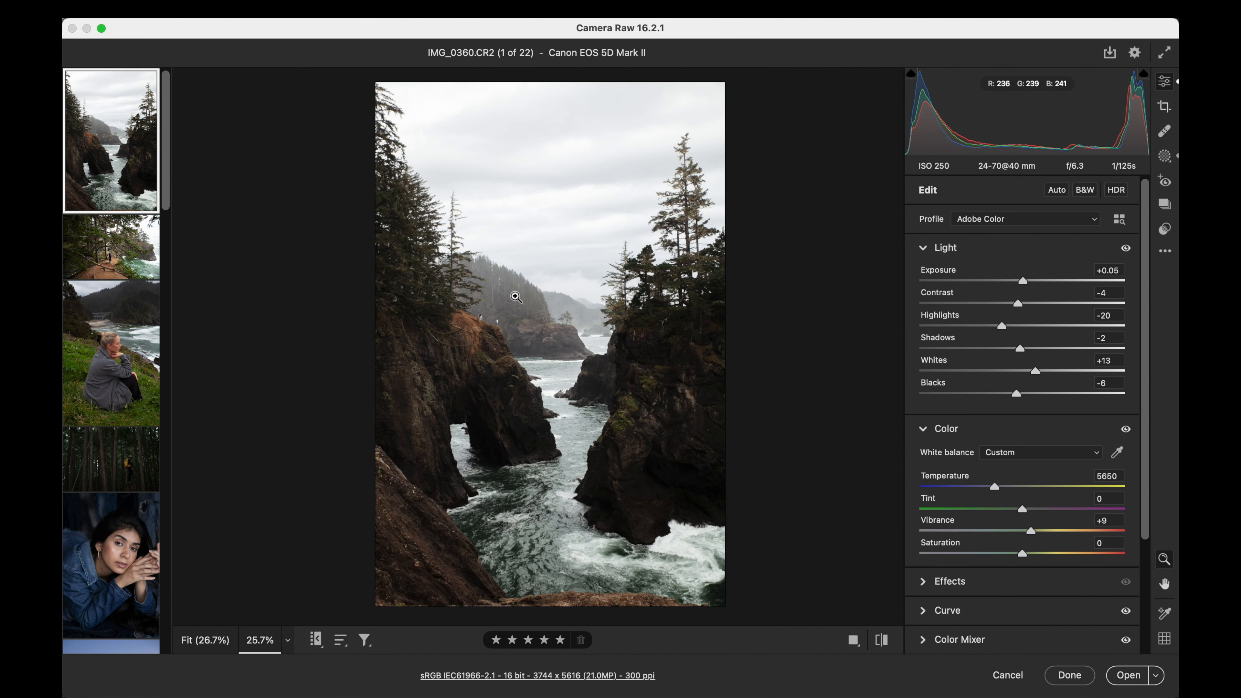
- Select the second photo, with the person on the cliff path, and apply the 5. Portra 400 preset at amount 91
{"action": "left_click", "coordinate": [101, 257]}
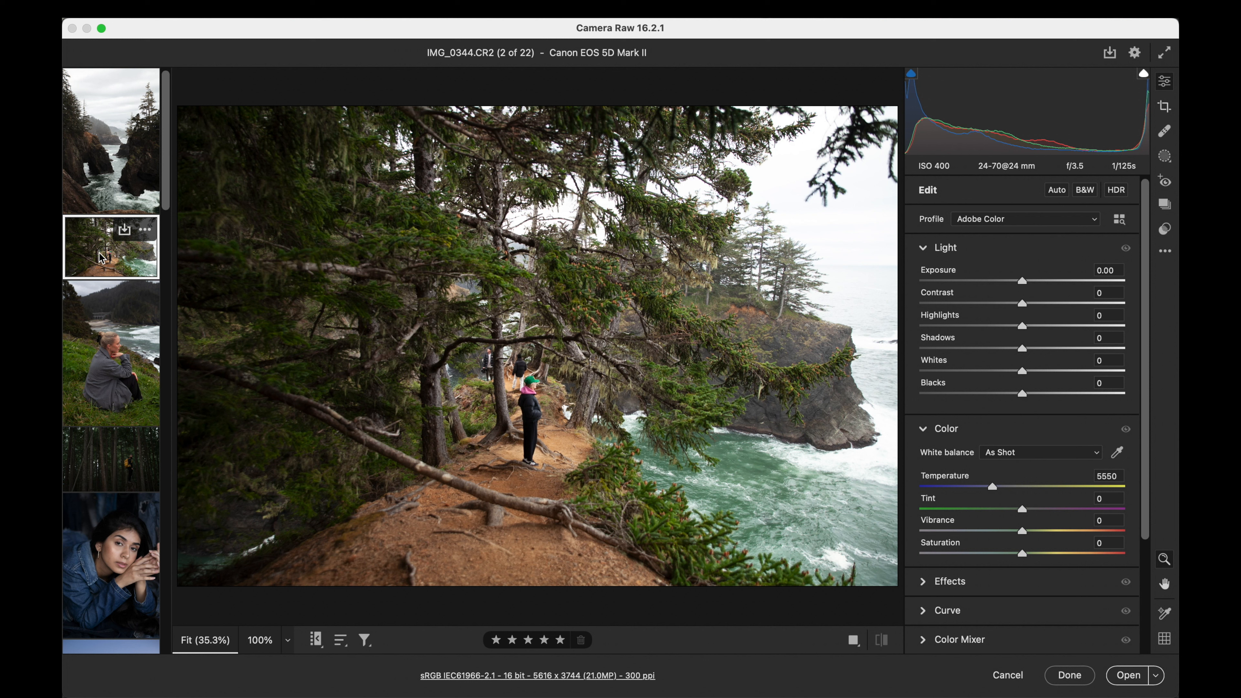
{"action": "left_click", "coordinate": [1165, 229]}
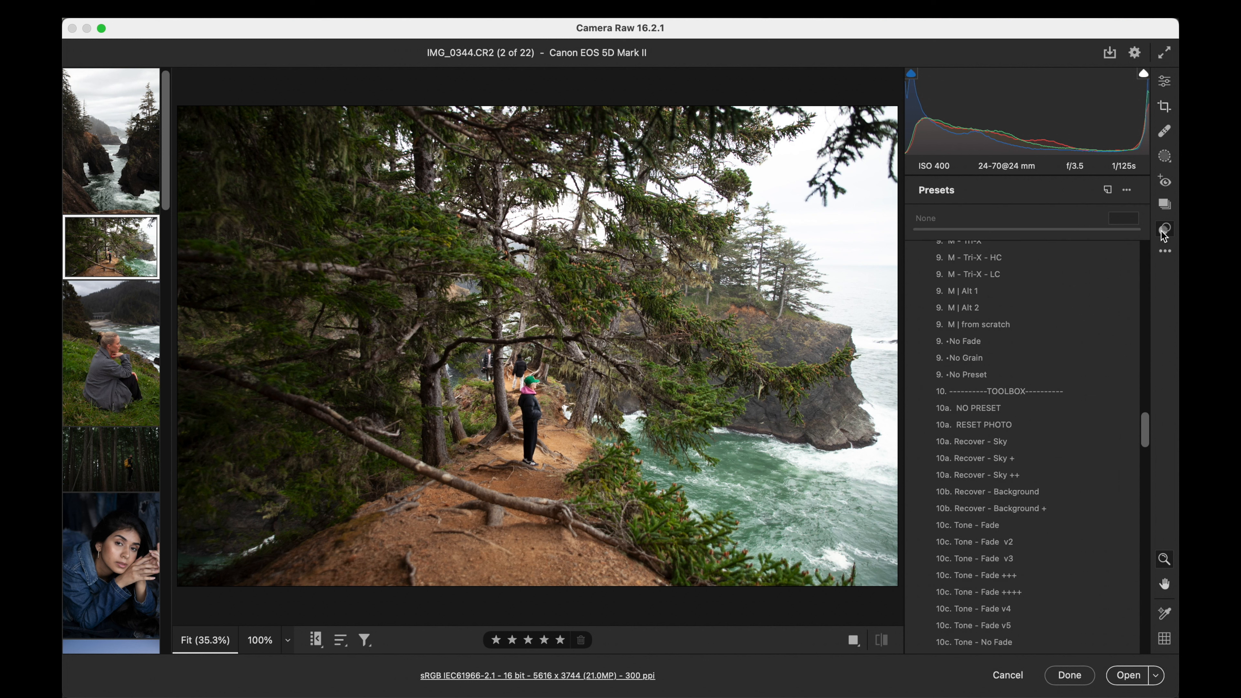
{"action": "scroll", "coordinate": [1030, 327], "scroll_direction": "up", "scroll_amount": 15}
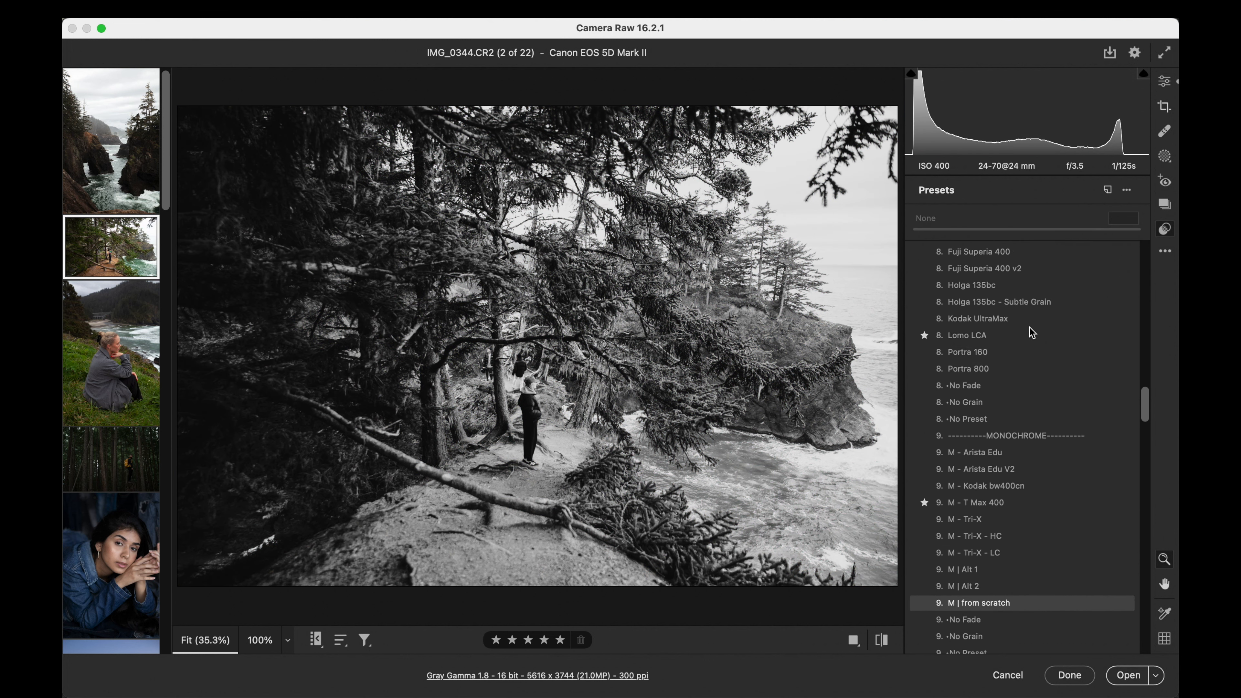
{"action": "scroll", "coordinate": [1030, 327], "scroll_direction": "up", "scroll_amount": 10}
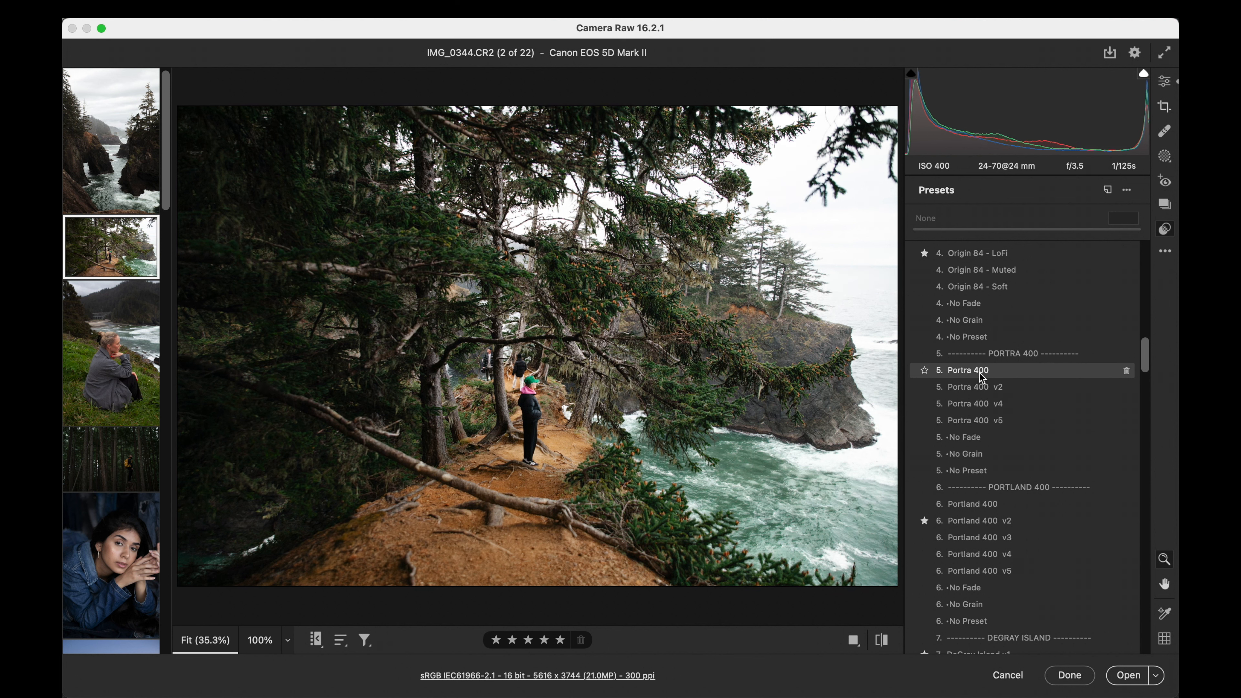
{"action": "left_click", "coordinate": [979, 374]}
{"action": "left_click_drag", "start_coordinate": [914, 229], "coordinate": [1020, 232]}
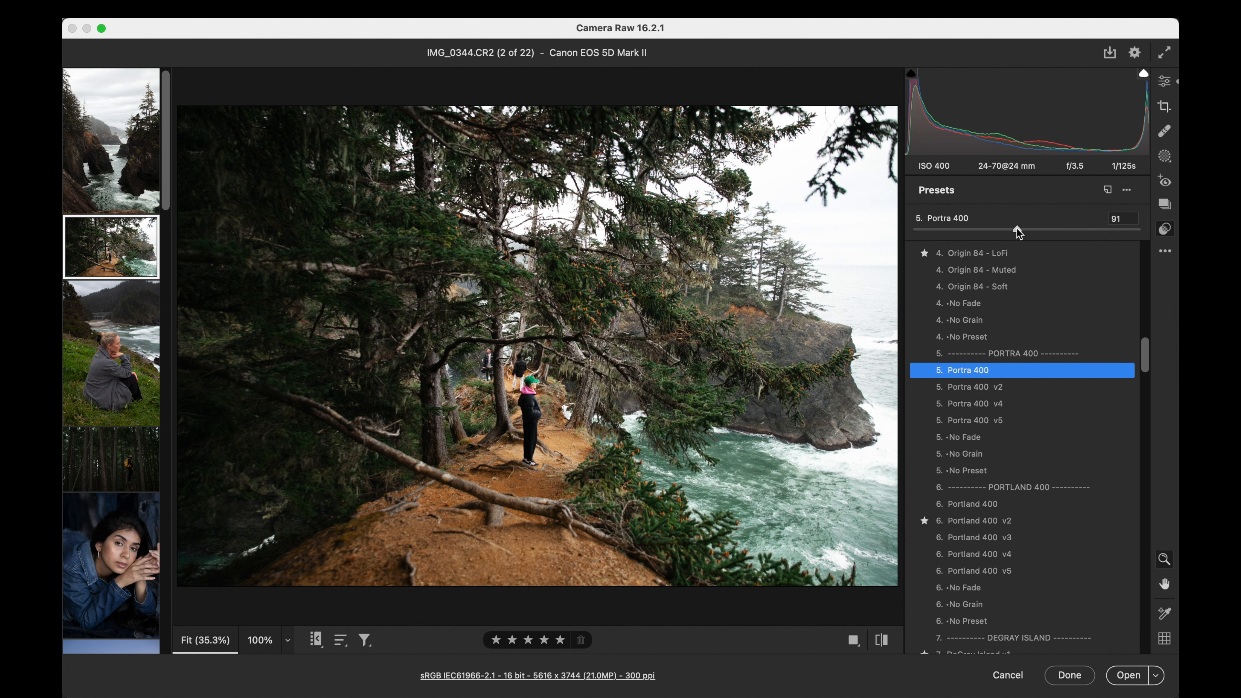
- Set the cliff path photo's contrast to -20 and shadows to +21
{"action": "left_click", "coordinate": [1165, 83]}
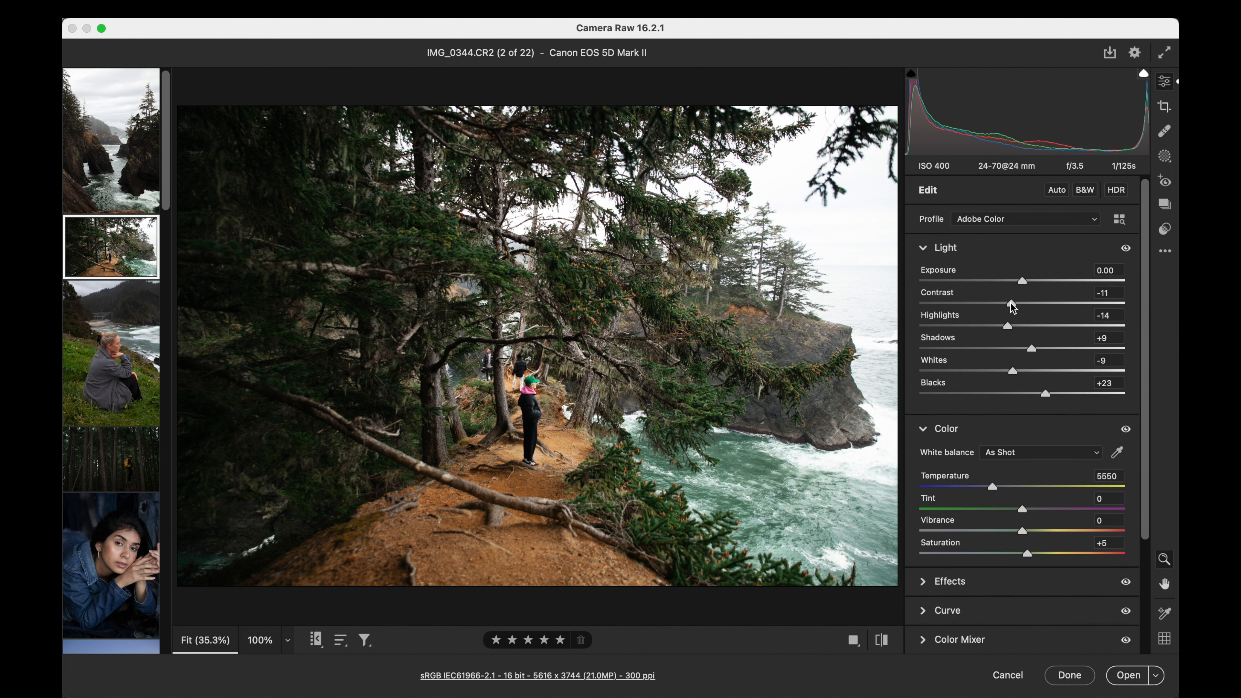
{"action": "mouse_move", "coordinate": [1012, 307]}
{"action": "left_mouse_down"}
{"action": "mouse_move", "coordinate": [983, 306]}
{"action": "mouse_move", "coordinate": [1003, 307]}
{"action": "left_mouse_up"}
{"action": "left_click_drag", "start_coordinate": [1031, 349], "coordinate": [1045, 350]}
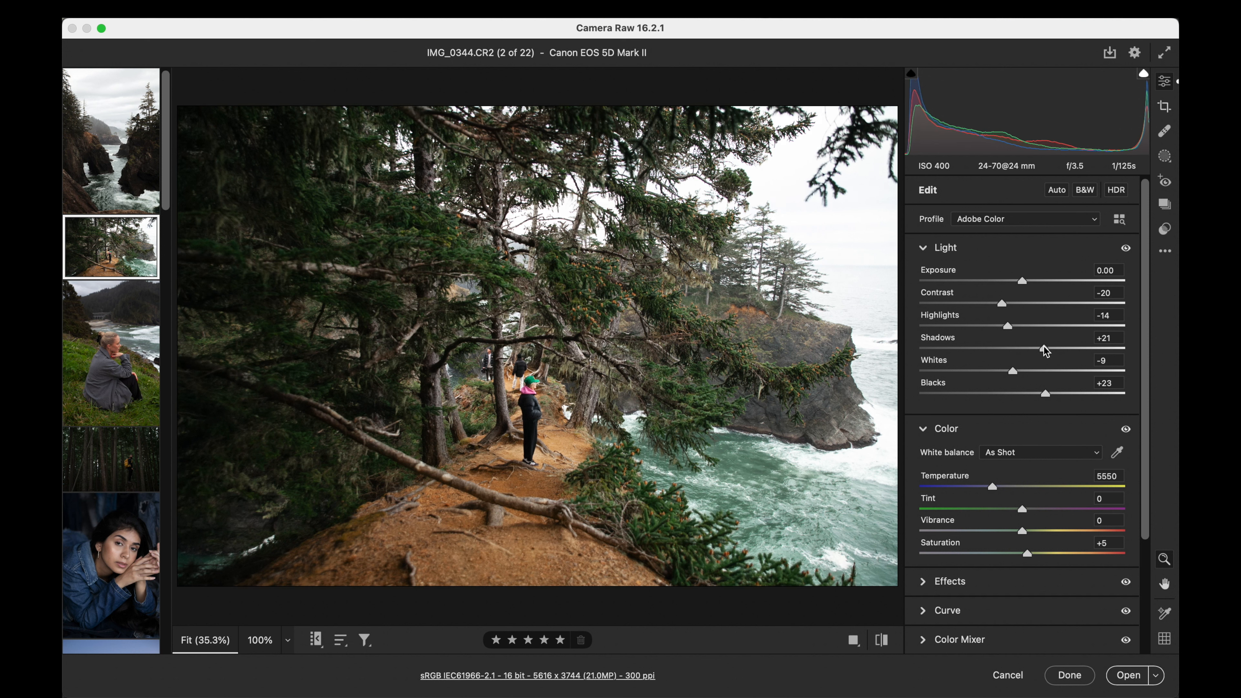
- Select the photo of the woman on the grassy hillside and set exposure to +0.85, contrast +16 and temperature 5150
{"action": "left_click", "coordinate": [1165, 232]}
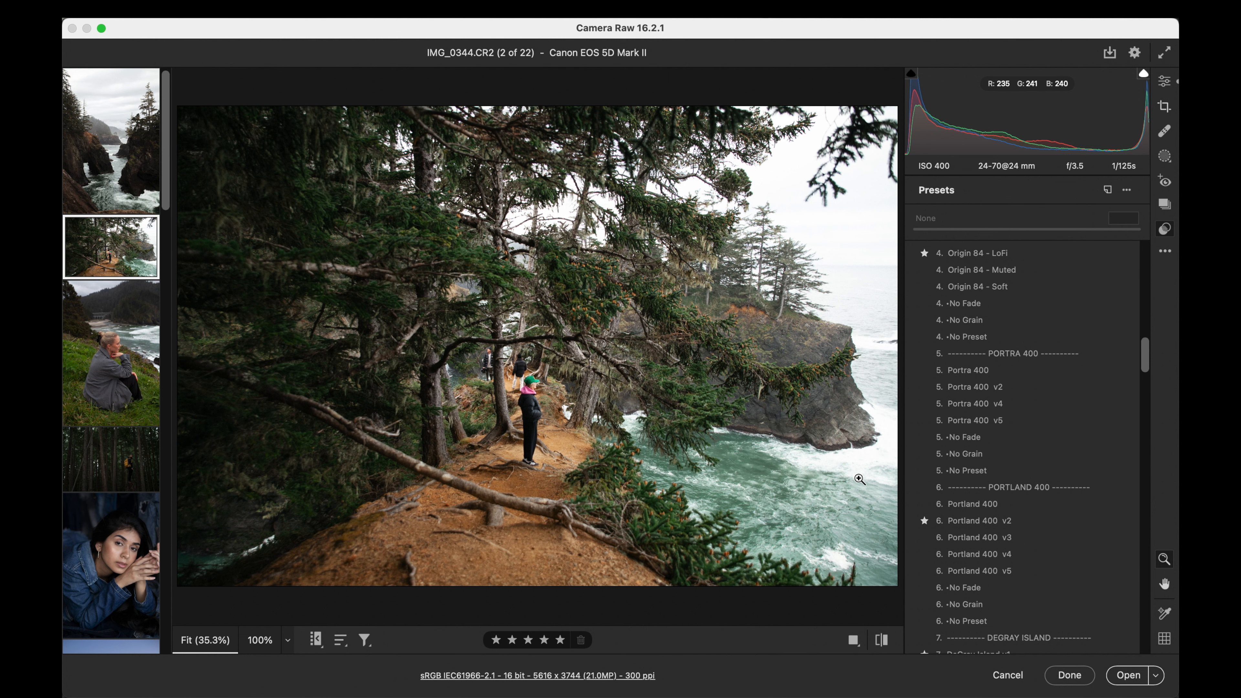
{"action": "left_click", "coordinate": [120, 360]}
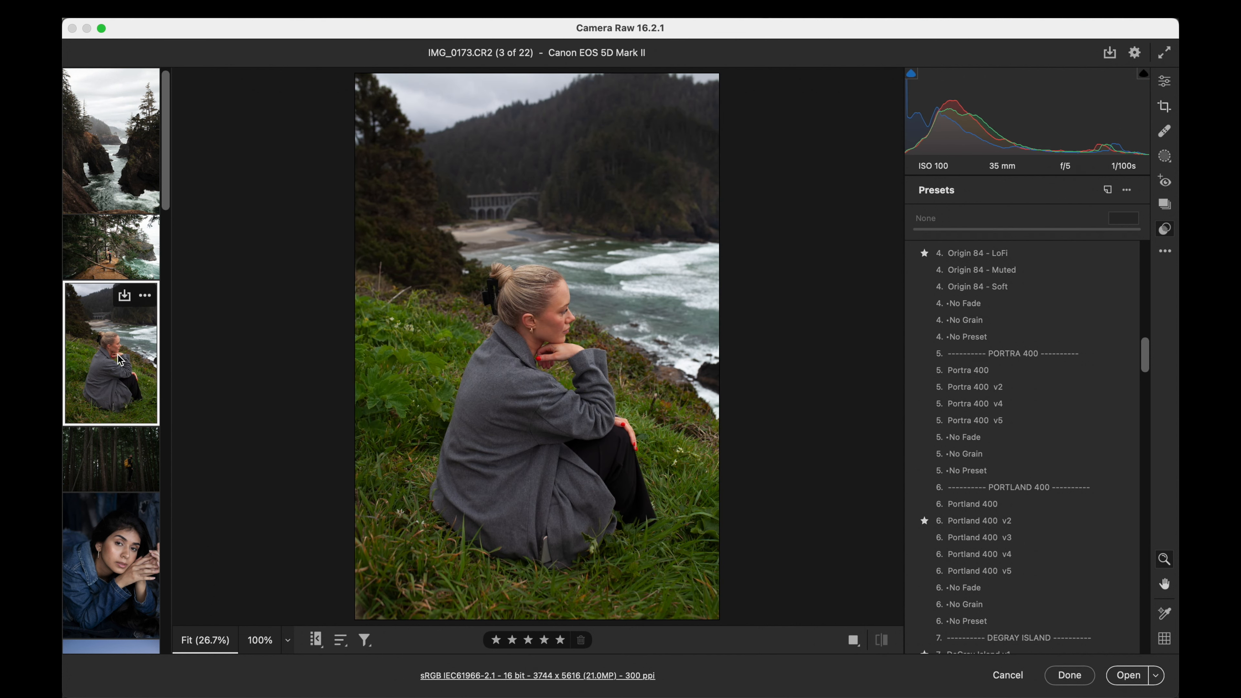
{"action": "scroll", "coordinate": [1010, 401], "scroll_direction": "up", "scroll_amount": 15}
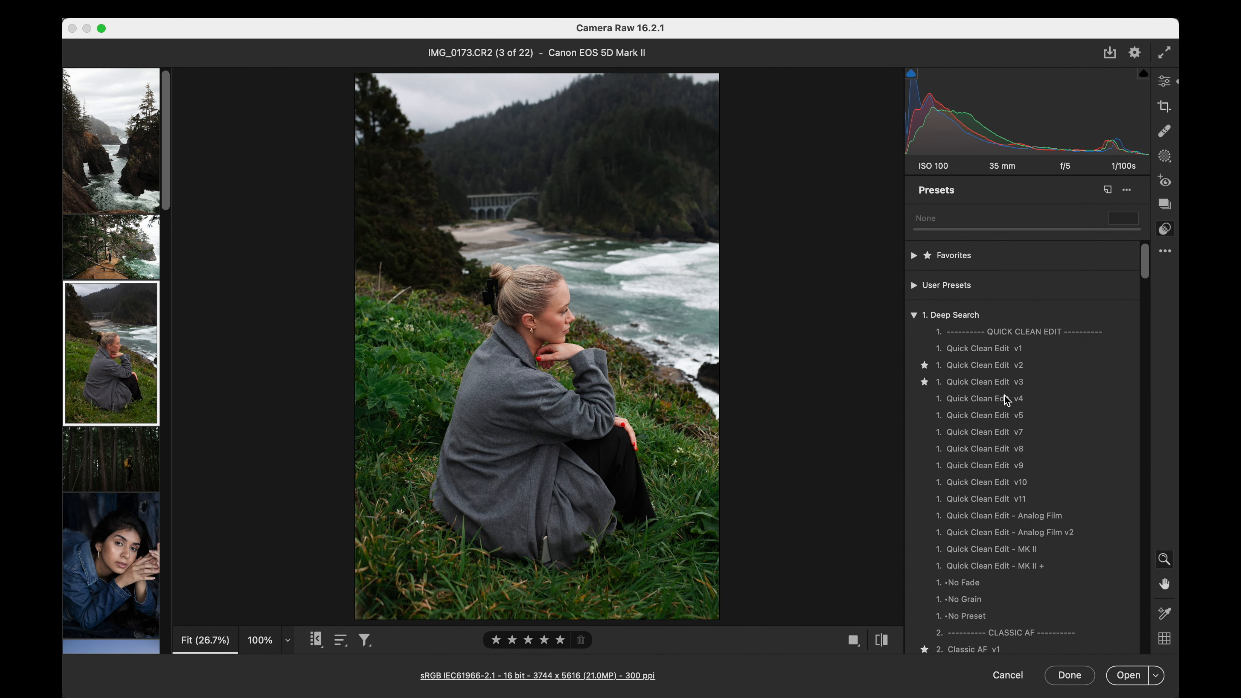
{"action": "left_click", "coordinate": [1165, 81]}
{"action": "left_click_drag", "start_coordinate": [1023, 279], "coordinate": [1032, 280]}
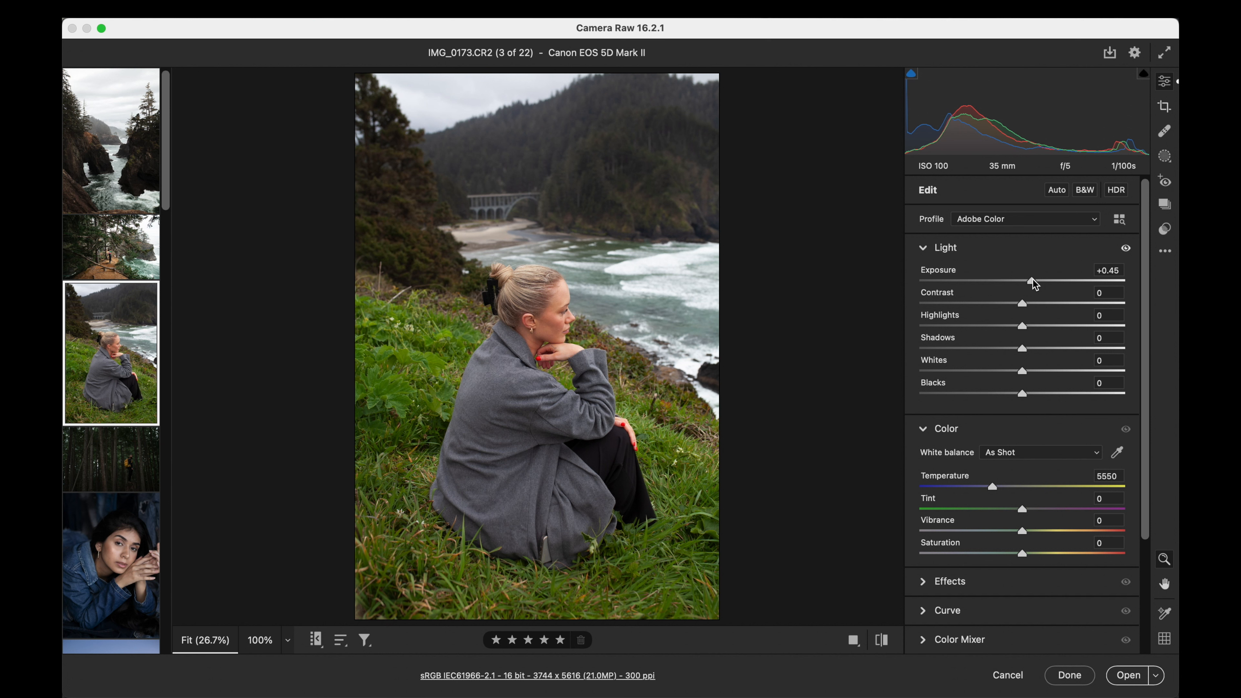
{"action": "left_click_drag", "start_coordinate": [1033, 281], "coordinate": [1036, 281]}
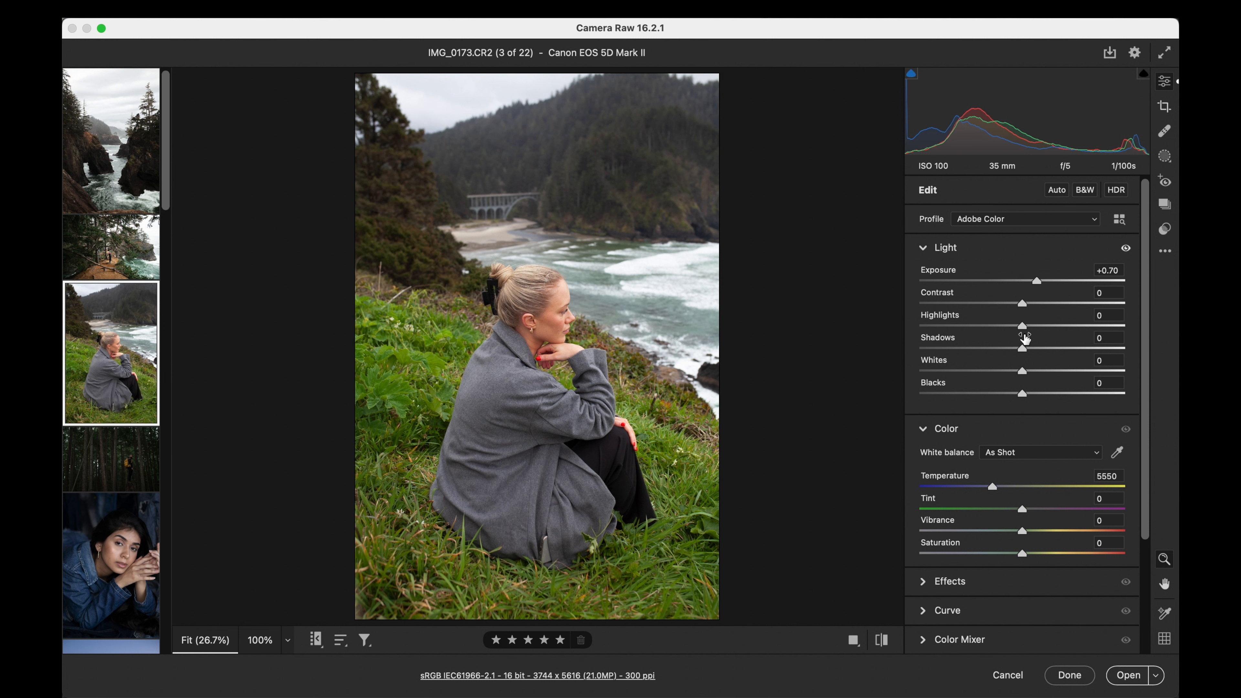
{"action": "left_click_drag", "start_coordinate": [947, 489], "coordinate": [983, 491]}
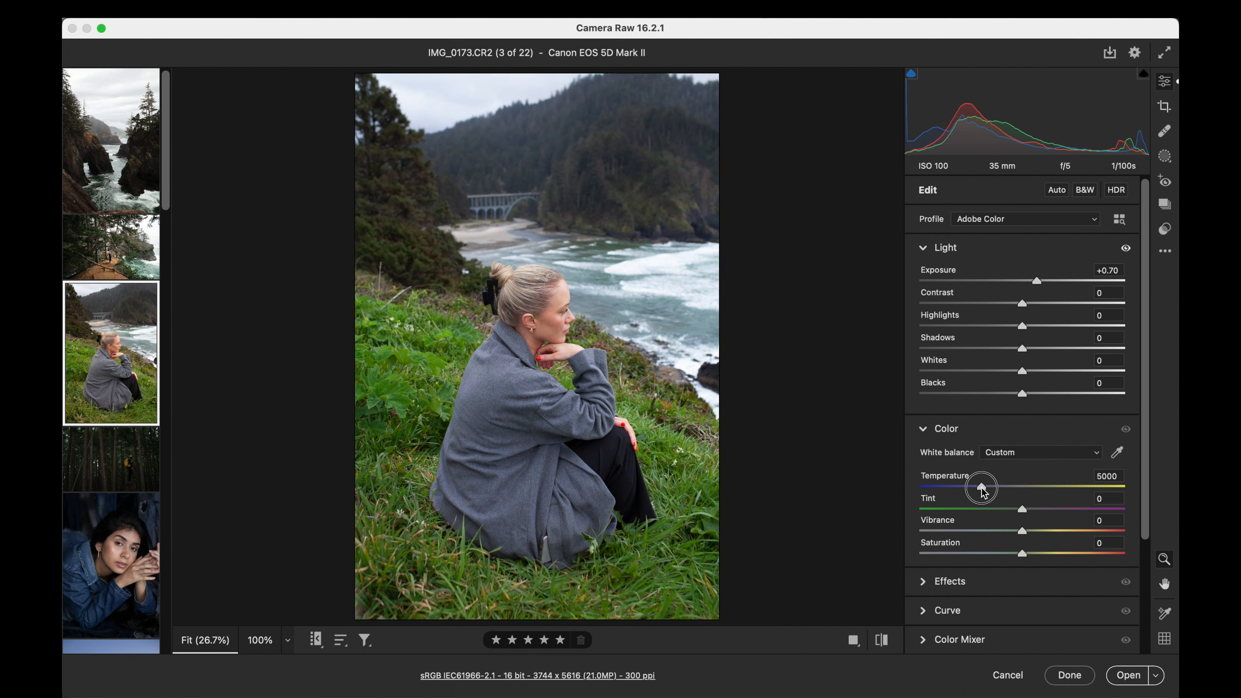
{"action": "left_click_drag", "start_coordinate": [1022, 303], "coordinate": [1039, 282]}
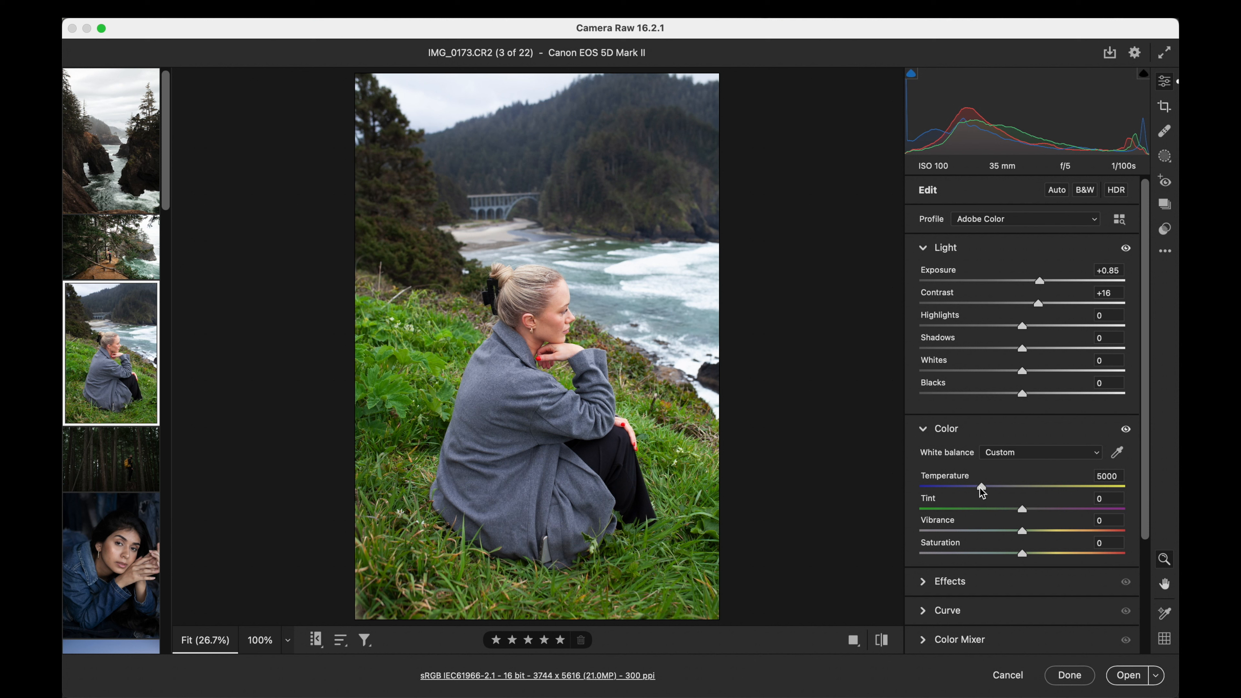
{"action": "left_click_drag", "start_coordinate": [980, 489], "coordinate": [982, 489]}
- Apply the 3. Kodachrome v1 preset to the hillside portrait, test its strength and set the amount to 75
{"action": "left_click", "coordinate": [1166, 230]}
{"action": "scroll", "coordinate": [1033, 346], "scroll_direction": "down", "scroll_amount": 15}
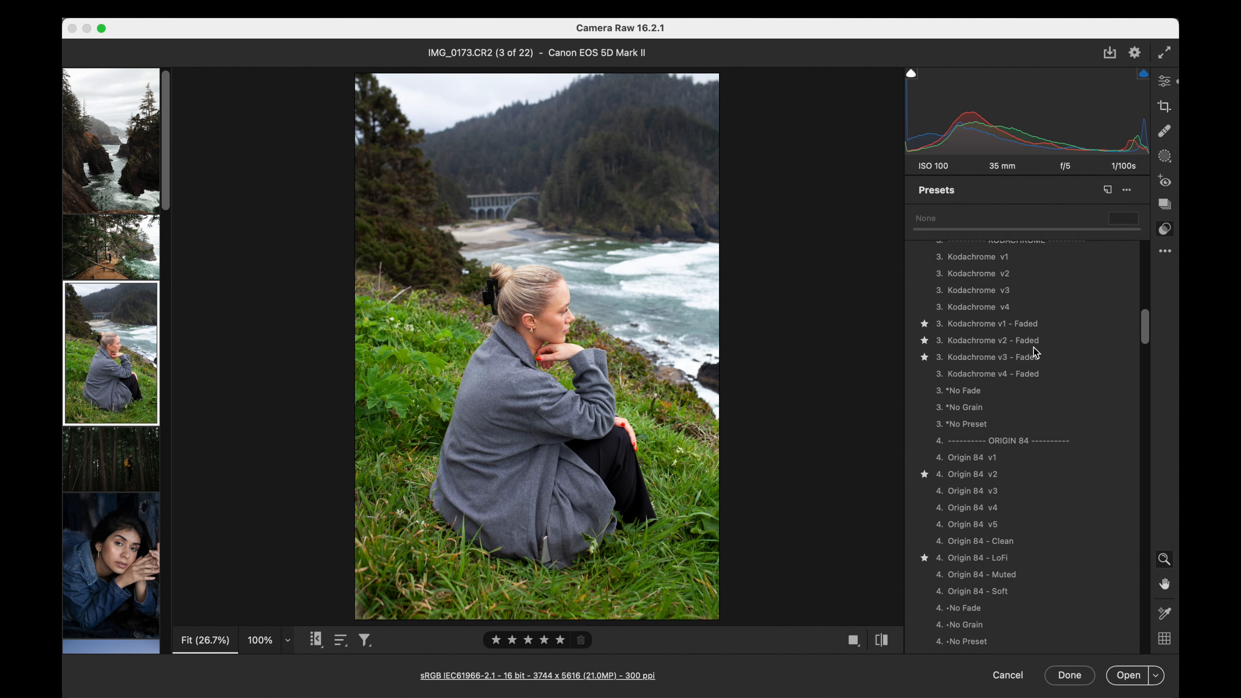
{"action": "scroll", "coordinate": [1033, 346], "scroll_direction": "up", "scroll_amount": 2}
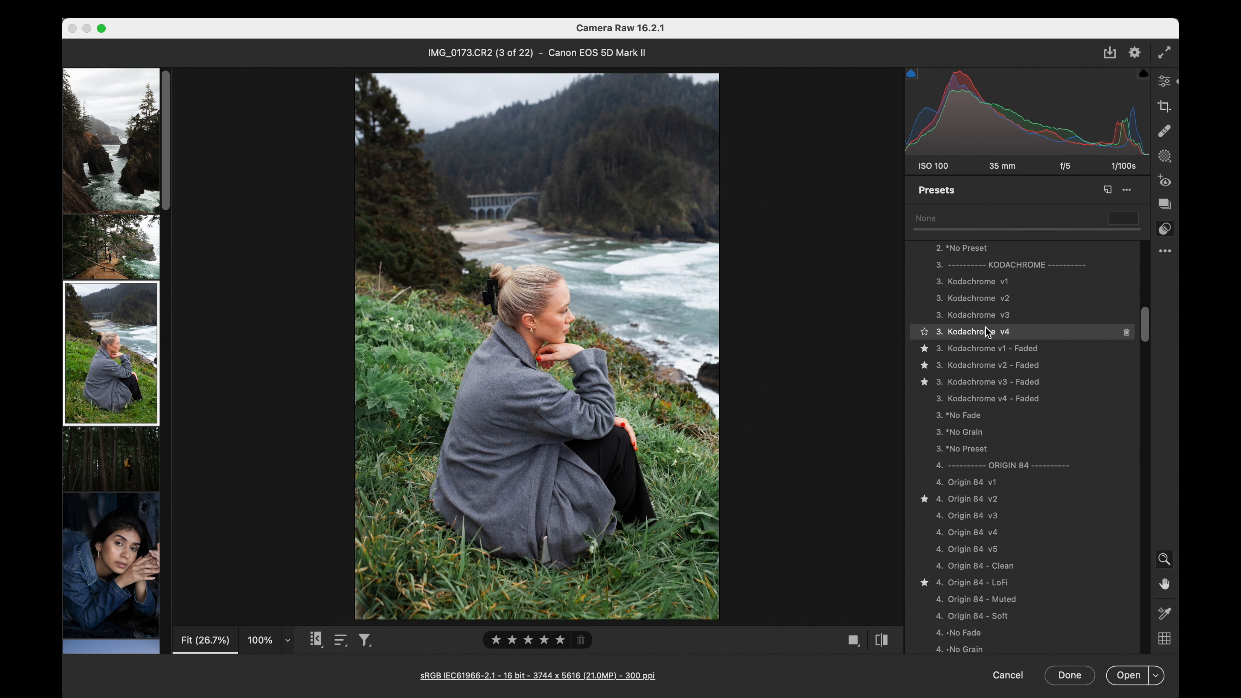
{"action": "left_click", "coordinate": [985, 282]}
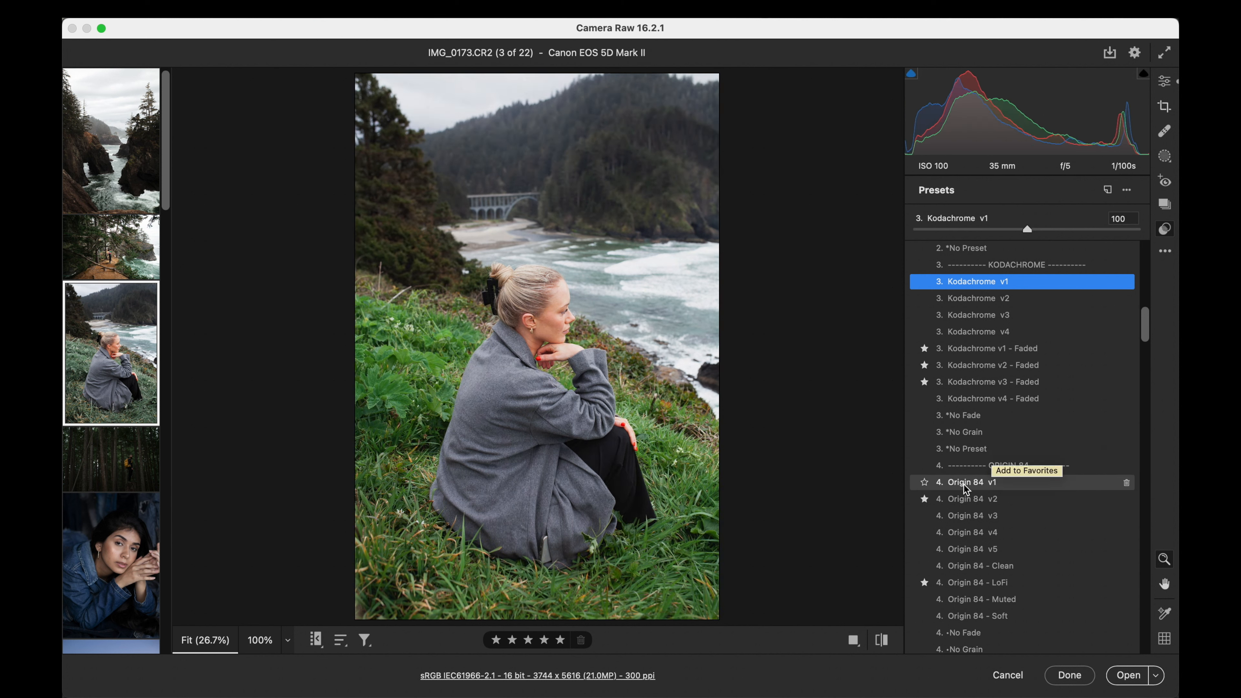
{"action": "left_click", "coordinate": [915, 229]}
{"action": "left_click_drag", "start_coordinate": [915, 230], "coordinate": [999, 230]}
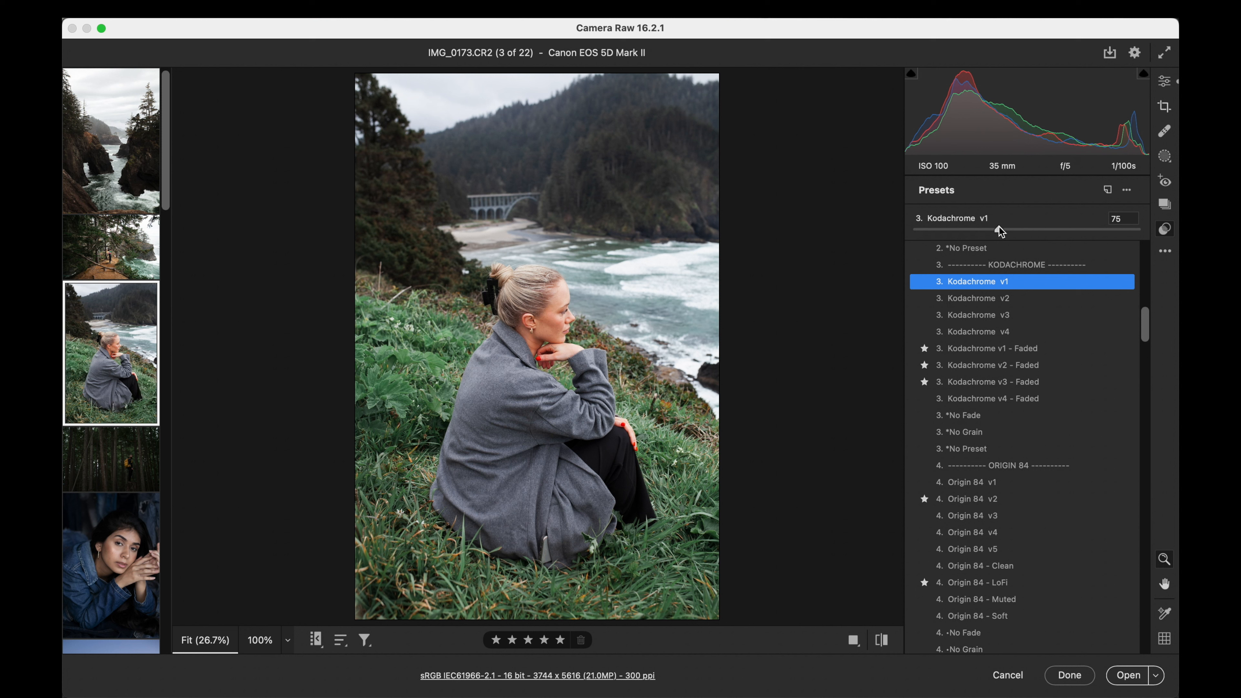
- Set the hillside portrait's exposure to +0.95, shadows to +3 and blacks to -8
{"action": "left_click", "coordinate": [1165, 81]}
{"action": "left_click_drag", "start_coordinate": [1039, 280], "coordinate": [1029, 353]}
{"action": "left_click_drag", "start_coordinate": [1023, 395], "coordinate": [1015, 397]}
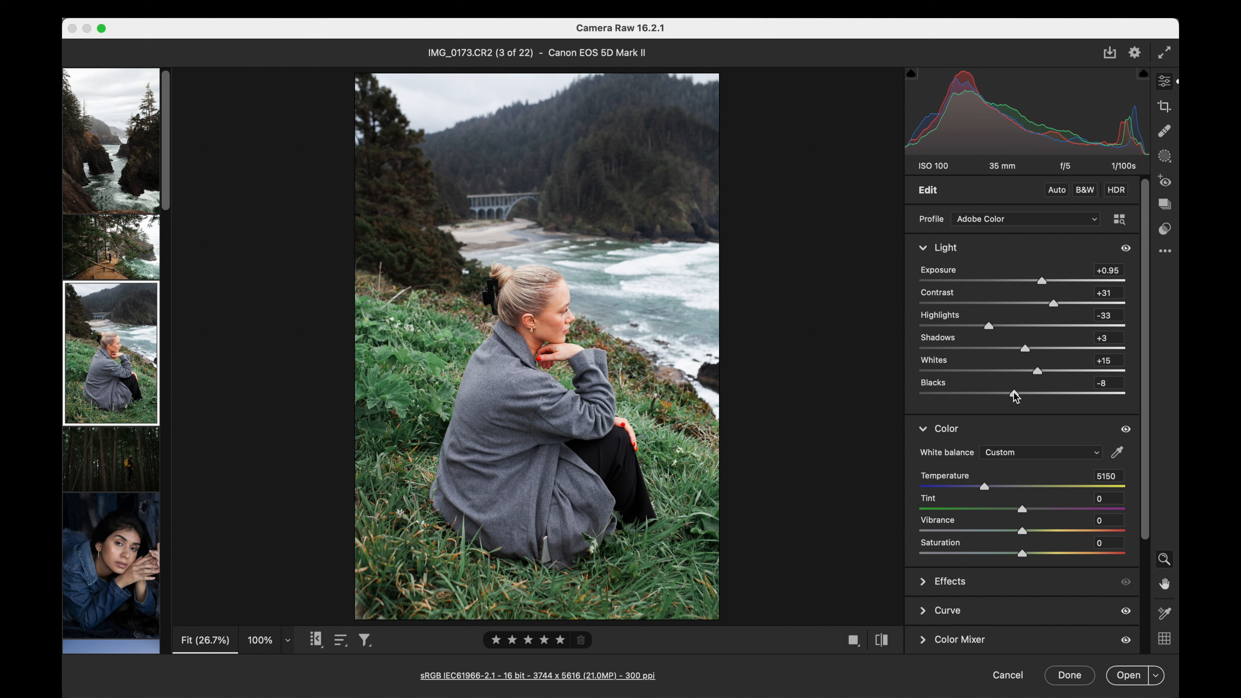
- In the Color Mixer saturation, set oranges to -11 and blues to -51, and lower the yellows slightly
{"action": "scroll", "coordinate": [1016, 397], "scroll_direction": "down", "scroll_amount": 5}
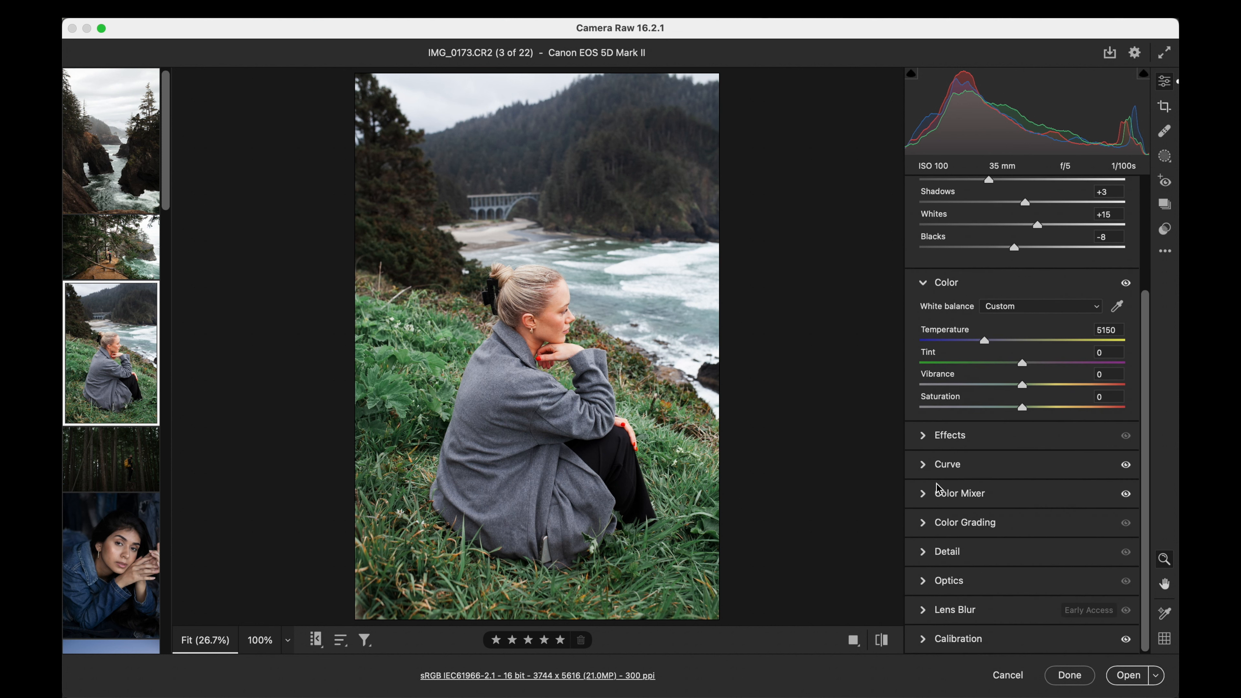
{"action": "left_click", "coordinate": [925, 494]}
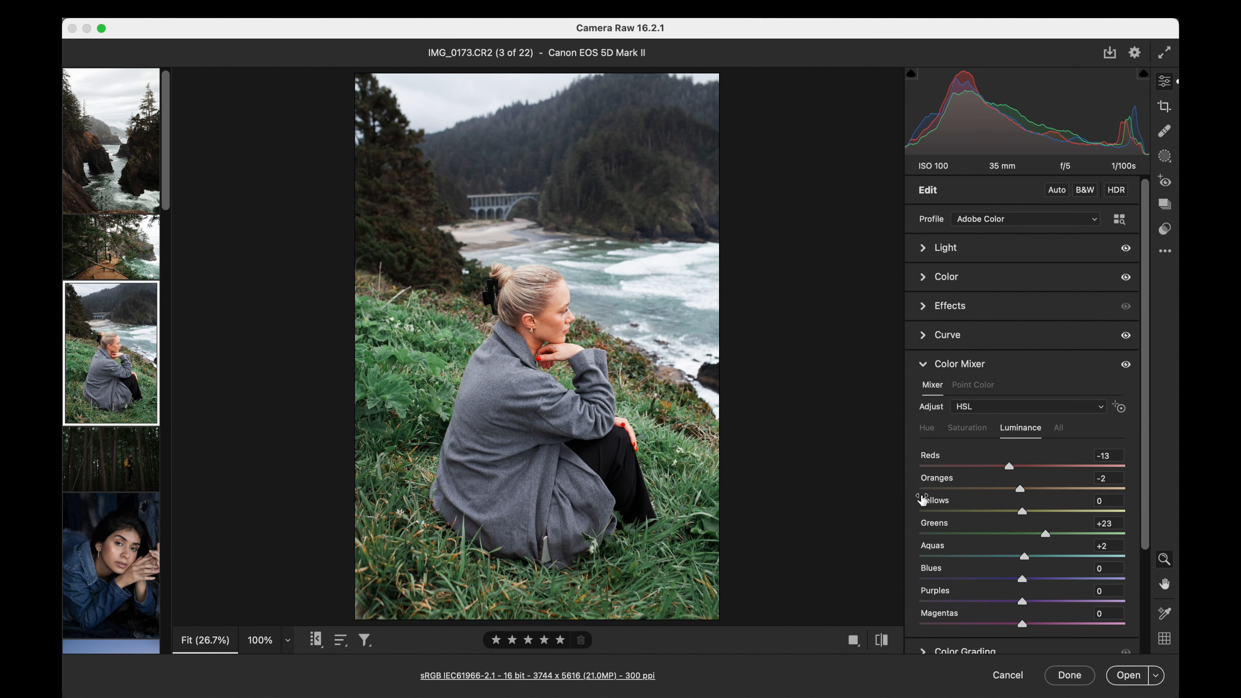
{"action": "left_click", "coordinate": [967, 429]}
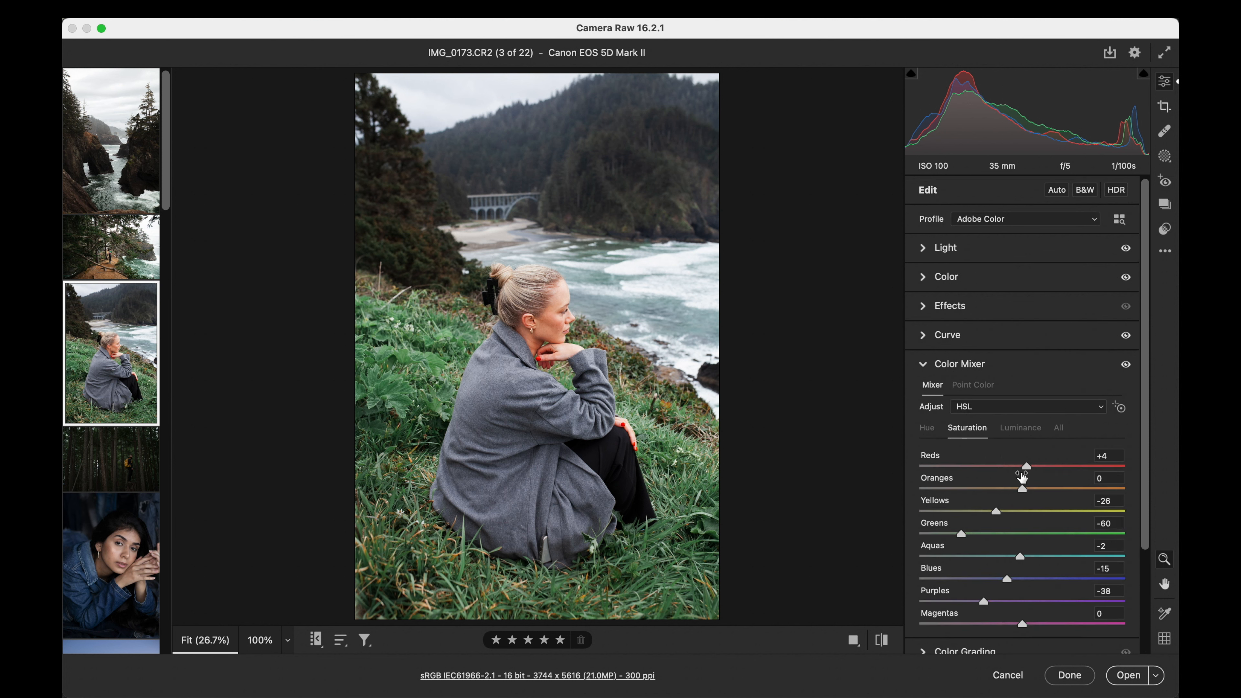
{"action": "mouse_move", "coordinate": [1022, 488]}
{"action": "left_mouse_down"}
{"action": "mouse_move", "coordinate": [983, 488]}
{"action": "mouse_move", "coordinate": [1012, 488]}
{"action": "left_mouse_up"}
{"action": "left_click_drag", "start_coordinate": [1007, 582], "coordinate": [970, 580]}
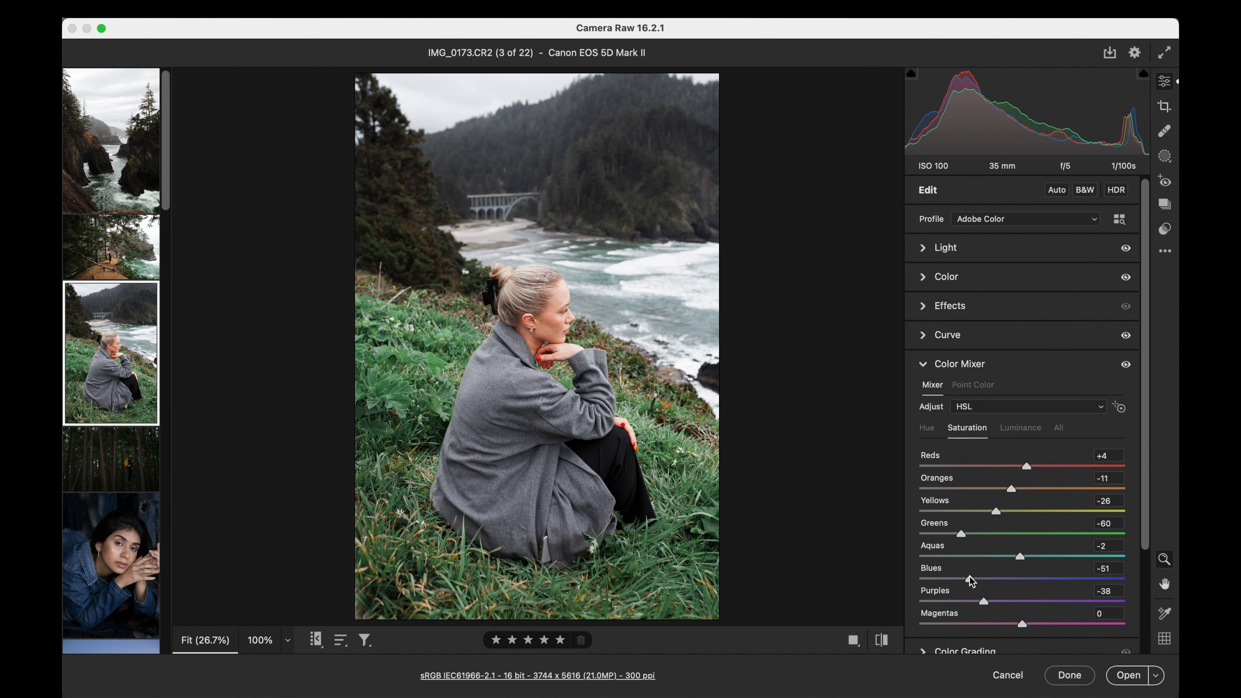
{"action": "mouse_move", "coordinate": [994, 508]}
{"action": "left_mouse_down"}
{"action": "mouse_move", "coordinate": [1042, 503]}
{"action": "mouse_move", "coordinate": [969, 511]}
{"action": "mouse_move", "coordinate": [985, 512]}
{"action": "left_mouse_up"}
- Set shadows to -7 and exposure to +0.85, comparing the hillside portrait with its default settings
{"action": "left_click", "coordinate": [925, 248]}
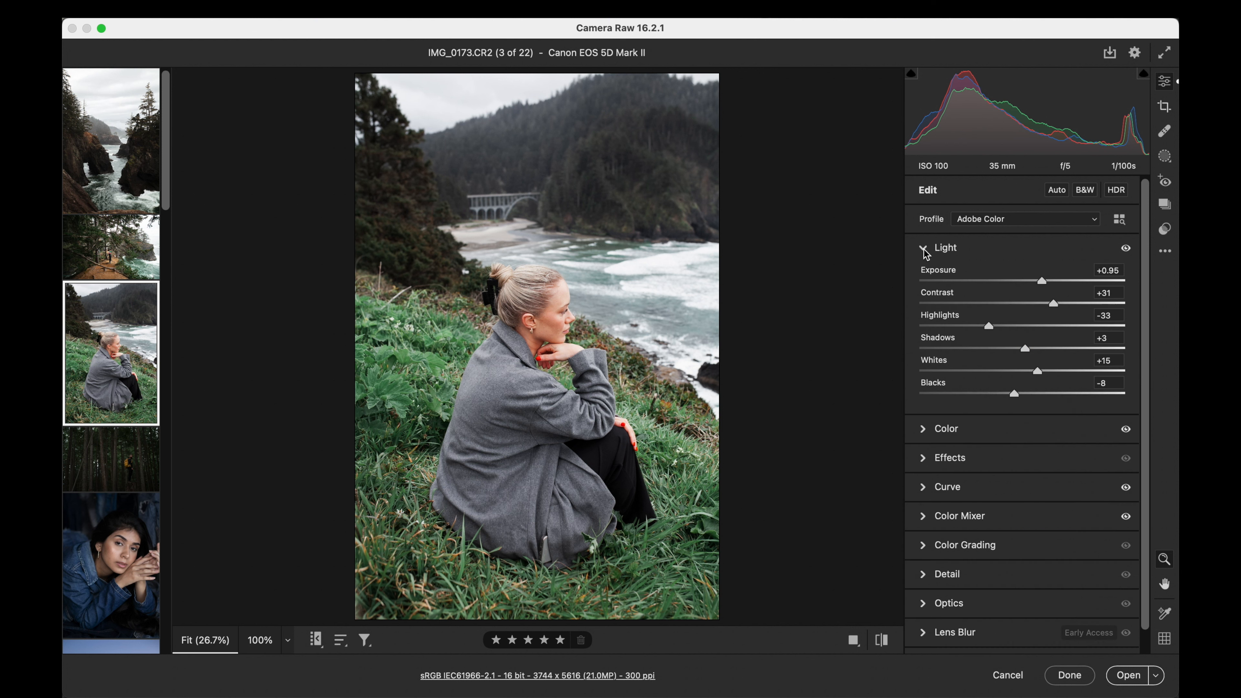
{"action": "left_click_drag", "start_coordinate": [1025, 351], "coordinate": [1016, 353]}
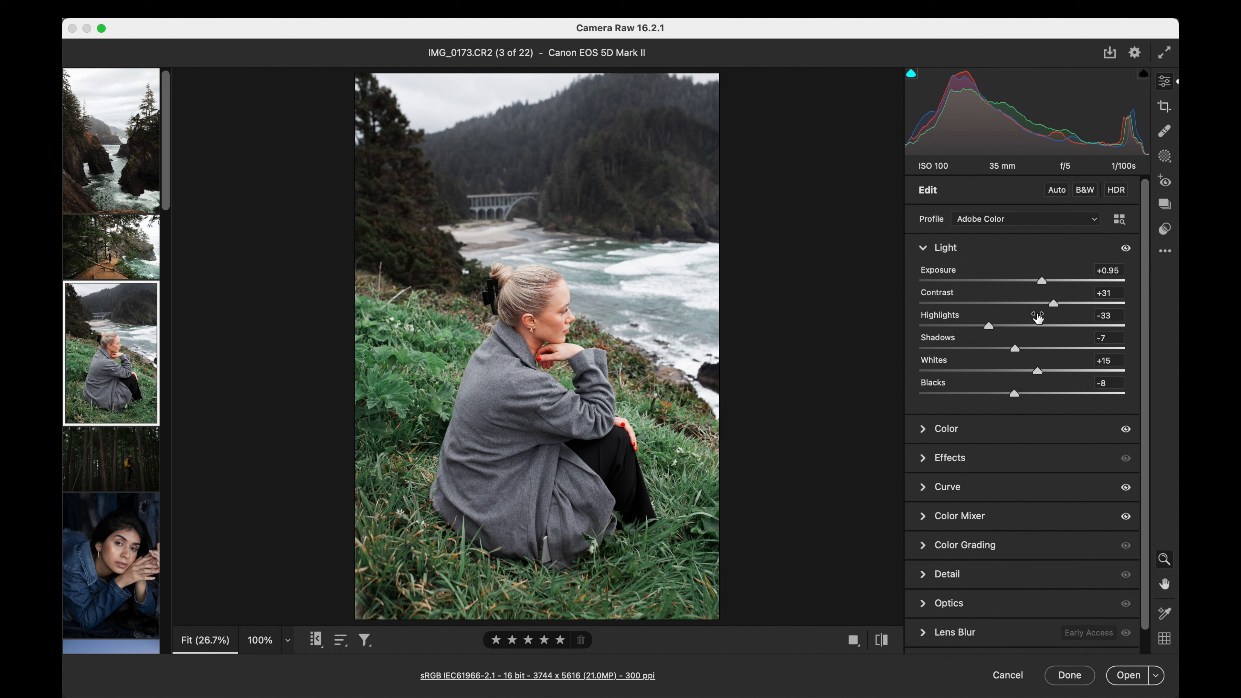
{"action": "left_click", "coordinate": [883, 640]}
{"action": "left_click", "coordinate": [883, 641]}
{"action": "left_click_drag", "start_coordinate": [1042, 281], "coordinate": [1039, 281]}
{"action": "left_click", "coordinate": [884, 641]}
{"action": "left_click", "coordinate": [884, 642]}
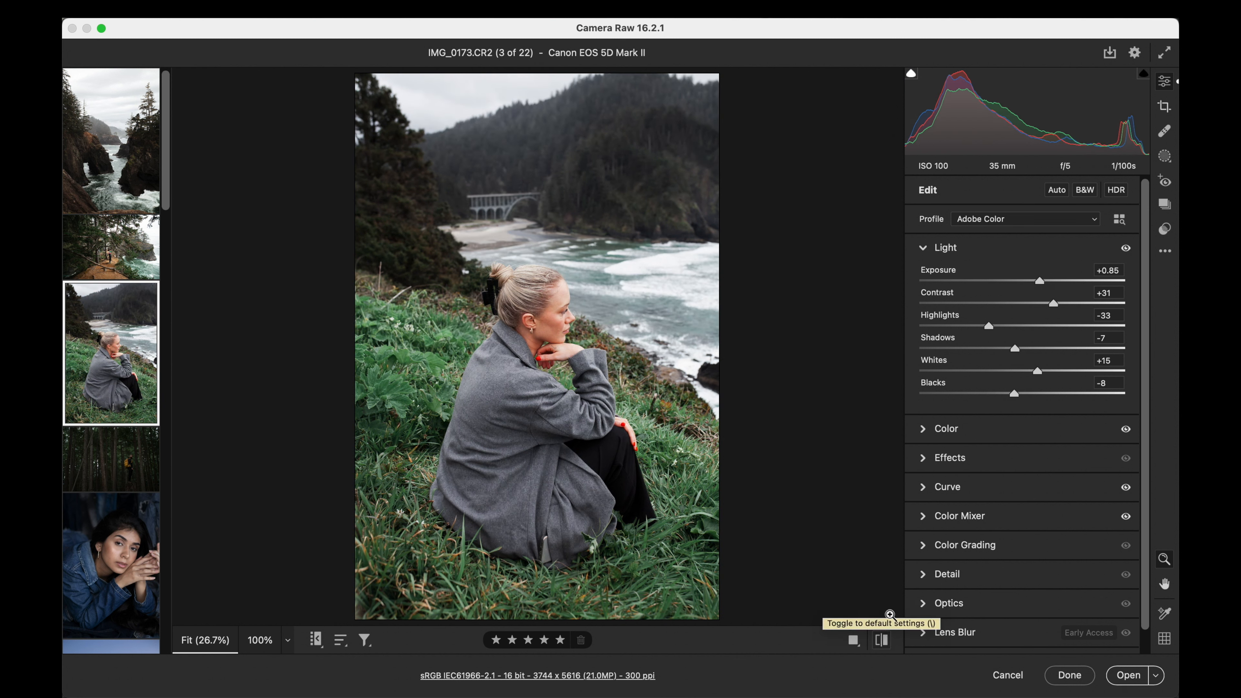
- Preview other film presets on the hillside portrait, apply a different one and set exposure to +0.85
{"action": "left_click", "coordinate": [1164, 229]}
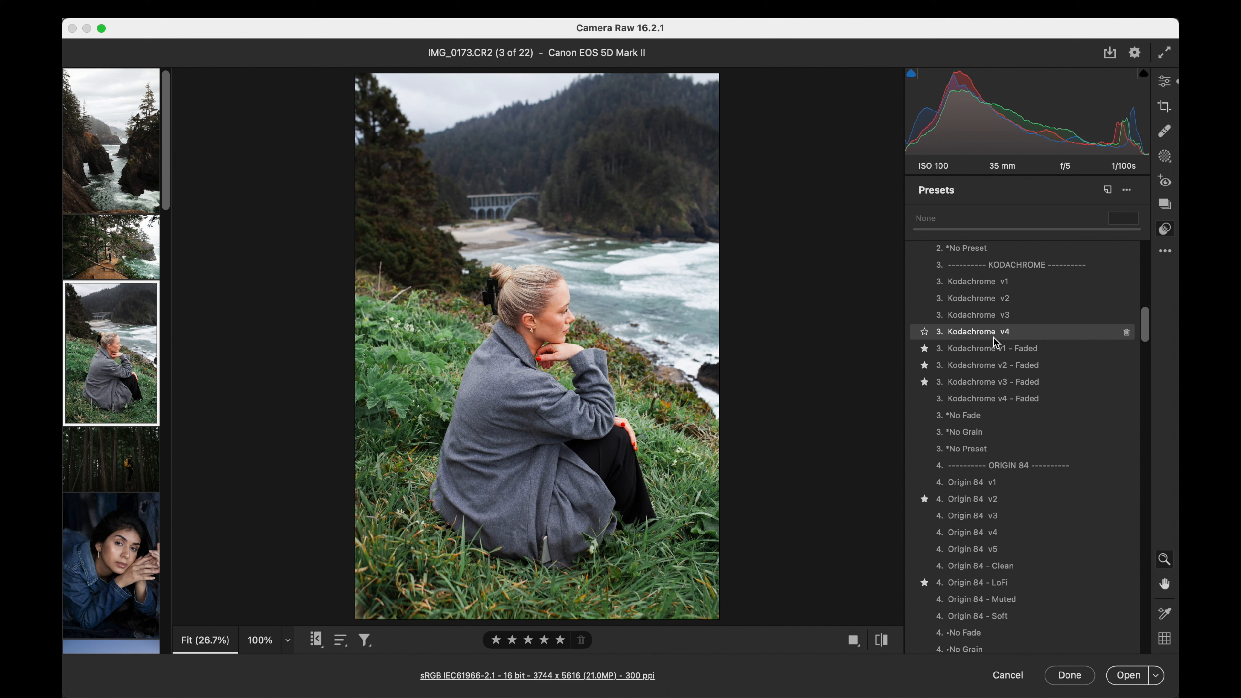
{"action": "scroll", "coordinate": [971, 487], "scroll_direction": "down", "scroll_amount": 4}
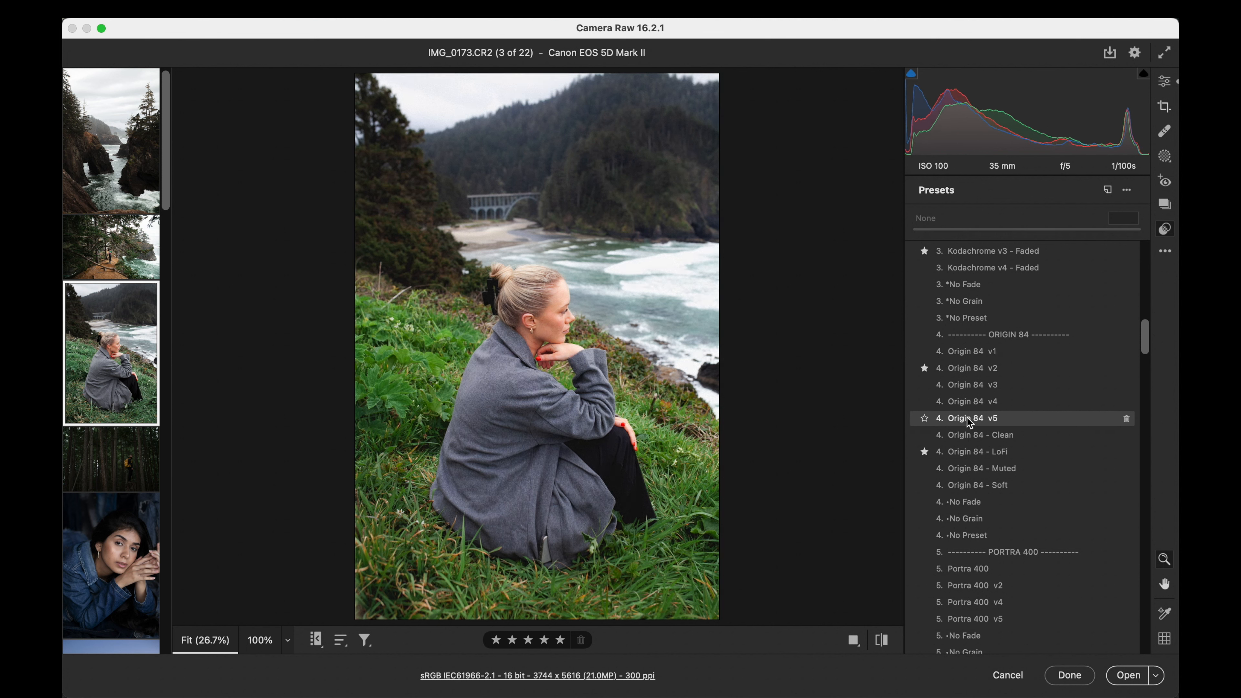
{"action": "scroll", "coordinate": [969, 432], "scroll_direction": "up", "scroll_amount": 5}
{"action": "scroll", "coordinate": [969, 433], "scroll_direction": "up", "scroll_amount": 5}
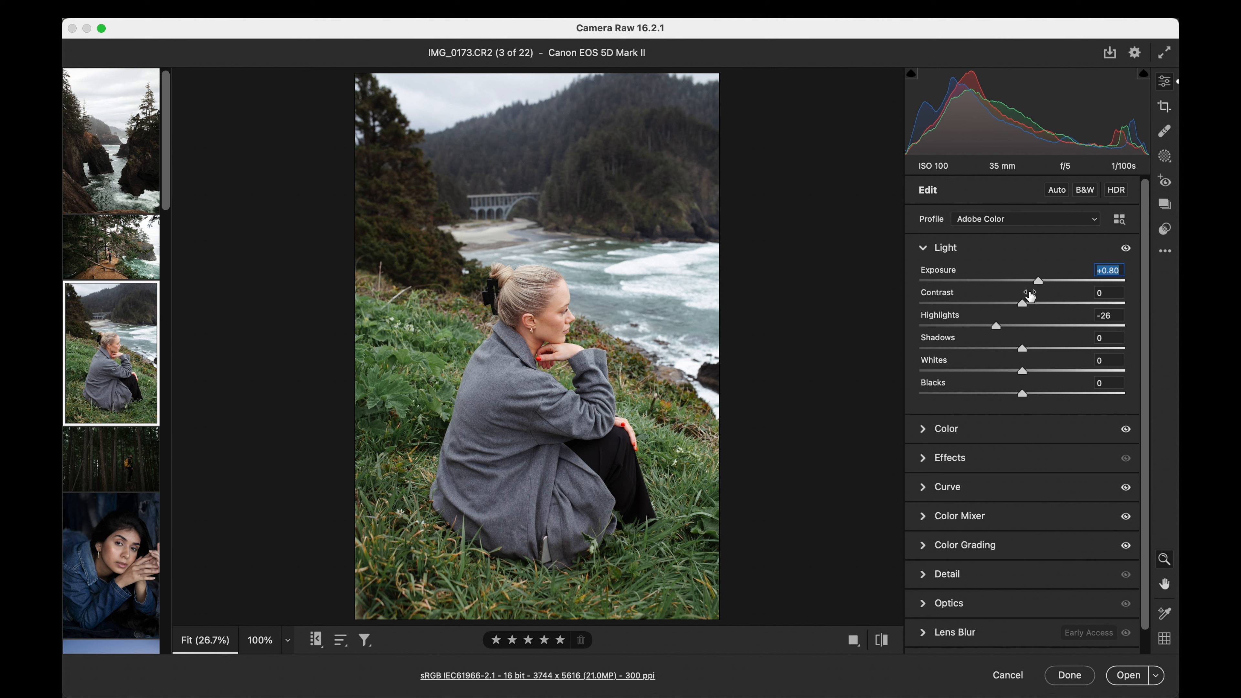
{"action": "left_click_drag", "start_coordinate": [1038, 281], "coordinate": [1041, 287]}
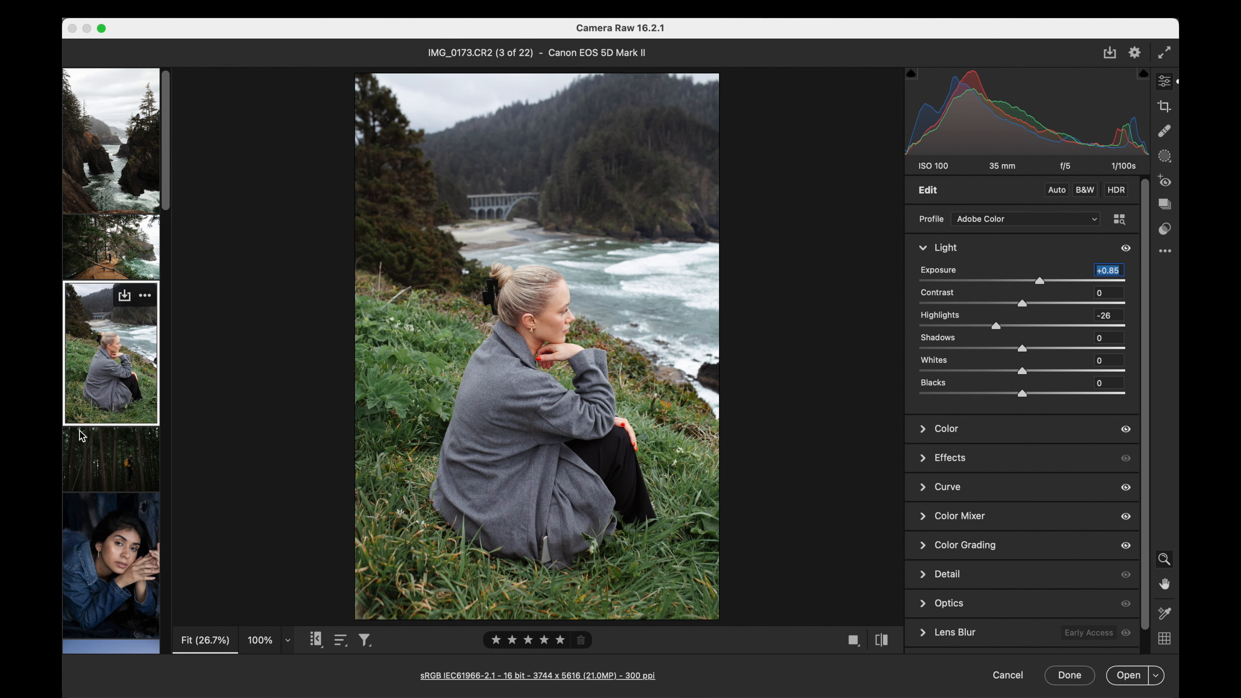
- Raise the exposure of the dark forest photo and apply the 2. Classic AF v6 preset at amount 100
{"action": "left_click", "coordinate": [100, 467]}
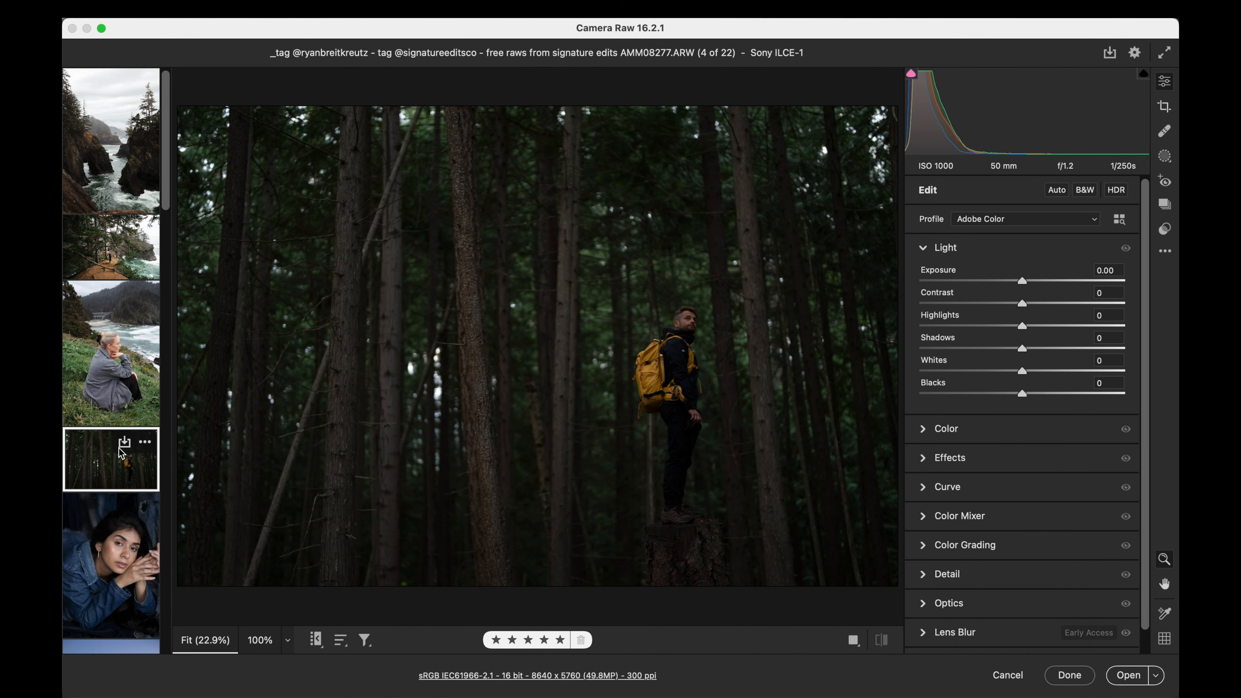
{"action": "left_click_drag", "start_coordinate": [1021, 281], "coordinate": [1036, 309]}
{"action": "left_click", "coordinate": [1165, 228]}
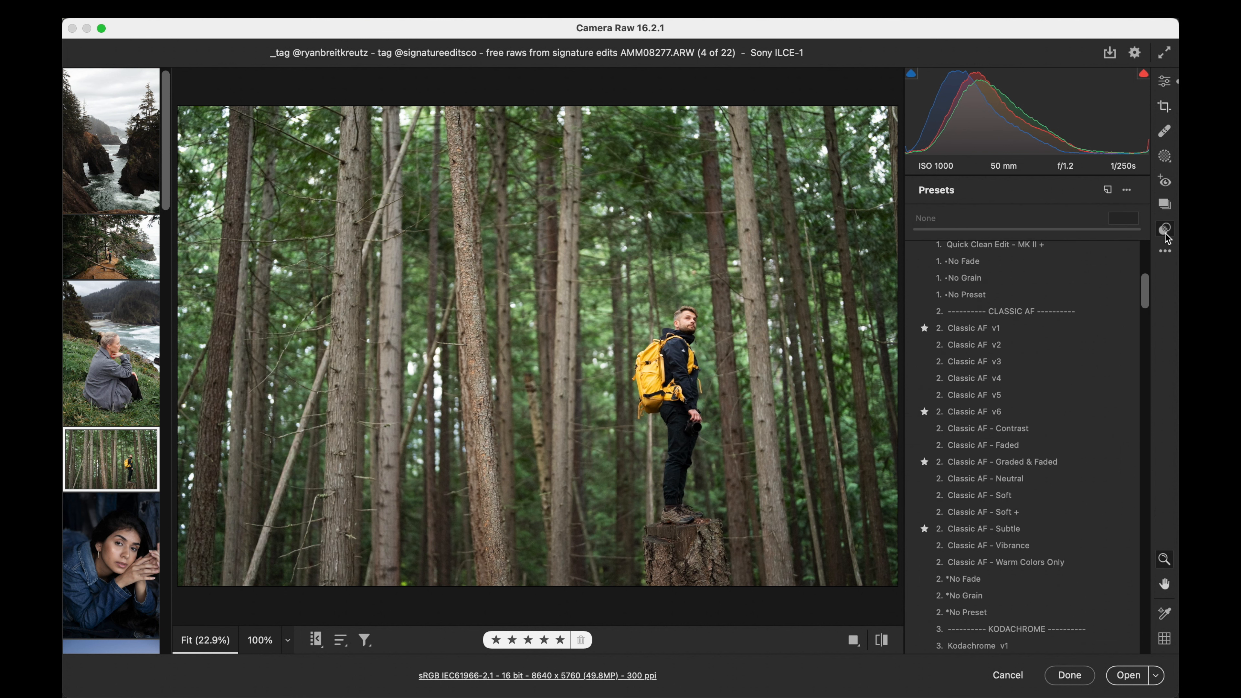
{"action": "left_click", "coordinate": [986, 377]}
{"action": "scroll", "coordinate": [986, 378], "scroll_direction": "up", "scroll_amount": 5}
{"action": "scroll", "coordinate": [986, 377], "scroll_direction": "down", "scroll_amount": 6}
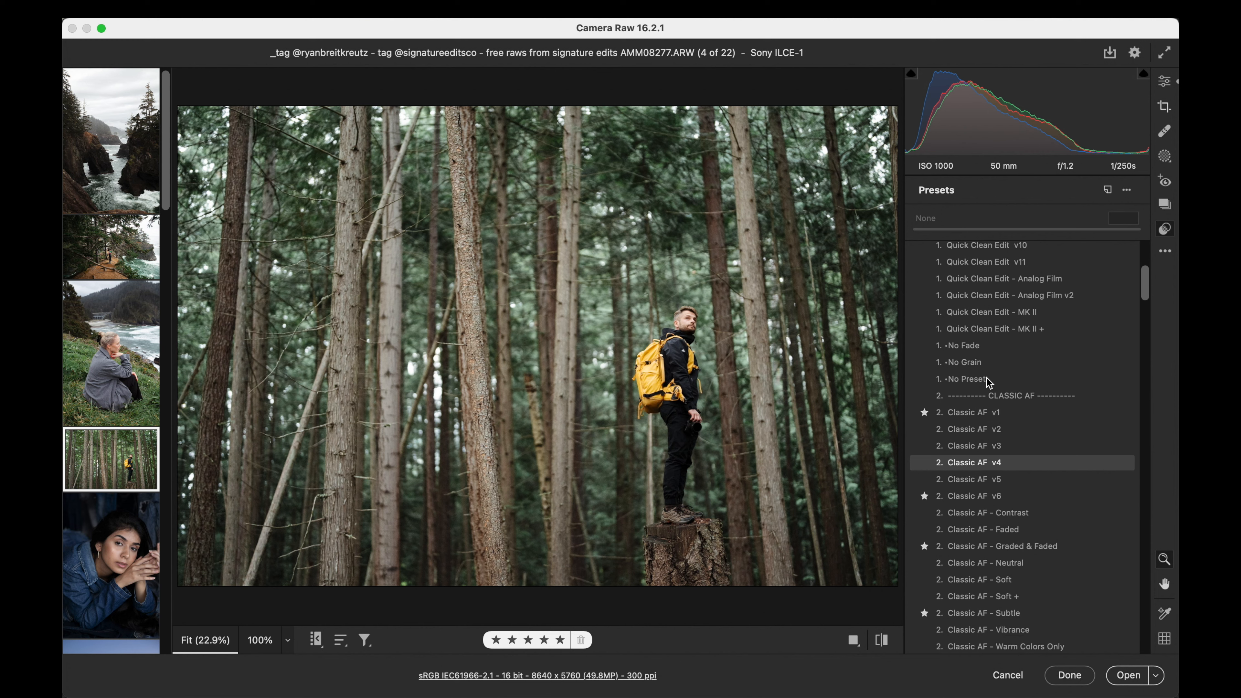
{"action": "scroll", "coordinate": [985, 377], "scroll_direction": "up", "scroll_amount": 3}
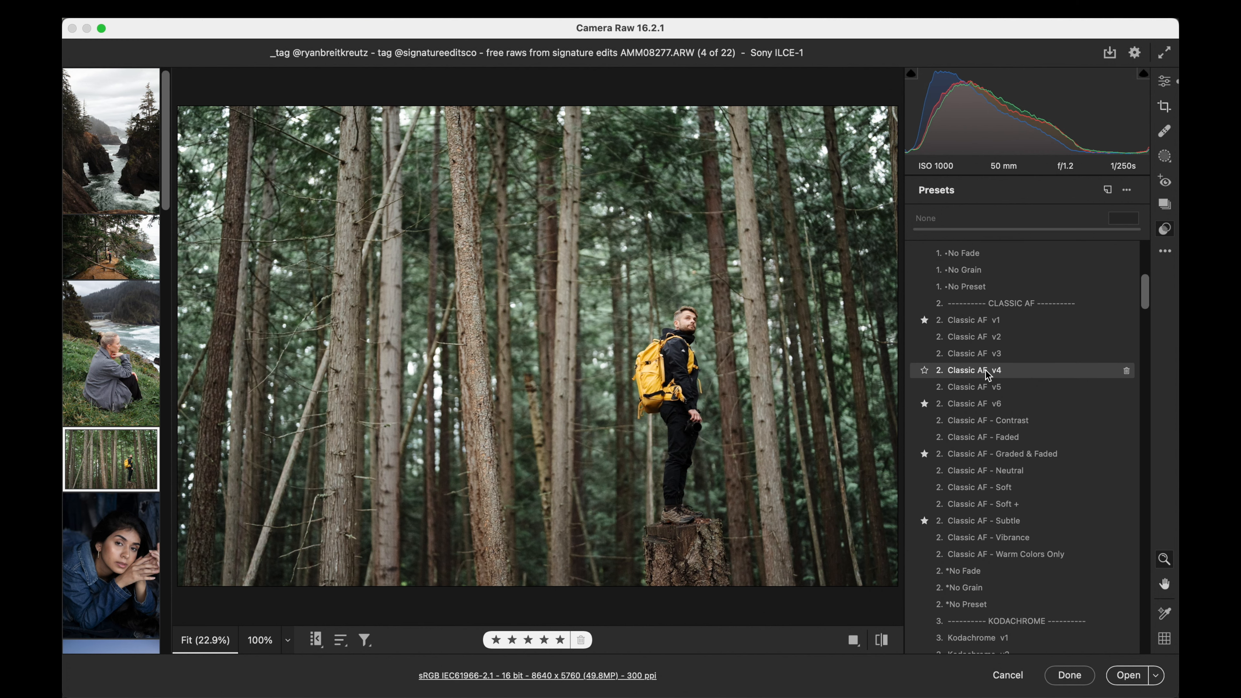
{"action": "left_click", "coordinate": [986, 407]}
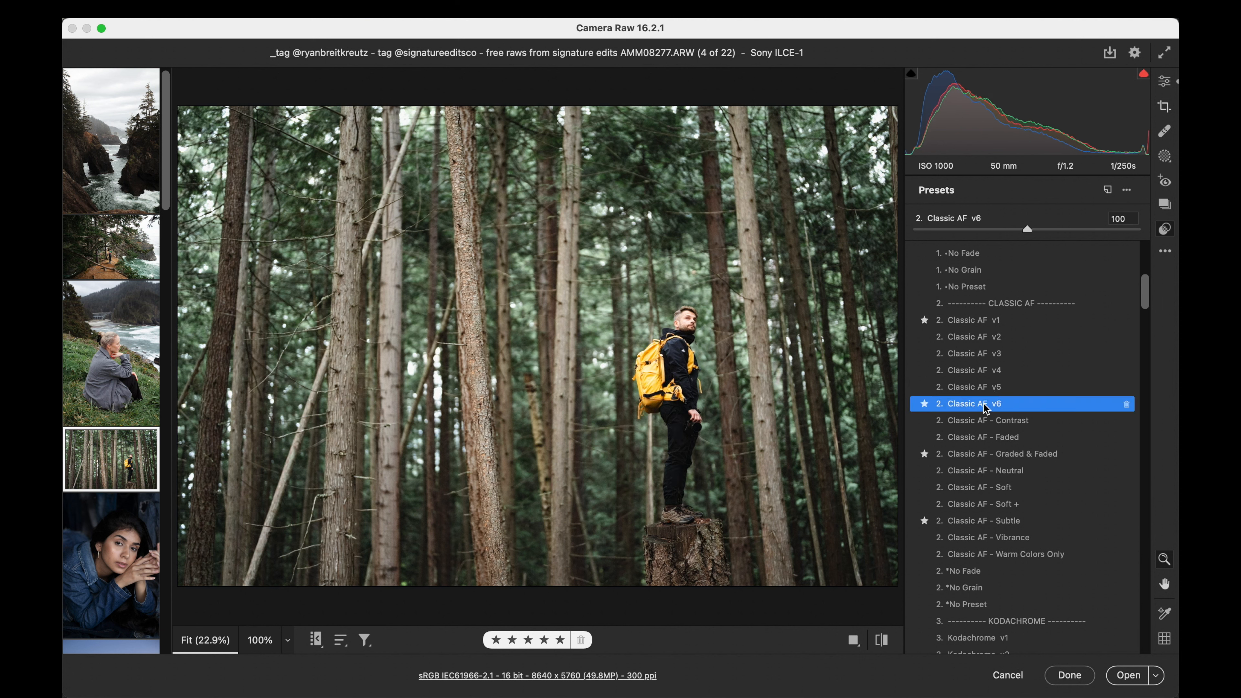
- Apply the 3. Kodachrome v4 preset to the forest photo and set contrast to +22, highlights to -34 and shadows to +22
{"action": "scroll", "coordinate": [985, 407], "scroll_direction": "down", "scroll_amount": 8}
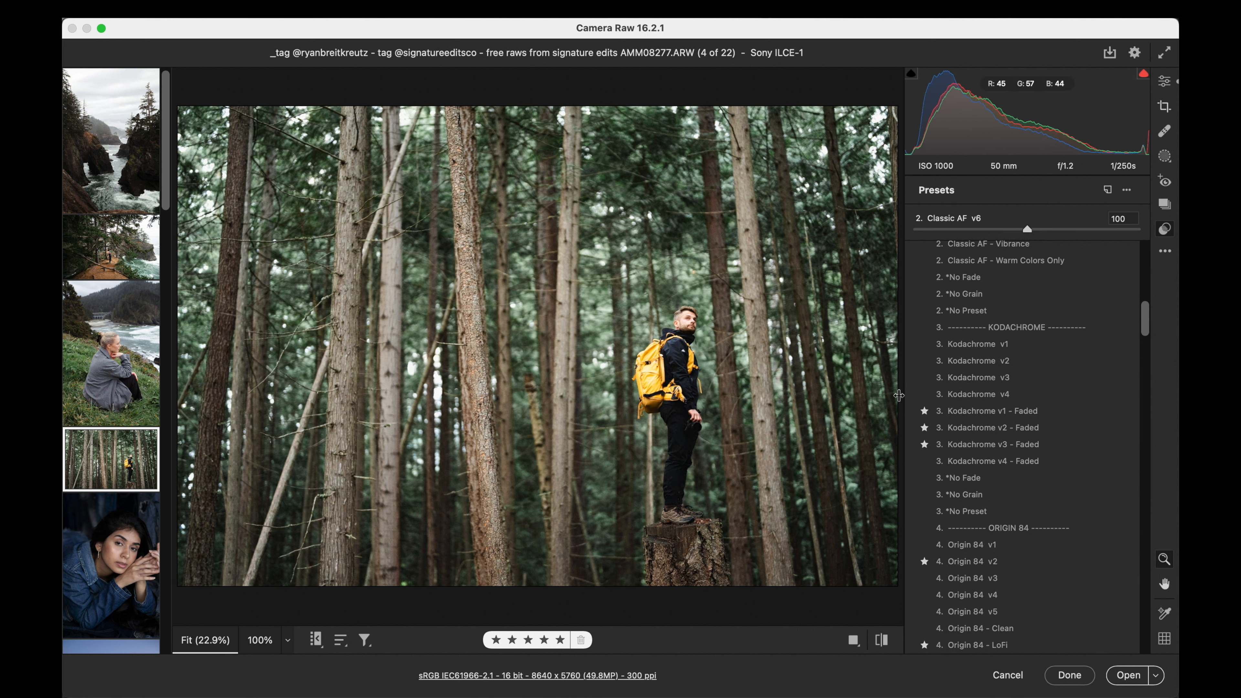
{"action": "left_click", "coordinate": [943, 394]}
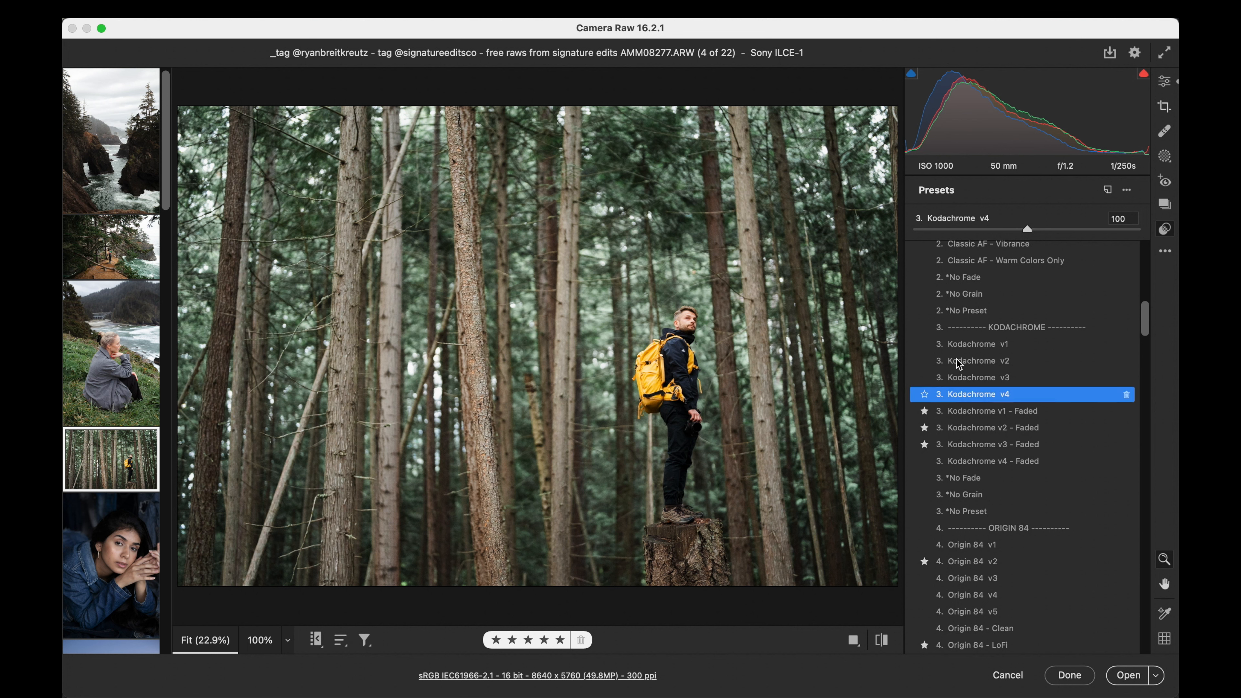
{"action": "left_click_drag", "start_coordinate": [1027, 229], "coordinate": [1031, 232]}
{"action": "left_click", "coordinate": [1164, 83]}
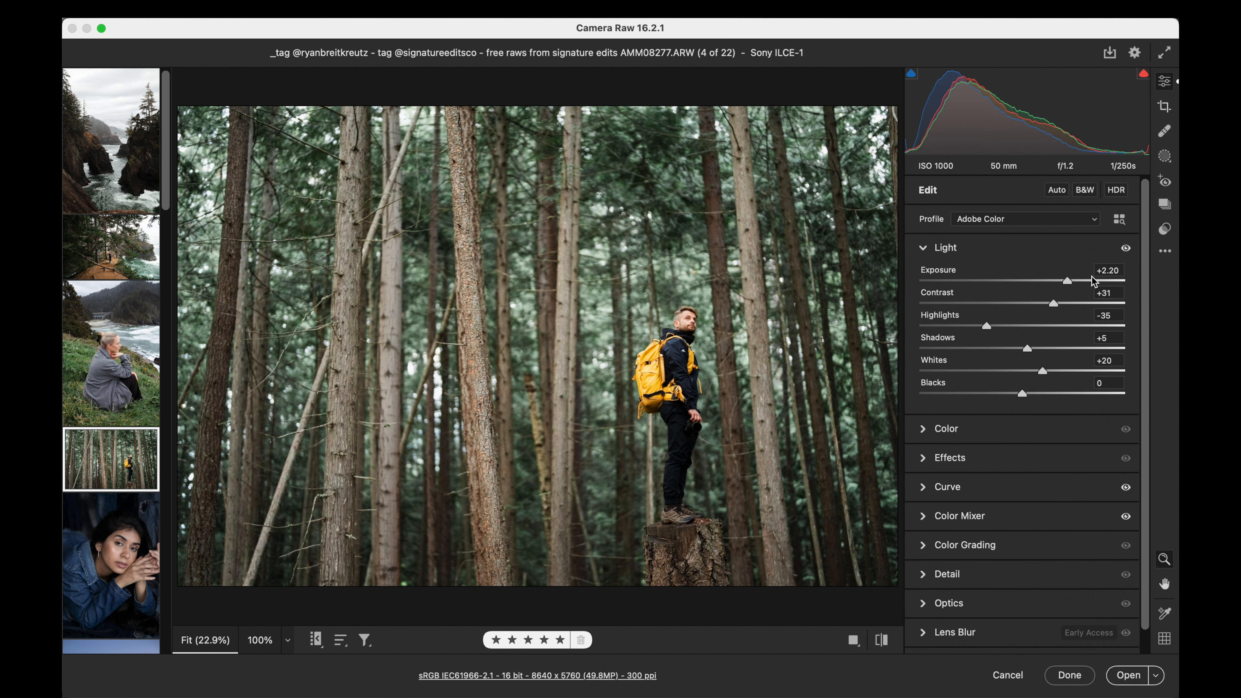
{"action": "left_click_drag", "start_coordinate": [1053, 304], "coordinate": [1046, 348]}
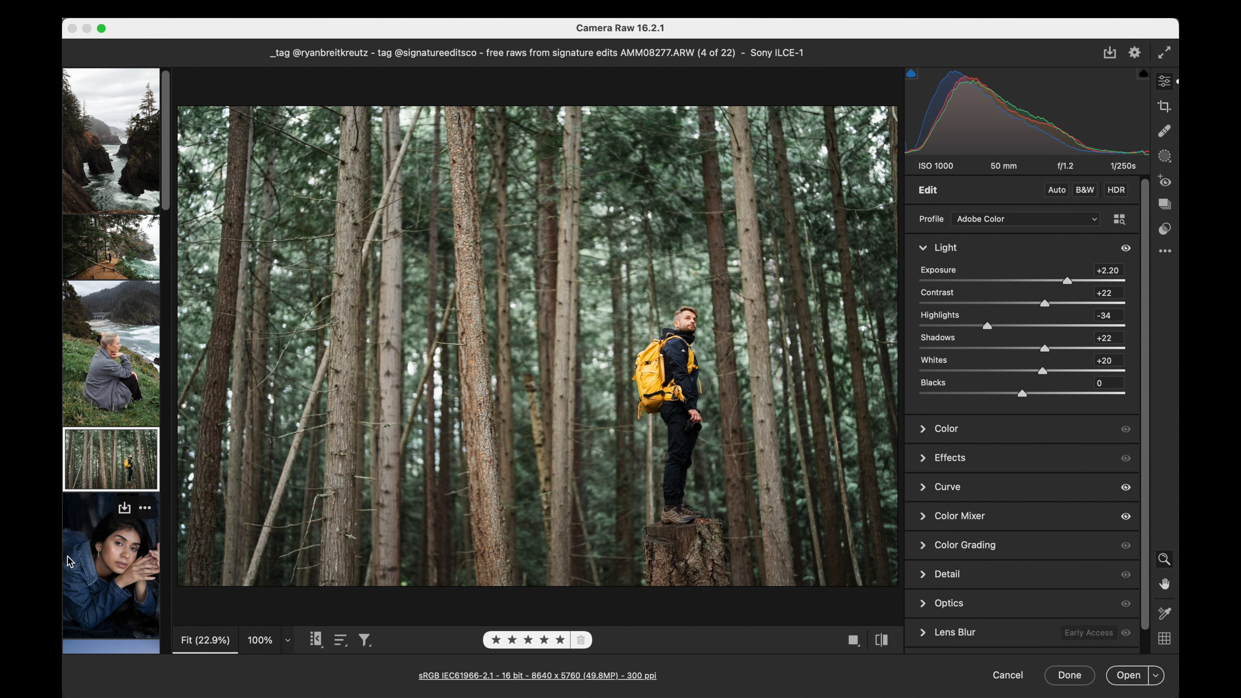
- Open the denim jacket portrait and set exposure to +0.30, temperature to 5750, contrast to +16 and highlights to -16
{"action": "left_click", "coordinate": [96, 571]}
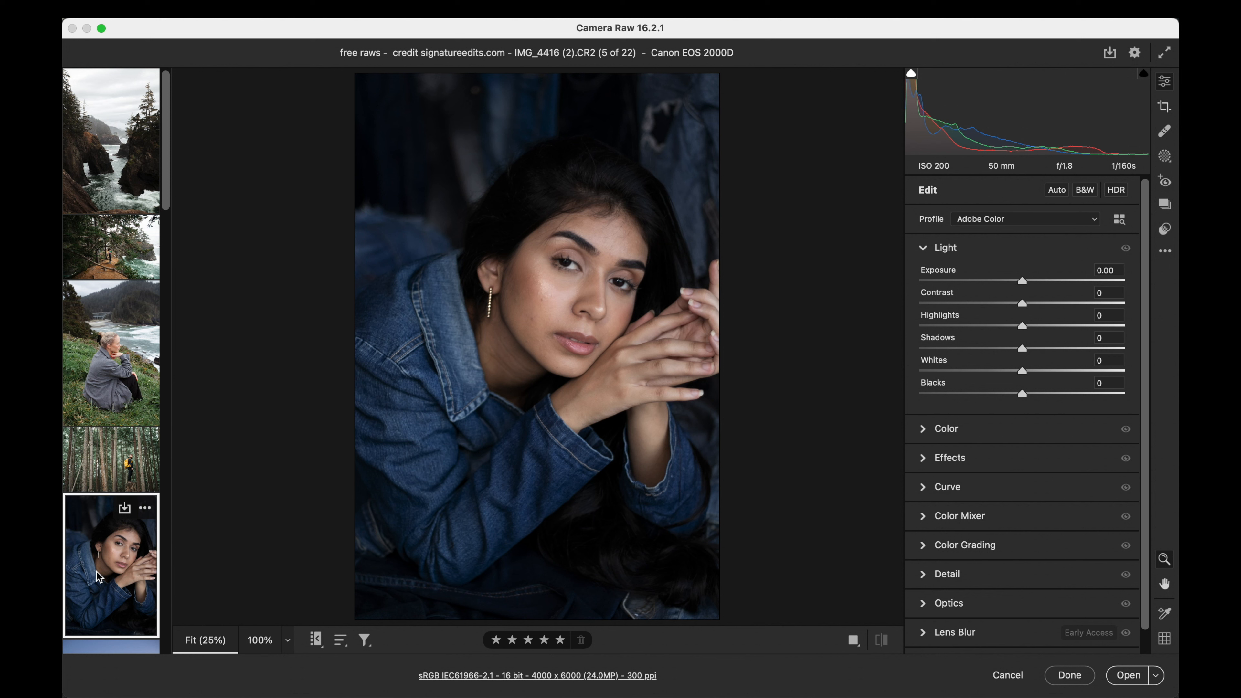
{"action": "left_click_drag", "start_coordinate": [1022, 280], "coordinate": [1029, 281]}
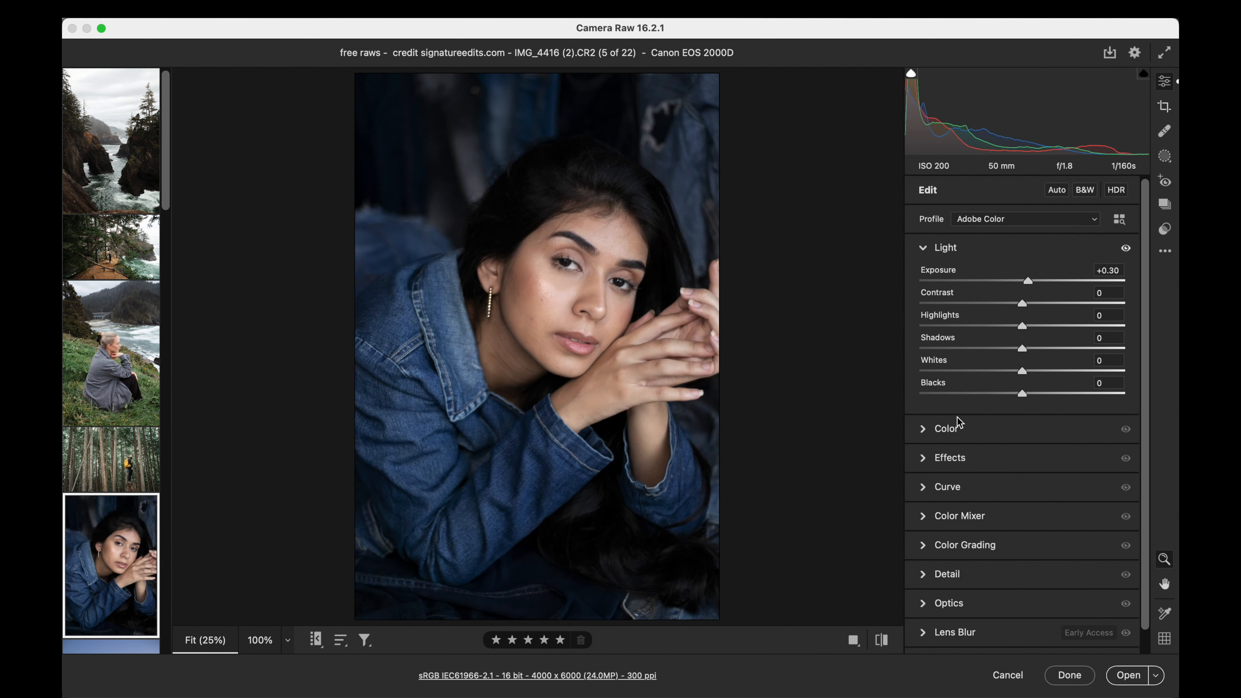
{"action": "left_click", "coordinate": [944, 432]}
{"action": "left_click_drag", "start_coordinate": [991, 491], "coordinate": [998, 491]}
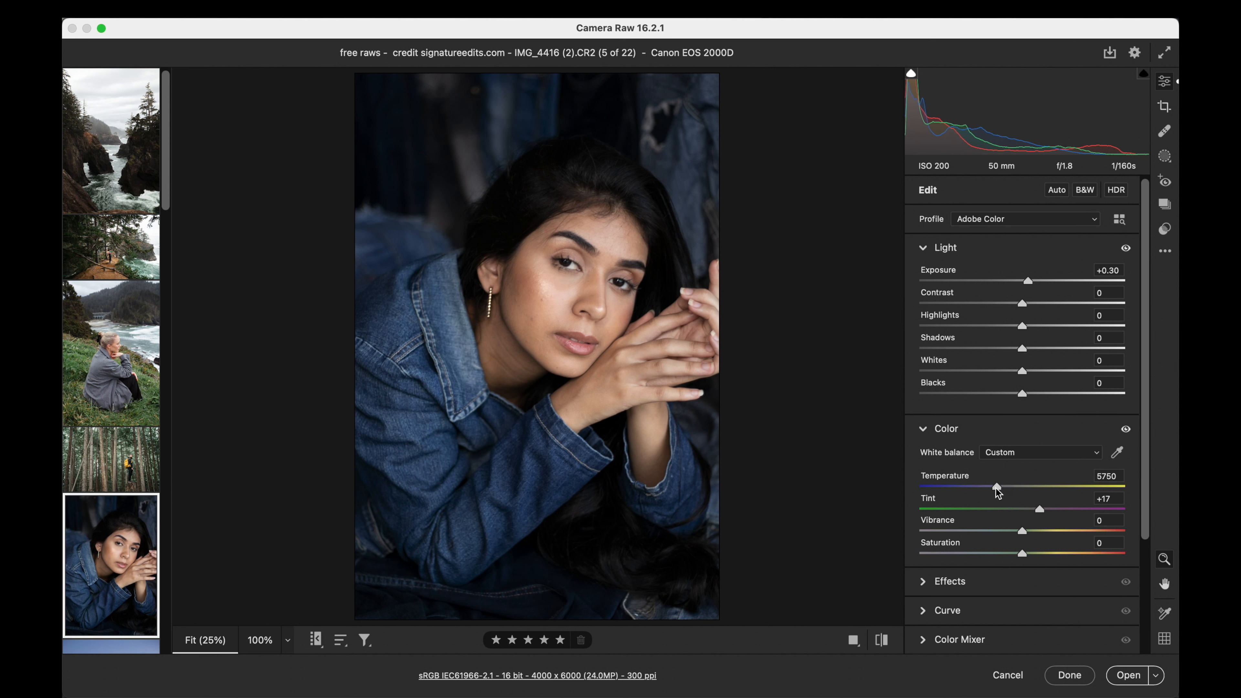
{"action": "left_click_drag", "start_coordinate": [1022, 303], "coordinate": [1048, 304]}
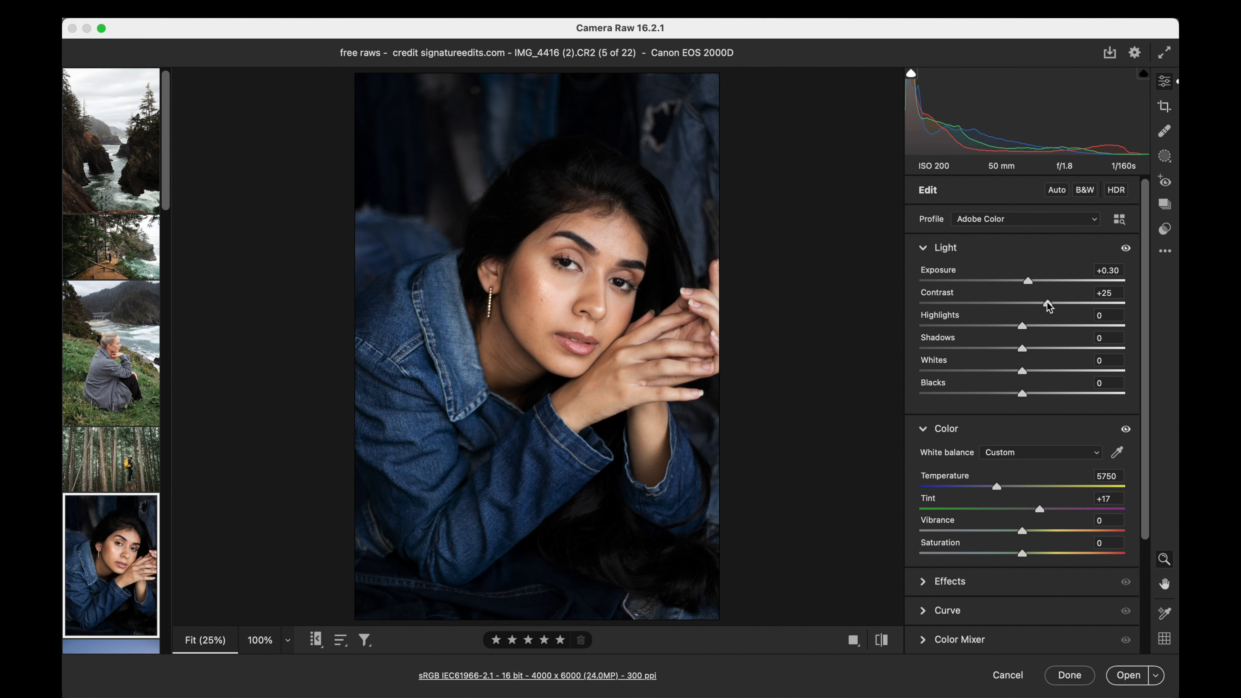
{"action": "left_click_drag", "start_coordinate": [1022, 325], "coordinate": [1041, 310]}
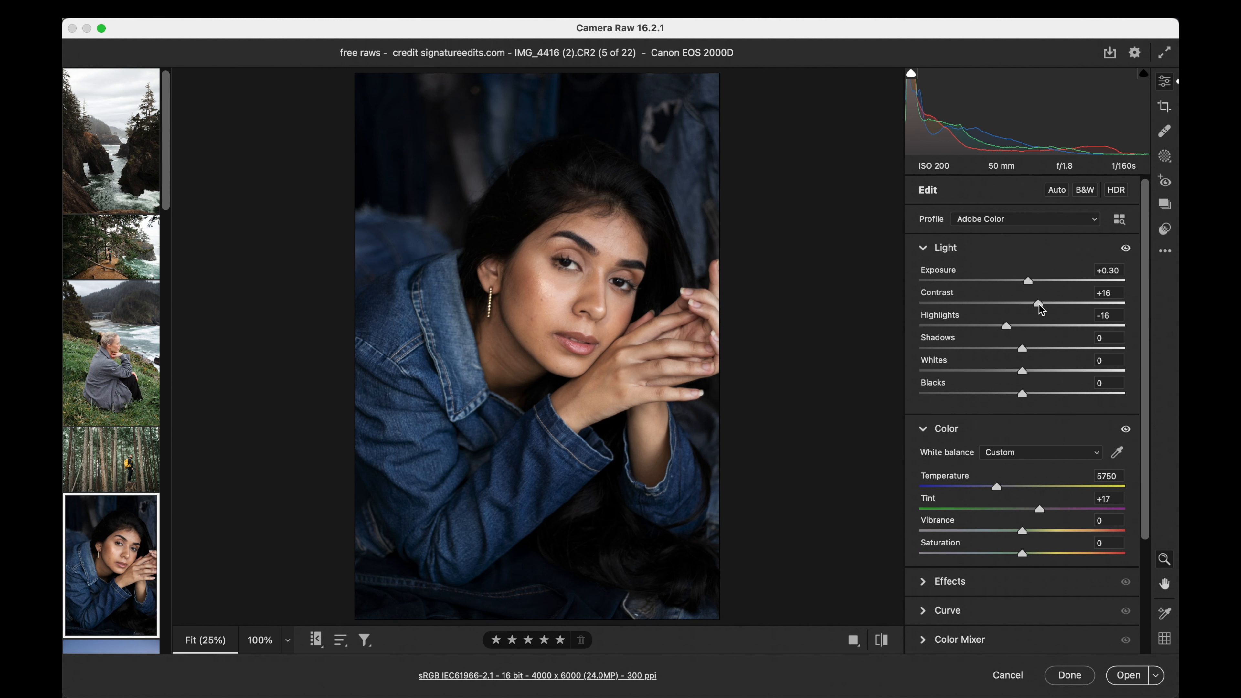
- Try the 1. Quick Clean Edit v2 preset on the denim portrait at amount 88
{"action": "left_click", "coordinate": [1165, 229]}
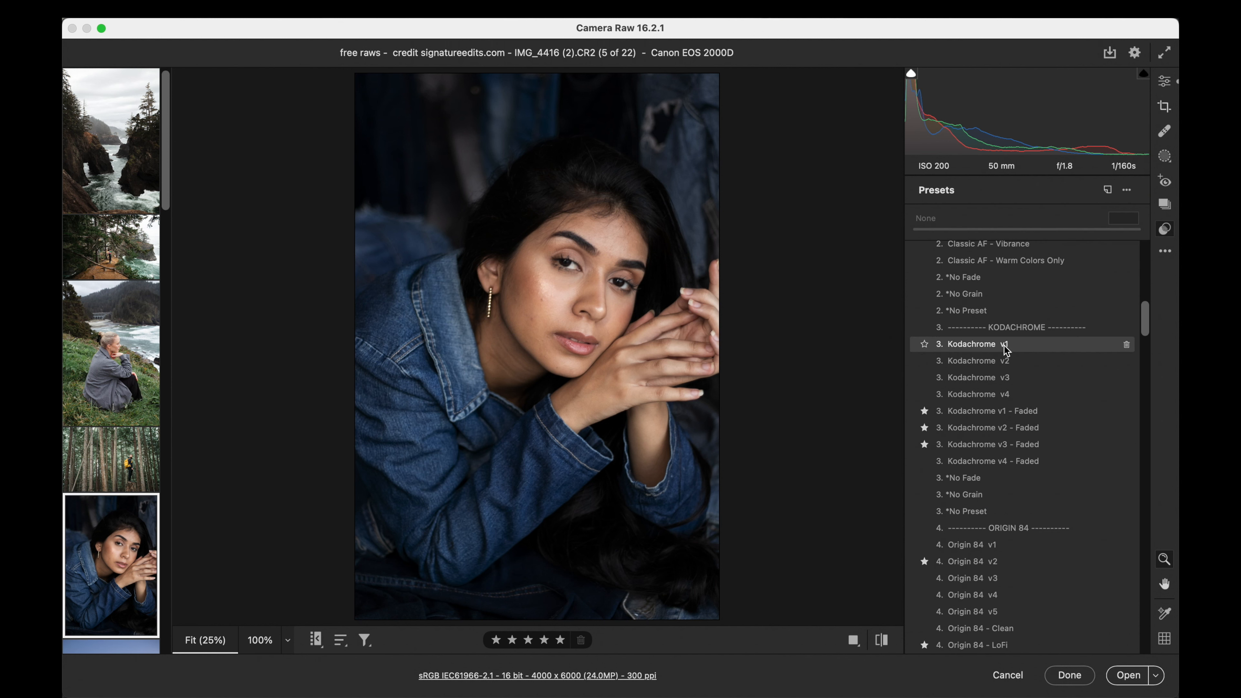
{"action": "scroll", "coordinate": [1005, 349], "scroll_direction": "up", "scroll_amount": 3}
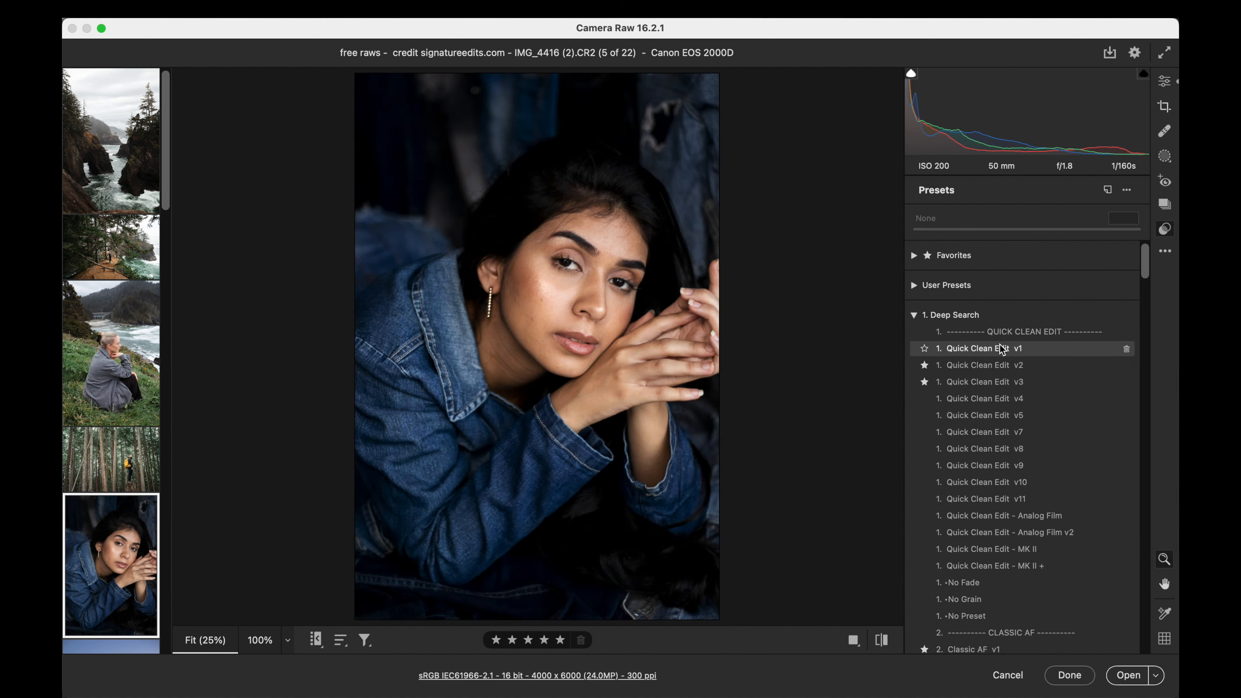
{"action": "left_click", "coordinate": [1001, 373]}
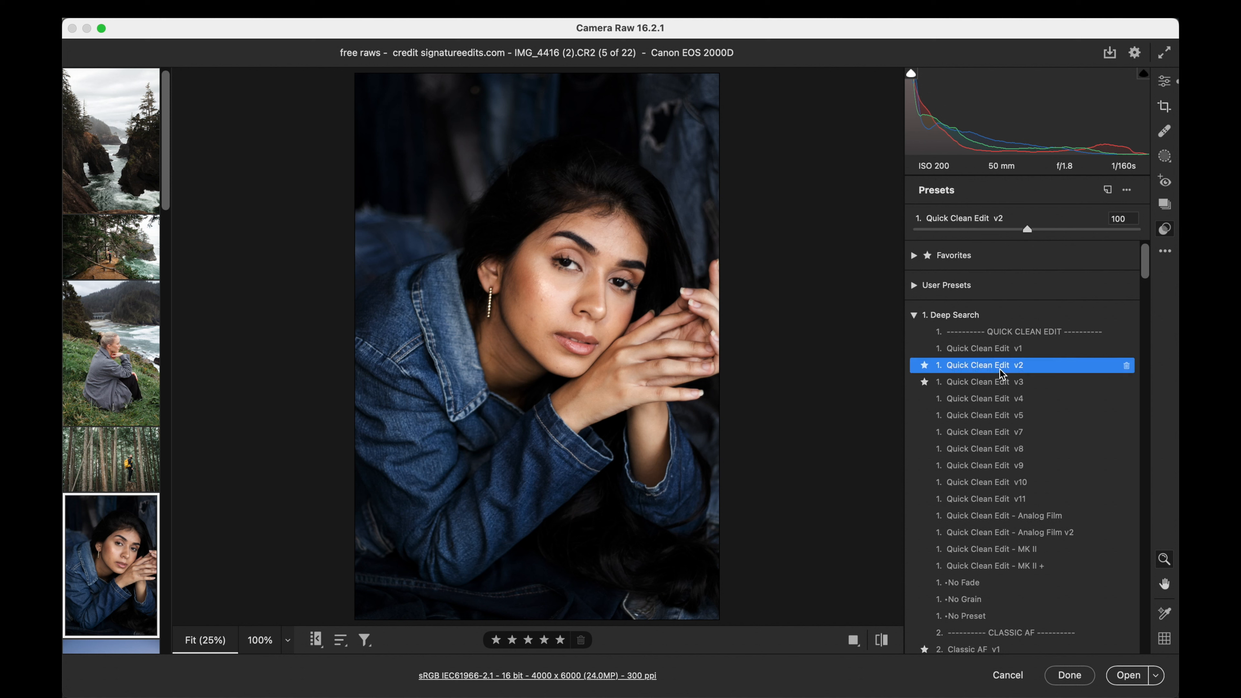
{"action": "left_click_drag", "start_coordinate": [915, 230], "coordinate": [1015, 231]}
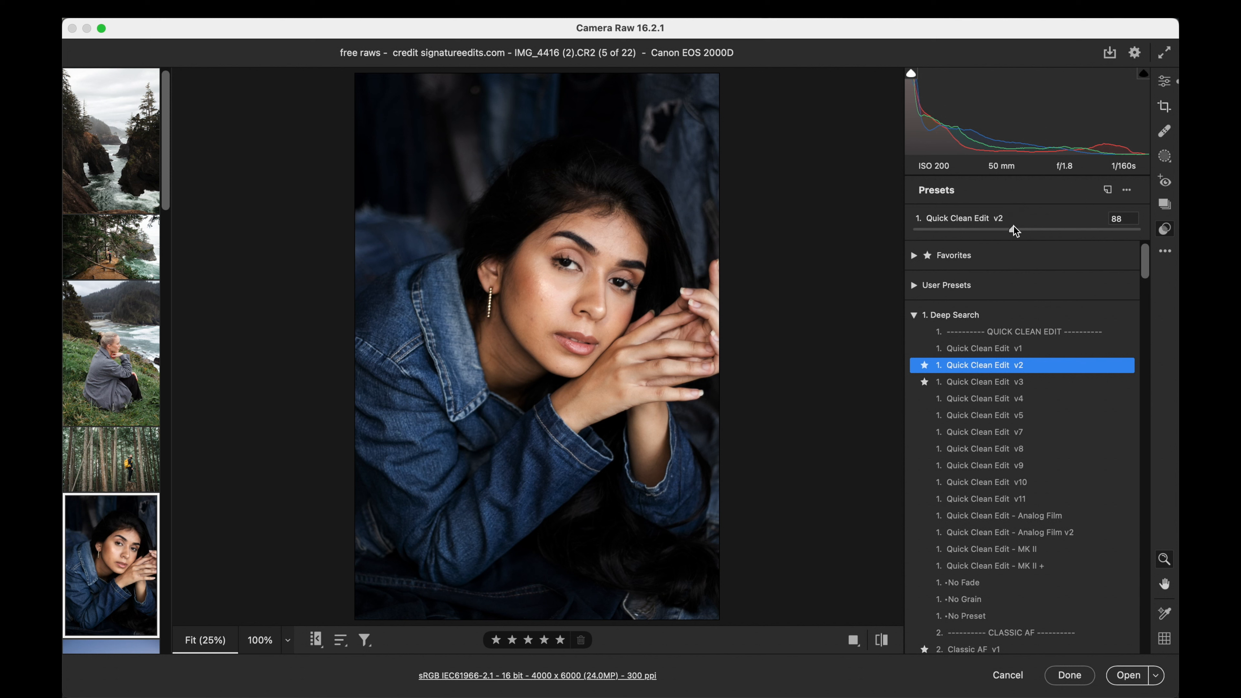
- Preview the Classic AF presets and try the 3. Kodachrome v3 preset on the denim portrait at amount 92
{"action": "scroll", "coordinate": [1020, 342], "scroll_direction": "down", "scroll_amount": 10}
{"action": "scroll", "coordinate": [1023, 348], "scroll_direction": "down", "scroll_amount": 1}
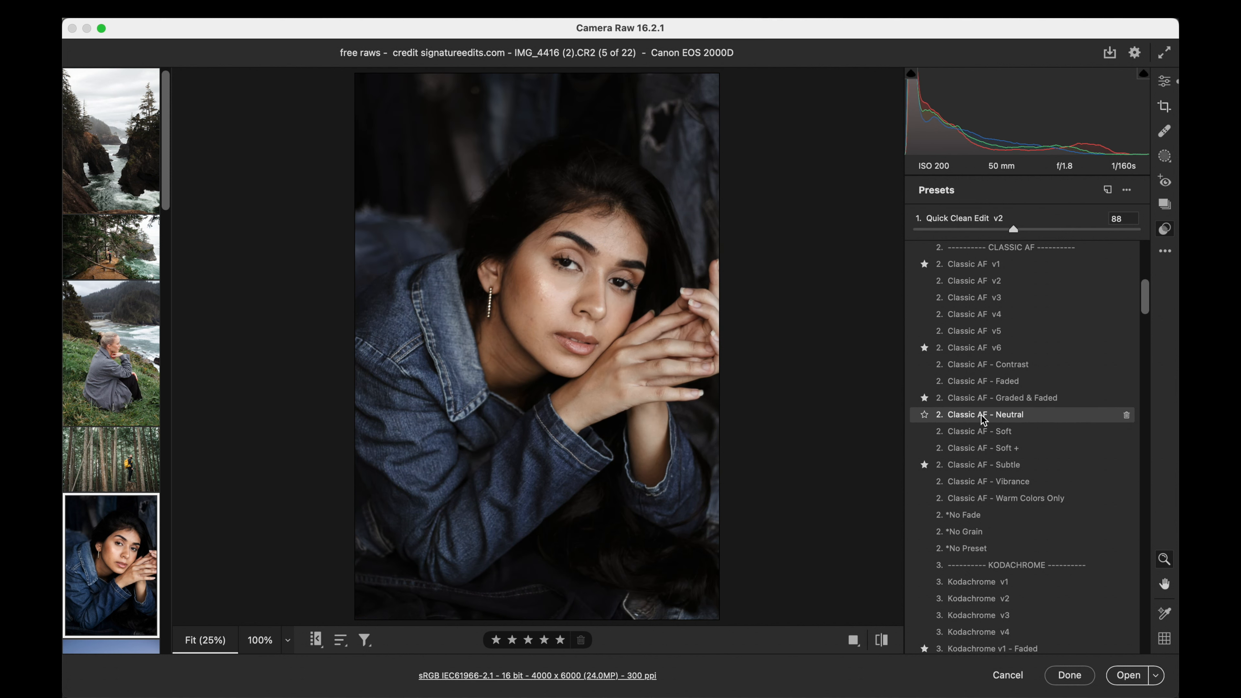
{"action": "scroll", "coordinate": [982, 512], "scroll_direction": "down", "scroll_amount": 1}
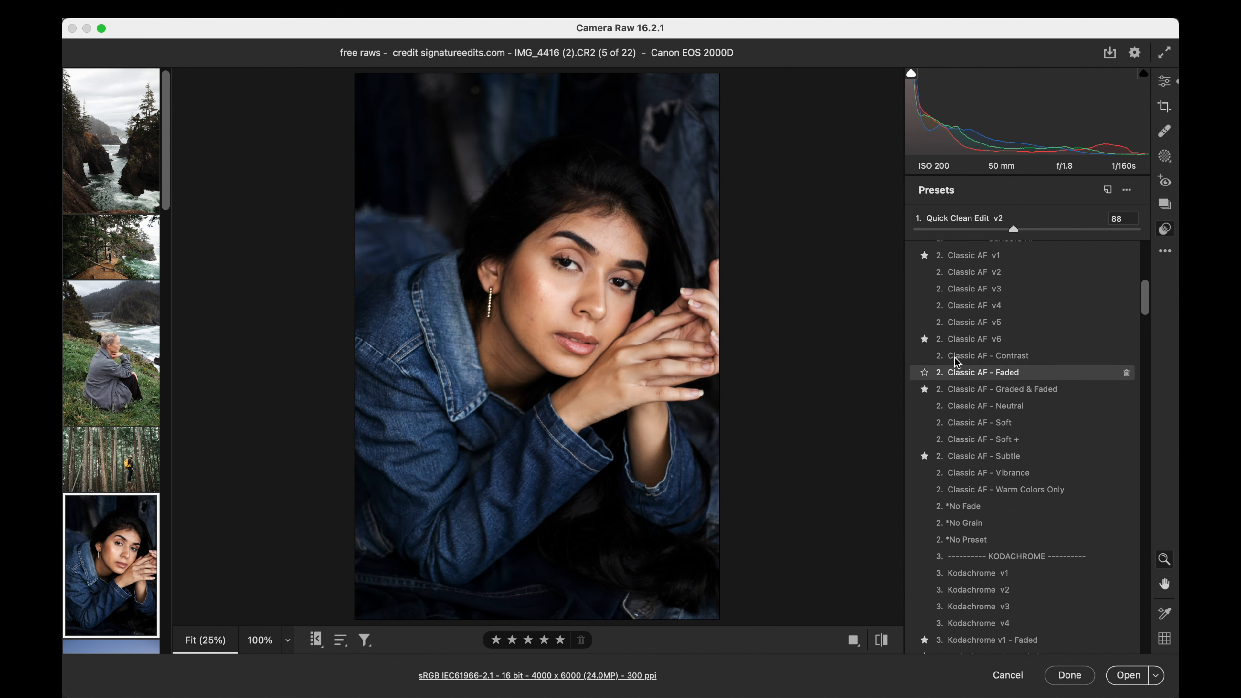
{"action": "scroll", "coordinate": [945, 507], "scroll_direction": "down", "scroll_amount": 10}
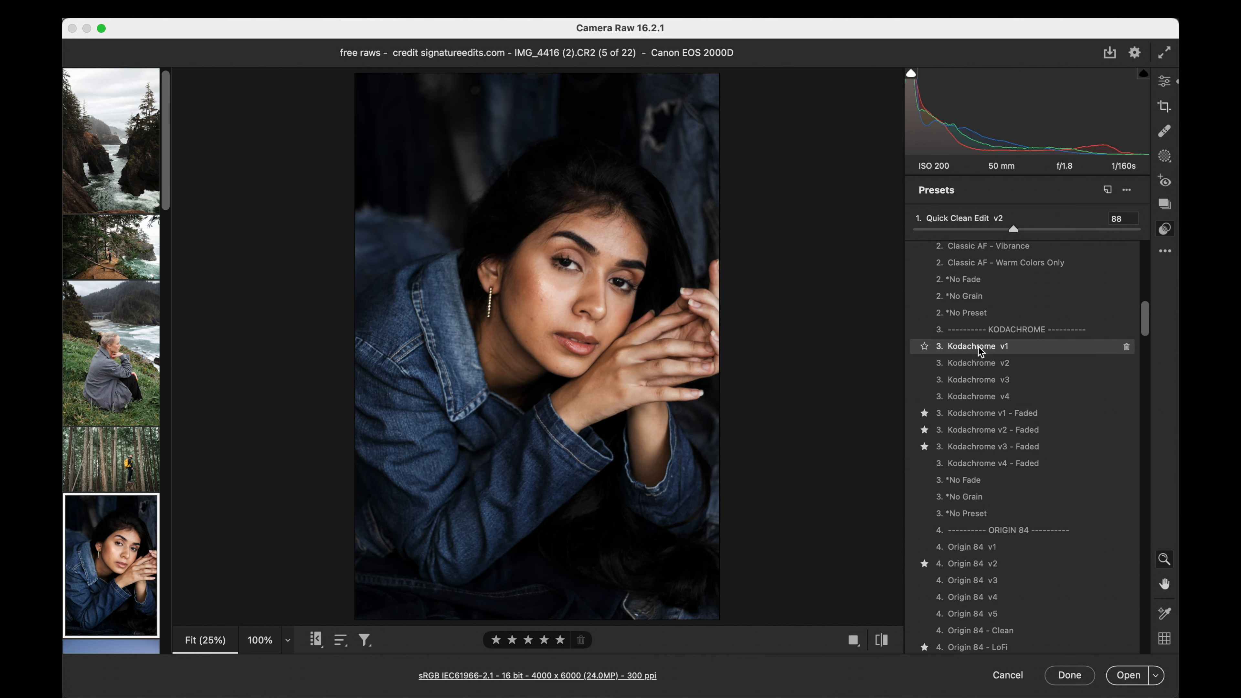
{"action": "left_click", "coordinate": [982, 387]}
{"action": "left_click_drag", "start_coordinate": [1027, 229], "coordinate": [1017, 229]}
- Apply the 4. Origin 84 v3 preset at amount 100 and add the Origin 84 No Fade preset
{"action": "scroll", "coordinate": [978, 364], "scroll_direction": "down", "scroll_amount": 8}
{"action": "scroll", "coordinate": [977, 364], "scroll_direction": "down", "scroll_amount": 3}
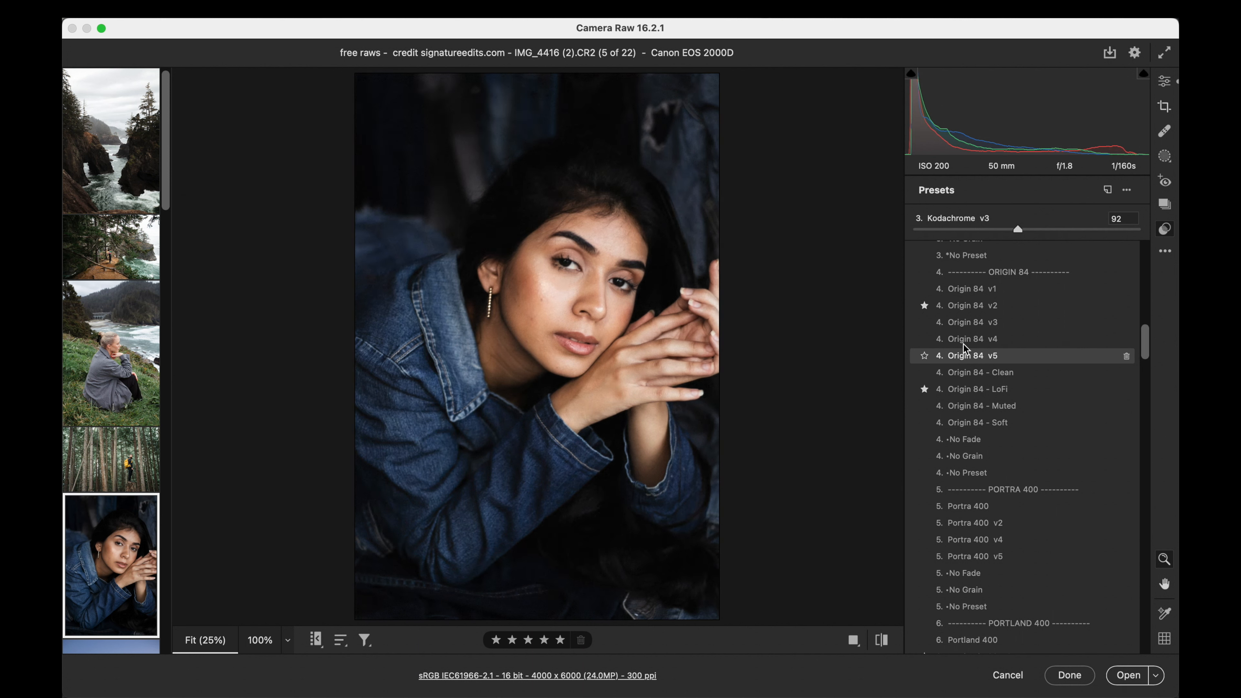
{"action": "left_click", "coordinate": [966, 326]}
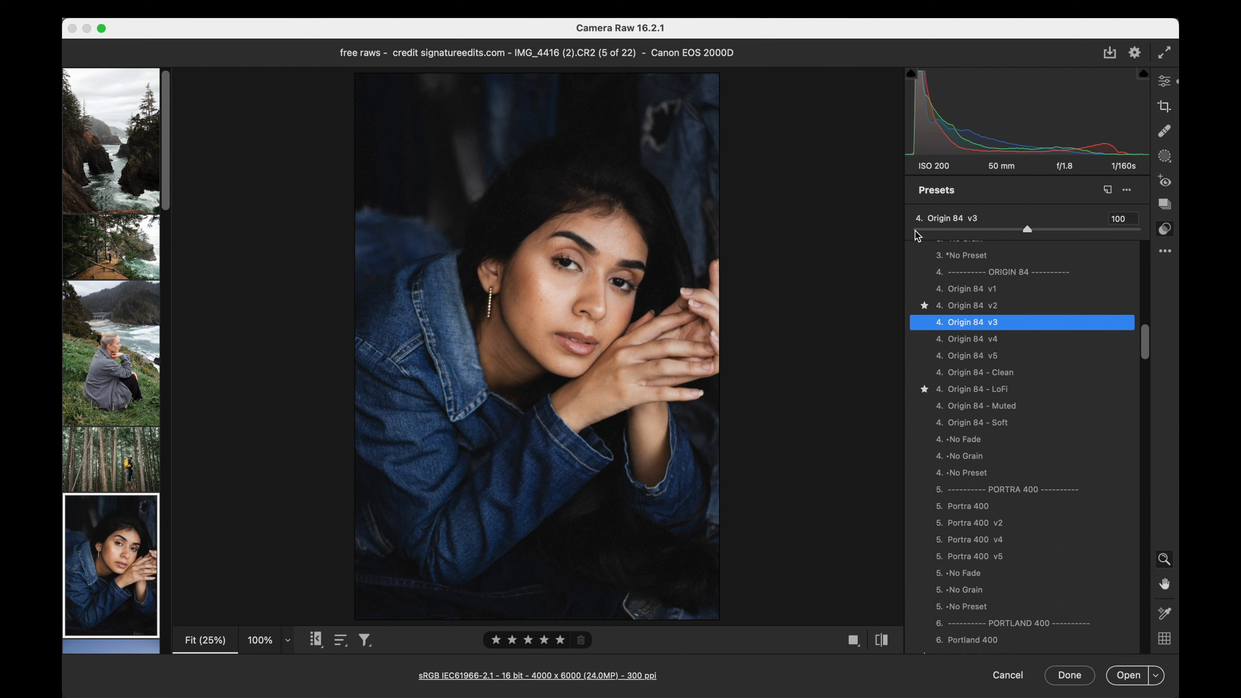
{"action": "left_click_drag", "start_coordinate": [916, 230], "coordinate": [1009, 230]}
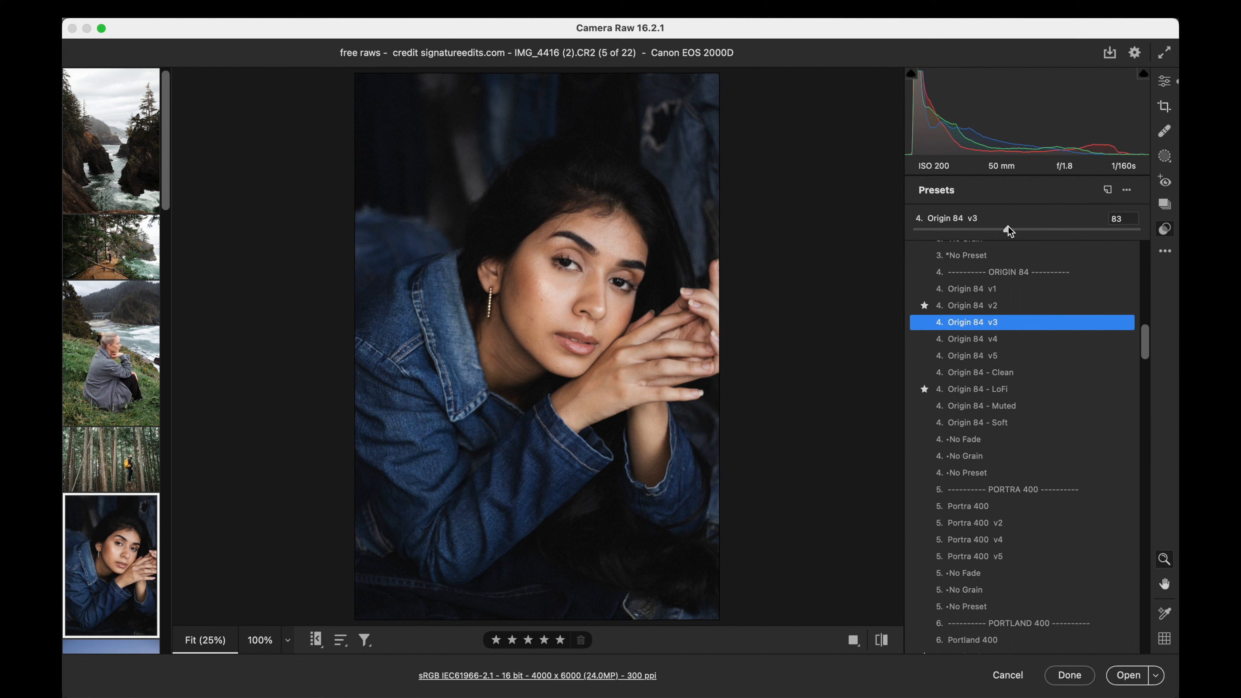
{"action": "left_click_drag", "start_coordinate": [1008, 230], "coordinate": [1019, 230]}
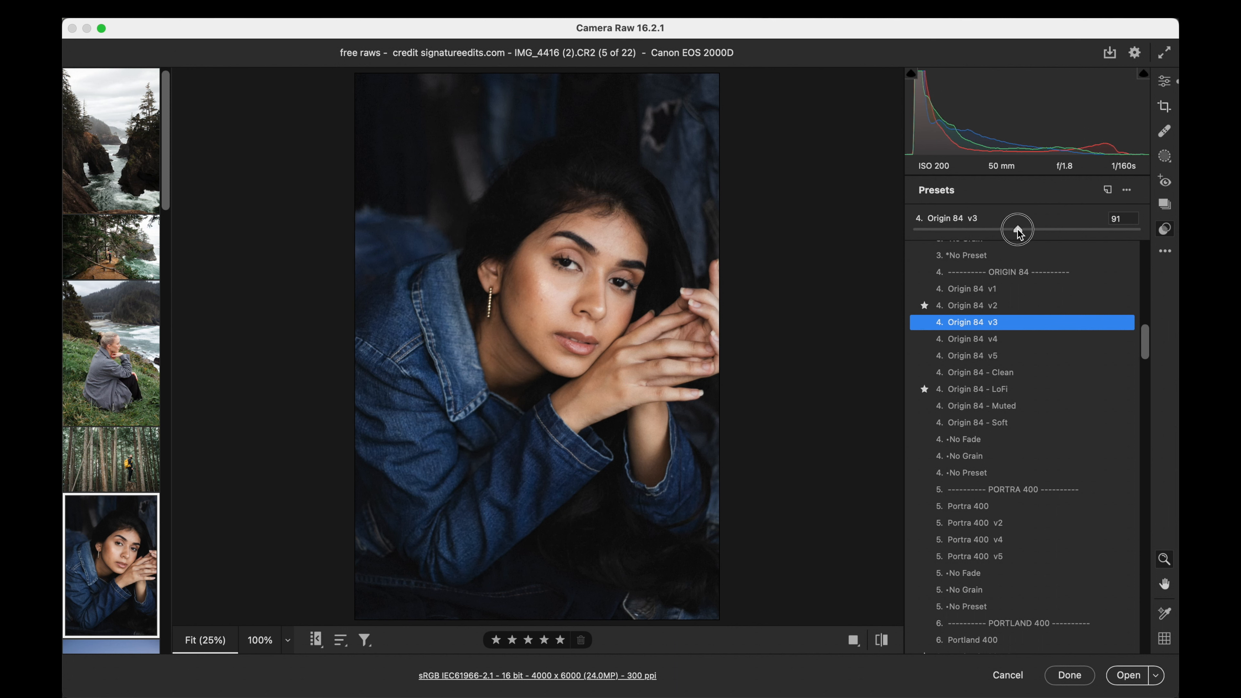
{"action": "double_click", "coordinate": [1017, 229]}
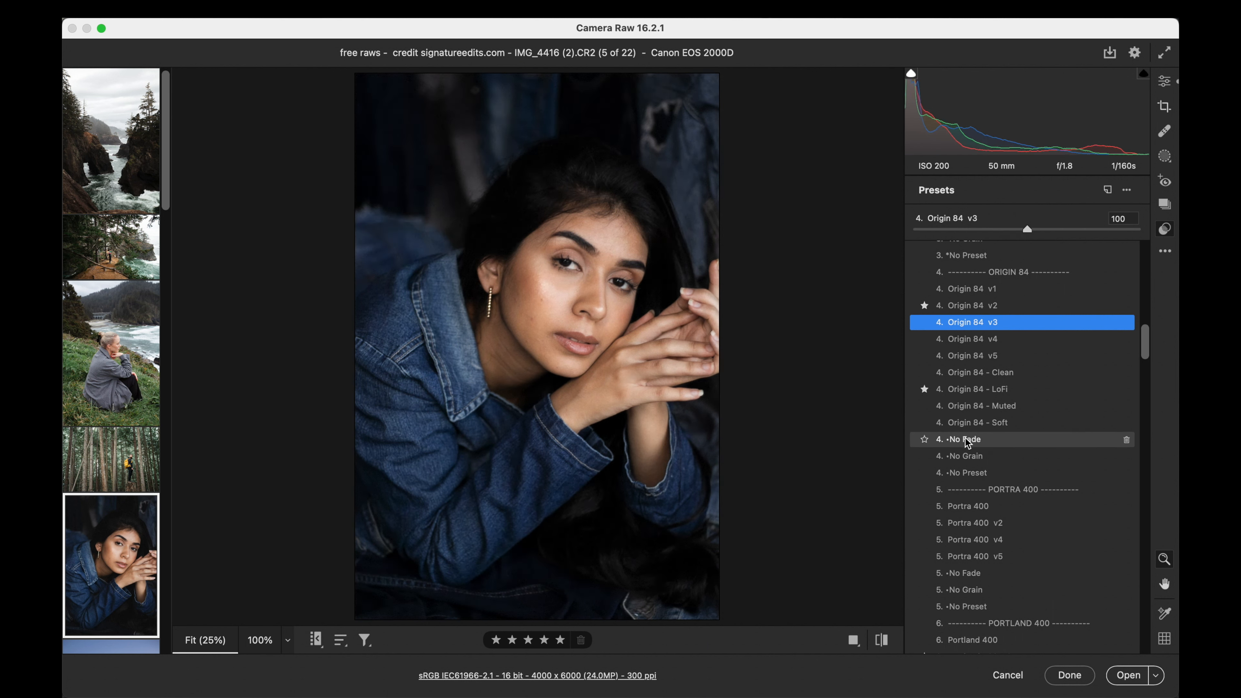
{"action": "left_click", "coordinate": [966, 437]}
- Add the 10c. Tone - Fade preset to the denim portrait at amount 35
{"action": "scroll", "coordinate": [965, 438], "scroll_direction": "down", "scroll_amount": 5}
{"action": "scroll", "coordinate": [966, 439], "scroll_direction": "down", "scroll_amount": 20}
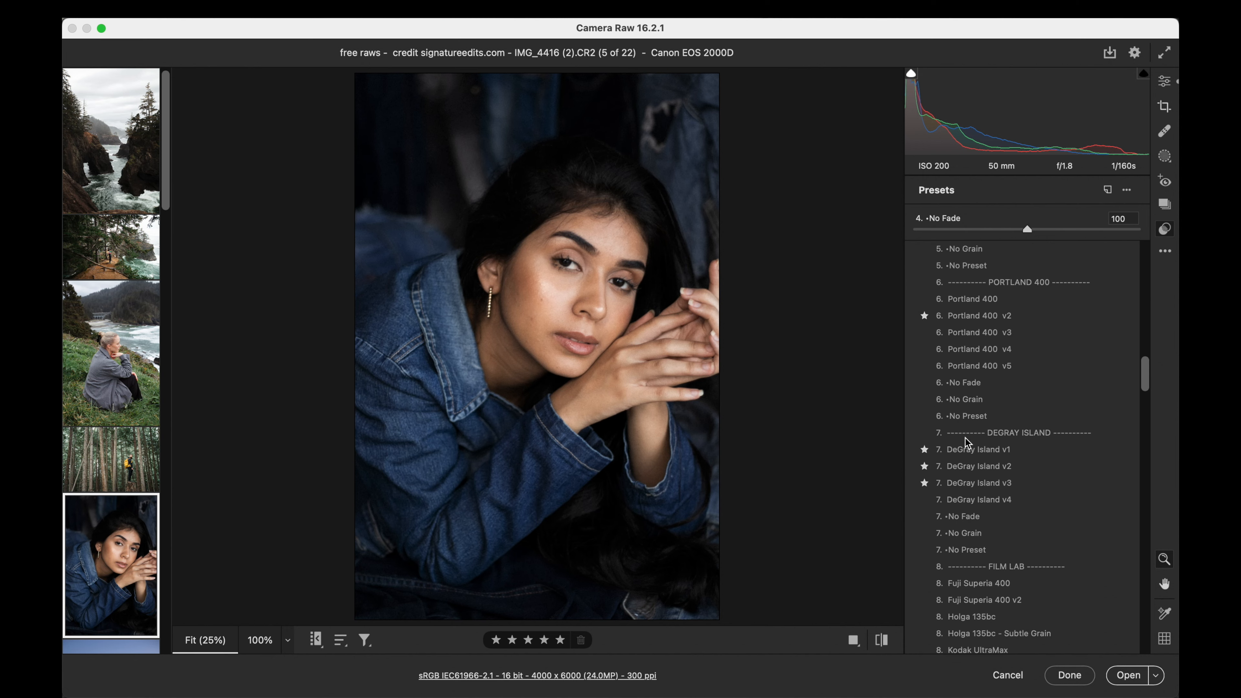
{"action": "scroll", "coordinate": [968, 440], "scroll_direction": "down", "scroll_amount": 4}
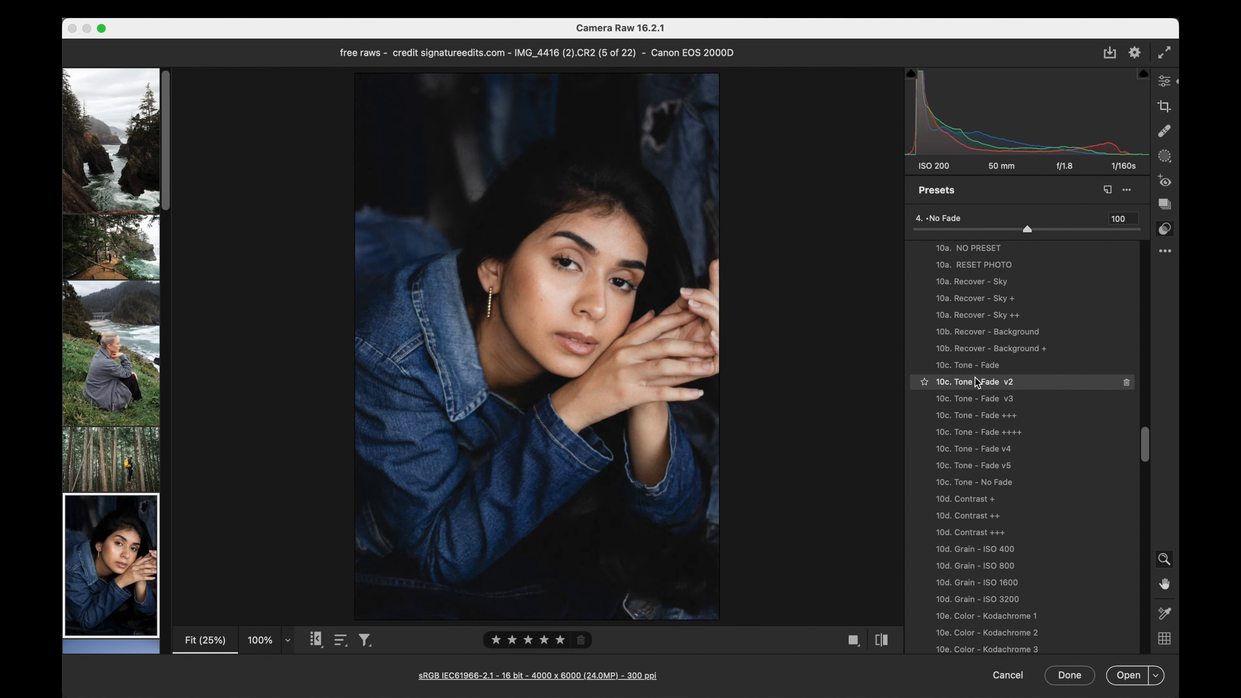
{"action": "left_click", "coordinate": [976, 365]}
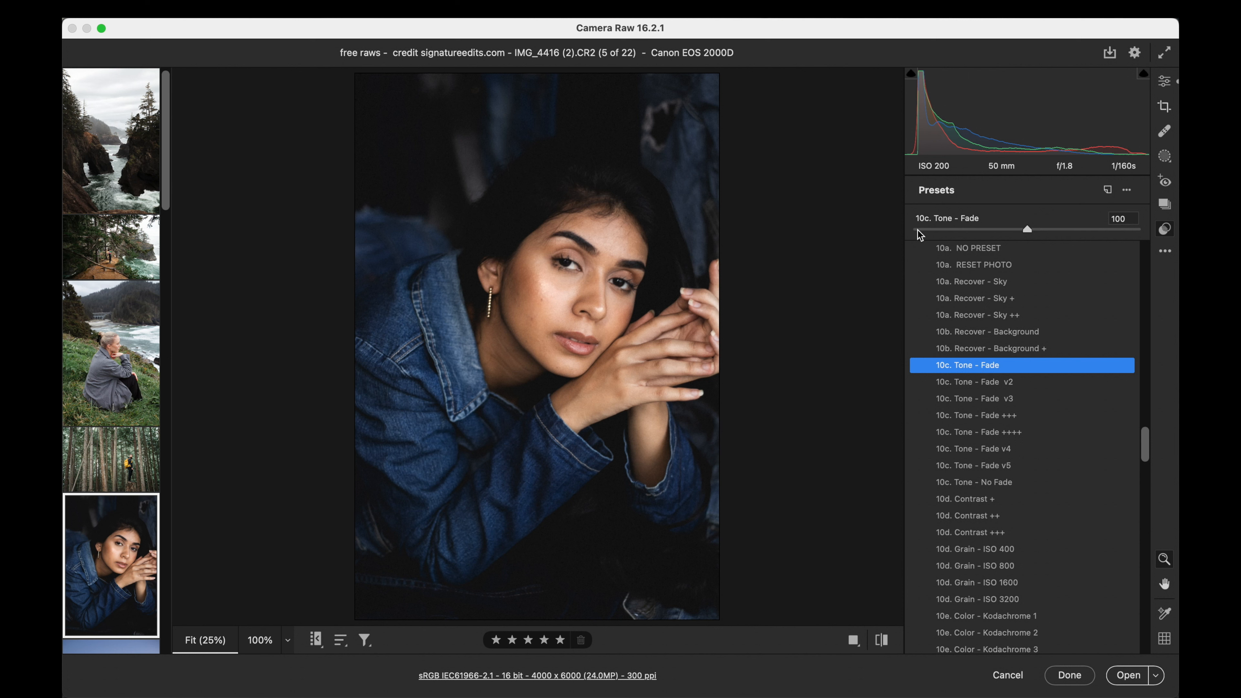
{"action": "left_click_drag", "start_coordinate": [917, 229], "coordinate": [953, 231]}
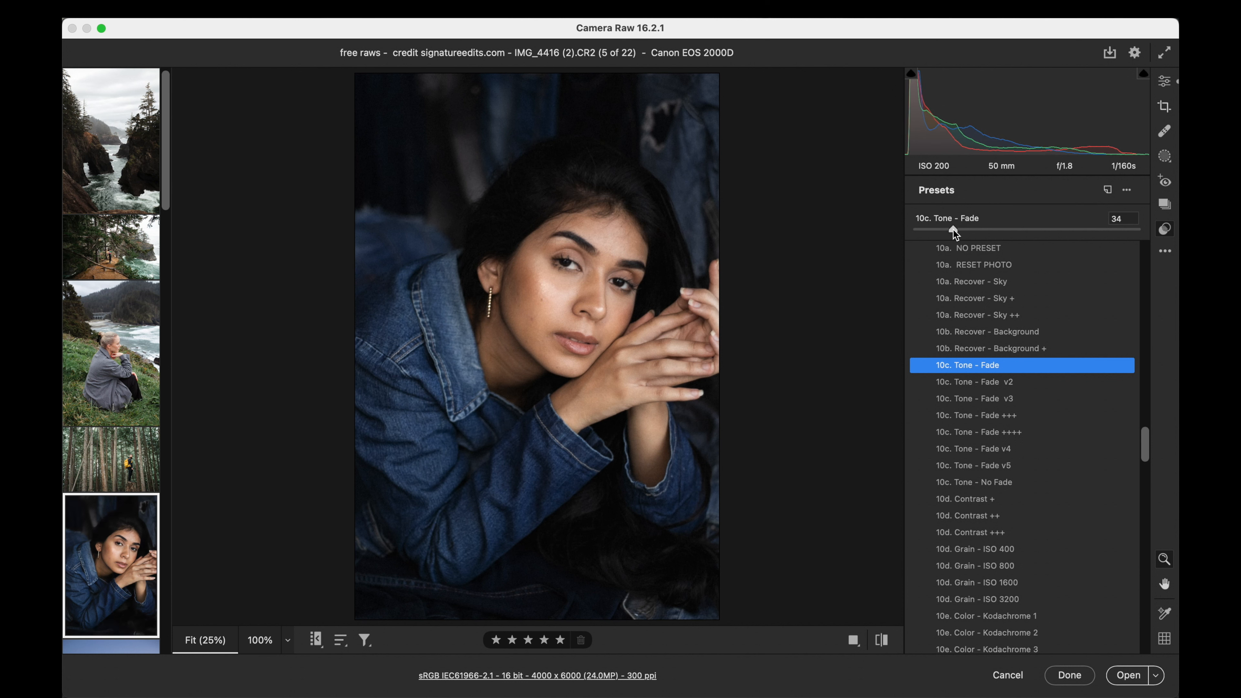
- Set the denim portrait's contrast to +31 and shadows to +44
{"action": "left_click", "coordinate": [1164, 80]}
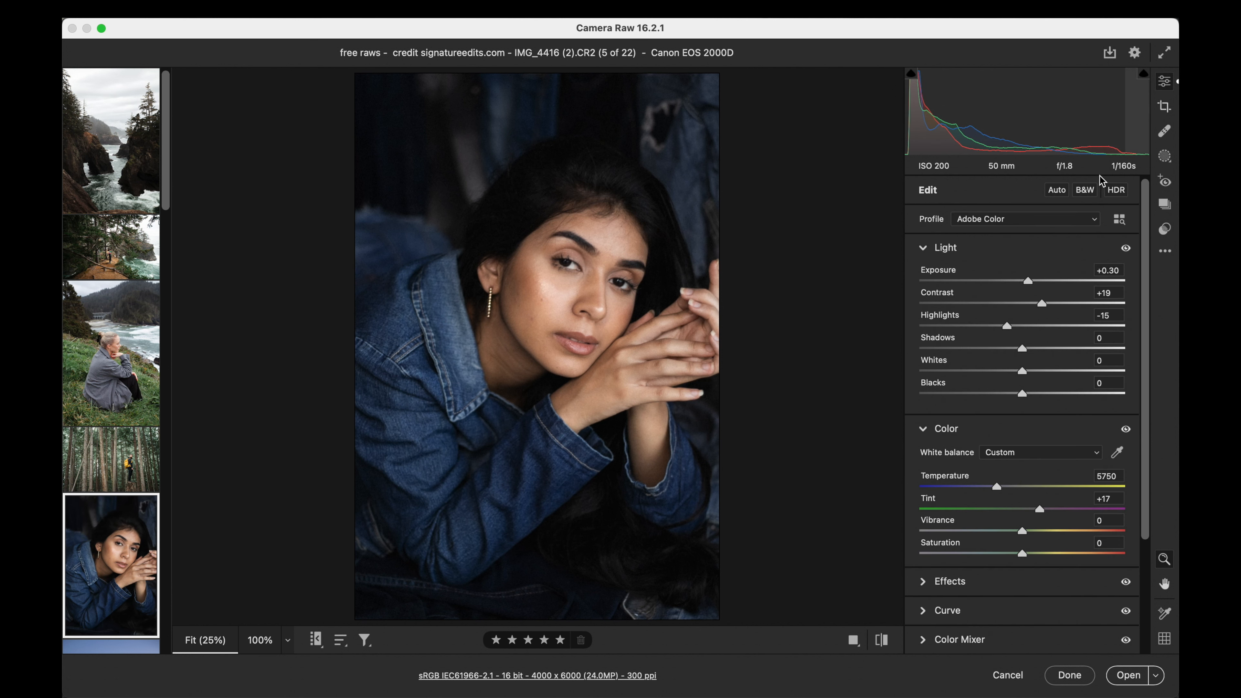
{"action": "mouse_move", "coordinate": [1045, 304]}
{"action": "left_mouse_down"}
{"action": "mouse_move", "coordinate": [1006, 305]}
{"action": "mouse_move", "coordinate": [1054, 305]}
{"action": "left_mouse_up"}
{"action": "left_click_drag", "start_coordinate": [1022, 346], "coordinate": [1070, 349]}
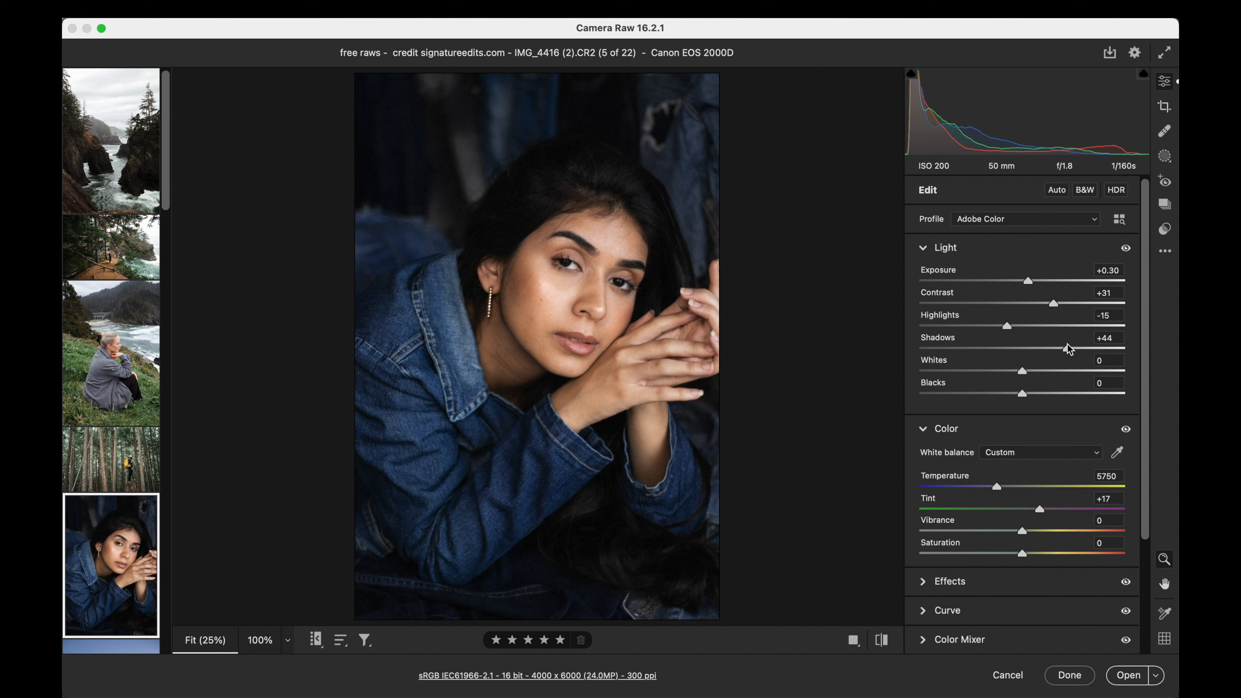
- Add the 10d. Grain - ISO 800 preset, inspect the grain on the face up close and set its amount to 77
{"action": "left_click", "coordinate": [1165, 229]}
{"action": "scroll", "coordinate": [1020, 450], "scroll_direction": "down", "scroll_amount": 1}
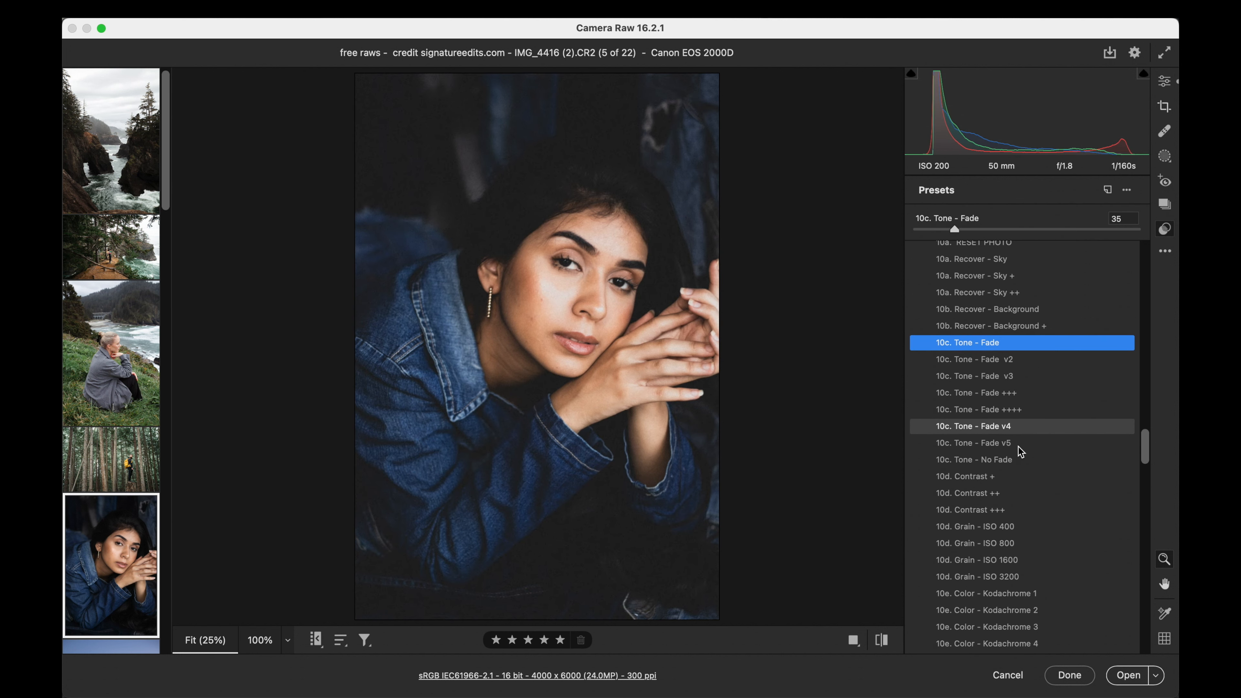
{"action": "scroll", "coordinate": [1019, 446], "scroll_direction": "down", "scroll_amount": 2}
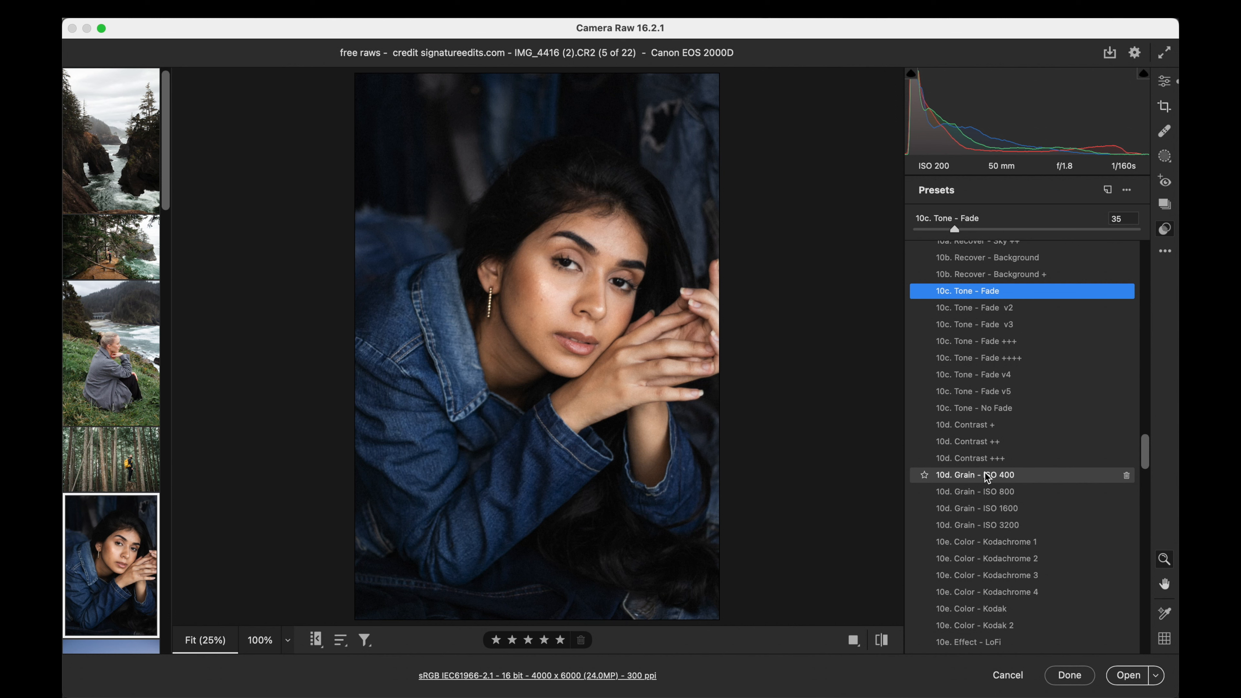
{"action": "left_click", "coordinate": [973, 490]}
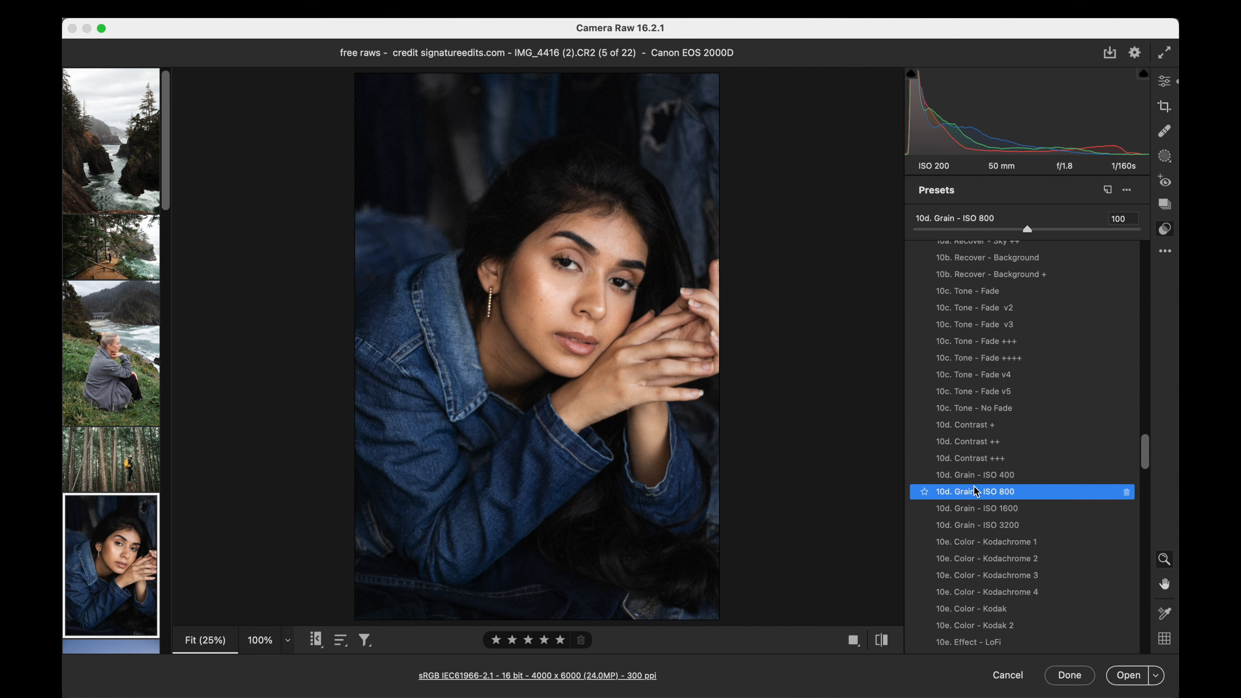
{"action": "left_click", "coordinate": [573, 296]}
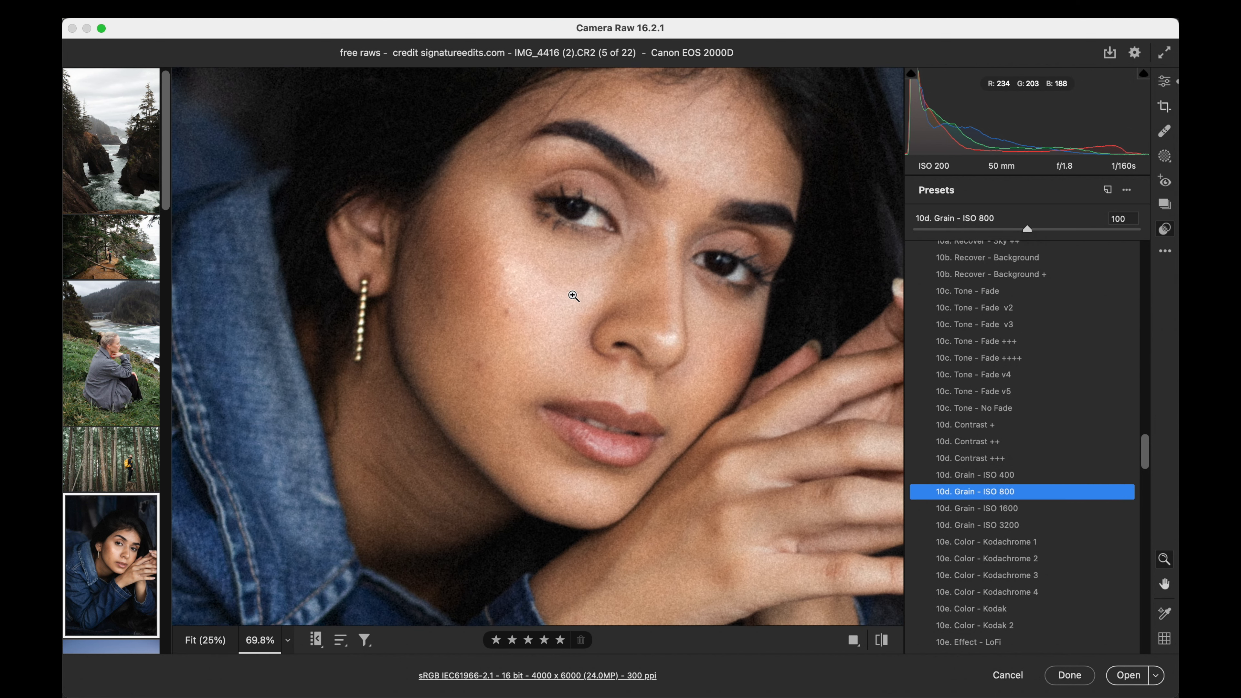
{"action": "scroll", "coordinate": [573, 296], "scroll_direction": "down", "scroll_amount": 5}
{"action": "scroll", "coordinate": [573, 295], "scroll_direction": "down", "scroll_amount": 2}
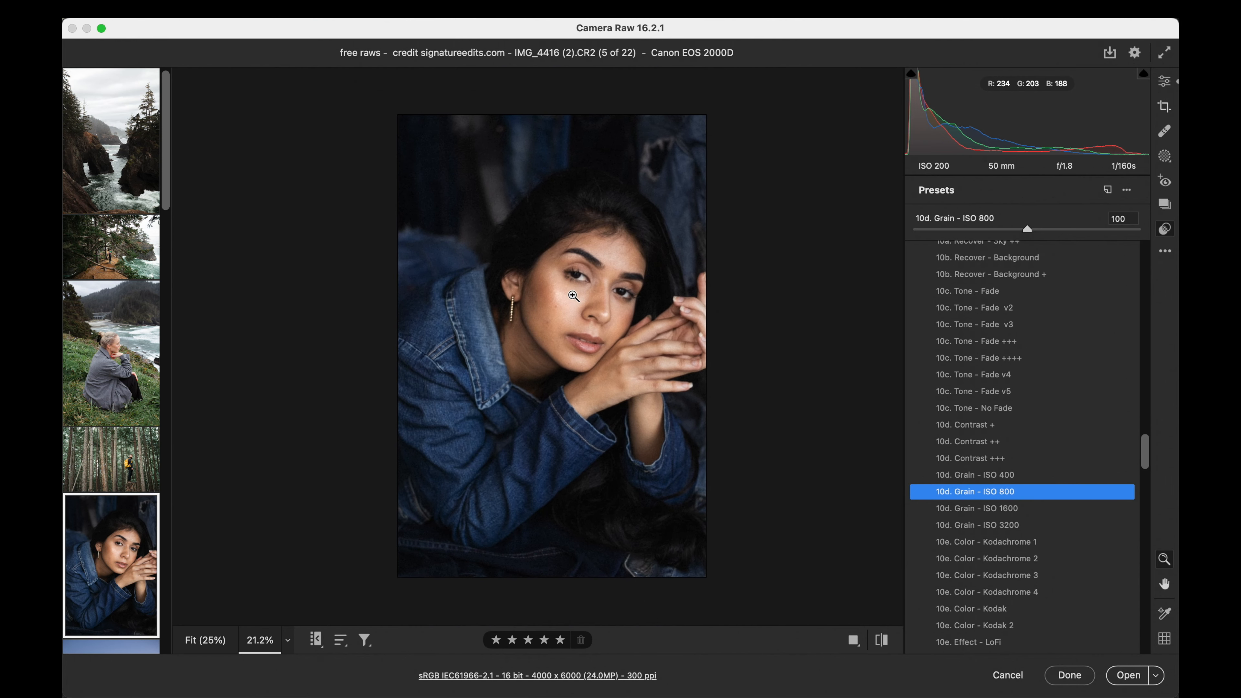
{"action": "scroll", "coordinate": [573, 295], "scroll_direction": "up", "scroll_amount": 1}
{"action": "scroll", "coordinate": [573, 296], "scroll_direction": "up", "scroll_amount": 1}
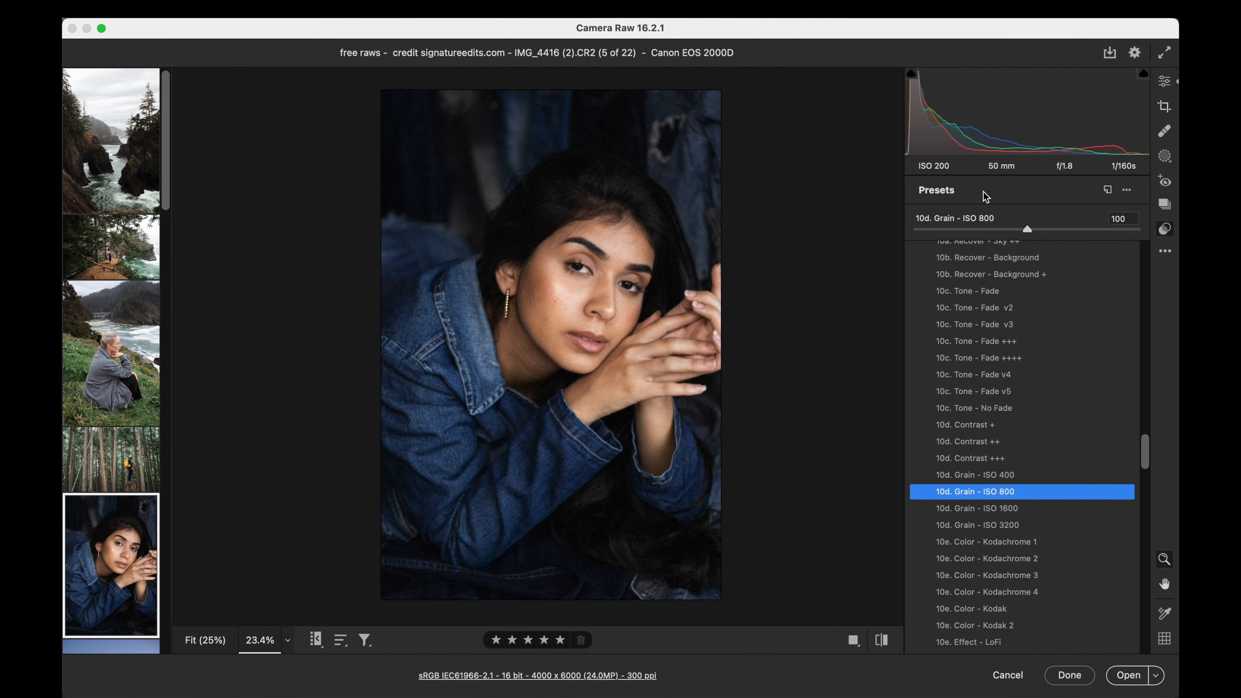
{"action": "left_click_drag", "start_coordinate": [1029, 230], "coordinate": [1001, 231]}
- Reduce the denim portrait's contrast to +16 and return to the preset list
{"action": "left_click", "coordinate": [1166, 81]}
{"action": "left_click_drag", "start_coordinate": [1055, 302], "coordinate": [1041, 306]}
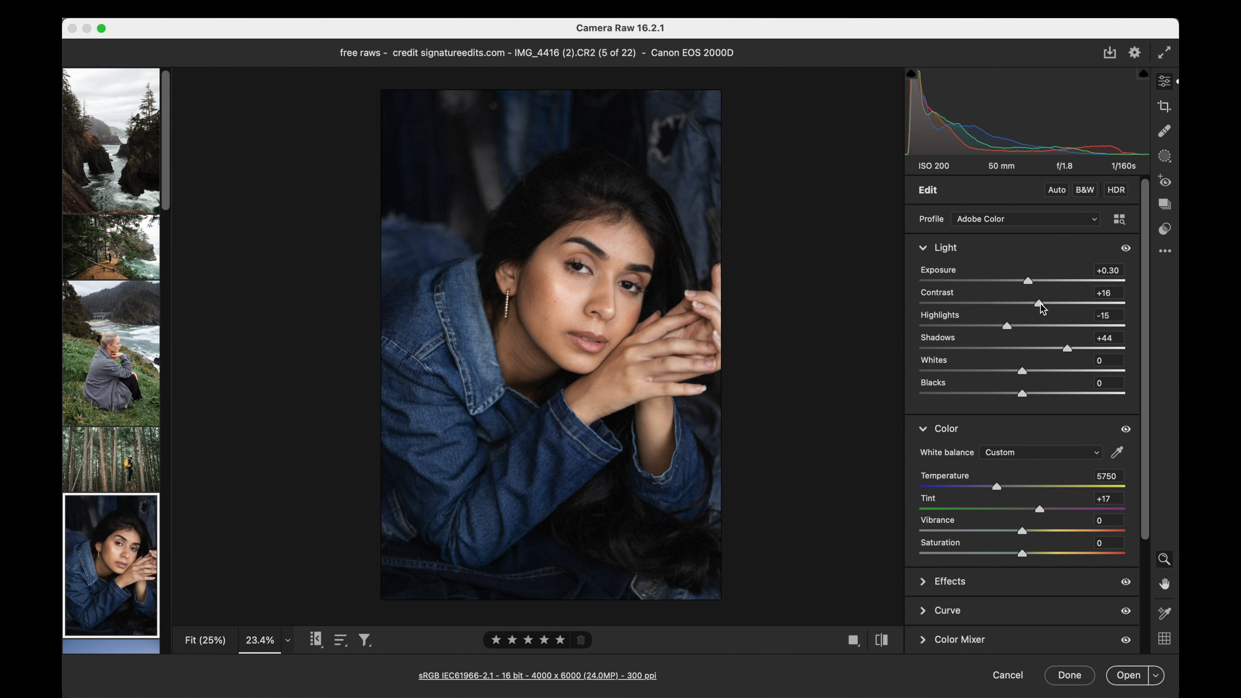
{"action": "left_click", "coordinate": [1166, 229]}
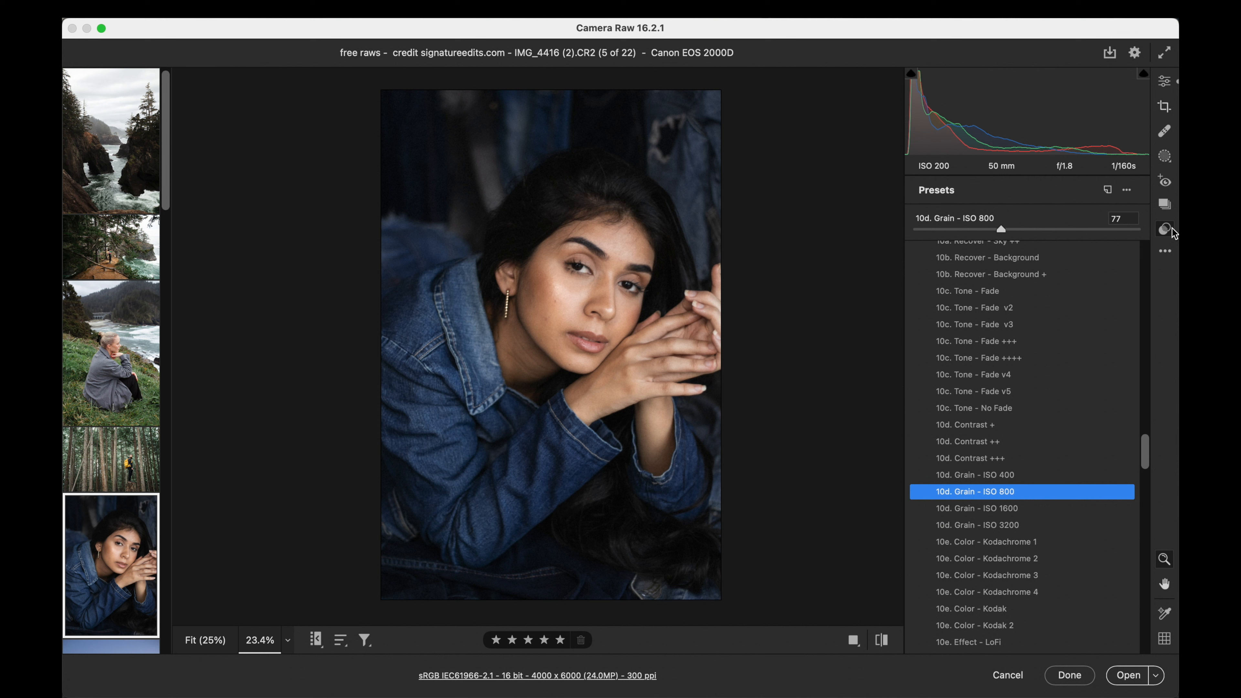
- Set the denim portrait's blacks to -16 and contrast to +11
{"action": "scroll", "coordinate": [1038, 389], "scroll_direction": "up", "scroll_amount": 6}
{"action": "scroll", "coordinate": [1037, 383], "scroll_direction": "up", "scroll_amount": 1}
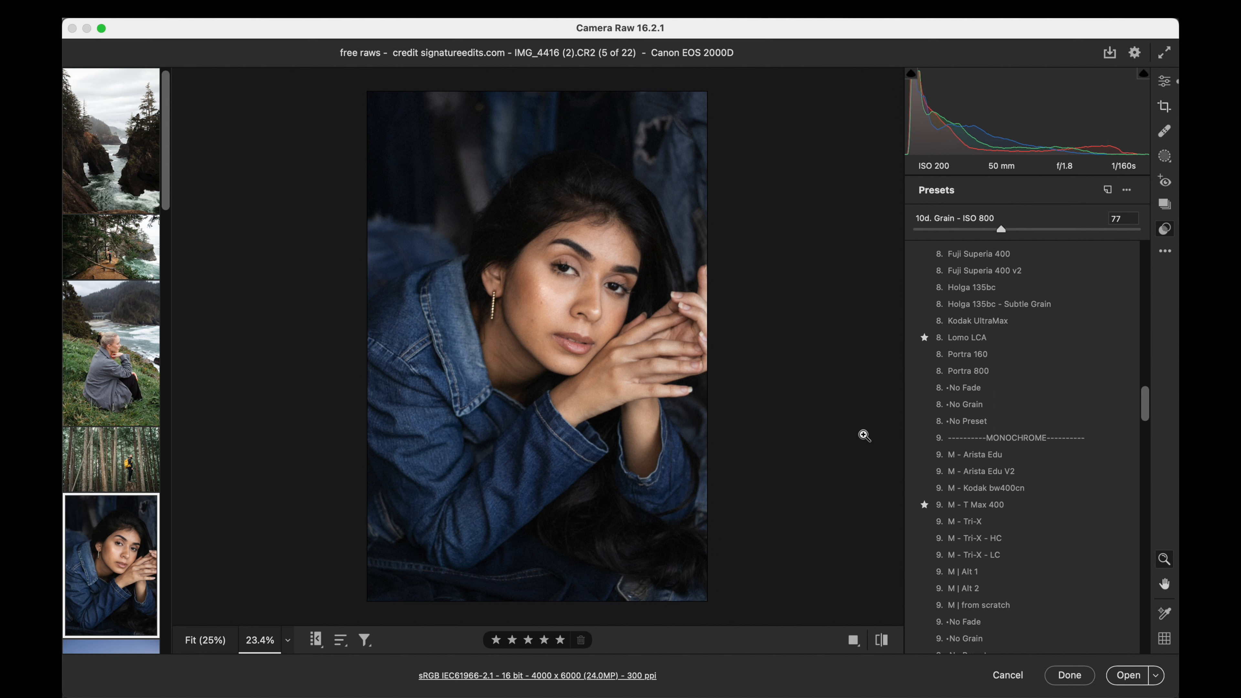
{"action": "left_click", "coordinate": [1165, 81]}
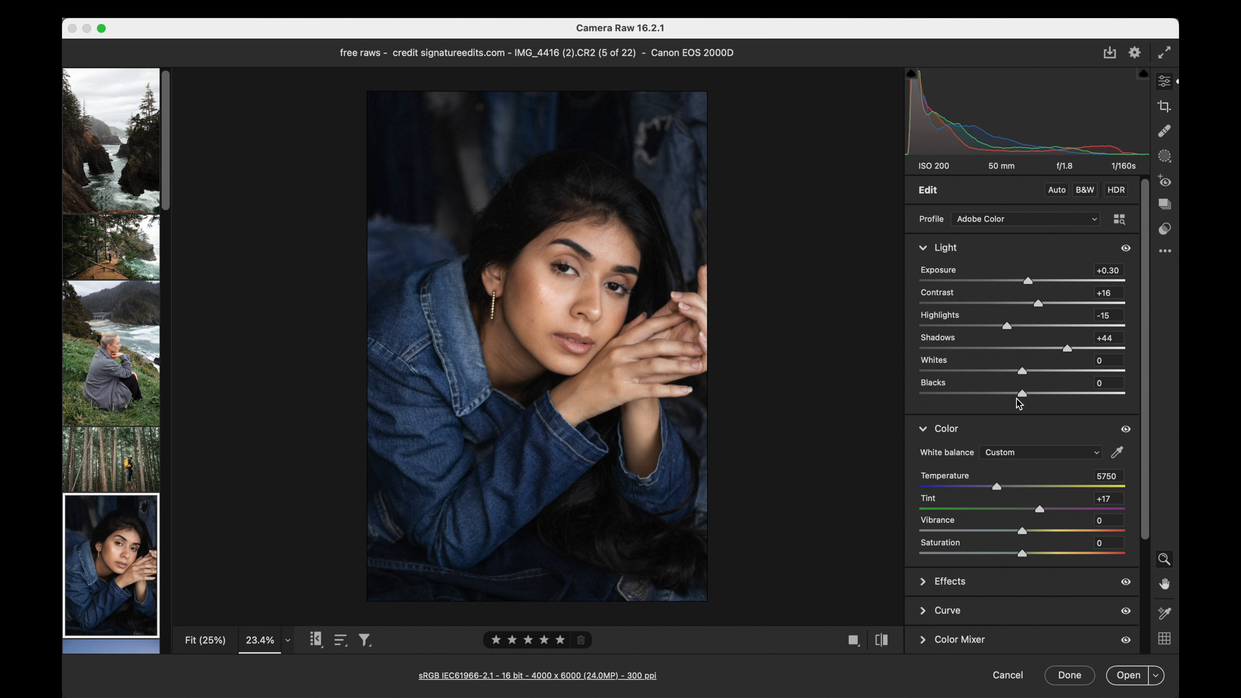
{"action": "left_click_drag", "start_coordinate": [1022, 393], "coordinate": [1005, 396]}
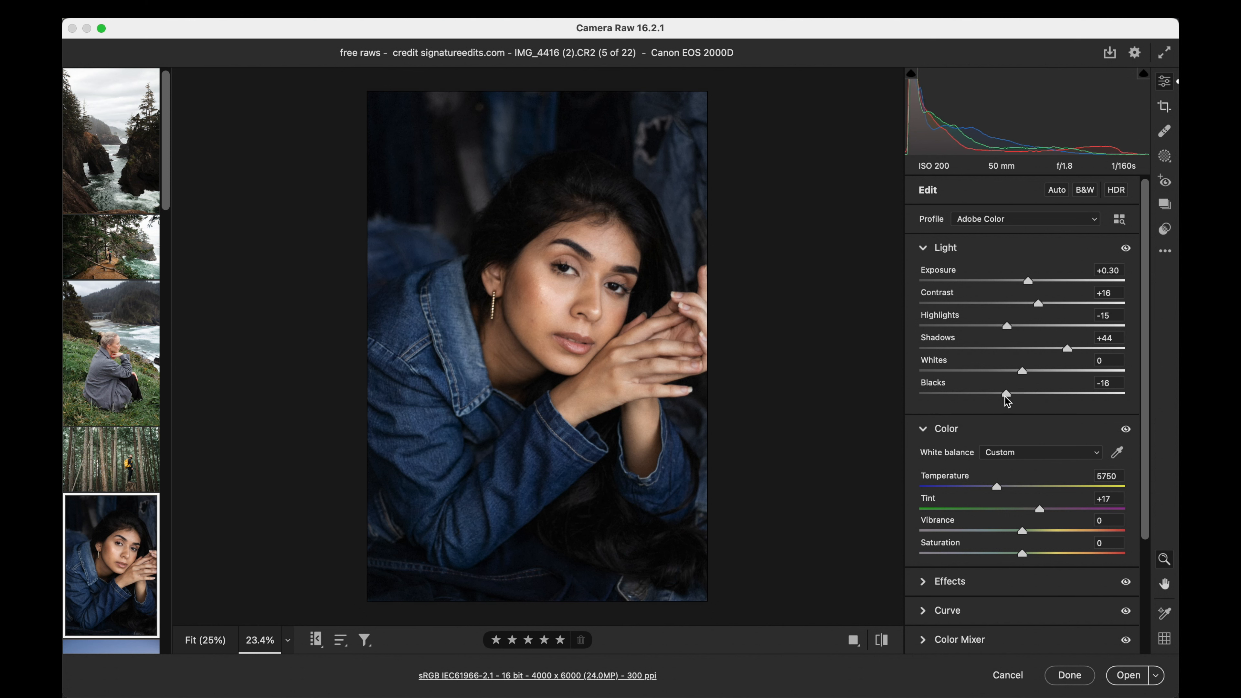
{"action": "left_click_drag", "start_coordinate": [1038, 303], "coordinate": [1036, 307]}
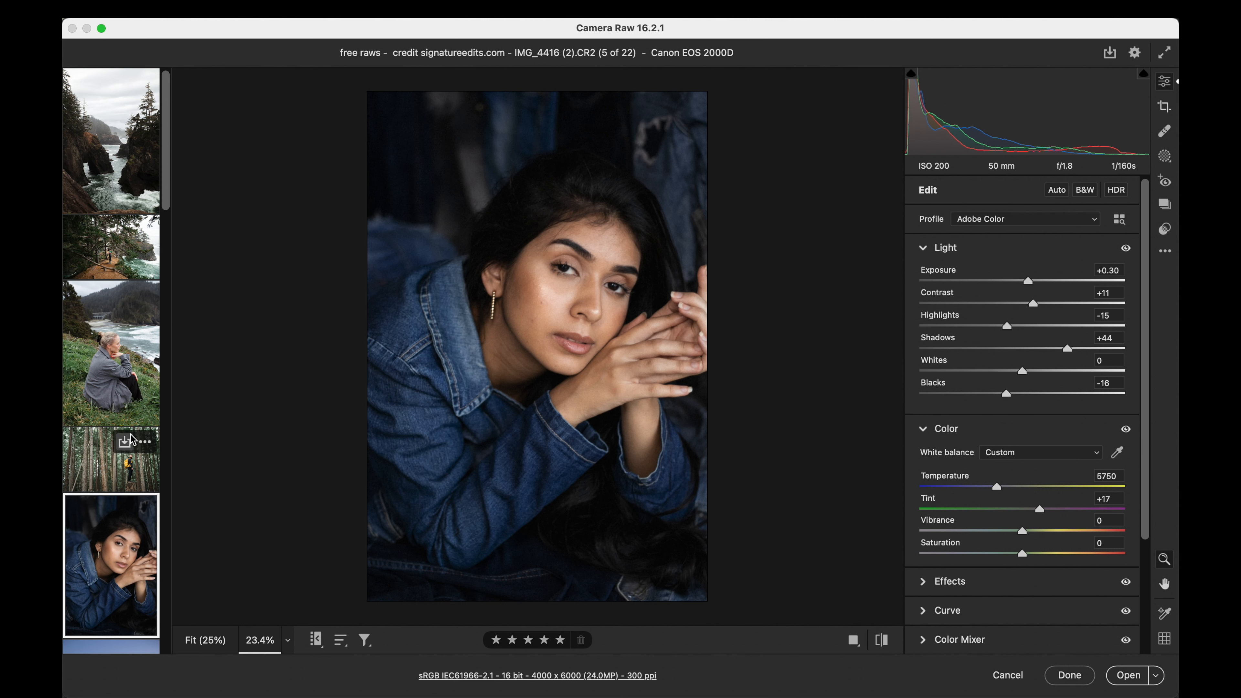
- Open the dusk beach photo _X1F1814.RAF and raise its exposure to +1.90
{"action": "scroll", "coordinate": [135, 440], "scroll_direction": "down", "scroll_amount": 5}
{"action": "left_click", "coordinate": [120, 461]}
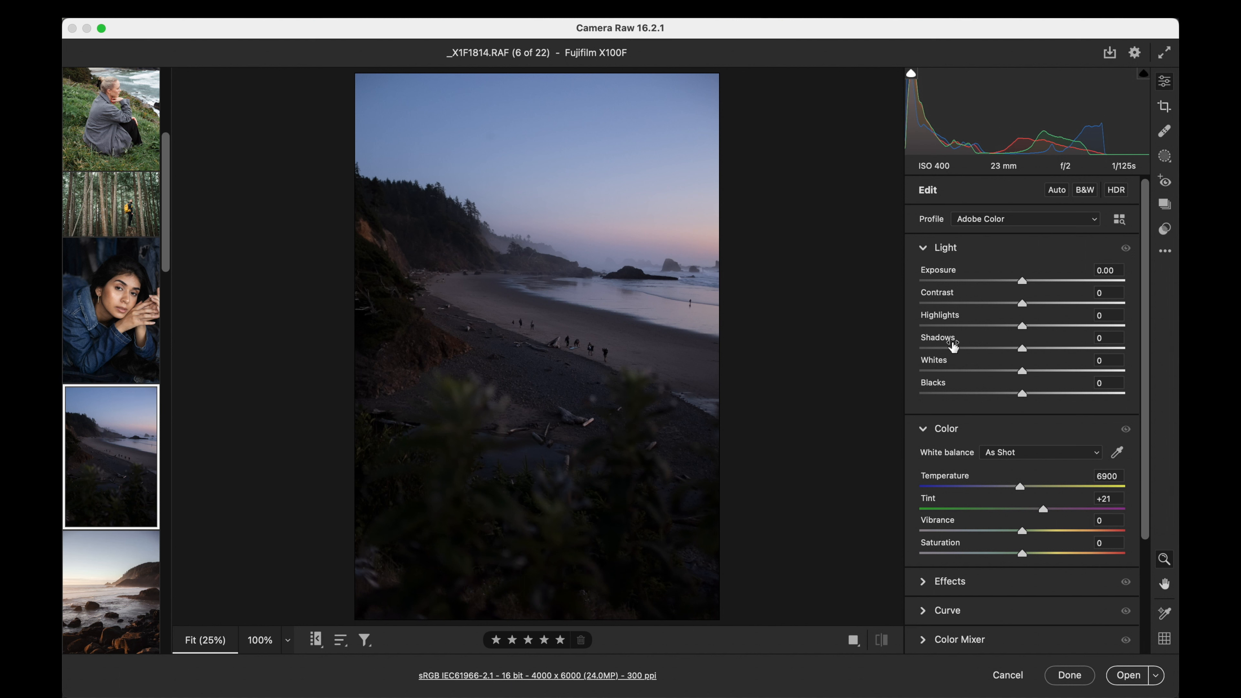
{"action": "left_click", "coordinate": [1106, 283]}
{"action": "left_click_drag", "start_coordinate": [1106, 284], "coordinate": [1045, 289]}
{"action": "left_click_drag", "start_coordinate": [1051, 290], "coordinate": [1059, 288]}
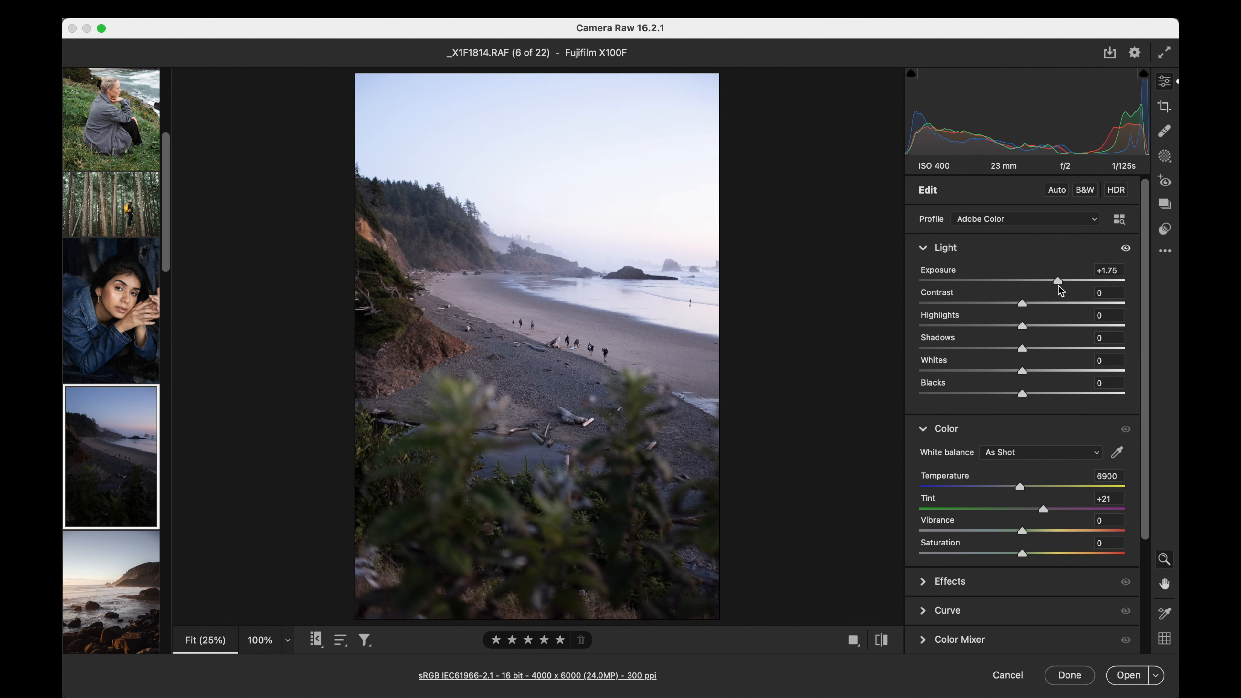
{"action": "left_click_drag", "start_coordinate": [1020, 487], "coordinate": [1023, 489]}
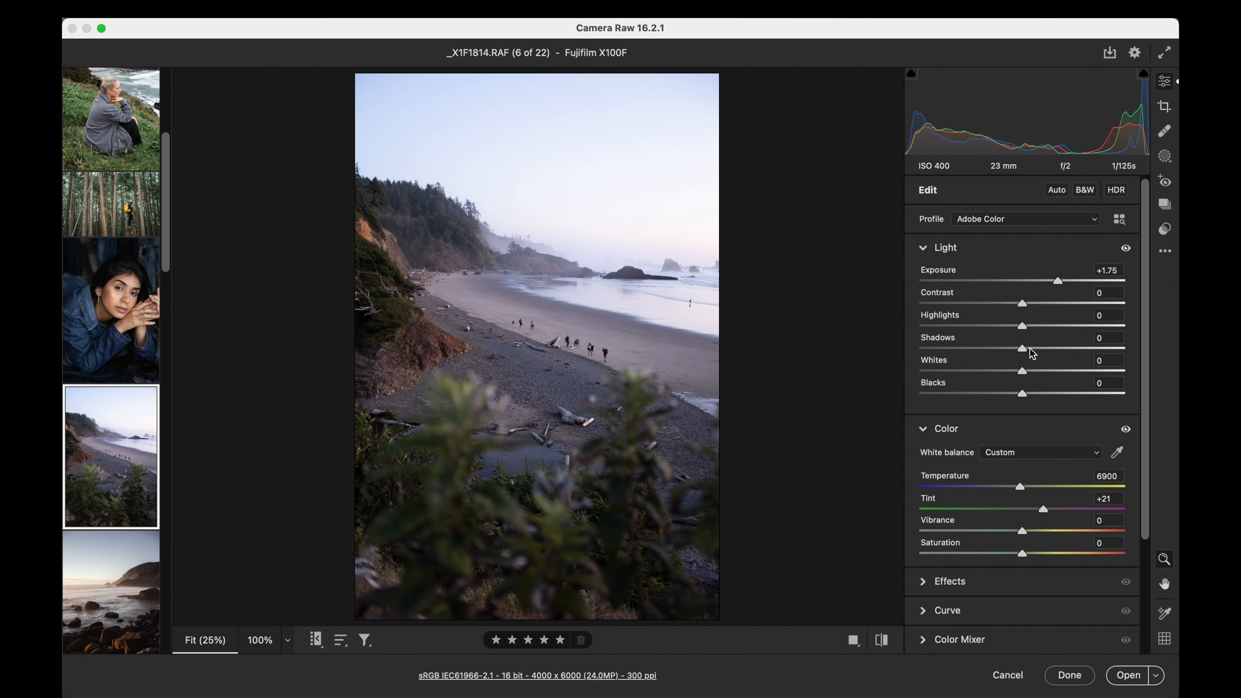
{"action": "left_click_drag", "start_coordinate": [1023, 303], "coordinate": [1060, 281]}
- Apply the 10a. Recover - Sky + preset to the beach photo at amount 91
{"action": "left_click", "coordinate": [1165, 230]}
{"action": "scroll", "coordinate": [978, 508], "scroll_direction": "down", "scroll_amount": 10}
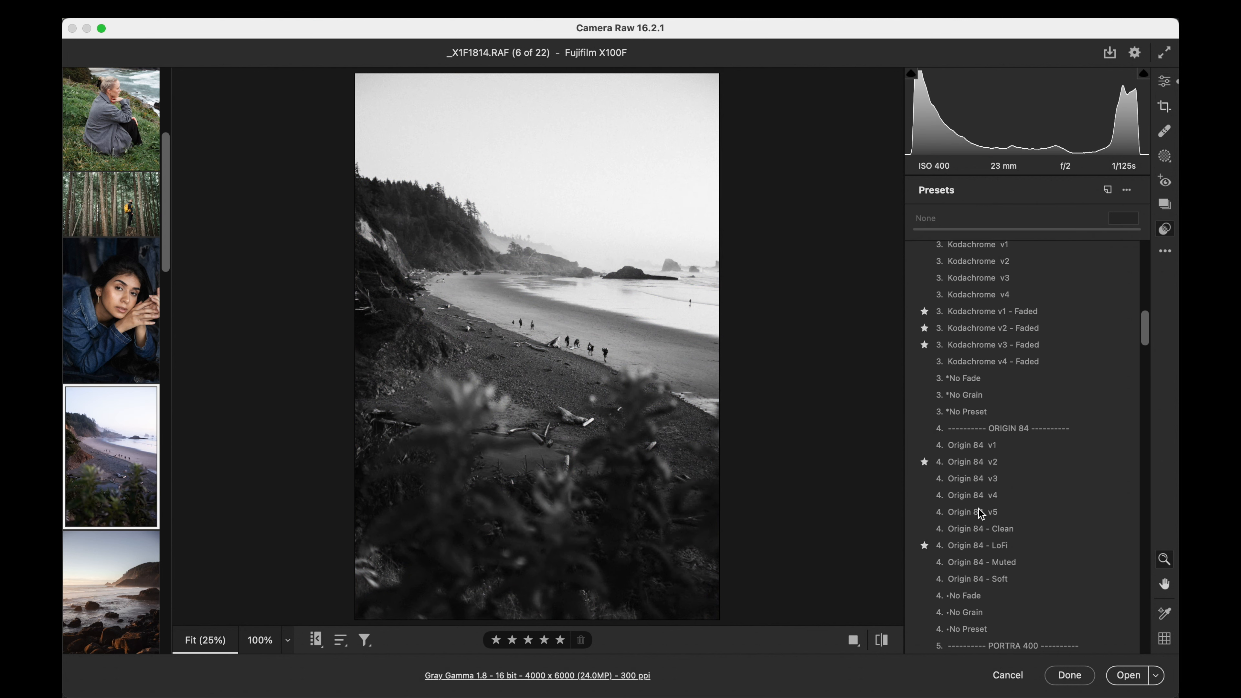
{"action": "scroll", "coordinate": [978, 508], "scroll_direction": "down", "scroll_amount": 15}
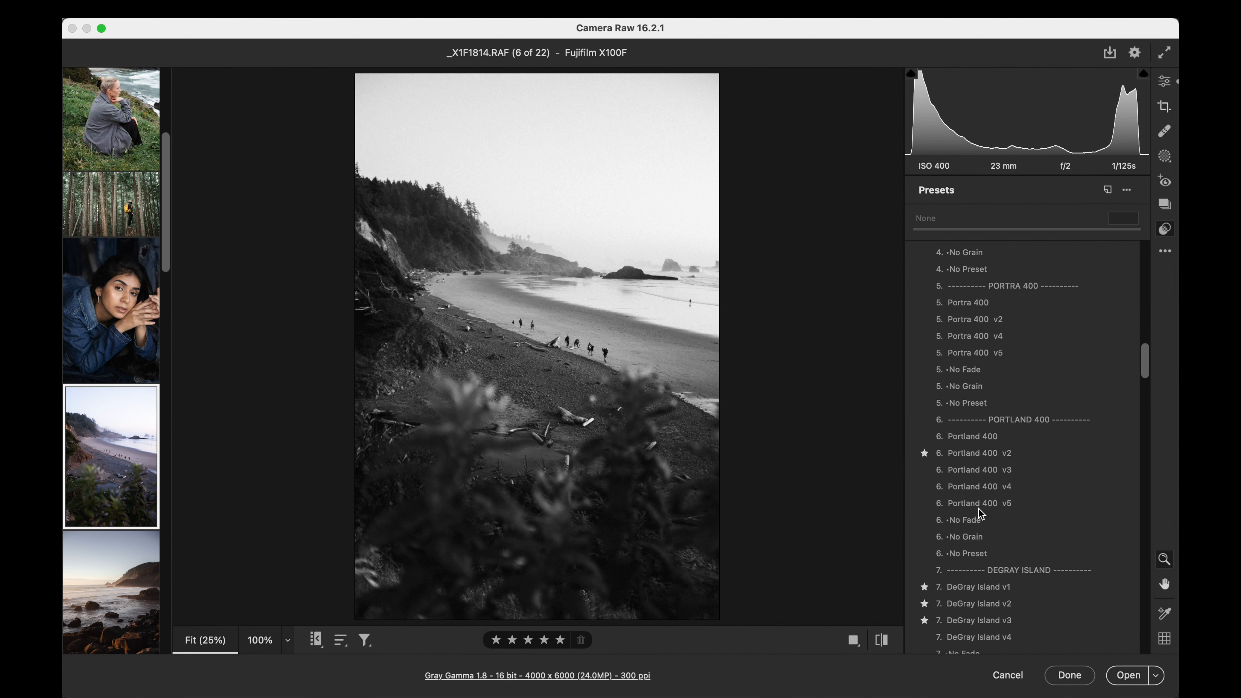
{"action": "scroll", "coordinate": [978, 509], "scroll_direction": "down", "scroll_amount": 15}
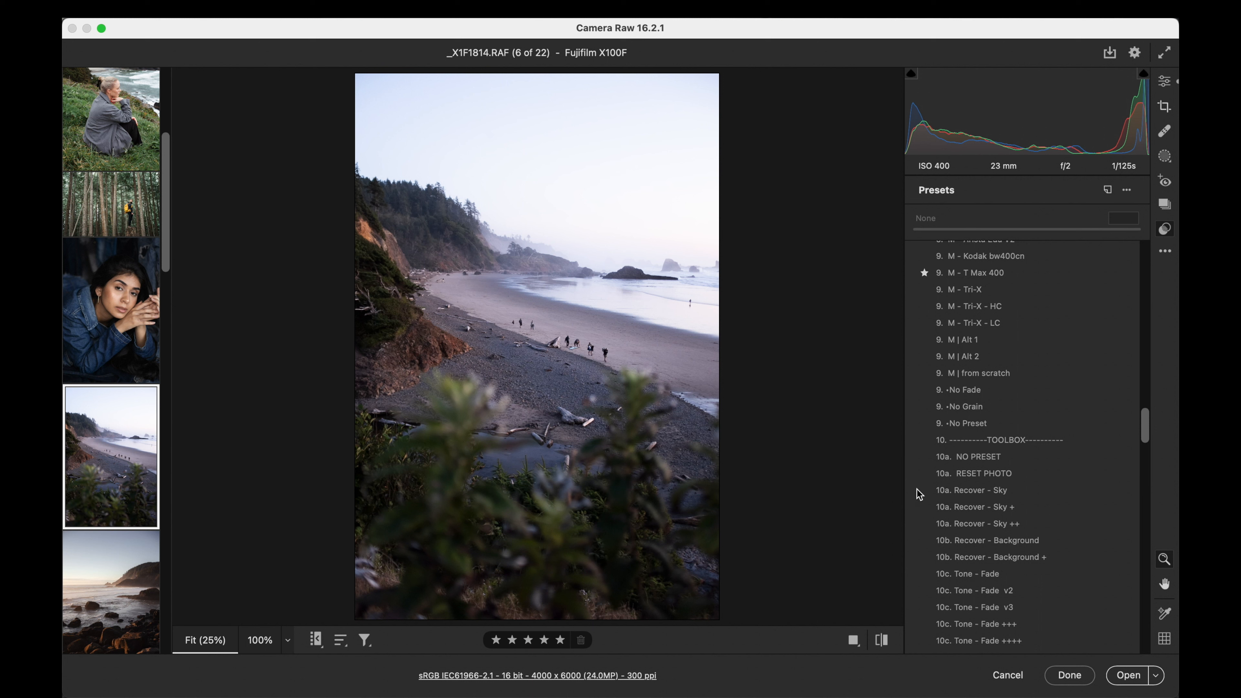
{"action": "left_click", "coordinate": [962, 509]}
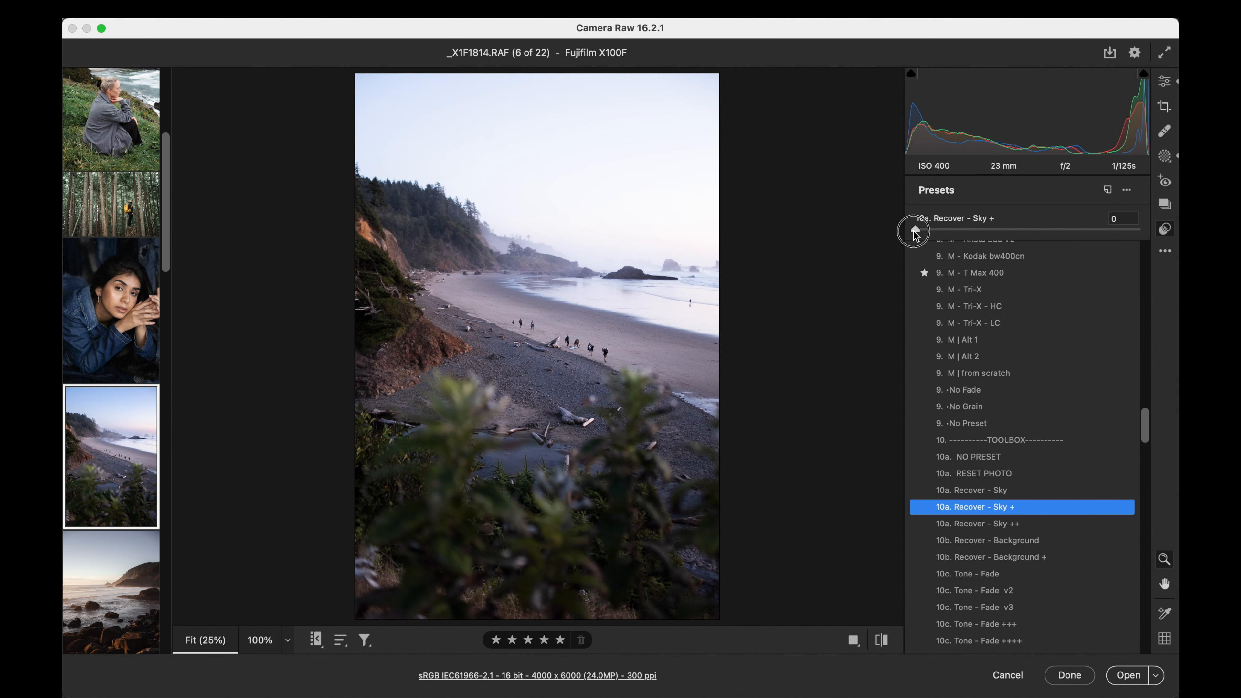
{"action": "left_click_drag", "start_coordinate": [928, 230], "coordinate": [1017, 229]}
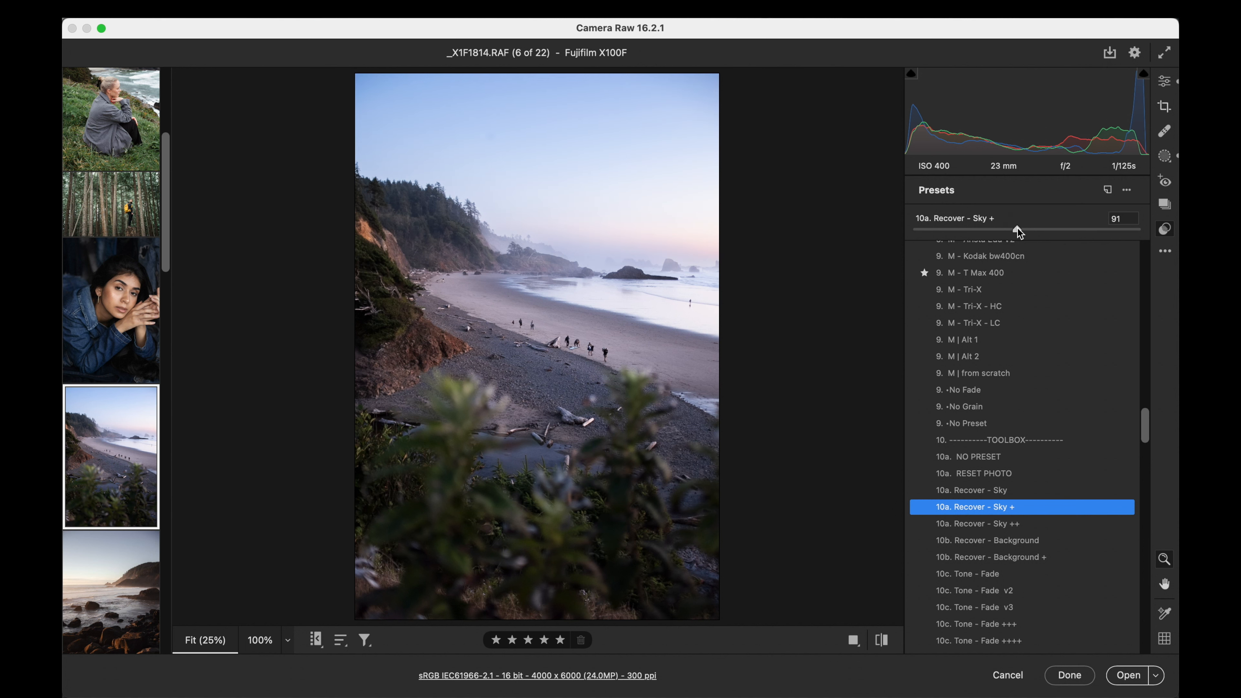
- Try the Quick Clean Edit v7 preset on the beach photo, replacing it with Classic AF v3 at amount 125
{"action": "scroll", "coordinate": [1022, 430], "scroll_direction": "up", "scroll_amount": 20}
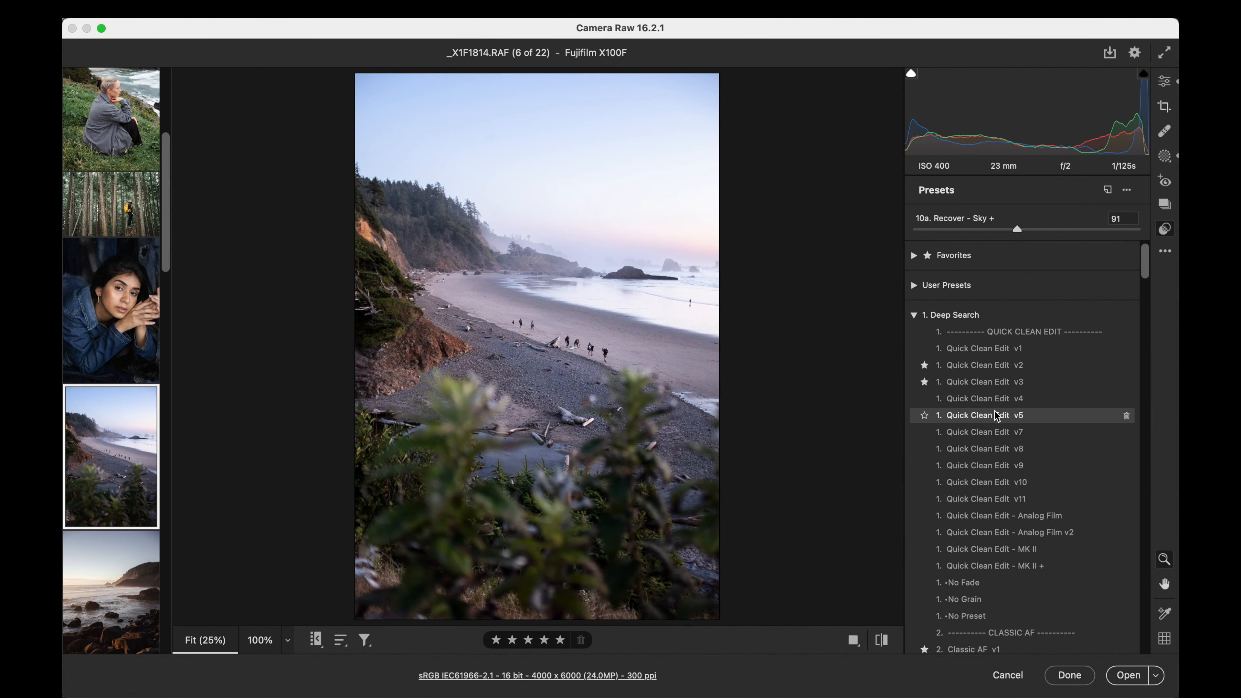
{"action": "left_click", "coordinate": [985, 434]}
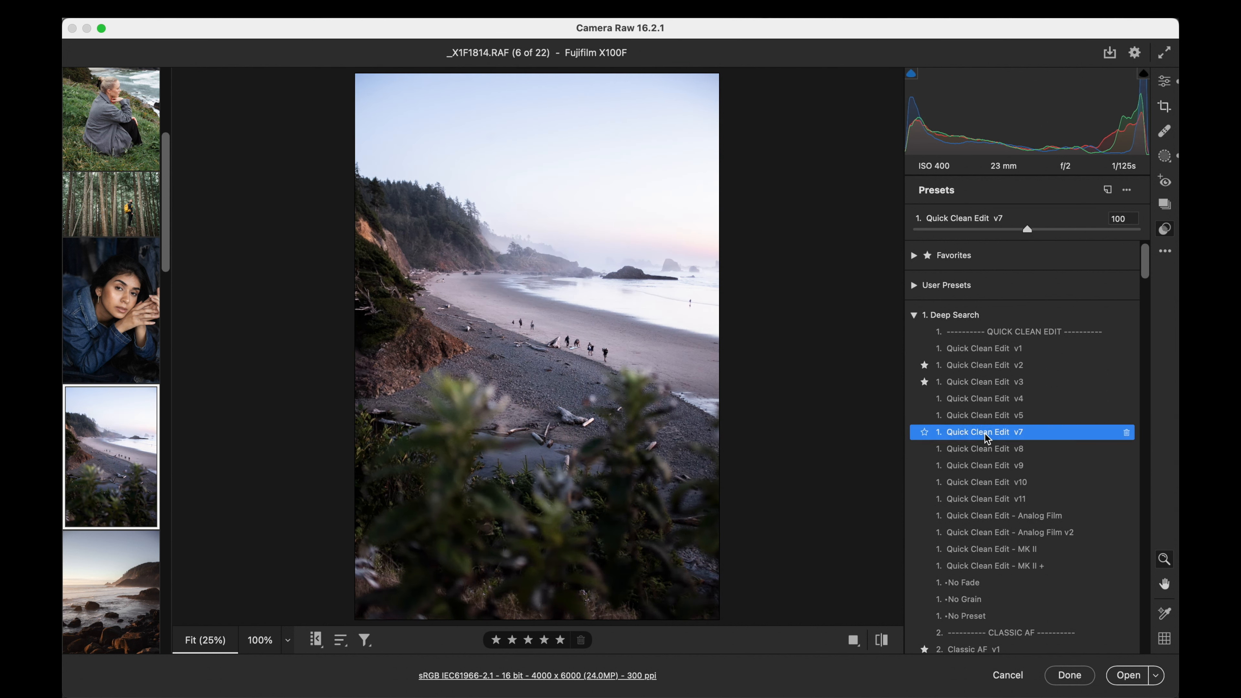
{"action": "scroll", "coordinate": [984, 434], "scroll_direction": "down", "scroll_amount": 10}
{"action": "scroll", "coordinate": [984, 434], "scroll_direction": "down", "scroll_amount": 2}
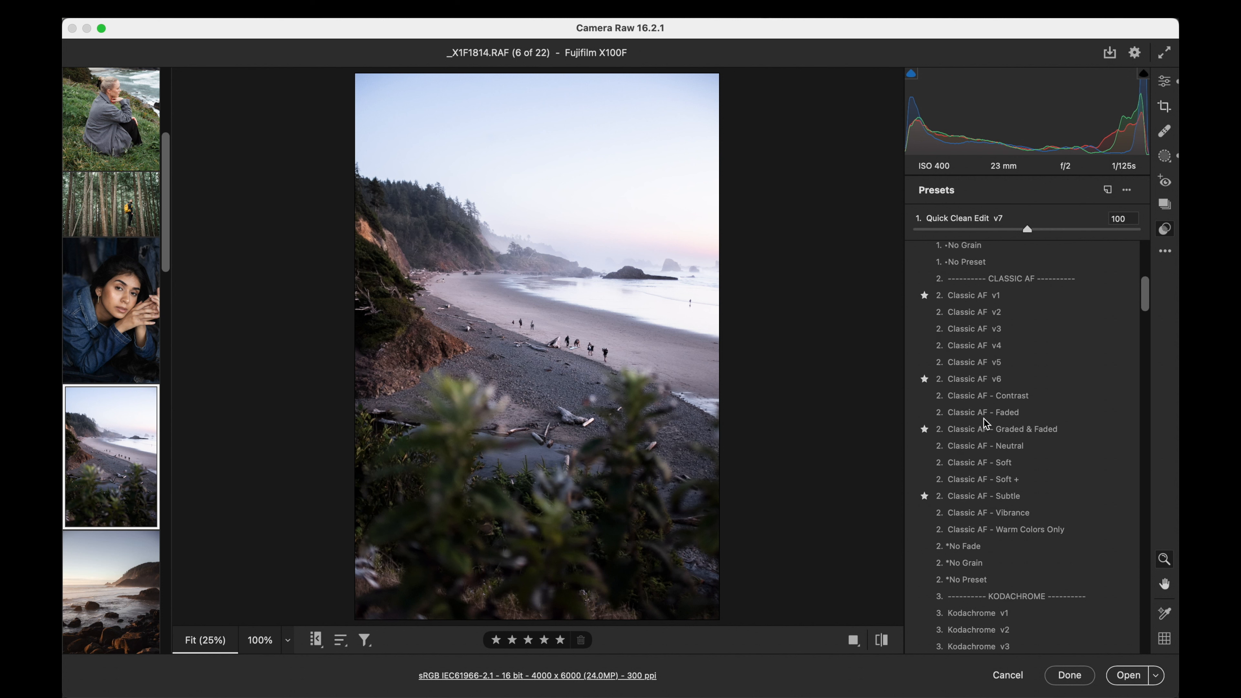
{"action": "left_click", "coordinate": [977, 330]}
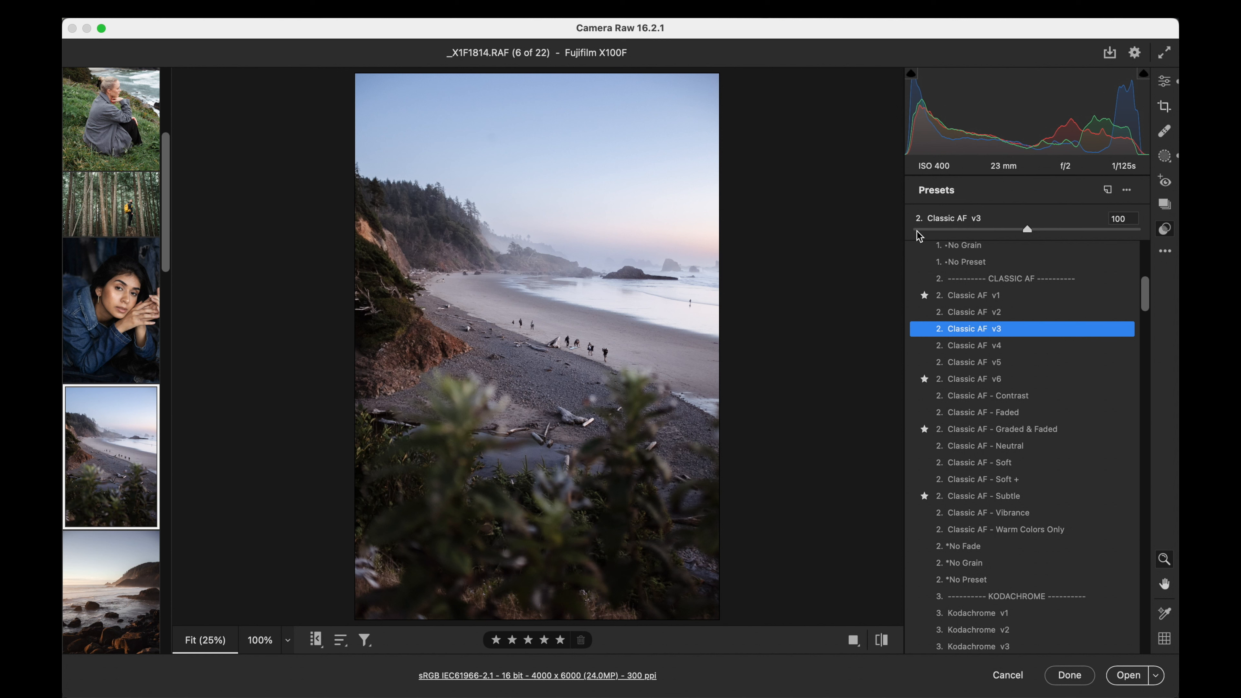
{"action": "left_click_drag", "start_coordinate": [1027, 229], "coordinate": [1055, 229]}
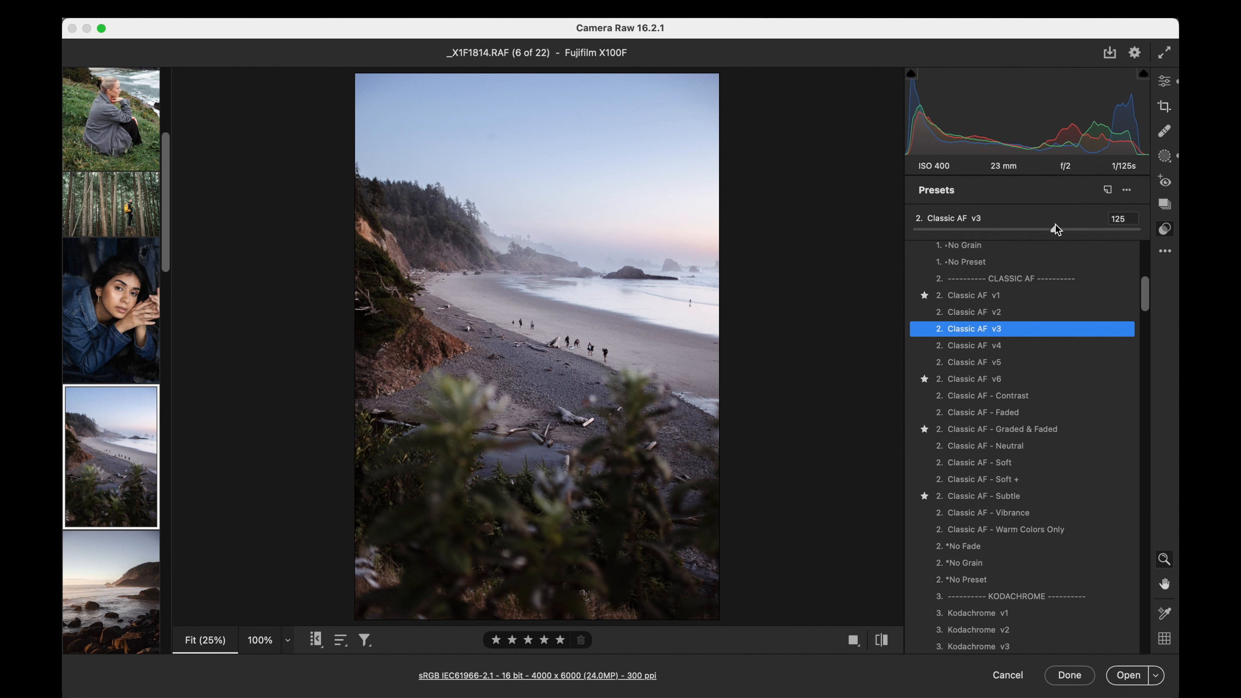
- Set the beach photo's exposure to +1.75, highlights -39, shadows +6, whites +9, temperature 7350 and tint +27
{"action": "left_click", "coordinate": [1165, 81]}
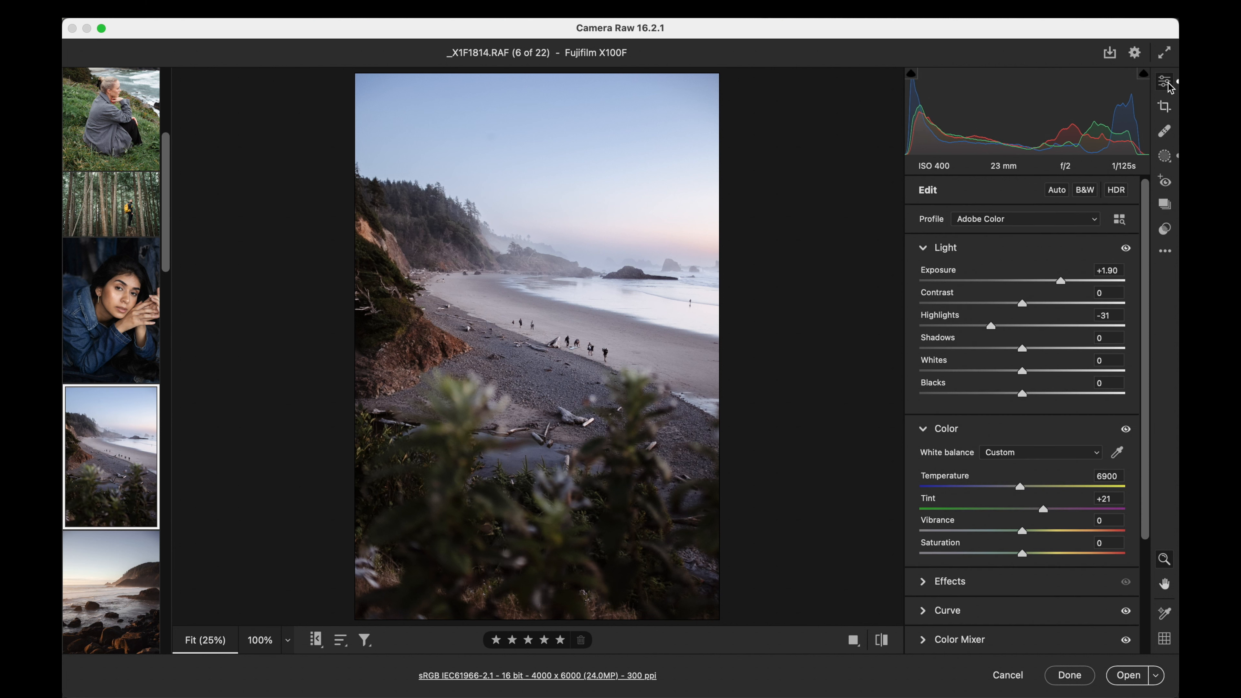
{"action": "left_click_drag", "start_coordinate": [1062, 284], "coordinate": [1059, 285]}
{"action": "left_click_drag", "start_coordinate": [1023, 351], "coordinate": [1042, 353]}
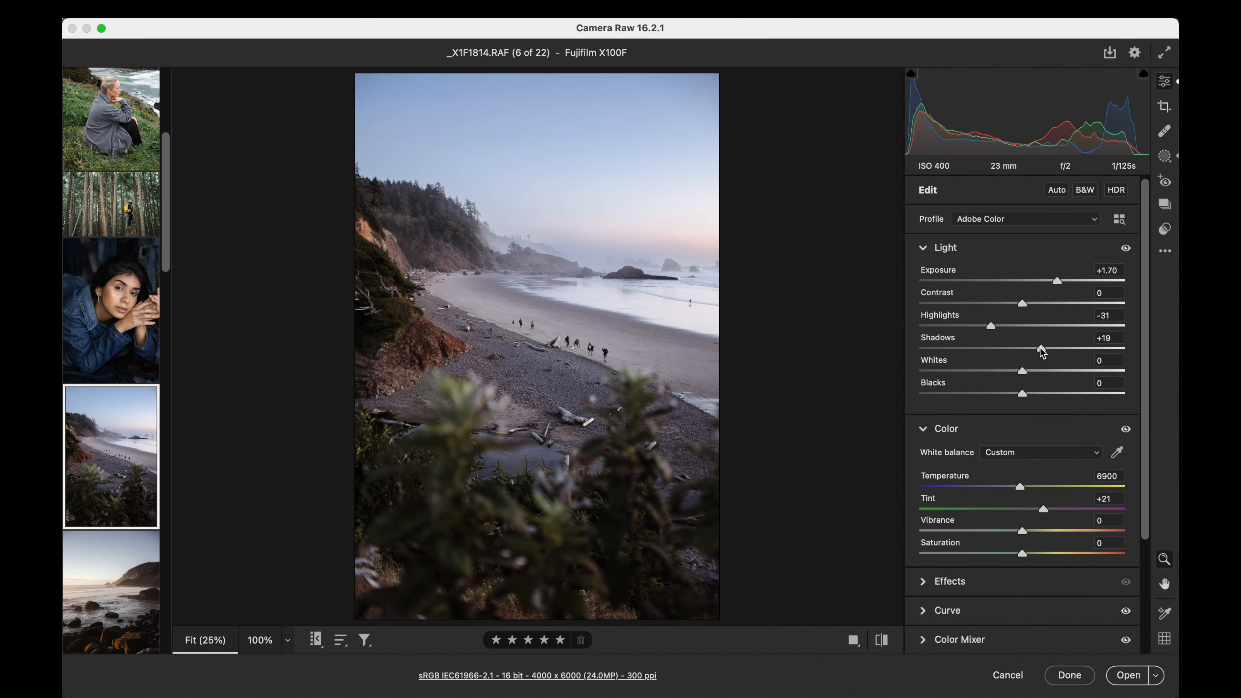
{"action": "left_click_drag", "start_coordinate": [1055, 281], "coordinate": [1061, 284]}
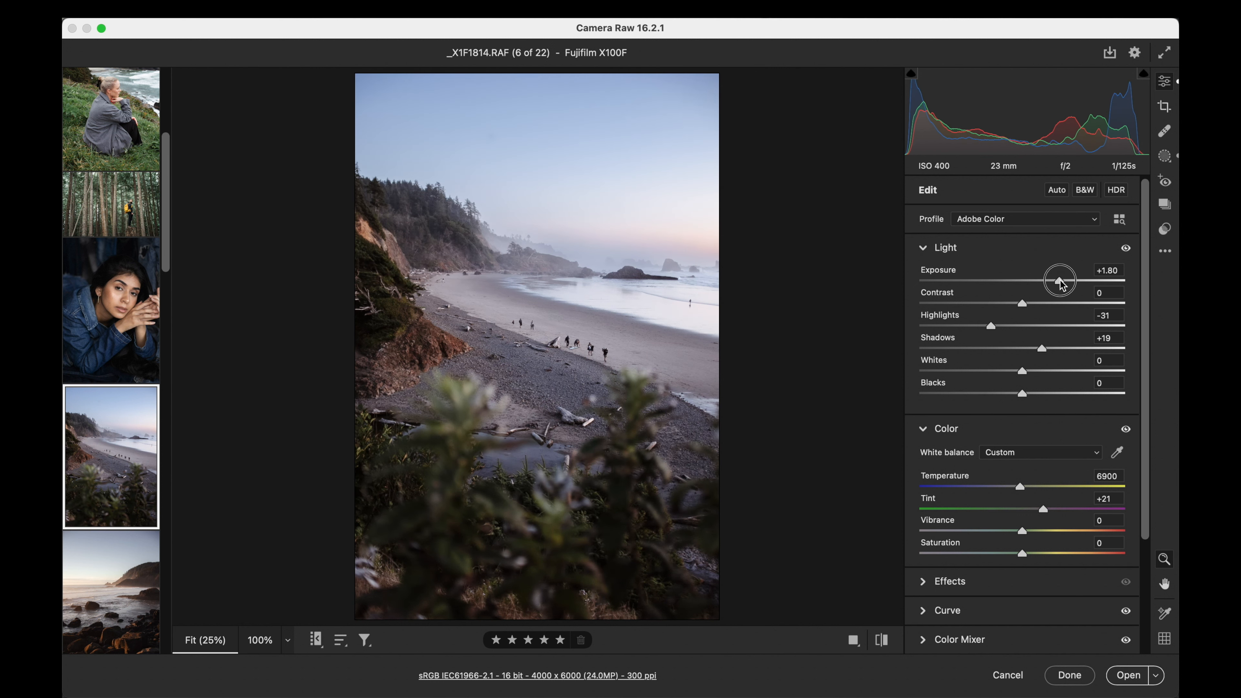
{"action": "left_click_drag", "start_coordinate": [1027, 370], "coordinate": [982, 326]}
{"action": "left_click_drag", "start_coordinate": [1020, 487], "coordinate": [1052, 510]}
{"action": "left_click", "coordinate": [1103, 271]}
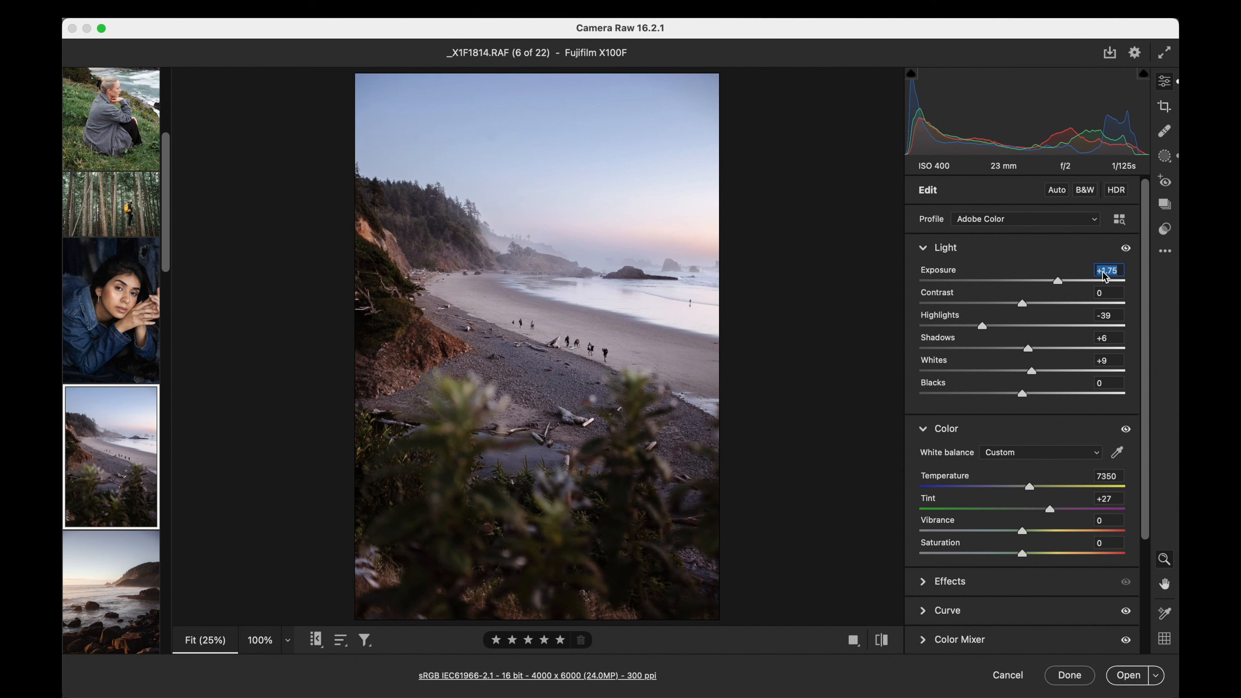
{"action": "left_click", "coordinate": [1168, 230]}
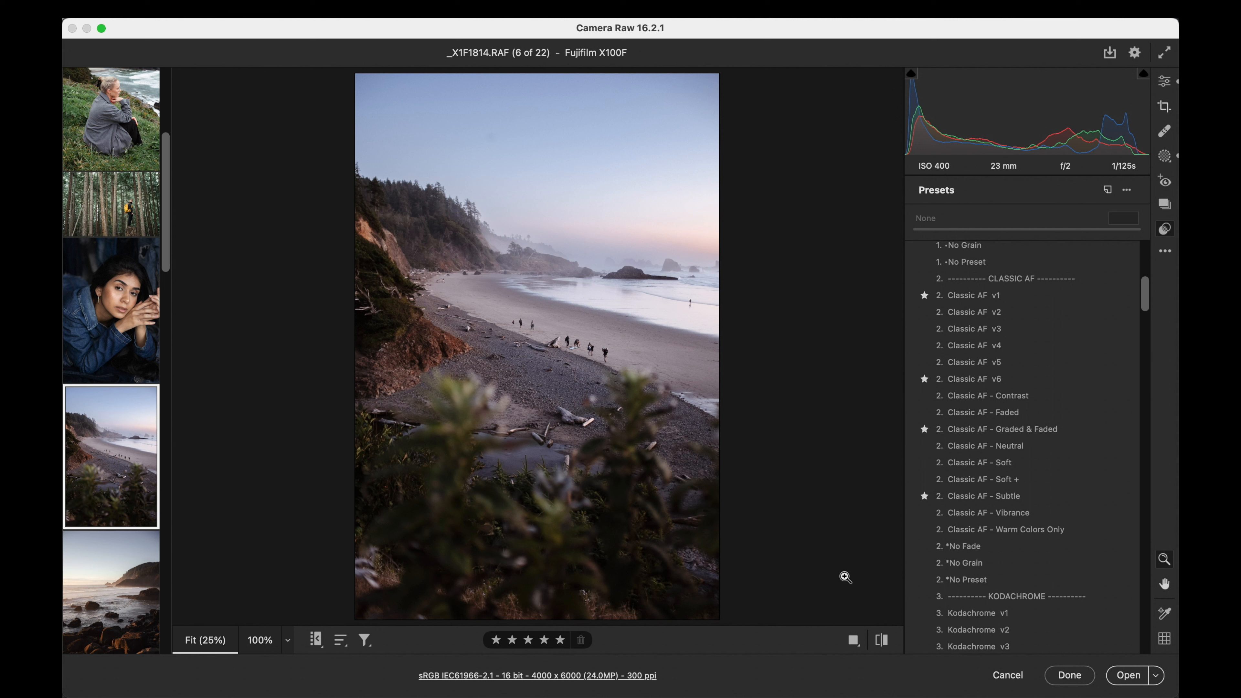
- Open the rocky shore photo _X1F1792.RAF and apply the Origin 84 v2 preset at amount 83
{"action": "scroll", "coordinate": [117, 440], "scroll_direction": "down", "scroll_amount": 3}
{"action": "left_click", "coordinate": [103, 429]}
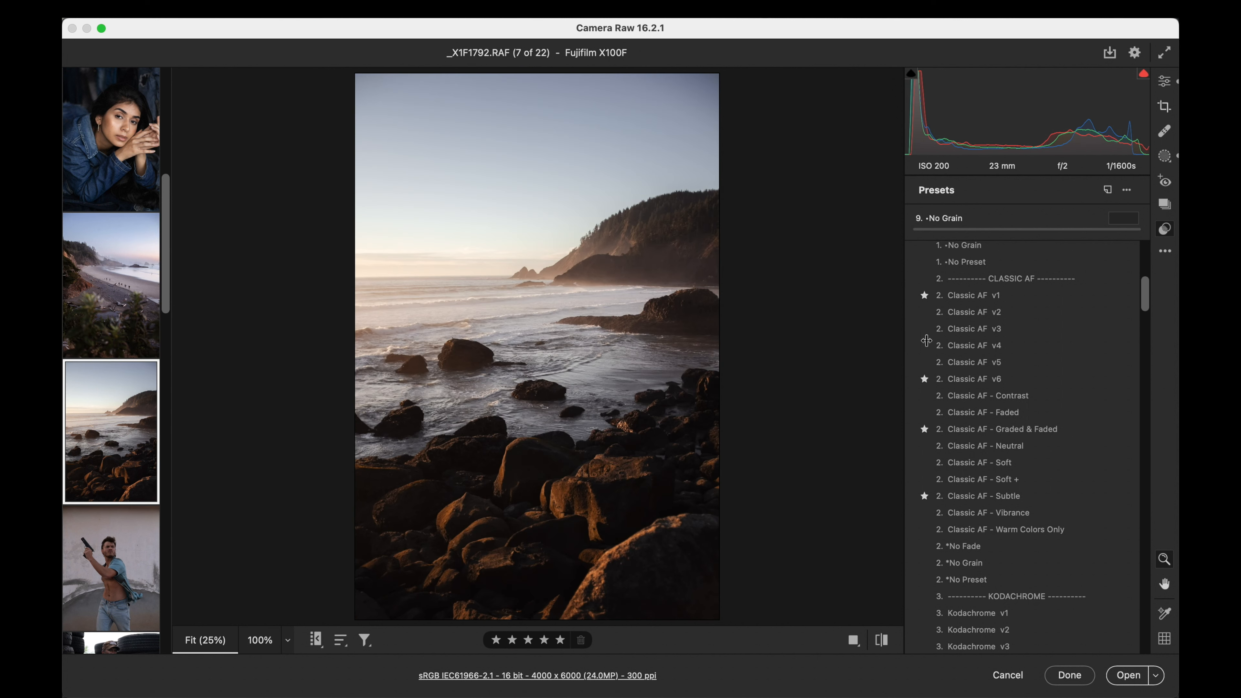
{"action": "scroll", "coordinate": [938, 342], "scroll_direction": "down", "scroll_amount": 5}
{"action": "scroll", "coordinate": [948, 339], "scroll_direction": "down", "scroll_amount": 5}
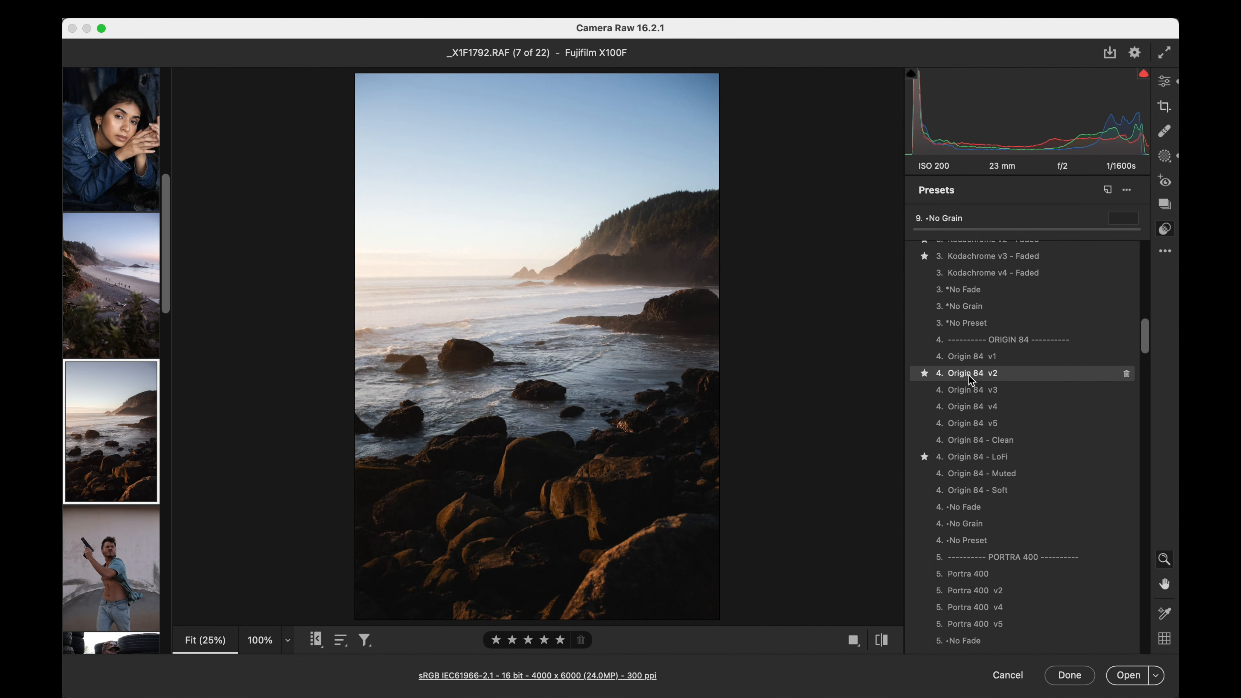
{"action": "left_click", "coordinate": [969, 375]}
{"action": "left_click_drag", "start_coordinate": [912, 229], "coordinate": [1008, 230]}
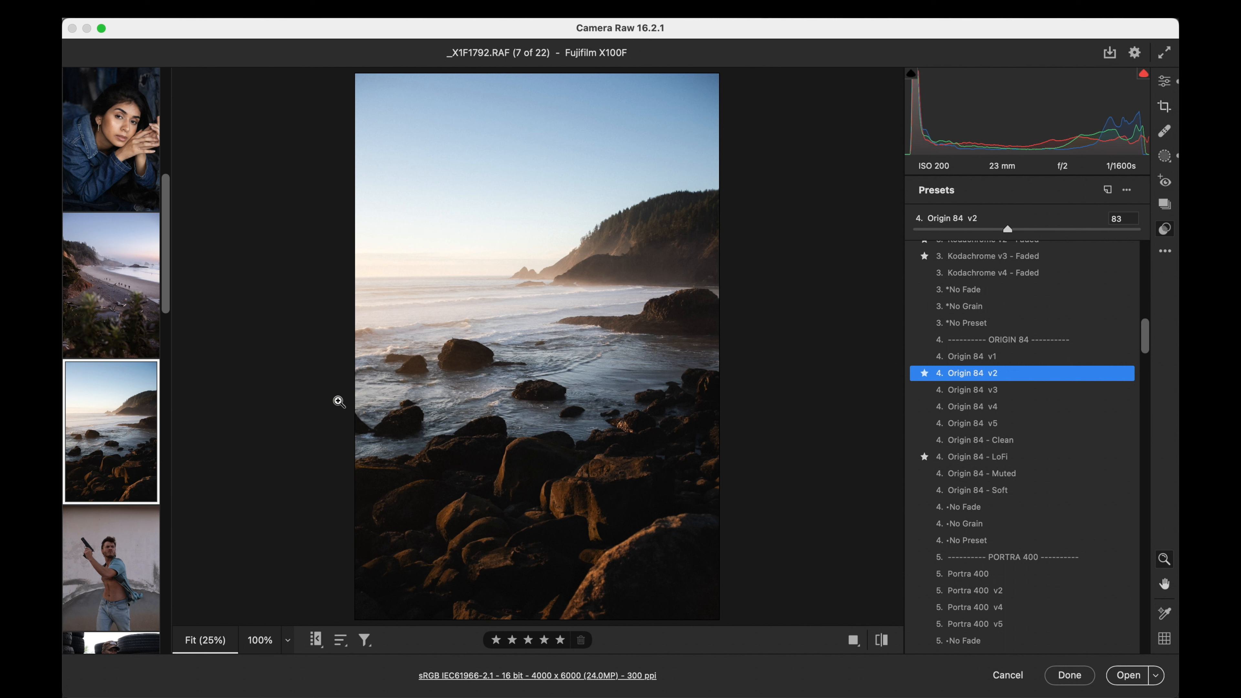
- Open the portrait _CM26911.RAF and set its exposure to +1.20, contrast to +10 and temperature to 6350
{"action": "scroll", "coordinate": [106, 468], "scroll_direction": "down", "scroll_amount": 3}
{"action": "left_click", "coordinate": [108, 466]}
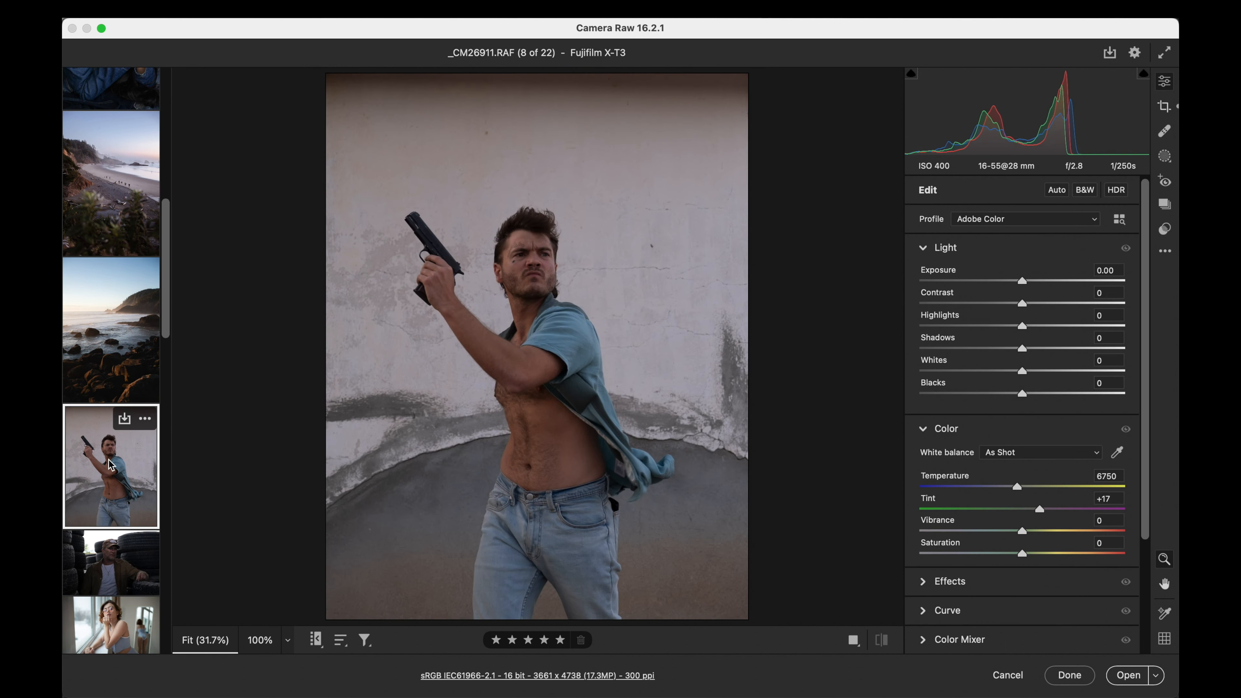
{"action": "left_click_drag", "start_coordinate": [1126, 286], "coordinate": [1042, 283]}
{"action": "left_click_drag", "start_coordinate": [1019, 488], "coordinate": [1010, 487]}
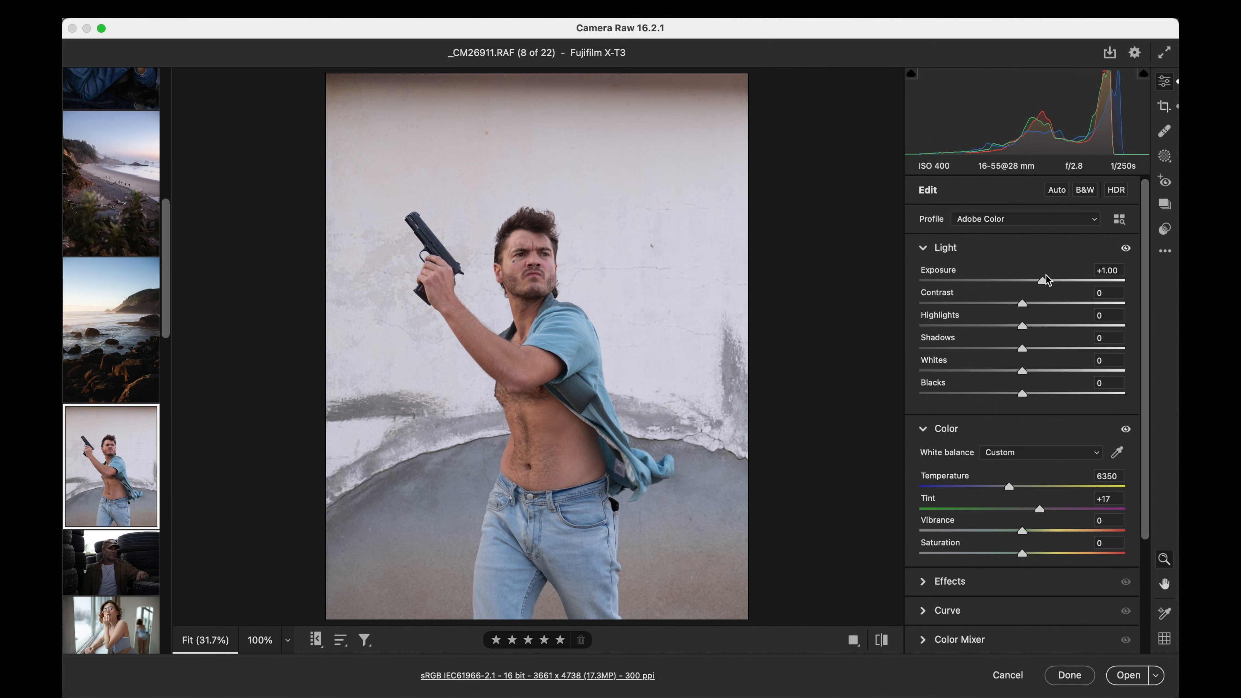
{"action": "left_click_drag", "start_coordinate": [1044, 284], "coordinate": [1046, 286]}
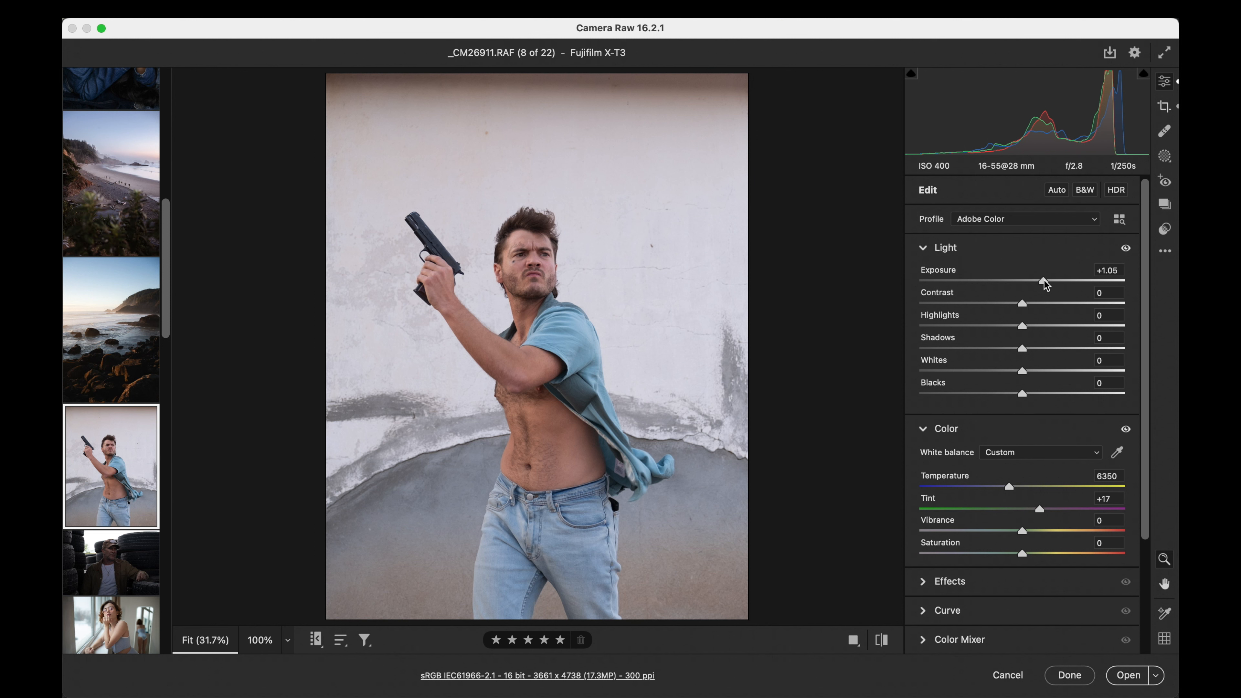
{"action": "left_click_drag", "start_coordinate": [1044, 281], "coordinate": [1031, 302]}
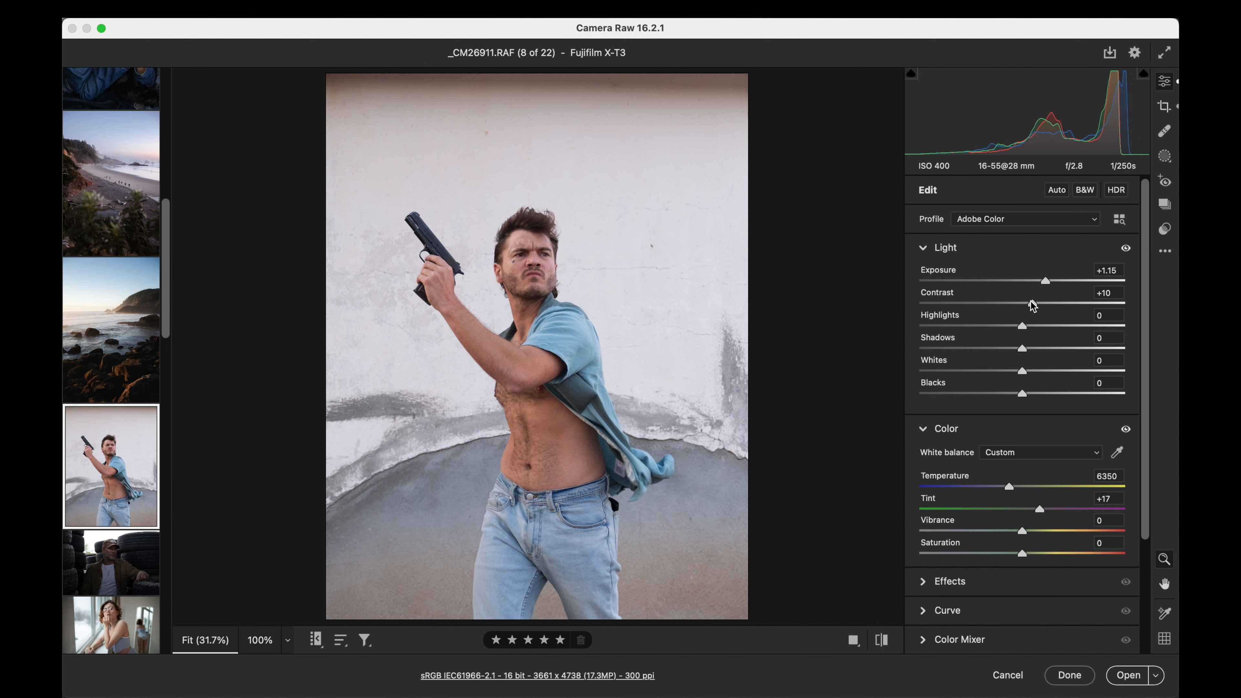
{"action": "left_click_drag", "start_coordinate": [1047, 287], "coordinate": [1047, 286]}
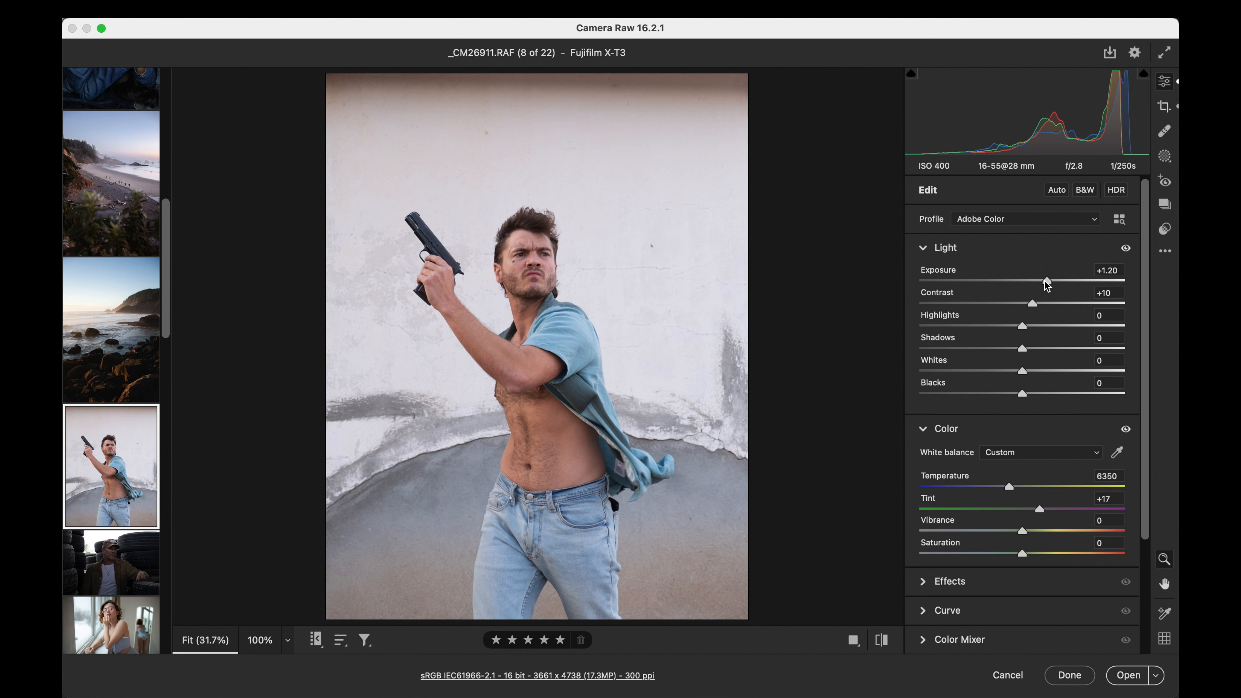
- Apply the Portra 400 v4 preset to the portrait and set exposure to +0.90, highlights to -24 and shadows to +11
{"action": "left_click", "coordinate": [1165, 228]}
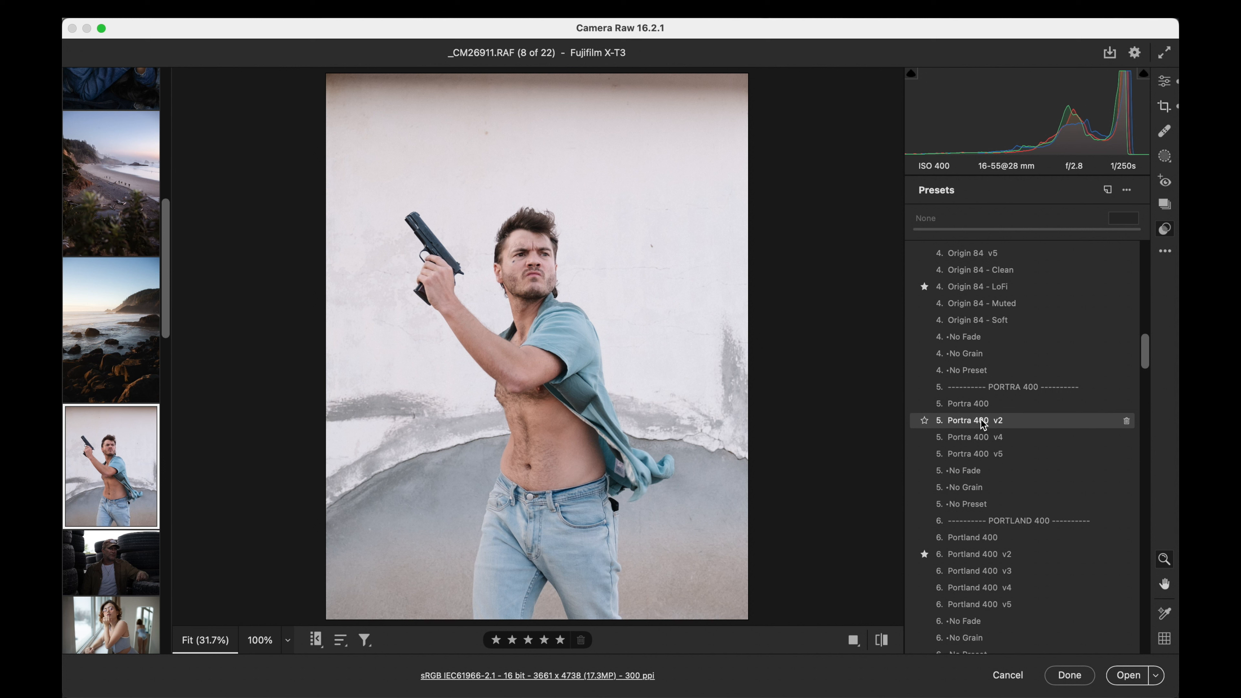
{"action": "left_click", "coordinate": [982, 436]}
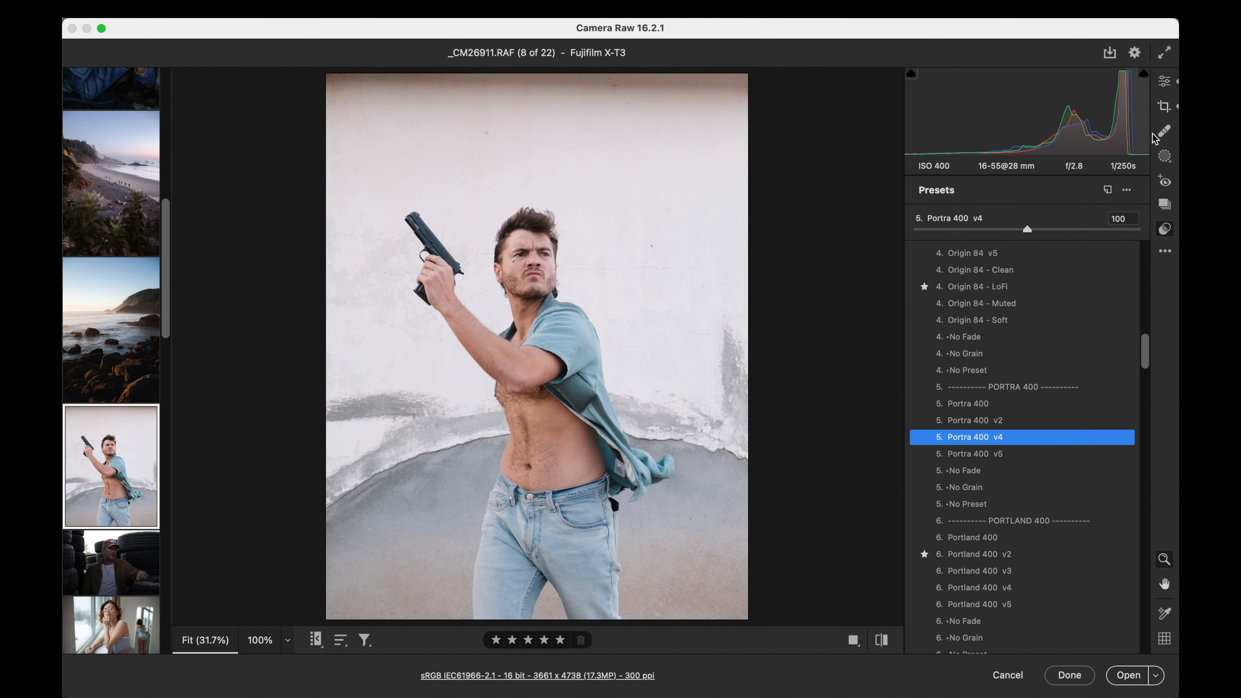
{"action": "left_click", "coordinate": [1167, 87]}
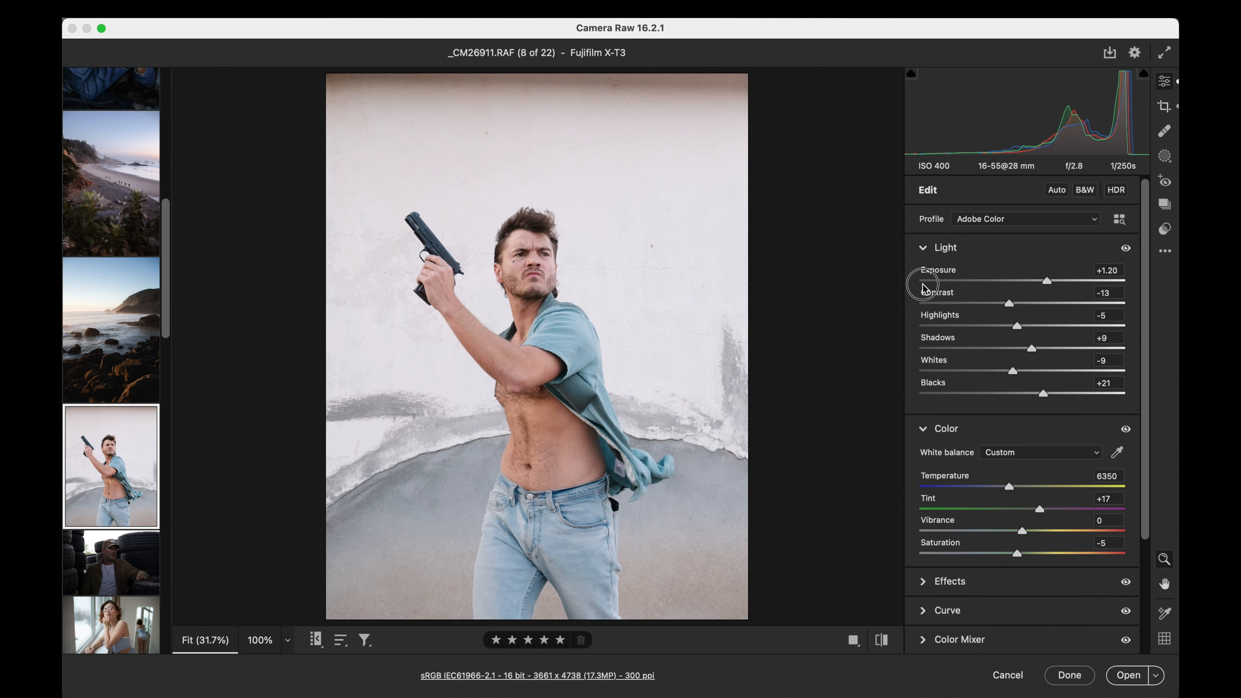
{"action": "left_click_drag", "start_coordinate": [923, 283], "coordinate": [1042, 287]}
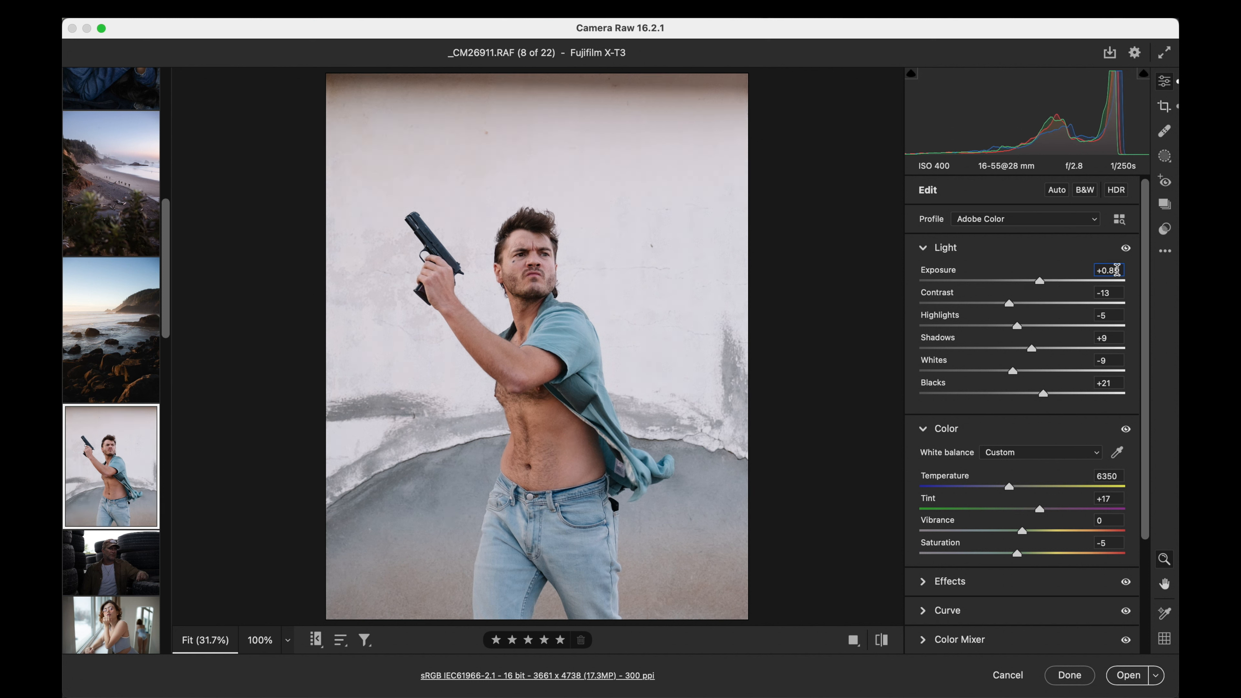
{"action": "key", "text": "Up"}
{"action": "left_click_drag", "start_coordinate": [1019, 326], "coordinate": [1036, 351]}
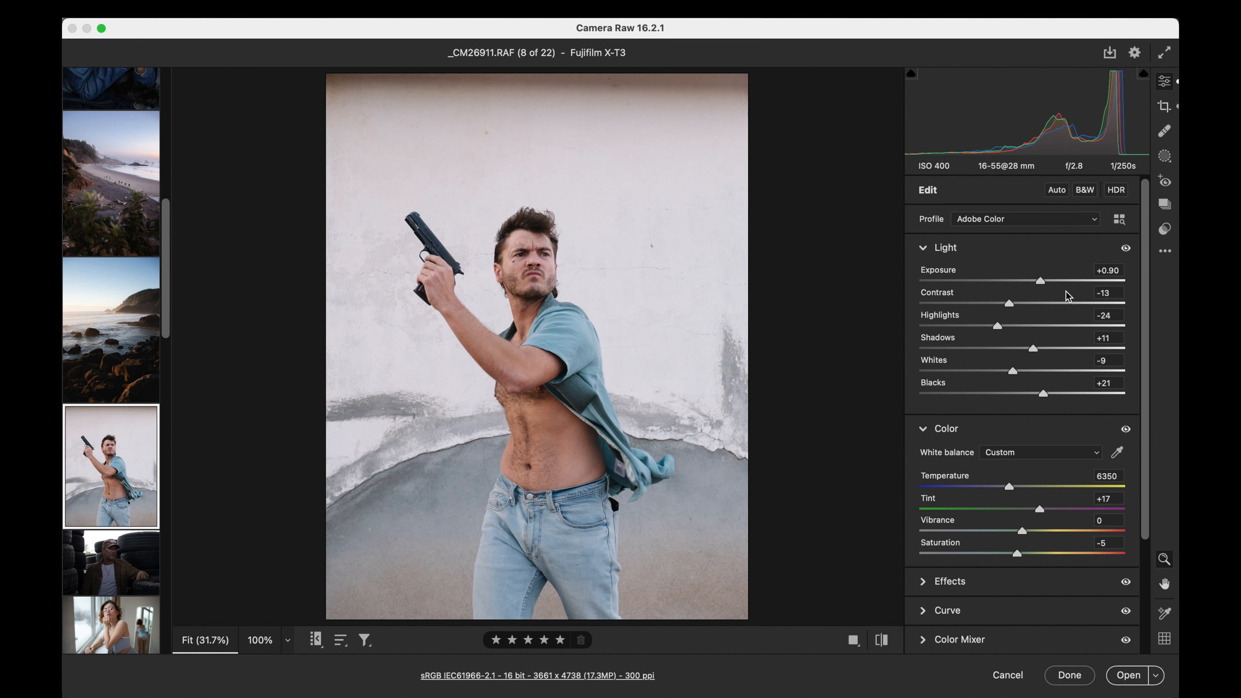
- Set the portrait's exposure to +0.85 and apply the Recover - Background + preset at amount 33
{"action": "left_click", "coordinate": [1104, 271]}
{"action": "key", "text": "Down"}
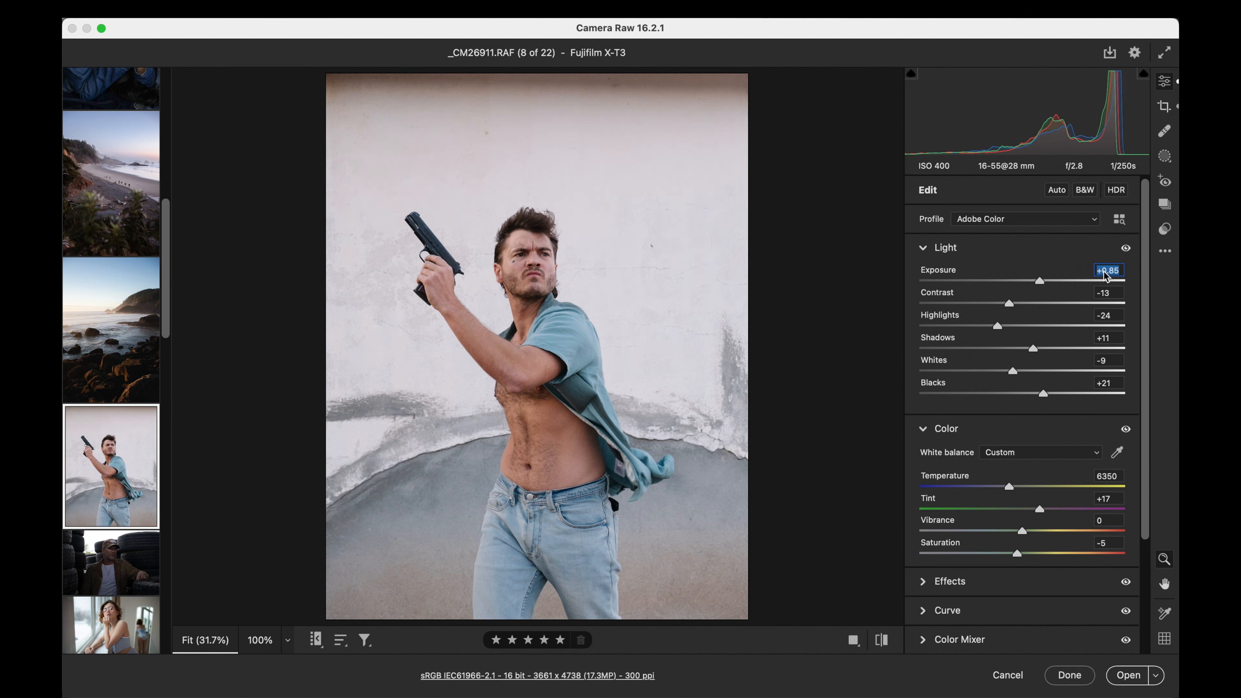
{"action": "left_click", "coordinate": [1165, 203]}
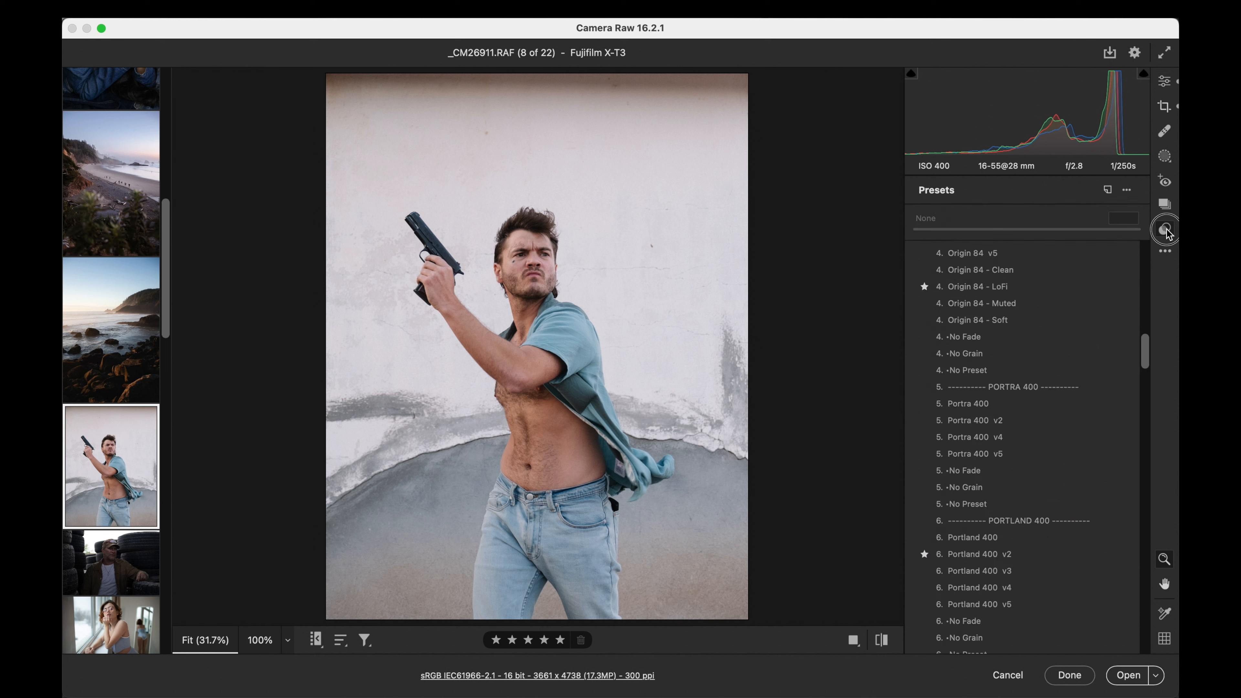
{"action": "scroll", "coordinate": [1019, 372], "scroll_direction": "down", "scroll_amount": 3}
{"action": "scroll", "coordinate": [1018, 370], "scroll_direction": "down", "scroll_amount": 10}
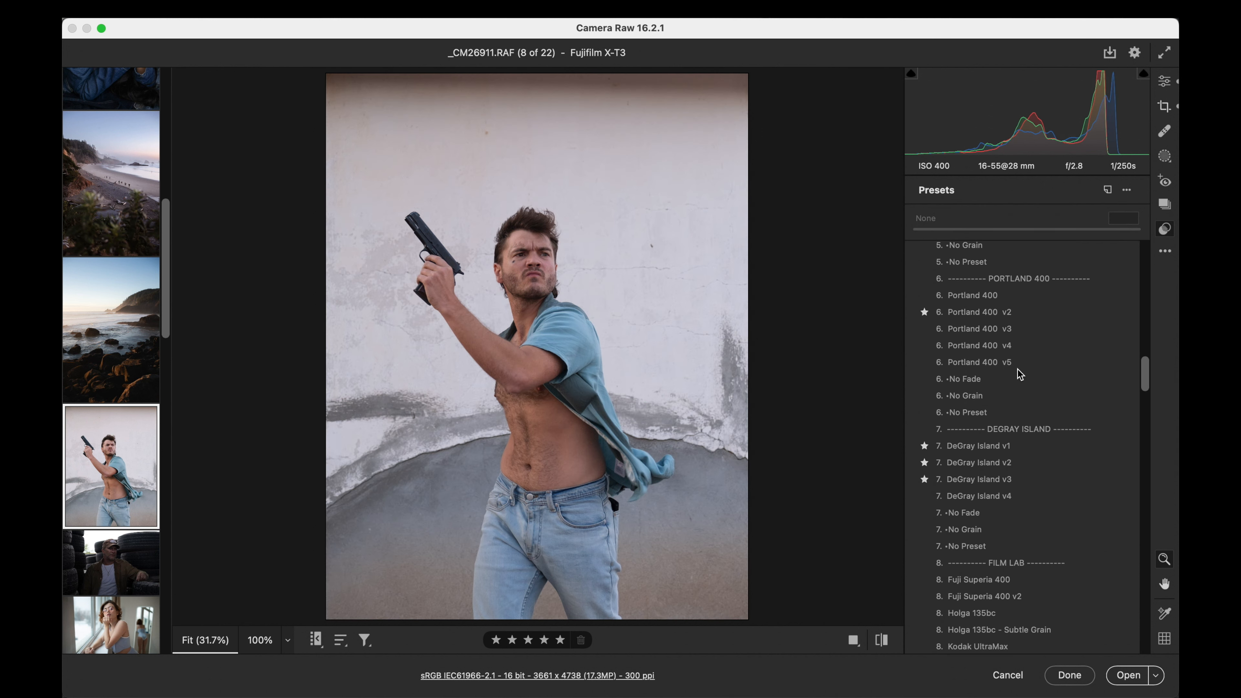
{"action": "scroll", "coordinate": [1017, 368], "scroll_direction": "down", "scroll_amount": 5}
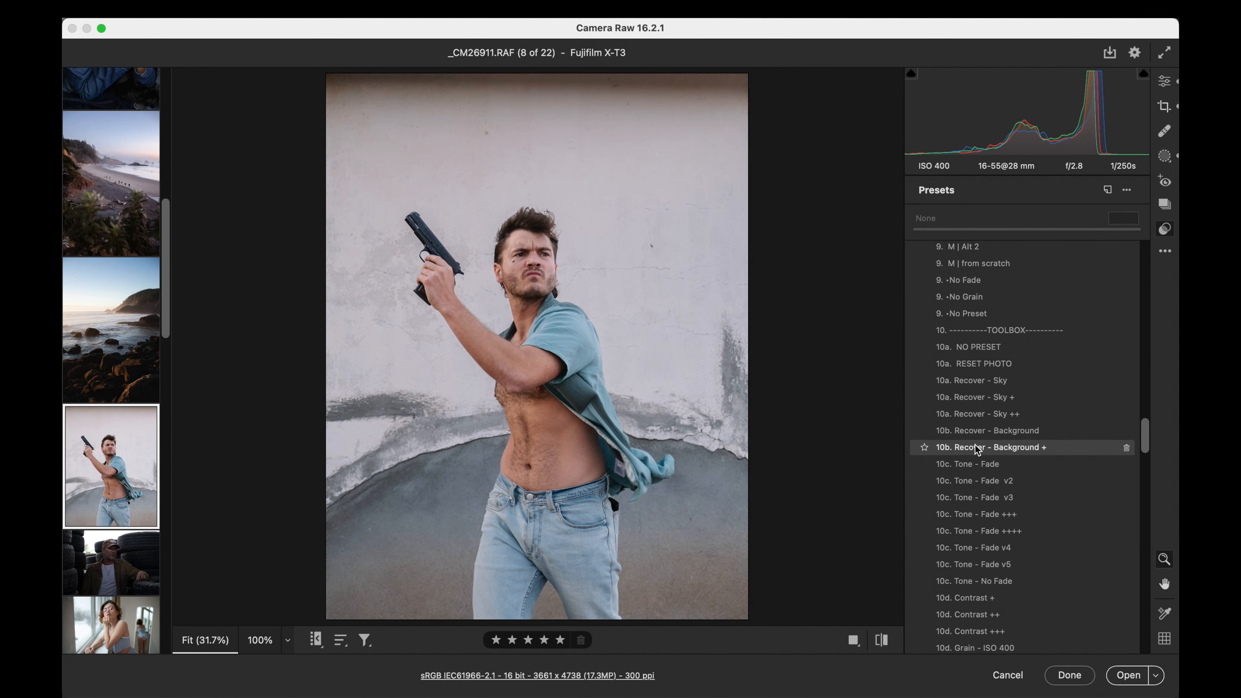
{"action": "left_click", "coordinate": [975, 445]}
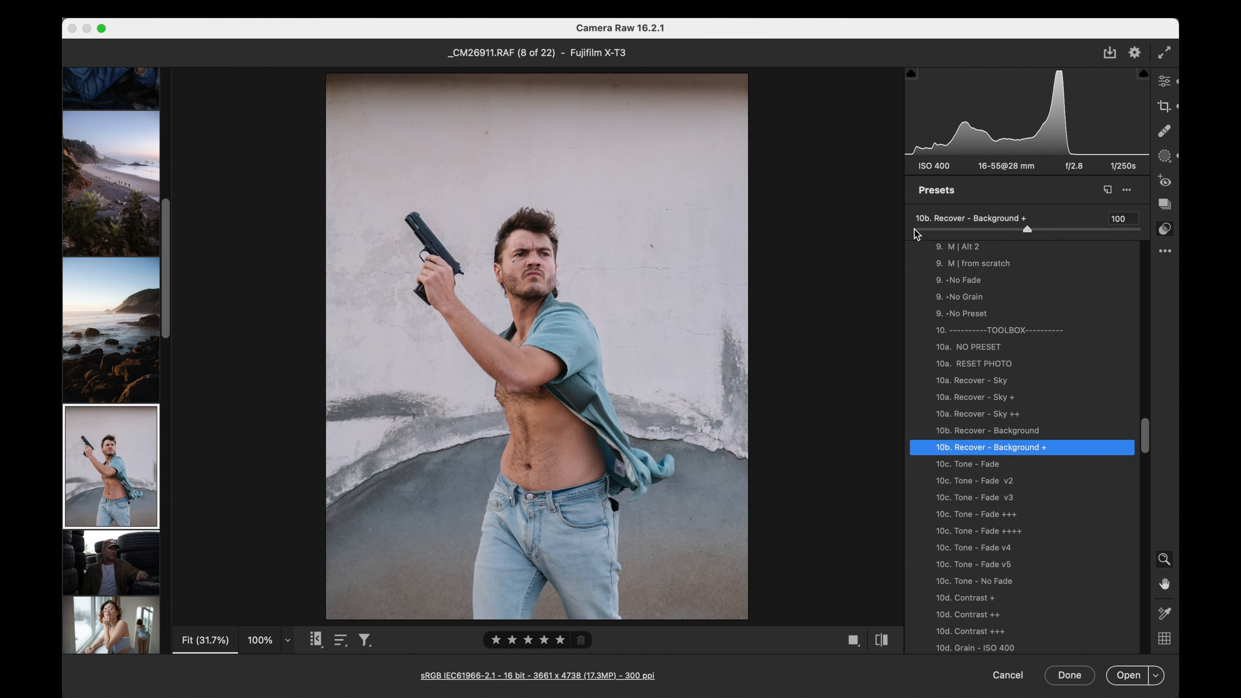
{"action": "left_click", "coordinate": [914, 229]}
{"action": "mouse_move", "coordinate": [959, 231]}
{"action": "left_mouse_down"}
{"action": "mouse_move", "coordinate": [920, 231]}
{"action": "mouse_move", "coordinate": [1032, 238]}
{"action": "mouse_move", "coordinate": [920, 233]}
{"action": "mouse_move", "coordinate": [952, 231]}
{"action": "left_mouse_up"}
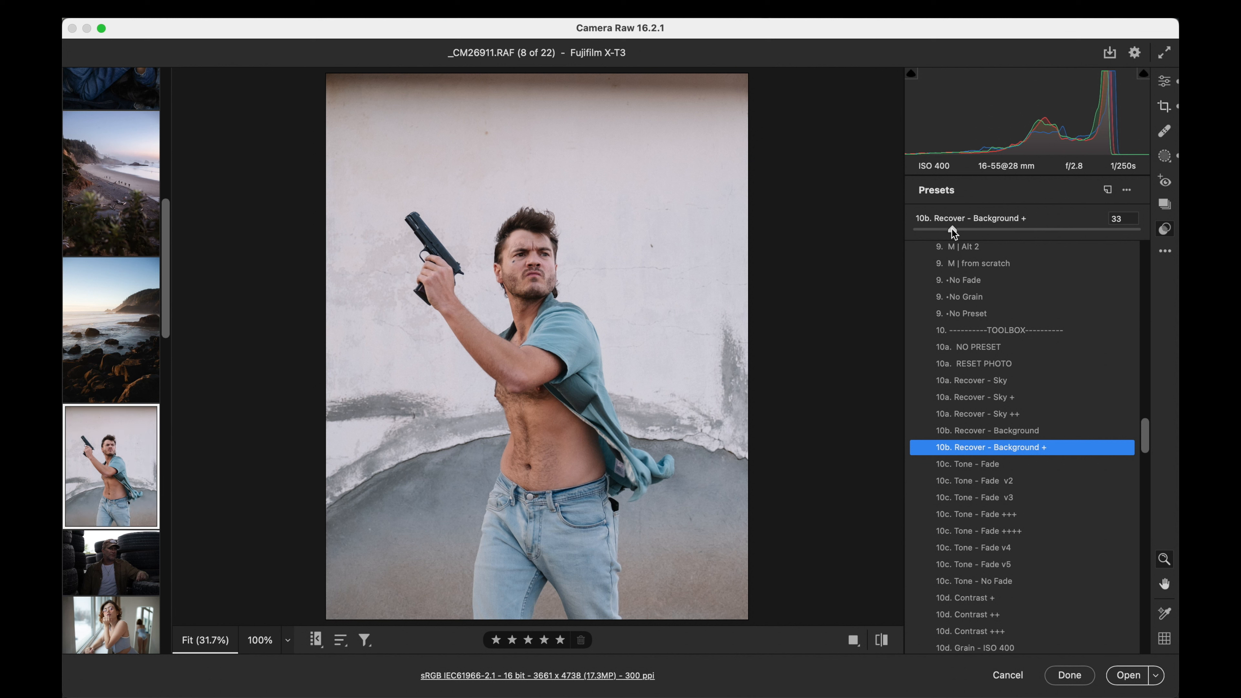
- Compare exposure +0.90 with +0.85 on the portrait, keep +0.85, set highlights to -38 and raise the shadows slightly
{"action": "left_click", "coordinate": [1170, 81]}
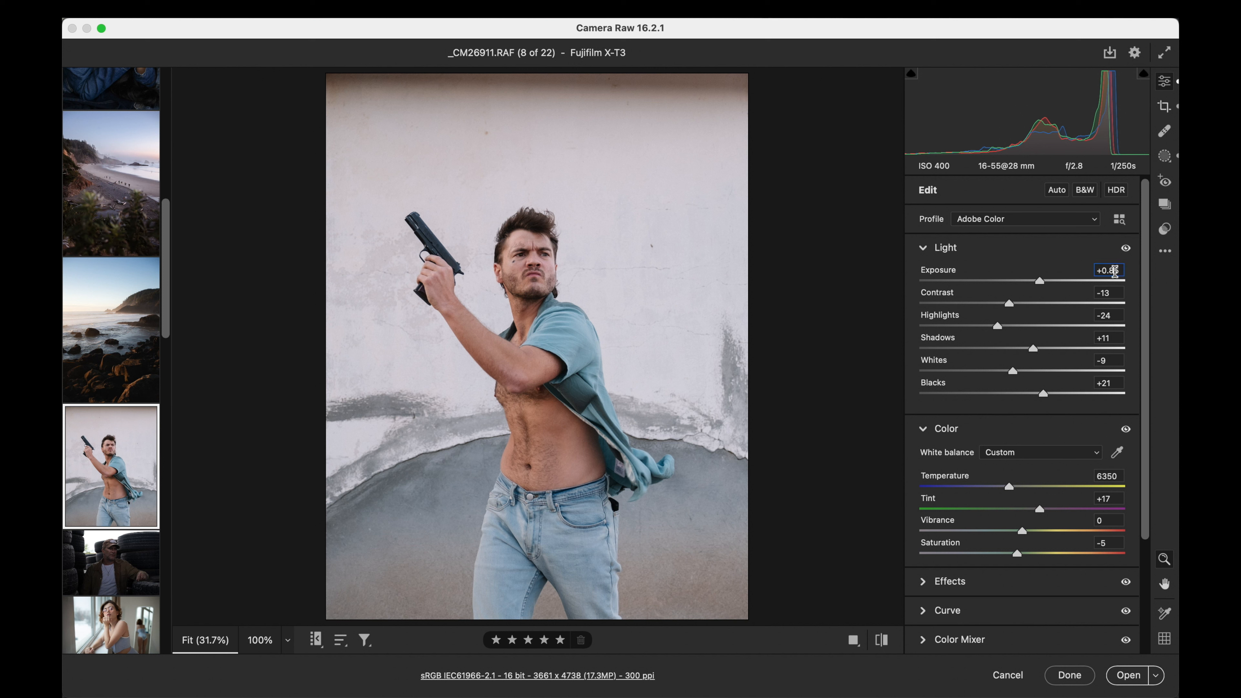
{"action": "key", "text": "Up"}
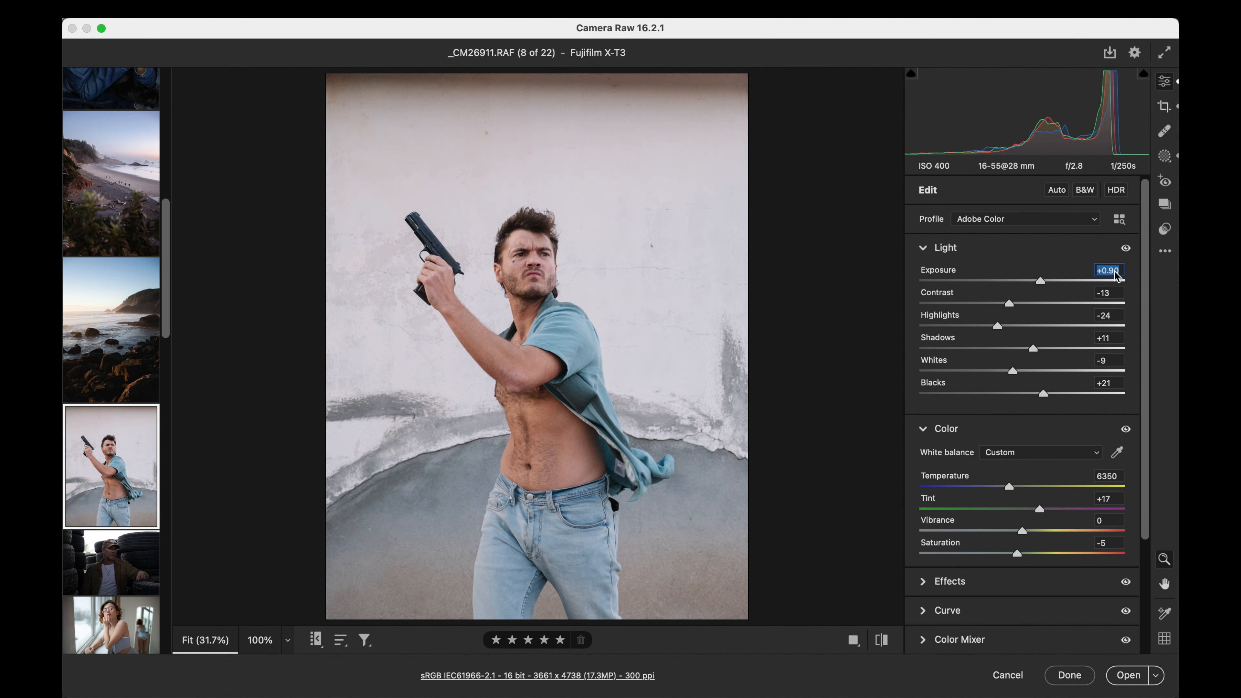
{"action": "key", "text": "Down"}
{"action": "left_click", "coordinate": [984, 325]}
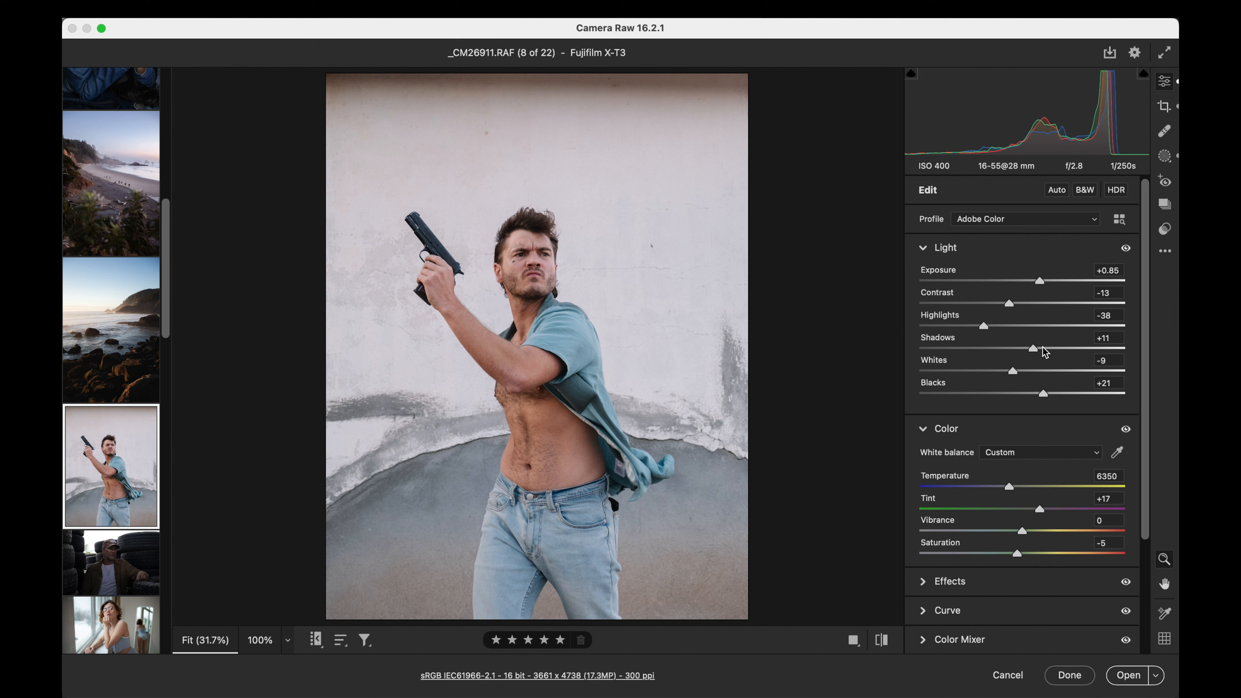
{"action": "left_click", "coordinate": [1037, 348]}
- Open the tire-stack portrait _CM25803.RAF and set its exposure to +1.10, temperature to 5350 and contrast to +15
{"action": "left_click", "coordinate": [99, 567]}
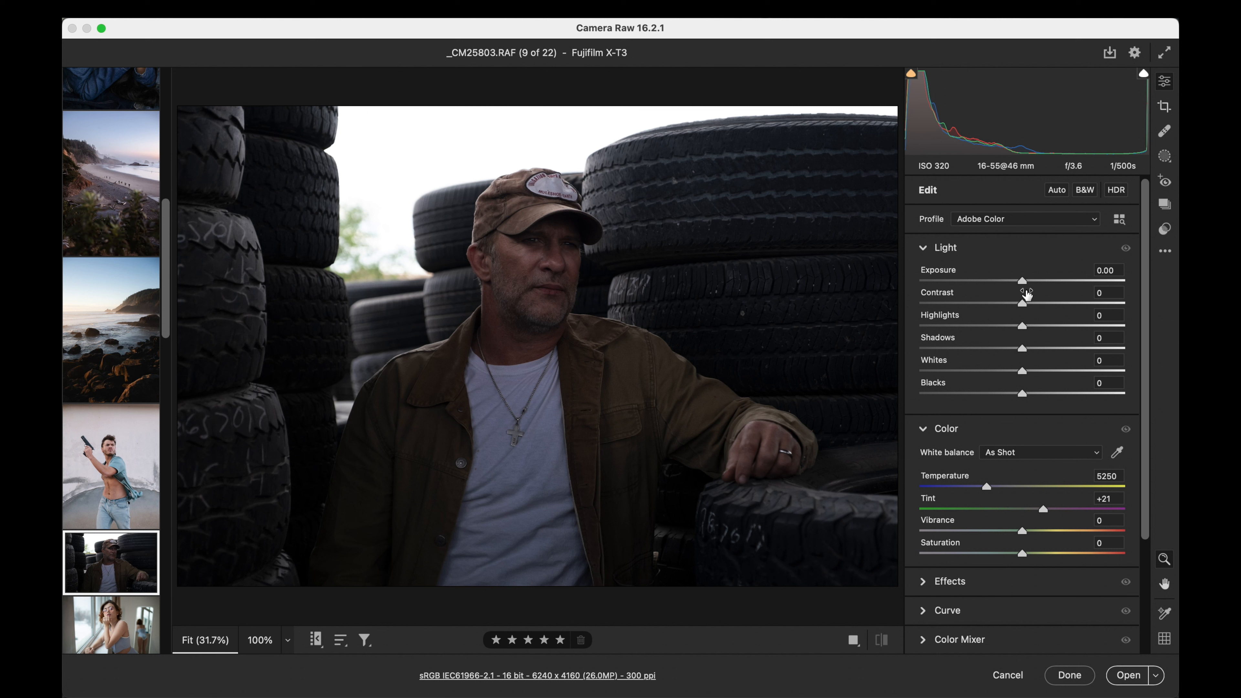
{"action": "left_click_drag", "start_coordinate": [1025, 286], "coordinate": [1048, 288]}
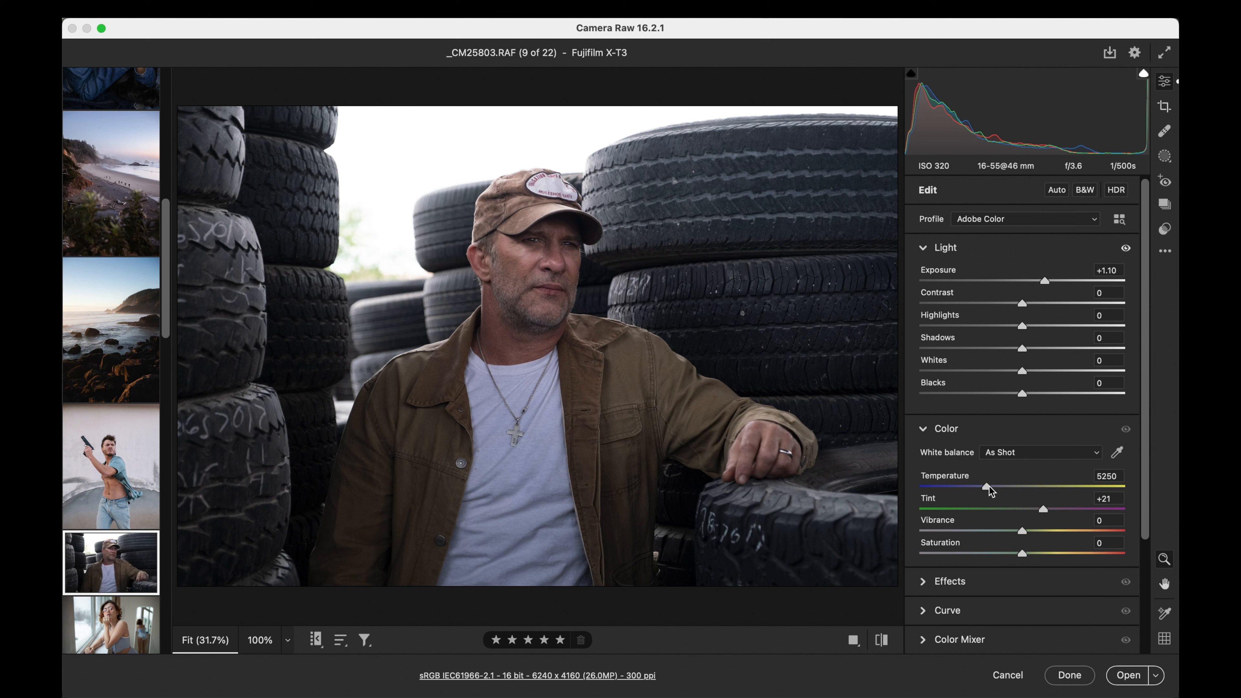
{"action": "left_click_drag", "start_coordinate": [988, 486], "coordinate": [989, 487]}
{"action": "left_click_drag", "start_coordinate": [1022, 304], "coordinate": [1037, 304]}
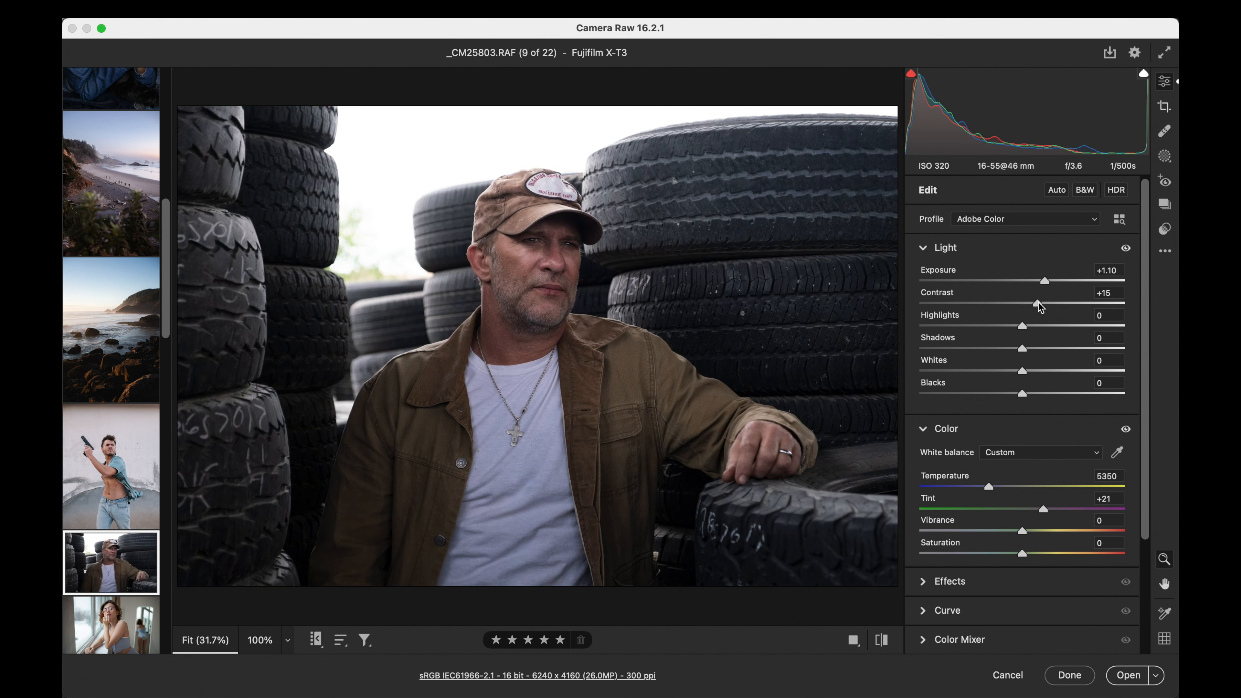
{"action": "left_click", "coordinate": [1113, 270]}
- Apply the Recover - Background + preset to the tire-stack portrait at amount 38
{"action": "key", "text": "shift+p"}
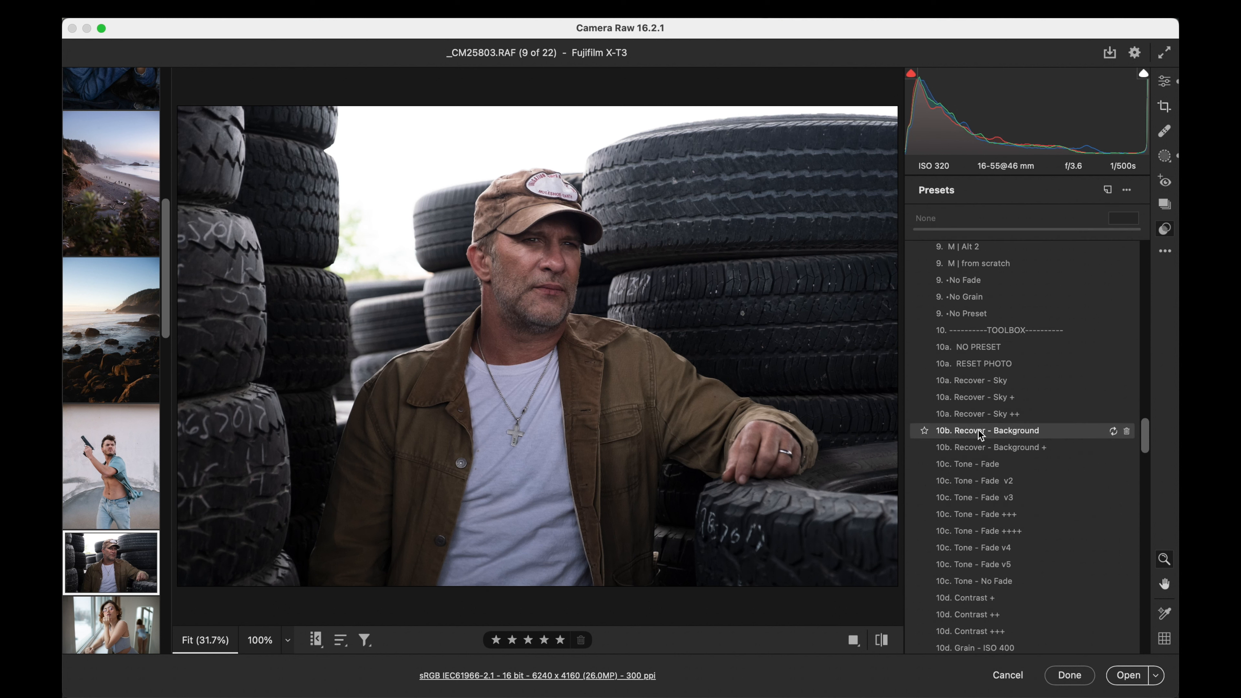
{"action": "left_click", "coordinate": [979, 447]}
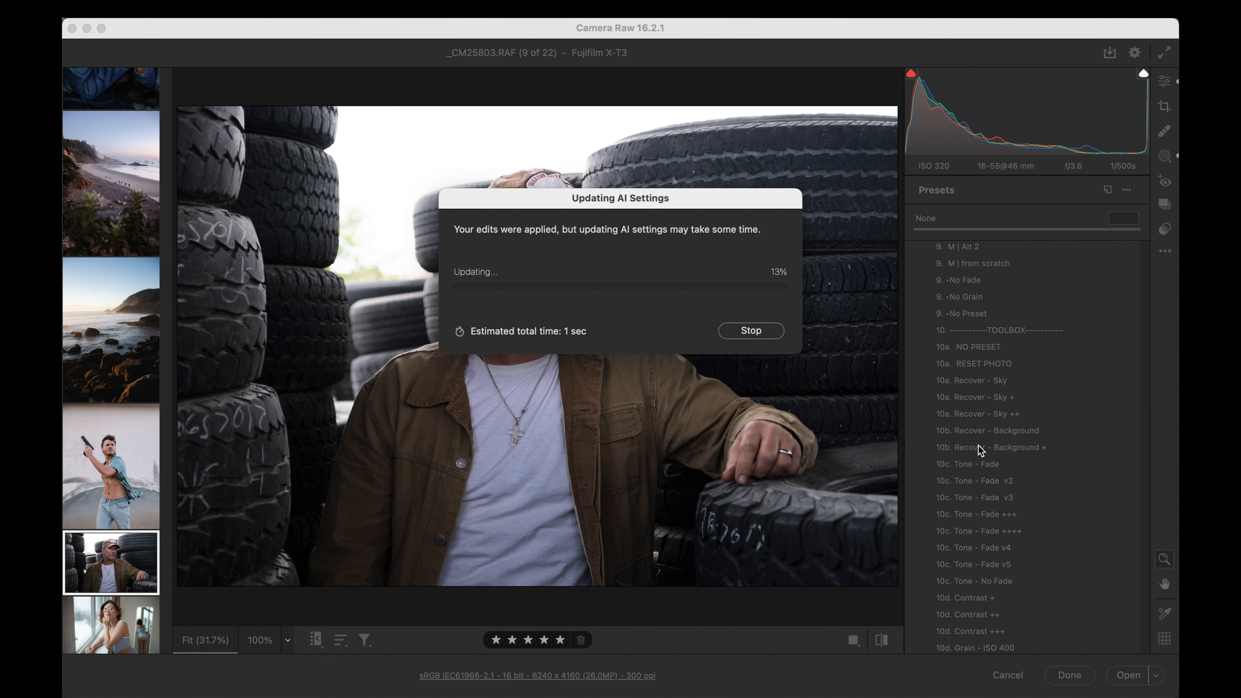
{"action": "left_click_drag", "start_coordinate": [913, 231], "coordinate": [956, 227]}
{"action": "left_click", "coordinate": [1072, 369]}
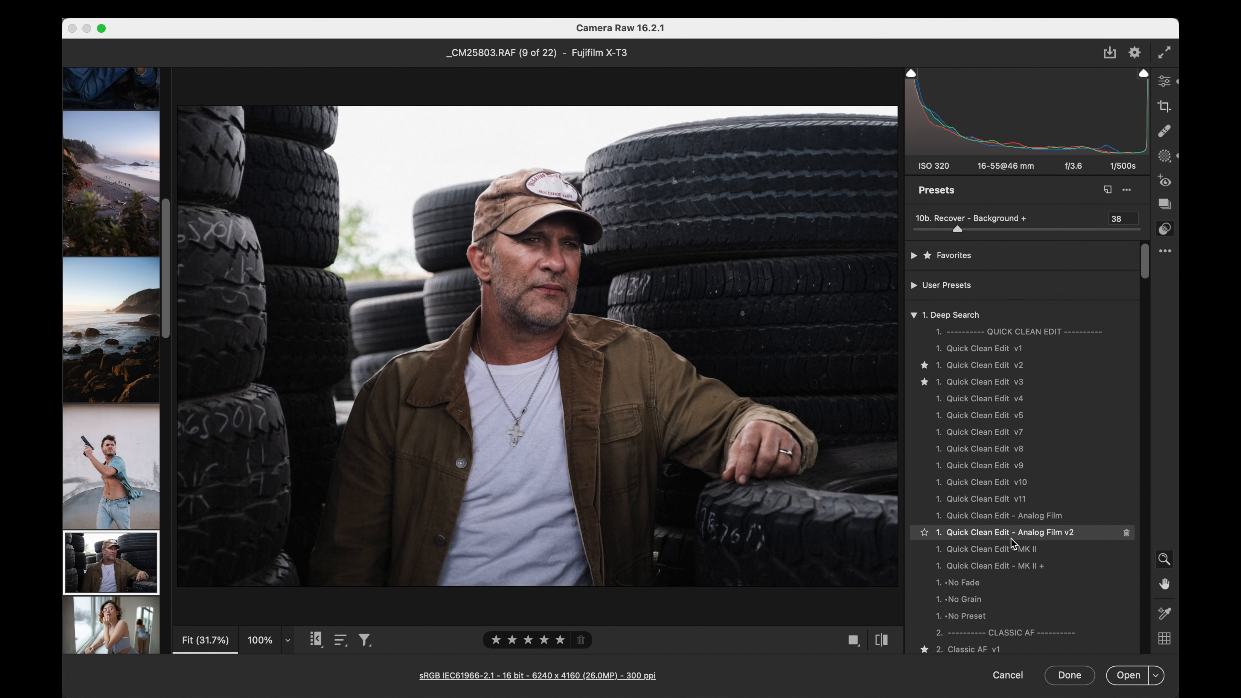
- Try the Classic AF v4 preset on the tire-stack portrait at amount 91
{"action": "scroll", "coordinate": [1011, 548], "scroll_direction": "down", "scroll_amount": 5}
{"action": "scroll", "coordinate": [1012, 553], "scroll_direction": "down", "scroll_amount": 2}
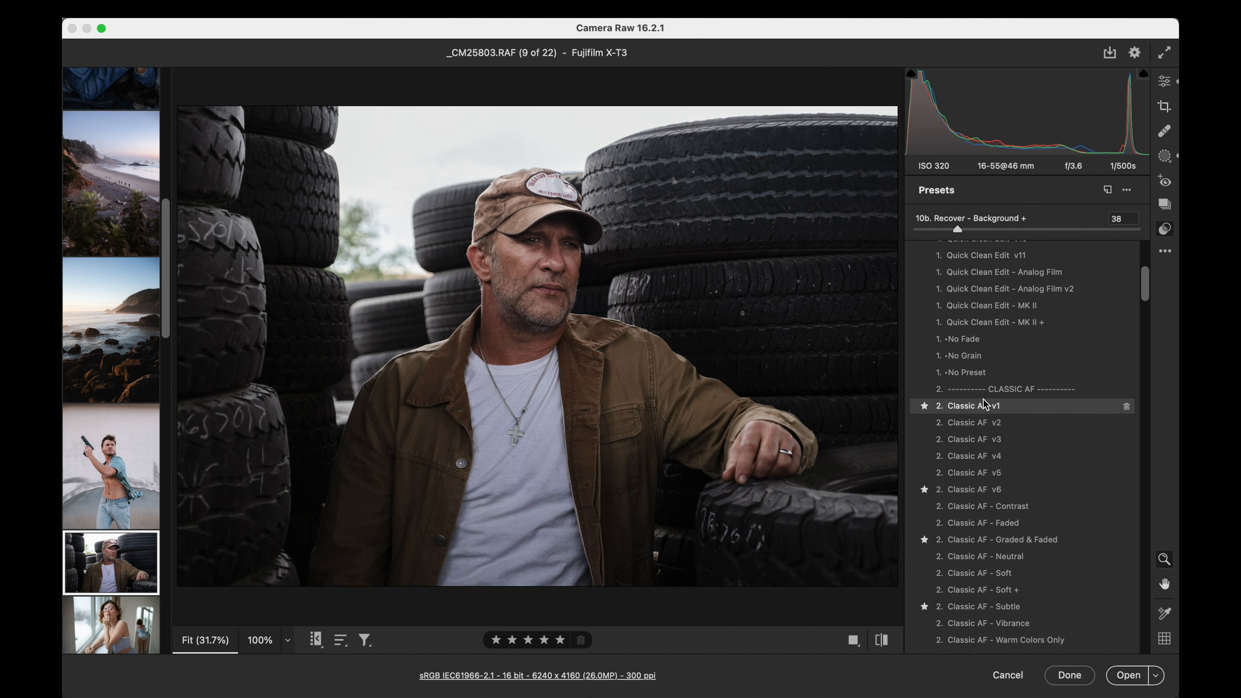
{"action": "left_click", "coordinate": [978, 461]}
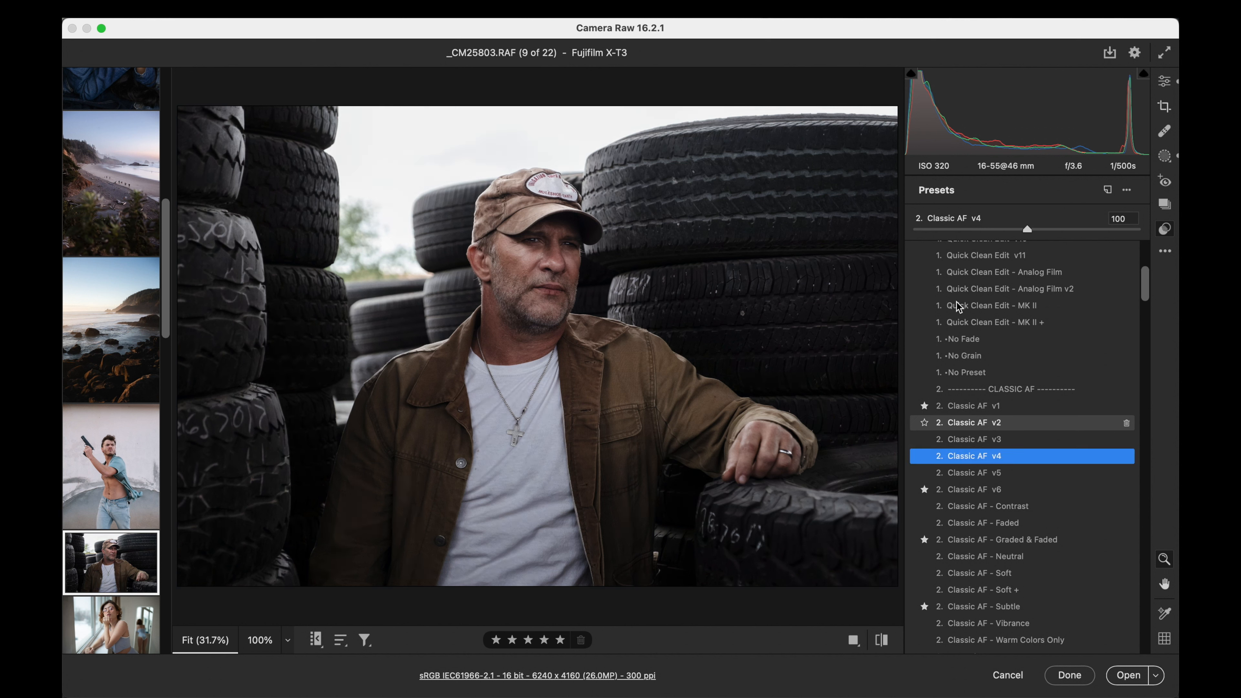
{"action": "left_click_drag", "start_coordinate": [918, 230], "coordinate": [1017, 229]}
- Preview the Origin 84 and Portra presets on the tire-stack portrait and try Portra 400 at amount 100
{"action": "scroll", "coordinate": [988, 339], "scroll_direction": "down", "scroll_amount": 8}
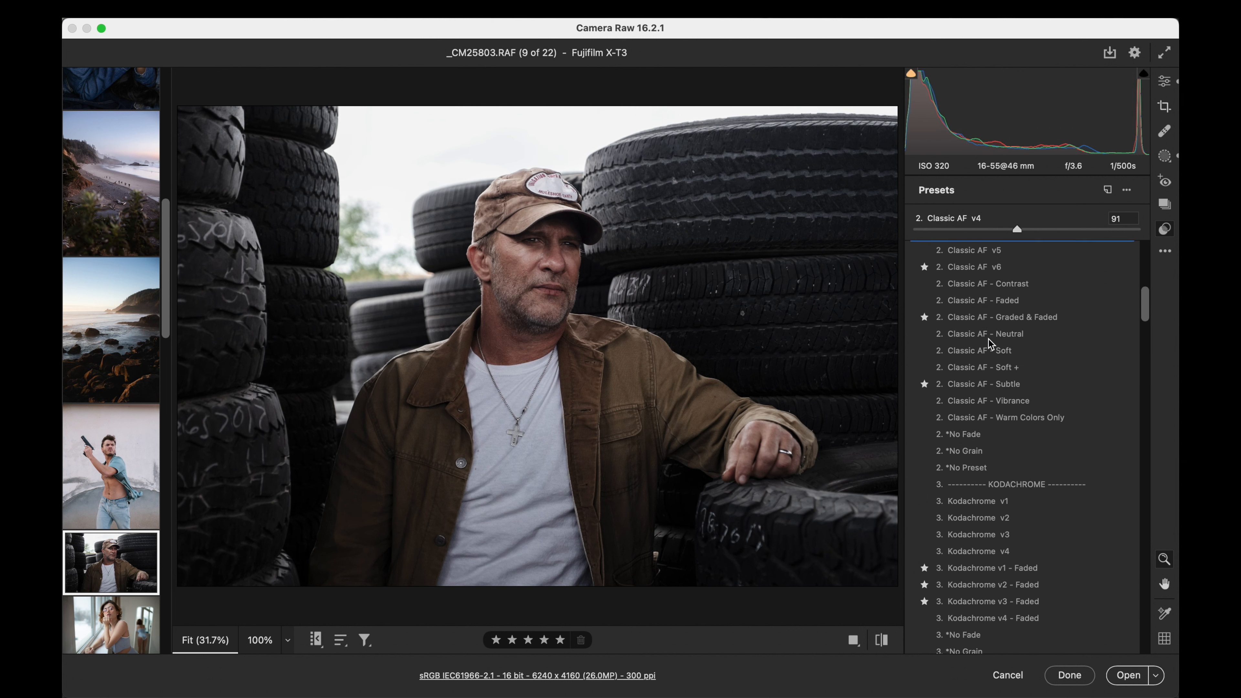
{"action": "scroll", "coordinate": [988, 339], "scroll_direction": "down", "scroll_amount": 10}
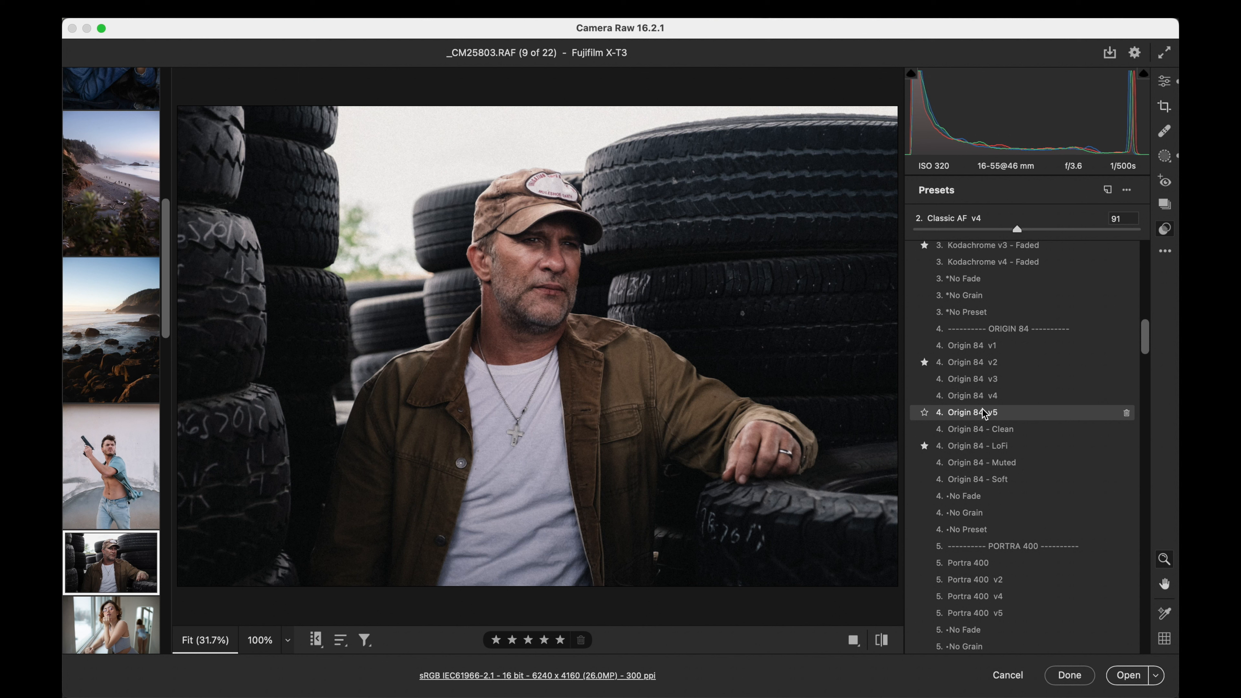
{"action": "scroll", "coordinate": [984, 413], "scroll_direction": "down", "scroll_amount": 5}
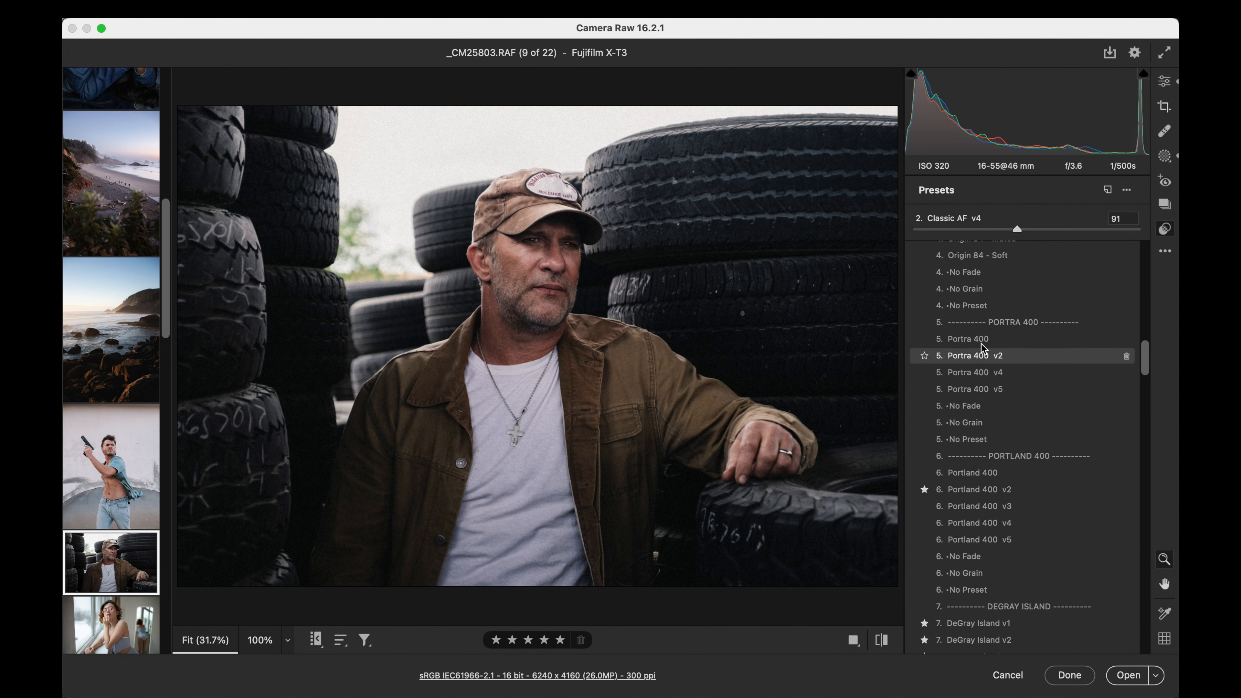
{"action": "left_click", "coordinate": [983, 346]}
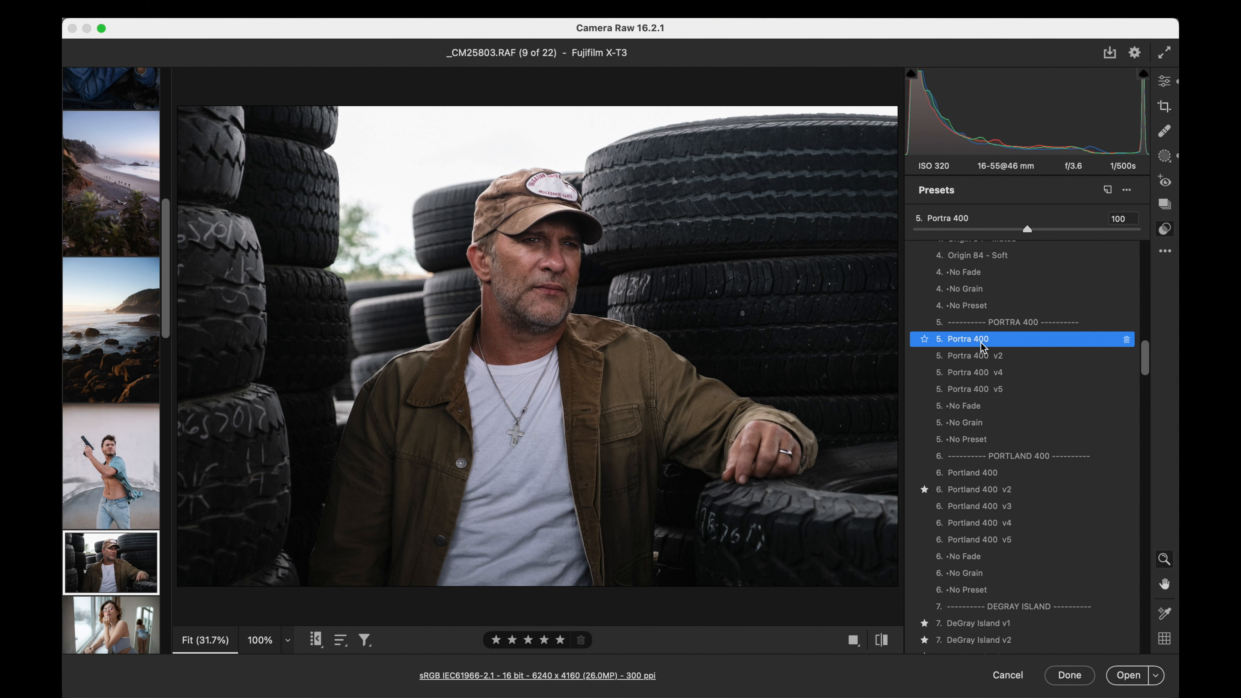
- Try the Film Lab preset Portra 800 on the tire-stack portrait at amount 68
{"action": "scroll", "coordinate": [984, 346], "scroll_direction": "down", "scroll_amount": 12}
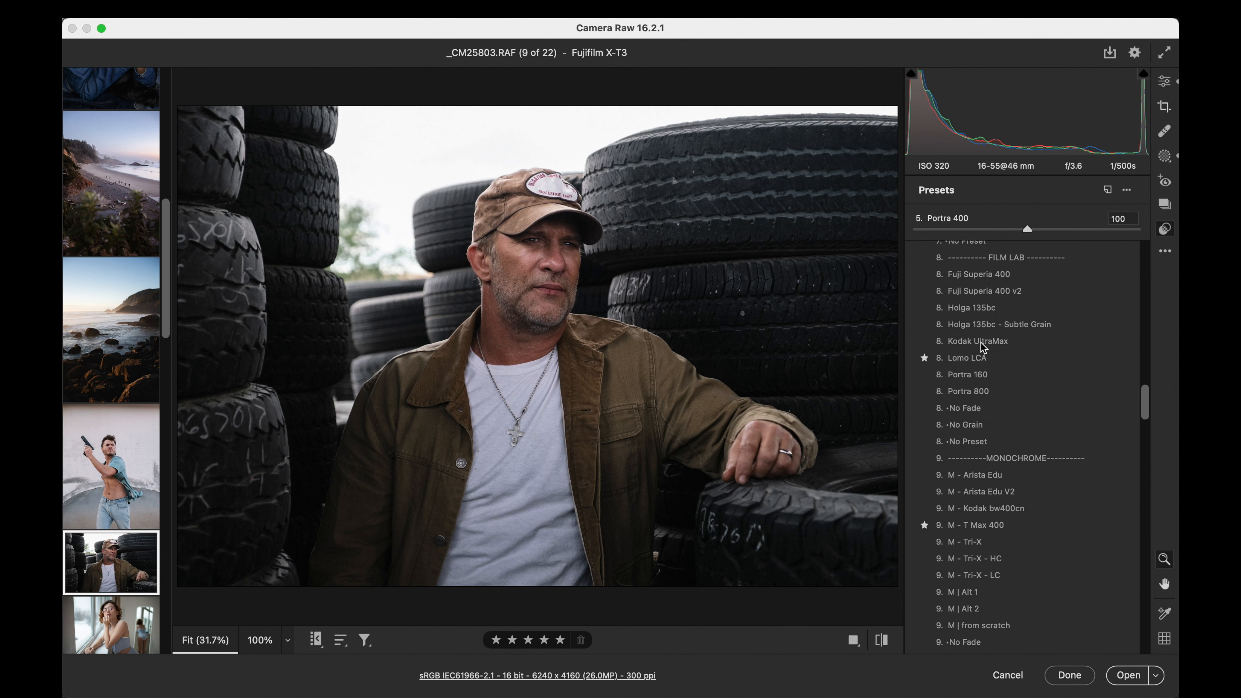
{"action": "scroll", "coordinate": [984, 346], "scroll_direction": "up", "scroll_amount": 2}
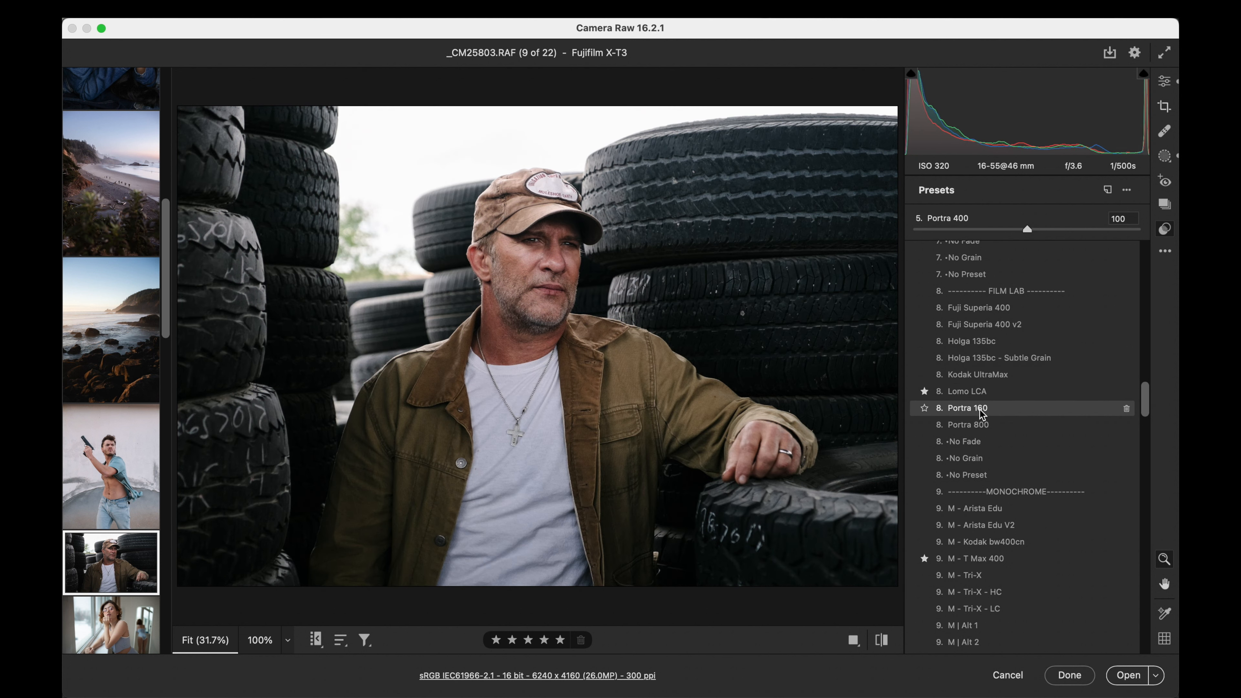
{"action": "left_click", "coordinate": [980, 425]}
{"action": "left_click", "coordinate": [926, 229]}
{"action": "left_click_drag", "start_coordinate": [926, 229], "coordinate": [992, 227]}
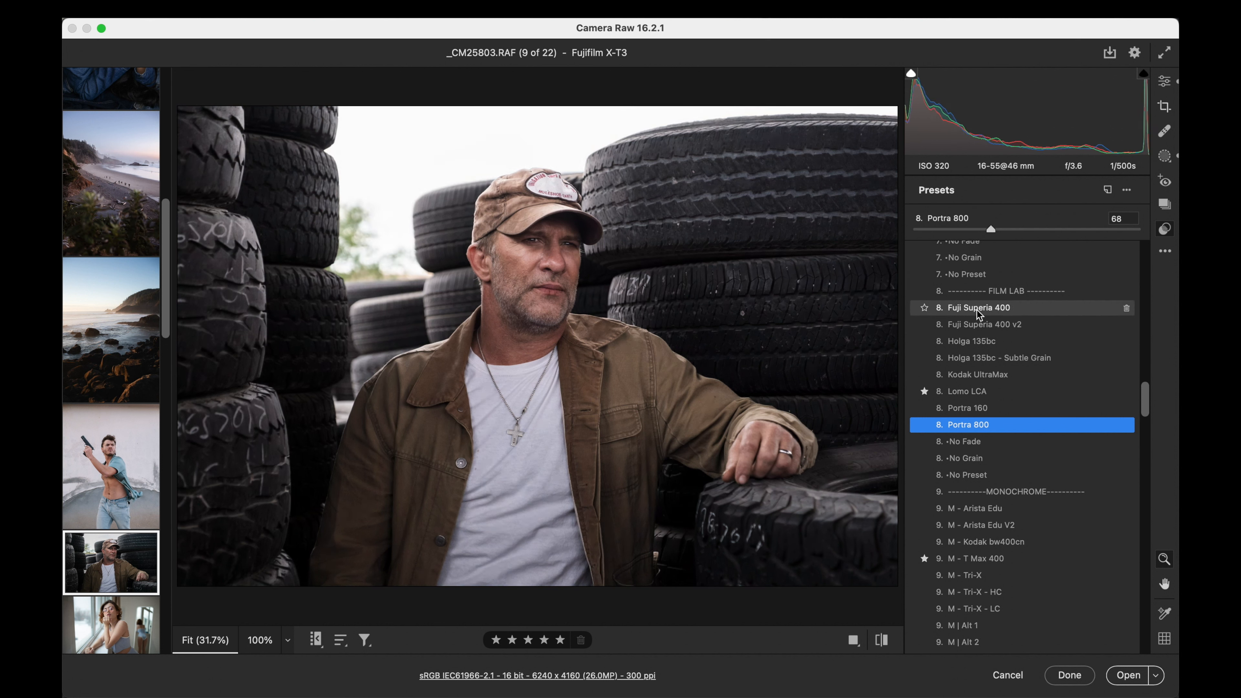
- Try the Fuji Superia 400 preset at amount 93 on the tire-stack portrait with exposure set to +1.15
{"action": "left_click", "coordinate": [976, 310]}
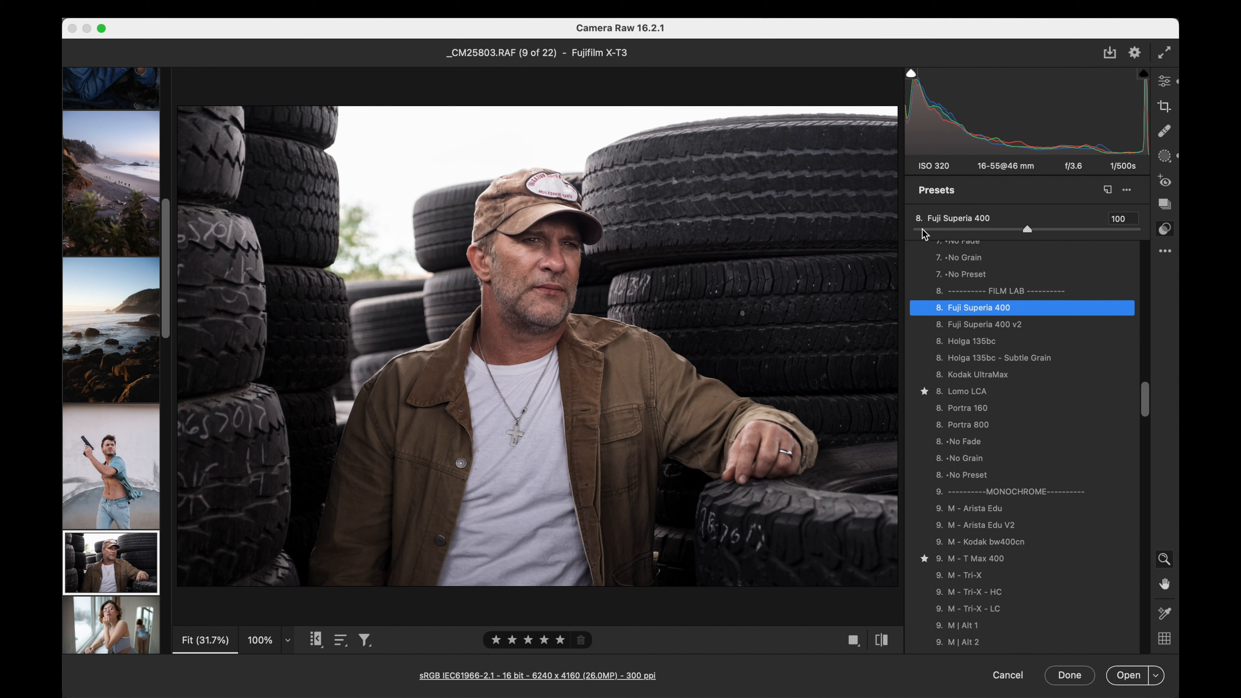
{"action": "mouse_move", "coordinate": [1027, 229]}
{"action": "left_mouse_down"}
{"action": "mouse_move", "coordinate": [1003, 232]}
{"action": "mouse_move", "coordinate": [1021, 231]}
{"action": "left_mouse_up"}
{"action": "left_click", "coordinate": [1164, 82]}
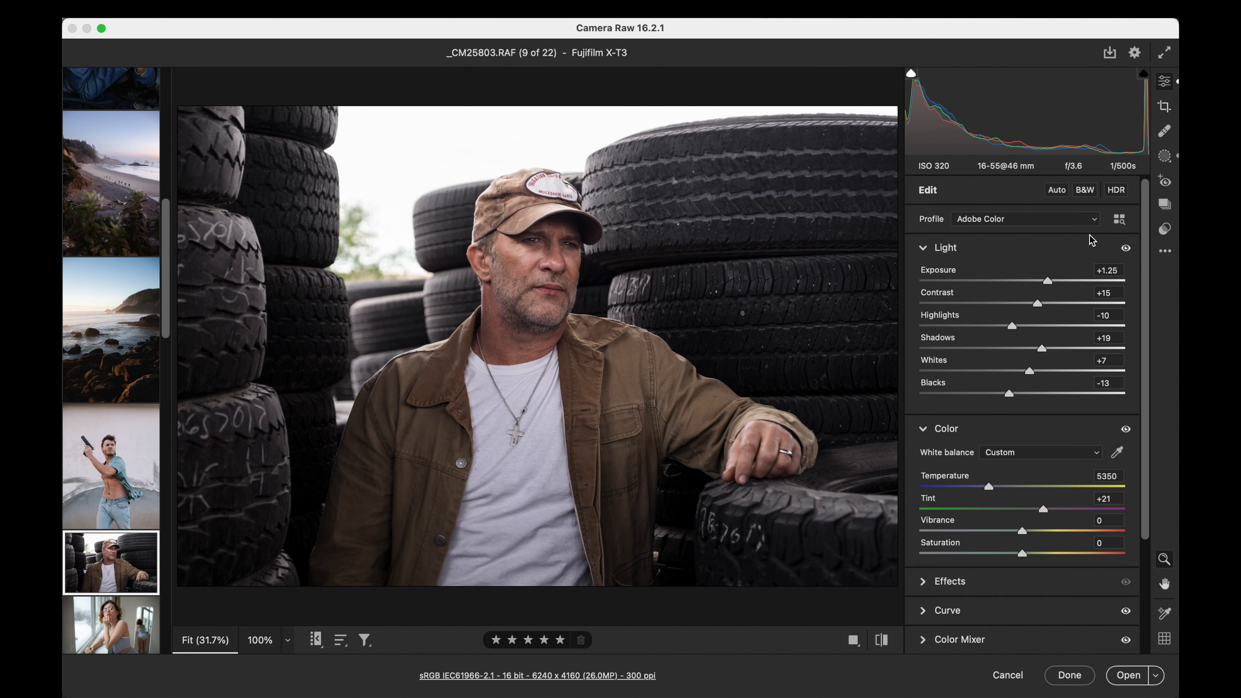
{"action": "mouse_move", "coordinate": [1048, 282]}
{"action": "left_mouse_down"}
{"action": "mouse_move", "coordinate": [1031, 281]}
{"action": "mouse_move", "coordinate": [1046, 284]}
{"action": "left_mouse_up"}
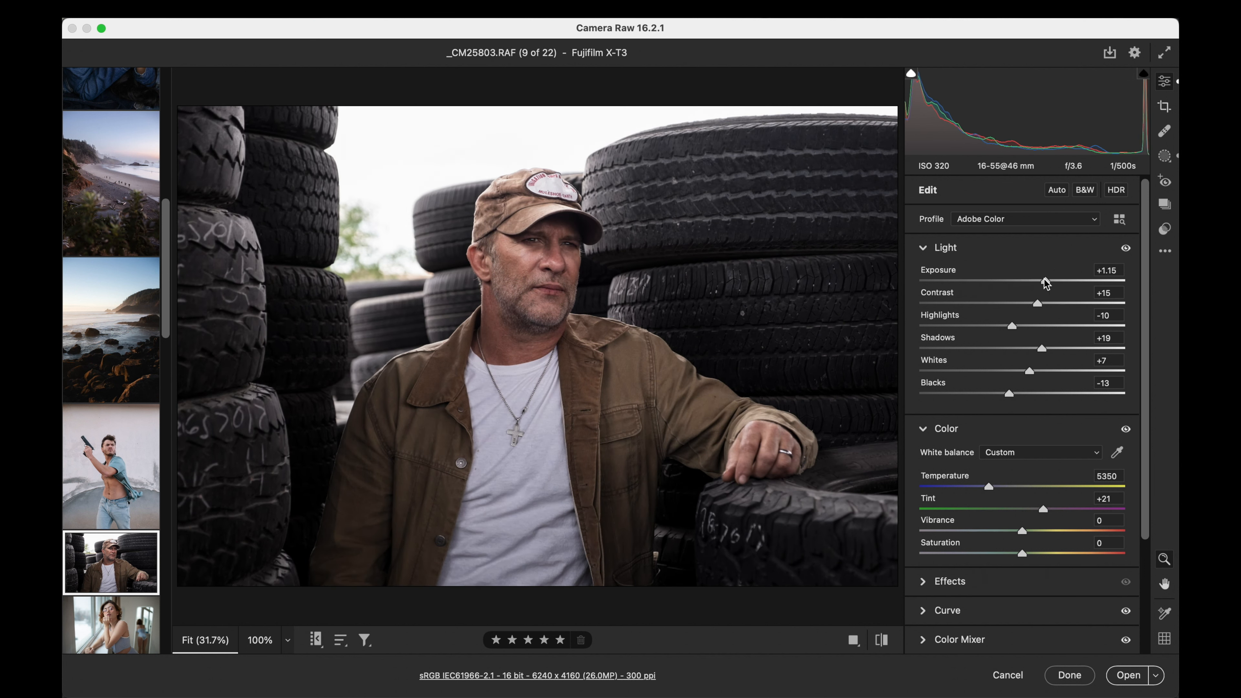
- Try the Portland 400 preset on the tire-stack portrait at amount 100
{"action": "left_click", "coordinate": [1164, 230]}
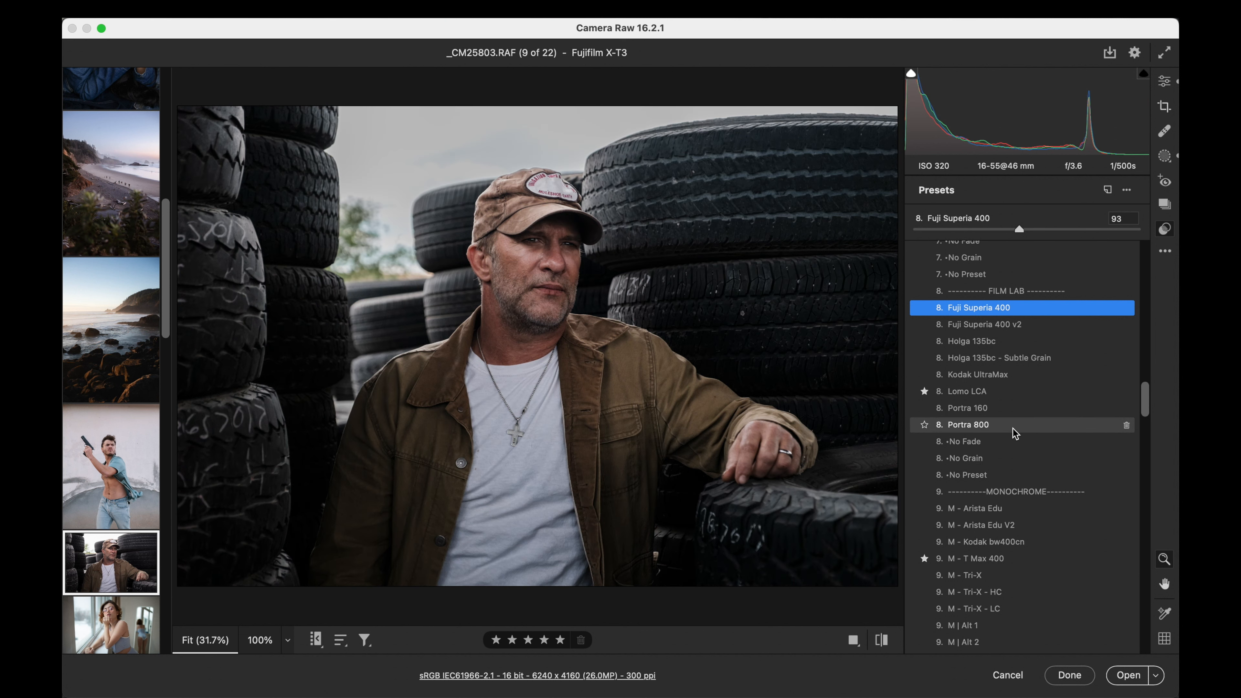
{"action": "scroll", "coordinate": [1014, 433], "scroll_direction": "up", "scroll_amount": 10}
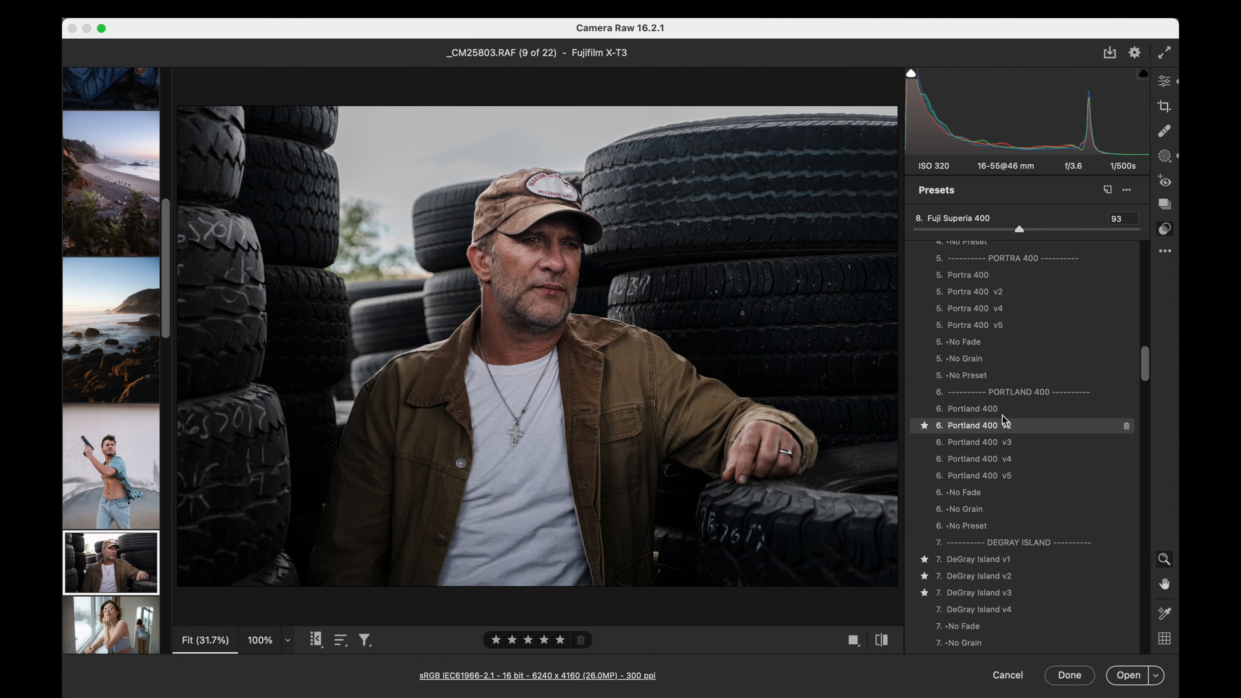
{"action": "left_click", "coordinate": [979, 411]}
- Apply the Portra 400 preset to the tire-stack portrait and set its exposure to +1.40
{"action": "scroll", "coordinate": [978, 411], "scroll_direction": "up", "scroll_amount": 2}
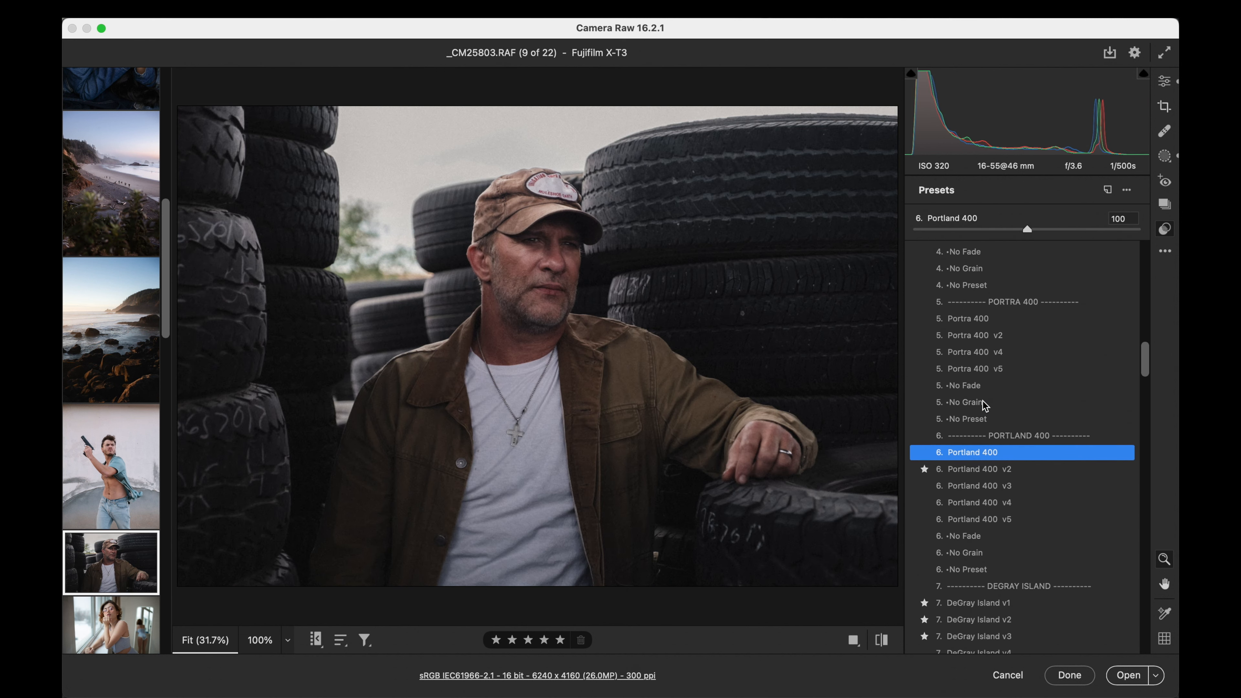
{"action": "left_click", "coordinate": [979, 320]}
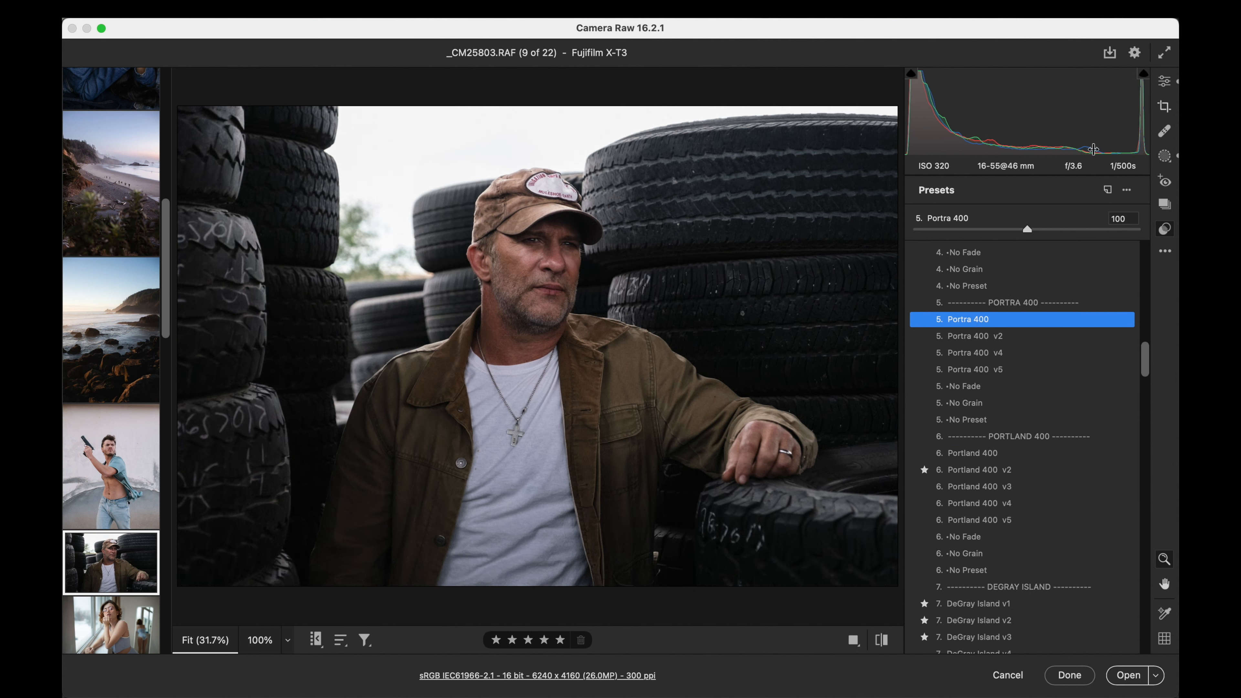
{"action": "left_click", "coordinate": [1164, 82]}
{"action": "left_click_drag", "start_coordinate": [1045, 282], "coordinate": [1050, 282]}
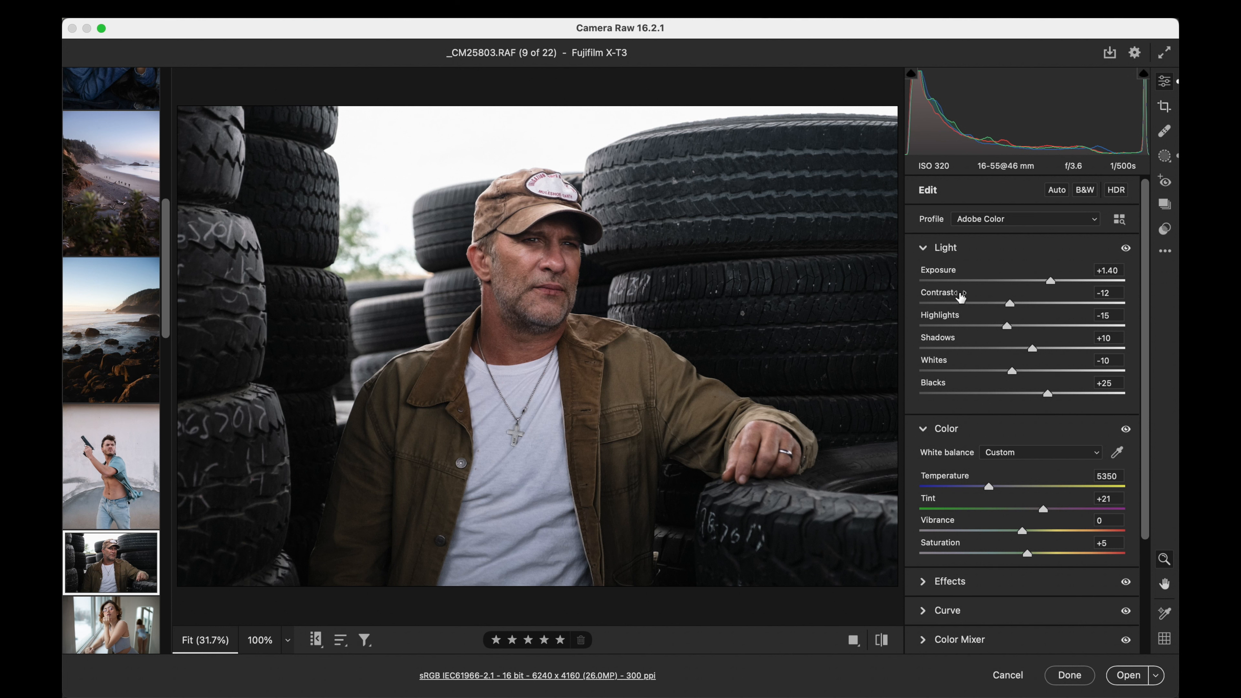
- Open the window portrait IMG_9170 (1).cr2 and set its exposure to +0.30 with temperature 5250
{"action": "scroll", "coordinate": [104, 527], "scroll_direction": "down", "scroll_amount": 3}
{"action": "left_click", "coordinate": [110, 508]}
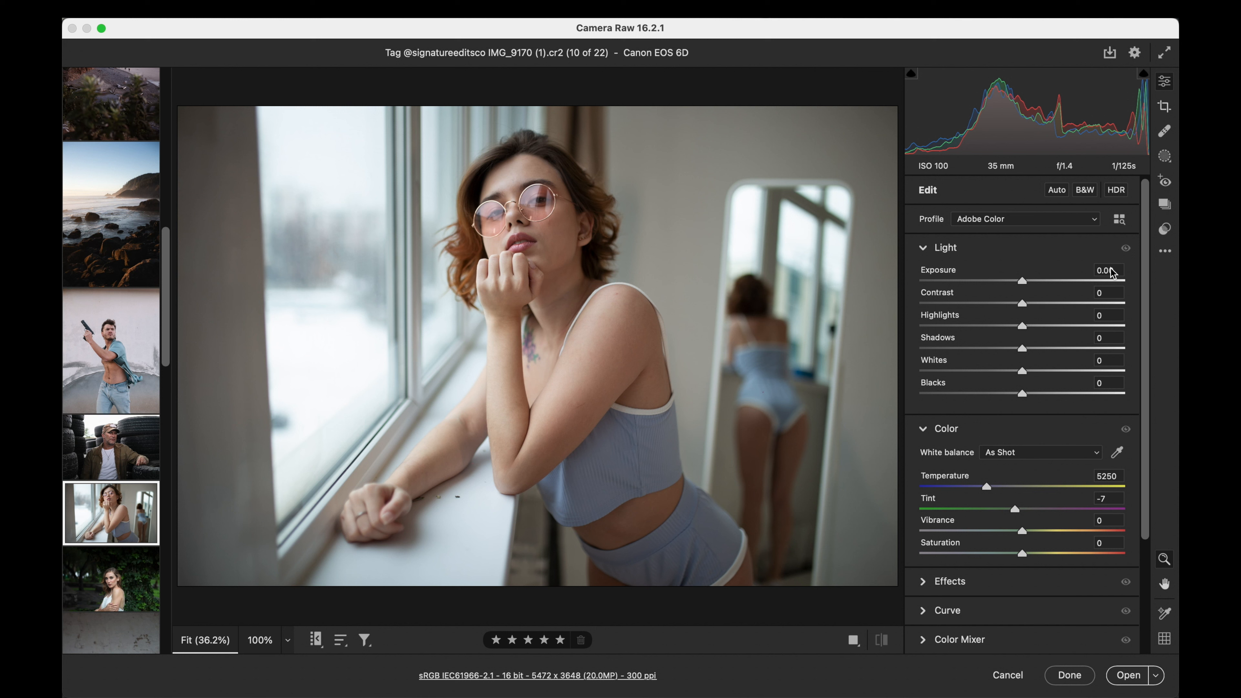
{"action": "left_click_drag", "start_coordinate": [1024, 282], "coordinate": [1030, 283]}
{"action": "left_click_drag", "start_coordinate": [986, 484], "coordinate": [986, 485]}
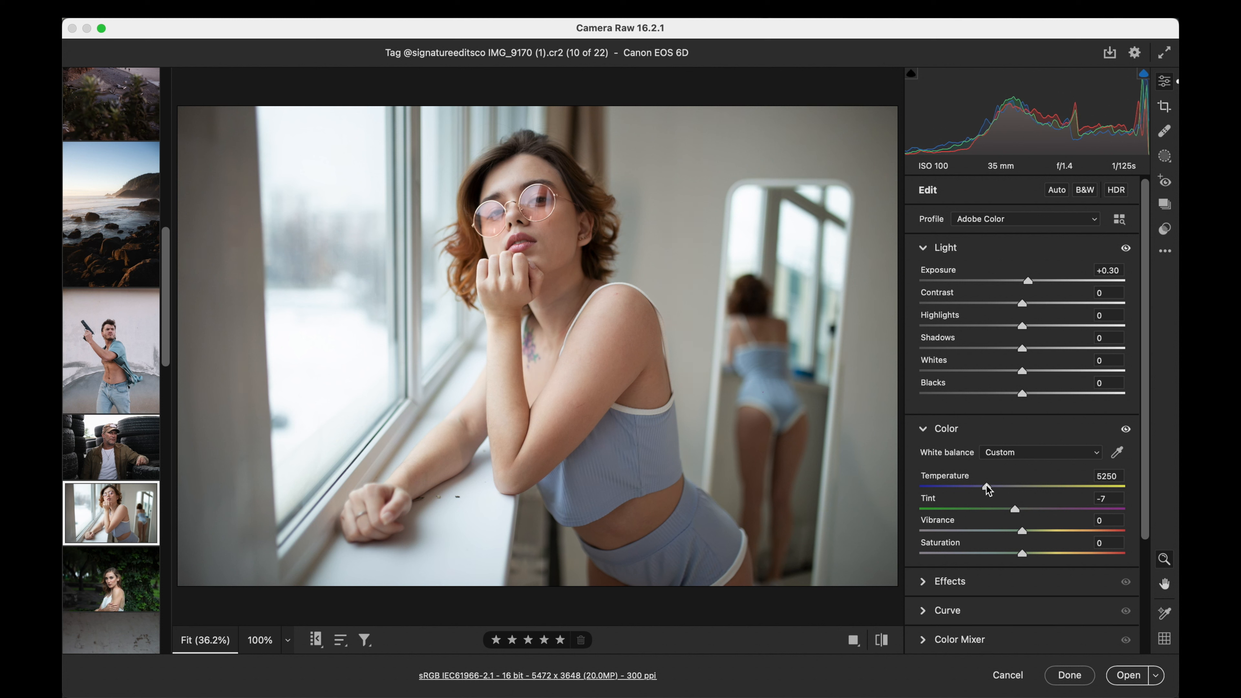
- Apply the Classic AF v1 preset to the window portrait and fine-tune the preset's amount
{"action": "left_click", "coordinate": [1165, 229]}
{"action": "scroll", "coordinate": [1090, 341], "scroll_direction": "up", "scroll_amount": 15}
{"action": "scroll", "coordinate": [1090, 341], "scroll_direction": "down", "scroll_amount": 8}
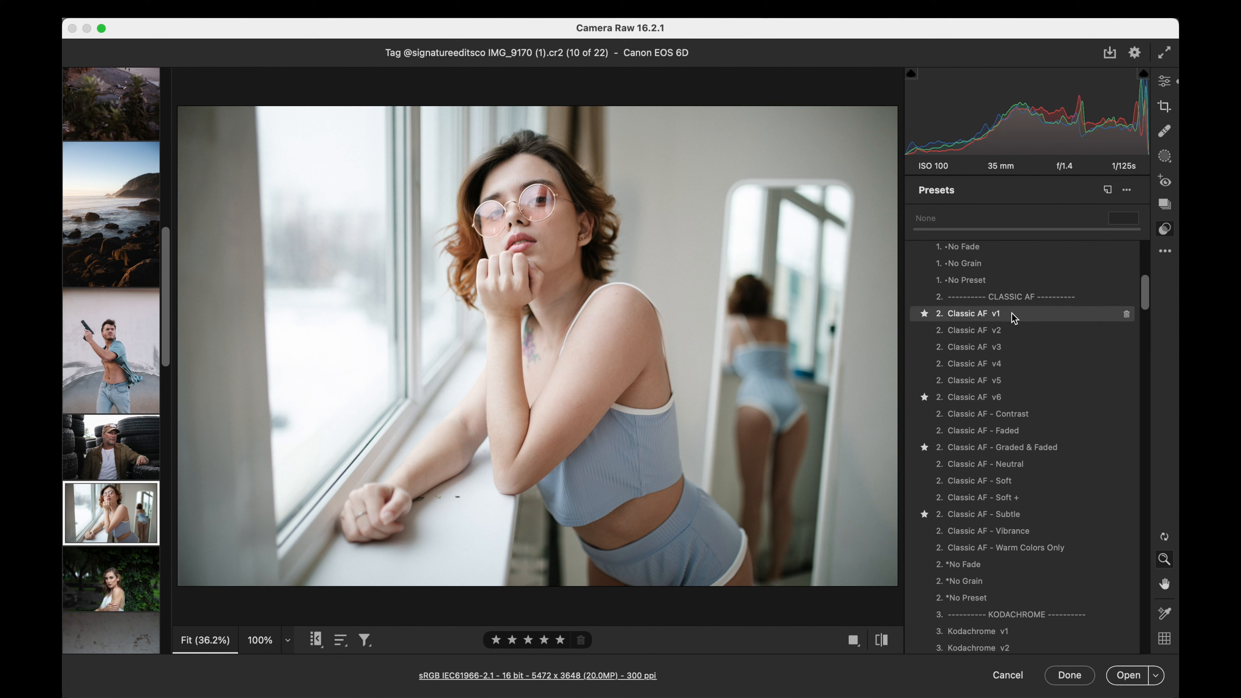
{"action": "left_click", "coordinate": [1010, 319]}
{"action": "mouse_move", "coordinate": [1026, 228]}
{"action": "left_mouse_down"}
{"action": "mouse_move", "coordinate": [1005, 223]}
{"action": "mouse_move", "coordinate": [1025, 224]}
{"action": "left_mouse_up"}
- Set the window portrait's exposure to +0.25, contrast to -18 and temperature to 5050
{"action": "left_click", "coordinate": [1165, 84]}
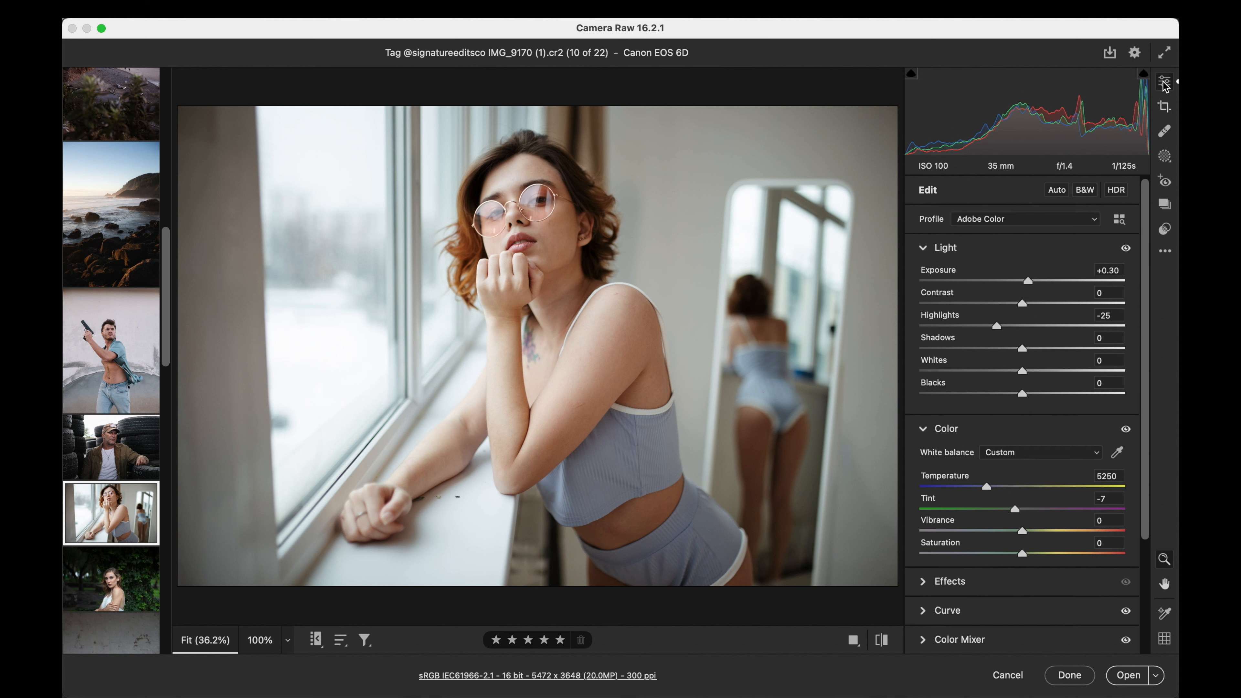
{"action": "left_click_drag", "start_coordinate": [1029, 280], "coordinate": [1006, 303]}
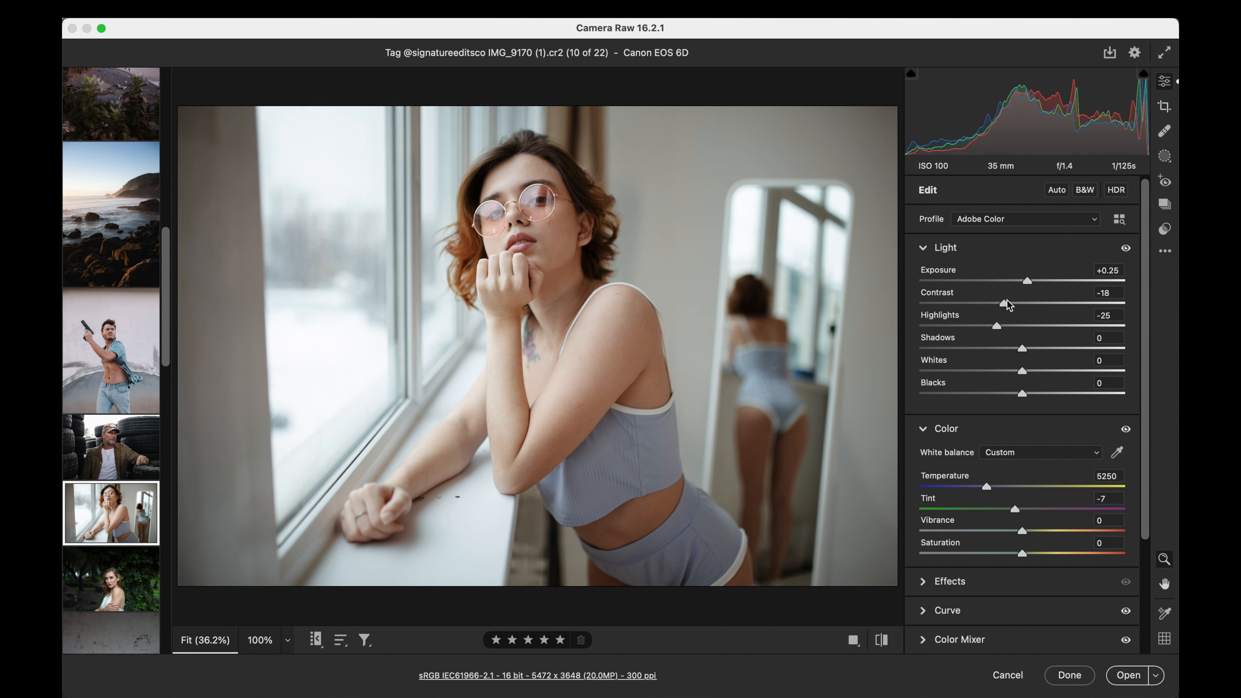
{"action": "left_click_drag", "start_coordinate": [985, 486], "coordinate": [983, 486]}
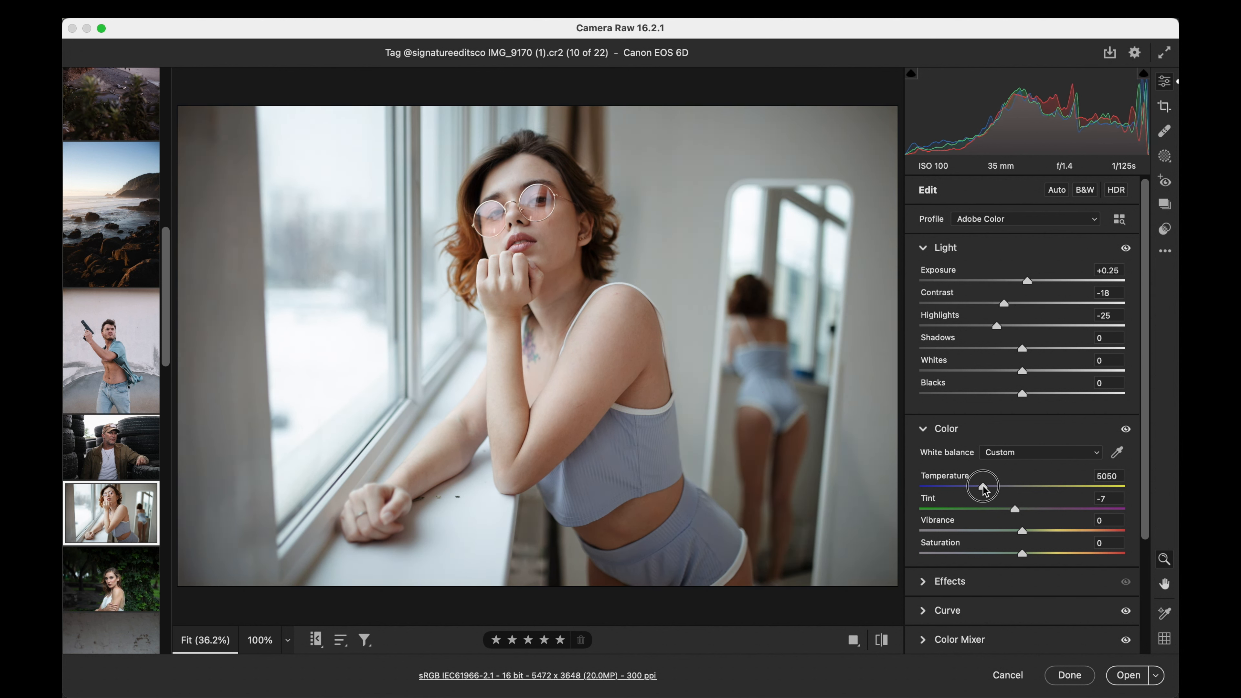
- Add the toolbox preset Grain - ISO 400 to the window portrait at amount 58, judging the grain on the face at 100%
{"action": "left_click", "coordinate": [1165, 229]}
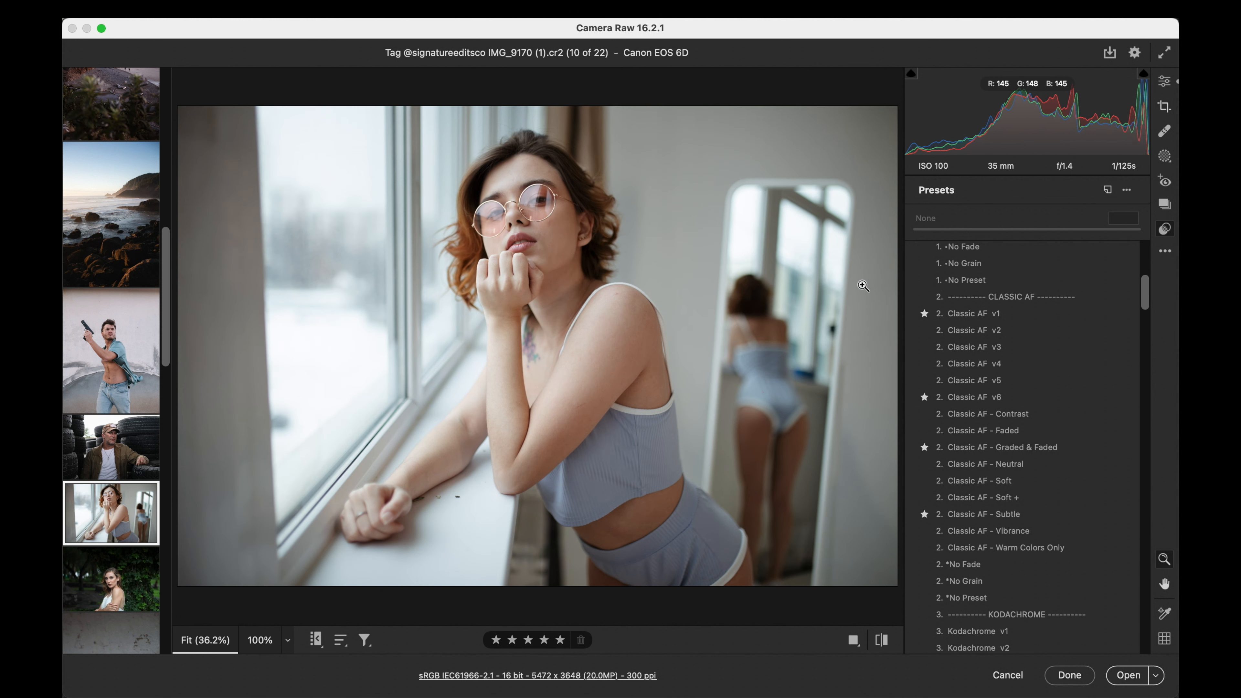
{"action": "left_click", "coordinate": [554, 230]}
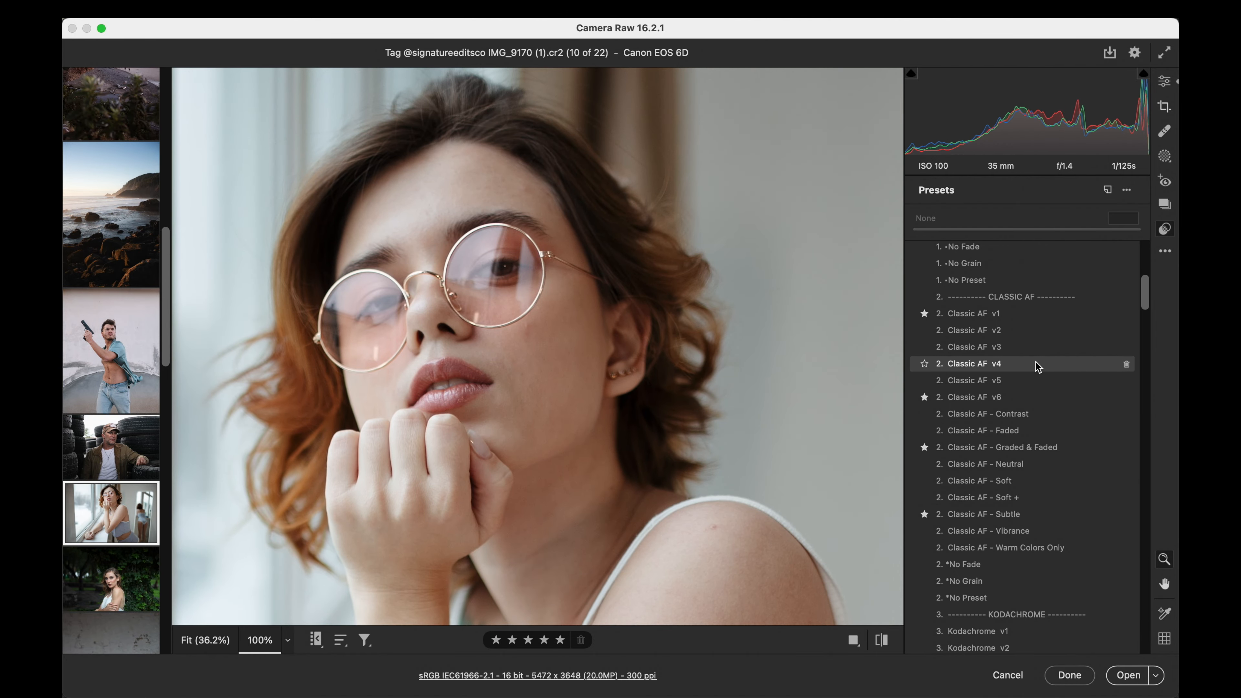
{"action": "scroll", "coordinate": [1036, 364], "scroll_direction": "down", "scroll_amount": 10}
{"action": "scroll", "coordinate": [1038, 367], "scroll_direction": "down", "scroll_amount": 15}
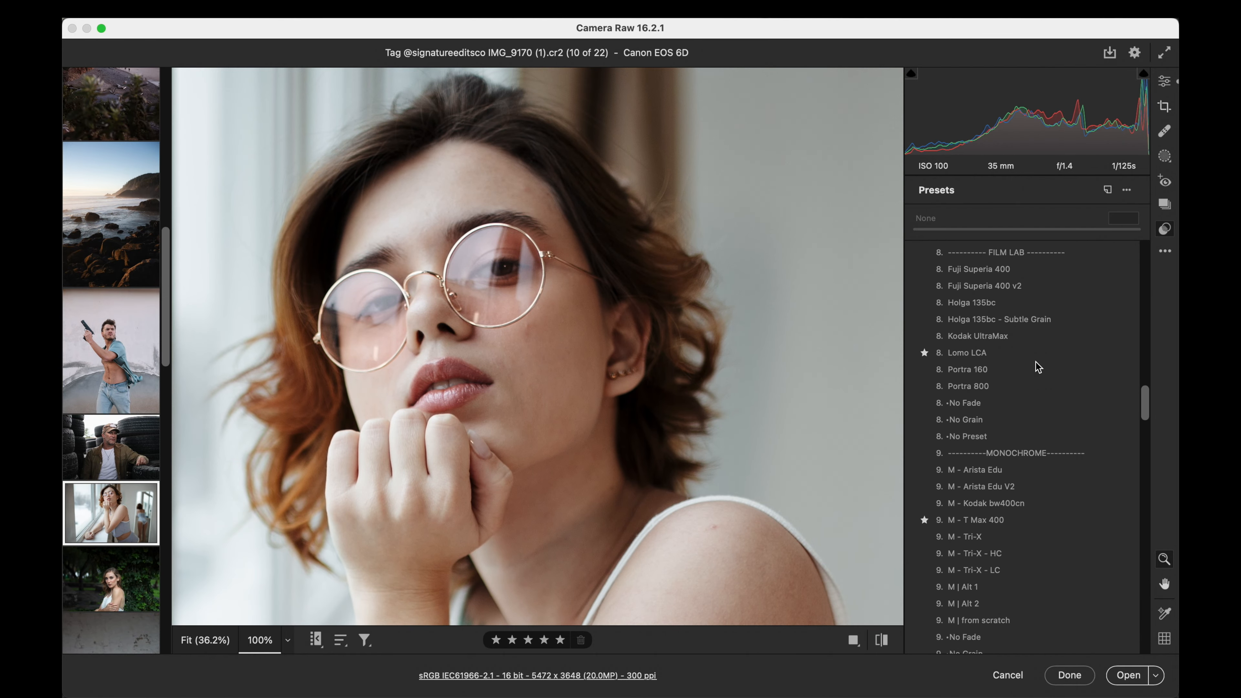
{"action": "scroll", "coordinate": [1038, 366], "scroll_direction": "down", "scroll_amount": 1}
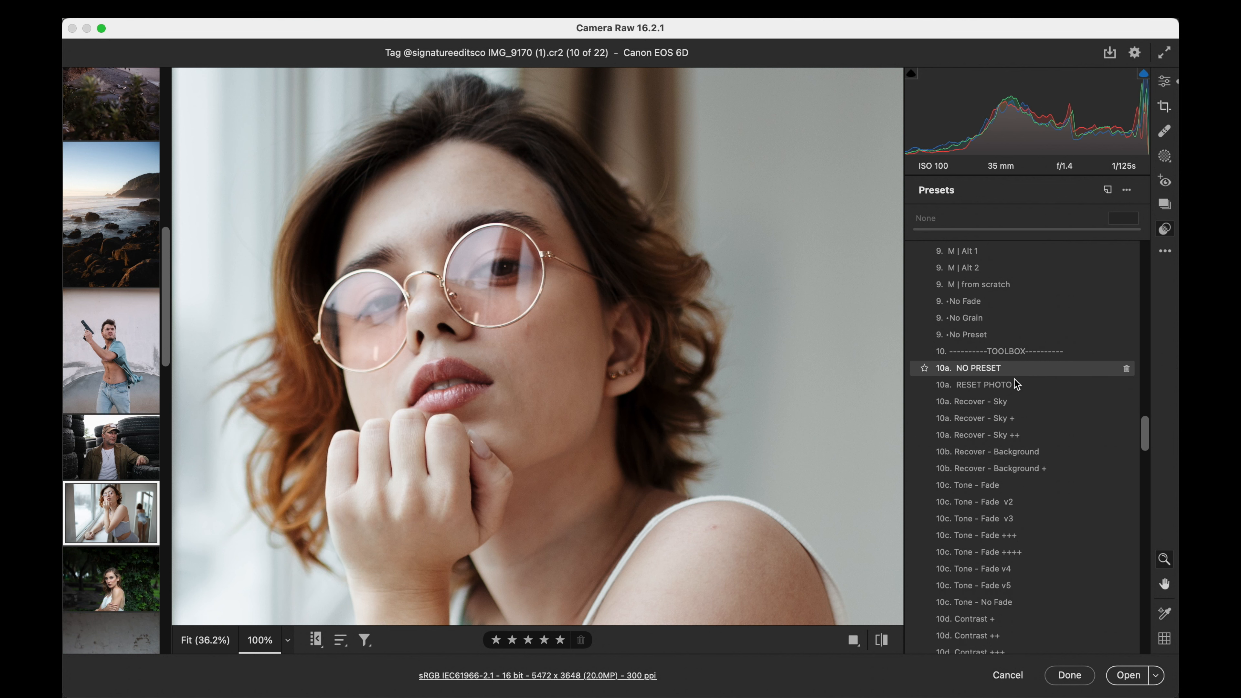
{"action": "scroll", "coordinate": [975, 551], "scroll_direction": "down", "scroll_amount": 1}
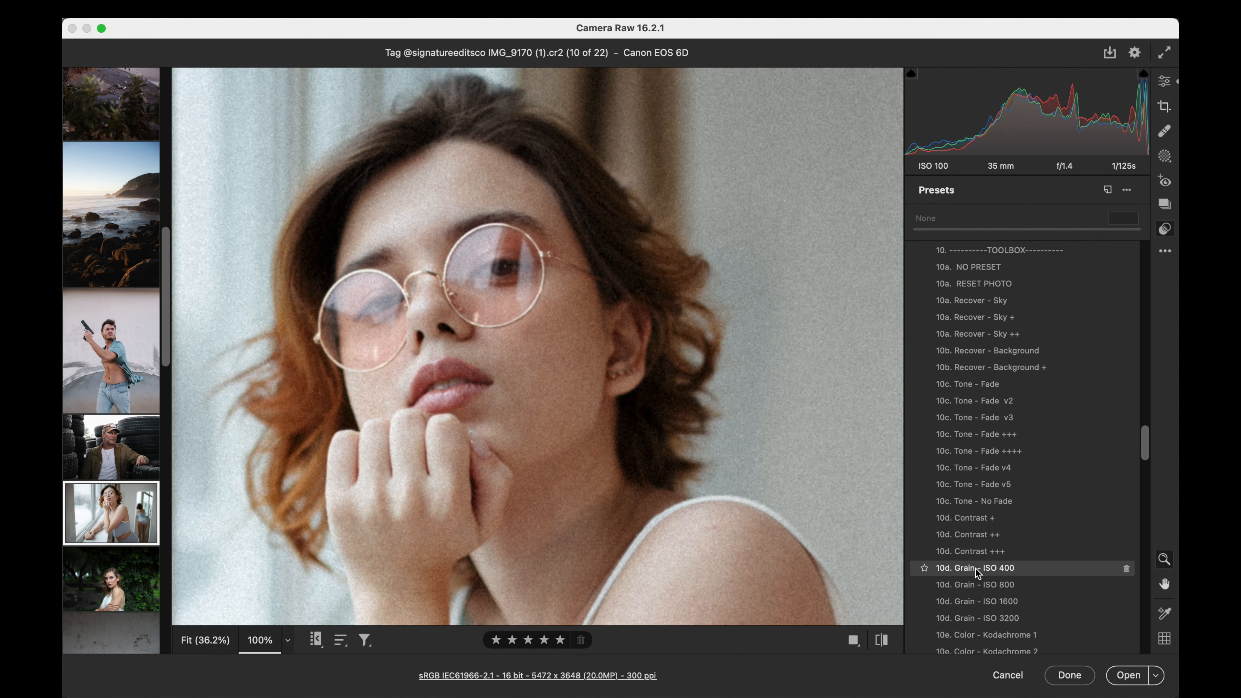
{"action": "left_click", "coordinate": [975, 568]}
{"action": "left_click_drag", "start_coordinate": [913, 229], "coordinate": [981, 225]}
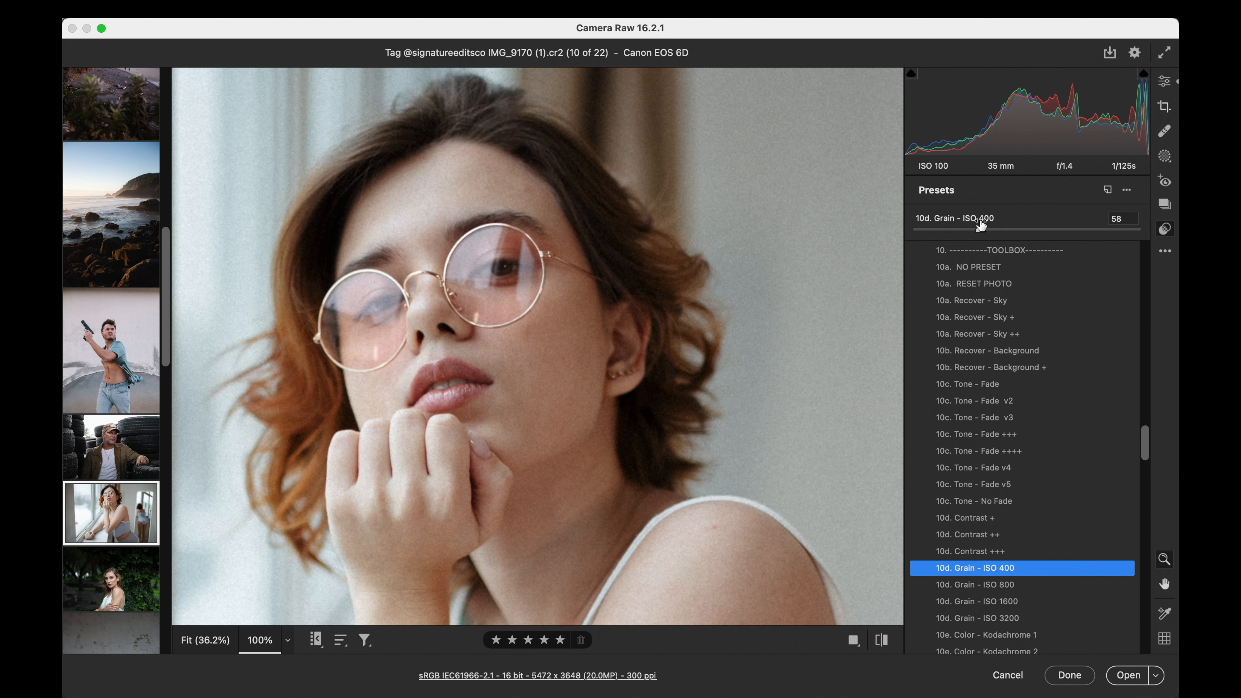
- Compare the full window portrait with its unedited version and set the temperature to 5200
{"action": "left_click", "coordinate": [1164, 81]}
{"action": "left_click", "coordinate": [512, 320]}
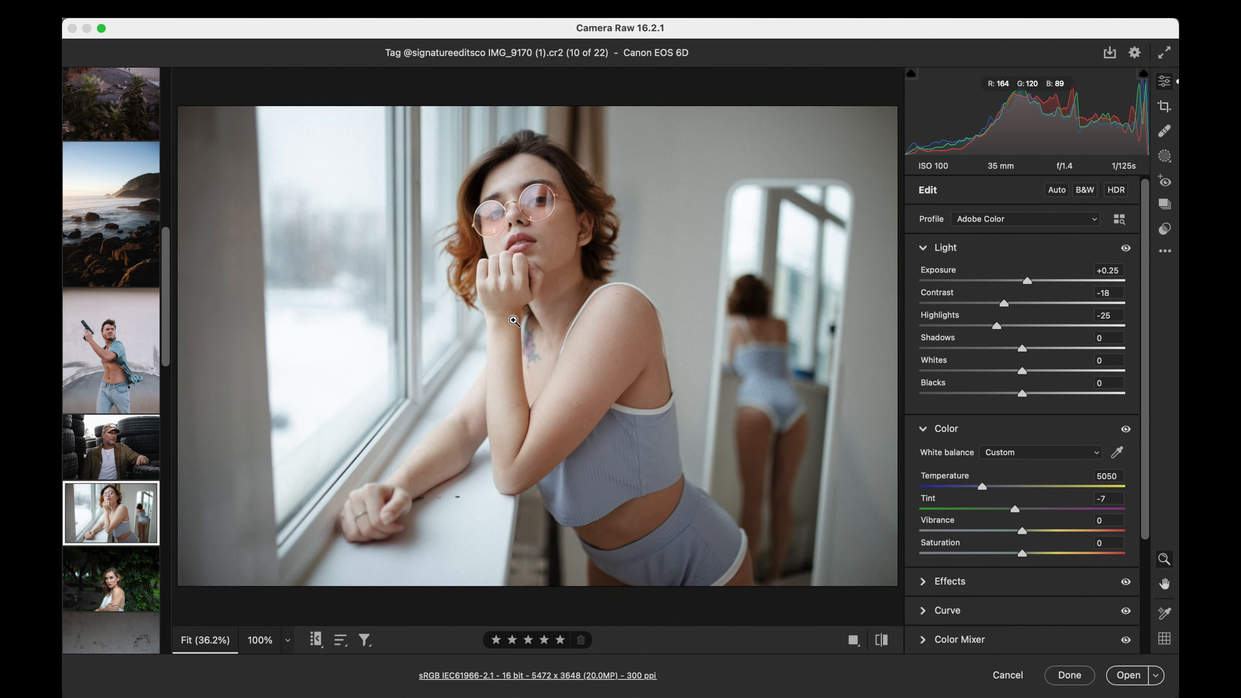
{"action": "left_click", "coordinate": [887, 643]}
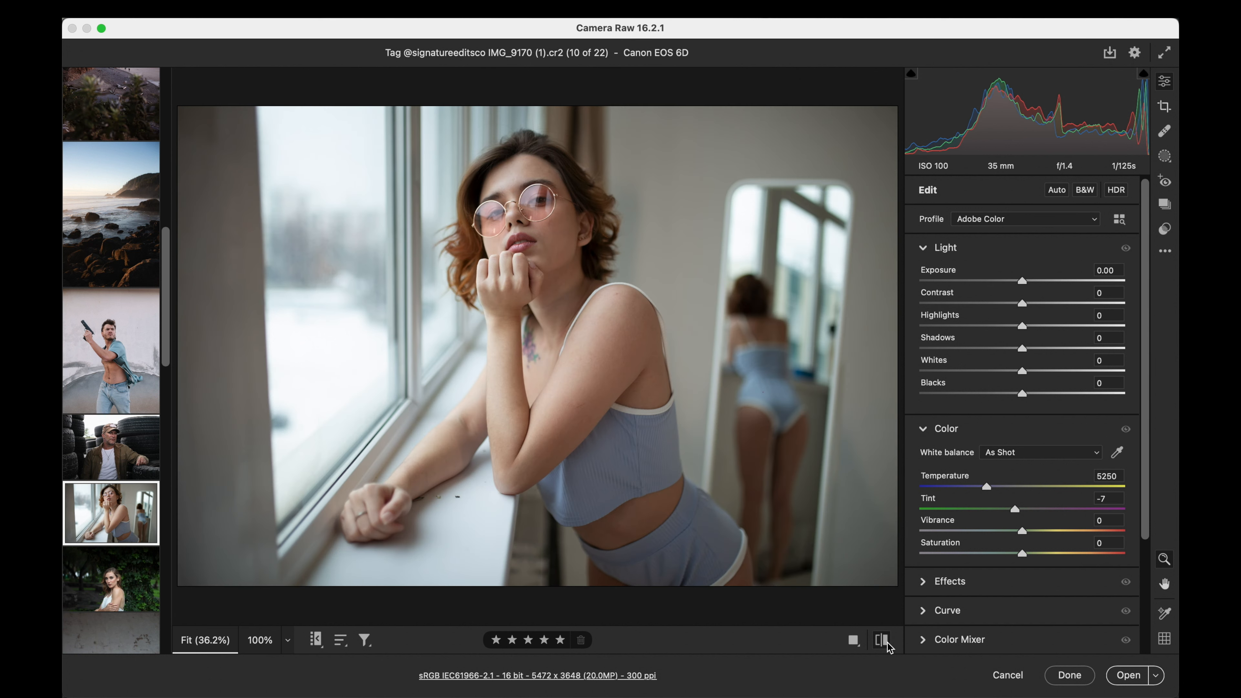
{"action": "left_click", "coordinate": [887, 642]}
{"action": "left_click", "coordinate": [1112, 476]}
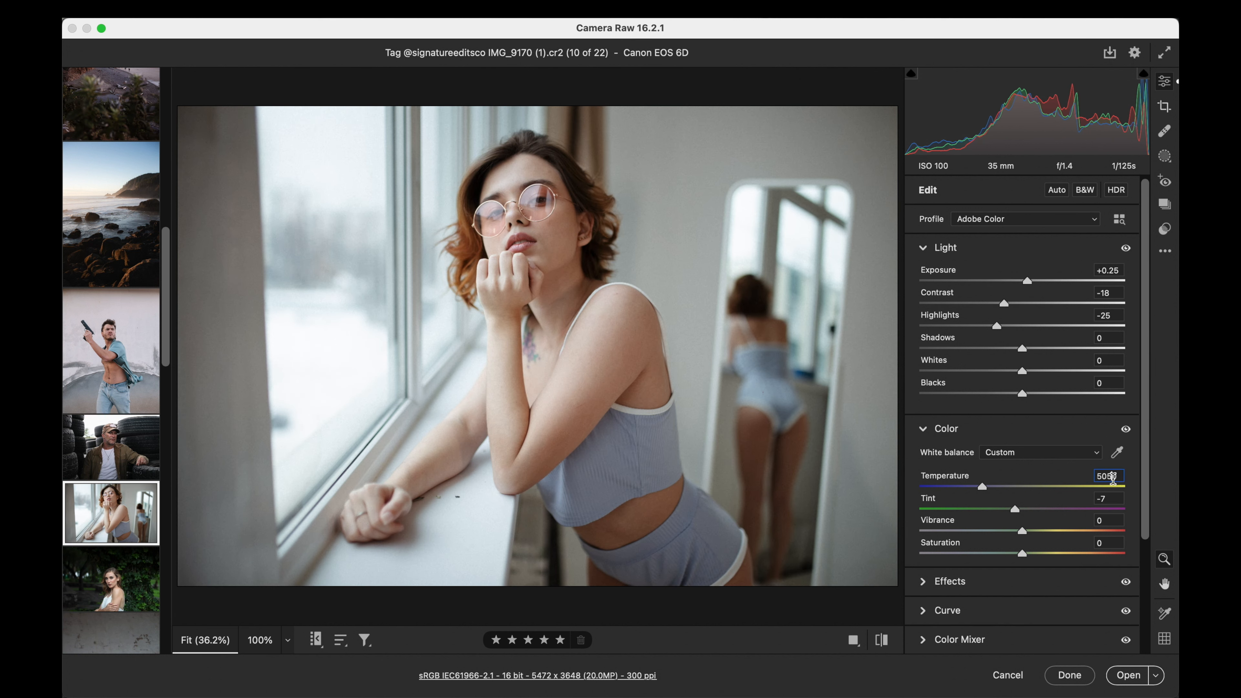
{"action": "double_click", "coordinate": [1113, 479]}
{"action": "type", "text": "5200"}
{"action": "key", "text": "Return"}
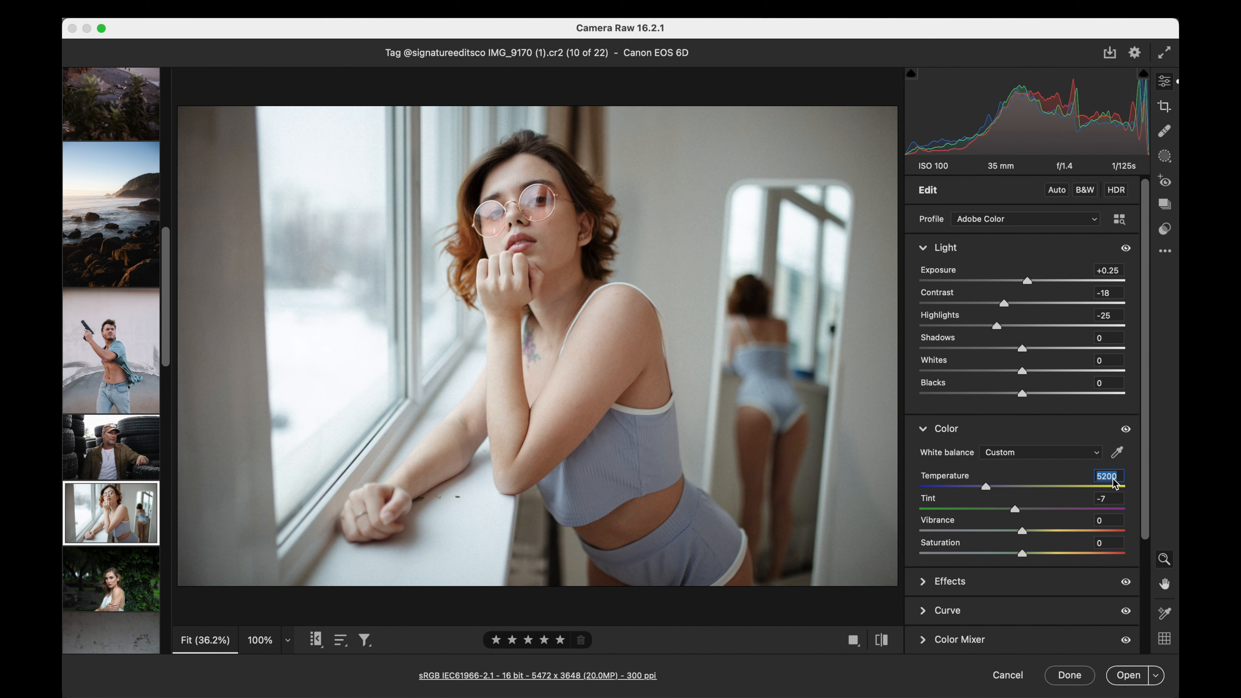
{"action": "key", "text": "Up"}
- Open the ivy-background portrait IMG_0222.CR2 for editing
{"action": "left_click", "coordinate": [107, 587]}
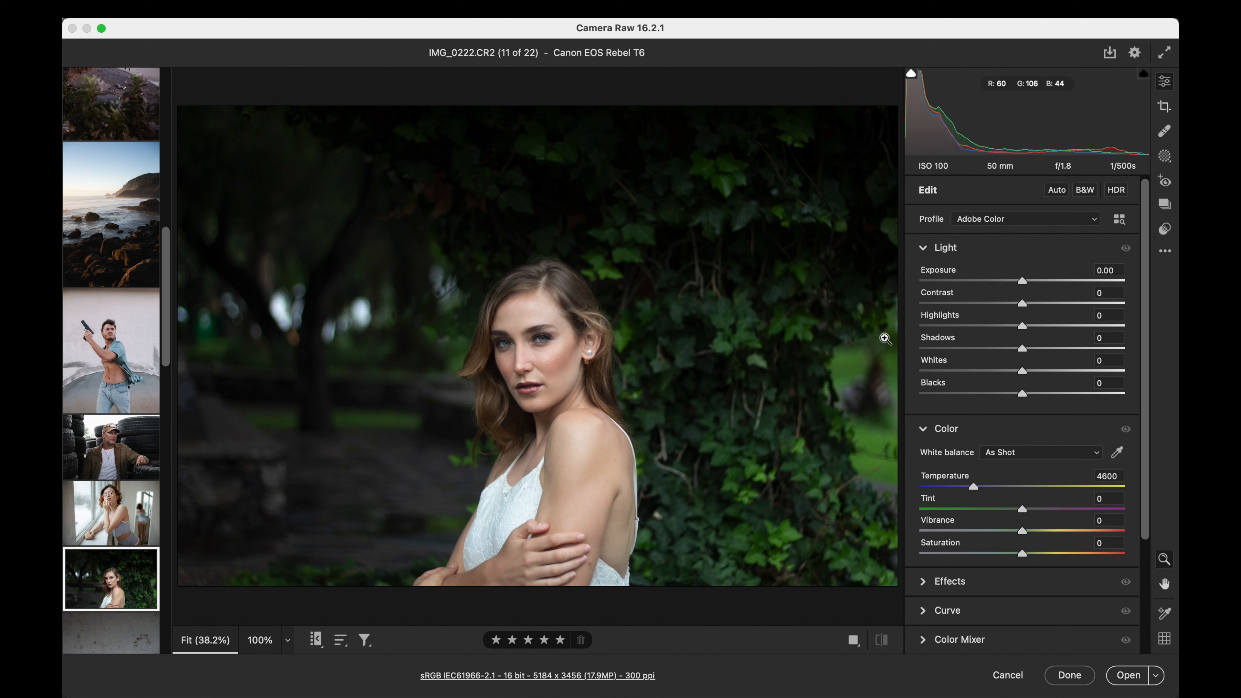
- Set the ivy-background portrait's exposure to +0.30 and its tint to +8
{"action": "left_click_drag", "start_coordinate": [1023, 282], "coordinate": [1029, 282]}
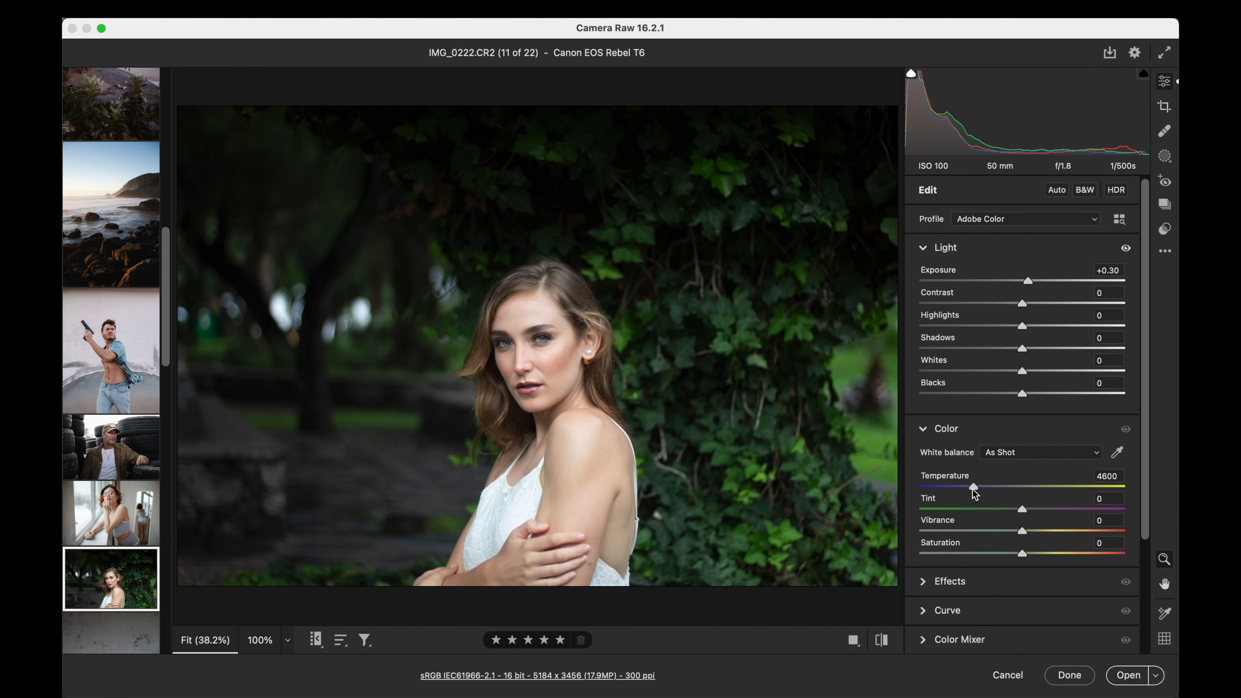
{"action": "left_click_drag", "start_coordinate": [1023, 507], "coordinate": [1030, 508]}
- Try the Kodachrome v1 preset on the ivy-background portrait at amount 75
{"action": "left_click", "coordinate": [1161, 229]}
{"action": "scroll", "coordinate": [1036, 357], "scroll_direction": "up", "scroll_amount": 20}
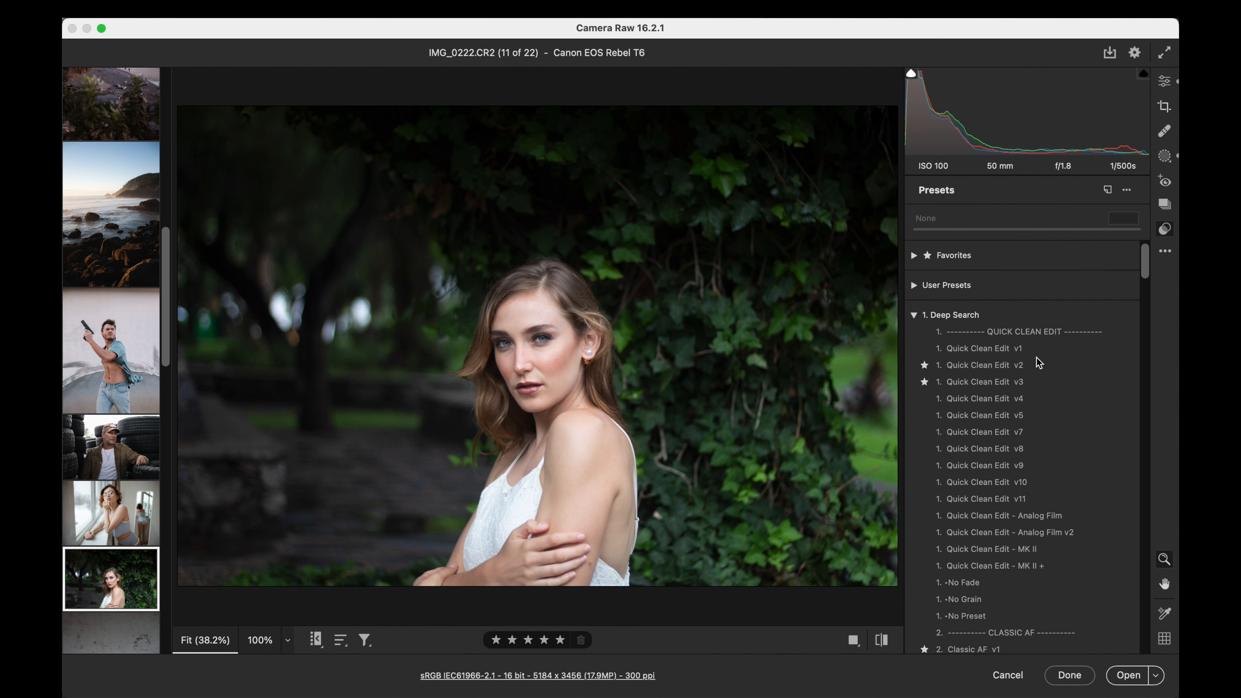
{"action": "scroll", "coordinate": [1039, 362], "scroll_direction": "down", "scroll_amount": 15}
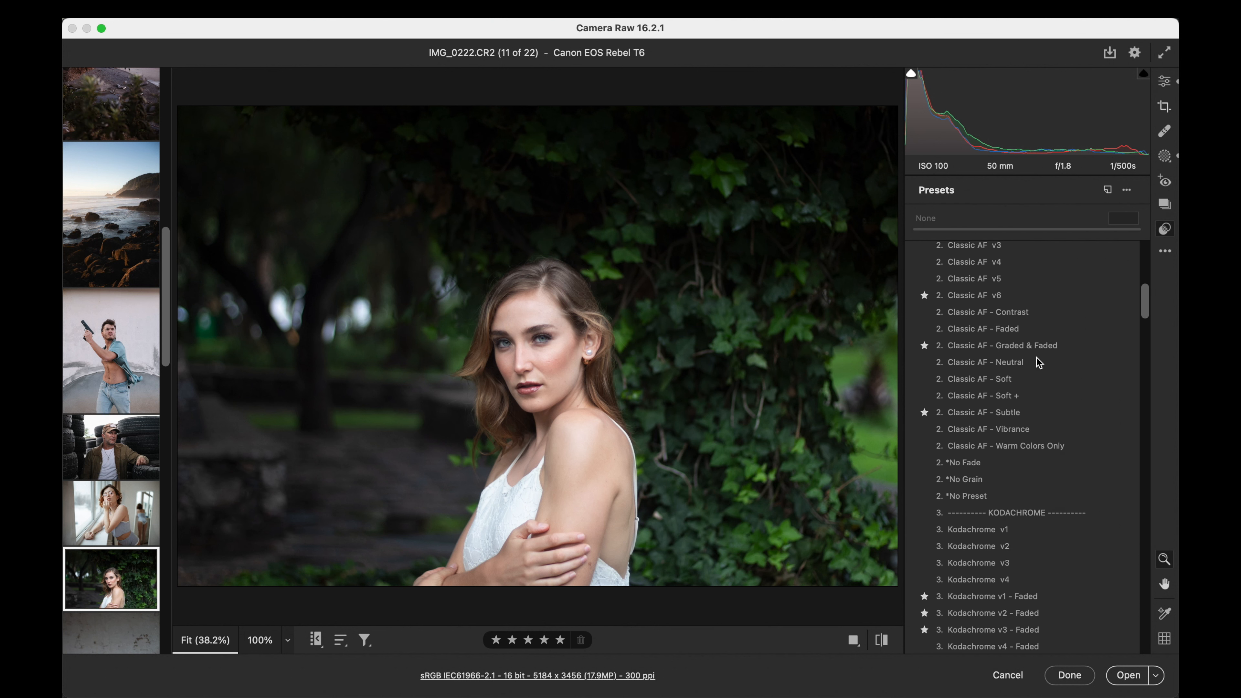
{"action": "scroll", "coordinate": [1038, 363], "scroll_direction": "down", "scroll_amount": 3}
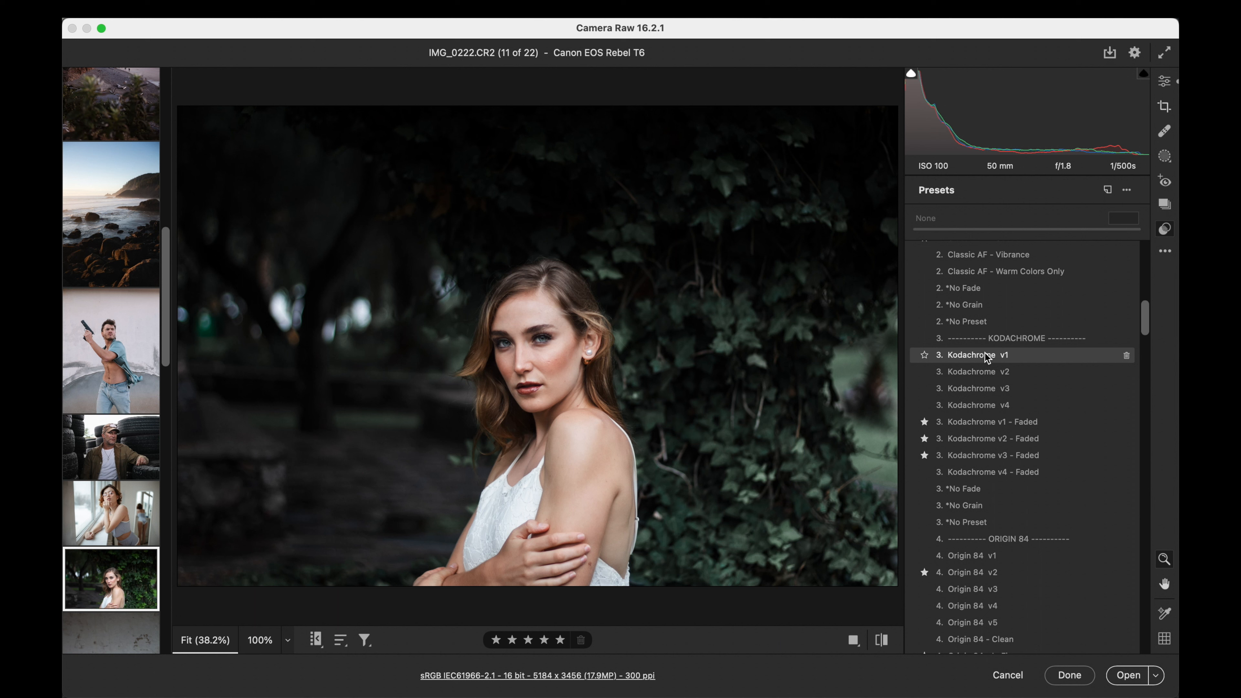
{"action": "left_click", "coordinate": [984, 356]}
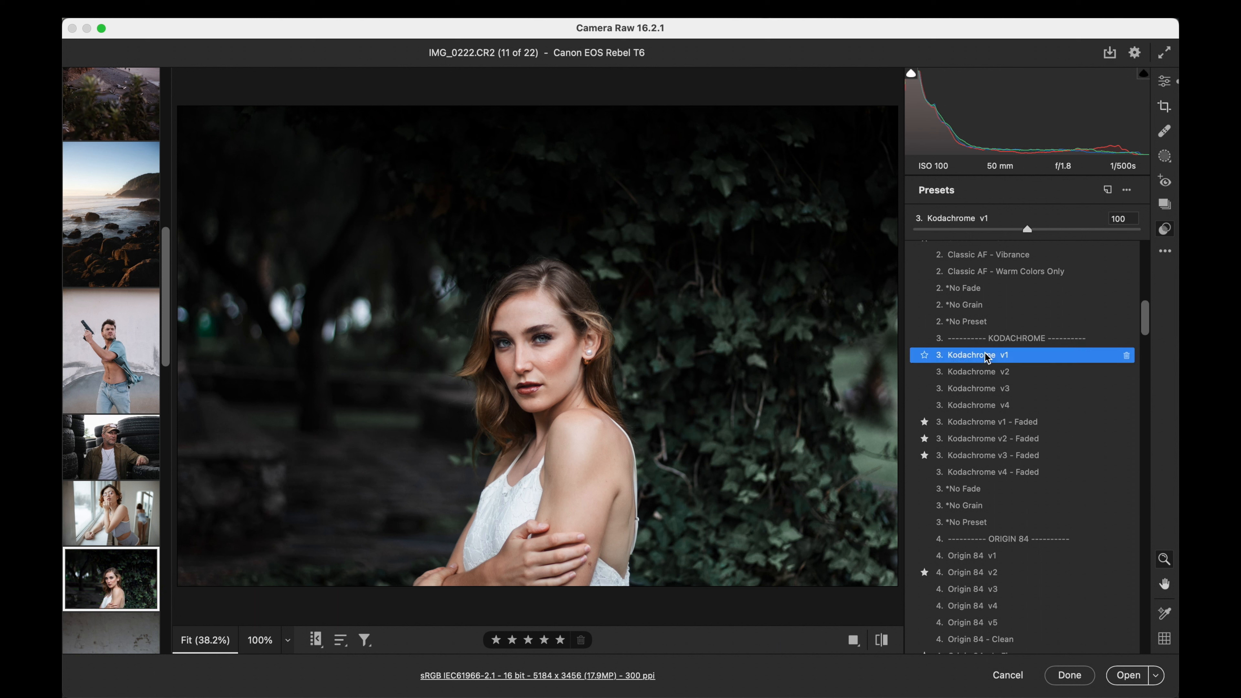
{"action": "left_click_drag", "start_coordinate": [915, 228], "coordinate": [999, 233]}
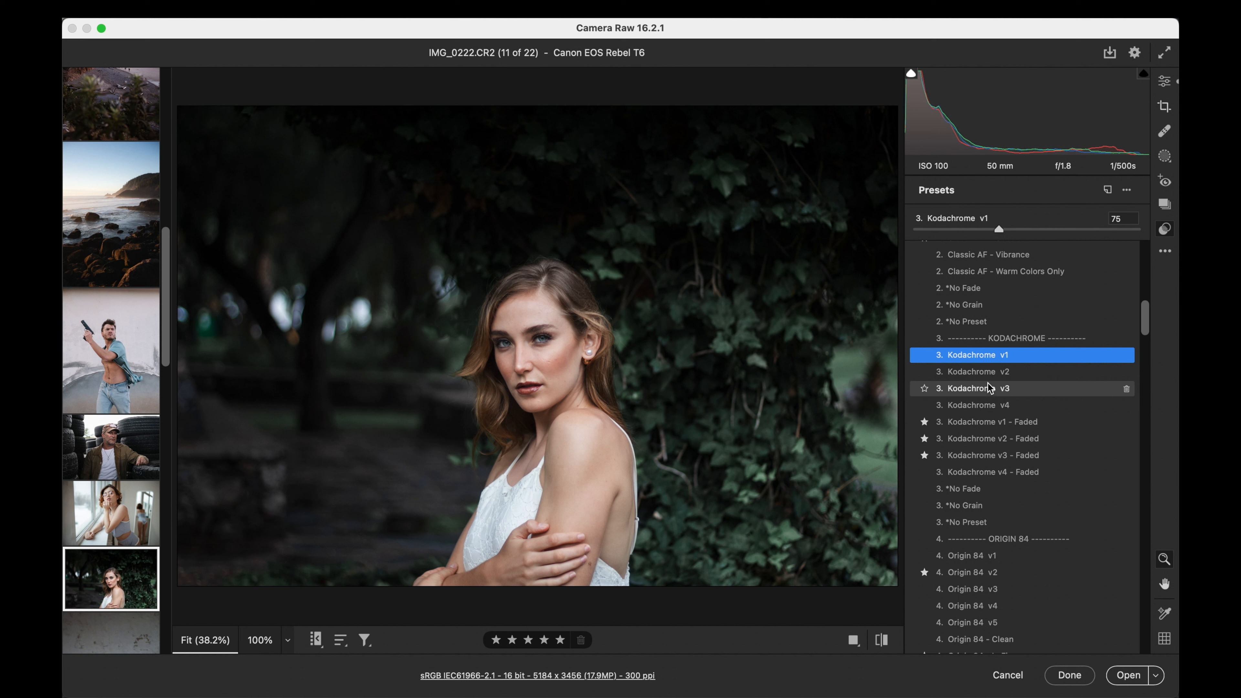
- Apply the Kodachrome v4 preset to the ivy-background portrait at amount 93 and set the contrast to +9
{"action": "left_click", "coordinate": [944, 409]}
{"action": "left_click_drag", "start_coordinate": [1026, 230], "coordinate": [1019, 229]}
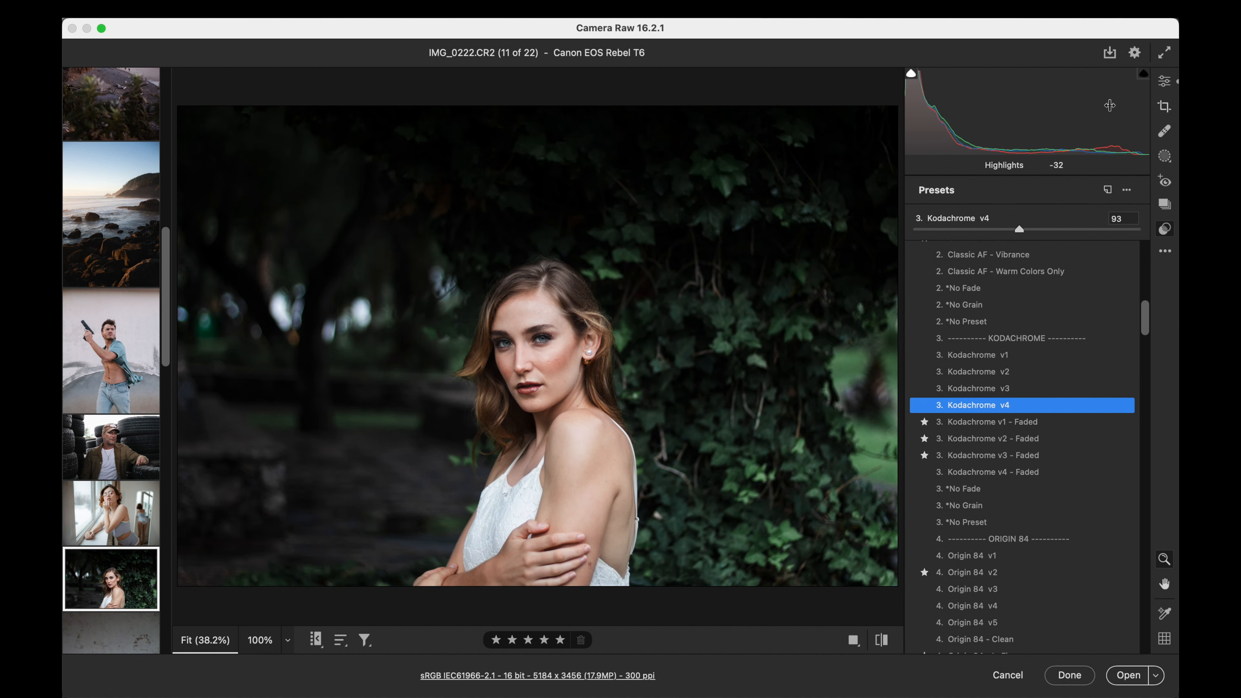
{"action": "left_click", "coordinate": [1165, 81]}
{"action": "mouse_move", "coordinate": [1051, 305]}
{"action": "left_mouse_down"}
{"action": "mouse_move", "coordinate": [1020, 304]}
{"action": "mouse_move", "coordinate": [1031, 305]}
{"action": "left_mouse_up"}
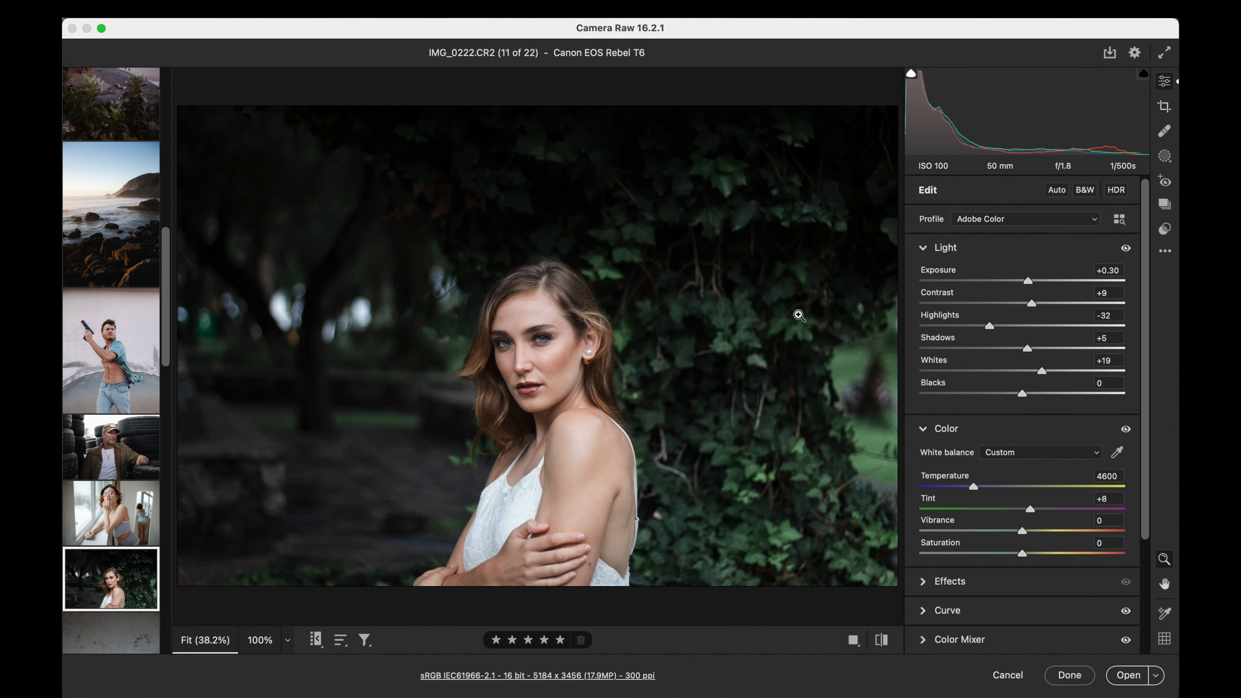
- Open the portrait of the seated woman in the red sweater and set its exposure to +1.20
{"action": "scroll", "coordinate": [137, 498], "scroll_direction": "down", "scroll_amount": 5}
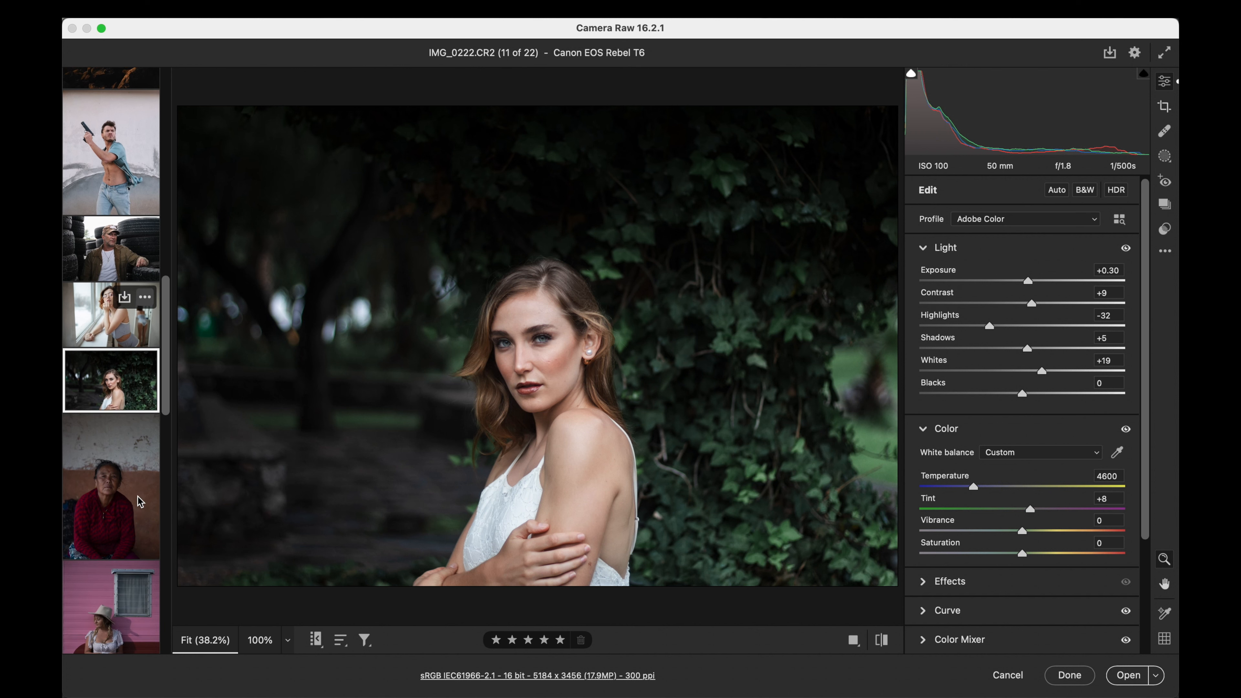
{"action": "left_click", "coordinate": [118, 499]}
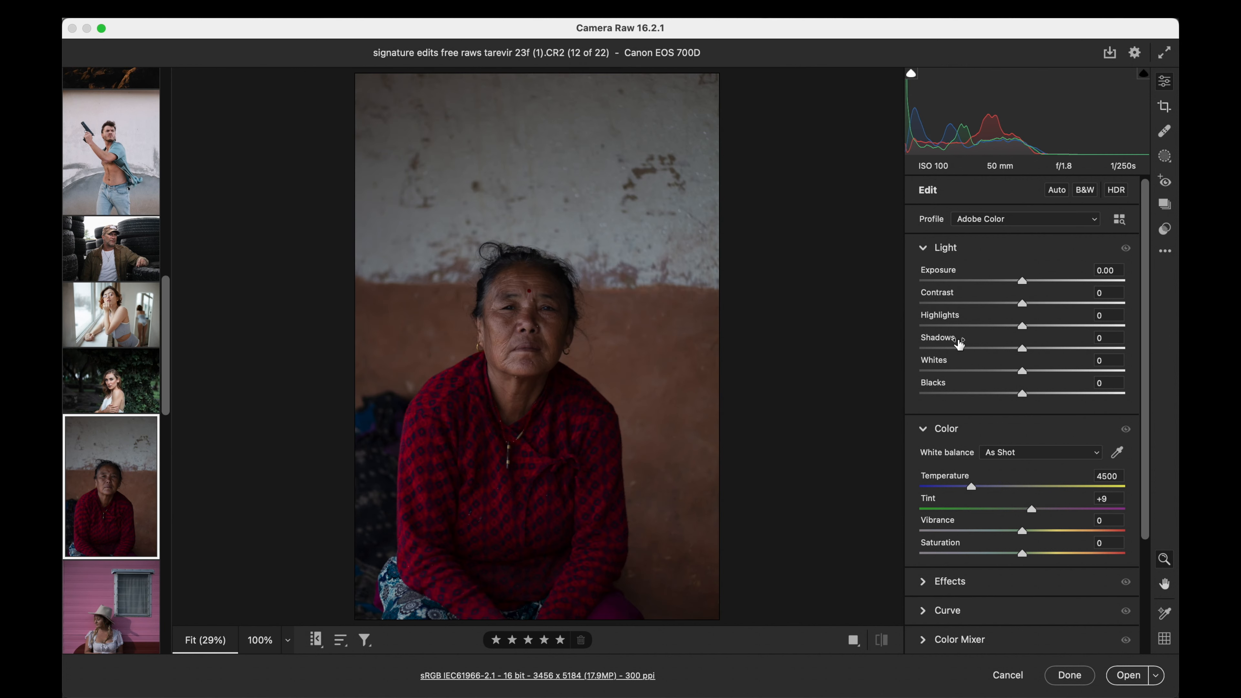
{"action": "left_click_drag", "start_coordinate": [1021, 280], "coordinate": [1047, 287]}
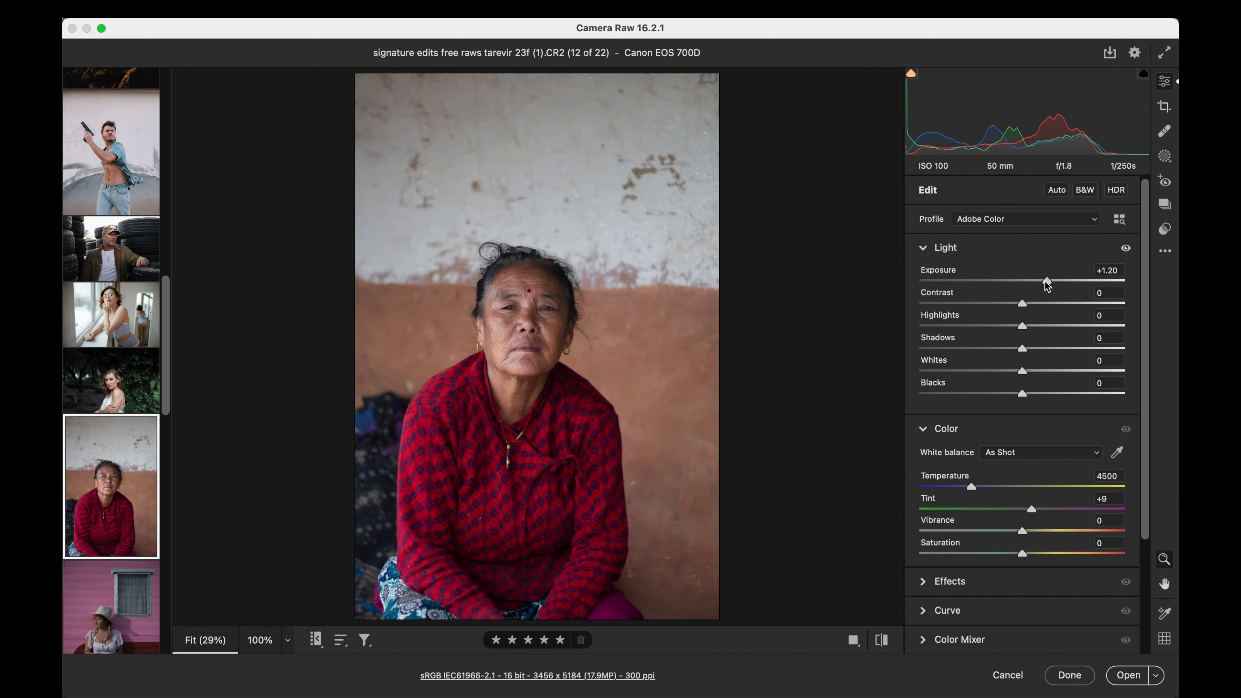
- Apply the Classic AF v1 preset to the seated woman's portrait at amount 72 and set the contrast to -6
{"action": "left_click", "coordinate": [1164, 229]}
{"action": "scroll", "coordinate": [996, 363], "scroll_direction": "up", "scroll_amount": 10}
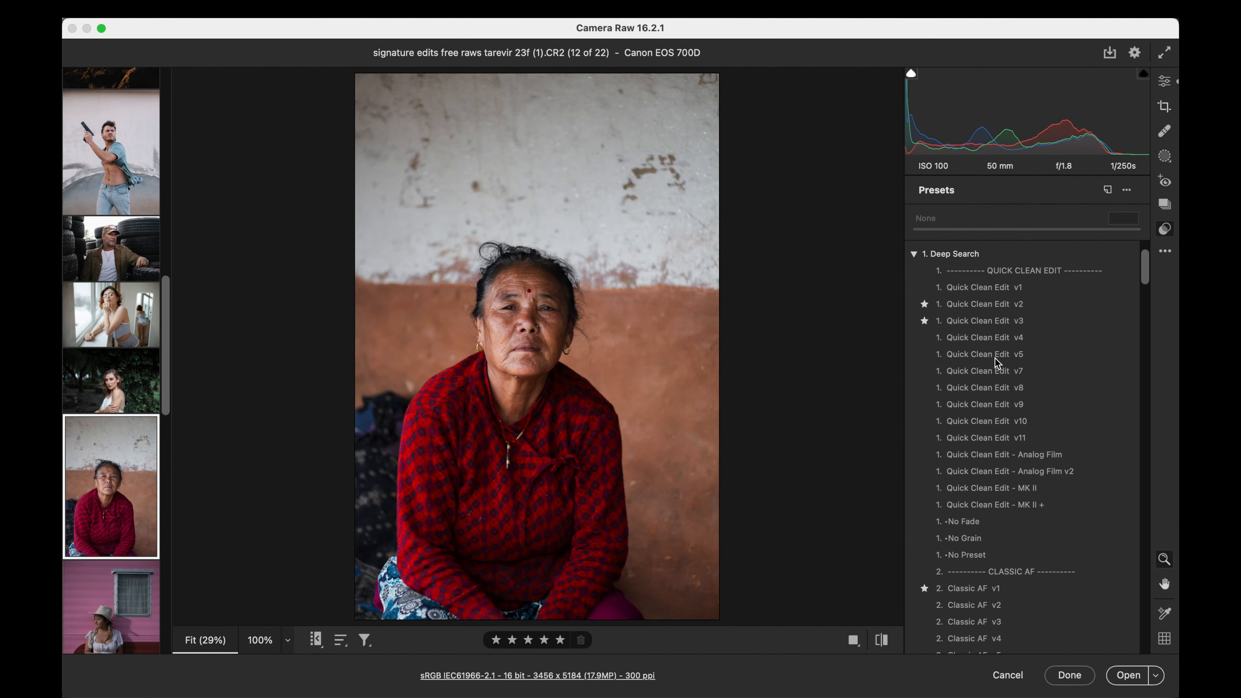
{"action": "scroll", "coordinate": [996, 363], "scroll_direction": "down", "scroll_amount": 2}
{"action": "scroll", "coordinate": [995, 357], "scroll_direction": "down", "scroll_amount": 8}
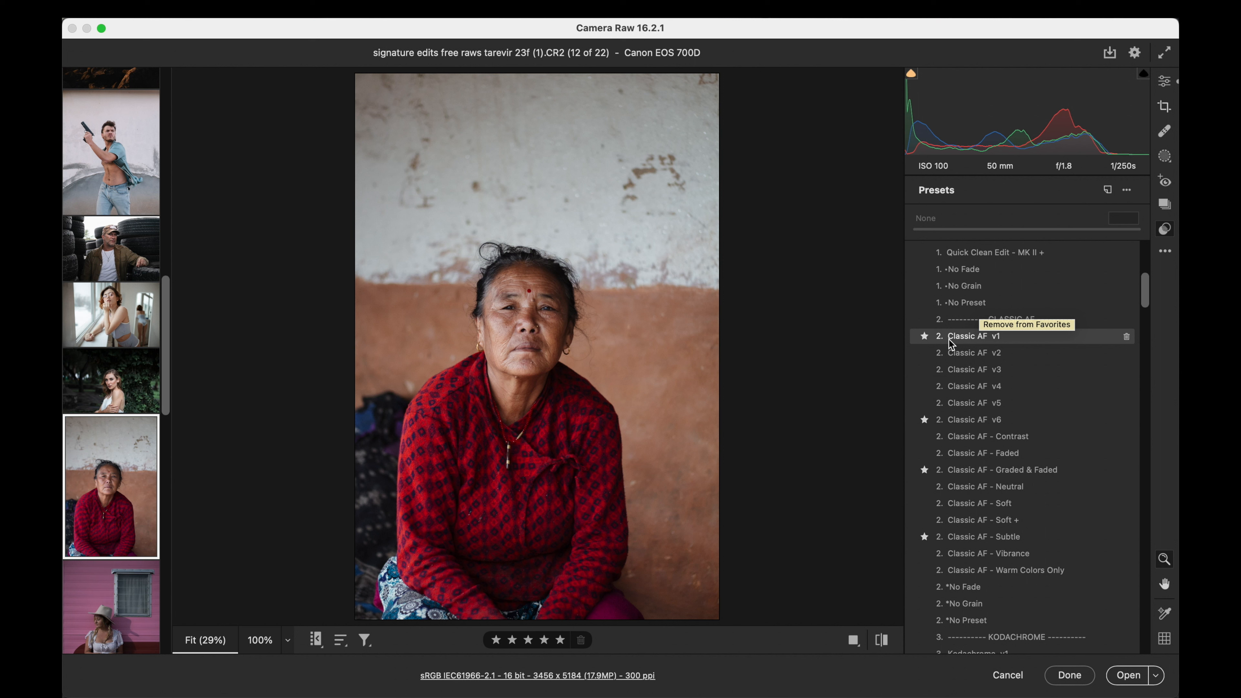
{"action": "left_click", "coordinate": [950, 340]}
{"action": "left_click_drag", "start_coordinate": [914, 230], "coordinate": [996, 225]}
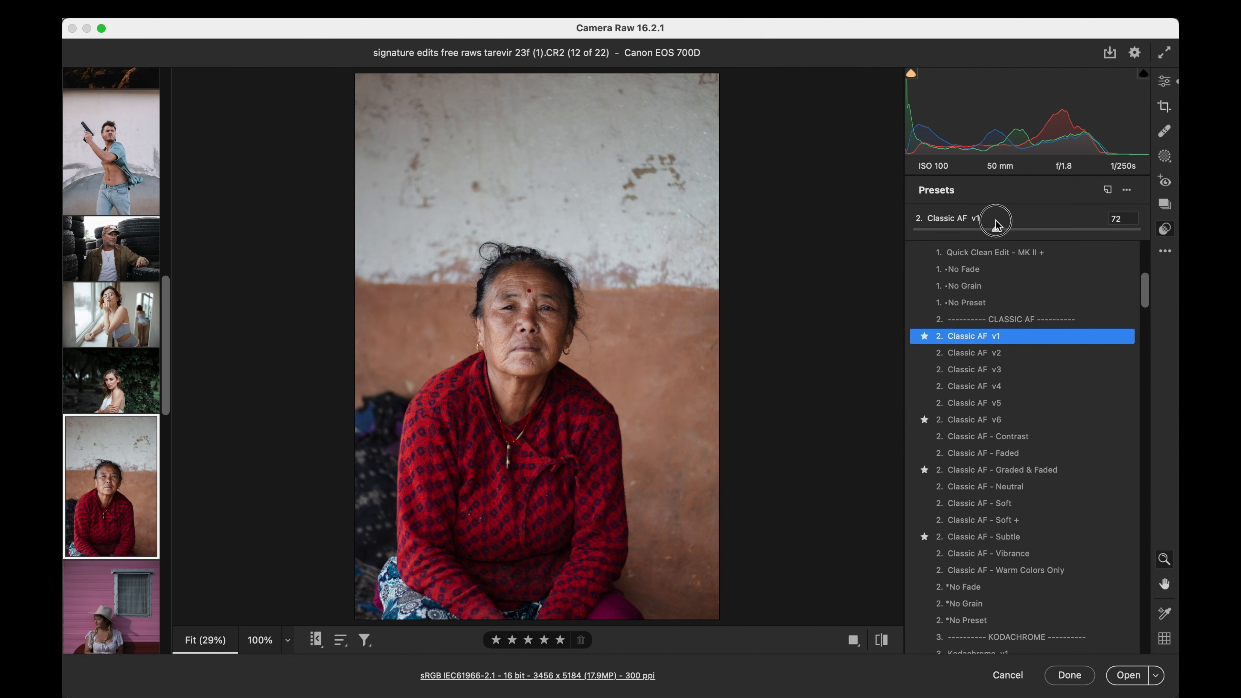
{"action": "left_click", "coordinate": [1165, 80]}
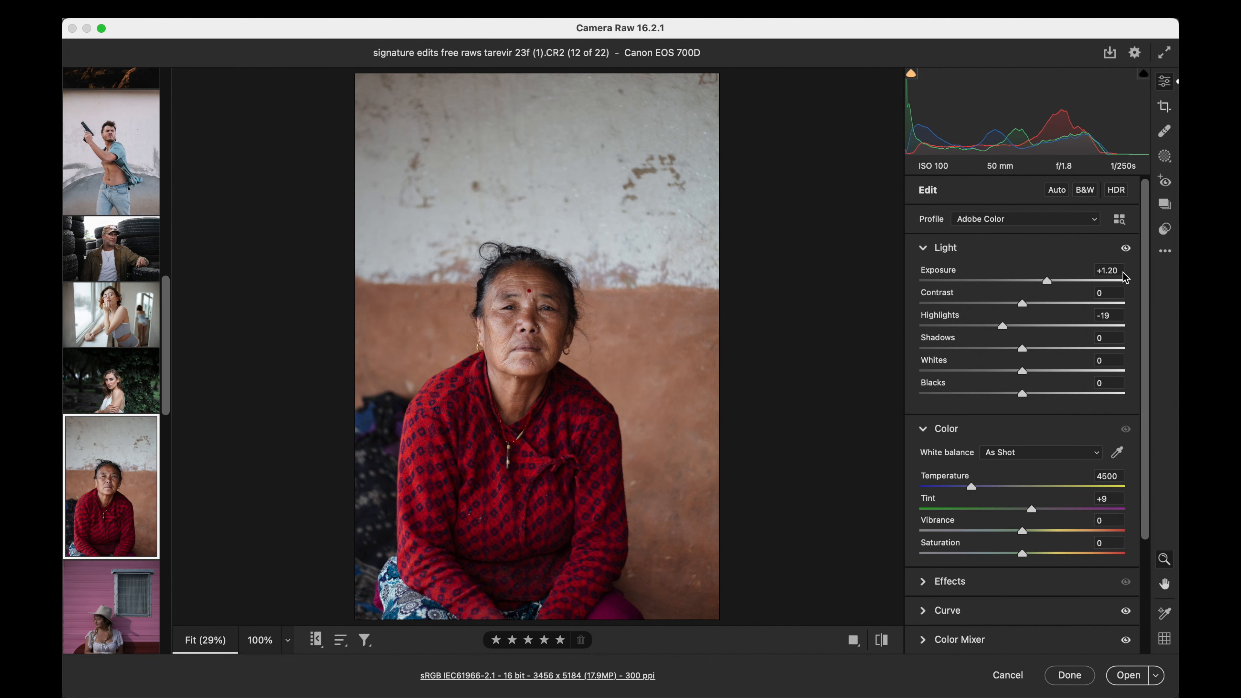
{"action": "left_click_drag", "start_coordinate": [1022, 303], "coordinate": [1016, 303]}
- Open the pink-trailer portrait _DSF1878.RAF and set its exposure to +0.95, temperature to 5750 and contrast to +14
{"action": "mouse_move", "coordinate": [139, 488]}
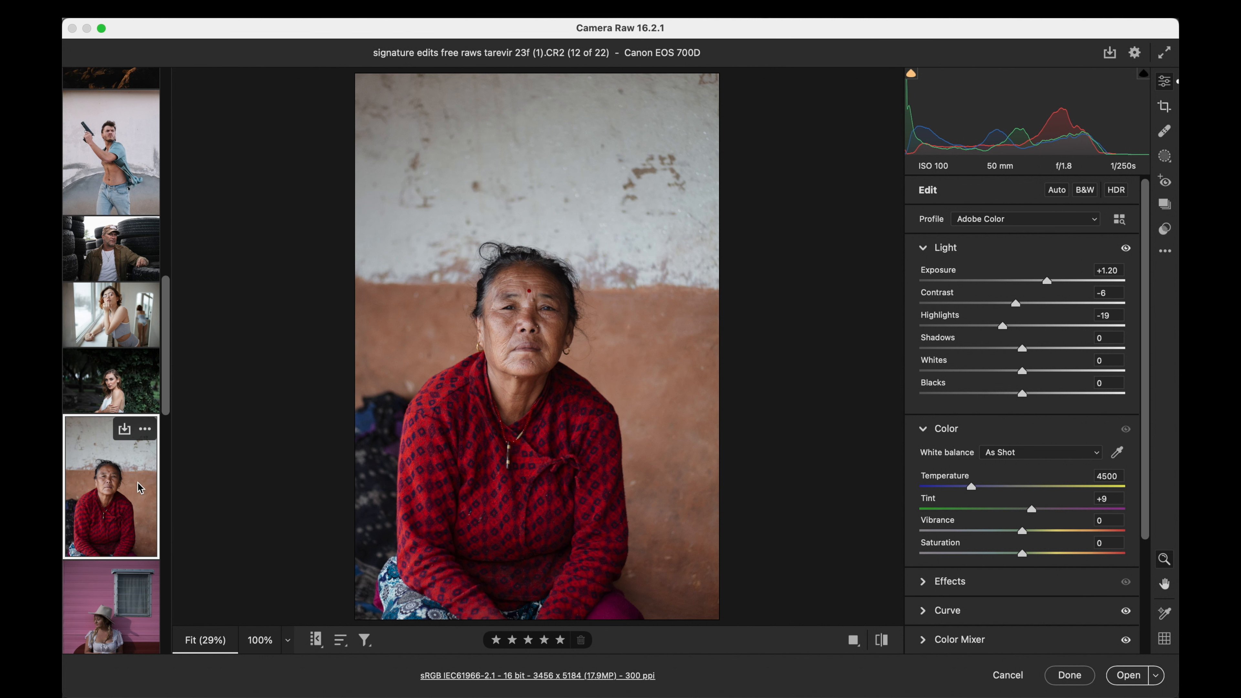
{"action": "scroll", "coordinate": [139, 488], "scroll_direction": "down", "scroll_amount": 3}
{"action": "left_click", "coordinate": [139, 488]}
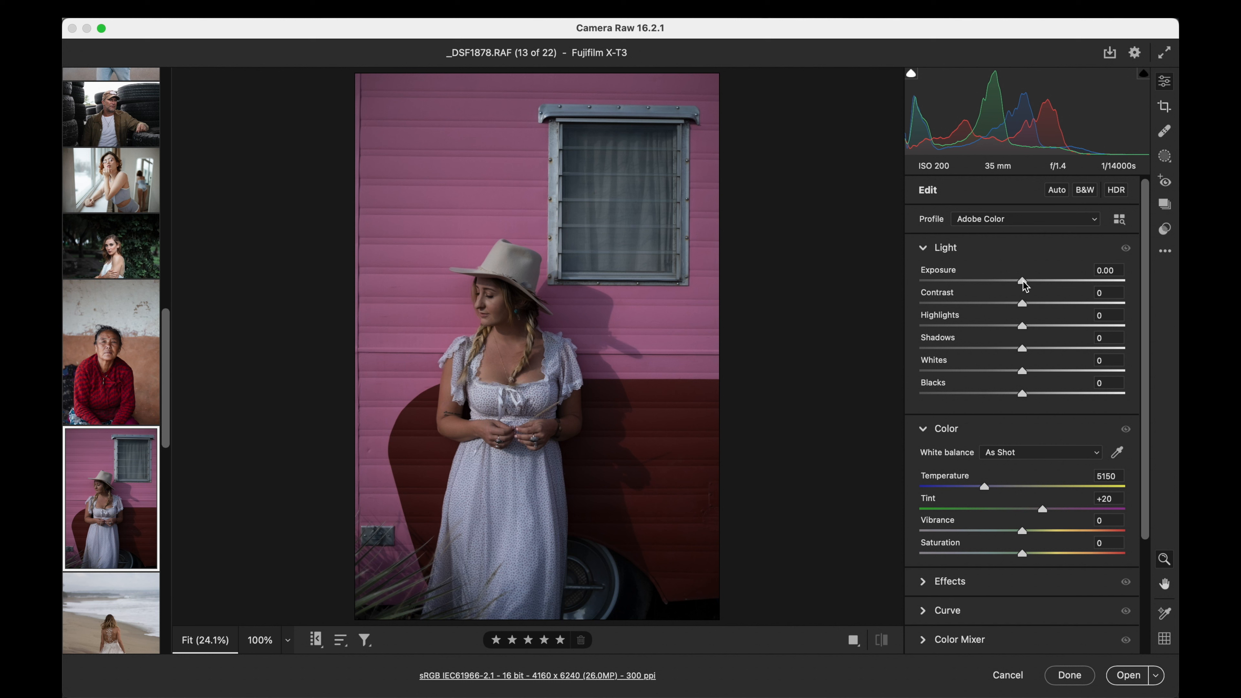
{"action": "left_click_drag", "start_coordinate": [1021, 283], "coordinate": [1037, 282]}
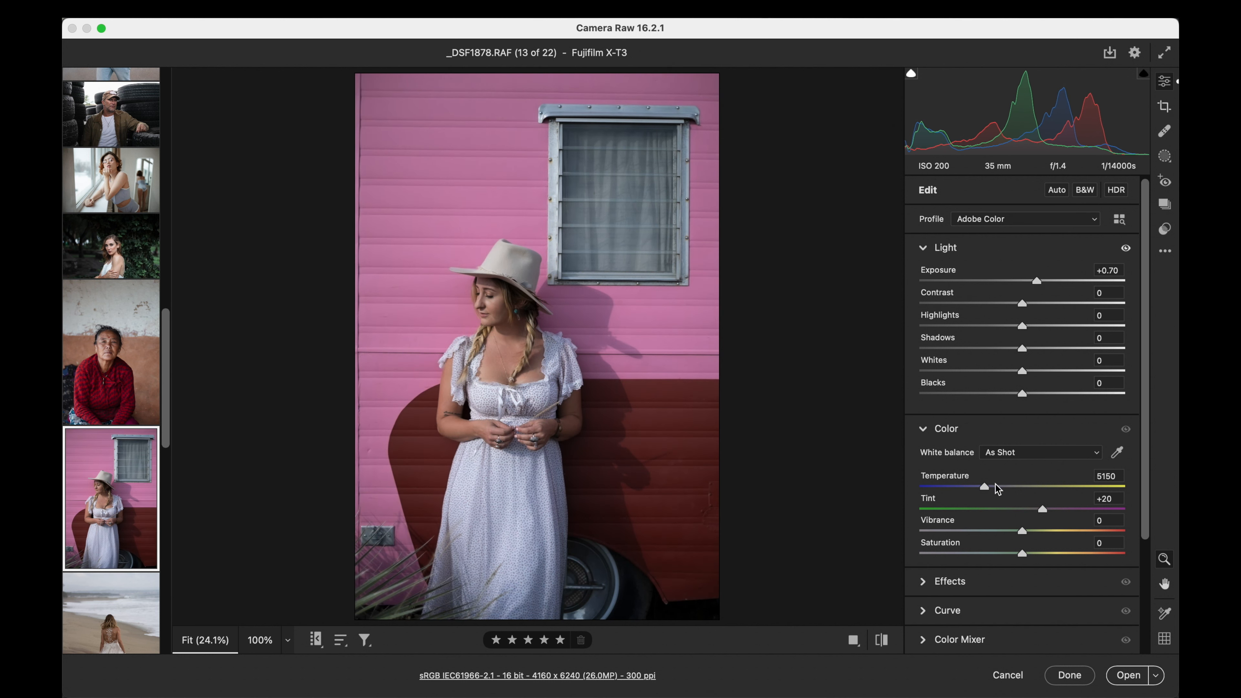
{"action": "left_click_drag", "start_coordinate": [985, 486], "coordinate": [998, 488]}
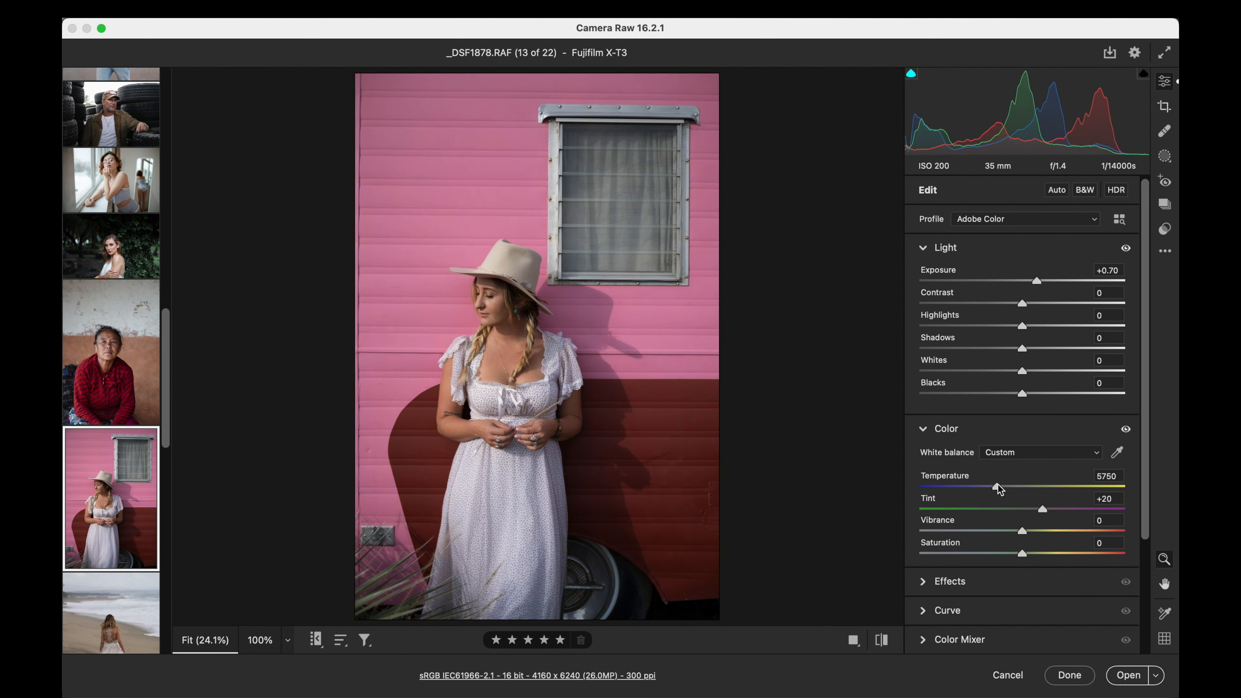
{"action": "left_click_drag", "start_coordinate": [1038, 281], "coordinate": [1043, 282]}
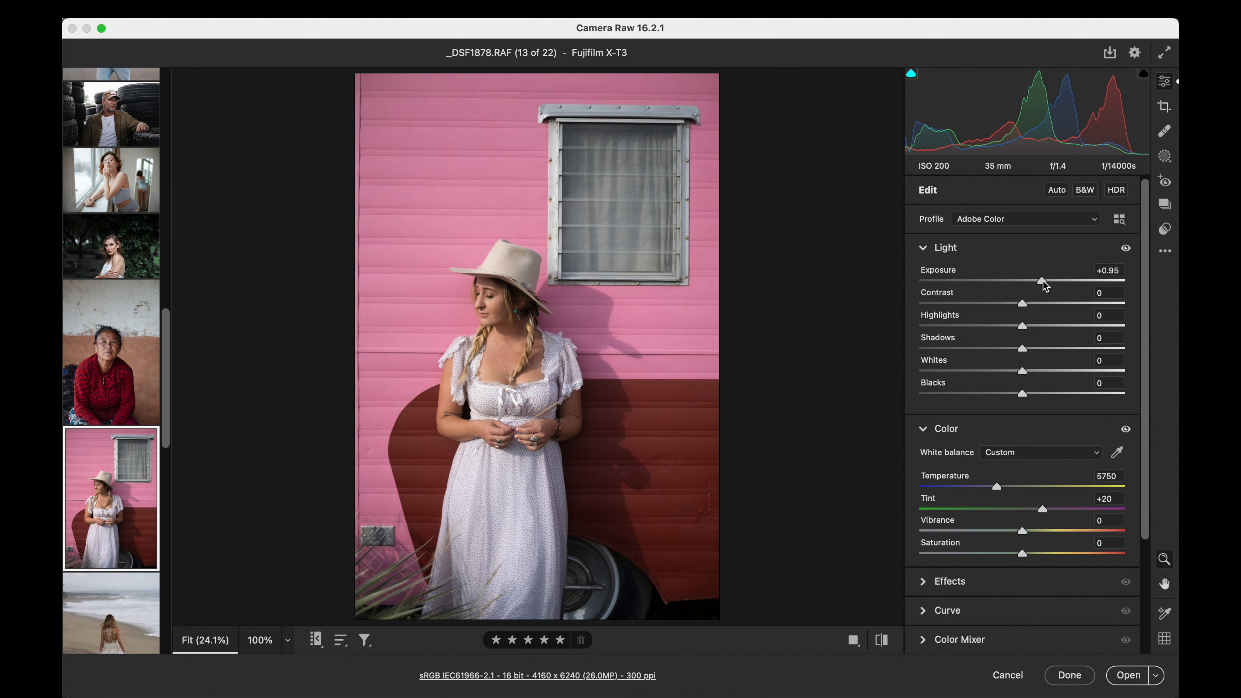
{"action": "left_click_drag", "start_coordinate": [1022, 303], "coordinate": [1039, 304]}
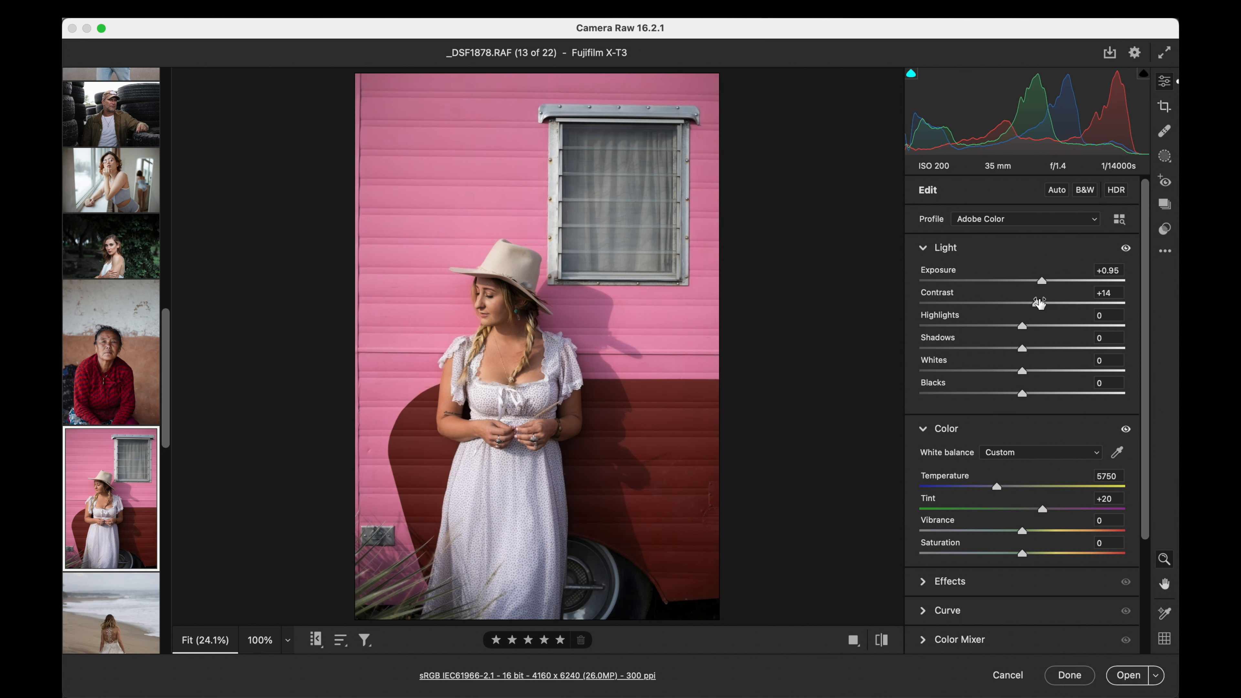
- Apply the Quick Clean Edit - MK II + preset to the pink-trailer portrait at amount 92
{"action": "left_click", "coordinate": [1167, 230]}
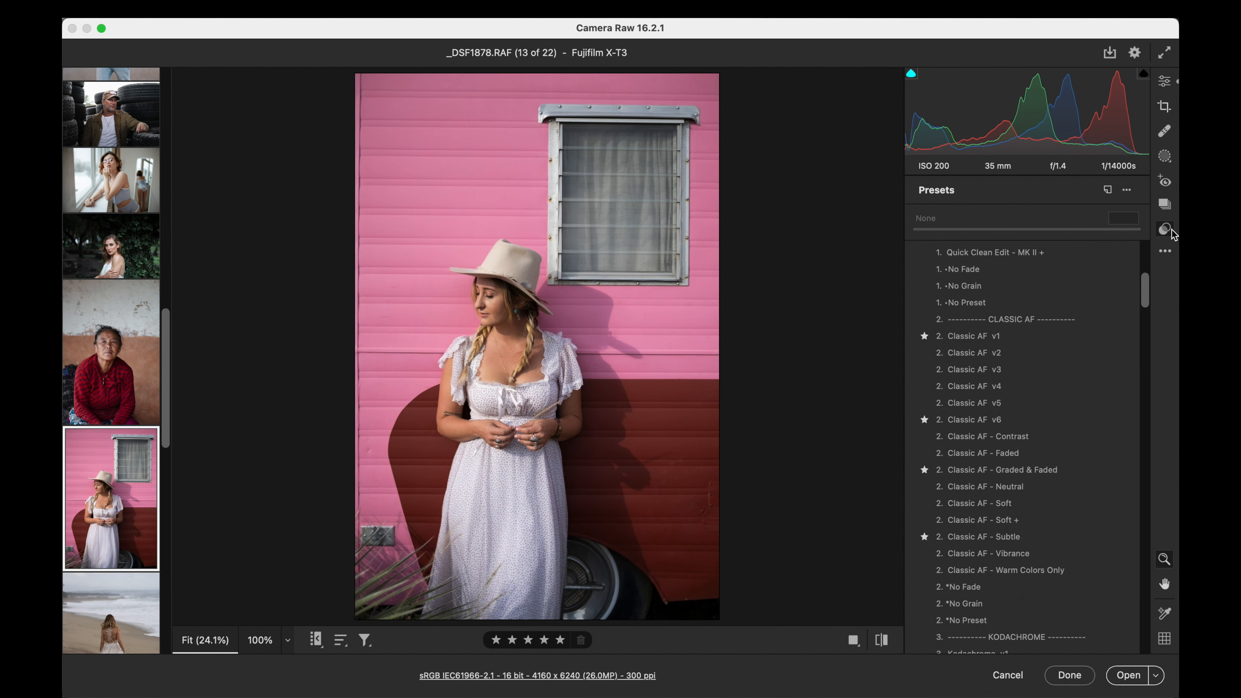
{"action": "scroll", "coordinate": [980, 372], "scroll_direction": "up", "scroll_amount": 6}
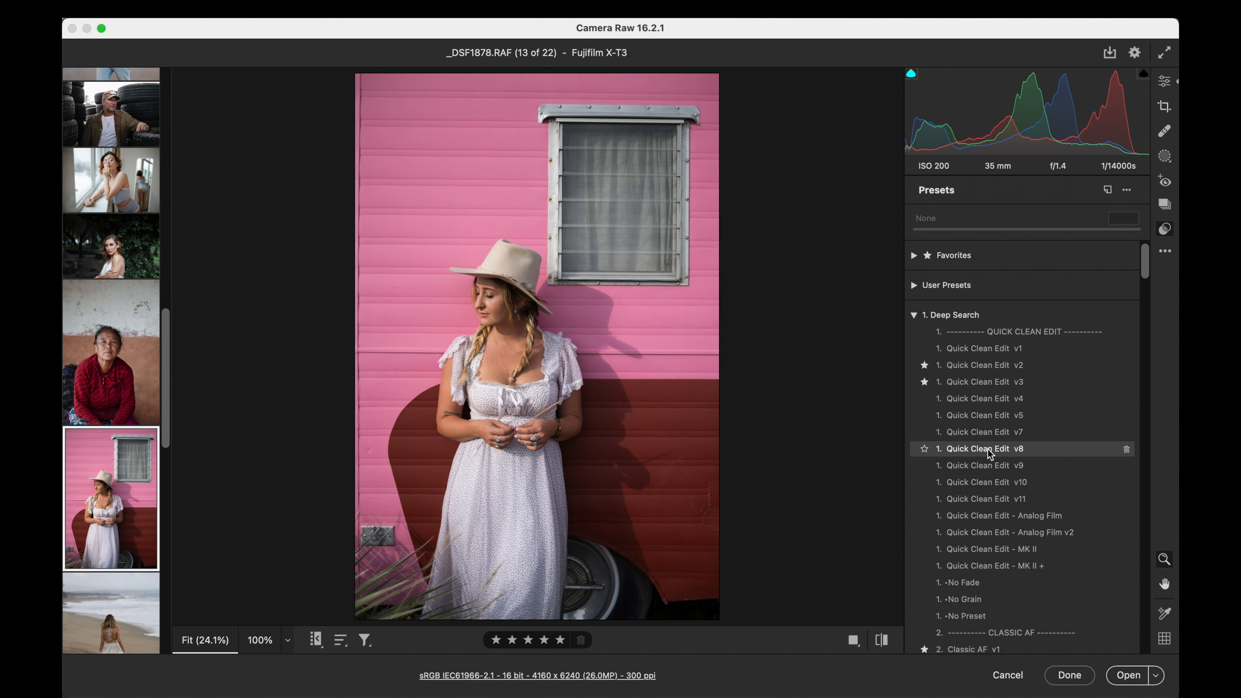
{"action": "scroll", "coordinate": [987, 459], "scroll_direction": "down", "scroll_amount": 5}
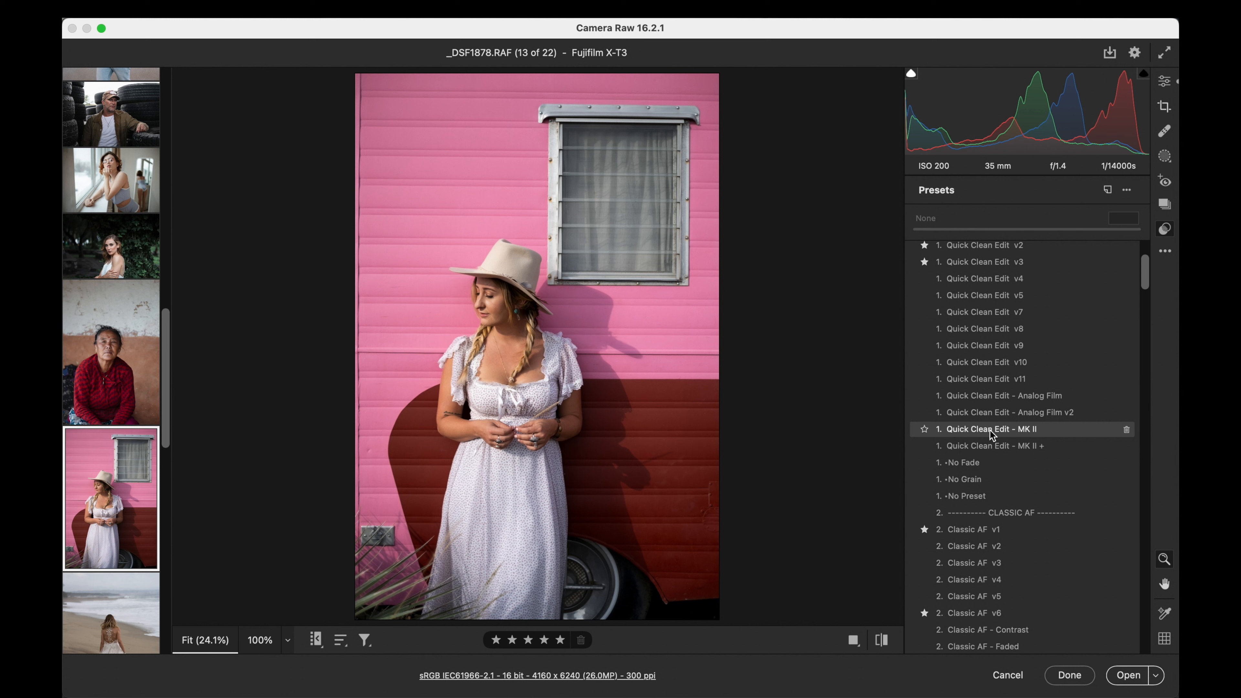
{"action": "left_click", "coordinate": [991, 445]}
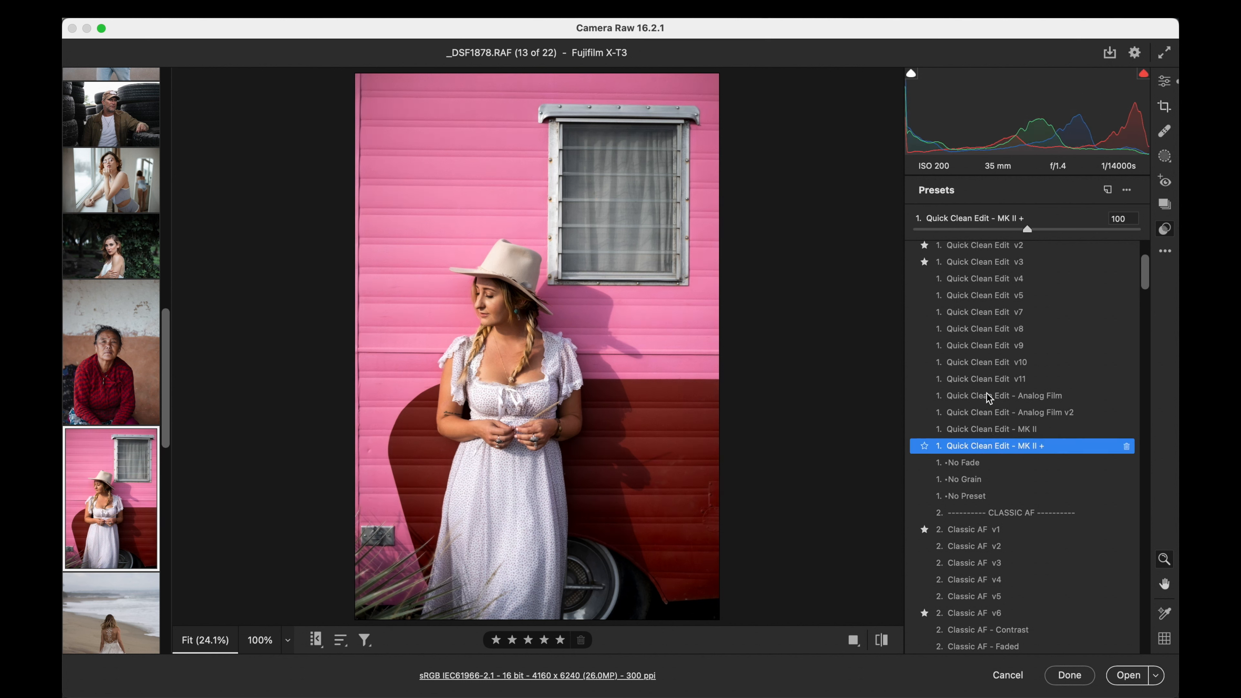
{"action": "left_click", "coordinate": [915, 230]}
{"action": "left_click_drag", "start_coordinate": [916, 230], "coordinate": [1018, 225]}
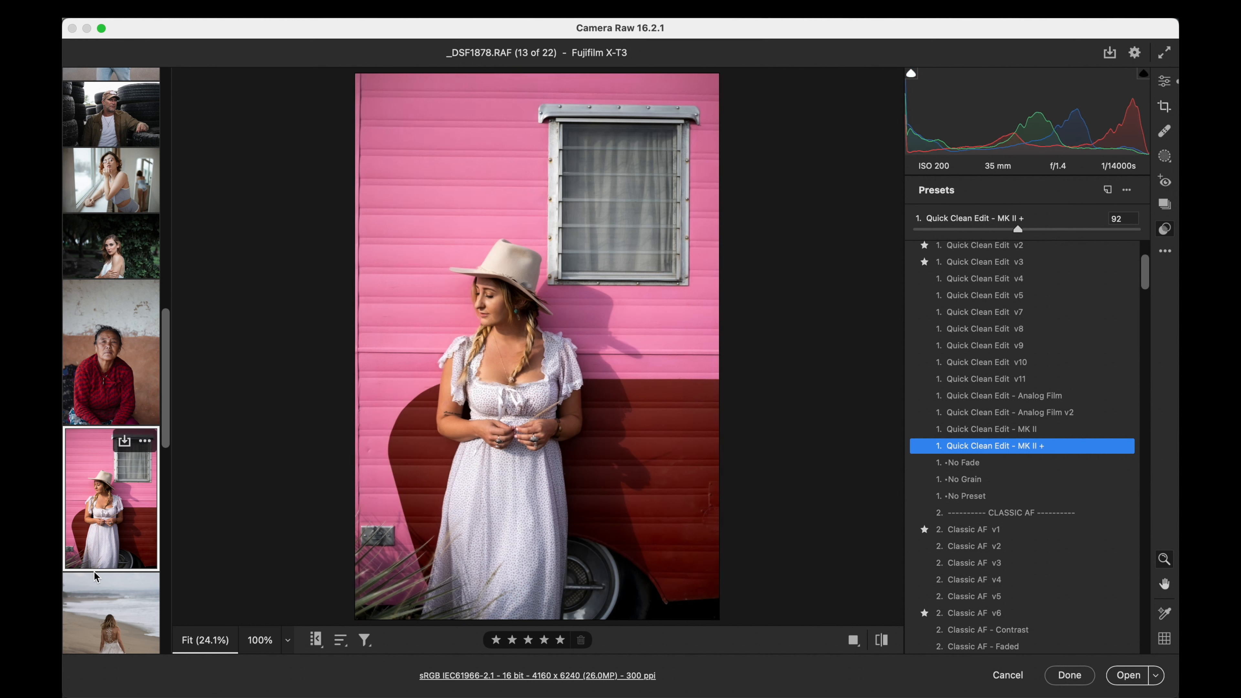
- Open the photo of the bride on the beach and set its exposure to +0.90 and contrast to +32
{"action": "scroll", "coordinate": [94, 572], "scroll_direction": "down", "scroll_amount": 3}
{"action": "left_click", "coordinate": [102, 542]}
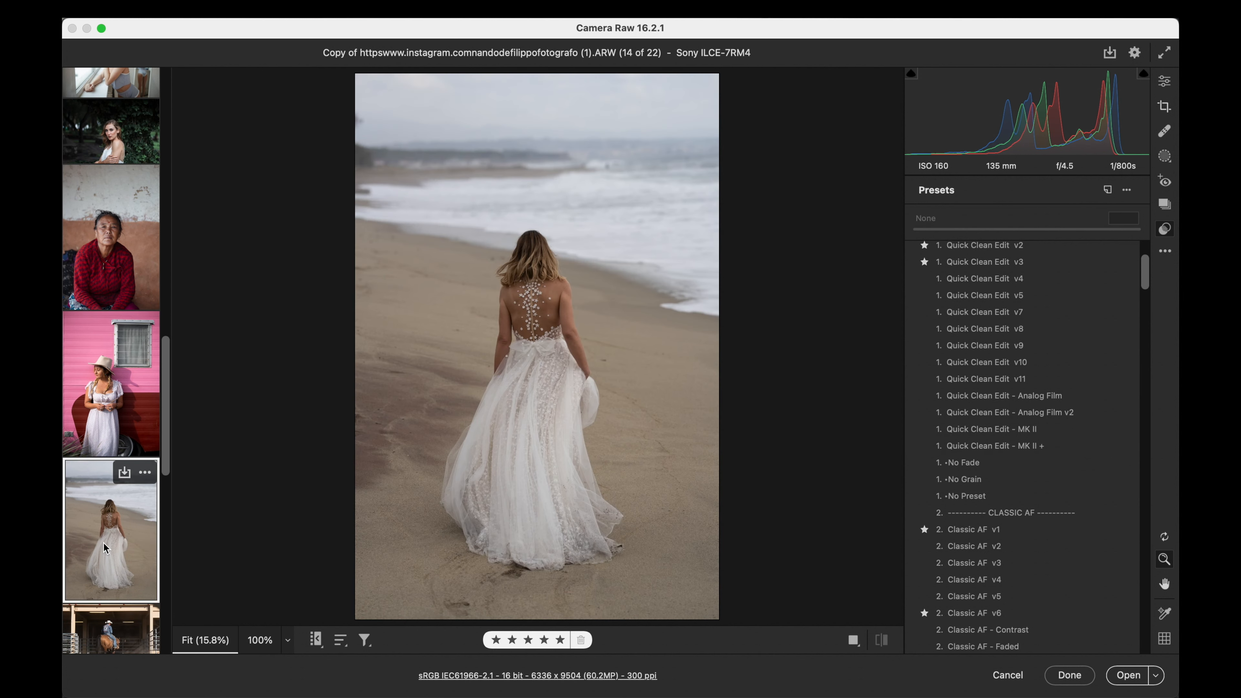
{"action": "scroll", "coordinate": [1021, 450], "scroll_direction": "up", "scroll_amount": 5}
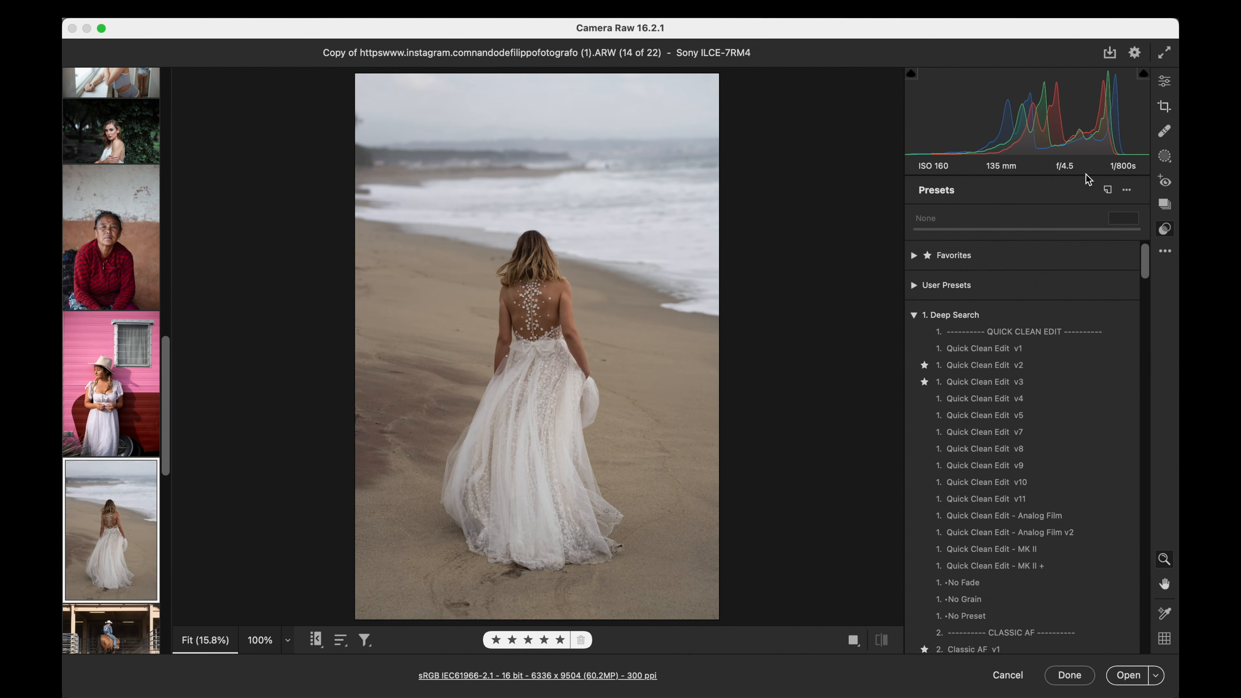
{"action": "left_click", "coordinate": [1164, 81]}
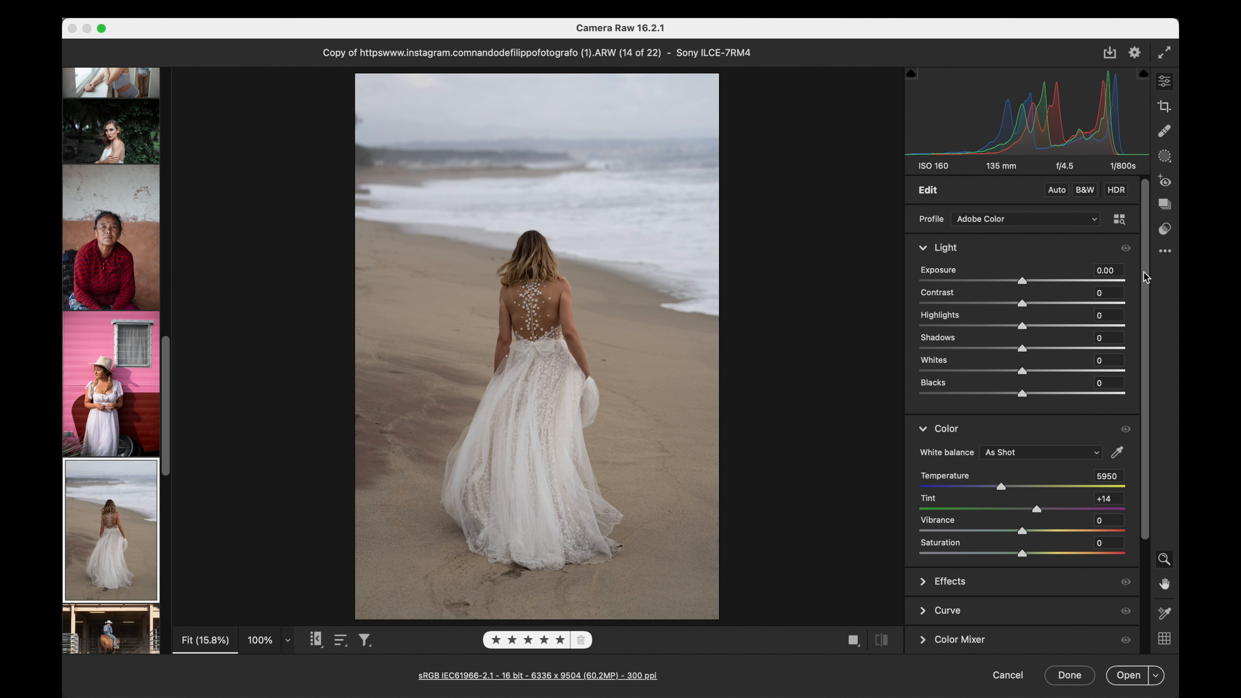
{"action": "left_click_drag", "start_coordinate": [1126, 284], "coordinate": [1056, 307]}
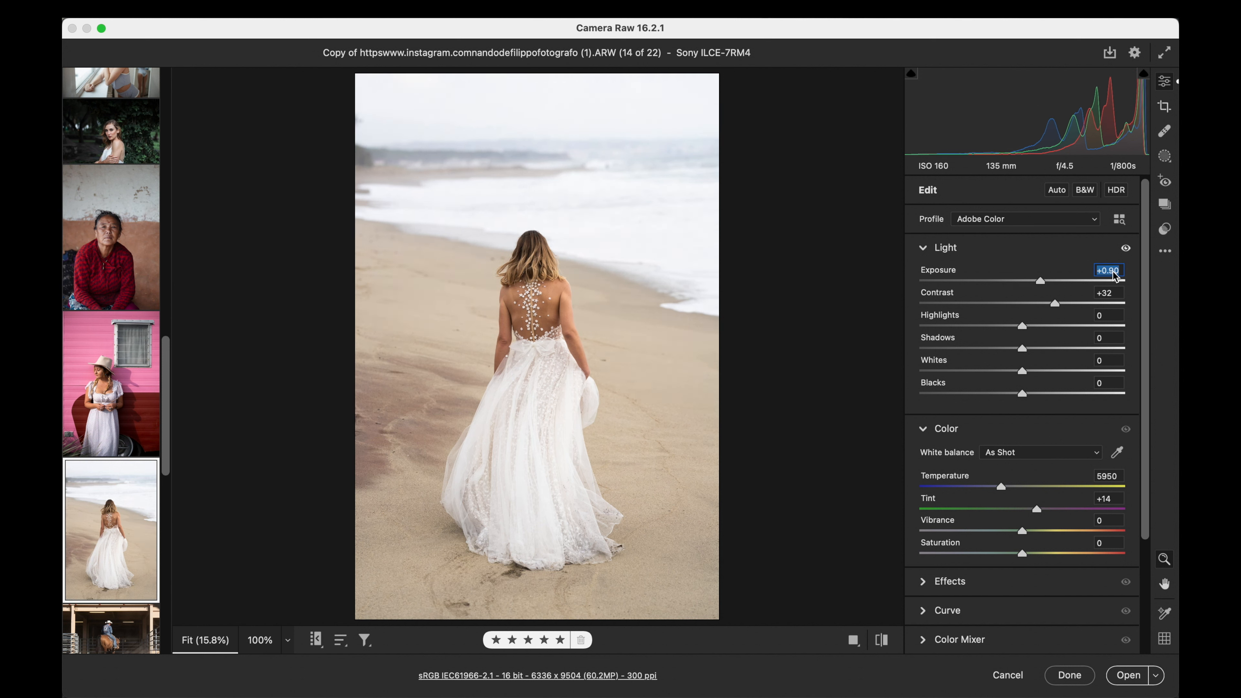
- Try the Classic AF v6 preset on the beach bride photo
{"action": "left_click", "coordinate": [1165, 229]}
{"action": "scroll", "coordinate": [1011, 391], "scroll_direction": "down", "scroll_amount": 8}
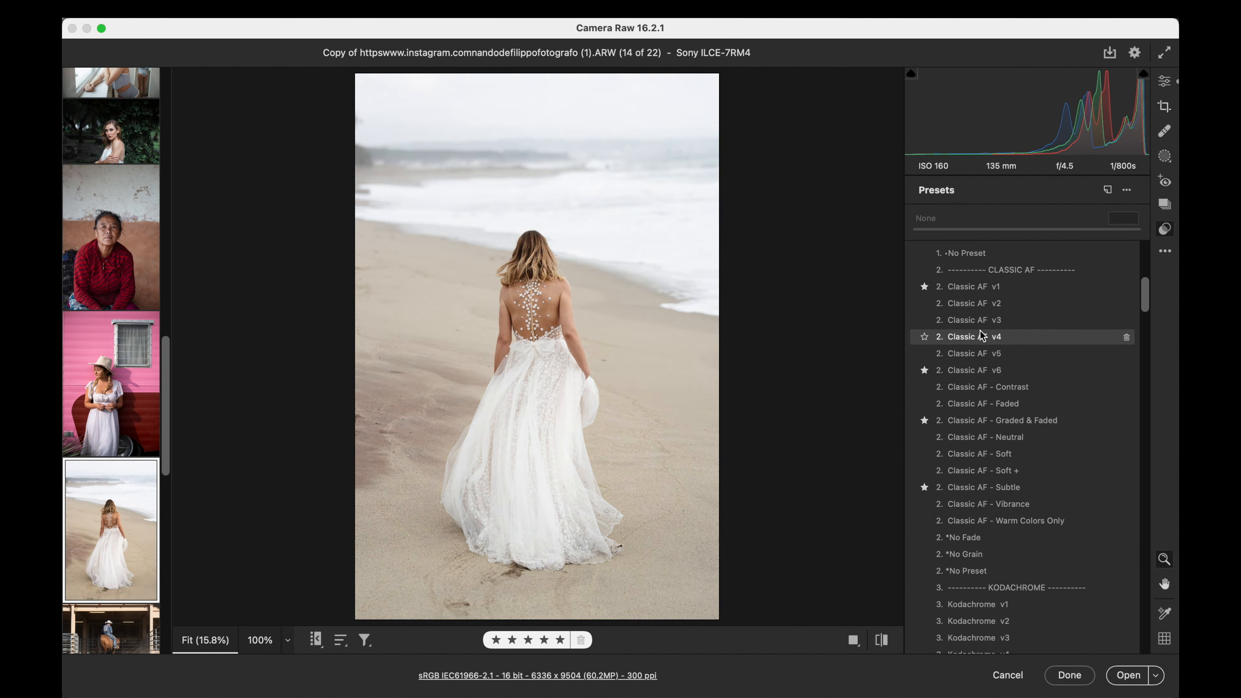
{"action": "left_click", "coordinate": [983, 370]}
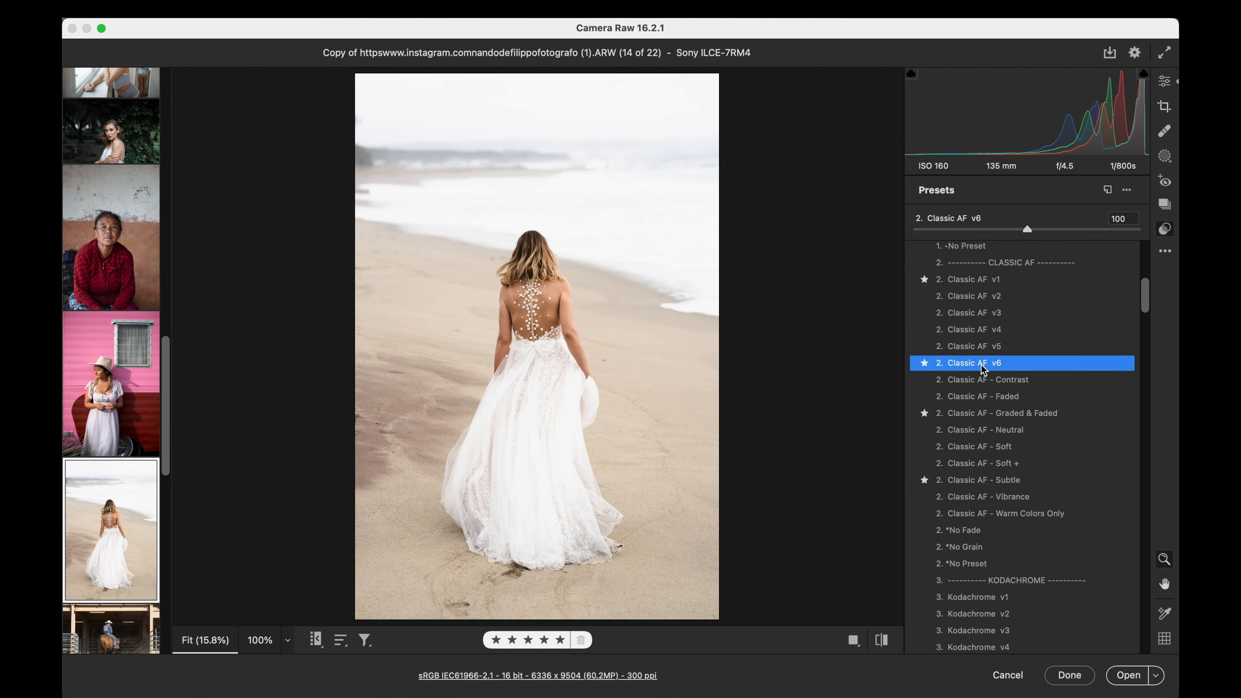
- Apply the Portra 400 preset to the beach bride photo and adjust the preset's amount
{"action": "scroll", "coordinate": [983, 370], "scroll_direction": "down", "scroll_amount": 5}
{"action": "scroll", "coordinate": [982, 364], "scroll_direction": "down", "scroll_amount": 10}
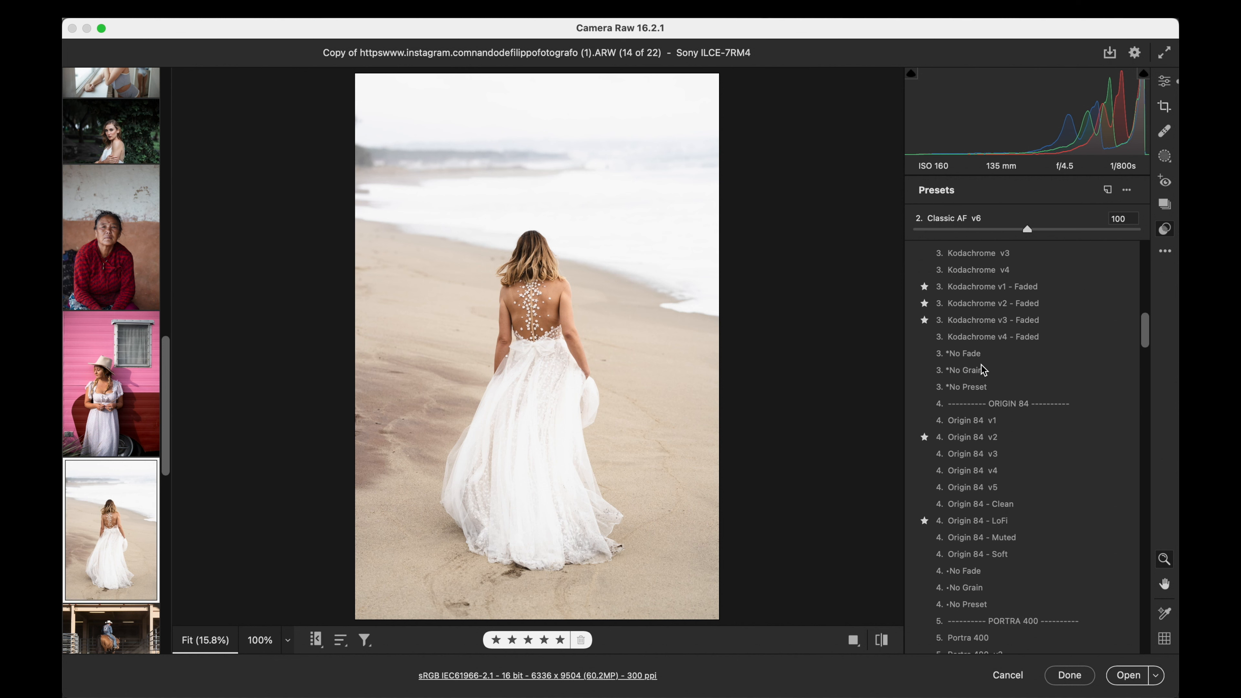
{"action": "scroll", "coordinate": [981, 363], "scroll_direction": "down", "scroll_amount": 5}
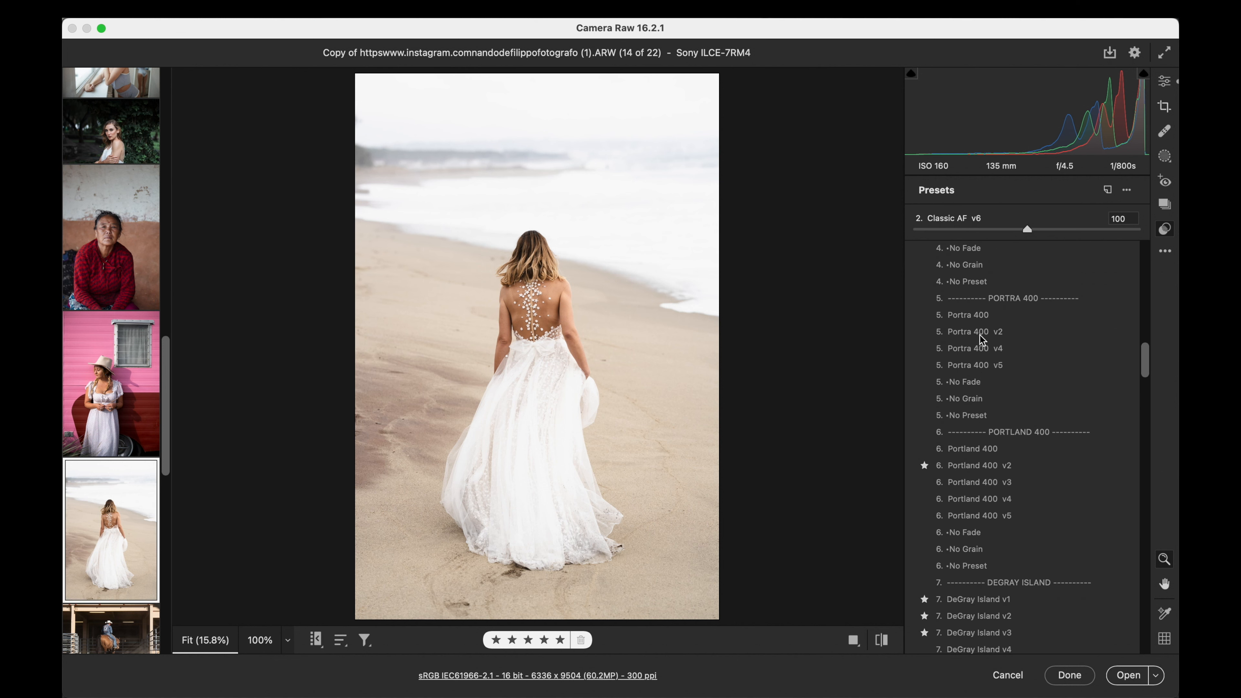
{"action": "left_click", "coordinate": [977, 320]}
{"action": "left_click_drag", "start_coordinate": [1037, 229], "coordinate": [921, 229]}
{"action": "left_click", "coordinate": [533, 314]}
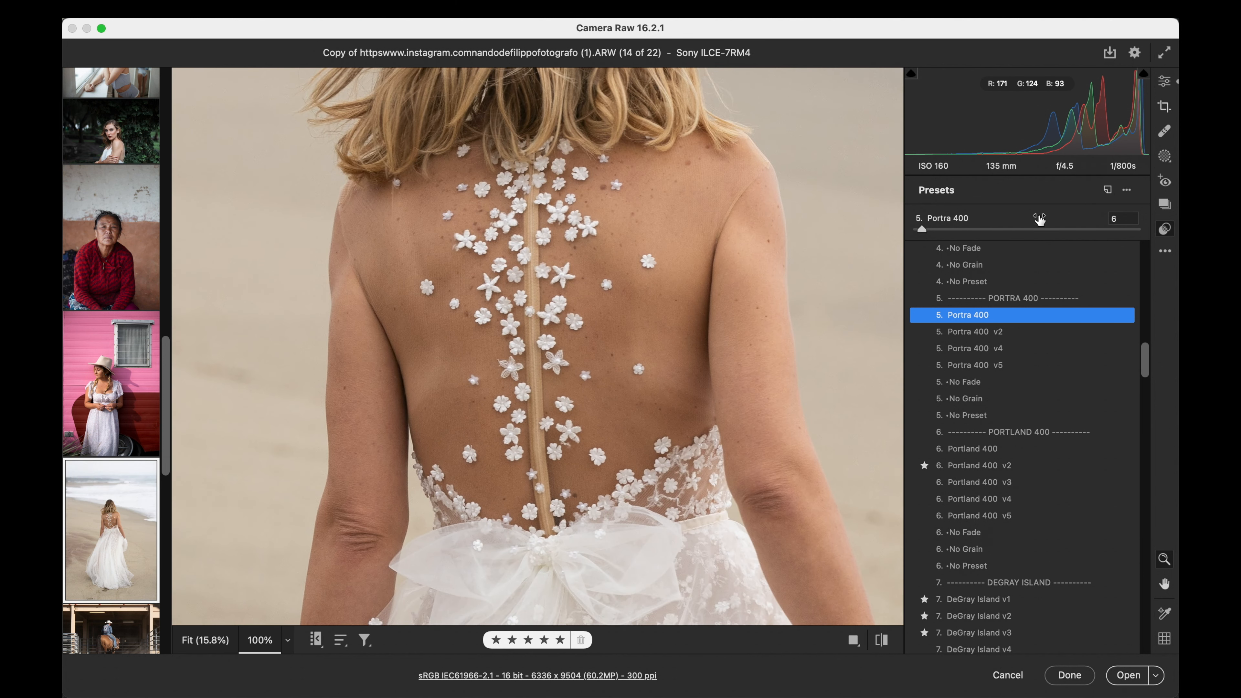
{"action": "left_click_drag", "start_coordinate": [923, 234], "coordinate": [1051, 233]}
{"action": "left_click", "coordinate": [855, 264]}
- Set the beach bride photo's exposure to +0.75, temperature to 5950 and contrast to +7
{"action": "key", "text": "e"}
{"action": "left_click_drag", "start_coordinate": [1039, 279], "coordinate": [1038, 282]}
{"action": "left_click_drag", "start_coordinate": [1002, 486], "coordinate": [1002, 486]}
{"action": "left_click_drag", "start_coordinate": [1008, 304], "coordinate": [1030, 303]}
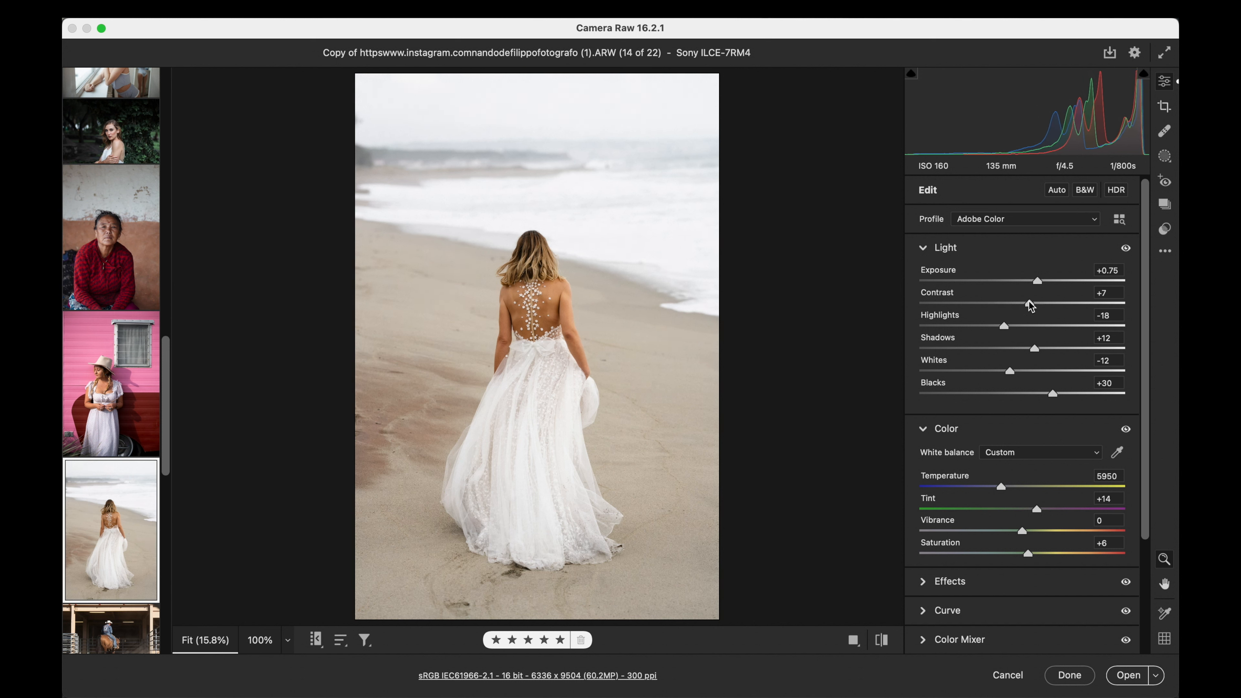
- Open the photo of the cowboy on horseback, _DSF0377 (1).RAF, and set its contrast to +21
{"action": "left_click", "coordinate": [1164, 228]}
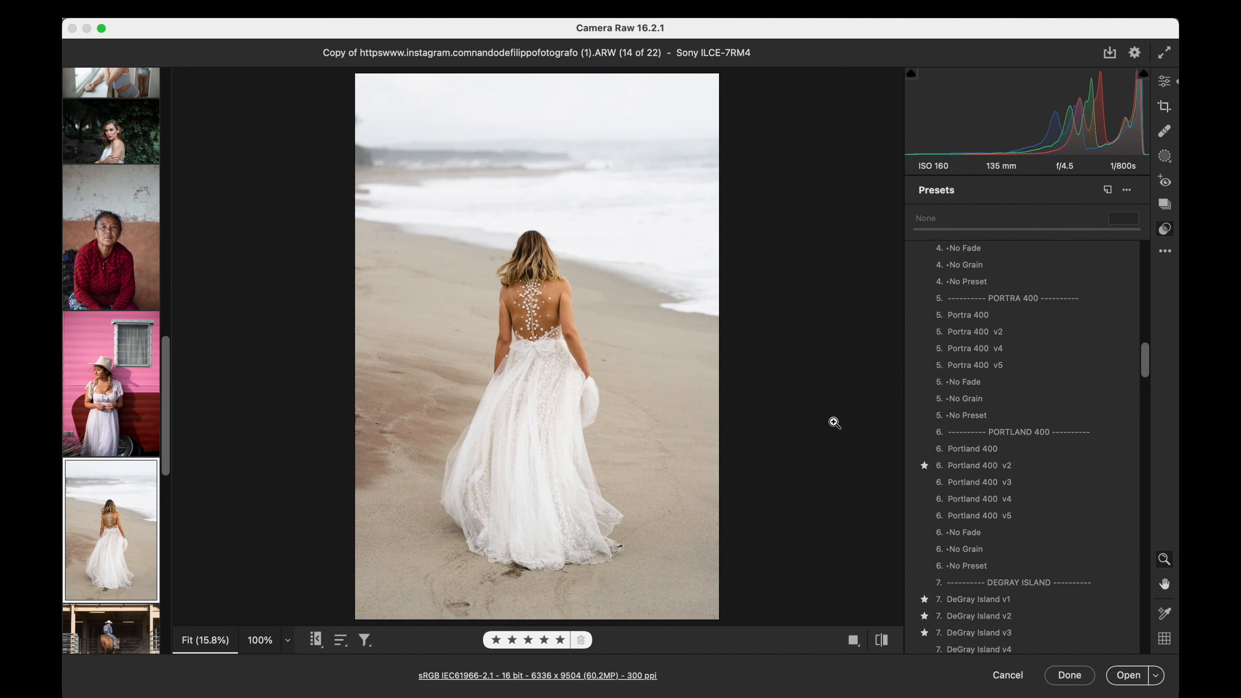
{"action": "scroll", "coordinate": [147, 509], "scroll_direction": "down", "scroll_amount": 3}
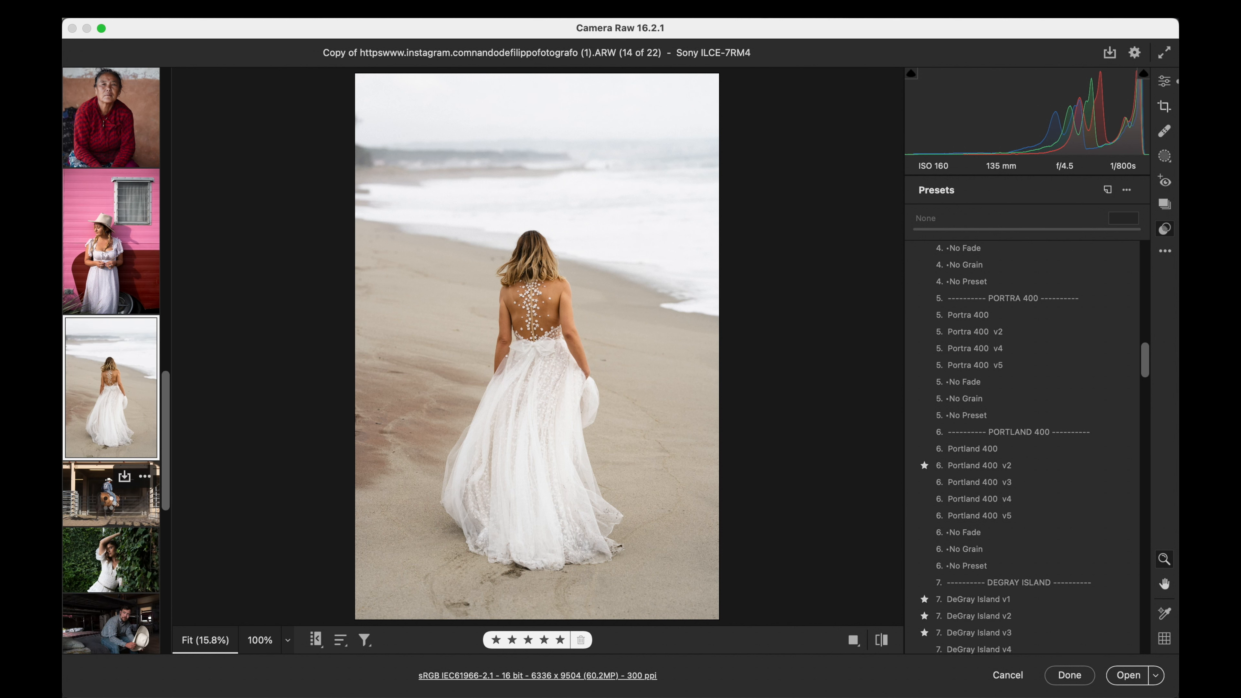
{"action": "left_click", "coordinate": [110, 507]}
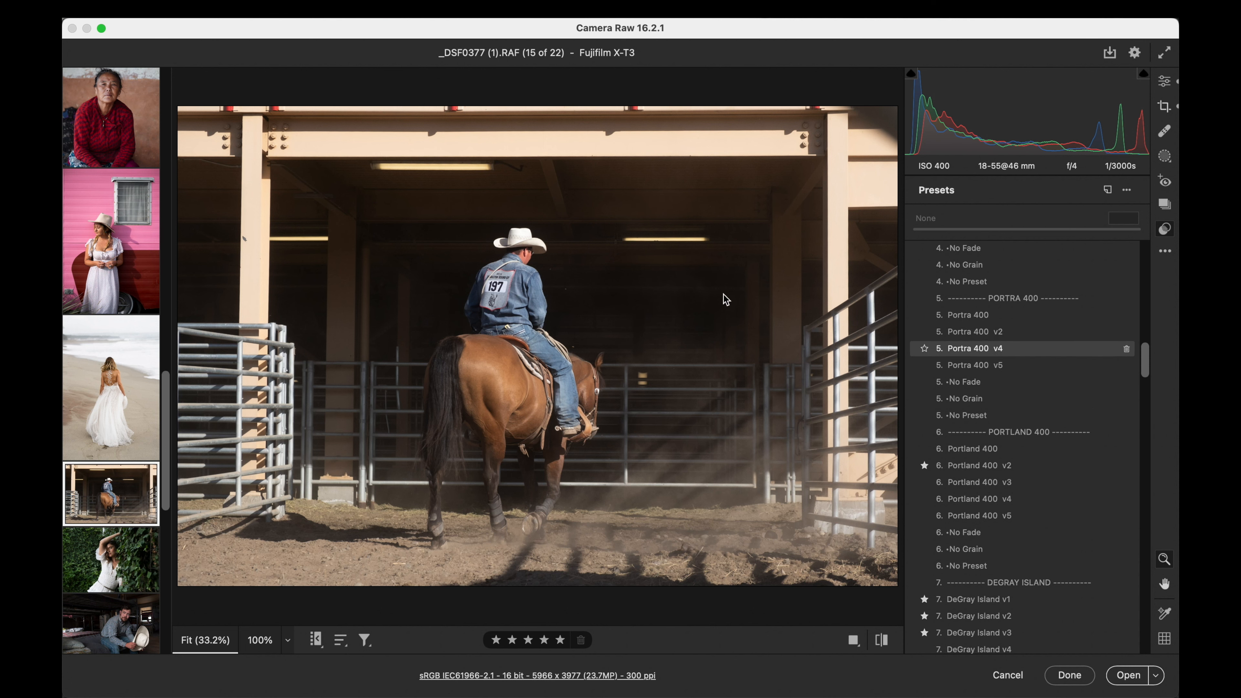
{"action": "left_click", "coordinate": [498, 285]}
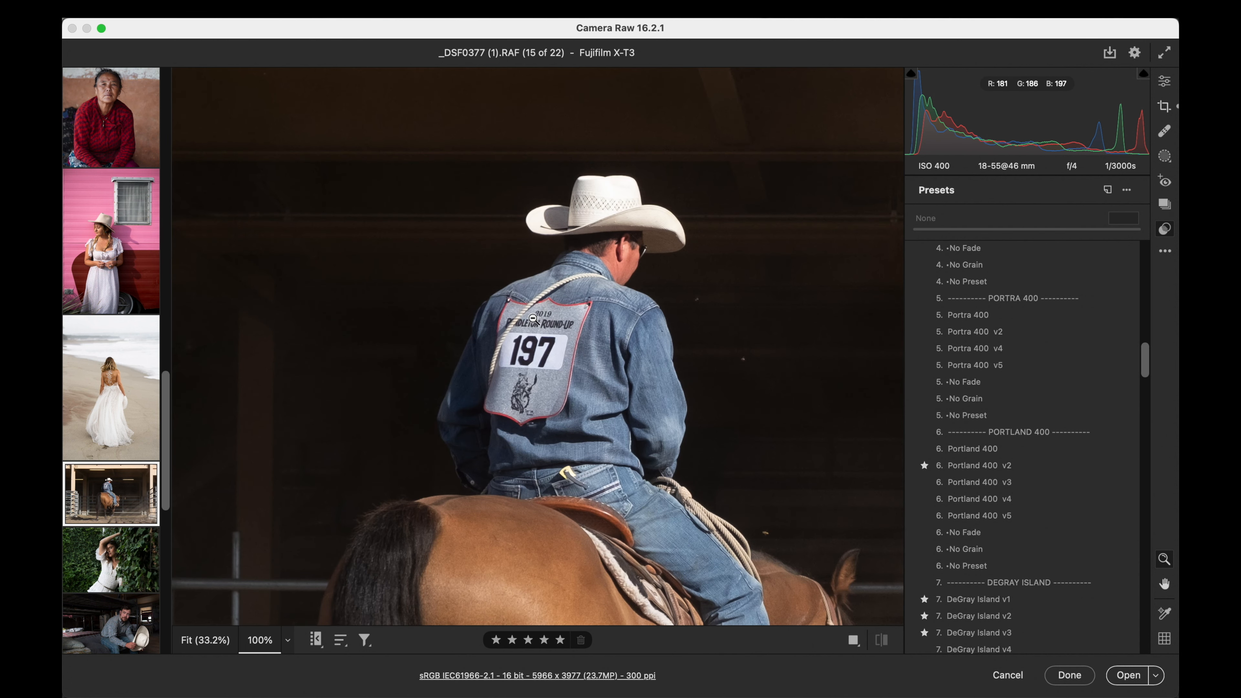
{"action": "left_click", "coordinate": [554, 321]}
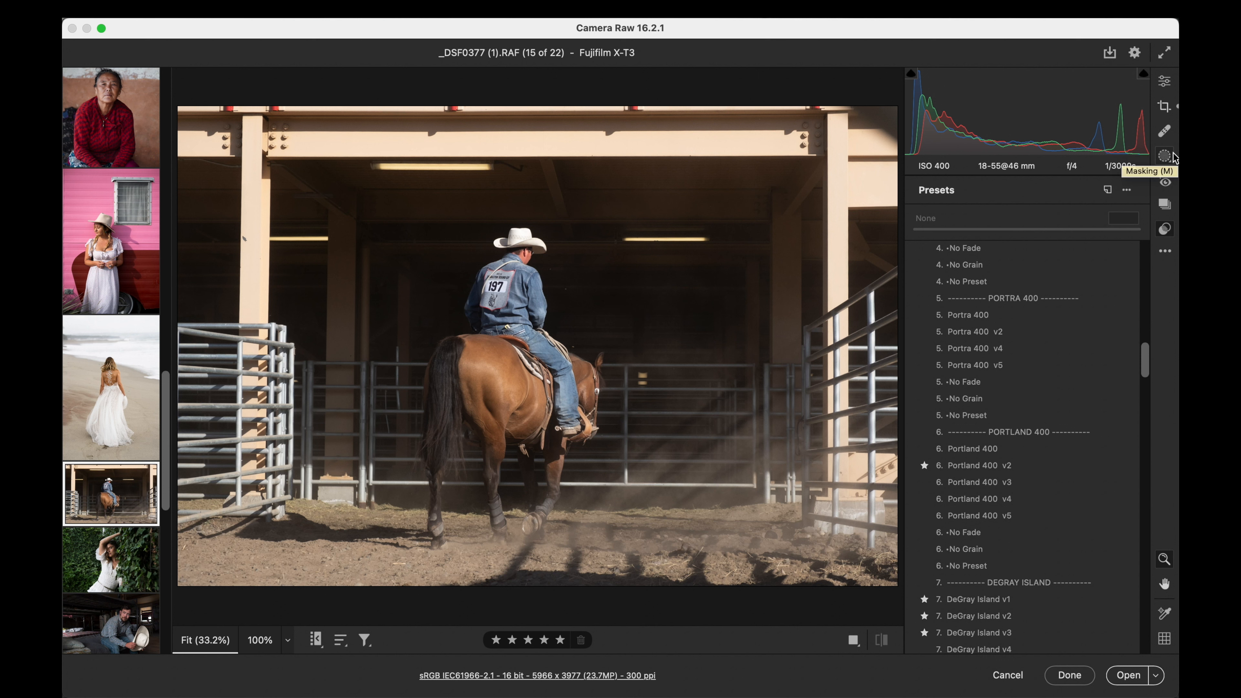
{"action": "left_click", "coordinate": [1166, 82]}
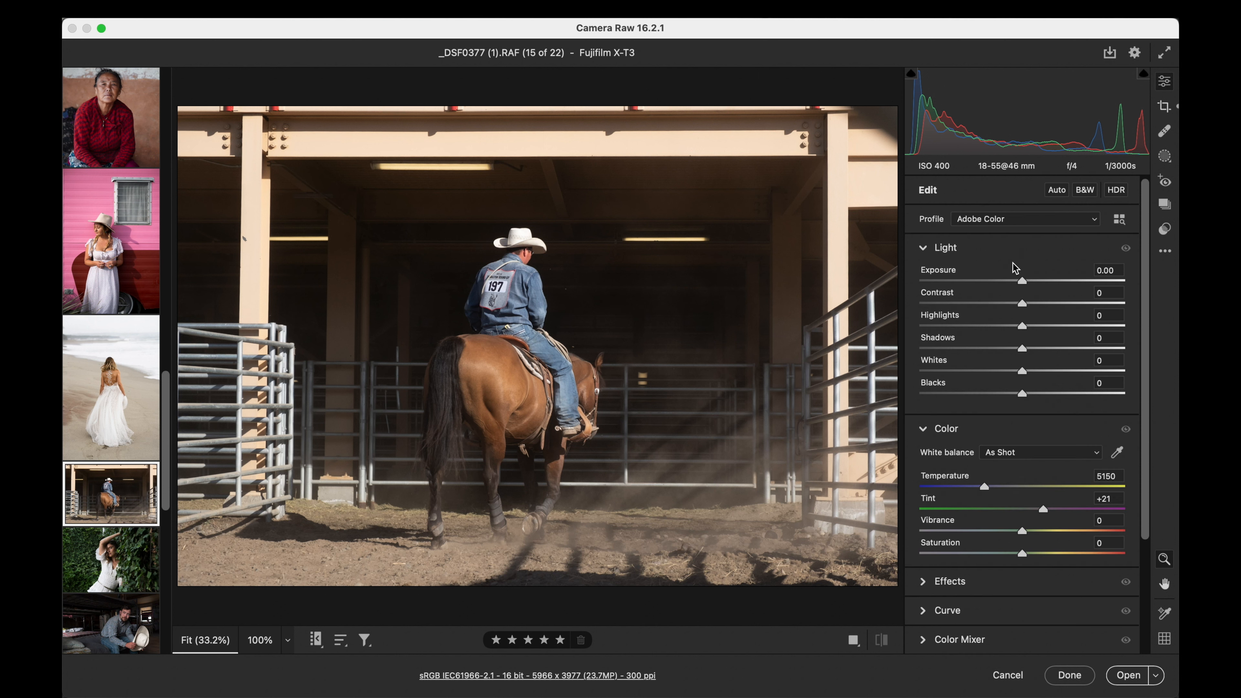
{"action": "left_click_drag", "start_coordinate": [1023, 305], "coordinate": [1044, 305]}
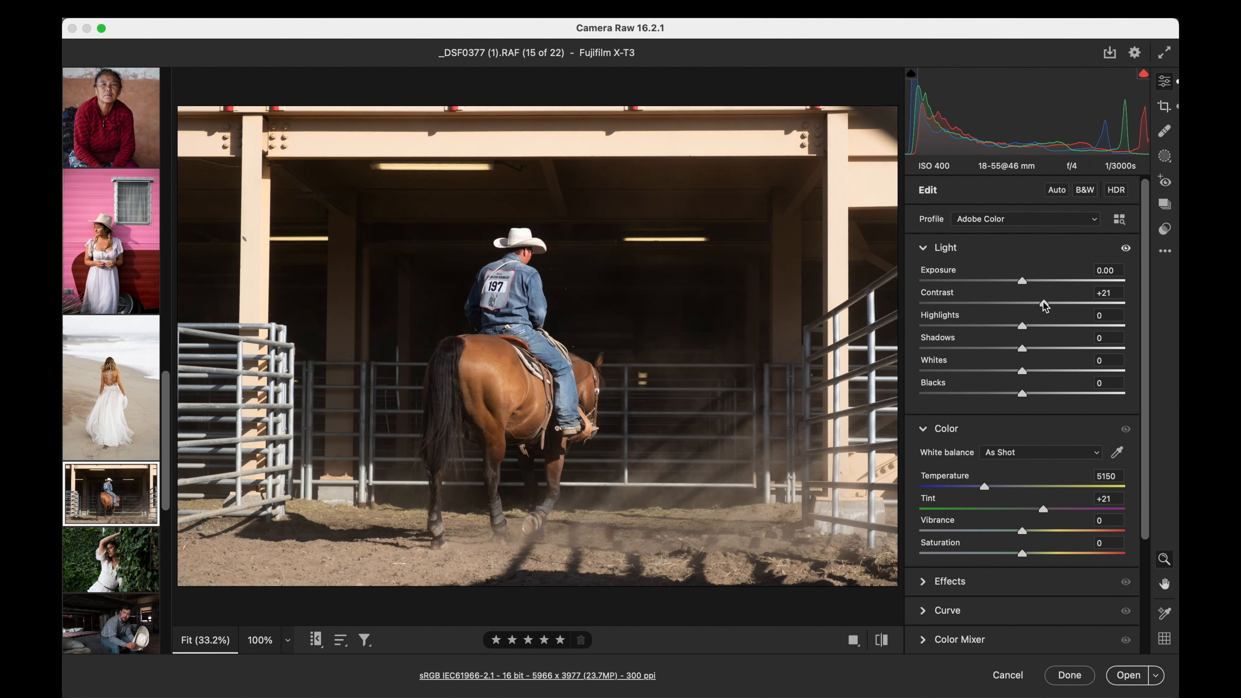
- Try the Quick Clean Edit v10 preset on the cowboy photo
{"action": "left_click", "coordinate": [1165, 229]}
{"action": "scroll", "coordinate": [1045, 343], "scroll_direction": "up", "scroll_amount": 5}
{"action": "scroll", "coordinate": [1039, 357], "scroll_direction": "up", "scroll_amount": 10}
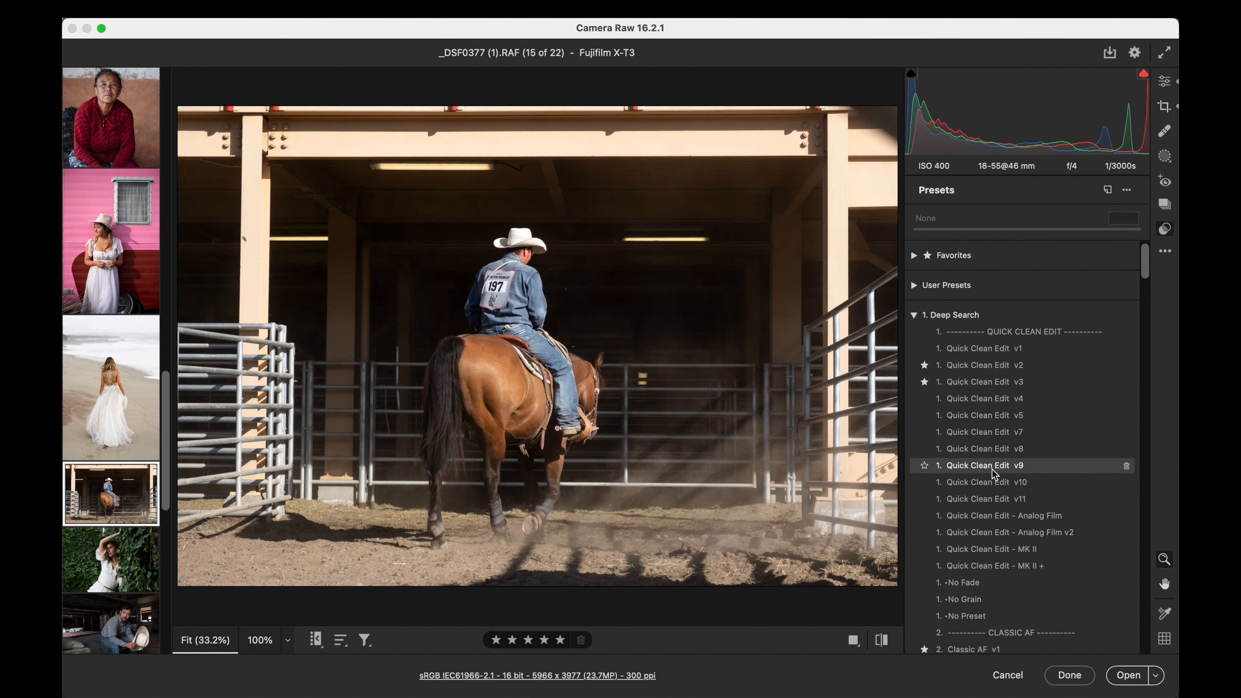
{"action": "scroll", "coordinate": [992, 475], "scroll_direction": "down", "scroll_amount": 1}
{"action": "left_click", "coordinate": [992, 471]}
- Apply the Classic AF v6 preset to the cowboy photo at amount 100
{"action": "scroll", "coordinate": [992, 474], "scroll_direction": "down", "scroll_amount": 10}
{"action": "scroll", "coordinate": [992, 476], "scroll_direction": "down", "scroll_amount": 8}
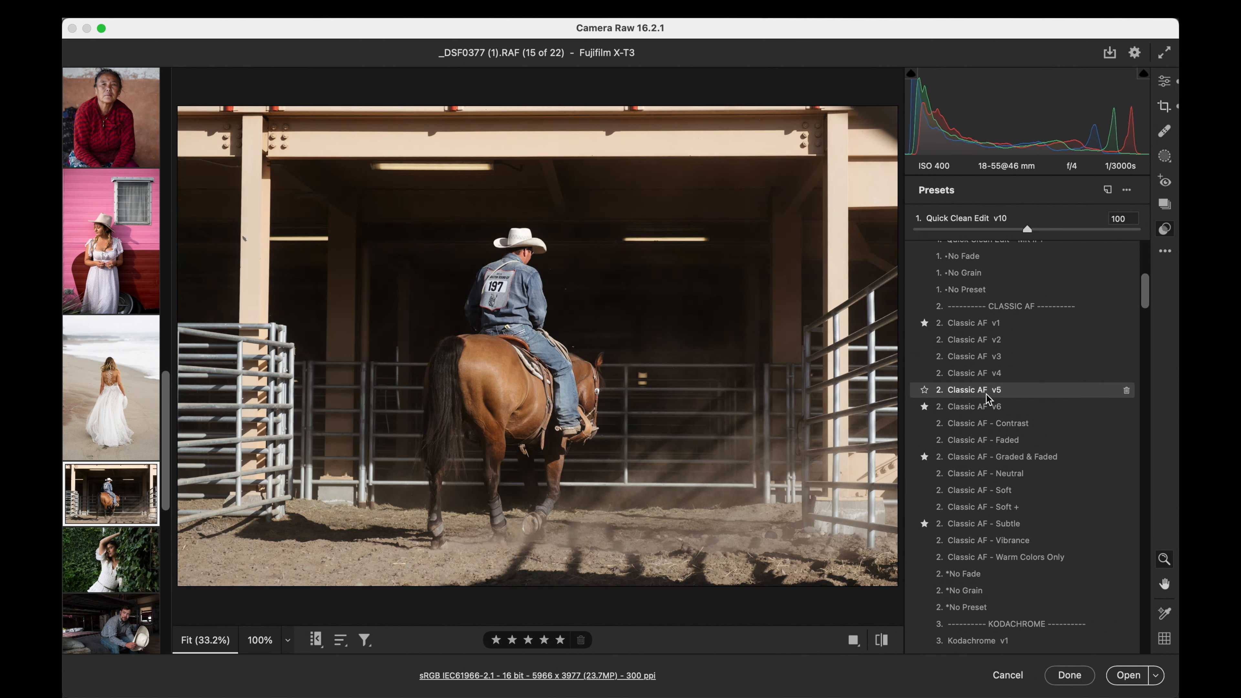
{"action": "left_click", "coordinate": [989, 408]}
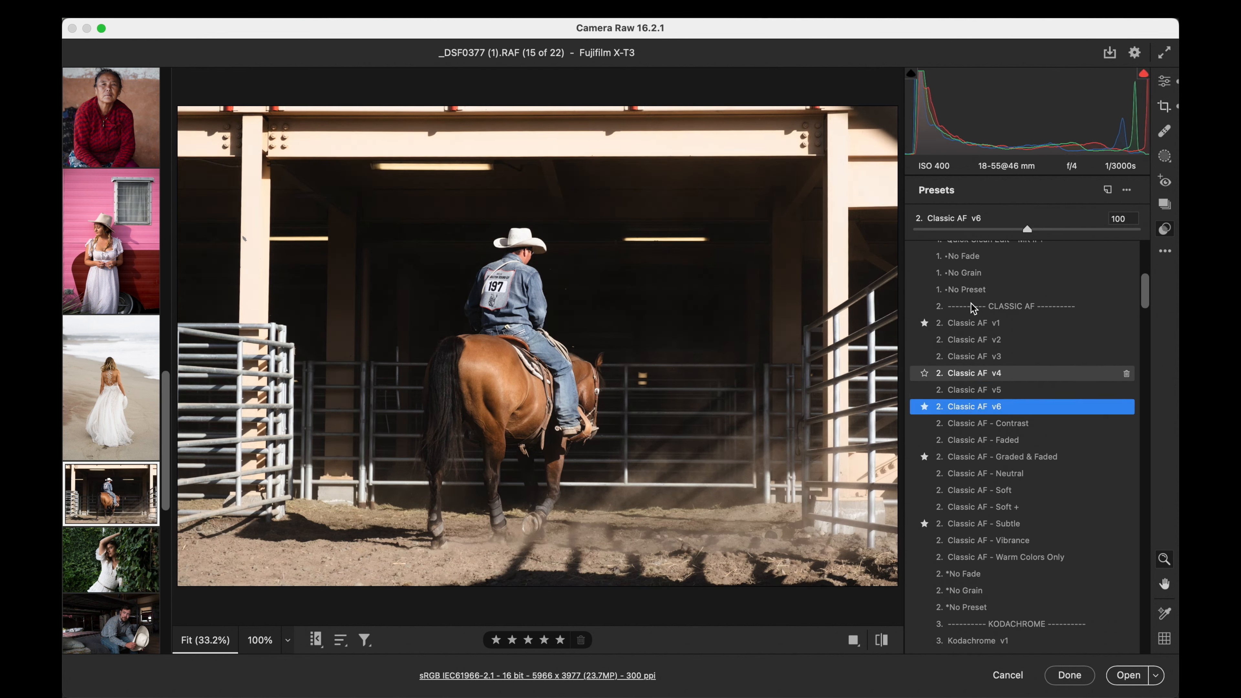
{"action": "left_click_drag", "start_coordinate": [914, 228], "coordinate": [1027, 234]}
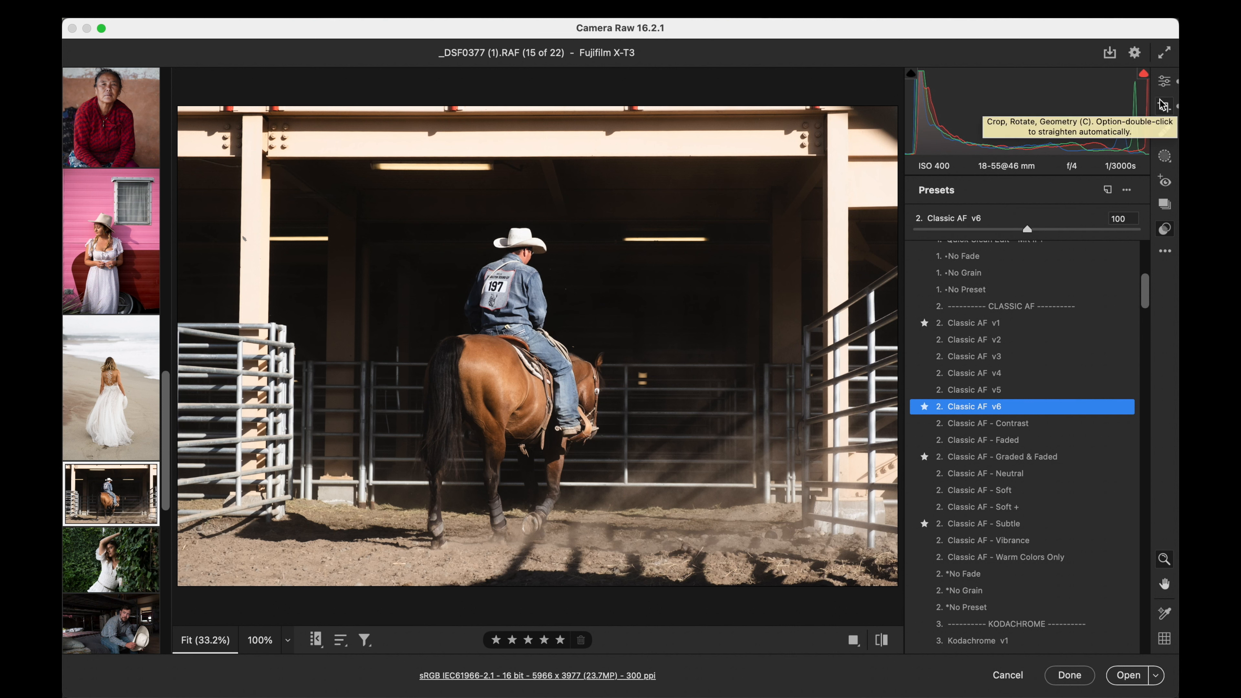
- Set the cowboy photo's clarity to -9 in the Effects settings
{"action": "left_click", "coordinate": [1166, 82]}
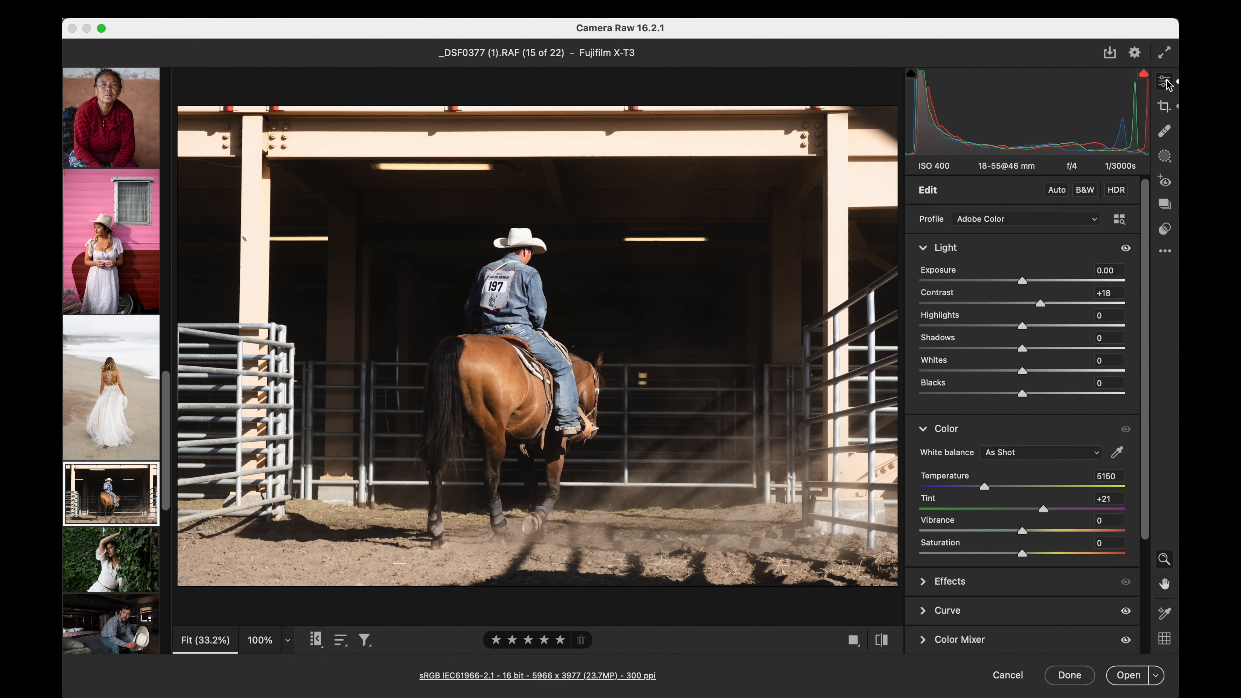
{"action": "scroll", "coordinate": [1066, 300], "scroll_direction": "down", "scroll_amount": 6}
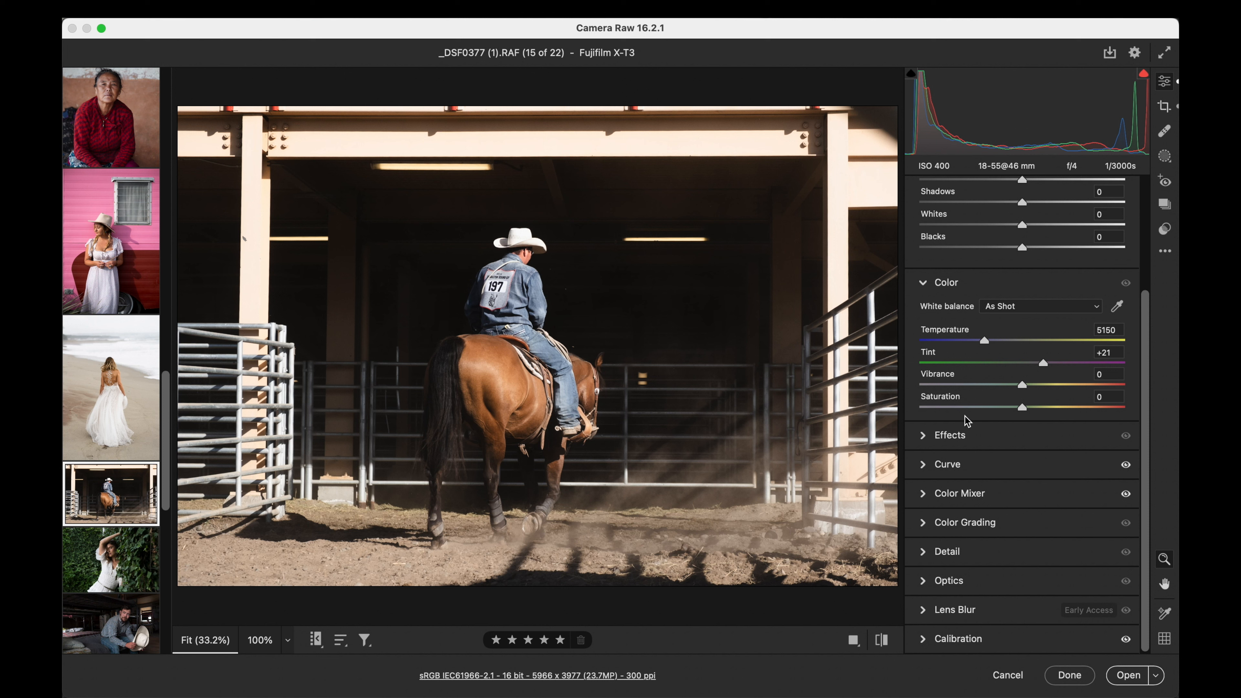
{"action": "left_click", "coordinate": [924, 434]}
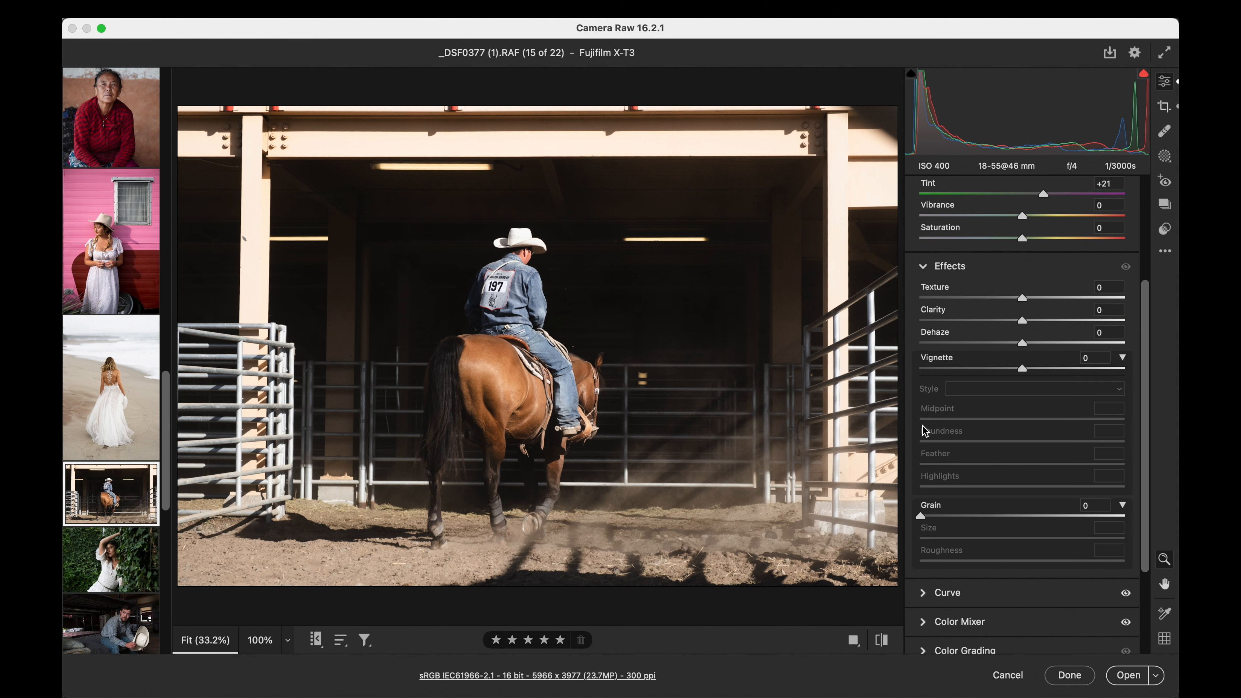
{"action": "left_click_drag", "start_coordinate": [1021, 317], "coordinate": [1015, 325]}
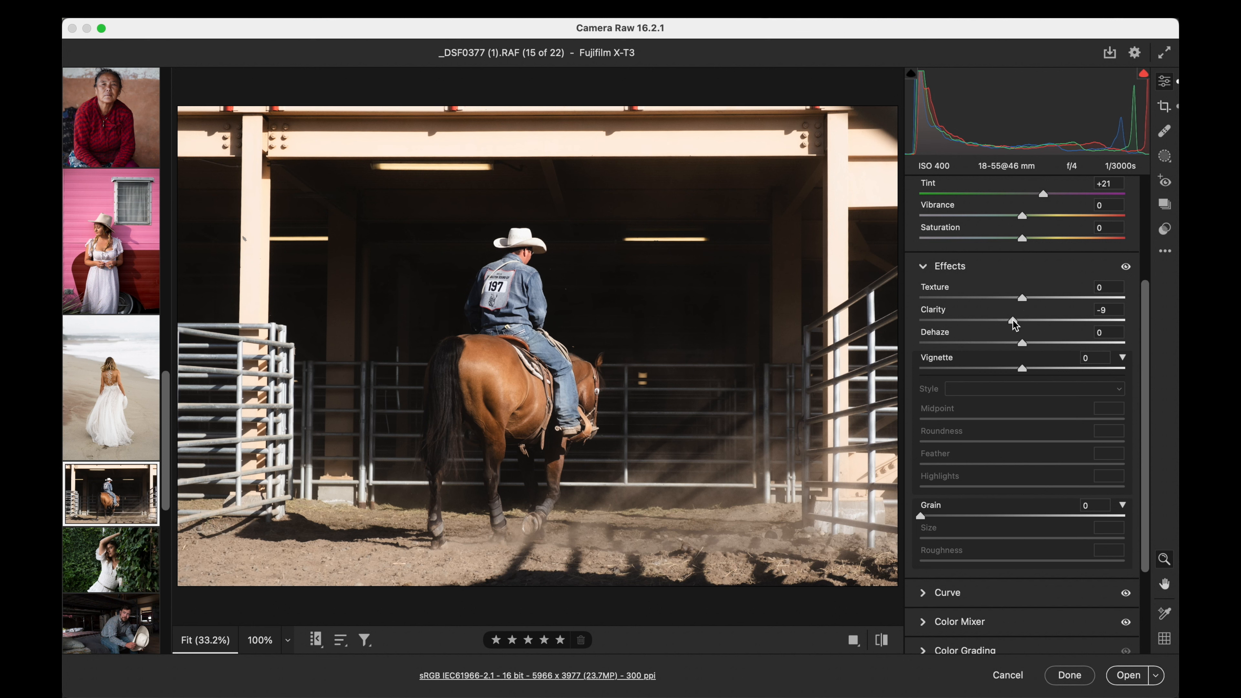
- Add film grain to the cowboy photo with an amount of 29 and a size of 49
{"action": "scroll", "coordinate": [1014, 325], "scroll_direction": "down", "scroll_amount": 5}
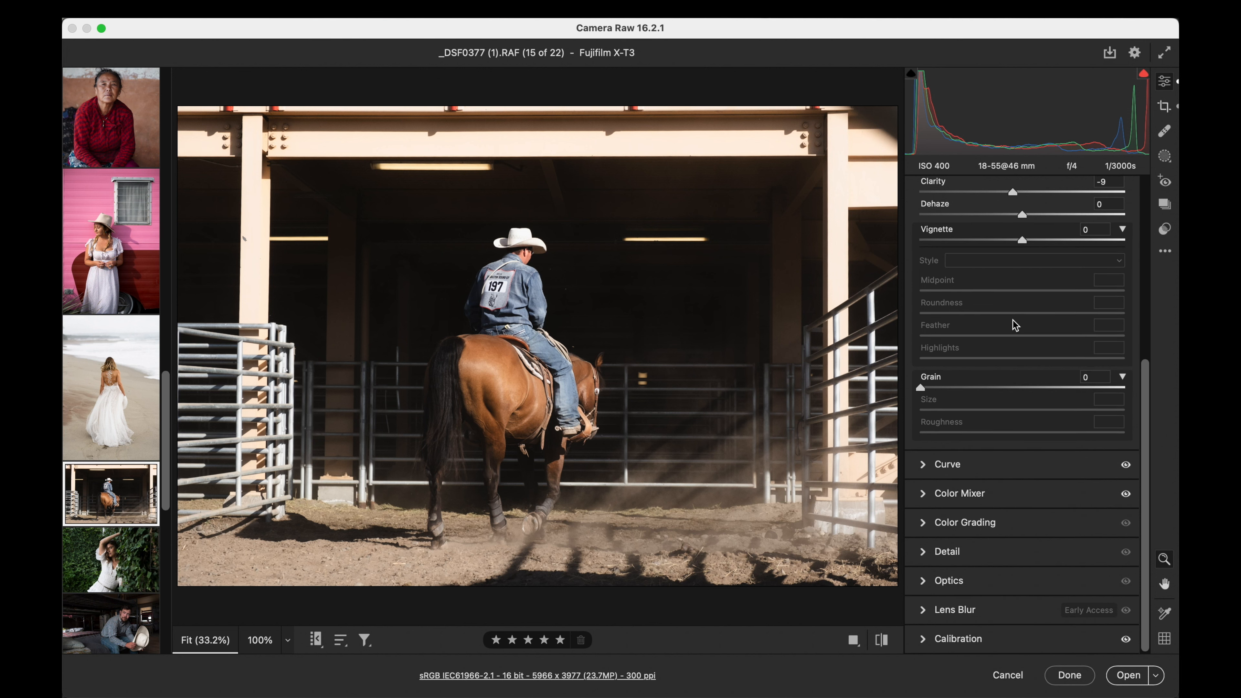
{"action": "left_click", "coordinate": [920, 389]}
{"action": "left_click_drag", "start_coordinate": [919, 388], "coordinate": [1084, 412]}
{"action": "mouse_move", "coordinate": [987, 386]}
{"action": "left_mouse_down"}
{"action": "mouse_move", "coordinate": [947, 391]}
{"action": "mouse_move", "coordinate": [987, 390]}
{"action": "left_mouse_up"}
{"action": "left_click_drag", "start_coordinate": [1086, 412], "coordinate": [1079, 413]}
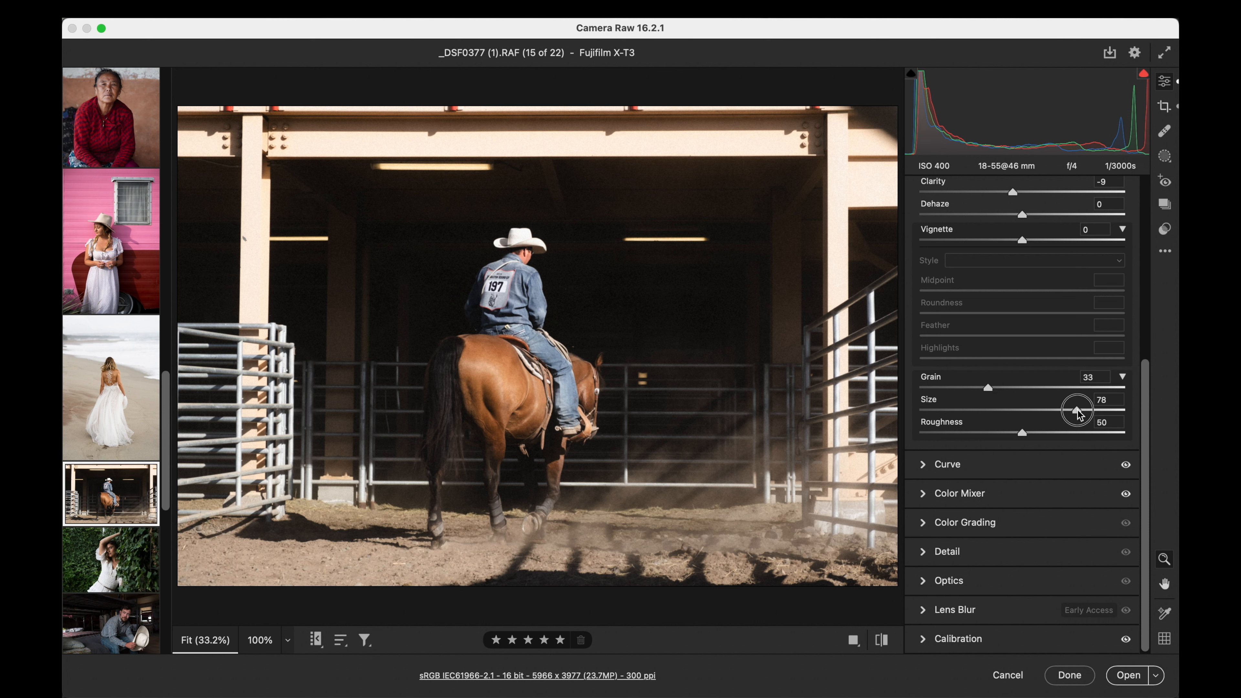
{"action": "left_click", "coordinate": [492, 281]}
{"action": "left_click_drag", "start_coordinate": [1075, 412], "coordinate": [948, 413]}
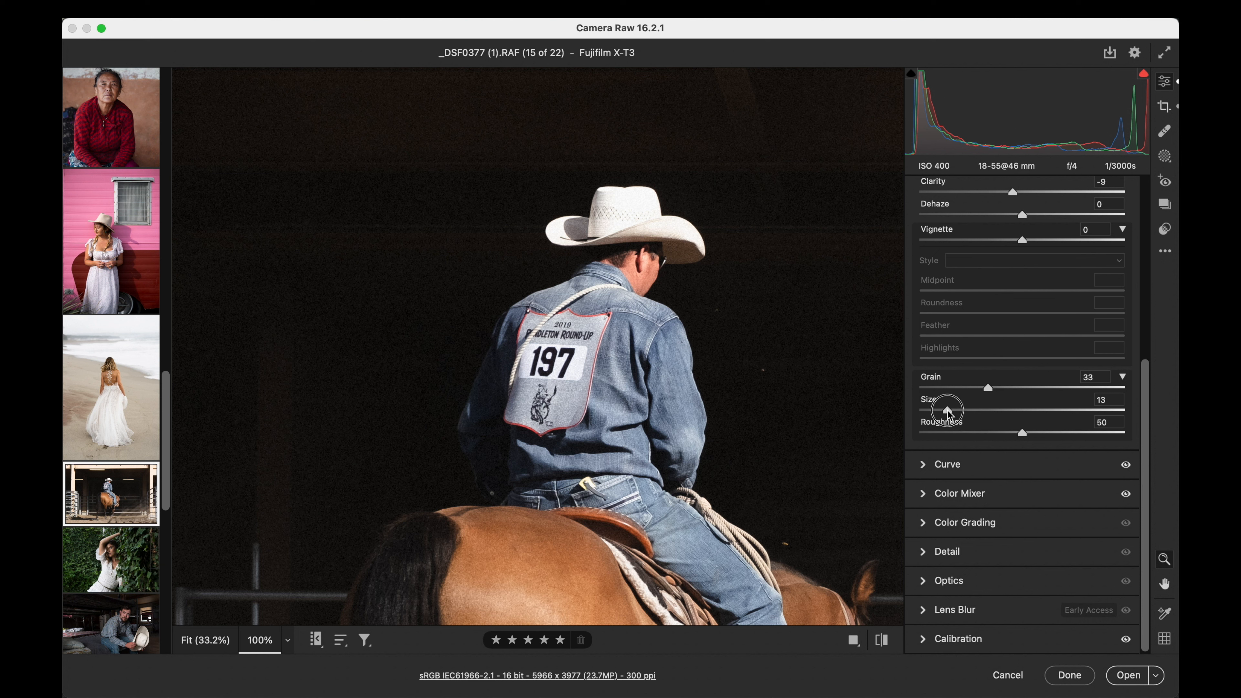
{"action": "left_click_drag", "start_coordinate": [987, 387], "coordinate": [1009, 411]}
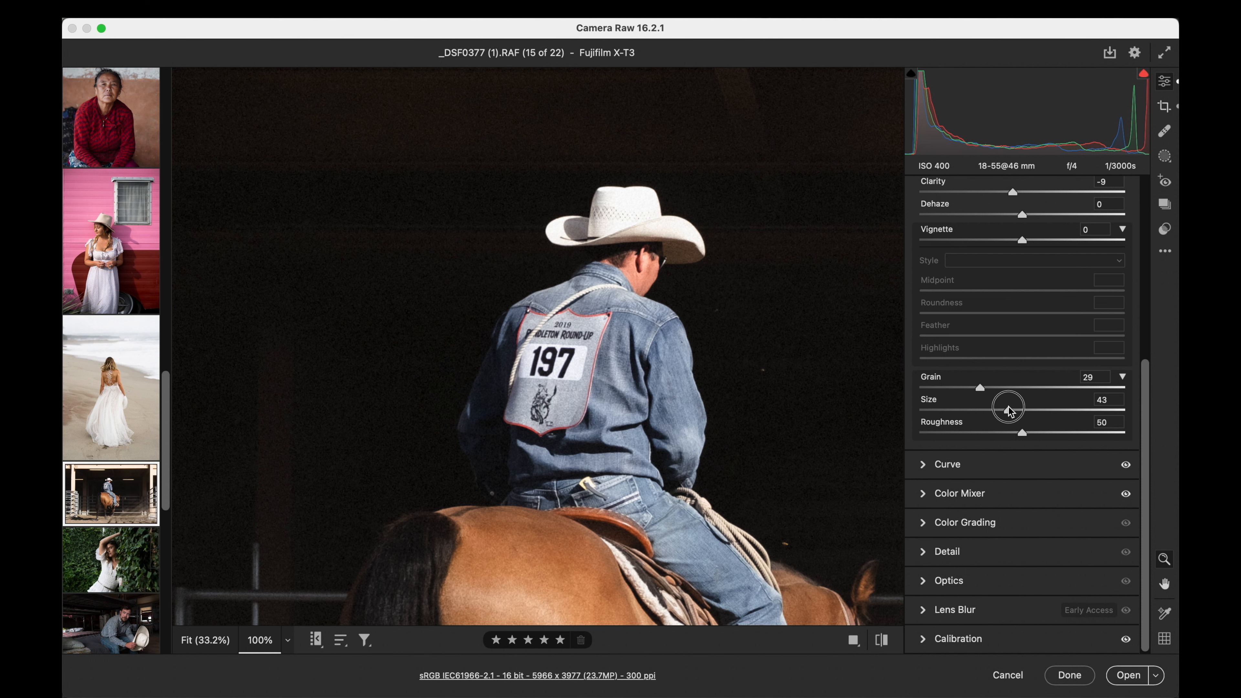
{"action": "left_click_drag", "start_coordinate": [1009, 410], "coordinate": [982, 396]}
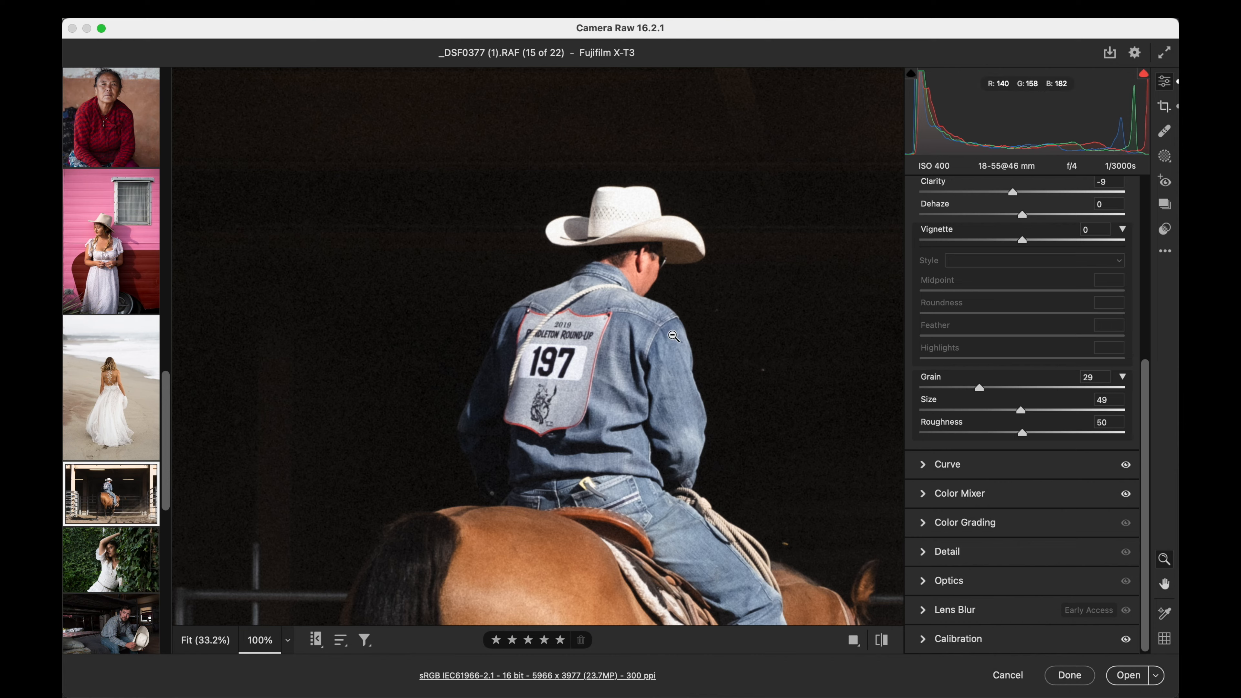
{"action": "left_click", "coordinate": [673, 336]}
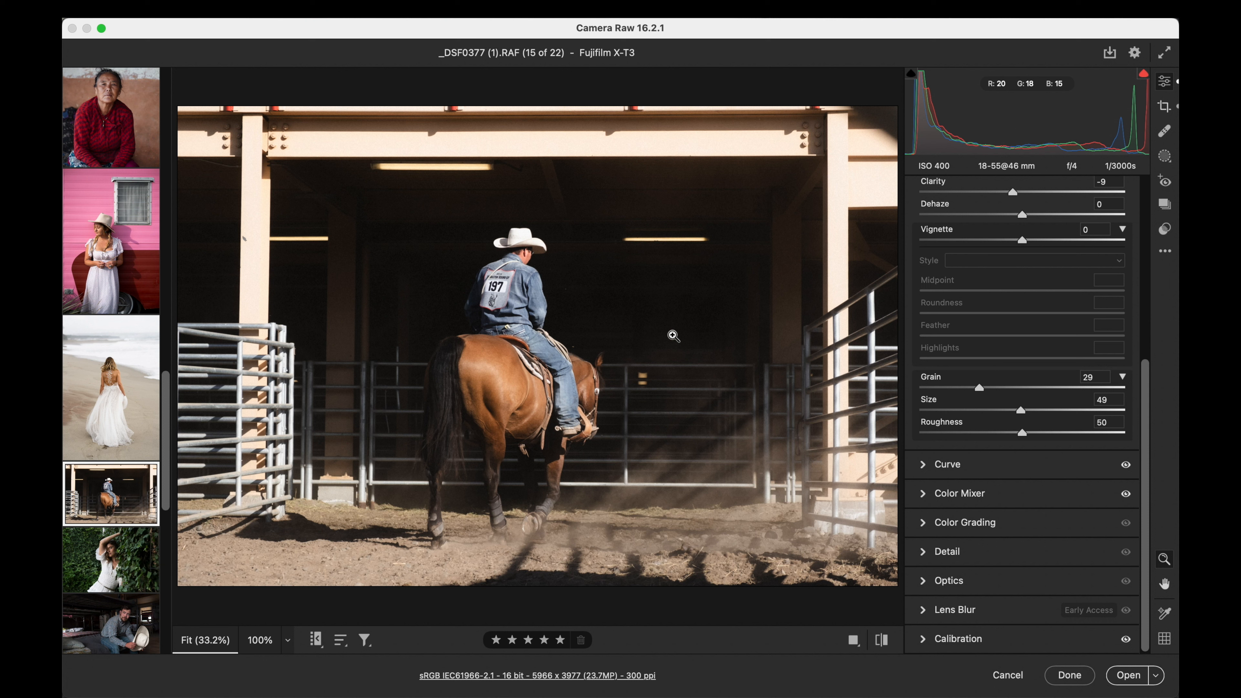
- Adjust the shadows in the cowboy photo's Light settings
{"action": "scroll", "coordinate": [1114, 239], "scroll_direction": "up", "scroll_amount": 6}
{"action": "left_click", "coordinate": [917, 282]}
{"action": "left_click", "coordinate": [922, 248]}
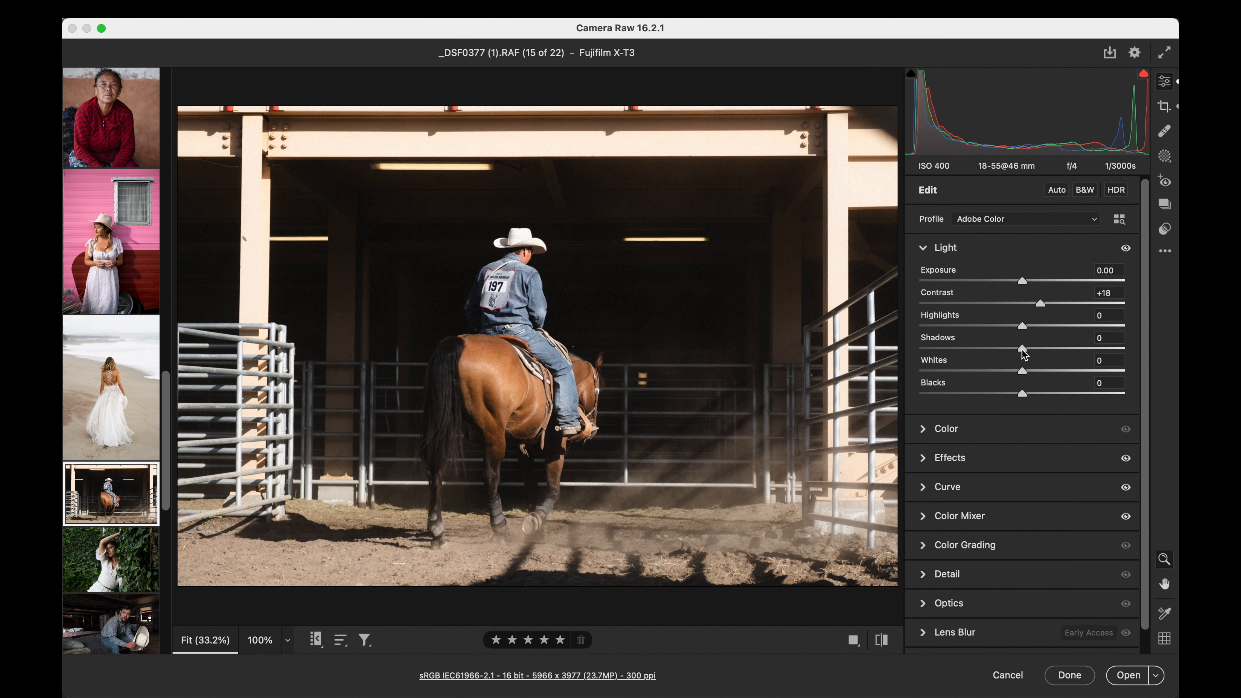
{"action": "left_click", "coordinate": [1022, 348]}
{"action": "left_click_drag", "start_coordinate": [1023, 350], "coordinate": [998, 358]}
- Open the ivy-wall portrait DSC00265.ARW and set its exposure to +0.65, temperature to 5350 and tint to +14
{"action": "left_click", "coordinate": [98, 564]}
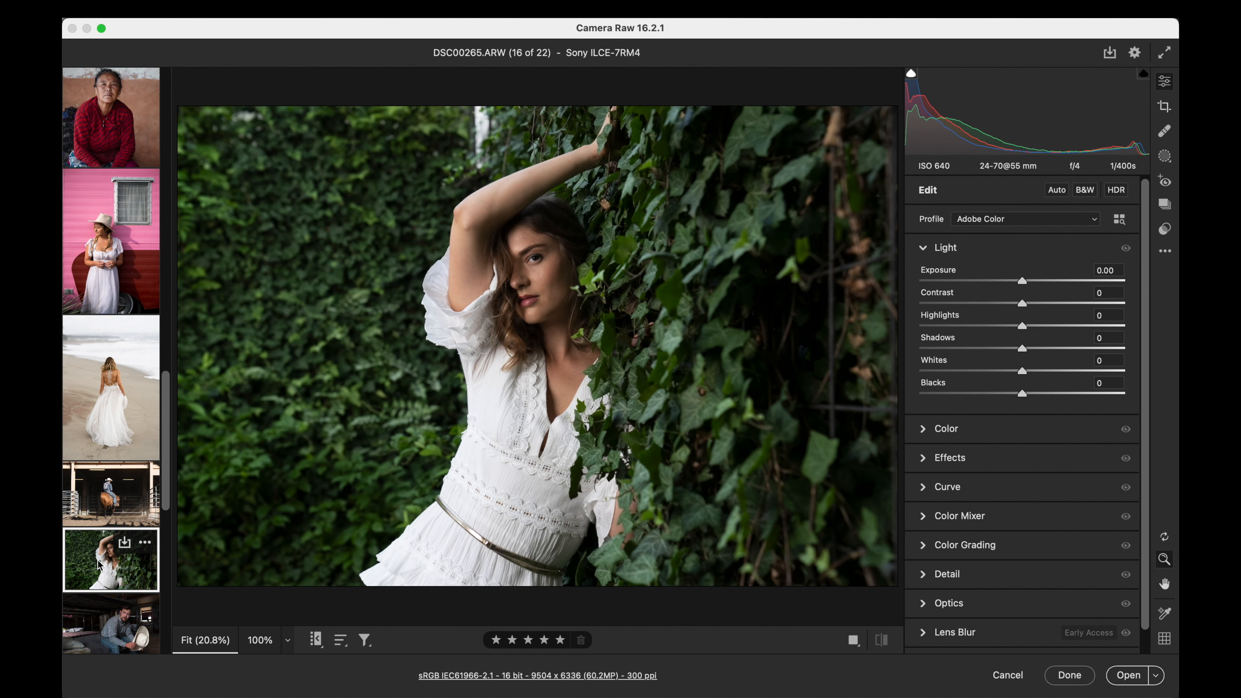
{"action": "left_click_drag", "start_coordinate": [1021, 281], "coordinate": [1037, 288]}
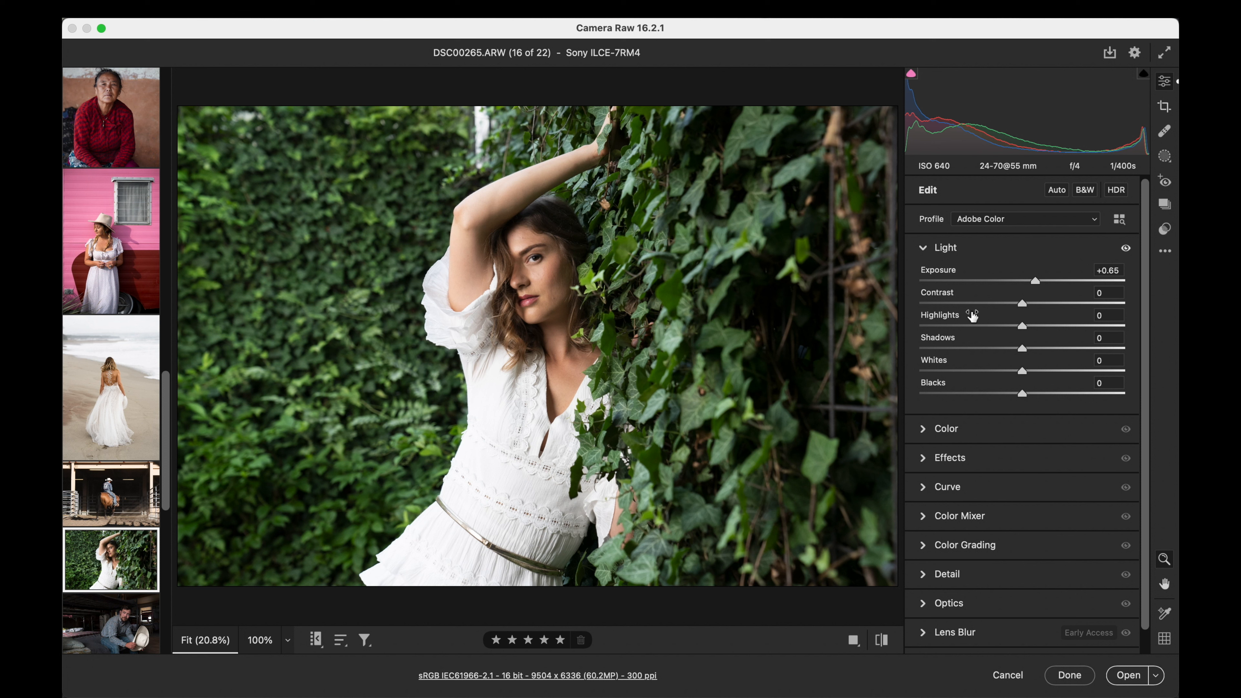
{"action": "left_click", "coordinate": [925, 429]}
{"action": "left_click_drag", "start_coordinate": [995, 487], "coordinate": [1036, 509]}
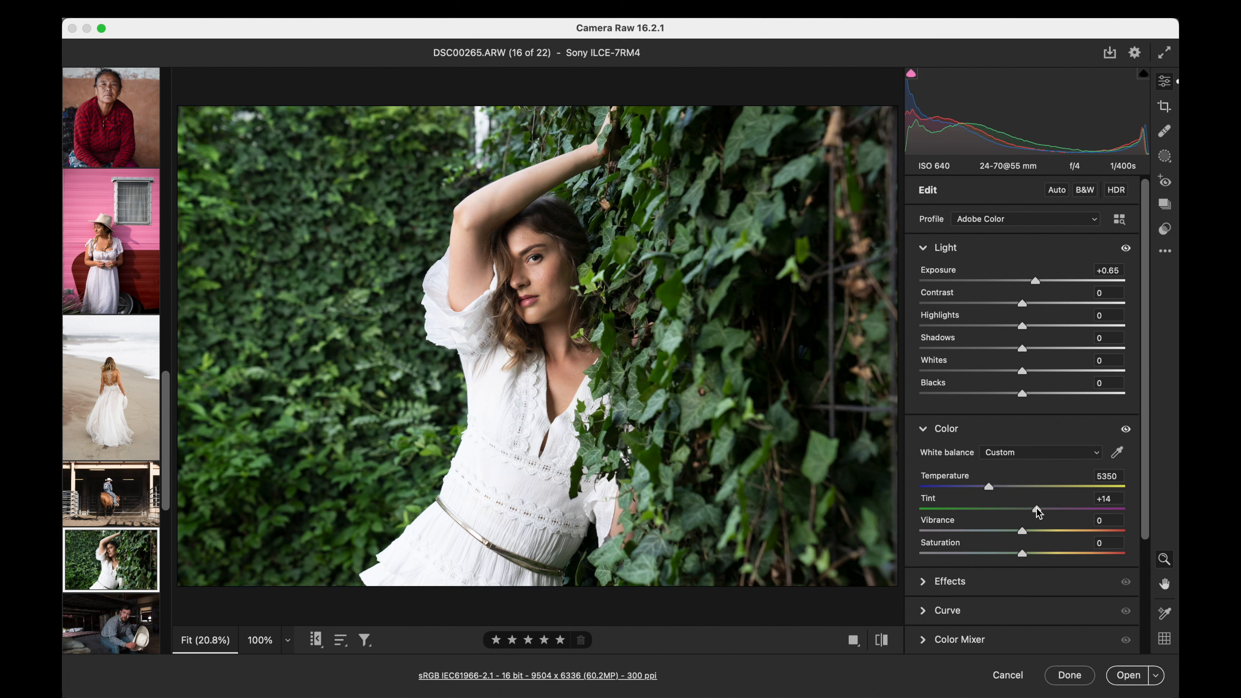
- Apply the Kodachrome v4 preset to the ivy-wall portrait at amount 75
{"action": "left_click", "coordinate": [1165, 229]}
{"action": "scroll", "coordinate": [1003, 384], "scroll_direction": "up", "scroll_amount": 7}
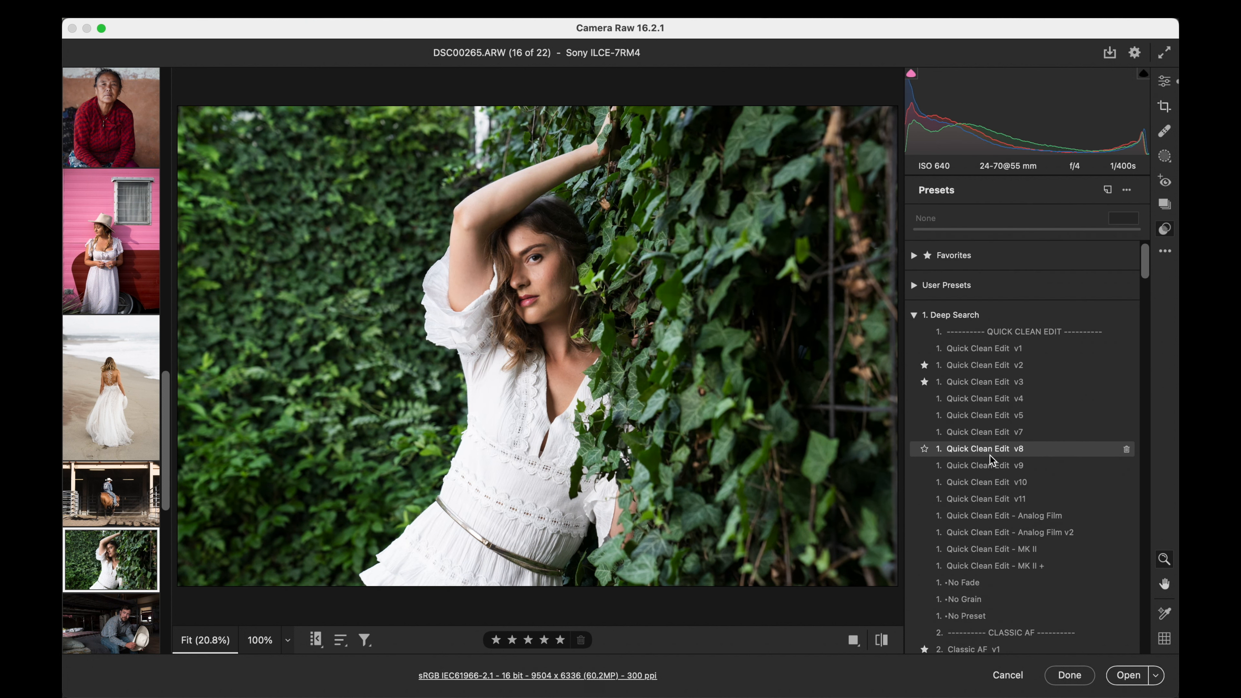
{"action": "scroll", "coordinate": [990, 486], "scroll_direction": "down", "scroll_amount": 2}
{"action": "scroll", "coordinate": [990, 486], "scroll_direction": "down", "scroll_amount": 15}
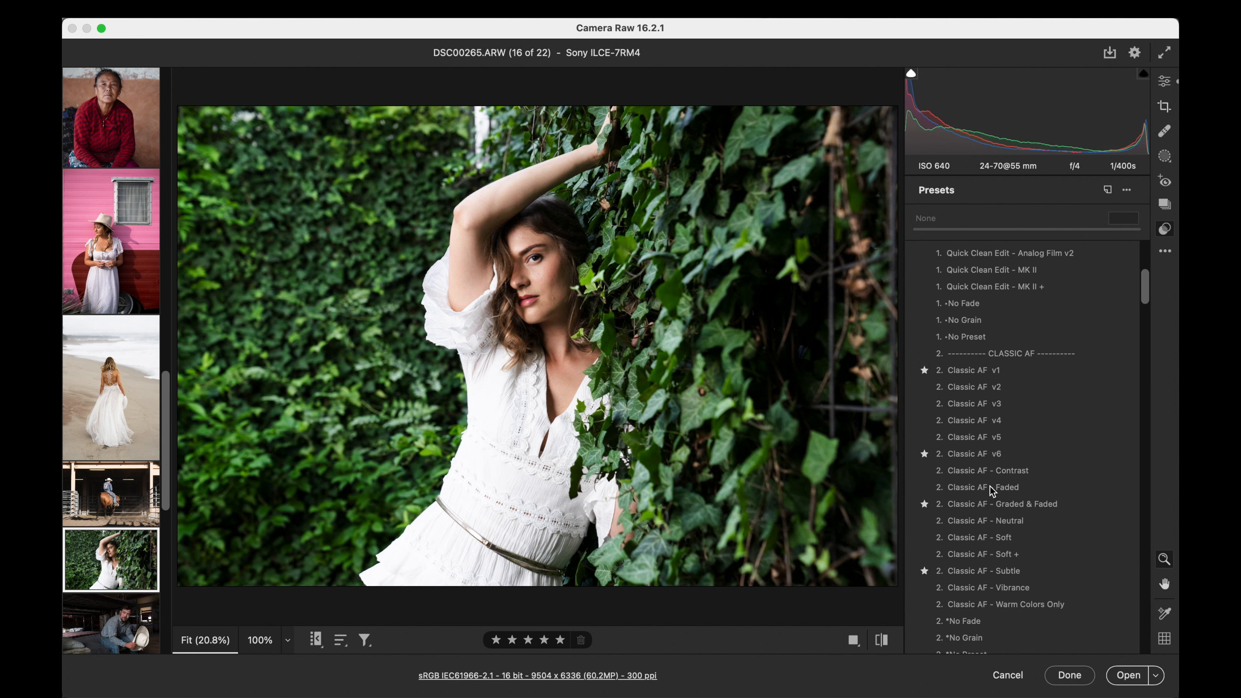
{"action": "scroll", "coordinate": [989, 486], "scroll_direction": "down", "scroll_amount": 5}
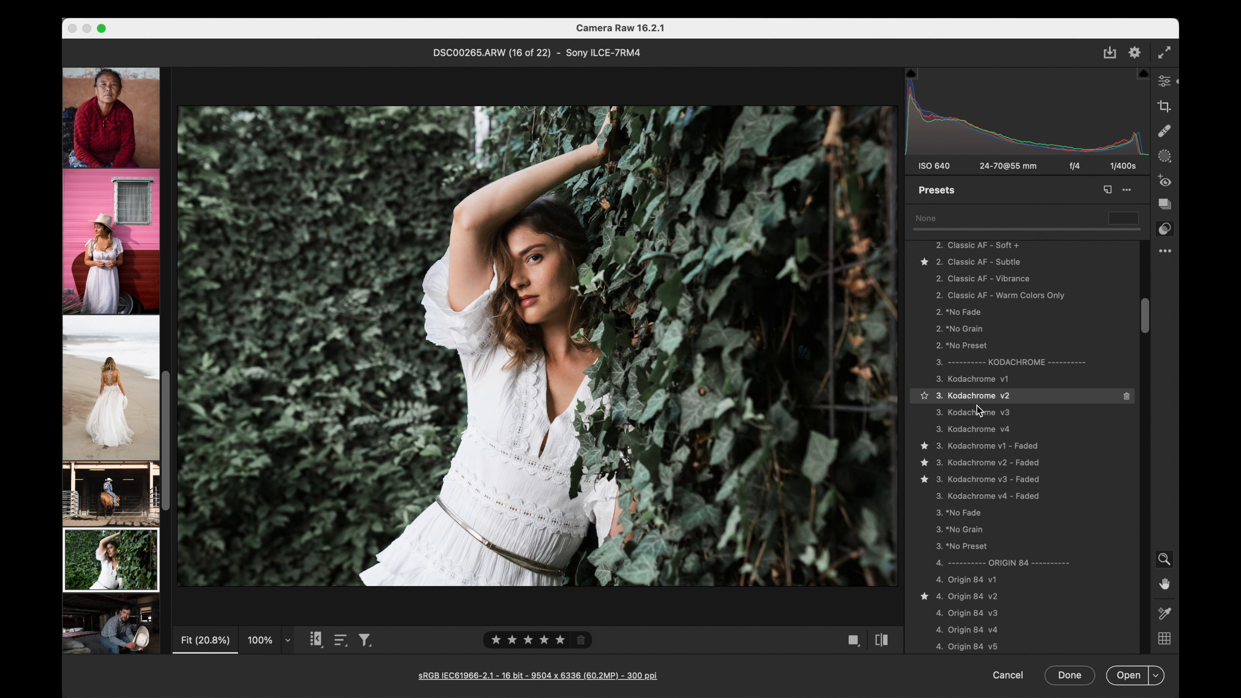
{"action": "left_click", "coordinate": [980, 429]}
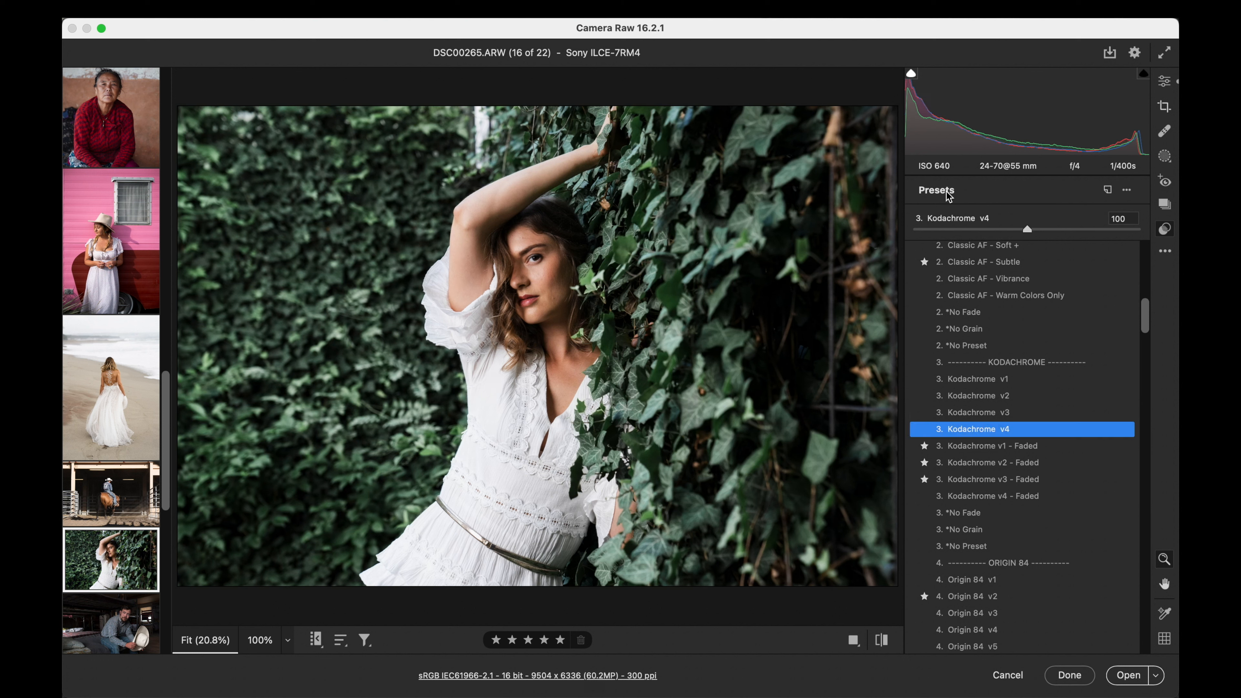
{"action": "left_click_drag", "start_coordinate": [1006, 220], "coordinate": [999, 226]}
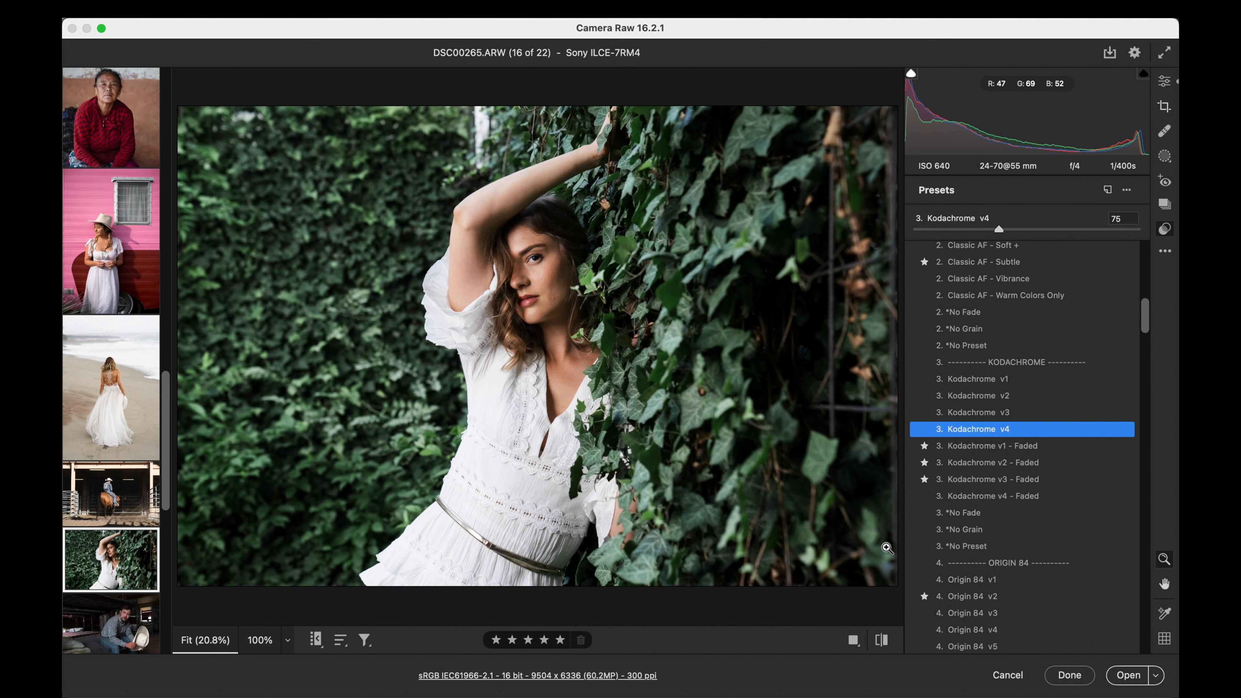
- Mask the woman's clothes in the ivy-wall portrait, set the mask's highlights to -31, and compare the photo with its default settings
{"action": "left_click", "coordinate": [1164, 156]}
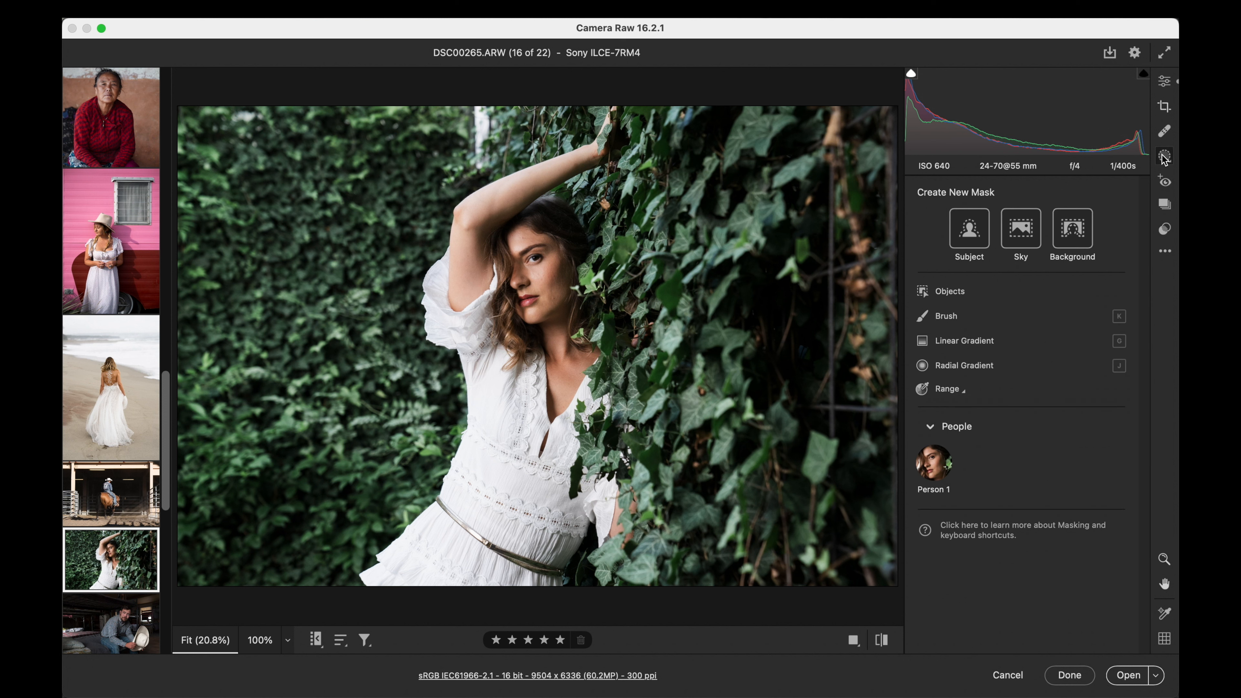
{"action": "left_click", "coordinate": [935, 472]}
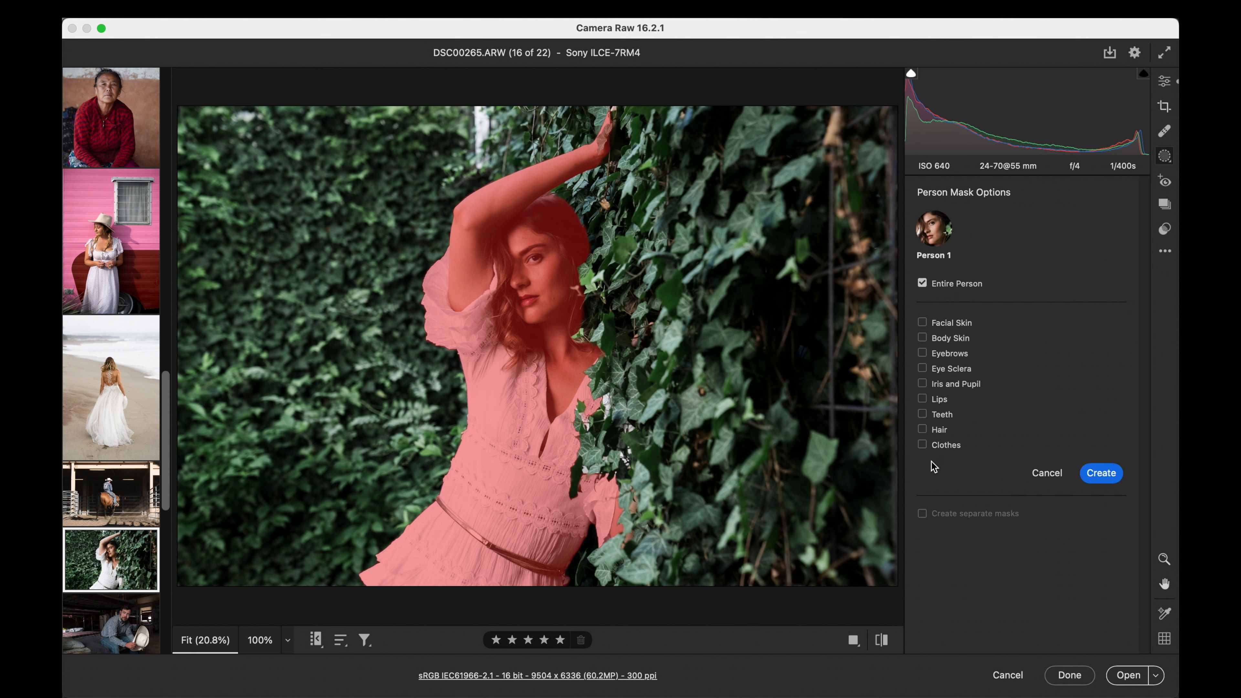
{"action": "left_click", "coordinate": [1096, 473]}
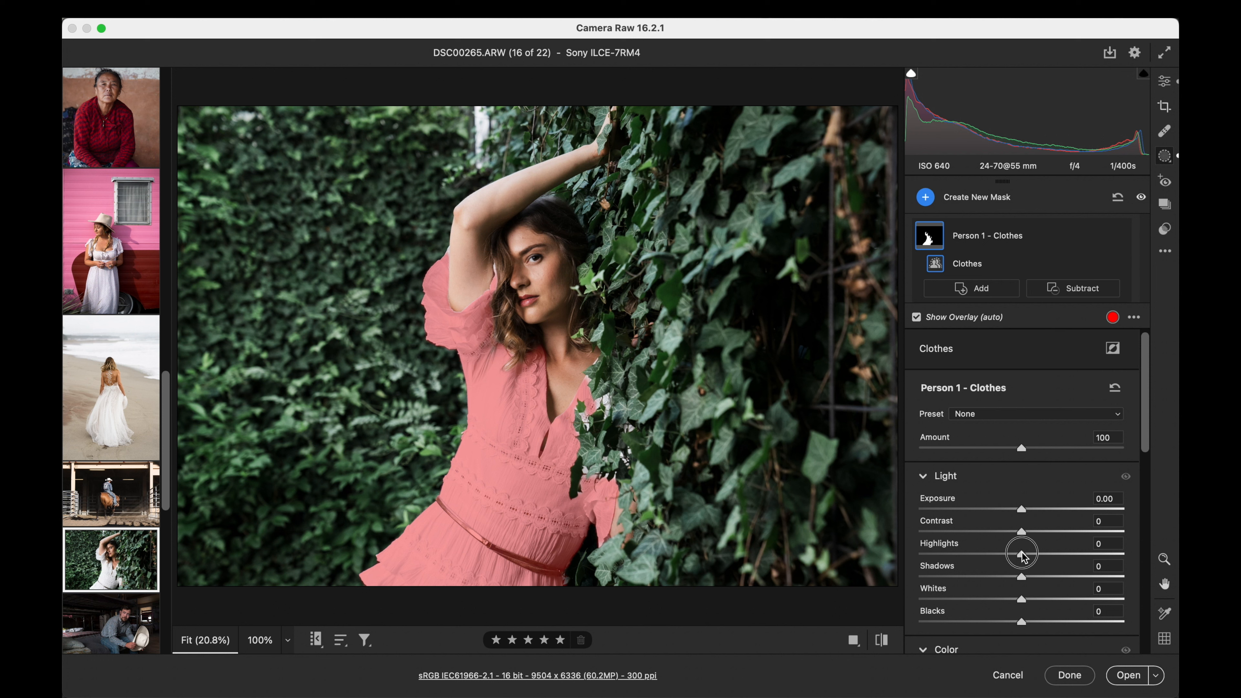
{"action": "left_click_drag", "start_coordinate": [1022, 554], "coordinate": [989, 550]}
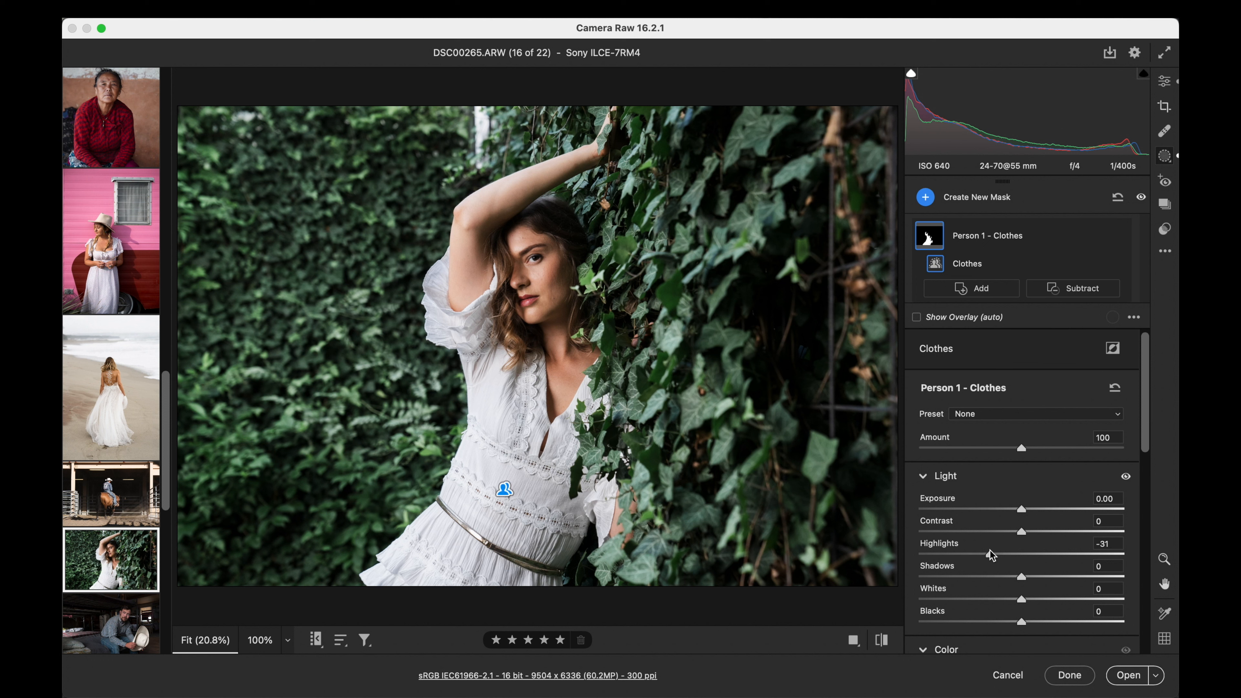
{"action": "left_click", "coordinate": [1165, 81]}
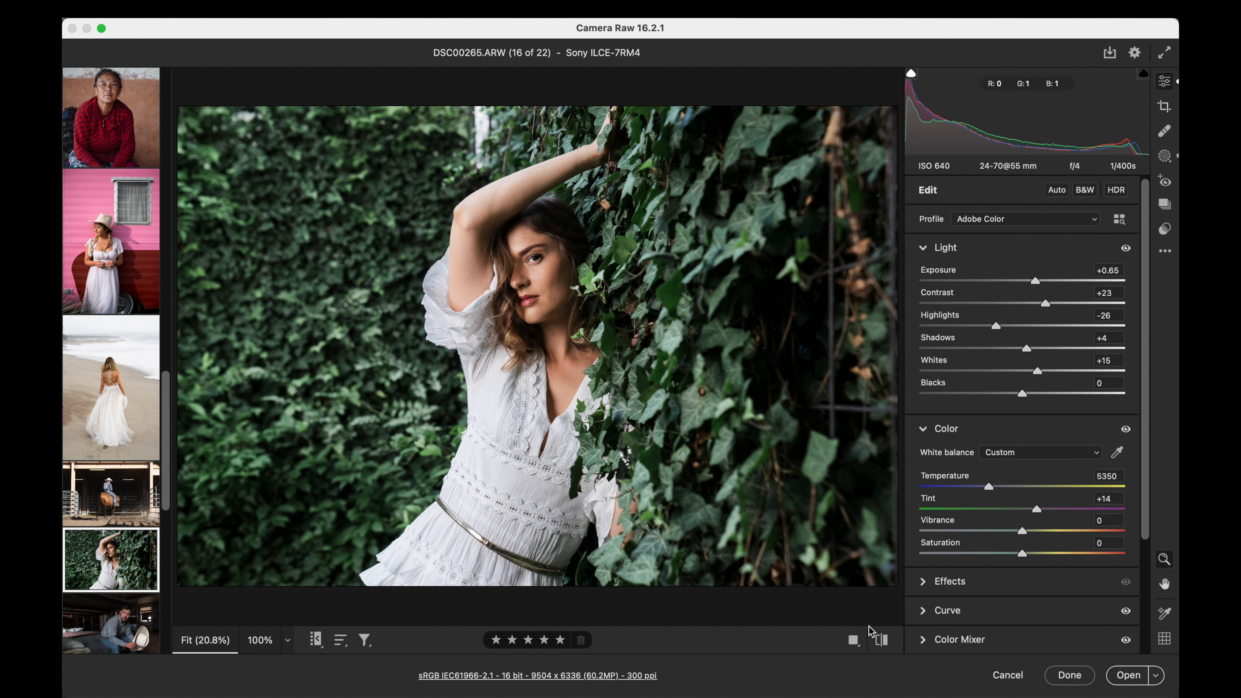
{"action": "left_click", "coordinate": [881, 641]}
{"action": "left_click", "coordinate": [881, 642]}
- Open the bunkhouse cowboy photo _FXA1278.RAF and set its exposure to +0.45 and contrast to +19
{"action": "scroll", "coordinate": [122, 475], "scroll_direction": "down", "scroll_amount": 3}
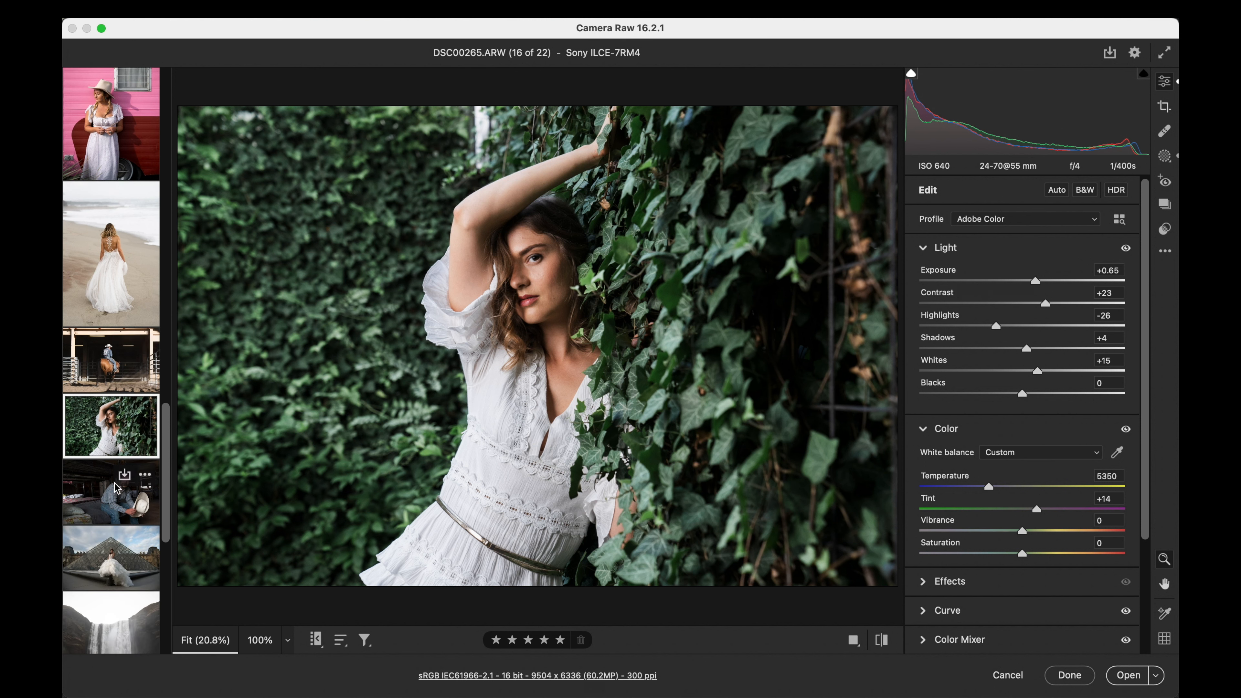
{"action": "left_click", "coordinate": [111, 494]}
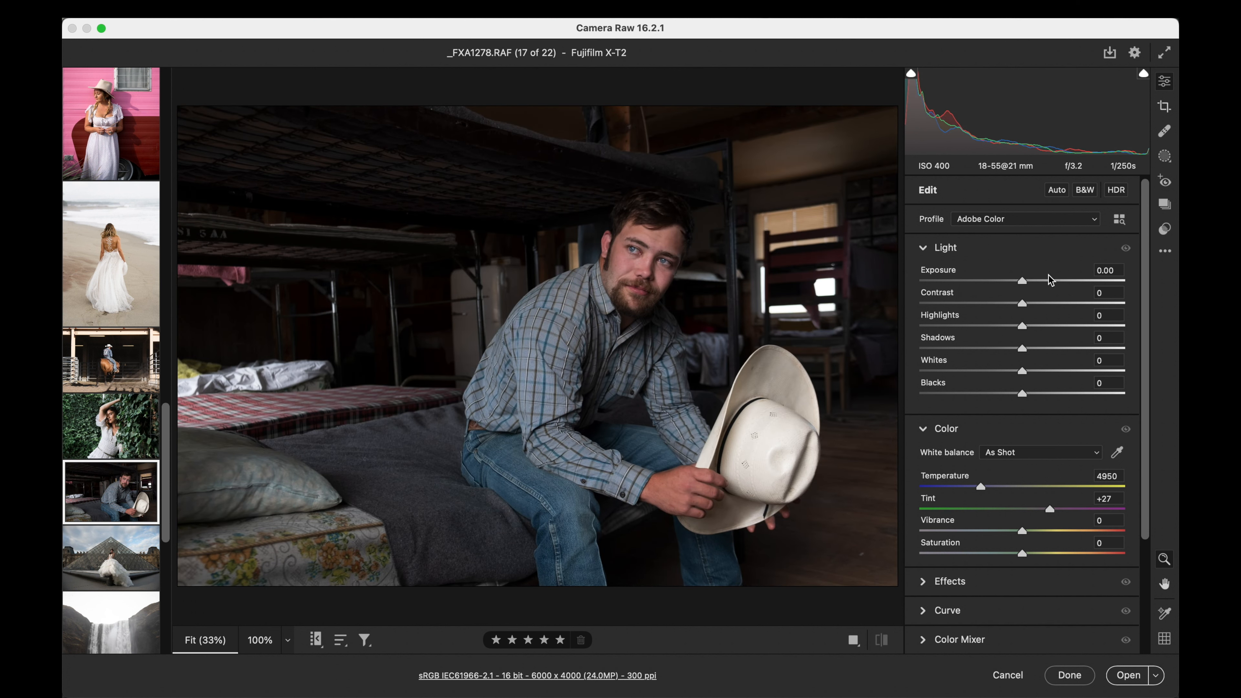
{"action": "left_click_drag", "start_coordinate": [1025, 279], "coordinate": [1044, 306]}
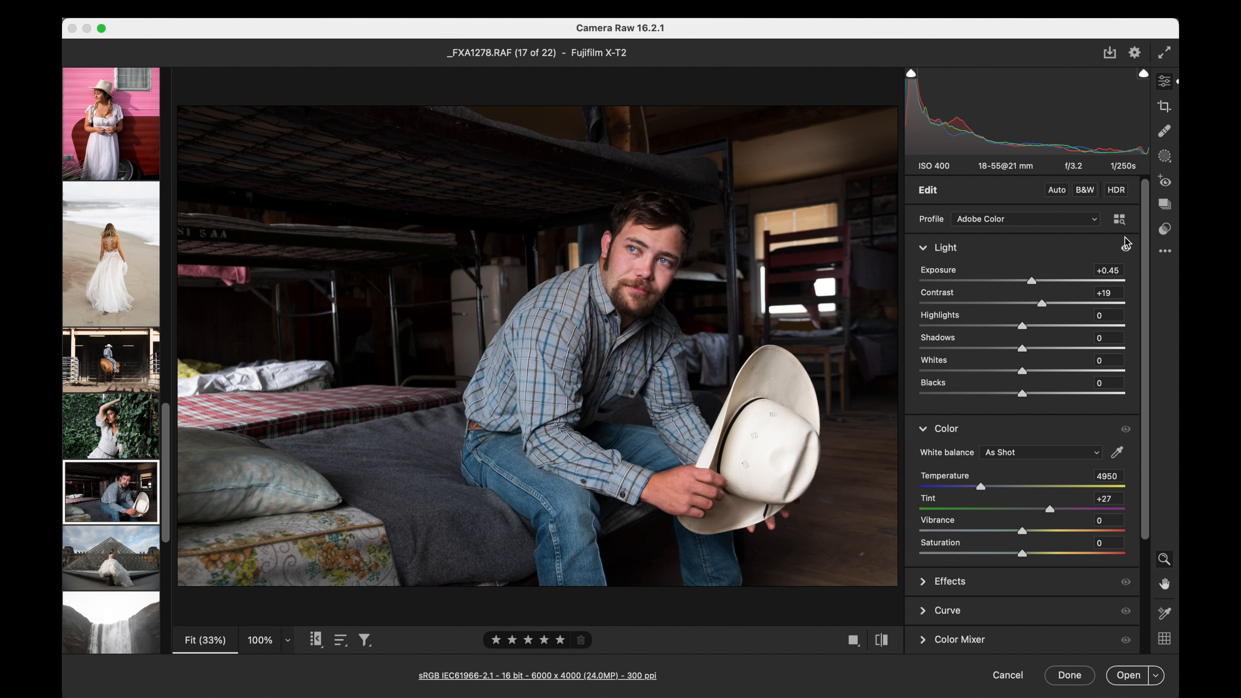
- Try the Portra 400 preset on the bunkhouse cowboy photo and settle on Portra 400 v4
{"action": "left_click", "coordinate": [1165, 229]}
{"action": "scroll", "coordinate": [1043, 398], "scroll_direction": "down", "scroll_amount": 10}
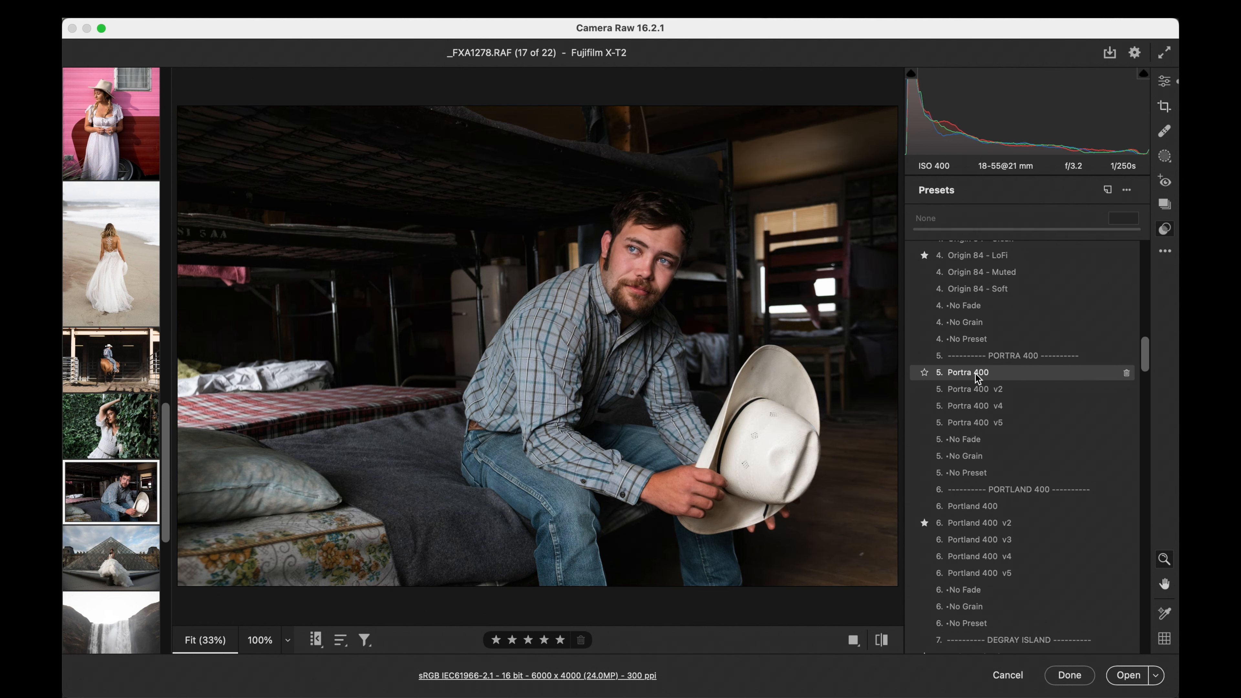
{"action": "left_click", "coordinate": [976, 372]}
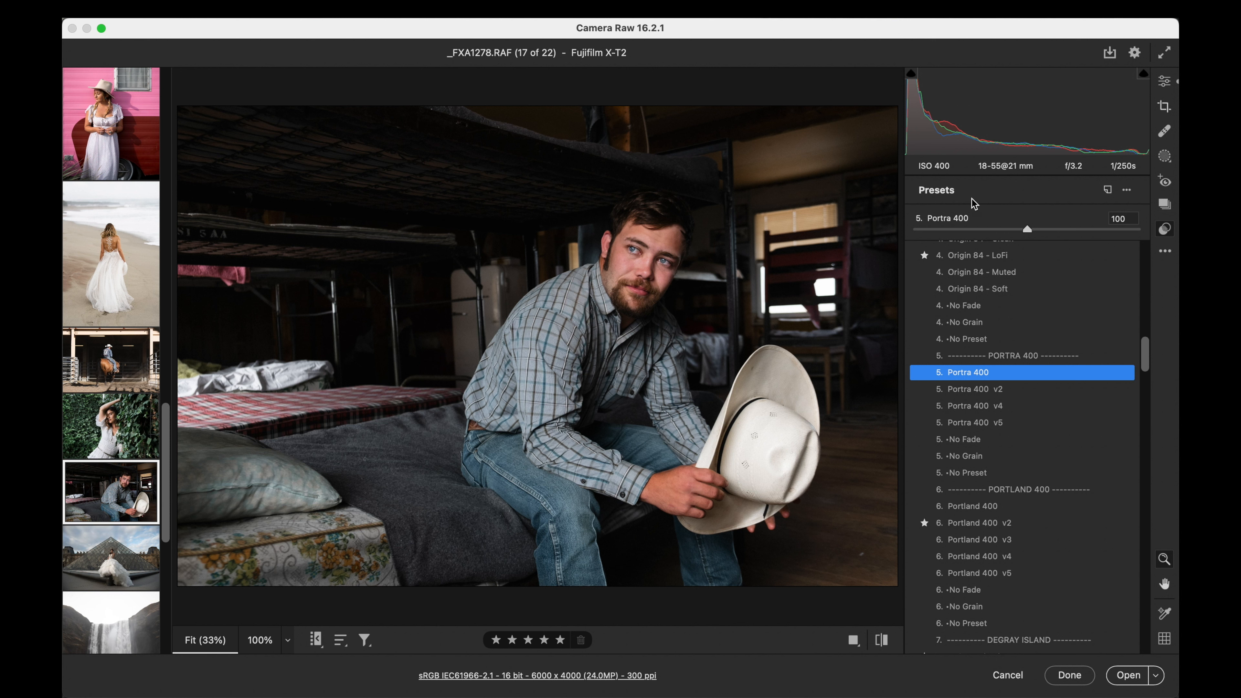
{"action": "left_click", "coordinate": [979, 408]}
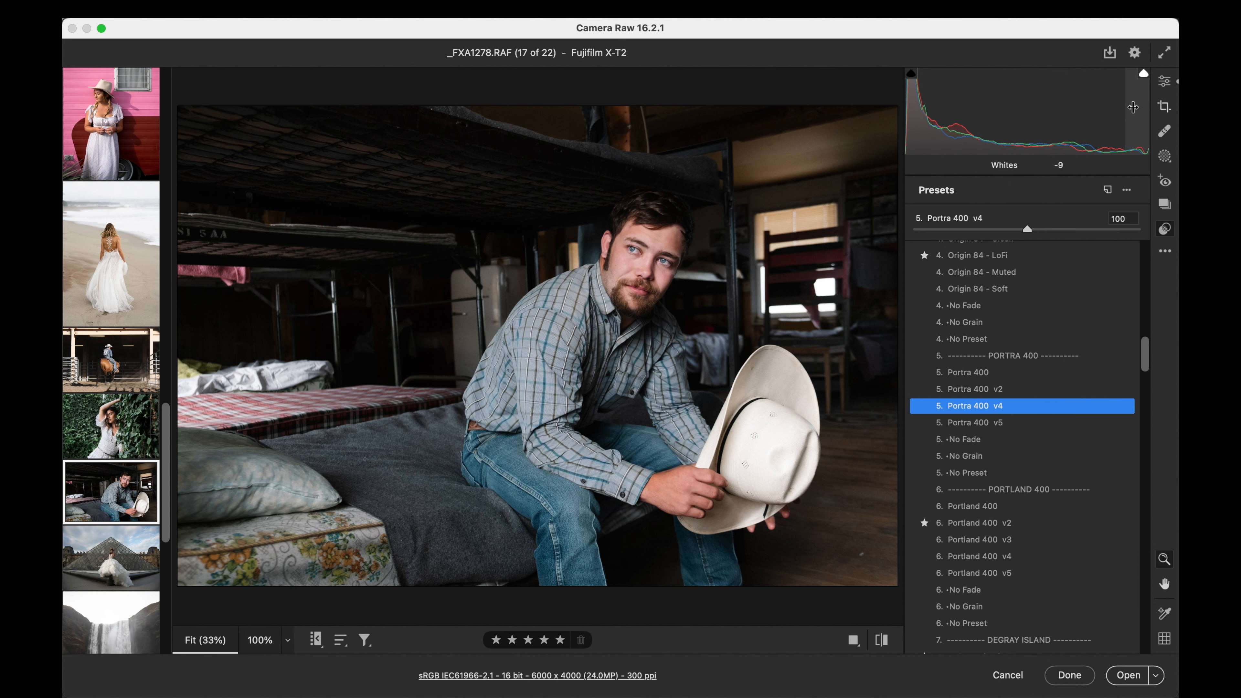
- Set the bunkhouse cowboy photo's exposure to +0.35 and raise its color temperature slightly
{"action": "left_click", "coordinate": [1165, 82]}
{"action": "left_click_drag", "start_coordinate": [925, 280], "coordinate": [1031, 289]}
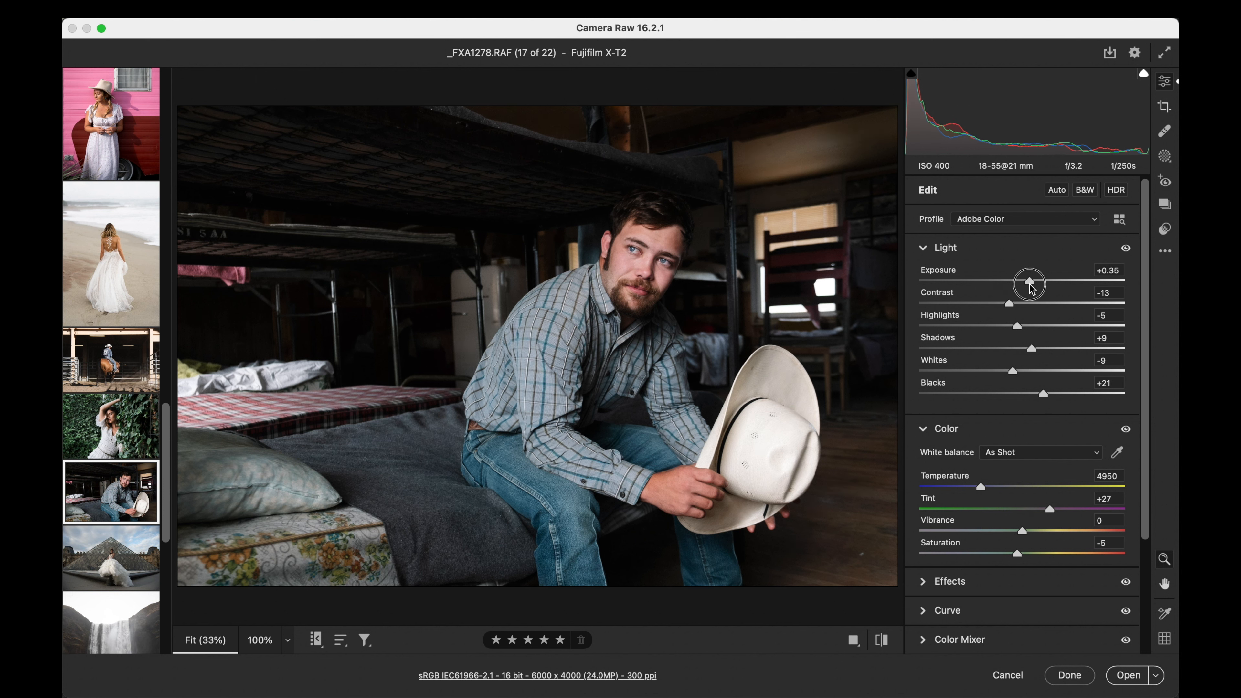
{"action": "left_click_drag", "start_coordinate": [1030, 284], "coordinate": [1029, 284]}
{"action": "left_click", "coordinate": [1102, 475]}
{"action": "key", "text": "Up"}
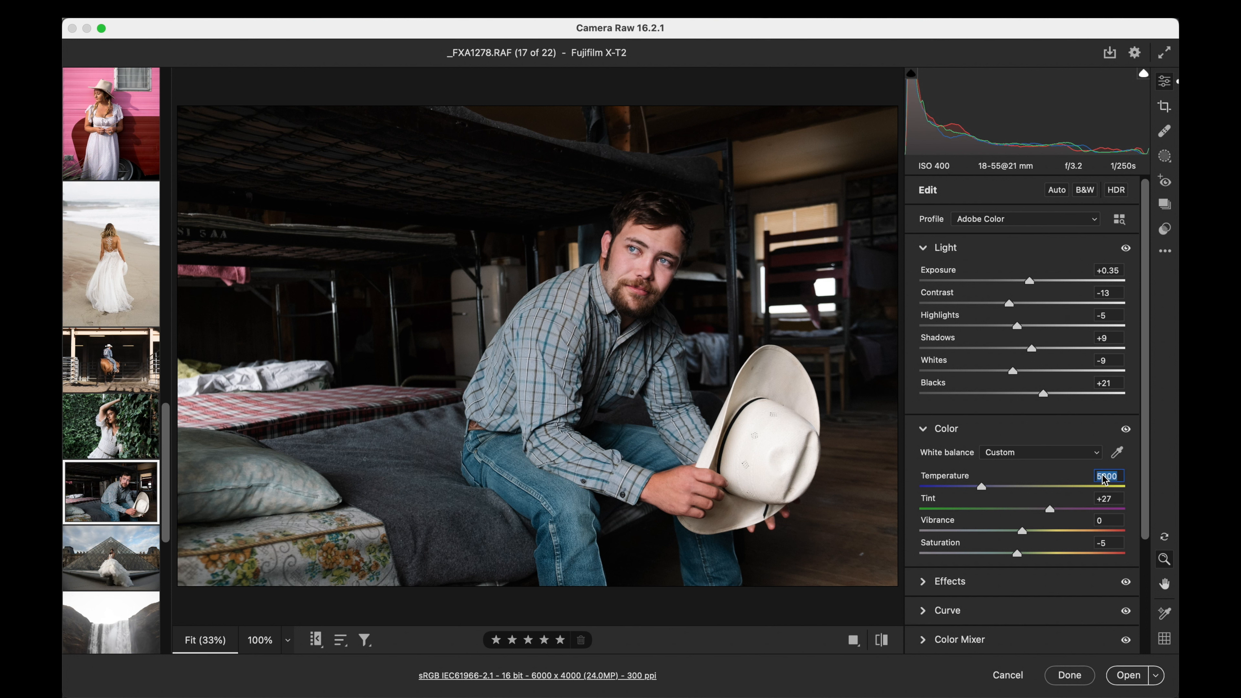
{"action": "key", "text": "Up"}
- Open the bride and glass pyramid photo D4Z2287.nef from the filmstrip
{"action": "left_click", "coordinate": [1165, 231]}
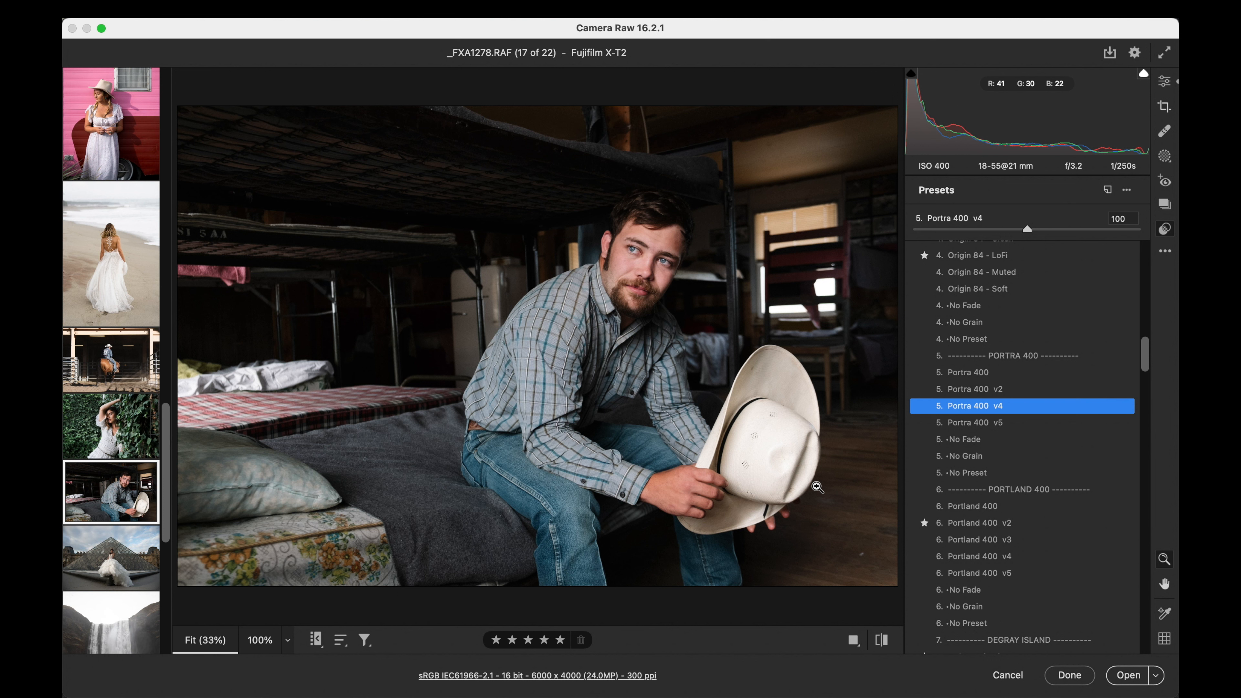
{"action": "left_click", "coordinate": [108, 569]}
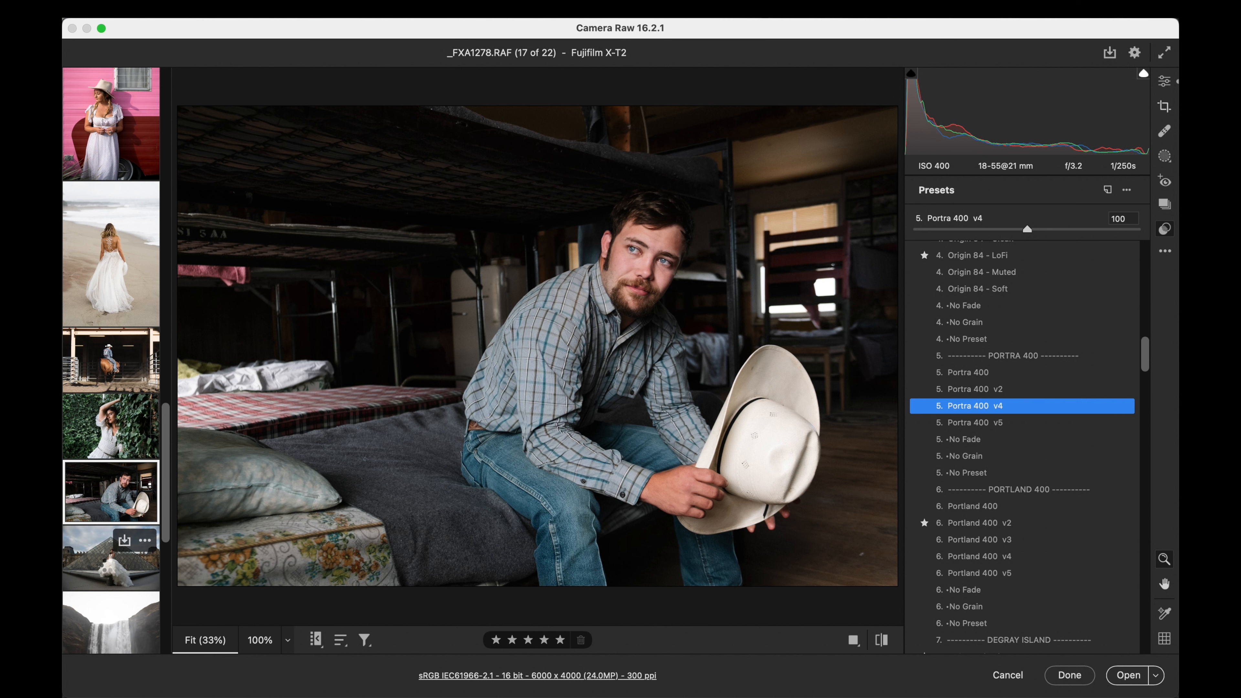
{"action": "scroll", "coordinate": [1081, 408], "scroll_direction": "up", "scroll_amount": 20}
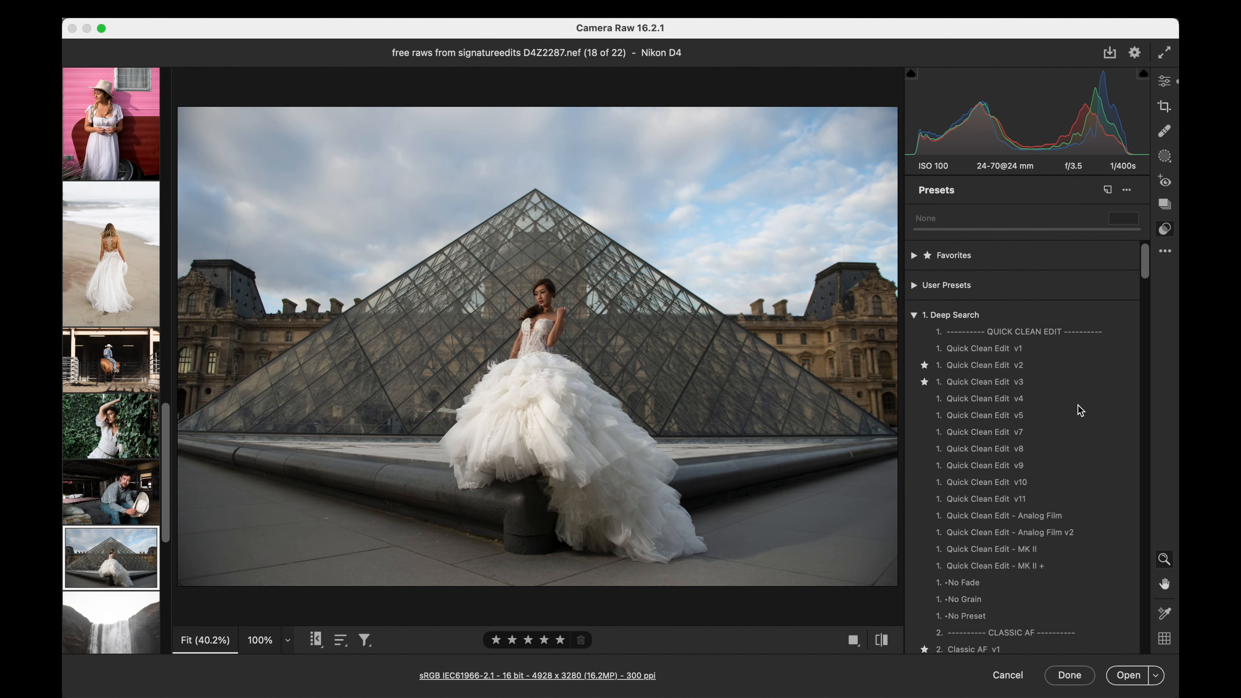
- Set the bride photo's exposure to +0.95, contrast to +18, temperature to 5700 and tint to +4
{"action": "left_click", "coordinate": [1166, 80]}
{"action": "left_click_drag", "start_coordinate": [1022, 280], "coordinate": [1040, 303]}
{"action": "left_click_drag", "start_coordinate": [1020, 509], "coordinate": [1026, 507]}
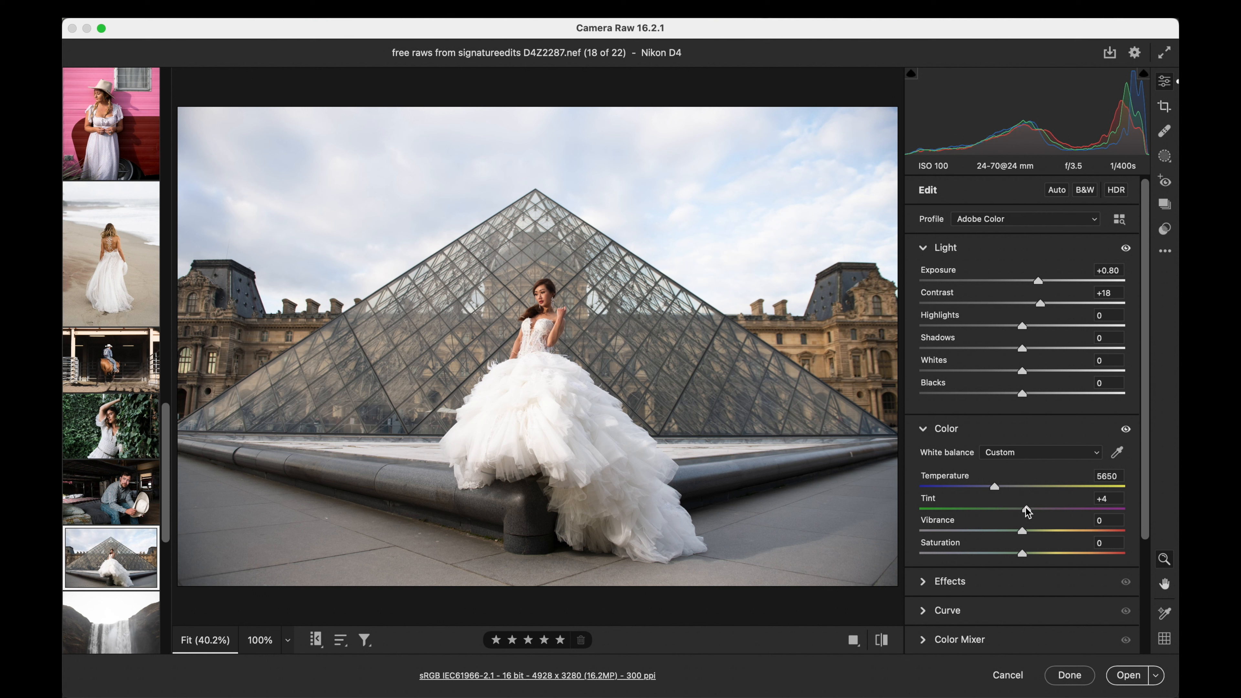
{"action": "left_click", "coordinate": [1108, 477]}
{"action": "key", "text": "Up"}
{"action": "left_click", "coordinate": [1114, 270]}
{"action": "key", "text": "Up"}
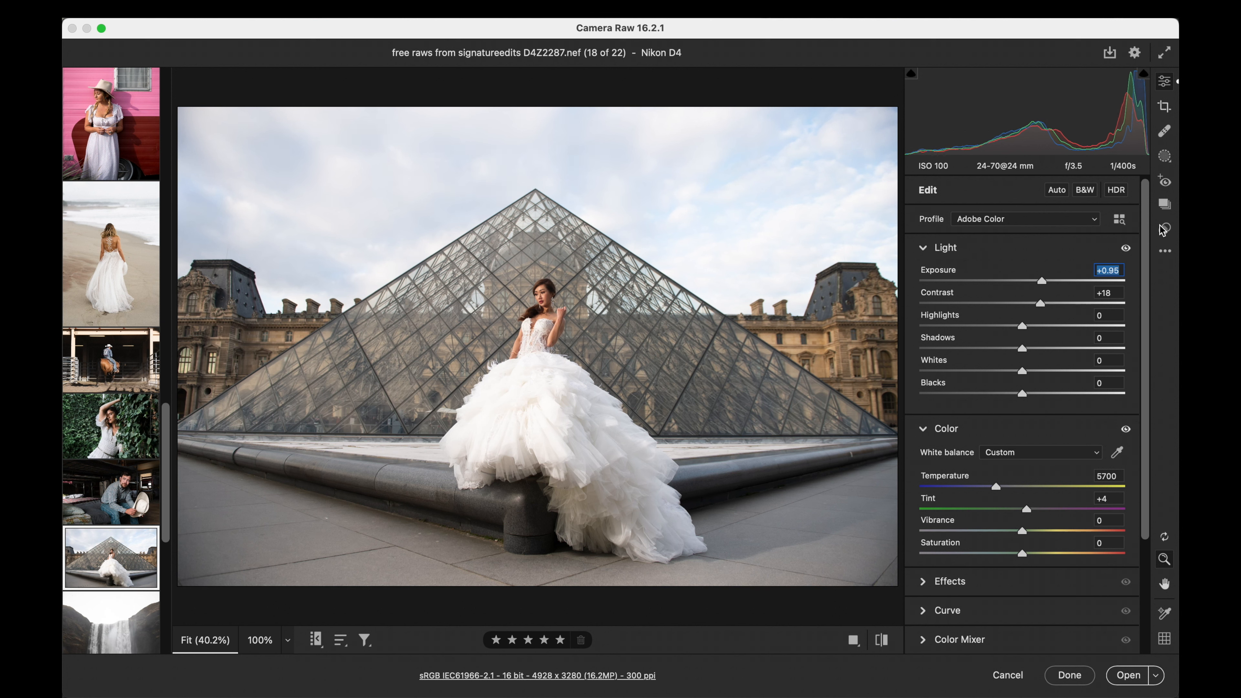
- Apply the Classic AF v1 preset to the bride photo at amount 100
{"action": "left_click", "coordinate": [1165, 228]}
{"action": "scroll", "coordinate": [1007, 381], "scroll_direction": "down", "scroll_amount": 5}
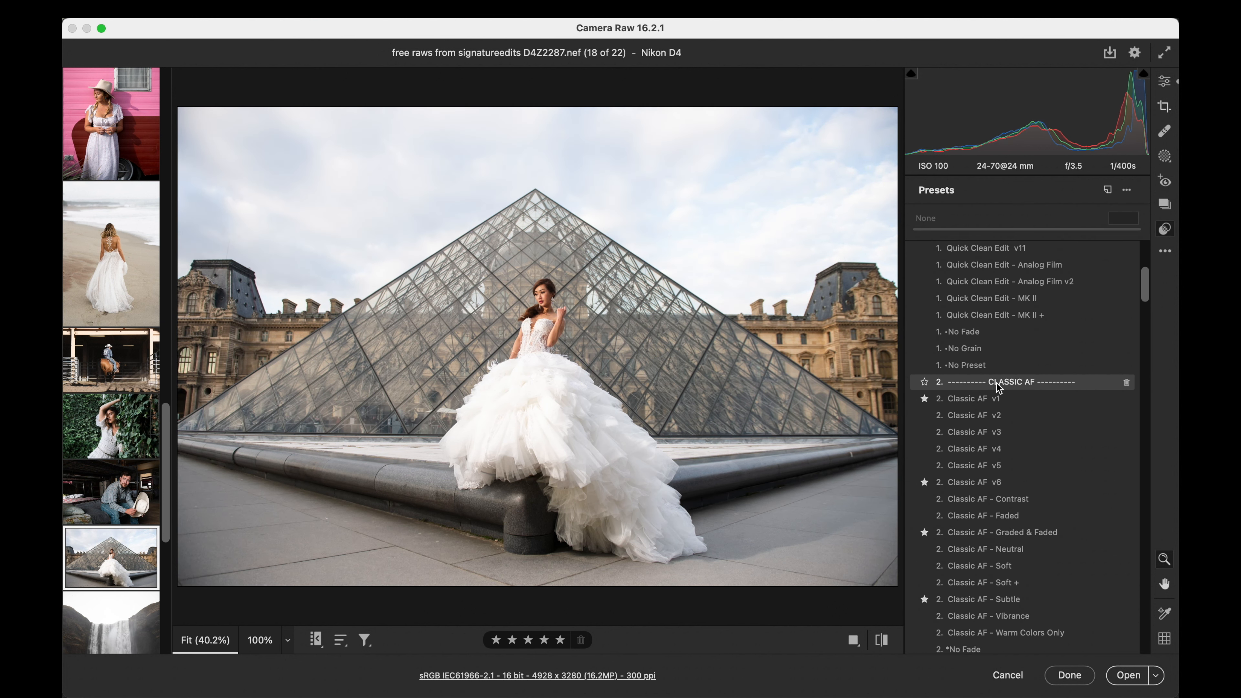
{"action": "left_click", "coordinate": [972, 398]}
{"action": "left_click_drag", "start_coordinate": [916, 229], "coordinate": [1029, 225]}
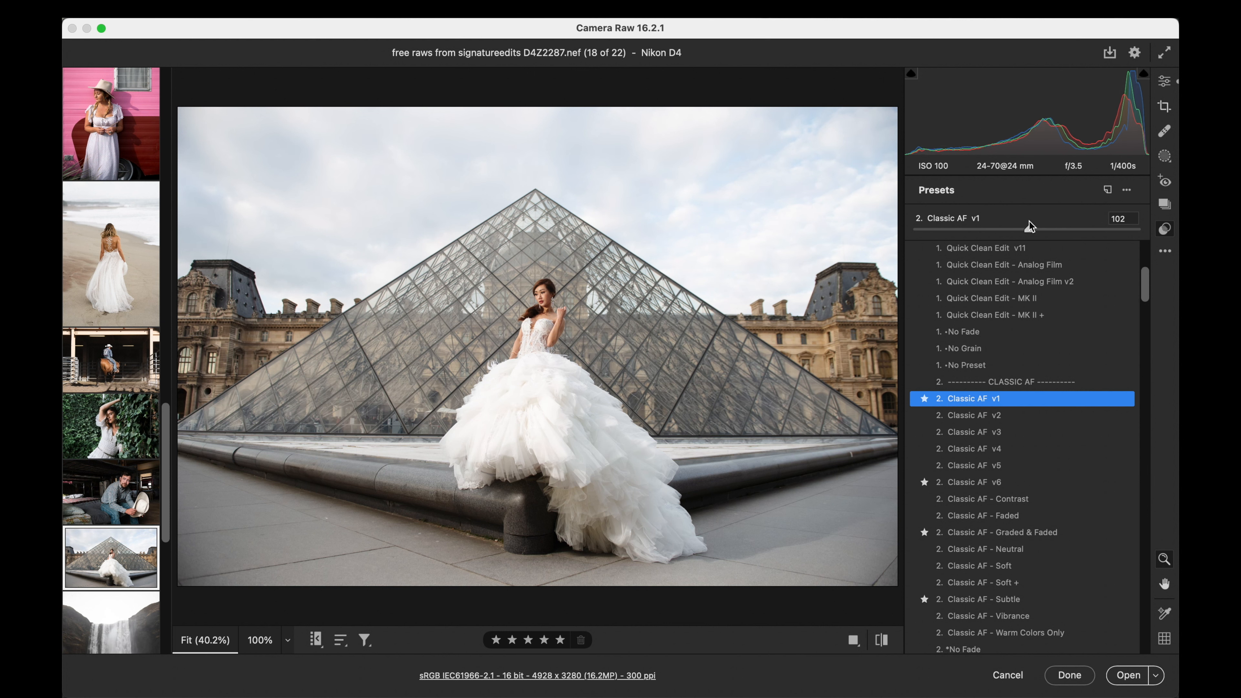
{"action": "double_click", "coordinate": [1031, 230]}
{"action": "scroll", "coordinate": [1021, 356], "scroll_direction": "down", "scroll_amount": 3}
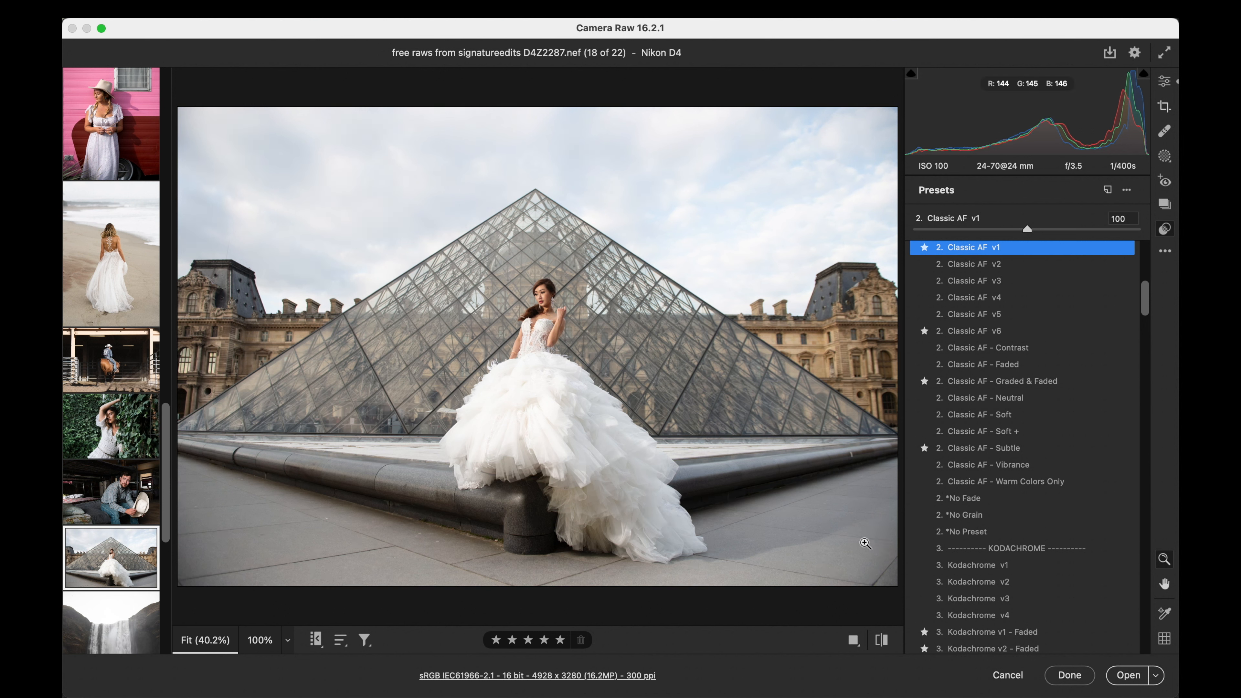
- Create a Clothes mask for Person 1 covering the bride's white dress
{"action": "left_click", "coordinate": [1165, 157]}
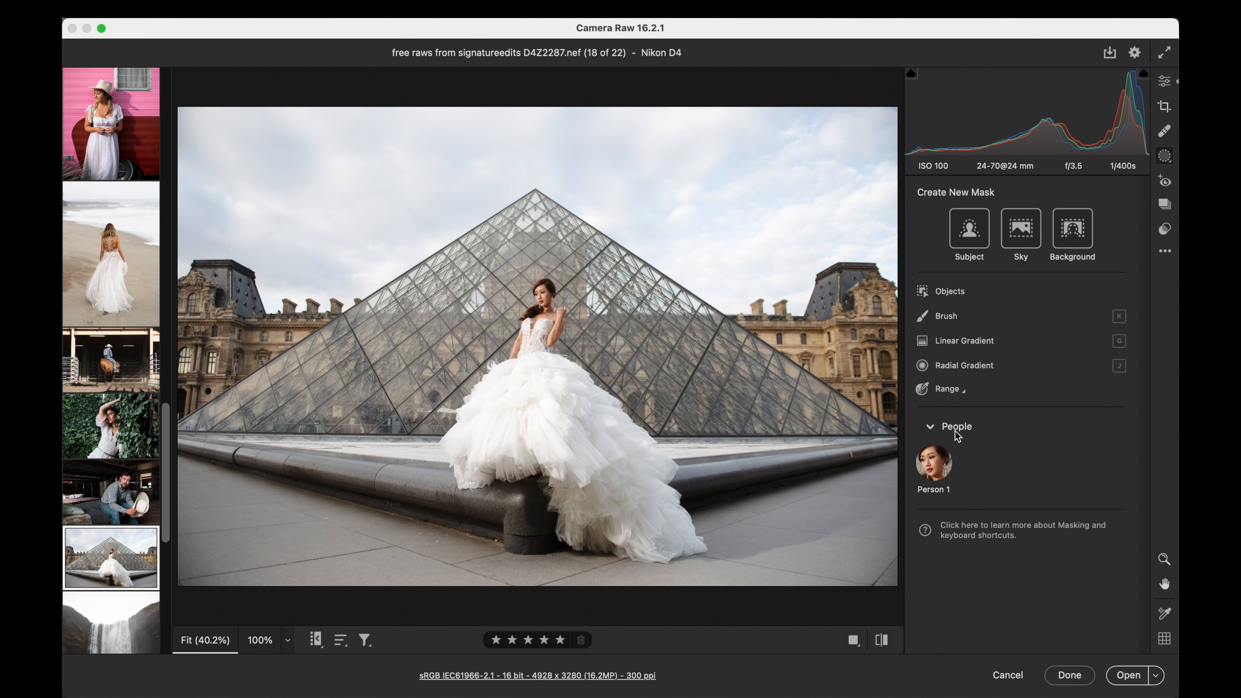
{"action": "left_click", "coordinate": [942, 468]}
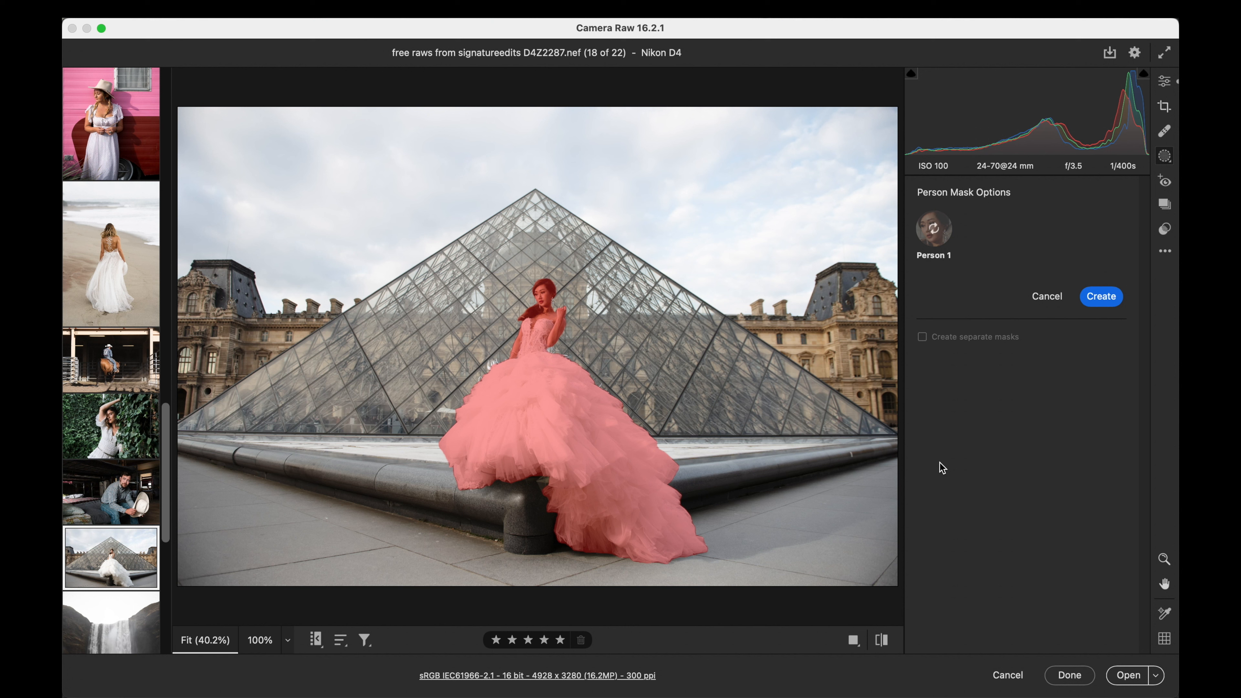
{"action": "left_click", "coordinate": [922, 429]}
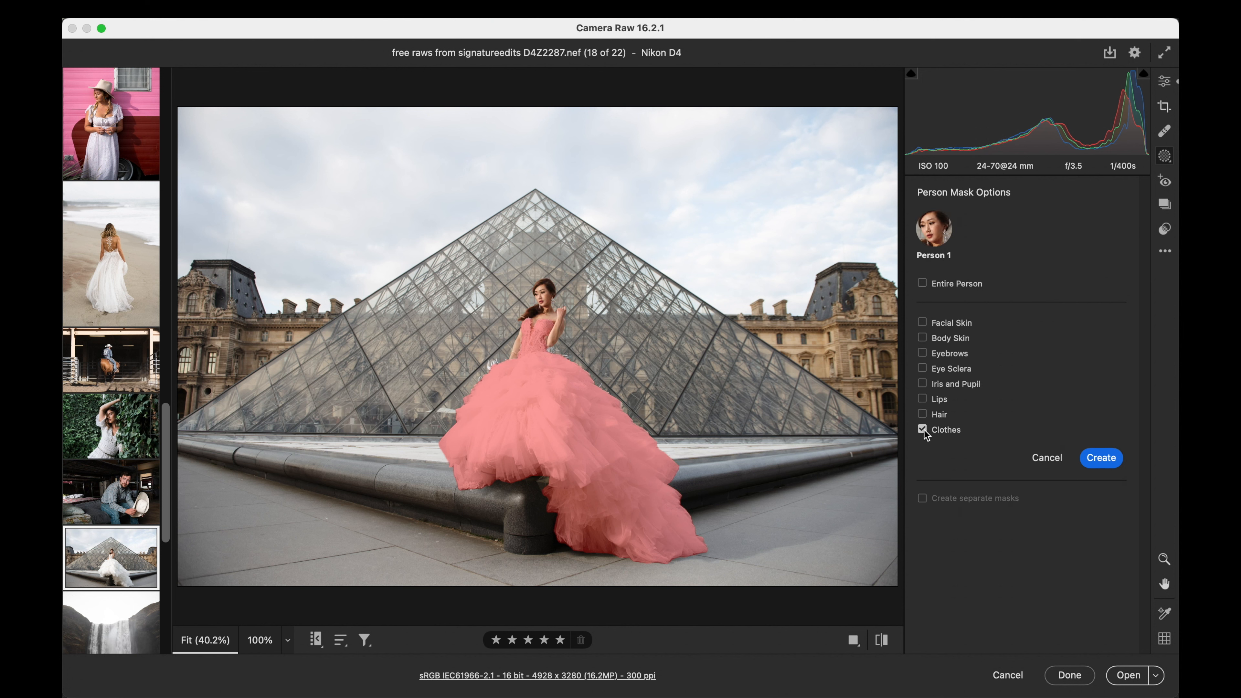
{"action": "left_click", "coordinate": [1093, 459]}
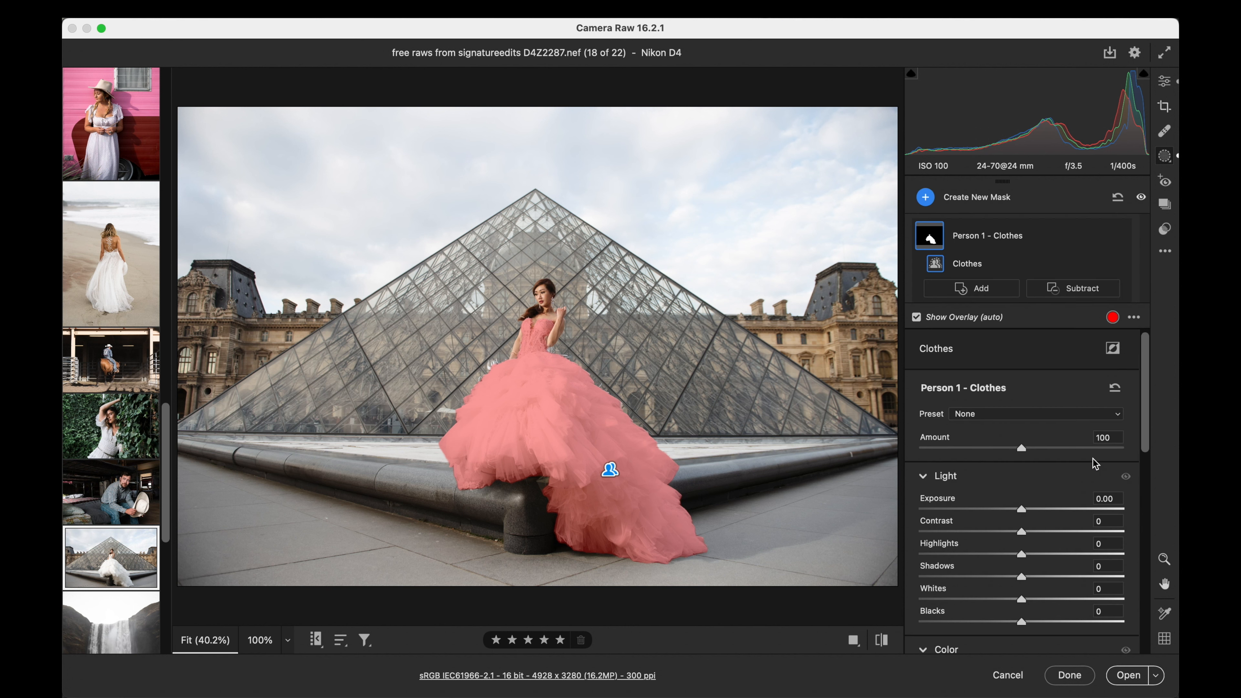
- Set the dress mask's exposure to -0.15 and lower its highlights to tone down the white fabric
{"action": "left_click_drag", "start_coordinate": [1024, 558], "coordinate": [981, 553]}
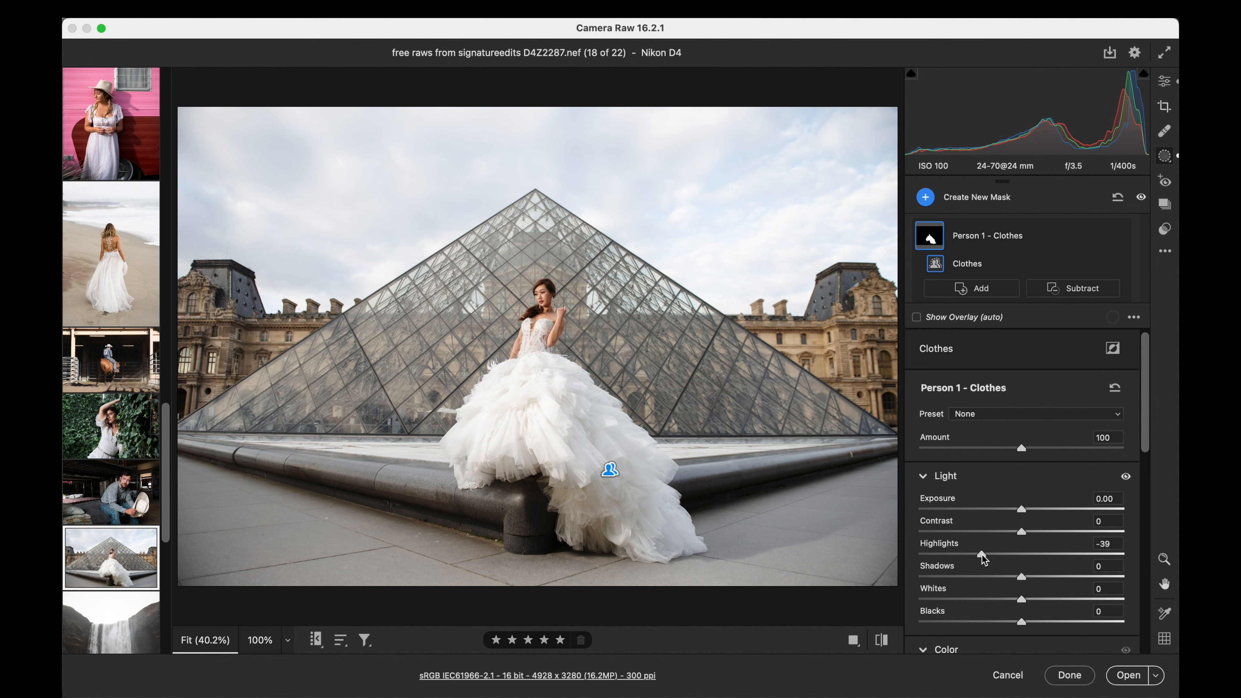
{"action": "mouse_move", "coordinate": [981, 554]}
{"action": "left_mouse_down"}
{"action": "mouse_move", "coordinate": [915, 557]}
{"action": "mouse_move", "coordinate": [972, 558]}
{"action": "mouse_move", "coordinate": [960, 558]}
{"action": "left_mouse_up"}
{"action": "key", "text": "Down"}
{"action": "key", "text": "Down"}
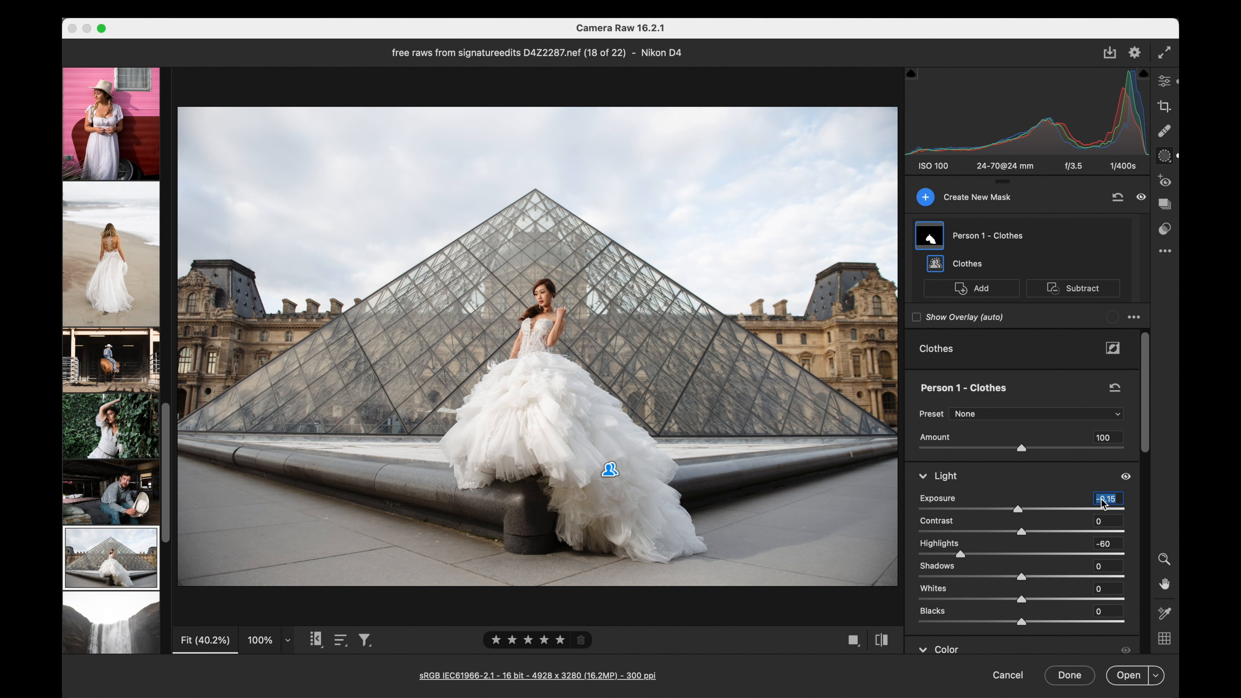
{"action": "left_click_drag", "start_coordinate": [960, 554], "coordinate": [971, 553]}
- Apply the Kodachrome v1 preset to the bride photo at amount 97 and set the exposure to +1.15
{"action": "left_click", "coordinate": [1166, 226]}
{"action": "scroll", "coordinate": [996, 391], "scroll_direction": "down", "scroll_amount": 10}
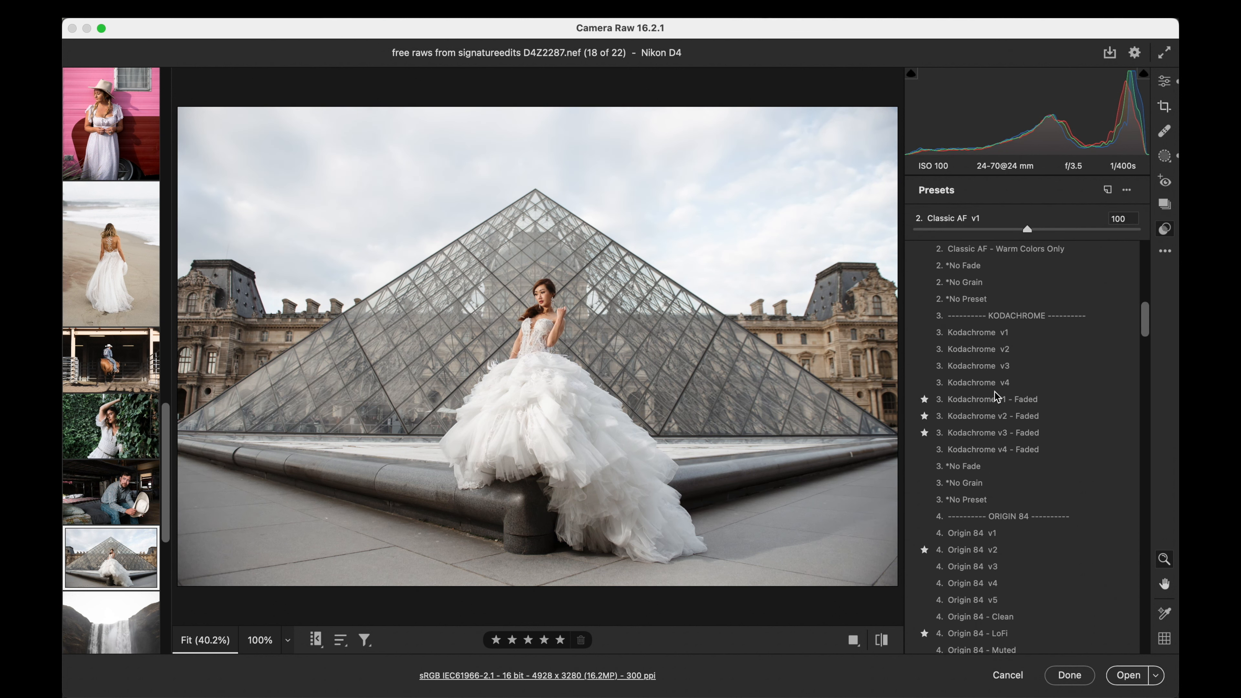
{"action": "left_click", "coordinate": [977, 331]}
{"action": "left_click", "coordinate": [915, 228]}
{"action": "left_click_drag", "start_coordinate": [917, 228], "coordinate": [1025, 225]}
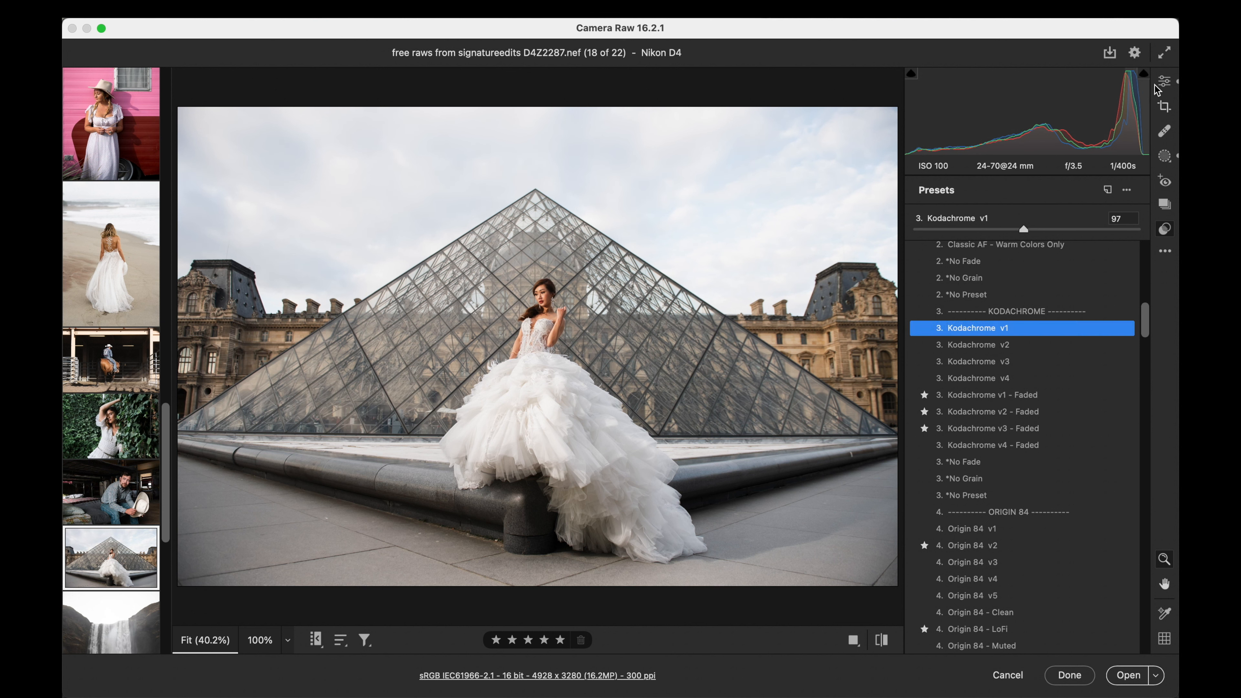
{"action": "left_click", "coordinate": [1161, 84]}
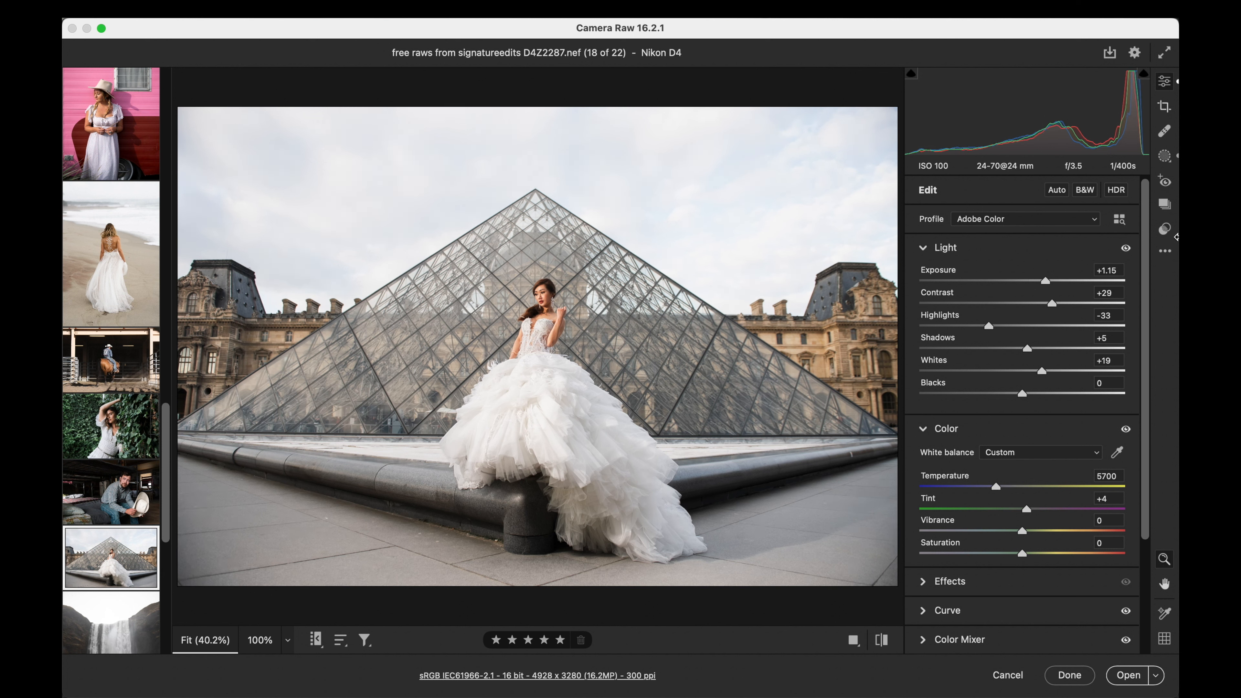
{"action": "left_click", "coordinate": [1164, 229]}
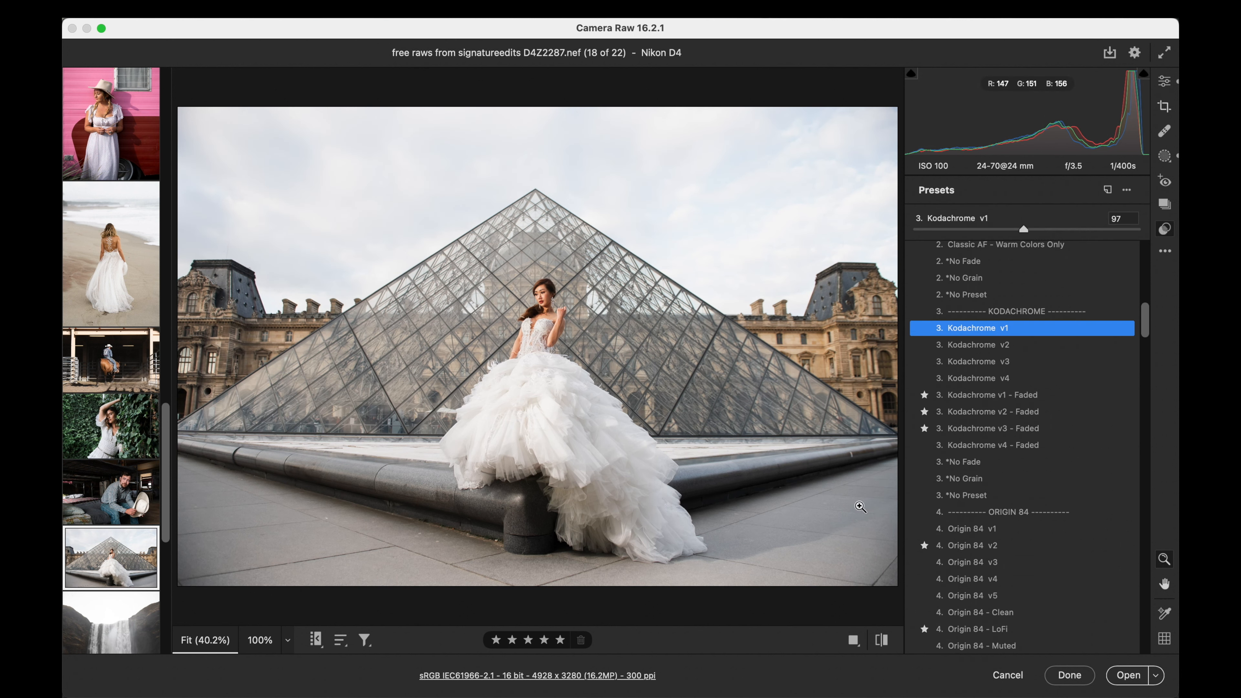
- Switch the bride photo back to its default settings and set the exposure to +0.85
{"action": "left_click", "coordinate": [882, 644]}
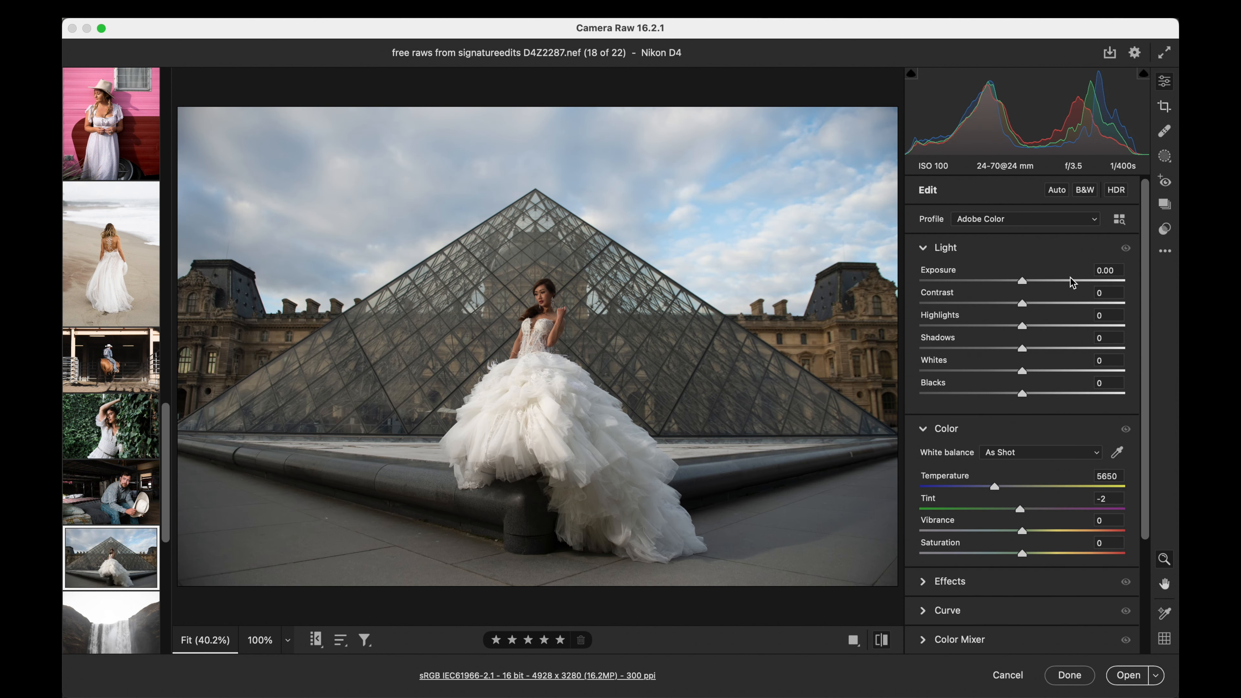
{"action": "left_click_drag", "start_coordinate": [1023, 282], "coordinate": [1041, 282]}
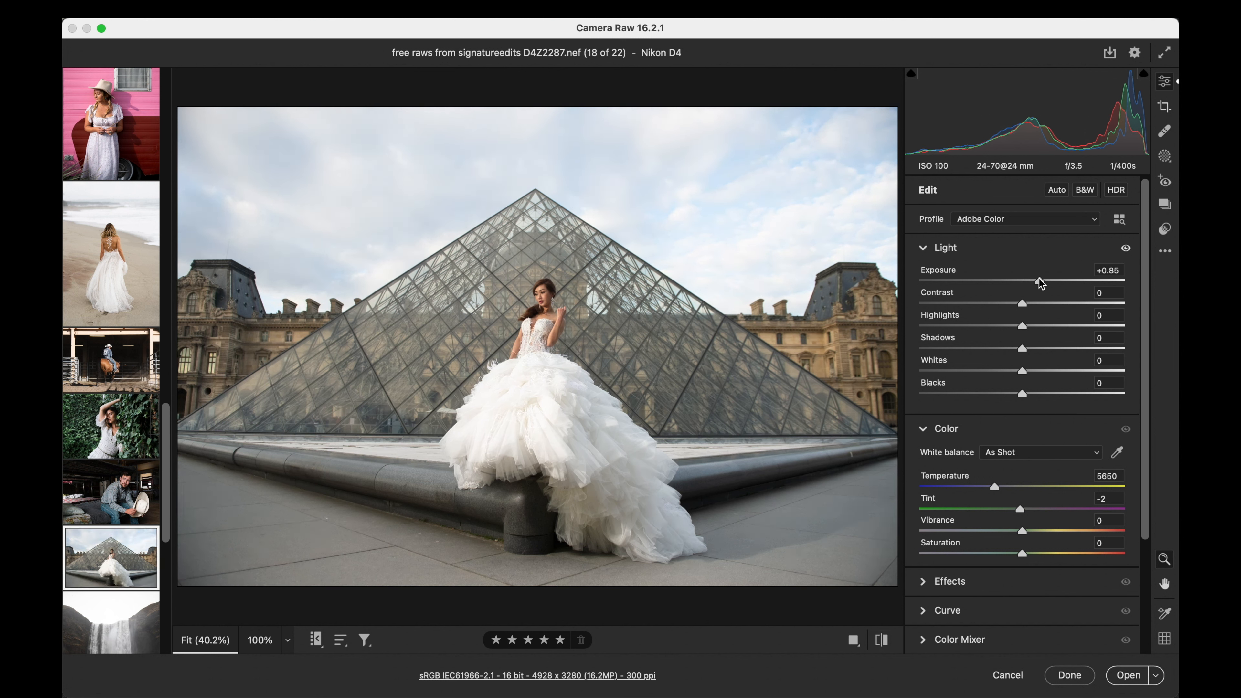
- Apply the Kodachrome v1 preset to the restarted bride photo at amount 98 and fine-tune the exposure at +0.85
{"action": "left_click", "coordinate": [1171, 227]}
{"action": "left_click", "coordinate": [999, 330]}
{"action": "left_click_drag", "start_coordinate": [913, 228], "coordinate": [1025, 226]}
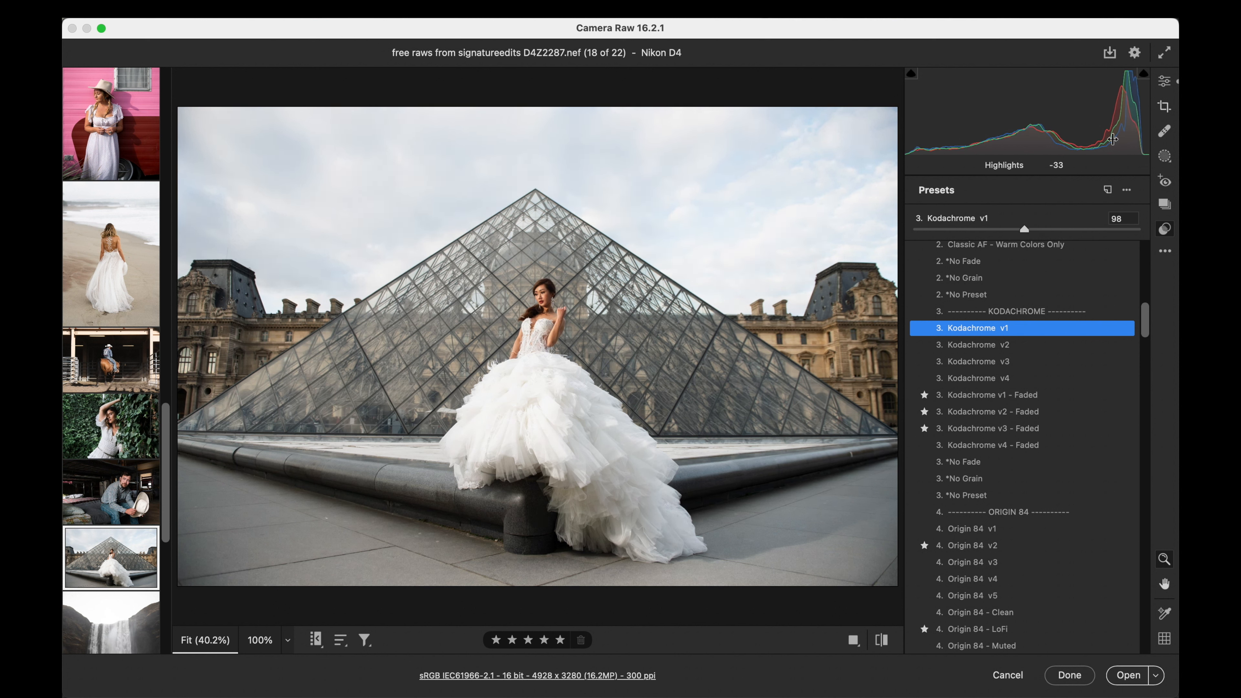
{"action": "left_click", "coordinate": [1160, 78]}
{"action": "left_click_drag", "start_coordinate": [1039, 283], "coordinate": [1041, 287]}
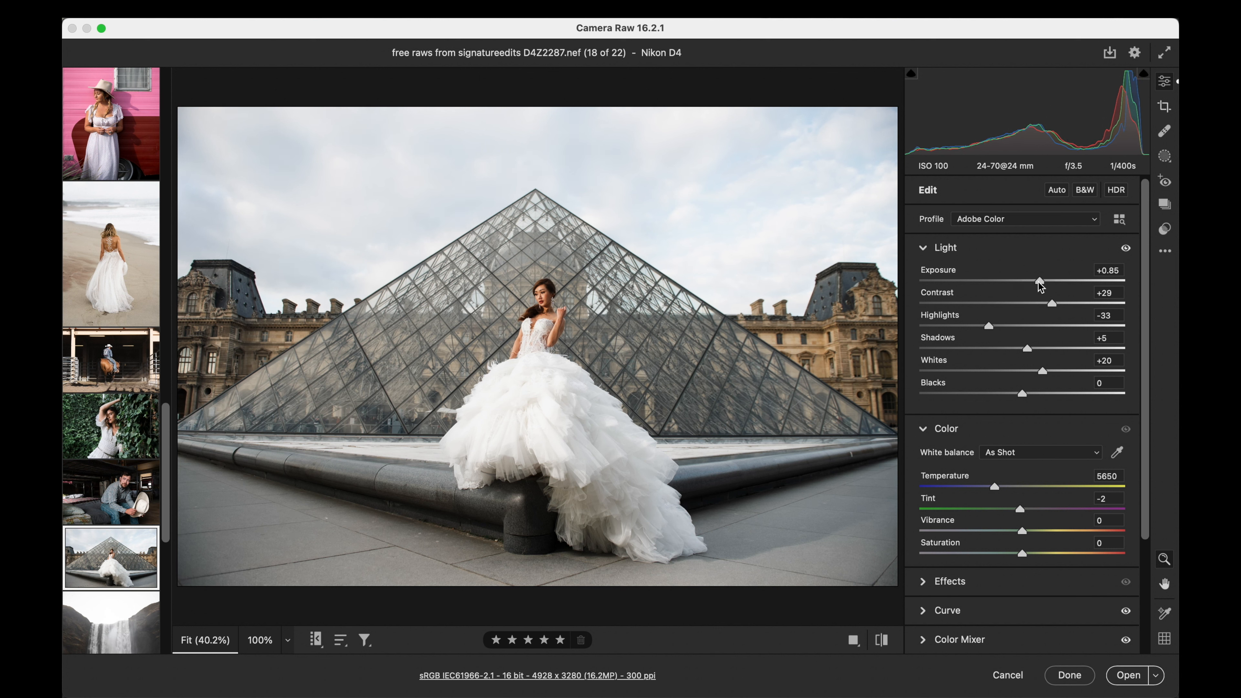
- Open the waterfall photo and set its exposure to +0.75 and its temperature to 6550
{"action": "left_click", "coordinate": [1166, 228]}
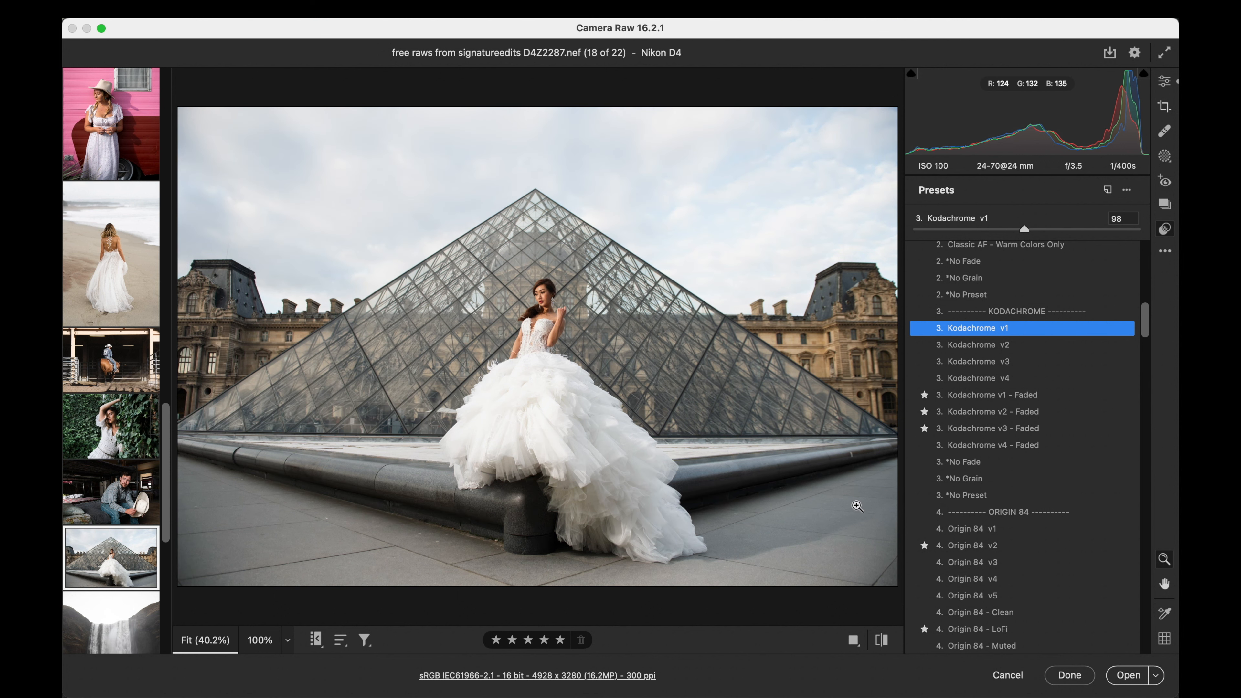
{"action": "scroll", "coordinate": [112, 533], "scroll_direction": "down", "scroll_amount": 4}
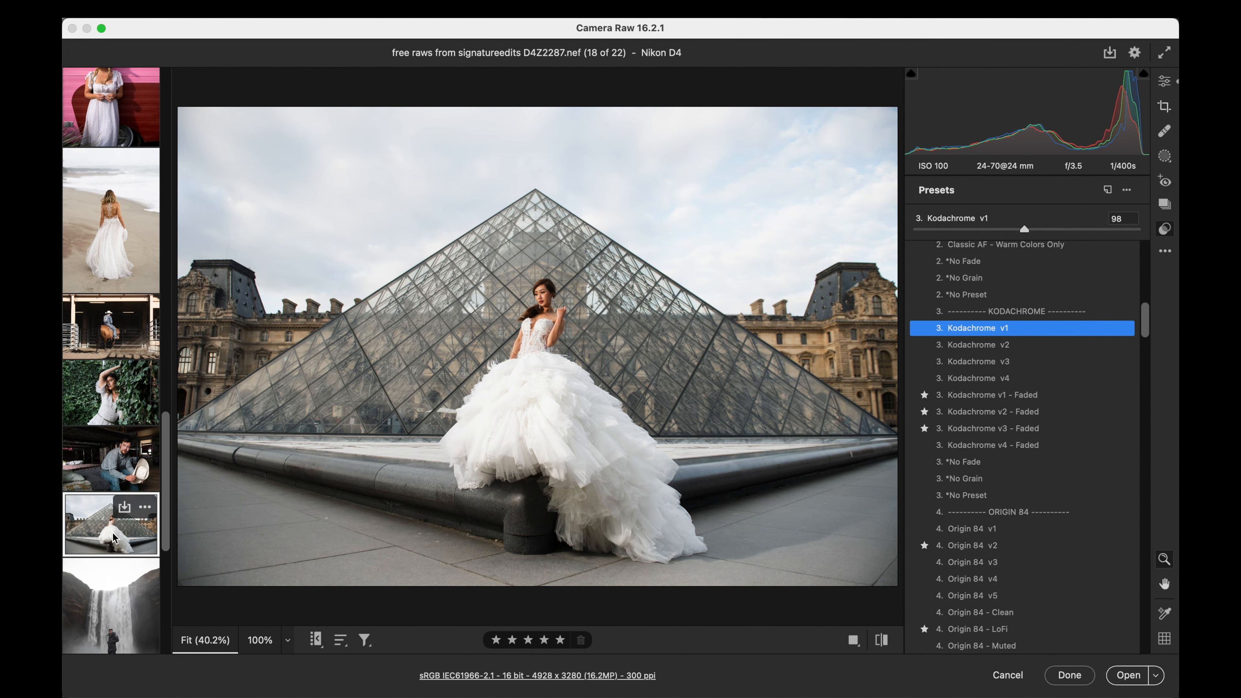
{"action": "left_click", "coordinate": [111, 523]}
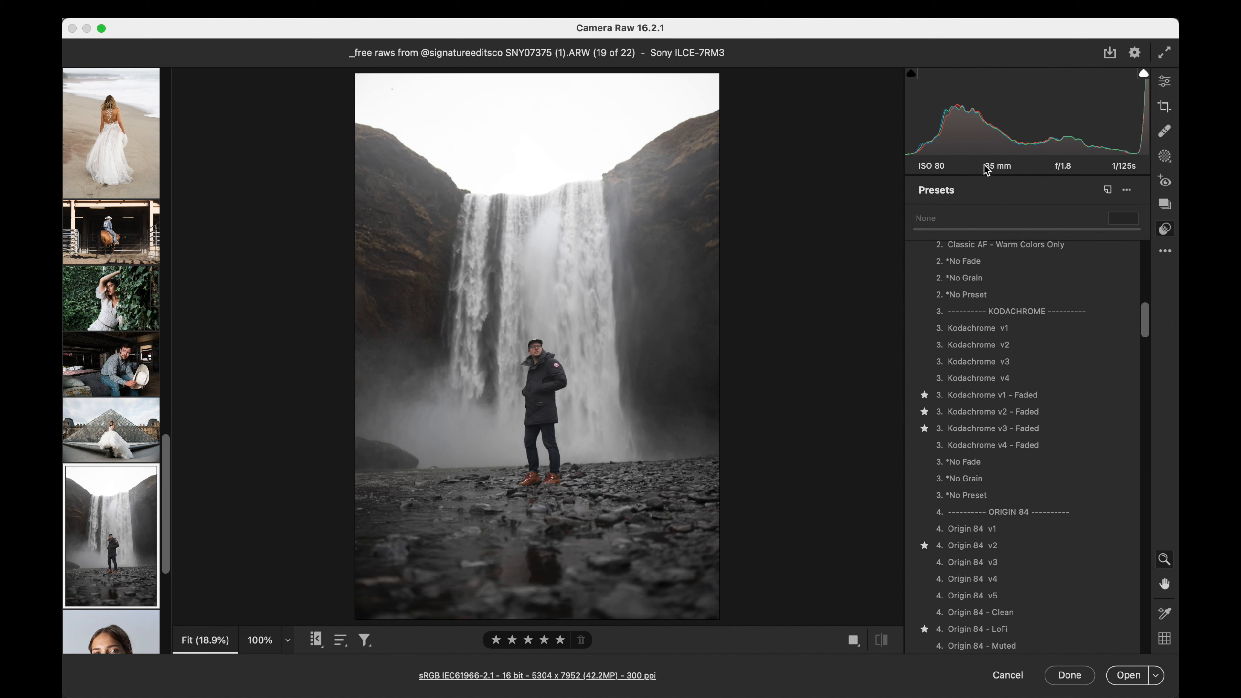
{"action": "scroll", "coordinate": [1122, 350], "scroll_direction": "up", "scroll_amount": 10}
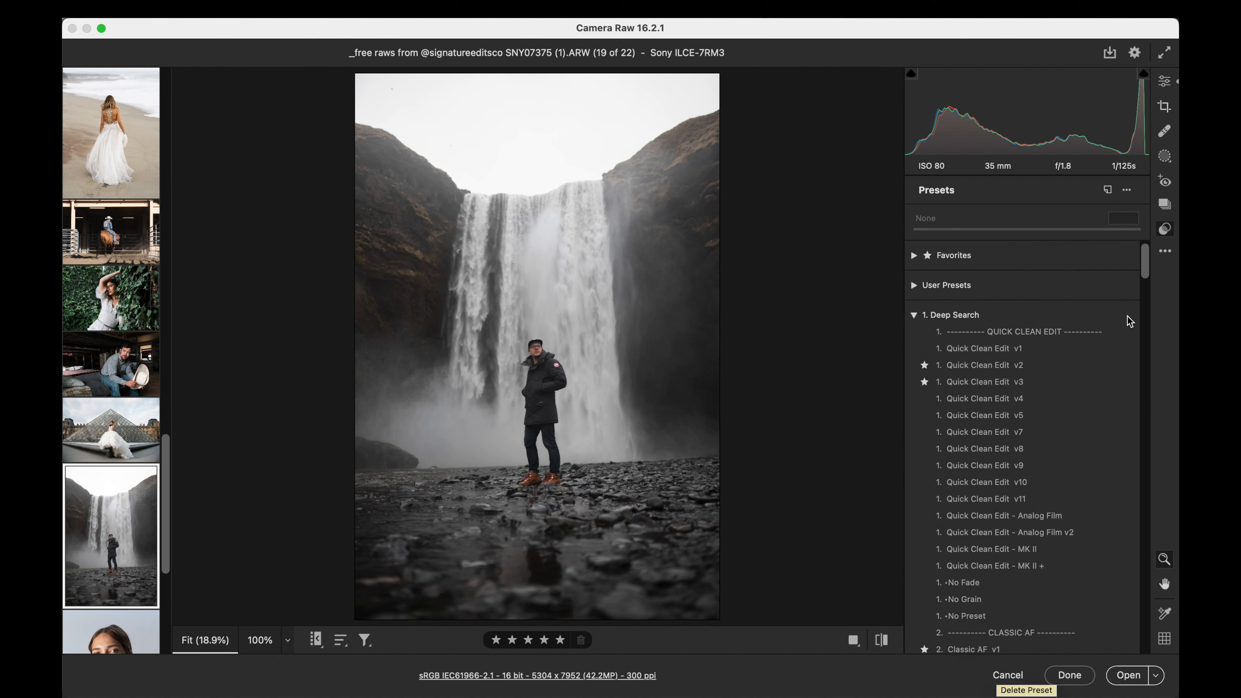
{"action": "left_click", "coordinate": [1164, 82]}
{"action": "mouse_move", "coordinate": [1023, 281]}
{"action": "left_mouse_down"}
{"action": "mouse_move", "coordinate": [1123, 282]}
{"action": "mouse_move", "coordinate": [1037, 282]}
{"action": "left_mouse_up"}
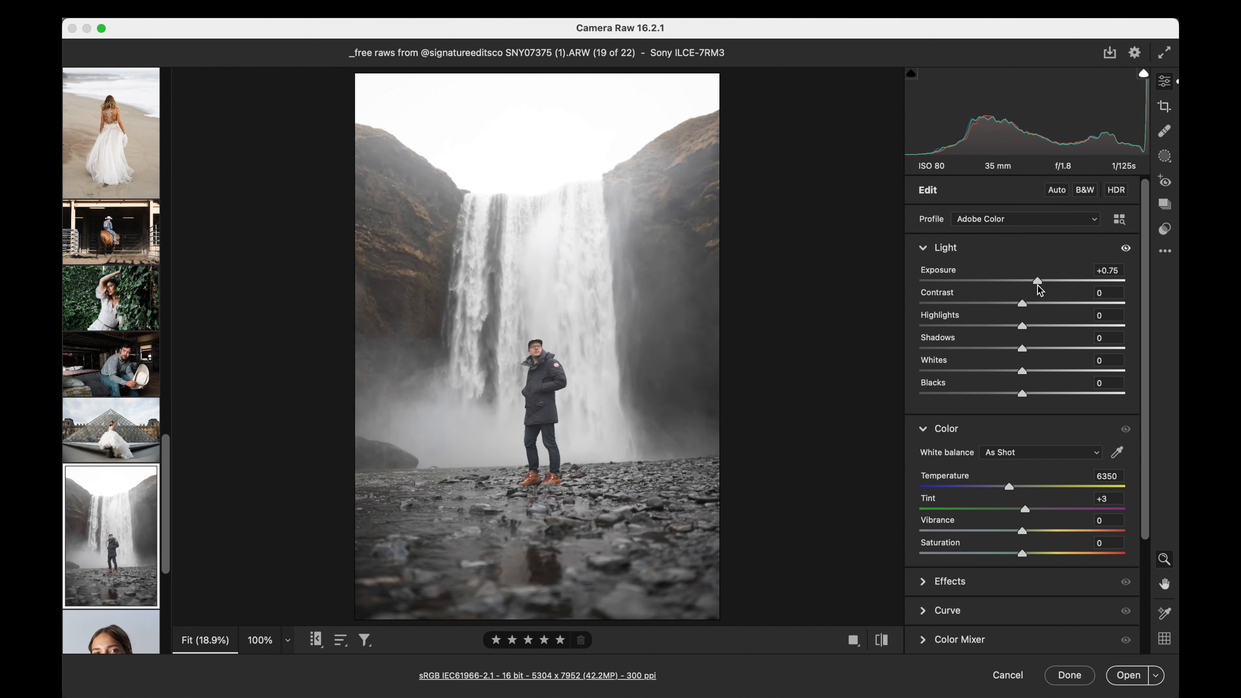
{"action": "left_click_drag", "start_coordinate": [1010, 488], "coordinate": [1014, 488]}
- Apply the Classic AF v1 preset to the waterfall photo at amount 125
{"action": "left_click", "coordinate": [1165, 230]}
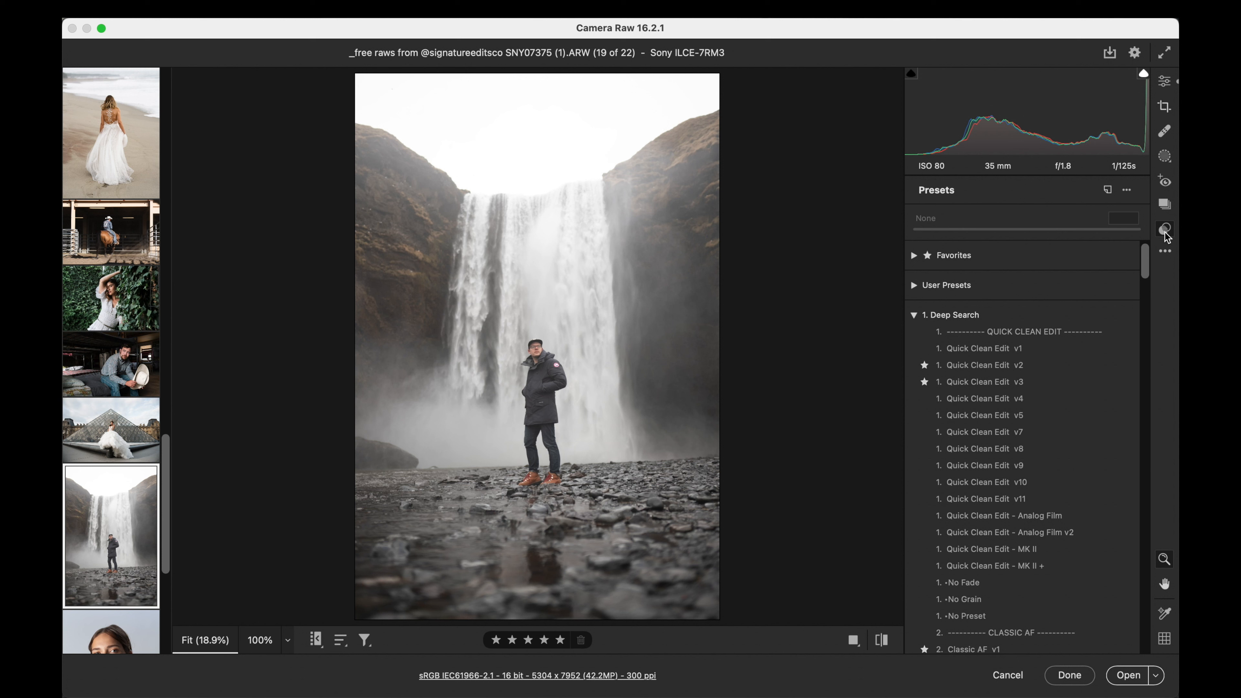
{"action": "scroll", "coordinate": [1069, 391], "scroll_direction": "down", "scroll_amount": 10}
{"action": "scroll", "coordinate": [1069, 391], "scroll_direction": "down", "scroll_amount": 3}
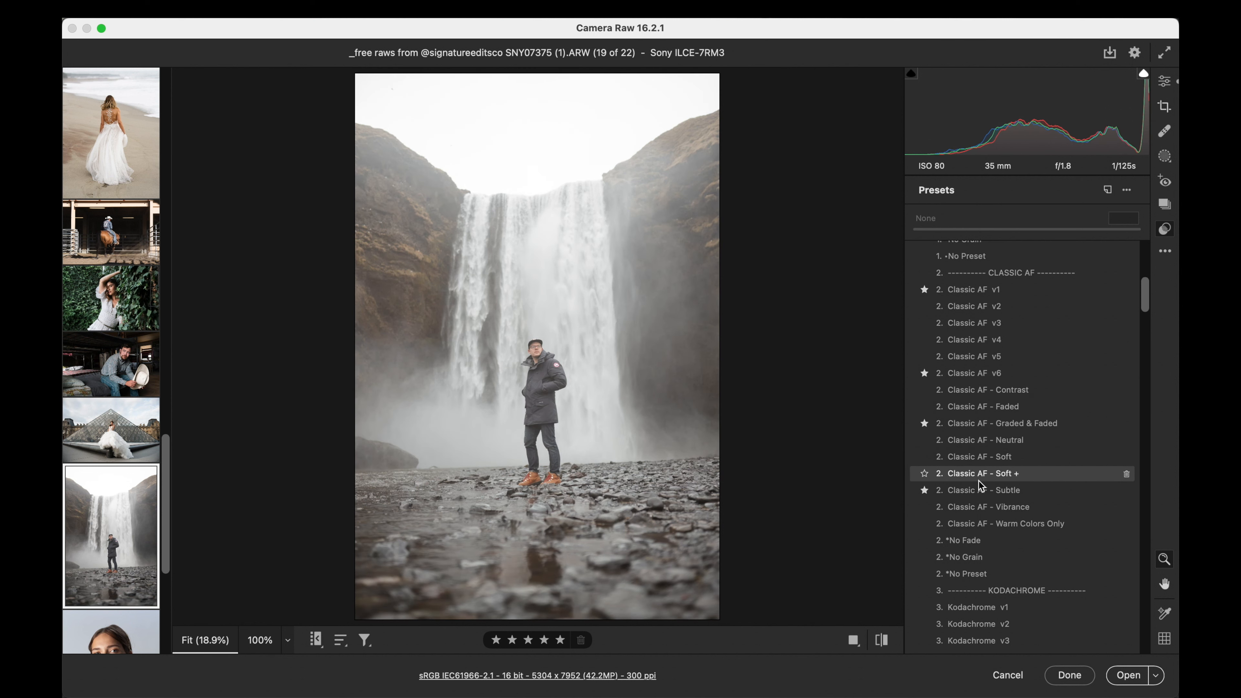
{"action": "scroll", "coordinate": [983, 525], "scroll_direction": "down", "scroll_amount": 2}
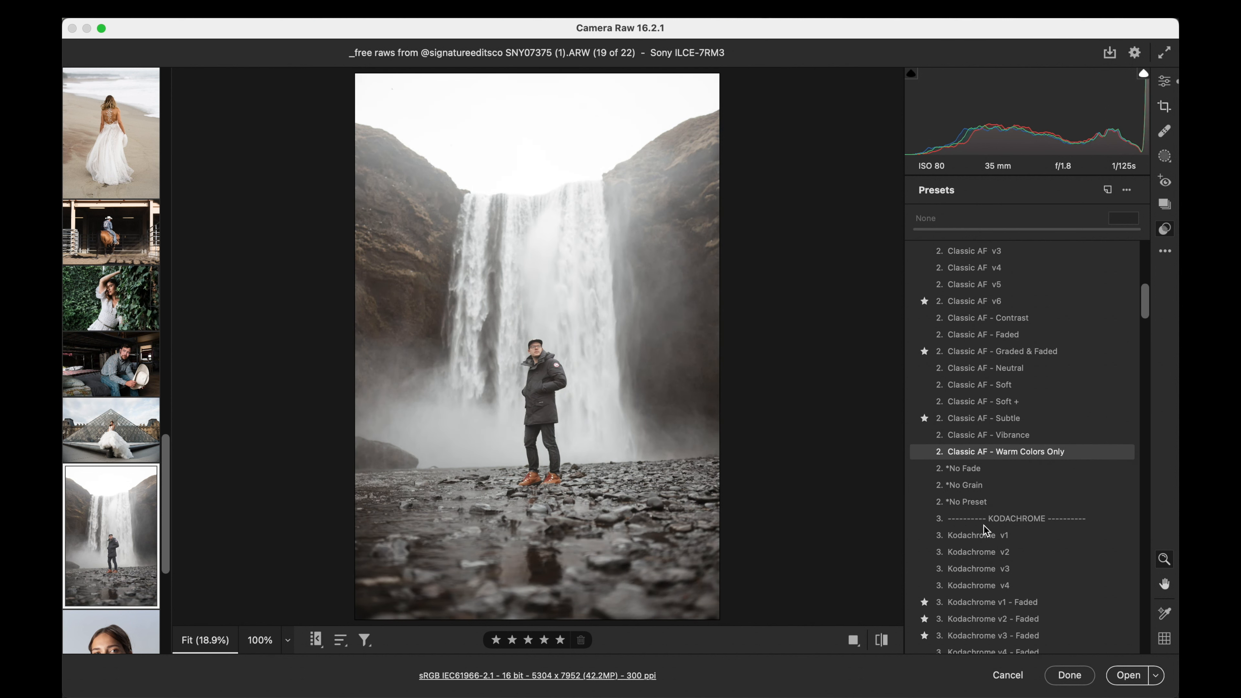
{"action": "scroll", "coordinate": [983, 525], "scroll_direction": "down", "scroll_amount": 3}
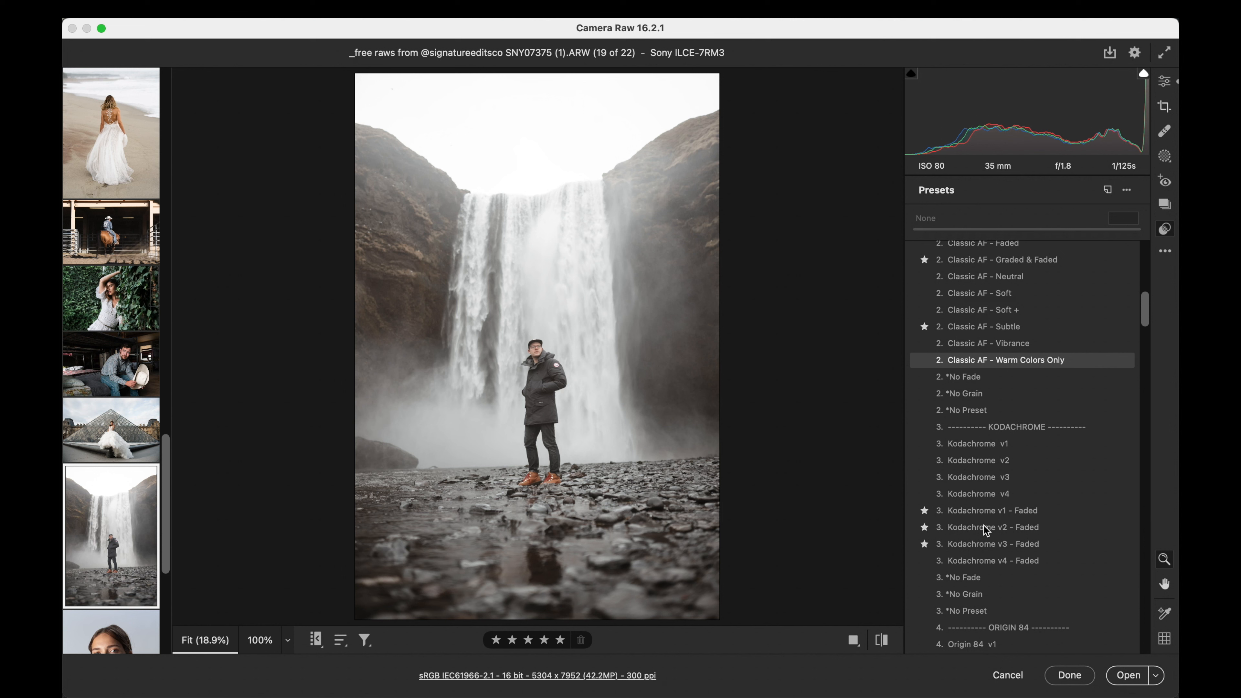
{"action": "scroll", "coordinate": [983, 525], "scroll_direction": "up", "scroll_amount": 8}
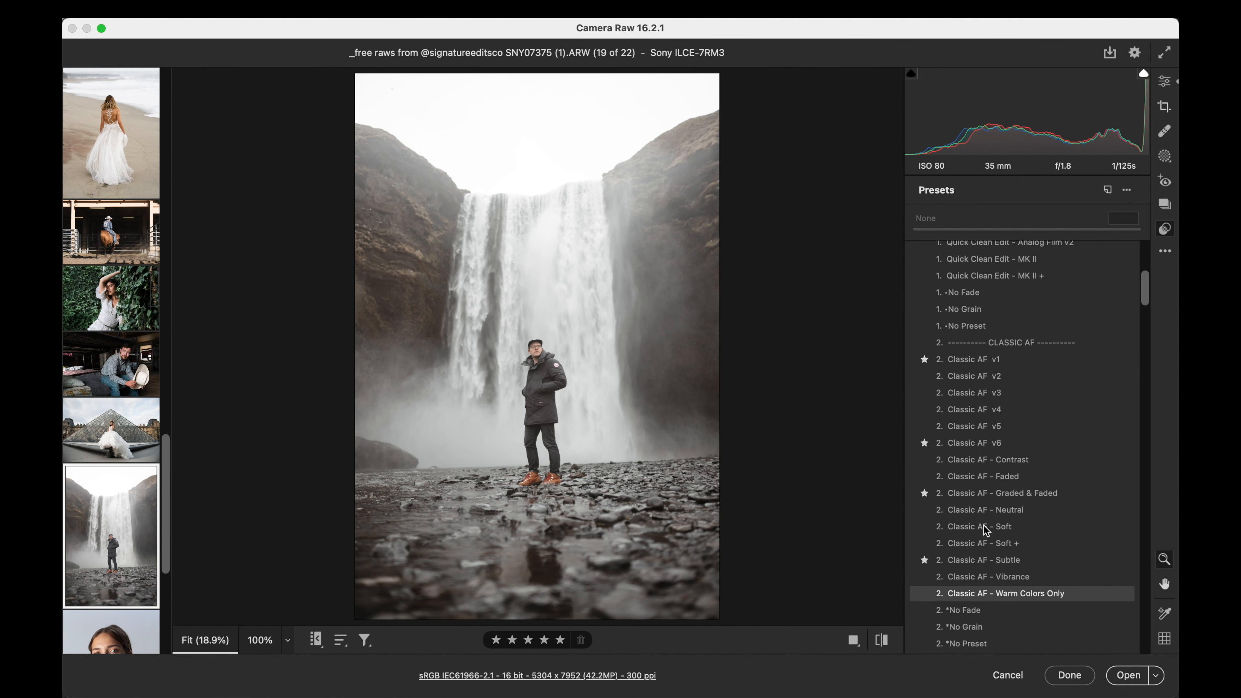
{"action": "left_click", "coordinate": [969, 364]}
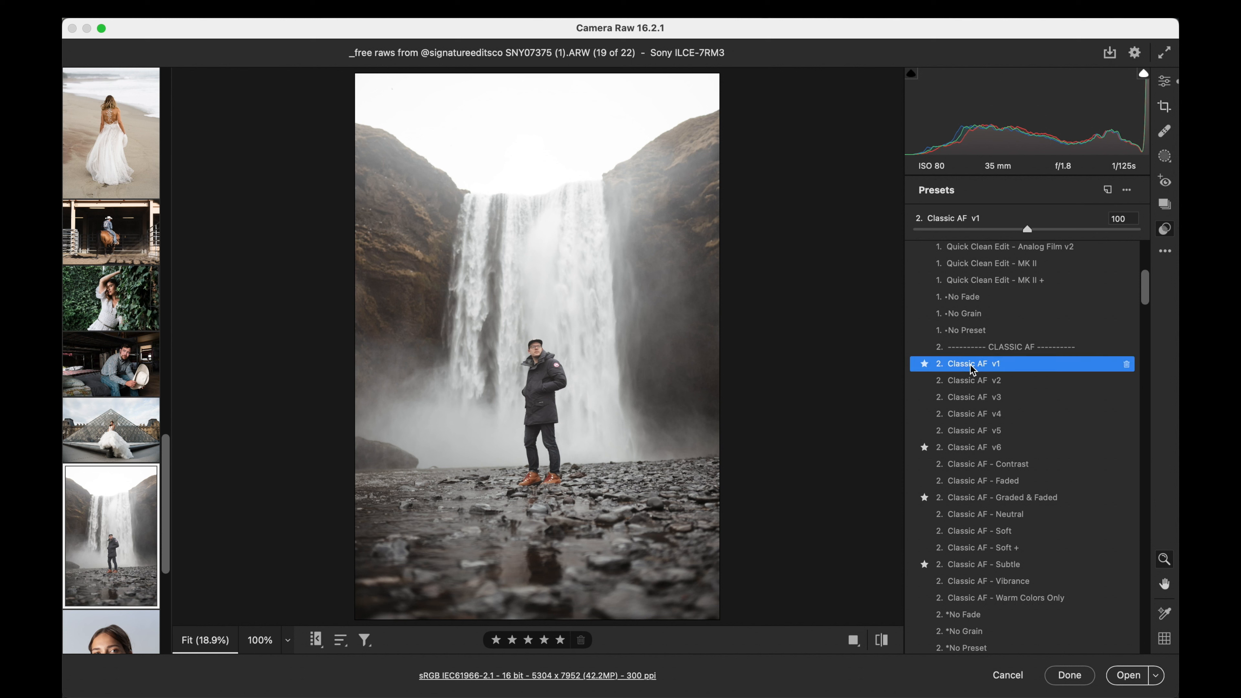
{"action": "left_click_drag", "start_coordinate": [918, 228], "coordinate": [1057, 231]}
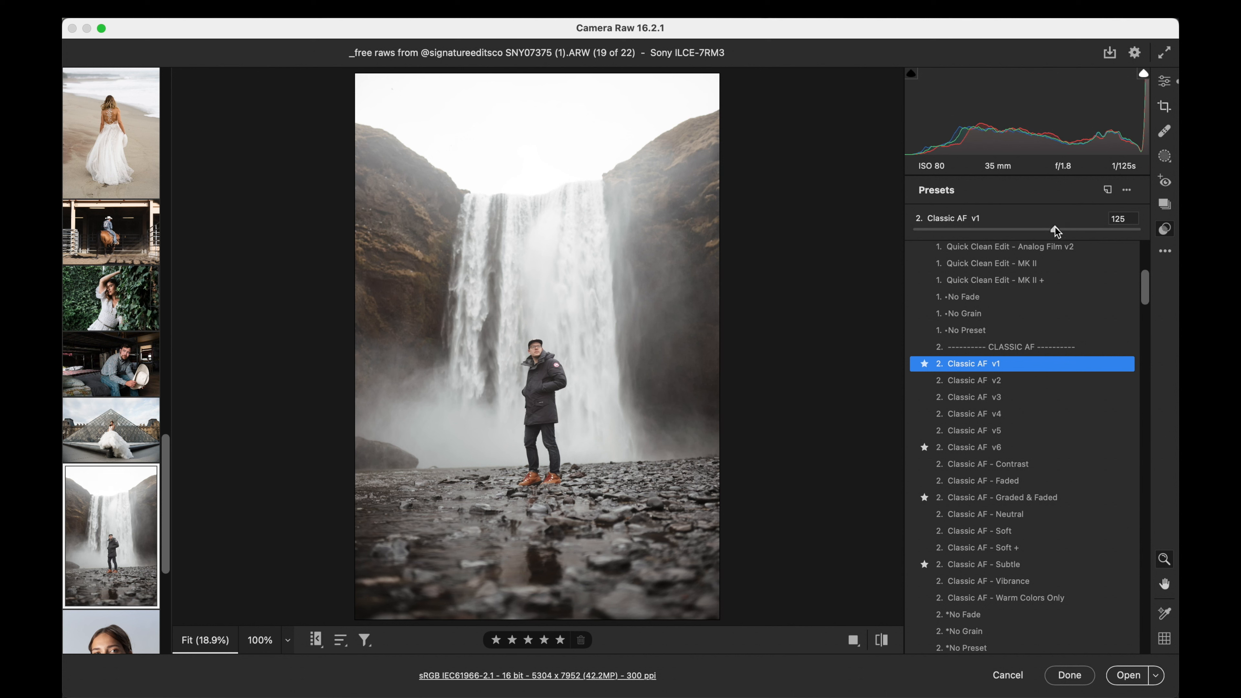
- Set the waterfall photo's exposure to +0.55, contrast to +61 and highlights to -60, and compare the edit with the default settings
{"action": "left_click", "coordinate": [1168, 83]}
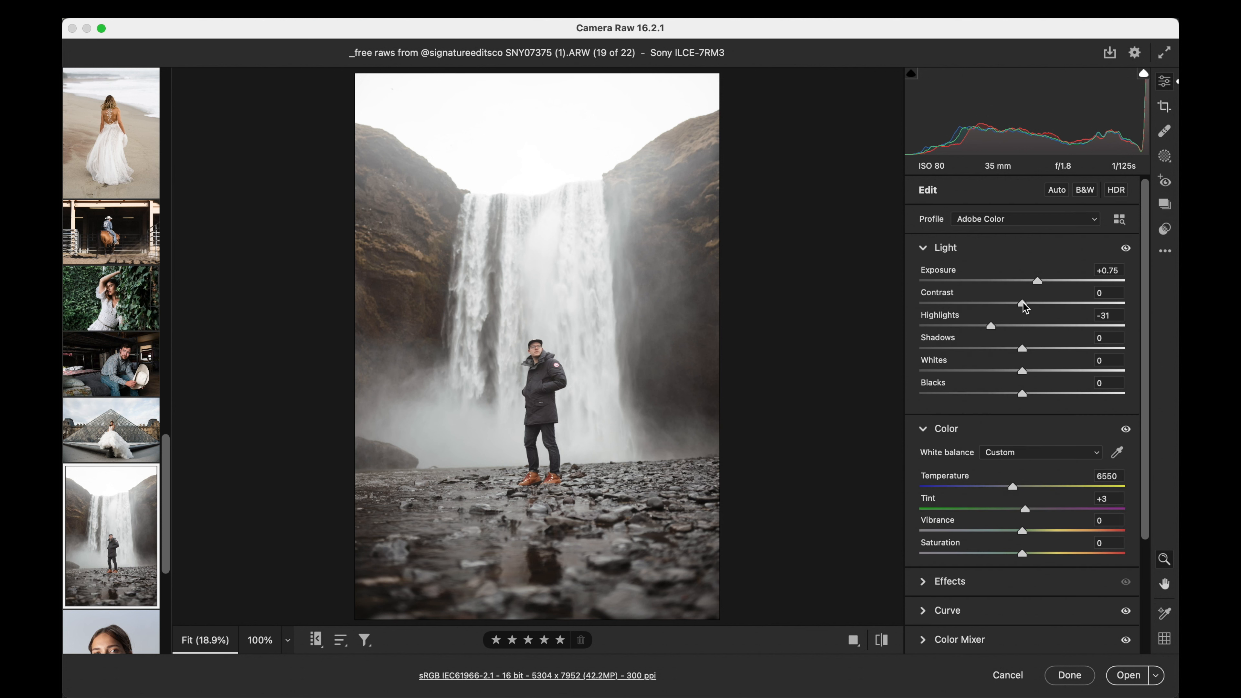
{"action": "left_click_drag", "start_coordinate": [1023, 303], "coordinate": [1099, 304]}
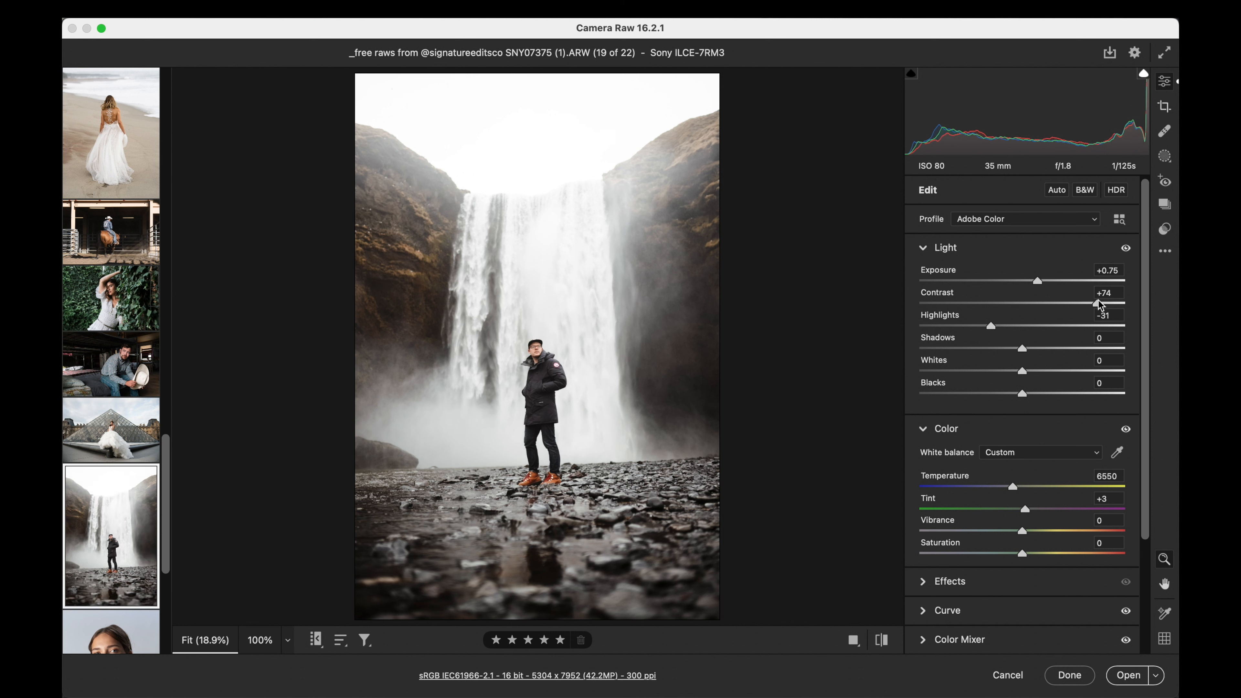
{"action": "left_click_drag", "start_coordinate": [1035, 279], "coordinate": [1033, 281]}
{"action": "left_click_drag", "start_coordinate": [1097, 304], "coordinate": [1087, 307]}
{"action": "left_click_drag", "start_coordinate": [1037, 275], "coordinate": [1087, 302]}
{"action": "left_click_drag", "start_coordinate": [983, 325], "coordinate": [961, 330]}
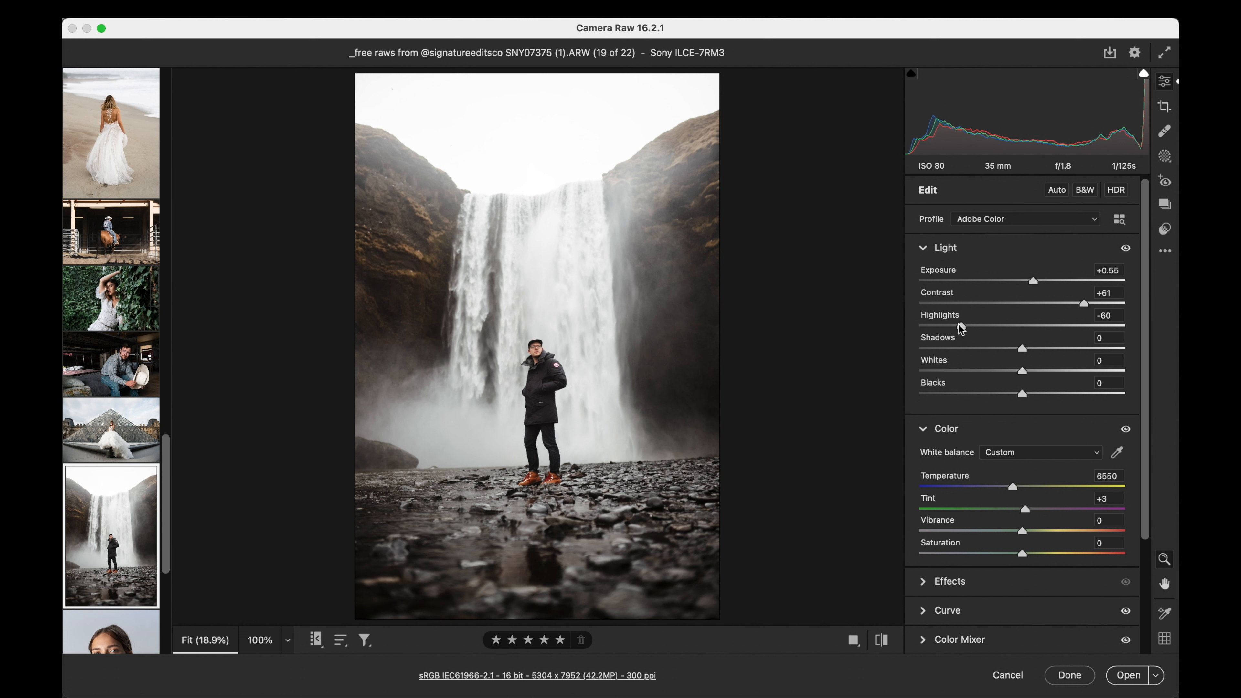
{"action": "left_click", "coordinate": [885, 642]}
{"action": "left_click", "coordinate": [885, 642]}
{"action": "left_click", "coordinate": [885, 641]}
{"action": "left_click", "coordinate": [885, 641]}
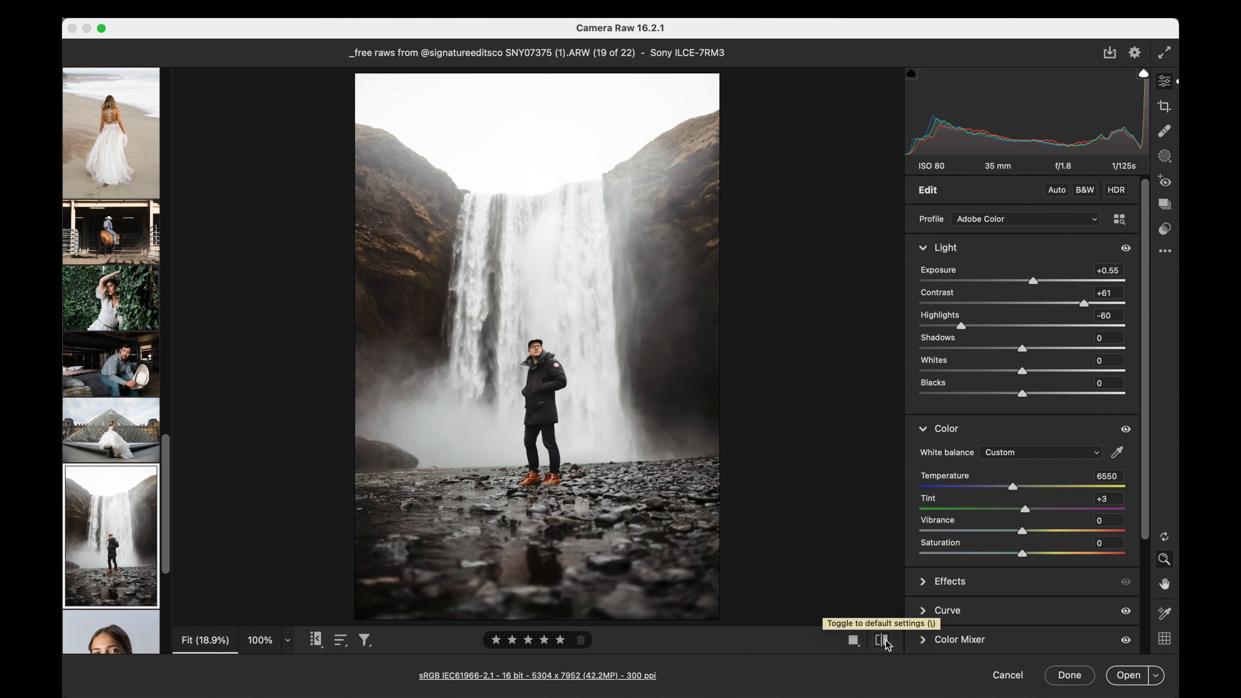
- Apply the toolbox preset Recover - Background to the waterfall photo at amount 100
{"action": "key", "text": "shift+p"}
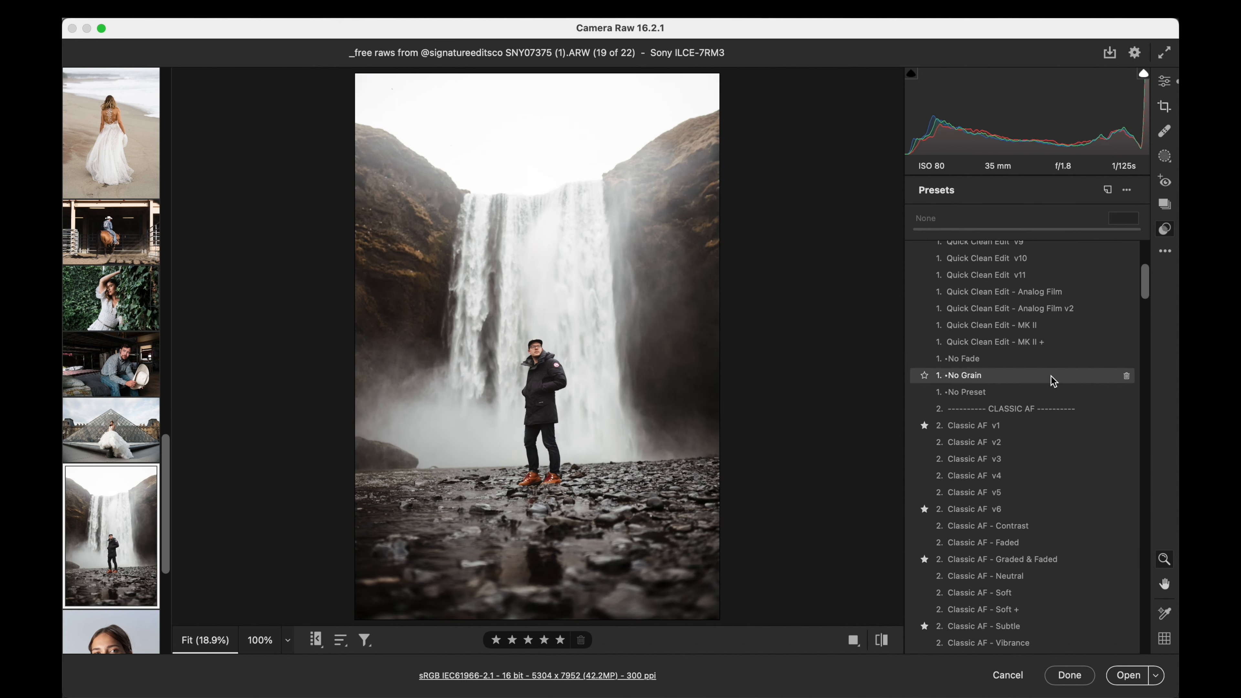
{"action": "scroll", "coordinate": [1053, 381], "scroll_direction": "down", "scroll_amount": 10}
{"action": "scroll", "coordinate": [1052, 381], "scroll_direction": "down", "scroll_amount": 15}
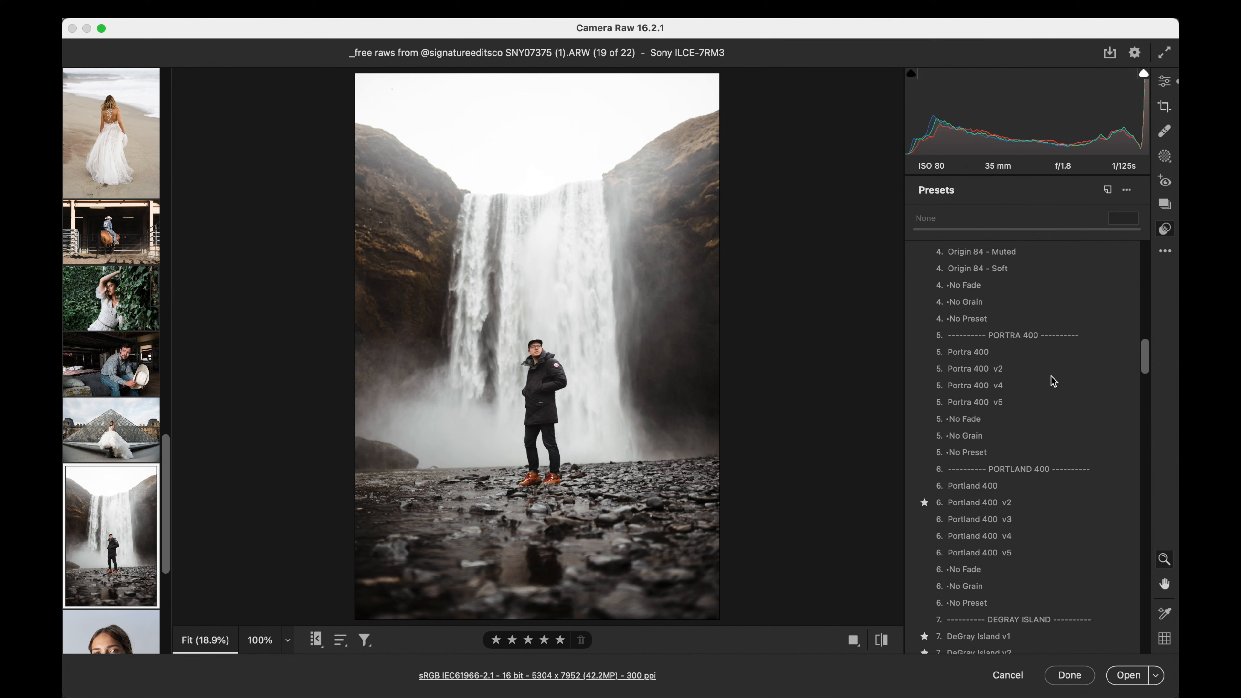
{"action": "scroll", "coordinate": [1053, 381], "scroll_direction": "down", "scroll_amount": 15}
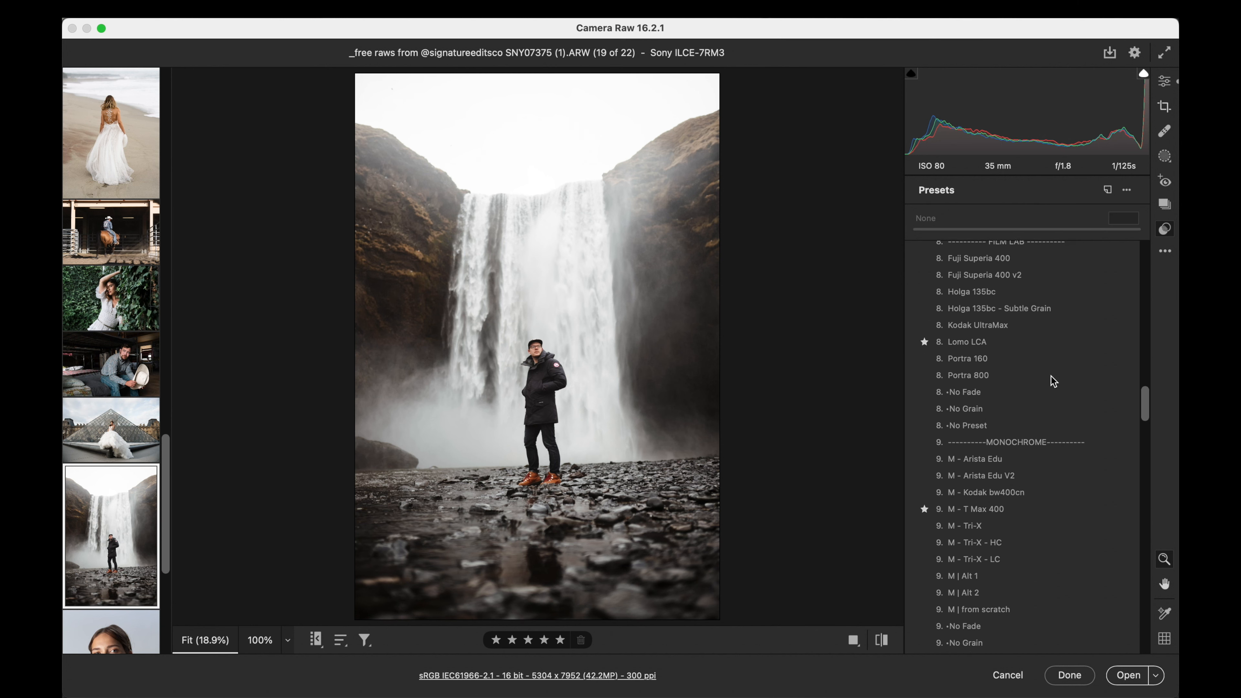
{"action": "scroll", "coordinate": [1053, 381], "scroll_direction": "down", "scroll_amount": 3}
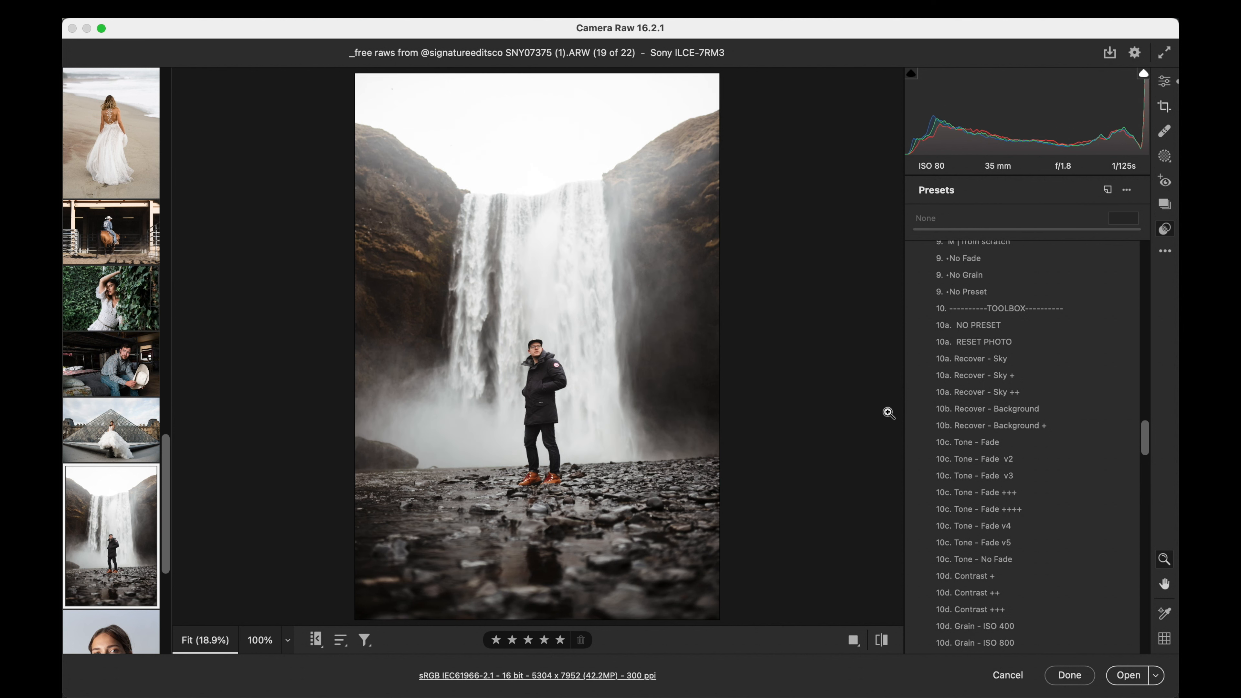
{"action": "left_click", "coordinate": [968, 410]}
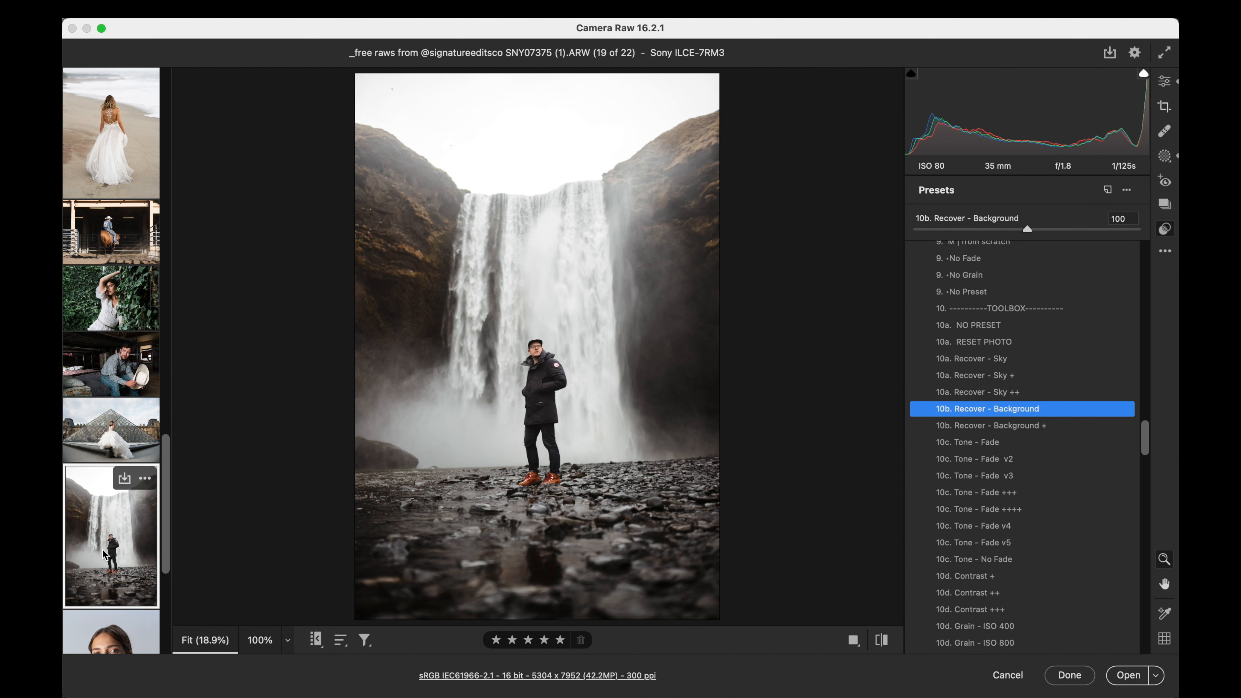
- Open the portrait of the woman in the white jacket and bring up its light and color adjustments
{"action": "scroll", "coordinate": [103, 554], "scroll_direction": "down", "scroll_amount": 5}
{"action": "left_click", "coordinate": [99, 449]}
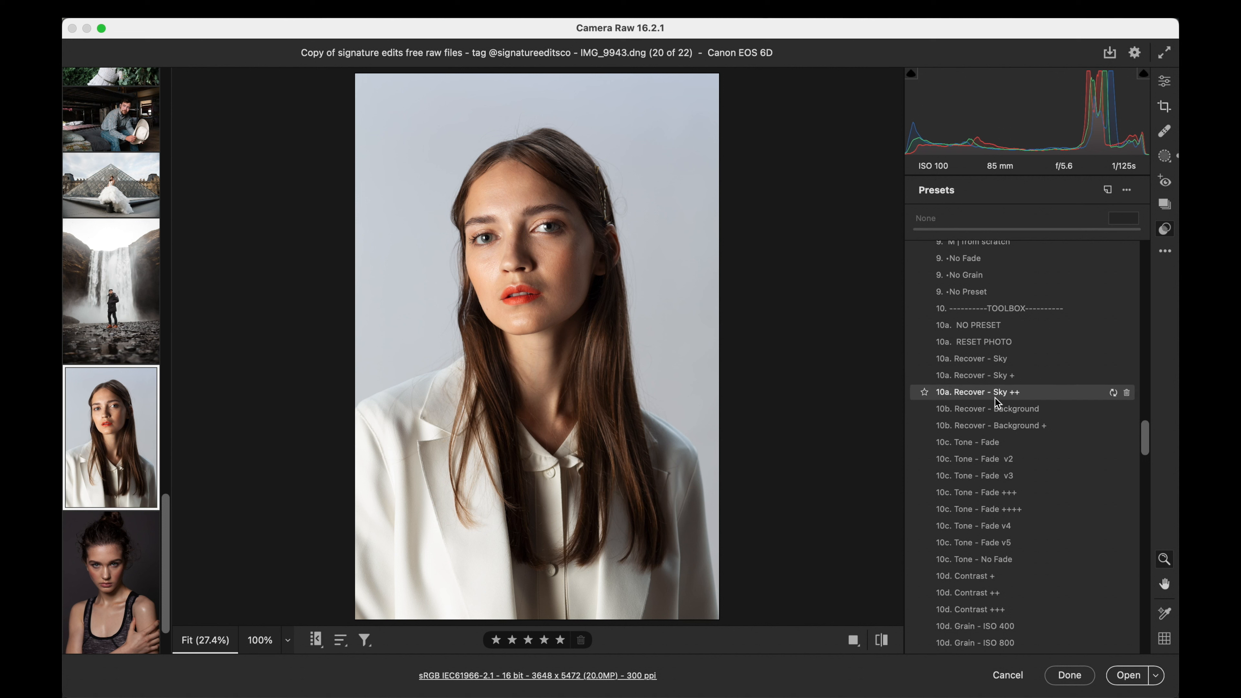
{"action": "scroll", "coordinate": [991, 400], "scroll_direction": "up", "scroll_amount": 15}
{"action": "left_click", "coordinate": [1164, 81]}
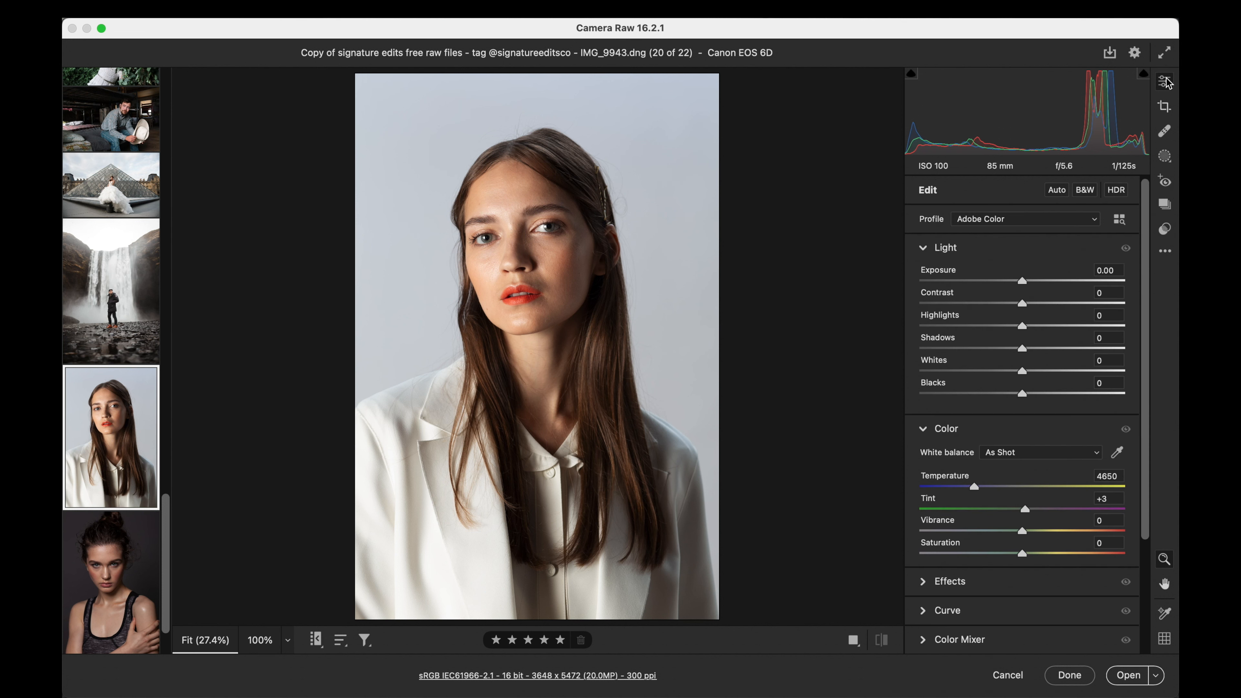
- Try a slightly lower exposure on the portrait, return it to 0.00, and set the contrast to -13
{"action": "left_click", "coordinate": [1105, 270]}
{"action": "key", "text": "Down"}
{"action": "key", "text": "Down"}
{"action": "left_click_drag", "start_coordinate": [1024, 301], "coordinate": [1009, 303]}
{"action": "left_click", "coordinate": [1108, 270]}
{"action": "key", "text": "Up"}
{"action": "key", "text": "Up"}
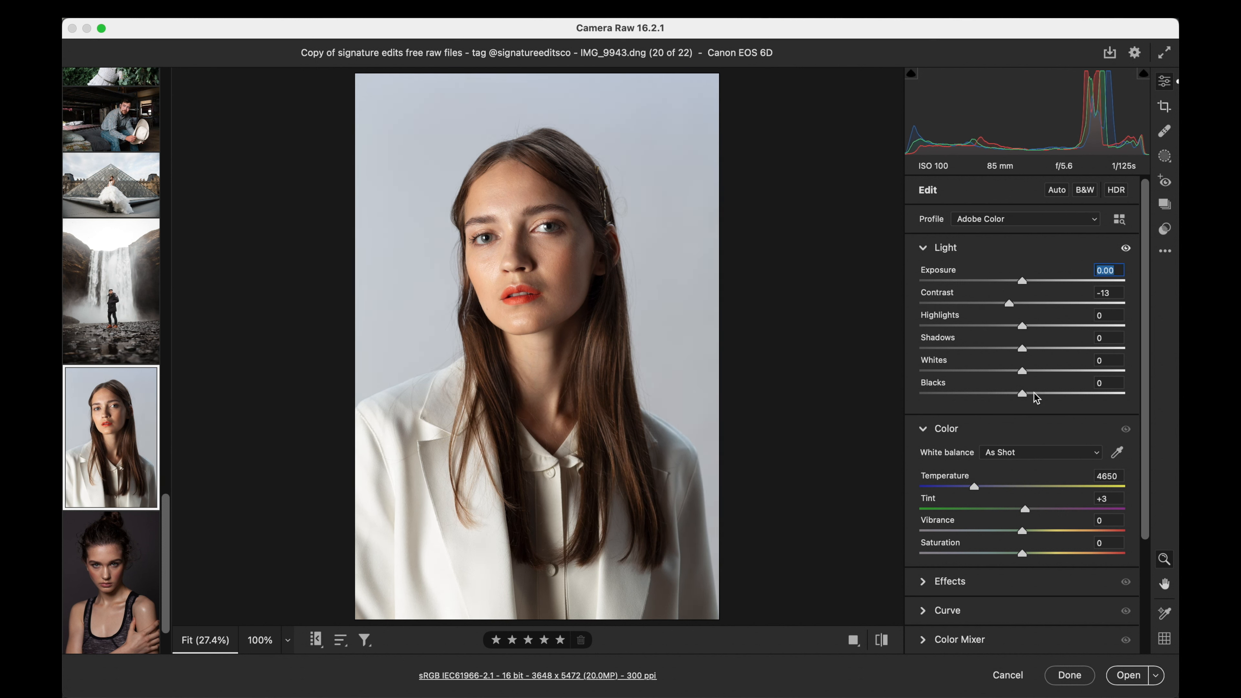
- Try the Classic AF v1 and Classic AF v4 presets on the portrait at amount 100
{"action": "left_click", "coordinate": [1164, 230]}
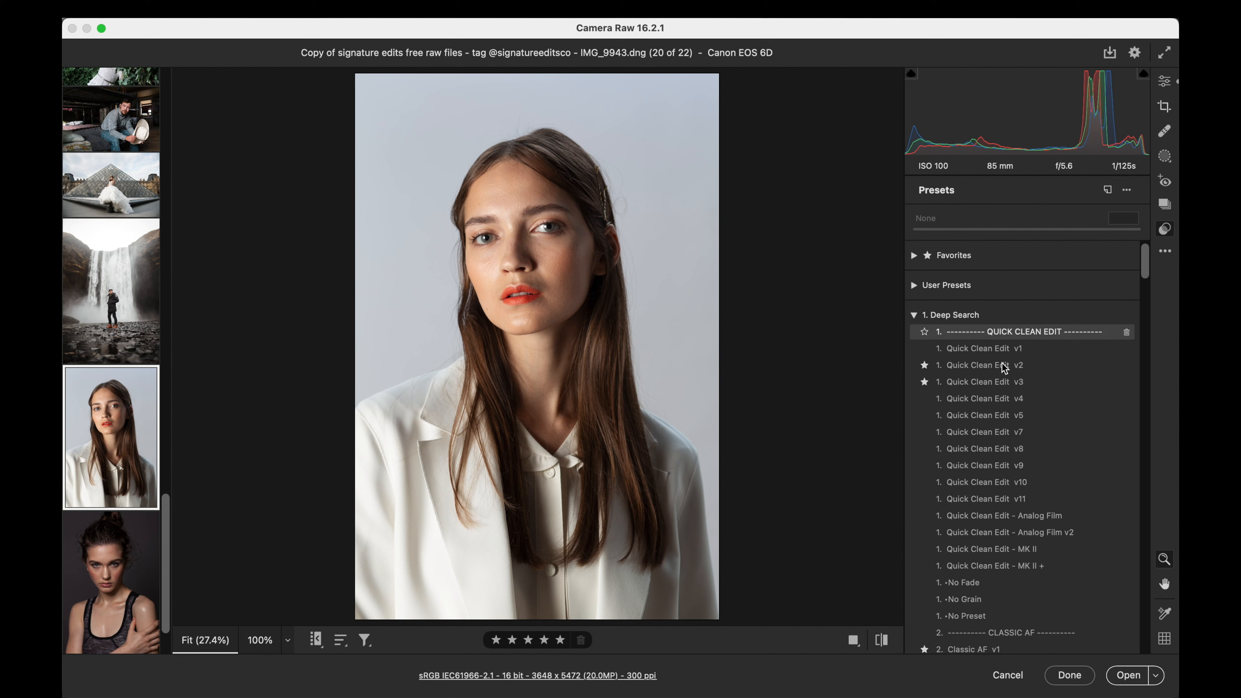
{"action": "scroll", "coordinate": [1004, 368], "scroll_direction": "down", "scroll_amount": 10}
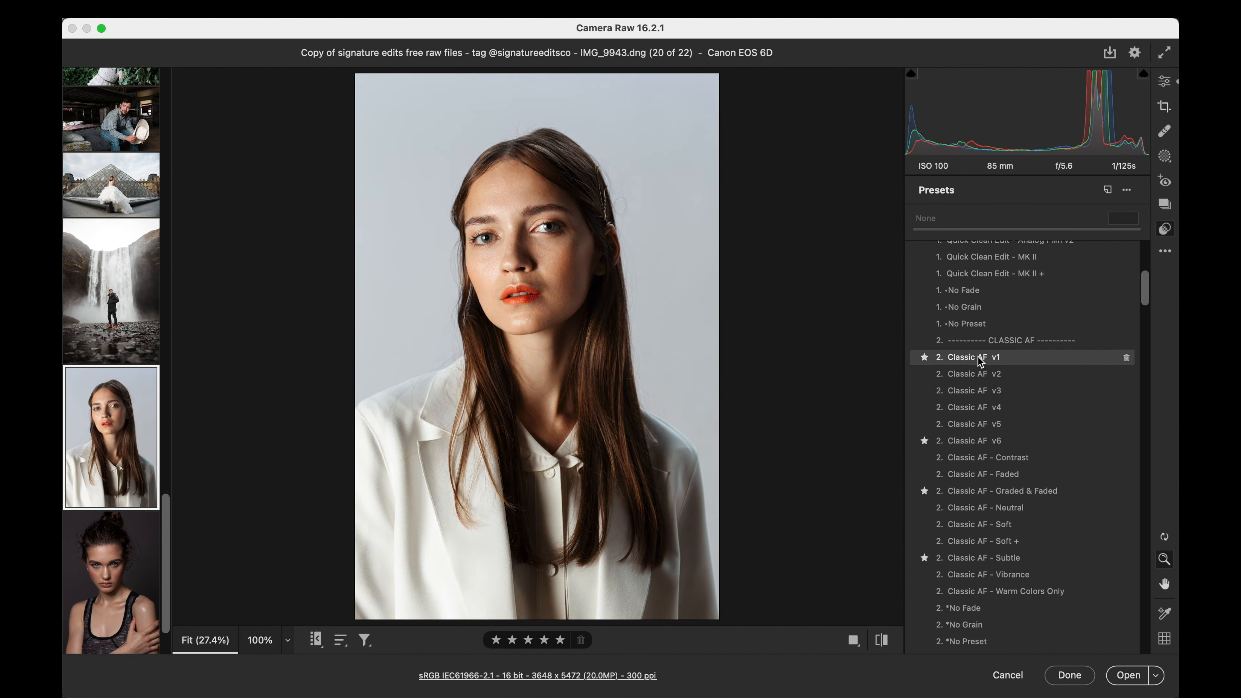
{"action": "left_click", "coordinate": [978, 360]}
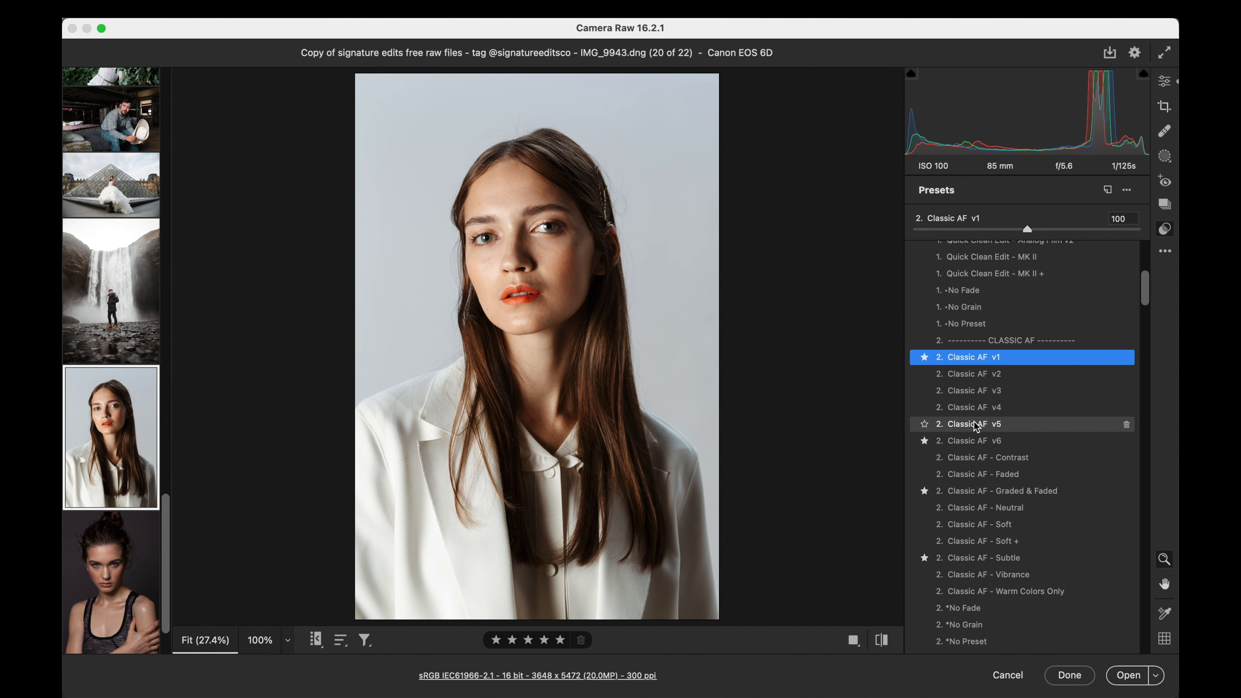
{"action": "left_click", "coordinate": [974, 412]}
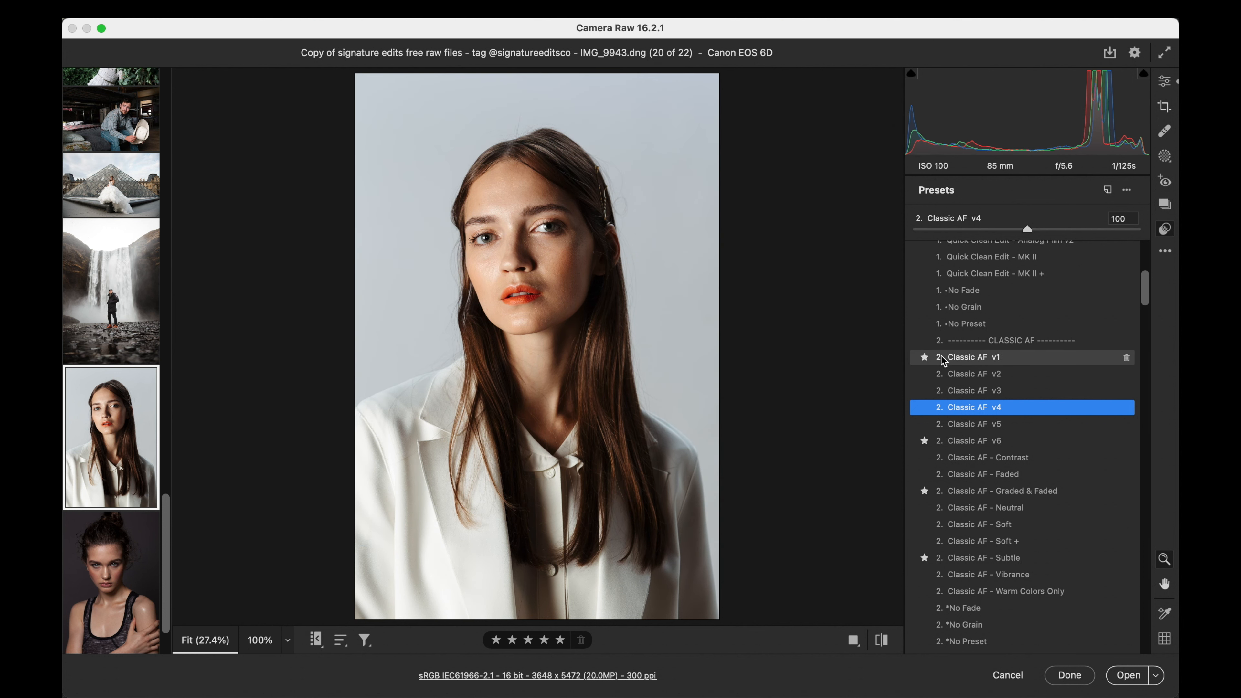
- Soften the portrait's tones with contrast at -30 and highlights at -69
{"action": "key", "text": "e"}
{"action": "left_click_drag", "start_coordinate": [1021, 303], "coordinate": [952, 329]}
{"action": "scroll", "coordinate": [1055, 371], "scroll_direction": "down", "scroll_amount": 3}
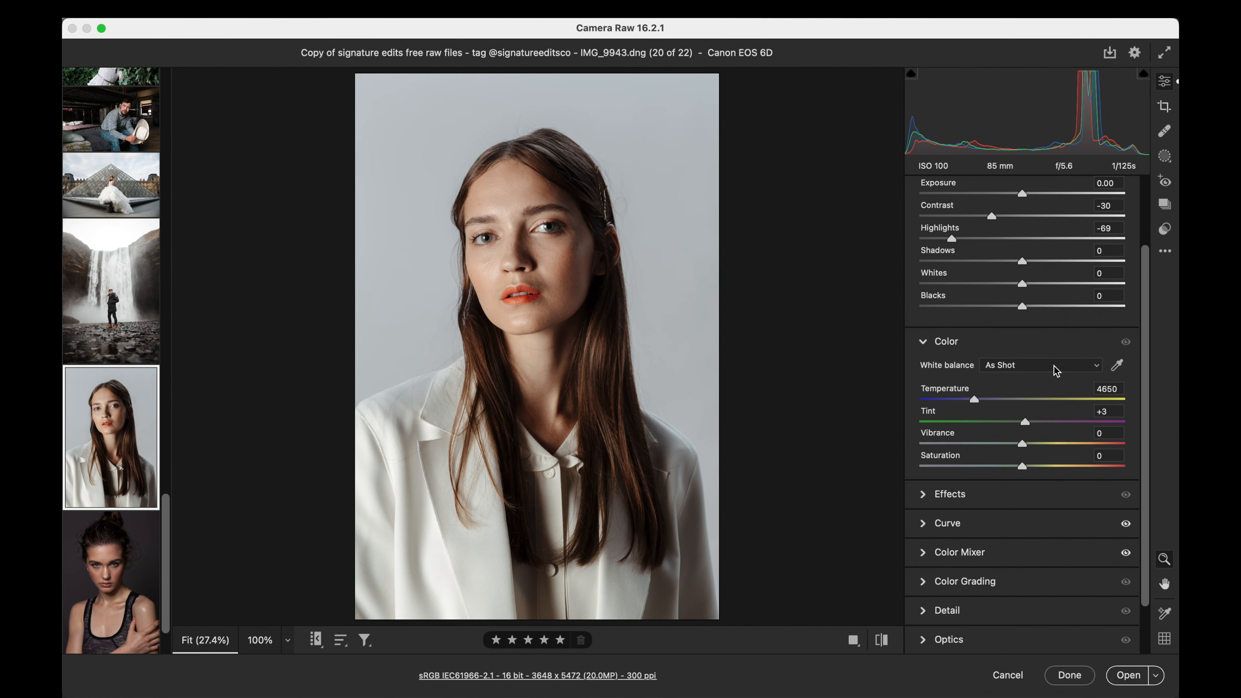
- Apply the Classic AF v1 preset to the portrait at amount 100 and set the saturation to -9
{"action": "left_click", "coordinate": [1165, 229]}
{"action": "left_click", "coordinate": [966, 356]}
{"action": "mouse_move", "coordinate": [1028, 229]}
{"action": "left_mouse_down"}
{"action": "mouse_move", "coordinate": [913, 230]}
{"action": "mouse_move", "coordinate": [1026, 228]}
{"action": "left_mouse_up"}
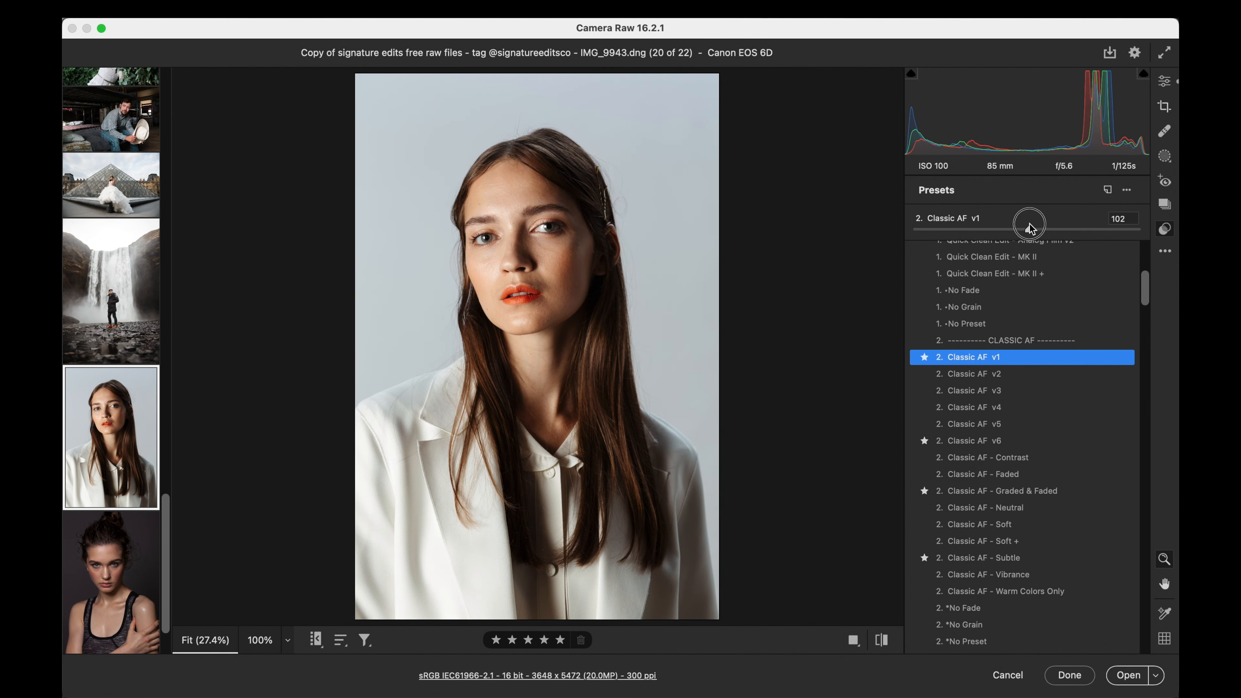
{"action": "left_click", "coordinate": [1173, 81]}
{"action": "mouse_move", "coordinate": [1022, 553]}
{"action": "left_mouse_down"}
{"action": "mouse_move", "coordinate": [918, 554]}
{"action": "mouse_move", "coordinate": [1013, 552]}
{"action": "left_mouse_up"}
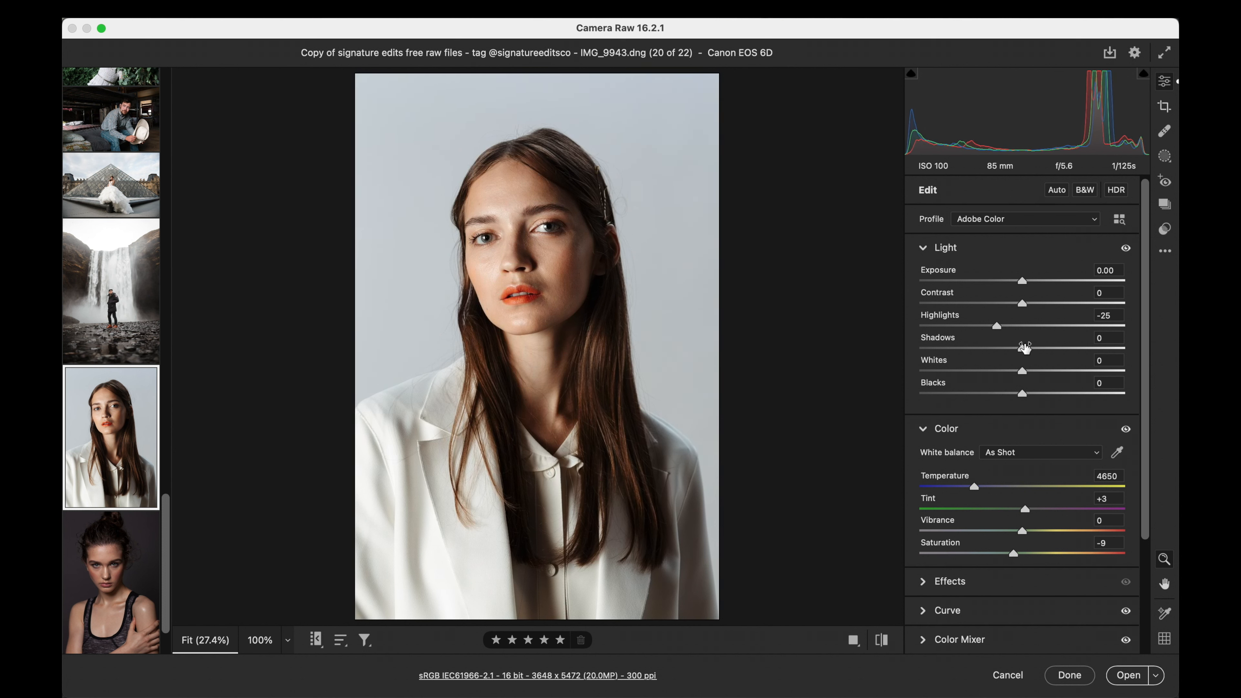
- Apply the Portland 400 preset to the portrait at amount 100
{"action": "left_click", "coordinate": [1165, 230]}
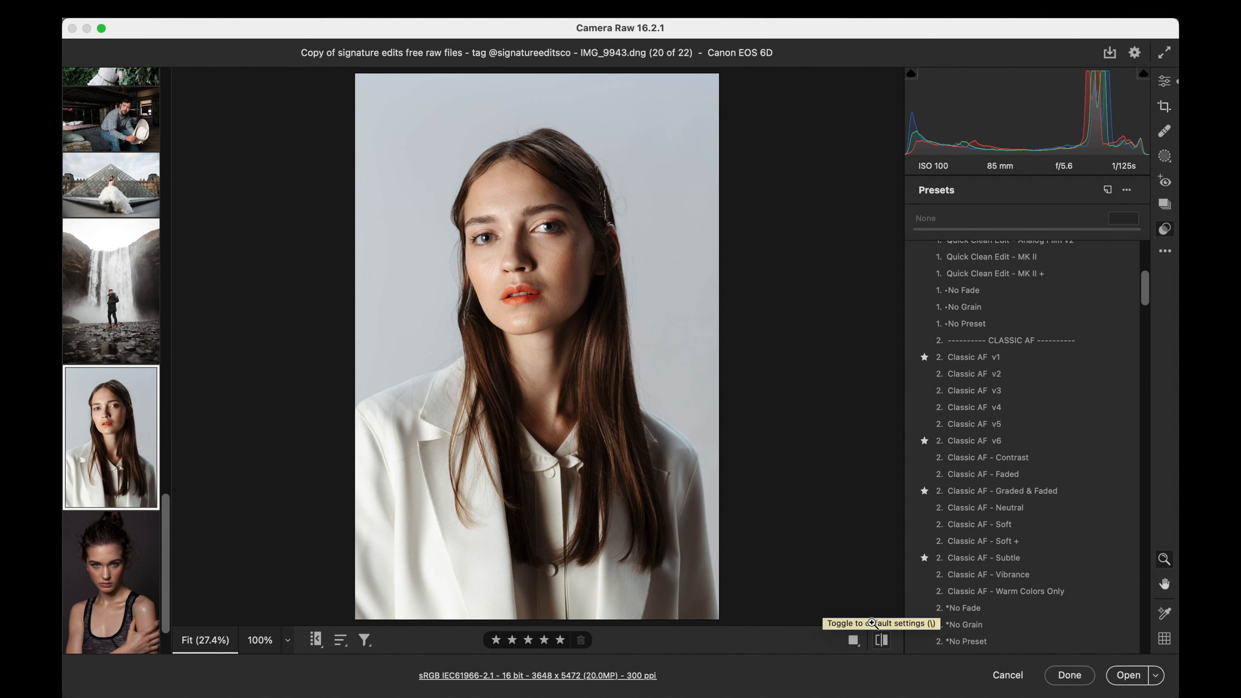
{"action": "scroll", "coordinate": [980, 416], "scroll_direction": "down", "scroll_amount": 10}
{"action": "scroll", "coordinate": [980, 416], "scroll_direction": "down", "scroll_amount": 8}
{"action": "scroll", "coordinate": [980, 416], "scroll_direction": "down", "scroll_amount": 11}
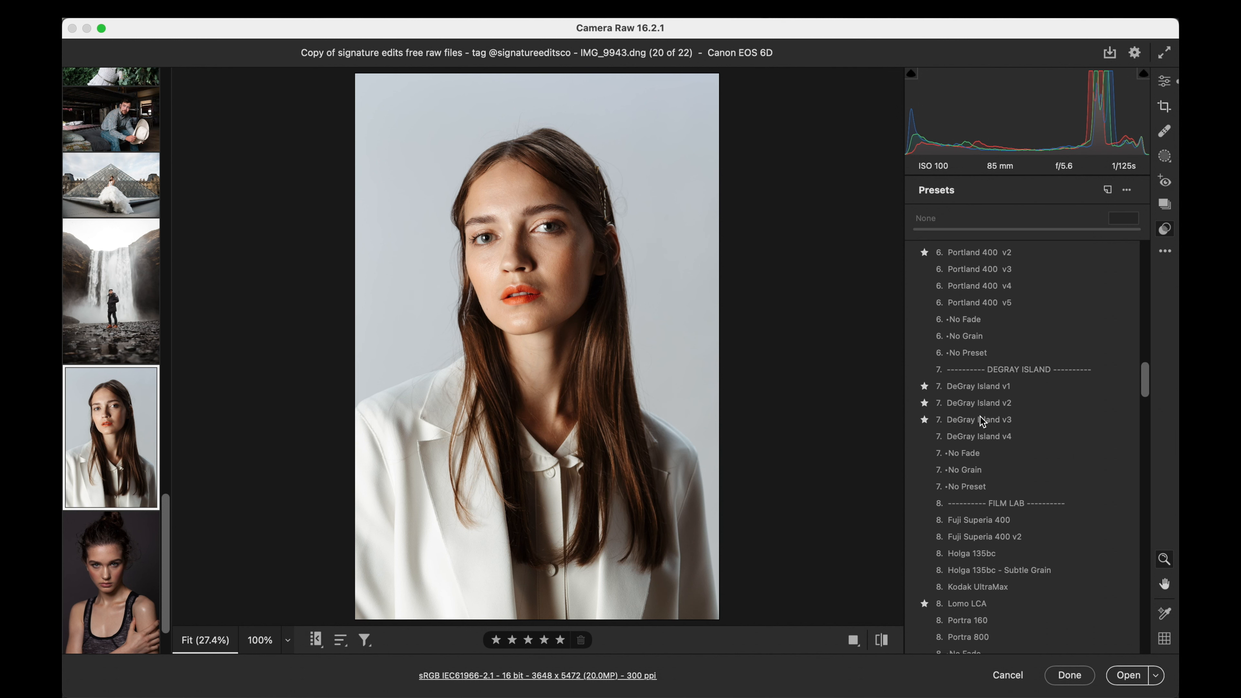
{"action": "scroll", "coordinate": [981, 416], "scroll_direction": "up", "scroll_amount": 2}
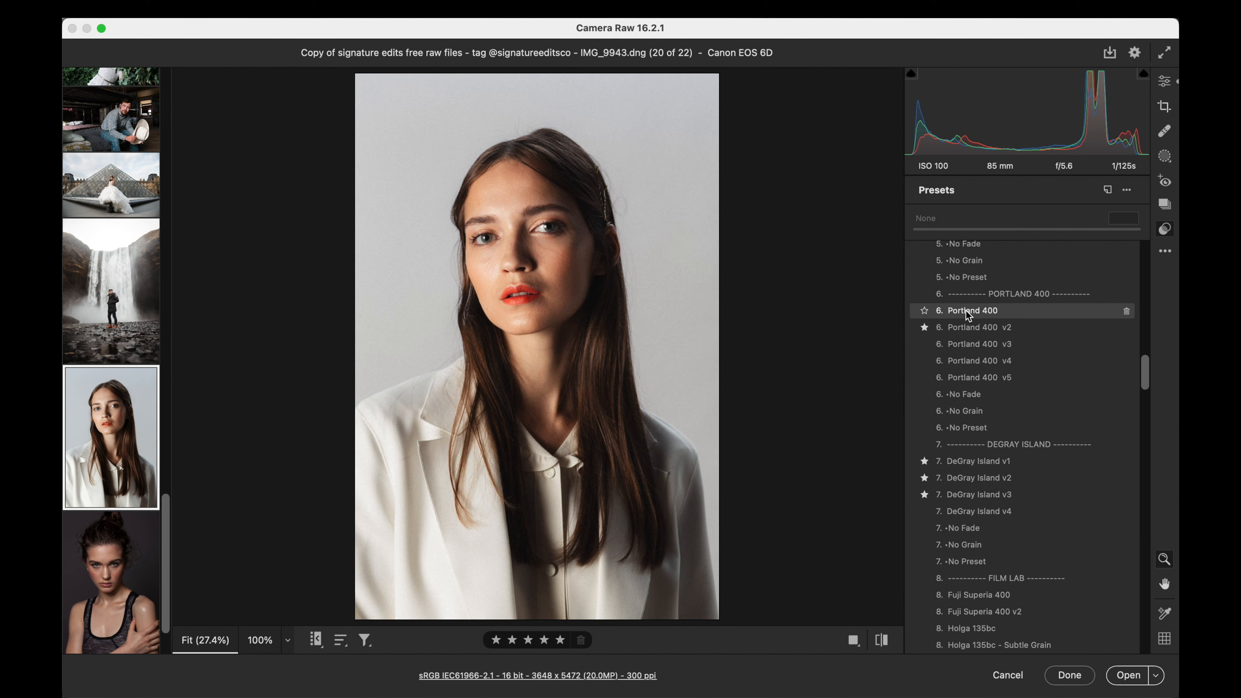
{"action": "left_click", "coordinate": [966, 310]}
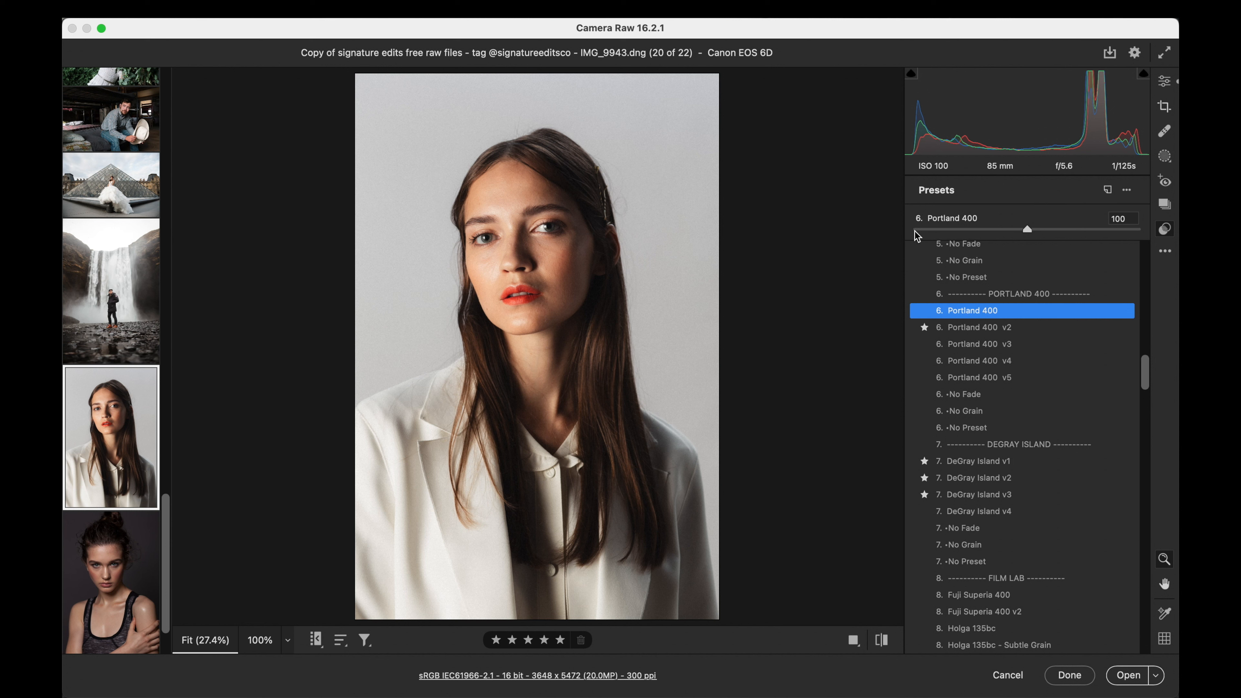
- Set the Portland 400 preset amount to 74 on the light portrait and open the dark portrait IMG_2334 (1).cr2
{"action": "left_click_drag", "start_coordinate": [913, 235], "coordinate": [995, 229]}
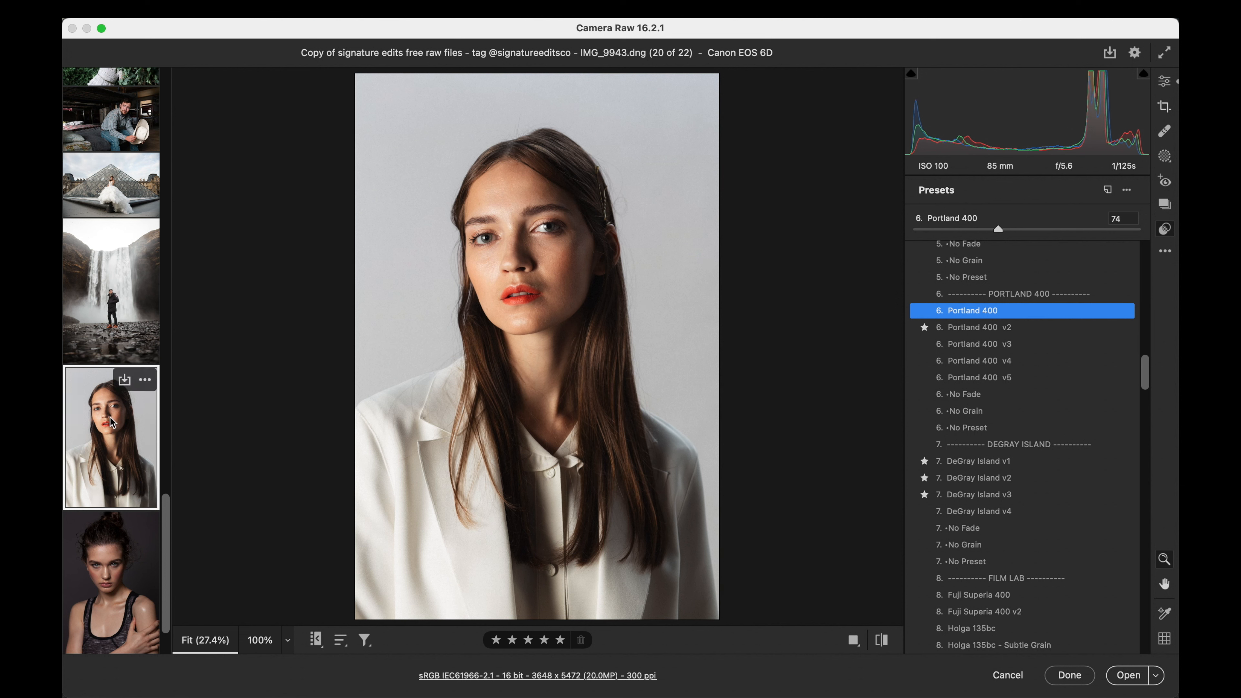
{"action": "scroll", "coordinate": [112, 421], "scroll_direction": "down", "scroll_amount": 2}
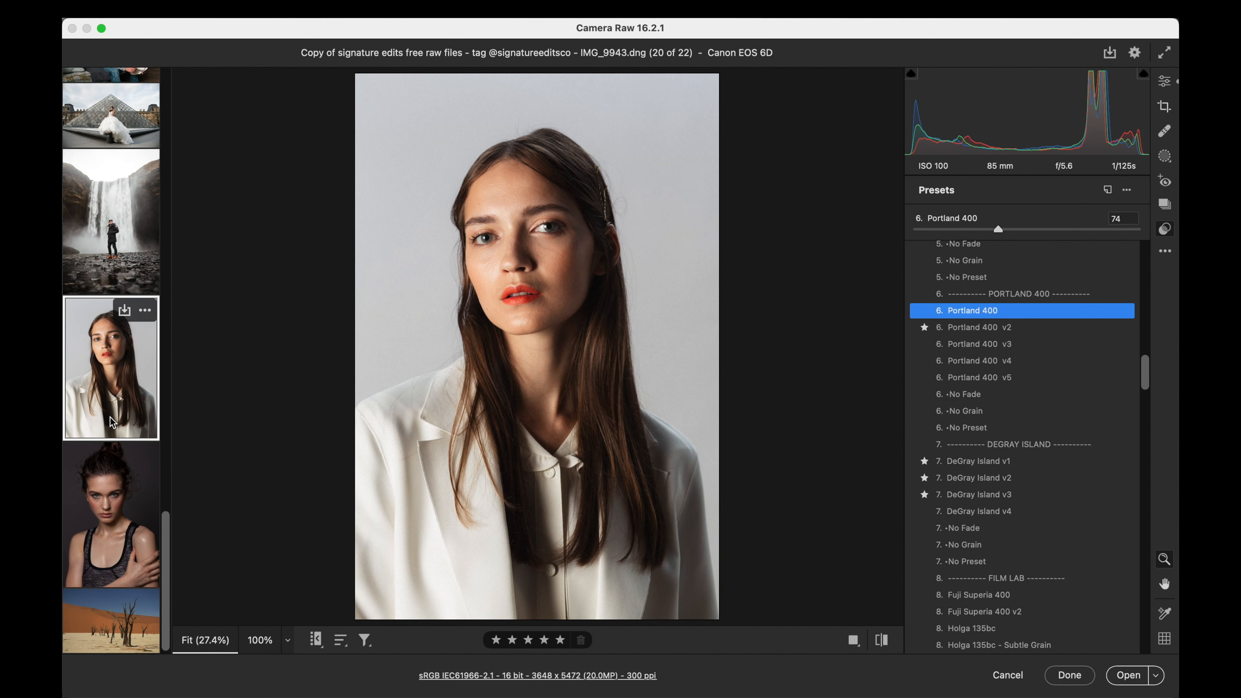
{"action": "left_click", "coordinate": [104, 529]}
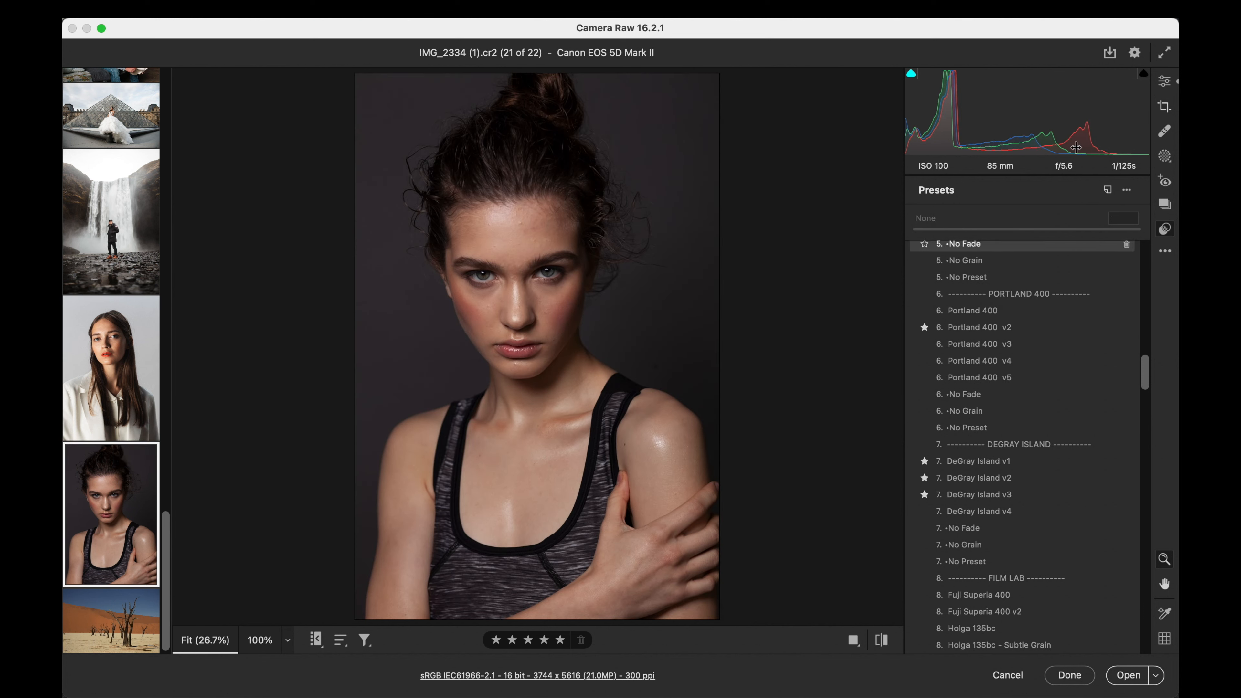
- Set the dark portrait's contrast to -11 and exposure to -0.10, and nudge the temperature down
{"action": "left_click", "coordinate": [1165, 83]}
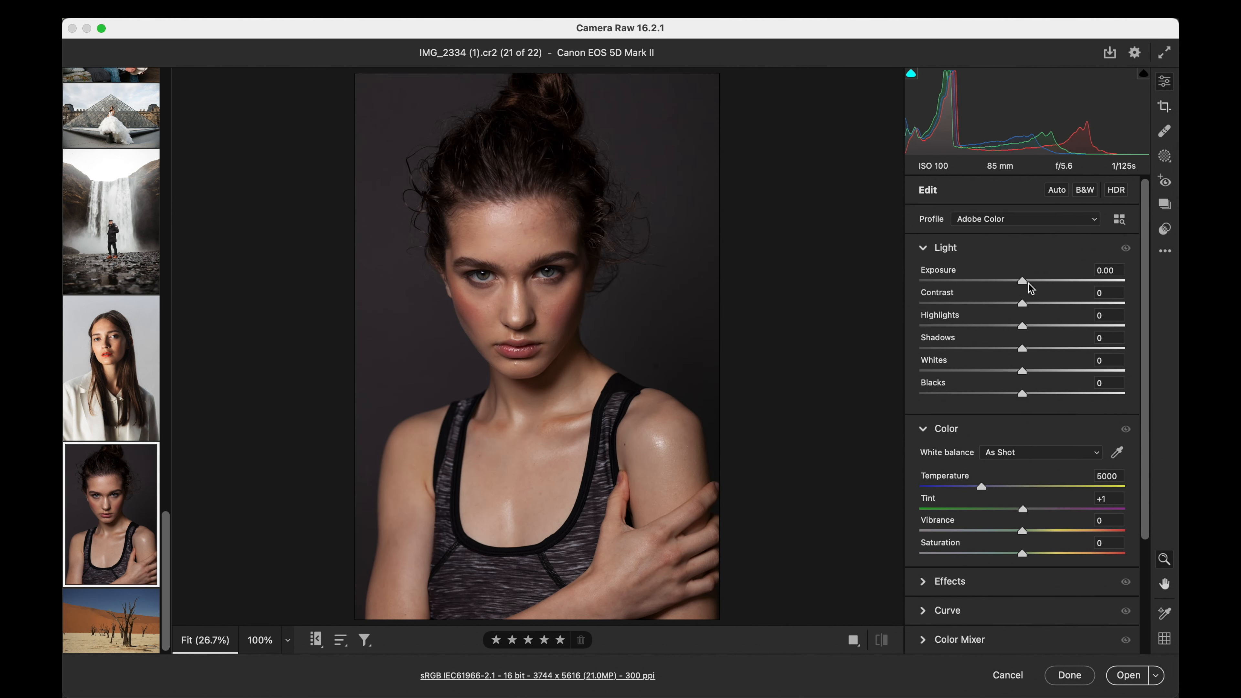
{"action": "mouse_move", "coordinate": [1021, 304]}
{"action": "left_mouse_down"}
{"action": "mouse_move", "coordinate": [1001, 305]}
{"action": "mouse_move", "coordinate": [1022, 281]}
{"action": "left_mouse_up"}
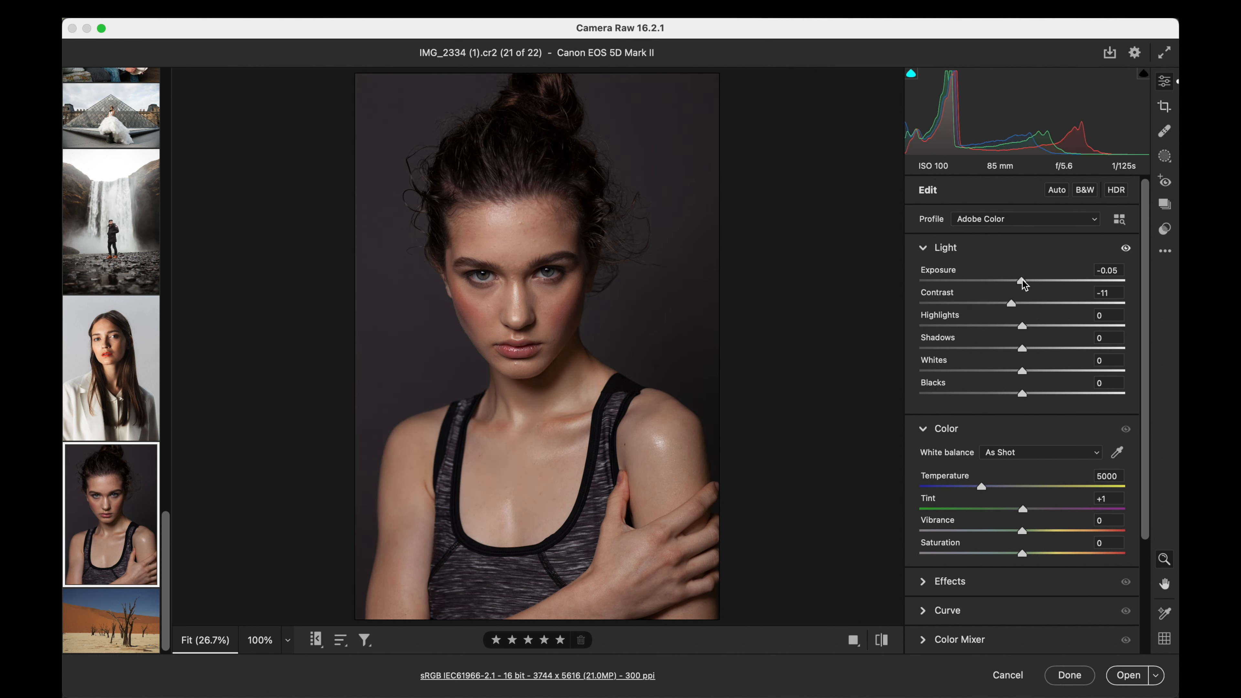
{"action": "left_click", "coordinate": [1105, 272]}
{"action": "key", "text": "Down"}
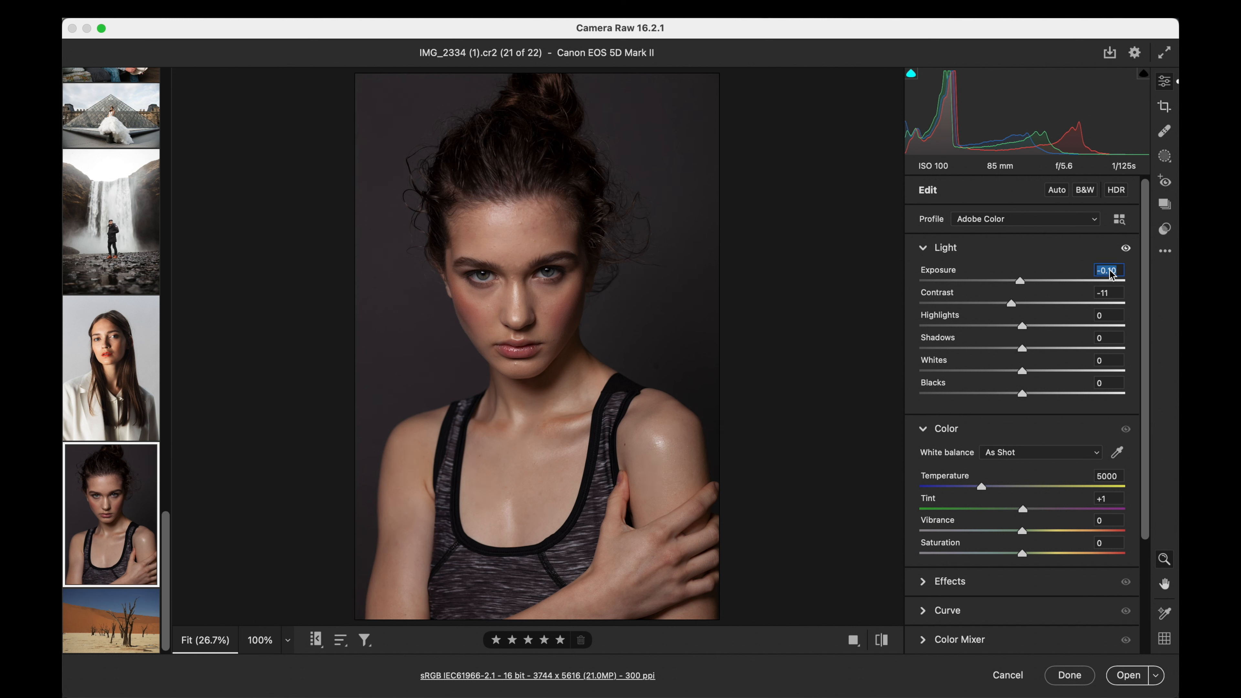
{"action": "left_click", "coordinate": [1103, 477]}
{"action": "key", "text": "Down"}
- Try the Quick Clean Edit v10 preset on the dark portrait at amount 61
{"action": "left_click", "coordinate": [1165, 229]}
{"action": "scroll", "coordinate": [1023, 453], "scroll_direction": "up", "scroll_amount": 20}
{"action": "scroll", "coordinate": [1023, 450], "scroll_direction": "down", "scroll_amount": 2}
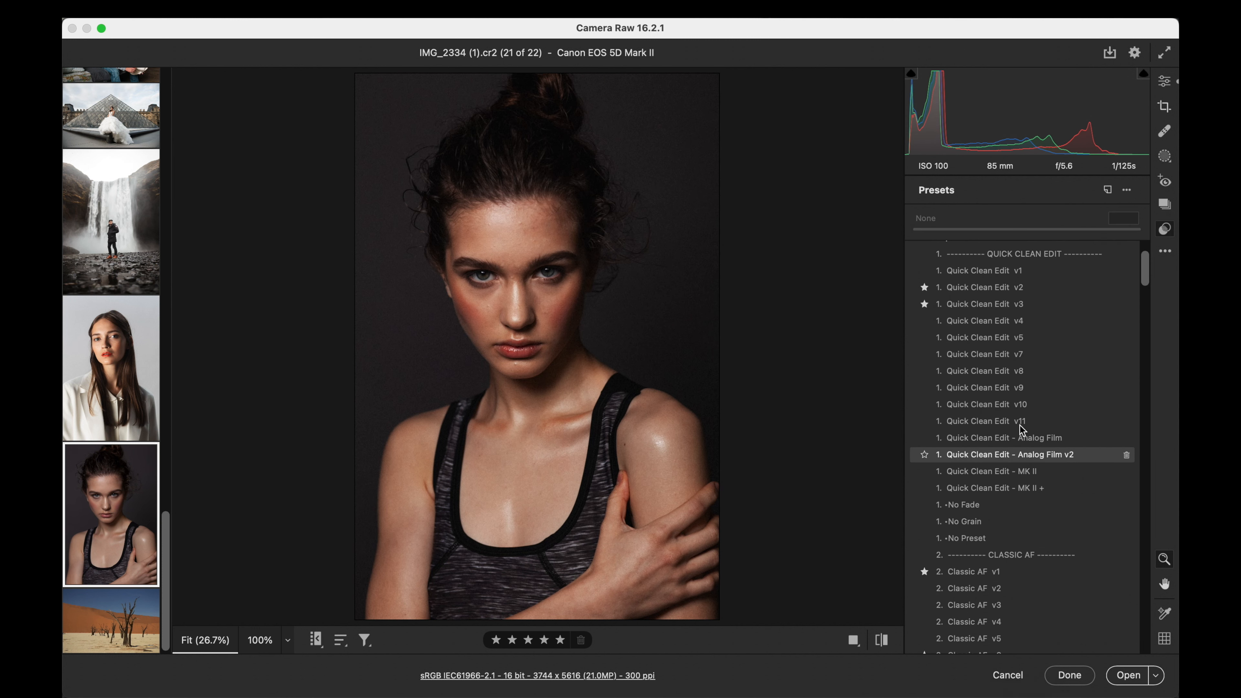
{"action": "left_click", "coordinate": [1001, 408]}
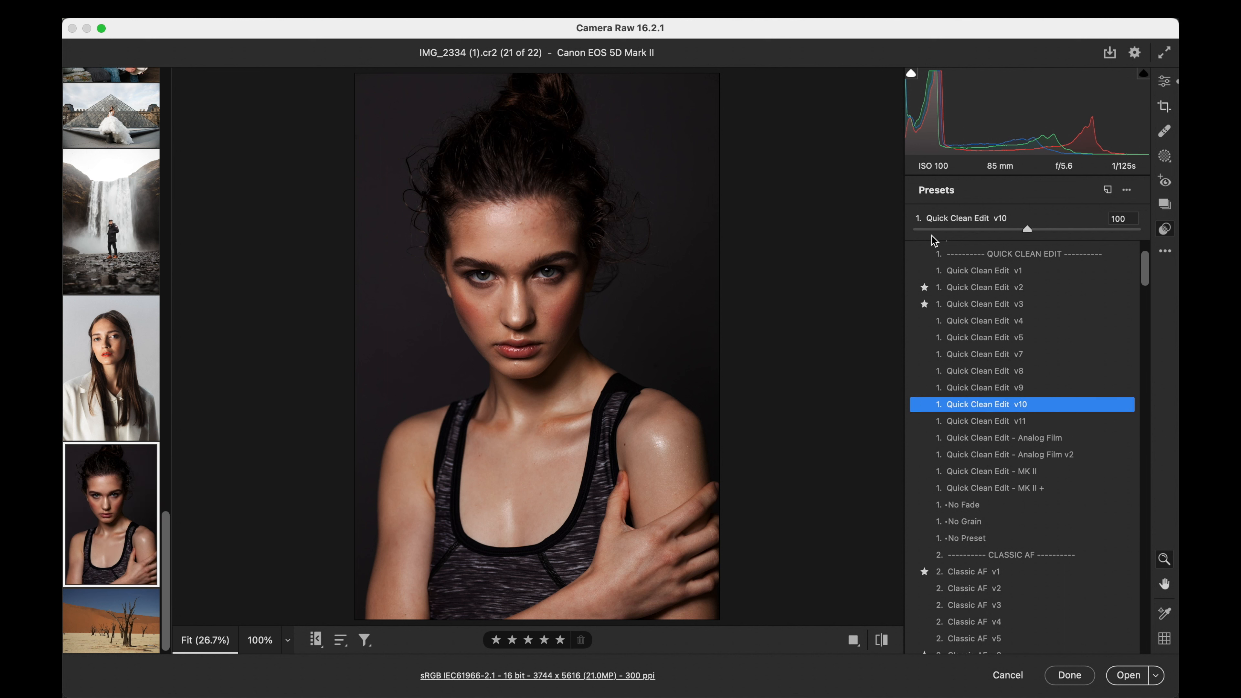
{"action": "left_click_drag", "start_coordinate": [917, 234], "coordinate": [984, 230]}
- Try the Classic AF v1 preset on the dark portrait with its amount reduced below 100
{"action": "scroll", "coordinate": [1017, 352], "scroll_direction": "down", "scroll_amount": 5}
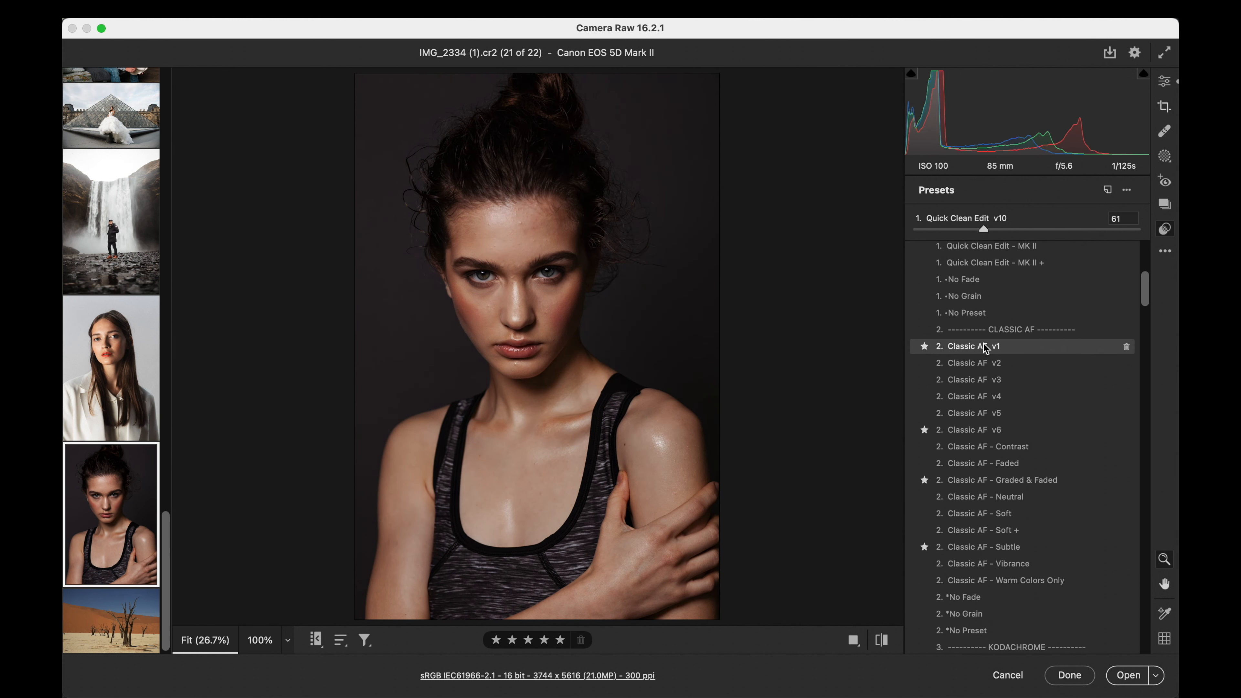
{"action": "left_click", "coordinate": [982, 352]}
{"action": "left_click_drag", "start_coordinate": [919, 229], "coordinate": [1006, 230]}
- Set the dark portrait's exposure to 0.00 and lower its contrast slightly
{"action": "left_click", "coordinate": [1164, 81]}
{"action": "left_click", "coordinate": [1109, 270]}
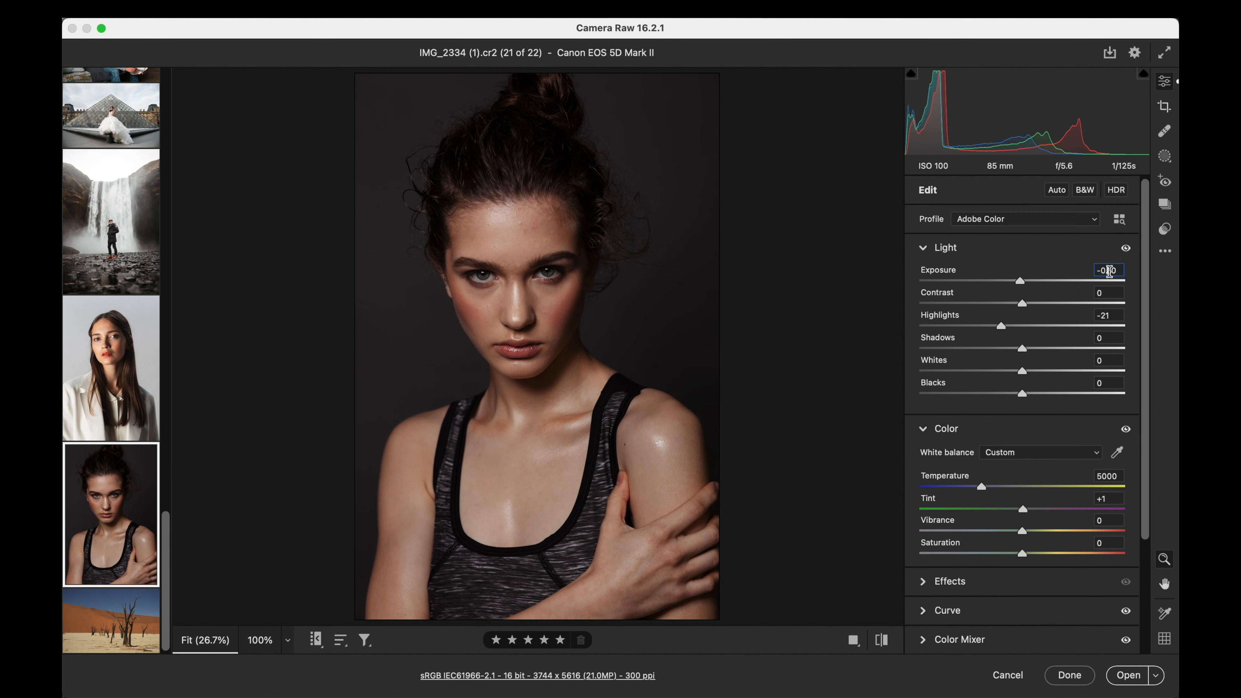
{"action": "key", "text": "Up"}
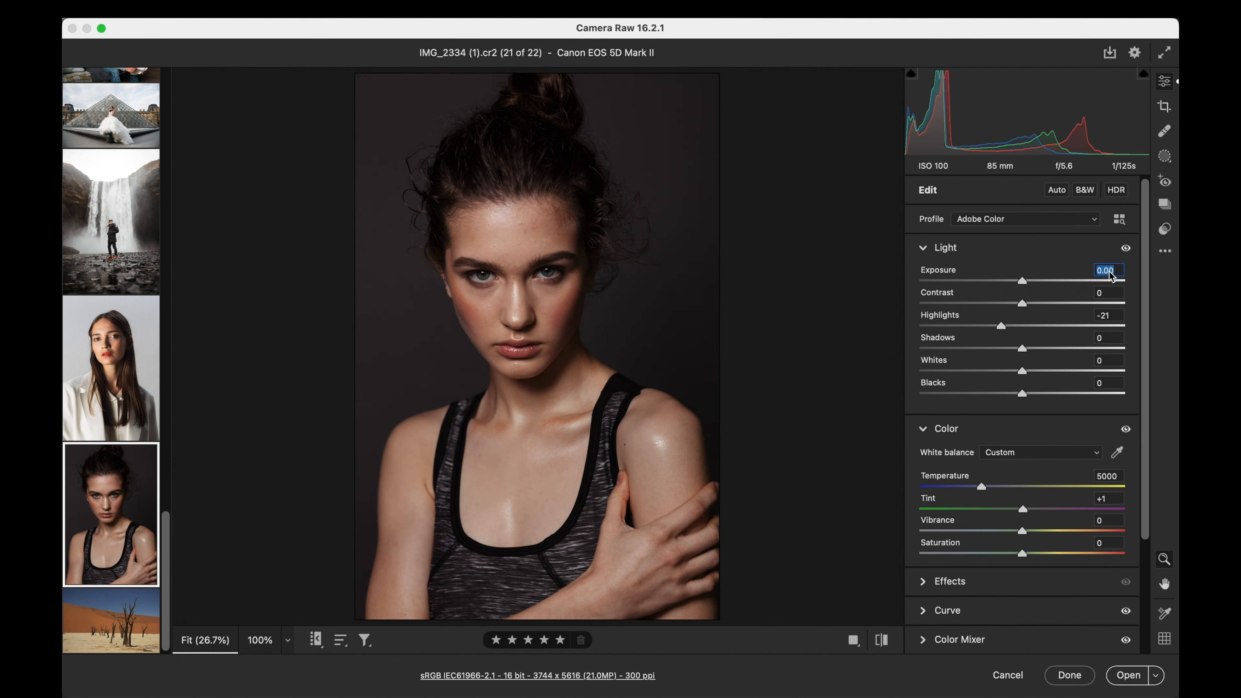
{"action": "left_click_drag", "start_coordinate": [1022, 303], "coordinate": [1017, 303]}
- Apply the Origin 84 v1 preset to the dark portrait at amount 112
{"action": "left_click", "coordinate": [1166, 229]}
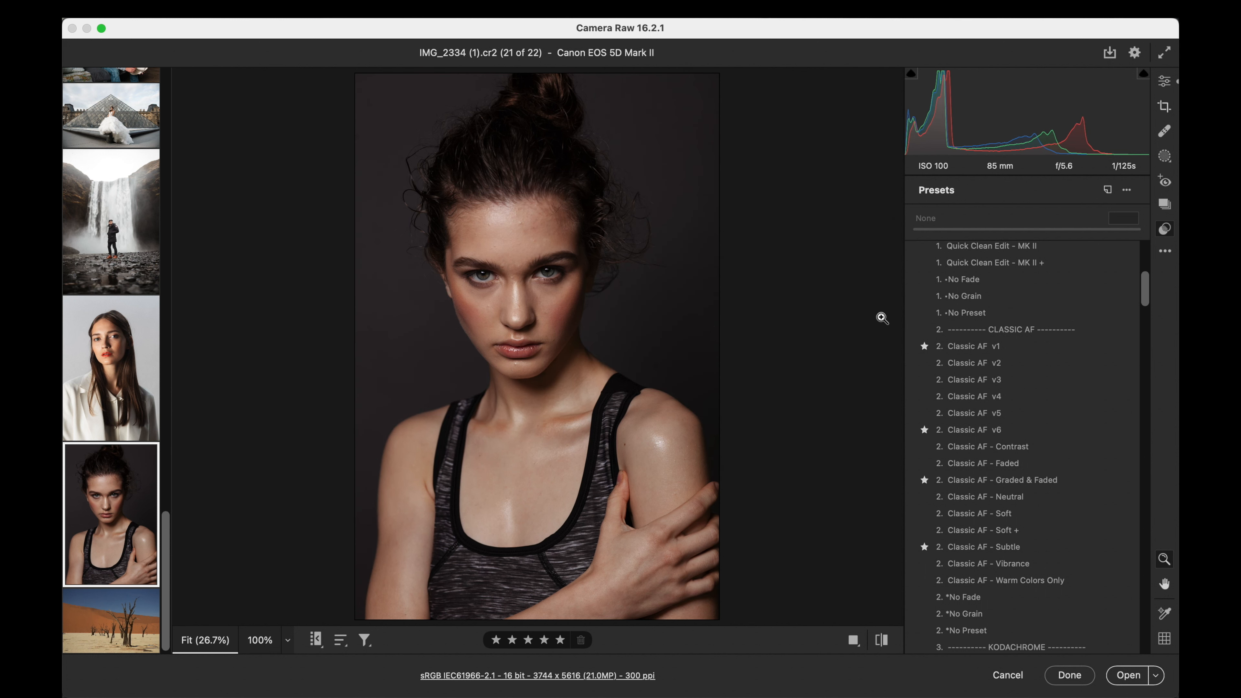
{"action": "scroll", "coordinate": [947, 359], "scroll_direction": "down", "scroll_amount": 5}
{"action": "scroll", "coordinate": [985, 367], "scroll_direction": "down", "scroll_amount": 7}
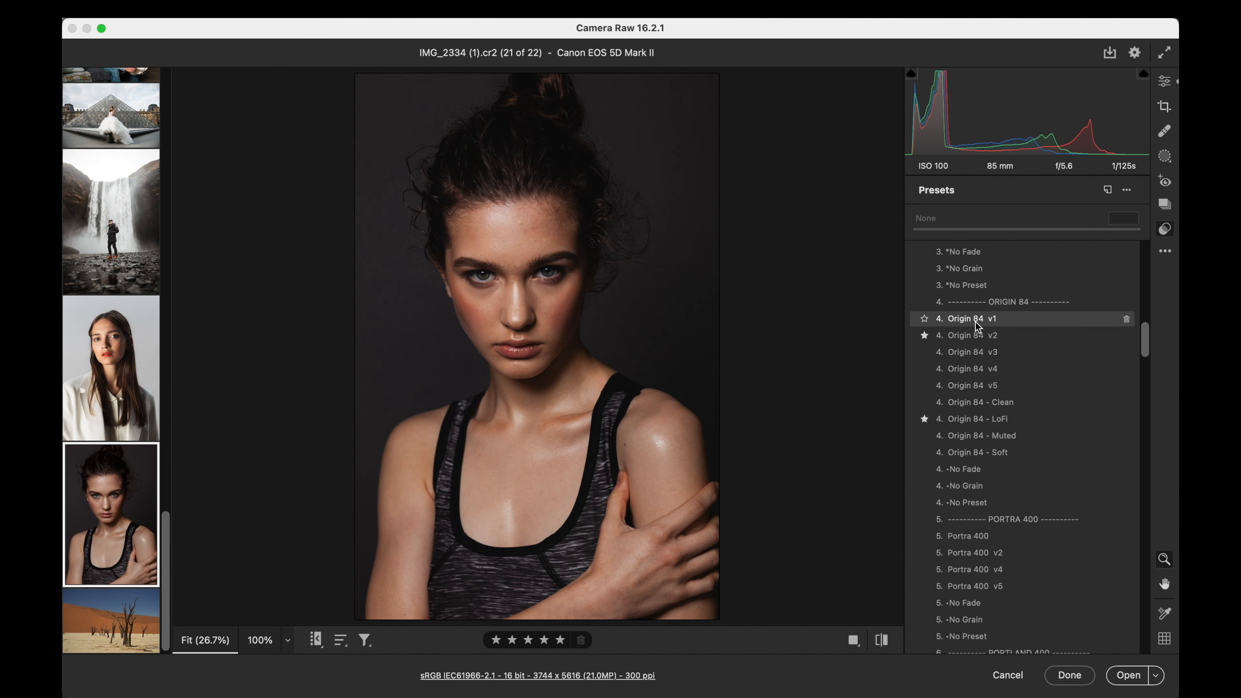
{"action": "left_click", "coordinate": [975, 320]}
{"action": "left_click_drag", "start_coordinate": [1028, 228], "coordinate": [1041, 222]}
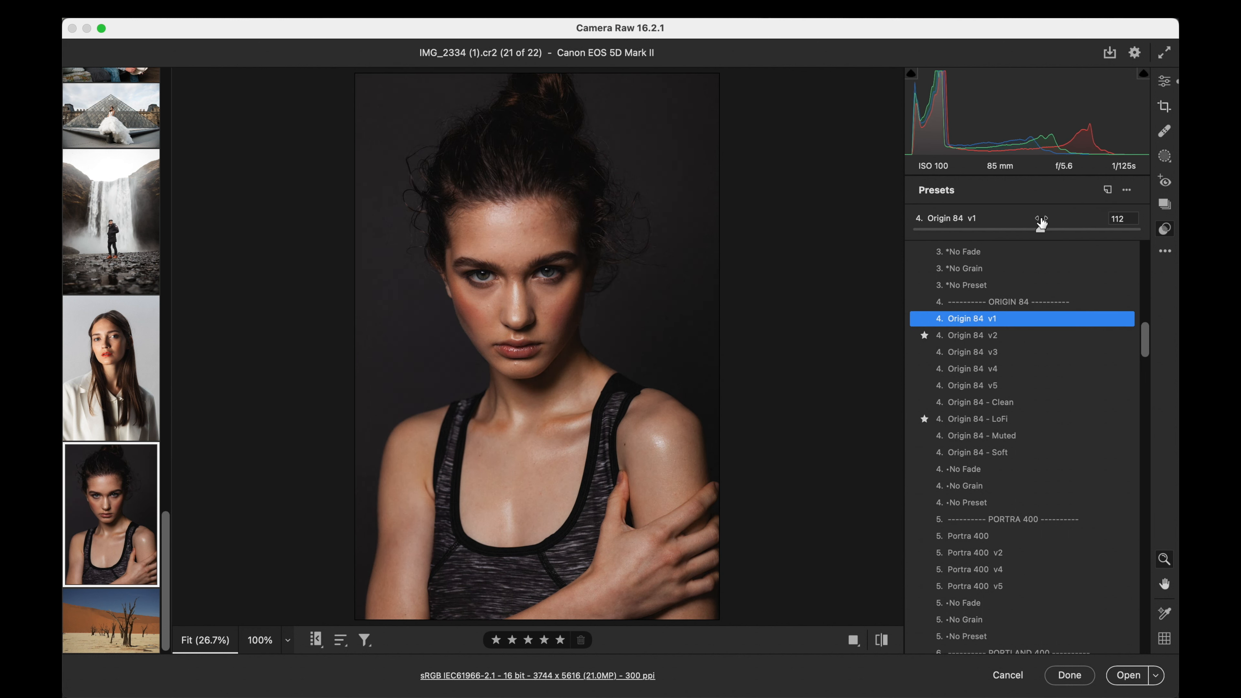
- Refine the dark portrait's light with exposure +0.05, contrast +7, shadows +18, whites +17 and blacks -6
{"action": "left_click", "coordinate": [1164, 82]}
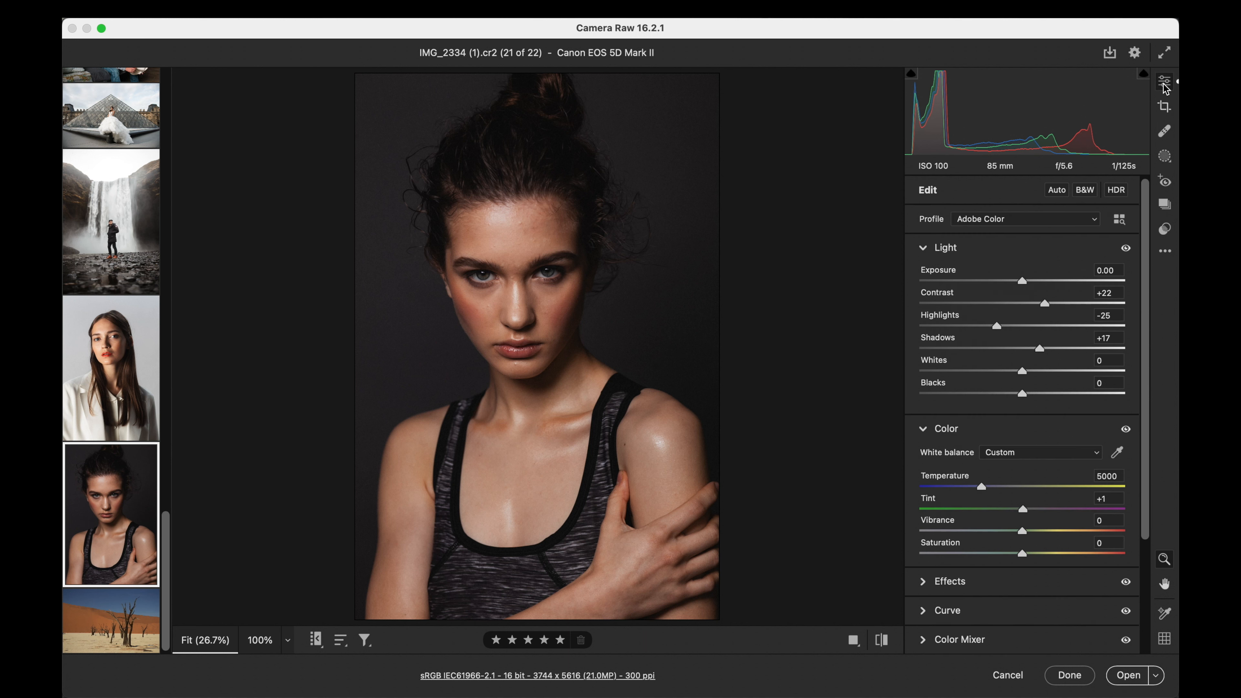
{"action": "mouse_move", "coordinate": [1046, 303]}
{"action": "left_mouse_down"}
{"action": "mouse_move", "coordinate": [1008, 307]}
{"action": "mouse_move", "coordinate": [1023, 282]}
{"action": "mouse_move", "coordinate": [1030, 301]}
{"action": "left_mouse_up"}
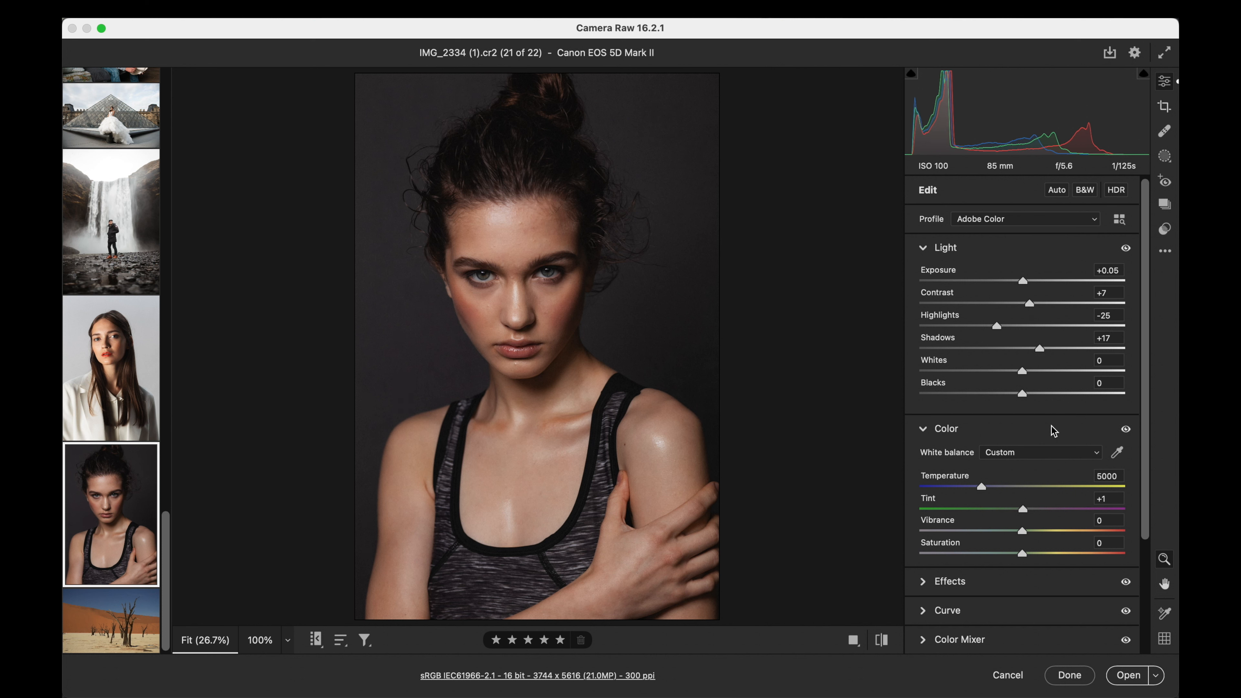
{"action": "left_click_drag", "start_coordinate": [1022, 394], "coordinate": [1016, 393]}
{"action": "left_click_drag", "start_coordinate": [1039, 349], "coordinate": [1039, 371]}
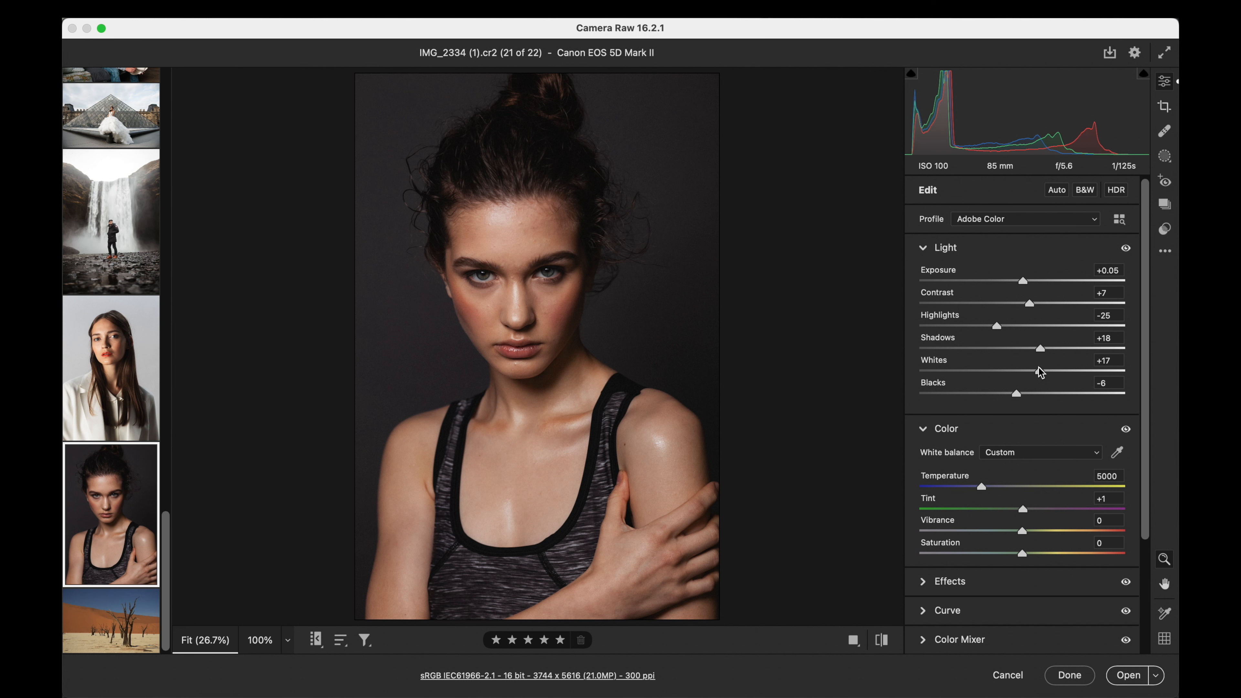
- Open the desert tree photo and set its exposure to +0.10 and contrast to +21
{"action": "left_click", "coordinate": [103, 625]}
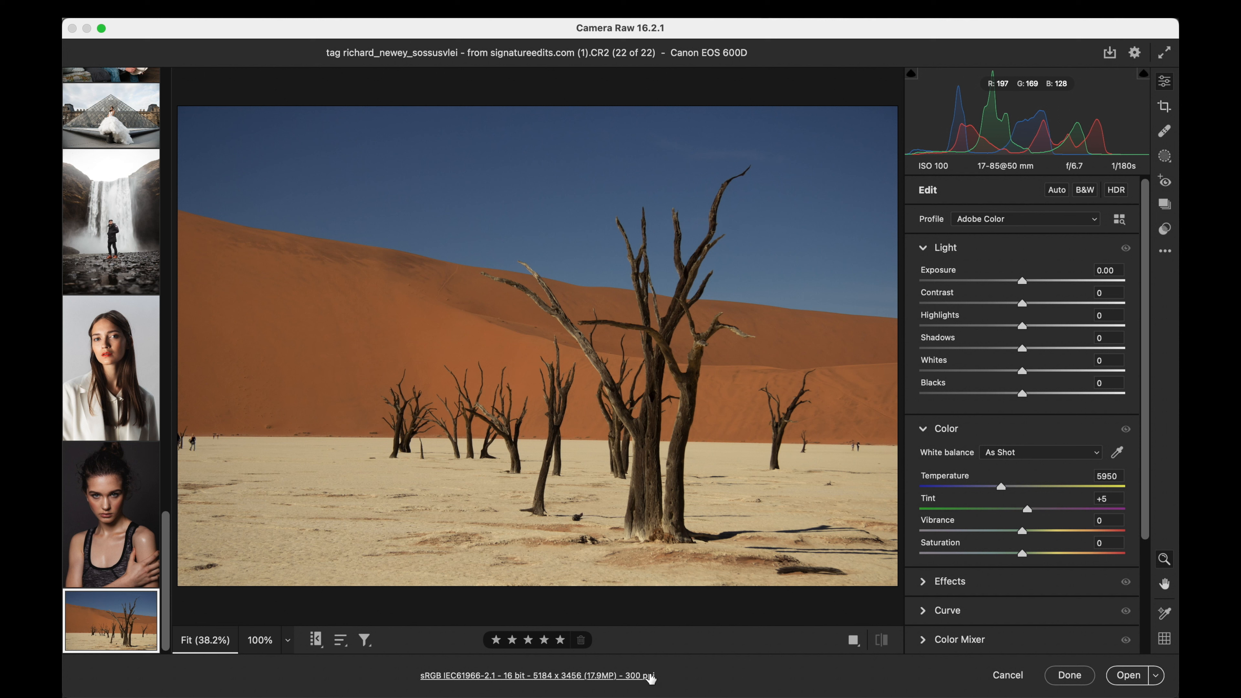
{"action": "left_click_drag", "start_coordinate": [1025, 281], "coordinate": [1044, 304]}
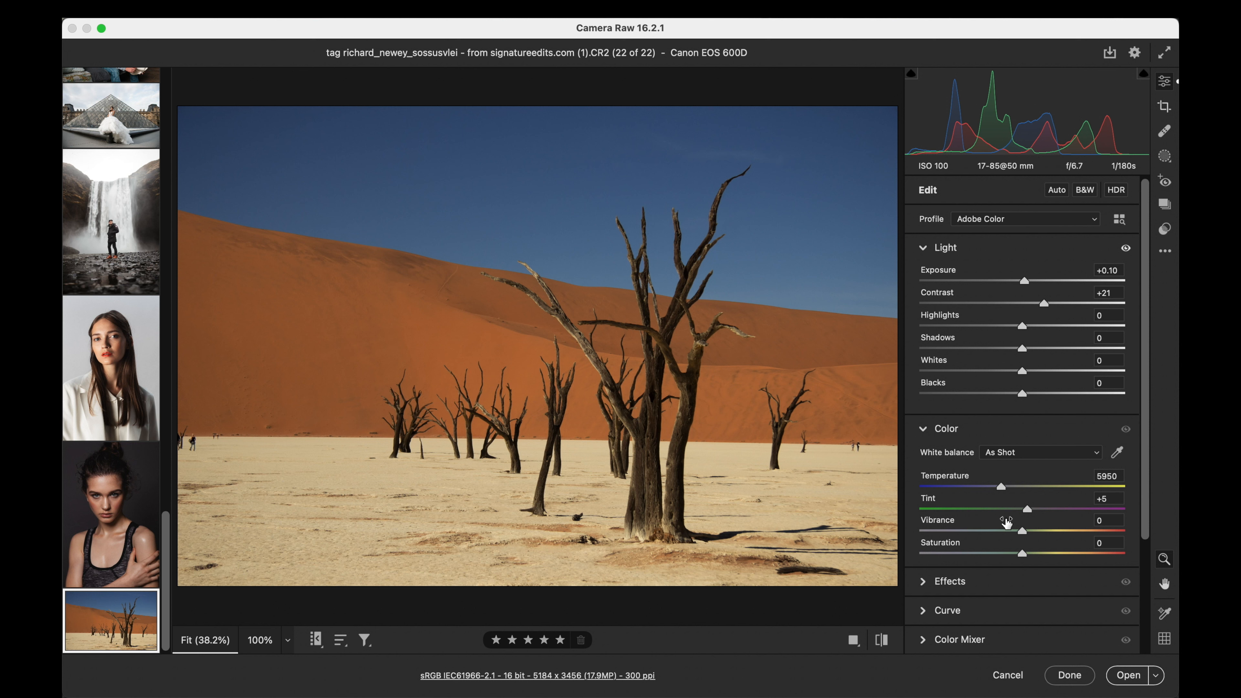
- Try the Classic AF v6 preset on the desert photo at amount 100
{"action": "left_click", "coordinate": [1164, 229]}
{"action": "scroll", "coordinate": [1022, 422], "scroll_direction": "up", "scroll_amount": 2}
{"action": "scroll", "coordinate": [1022, 421], "scroll_direction": "up", "scroll_amount": 15}
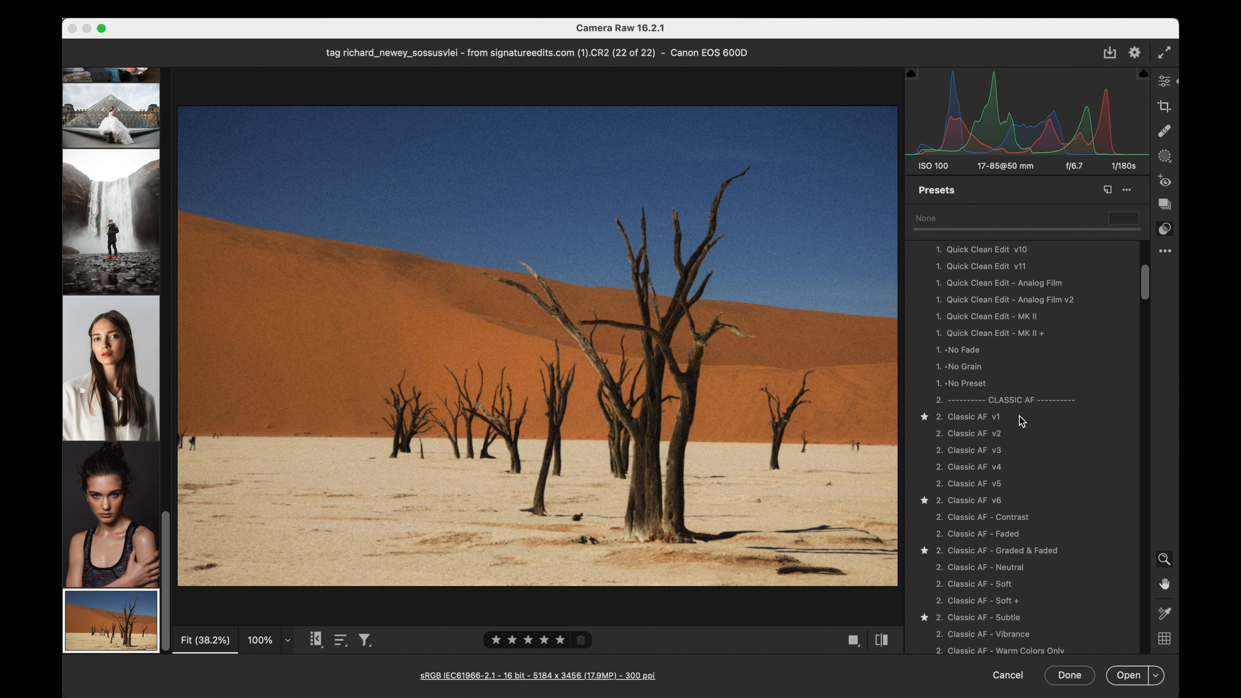
{"action": "scroll", "coordinate": [1022, 421], "scroll_direction": "up", "scroll_amount": 3}
{"action": "scroll", "coordinate": [1022, 422], "scroll_direction": "down", "scroll_amount": 10}
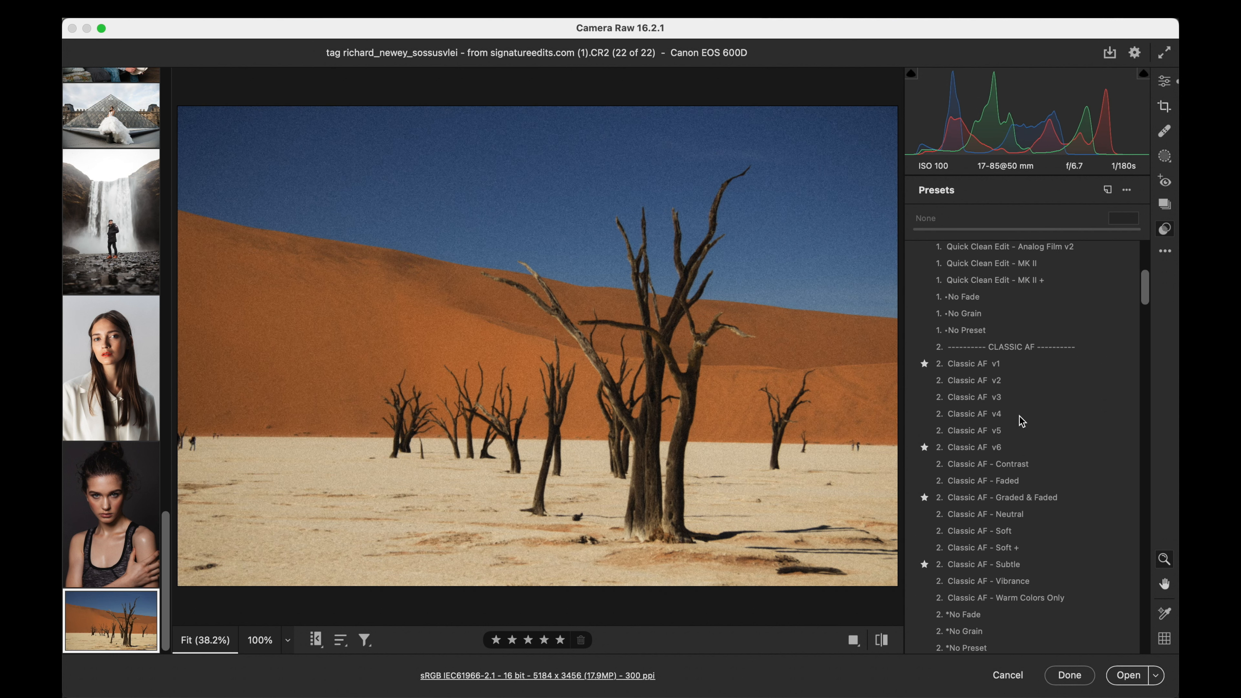
{"action": "scroll", "coordinate": [1022, 421], "scroll_direction": "down", "scroll_amount": 1}
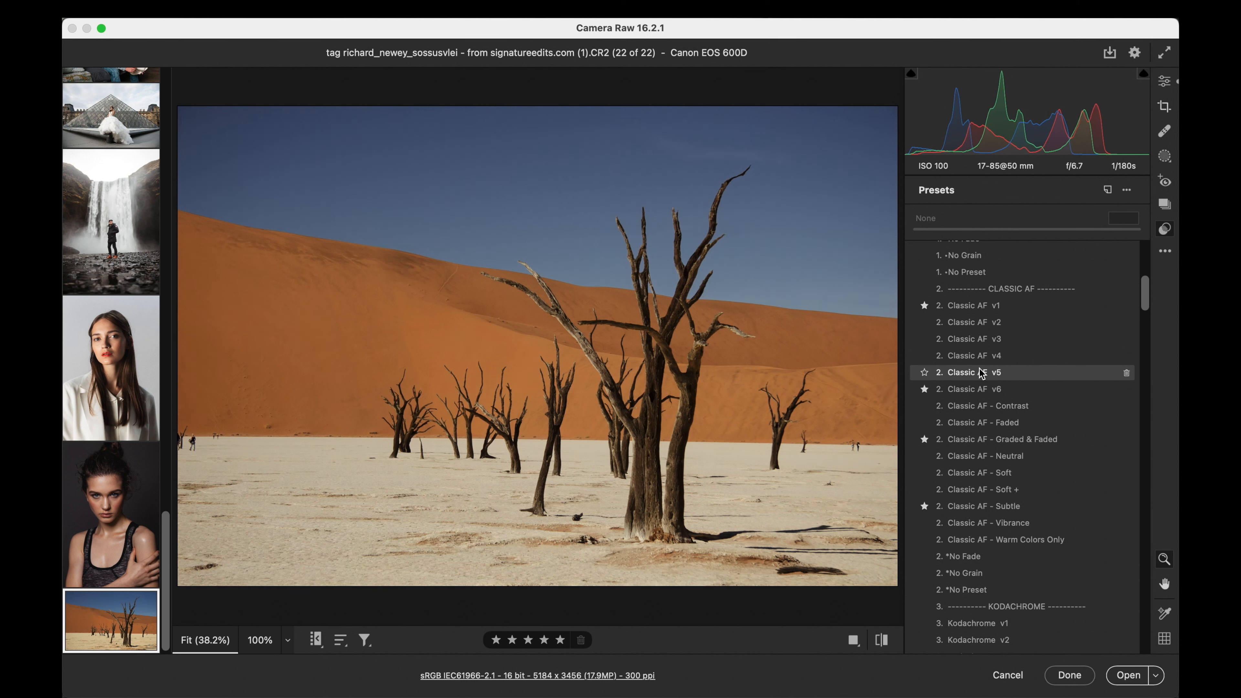
{"action": "left_click", "coordinate": [983, 392]}
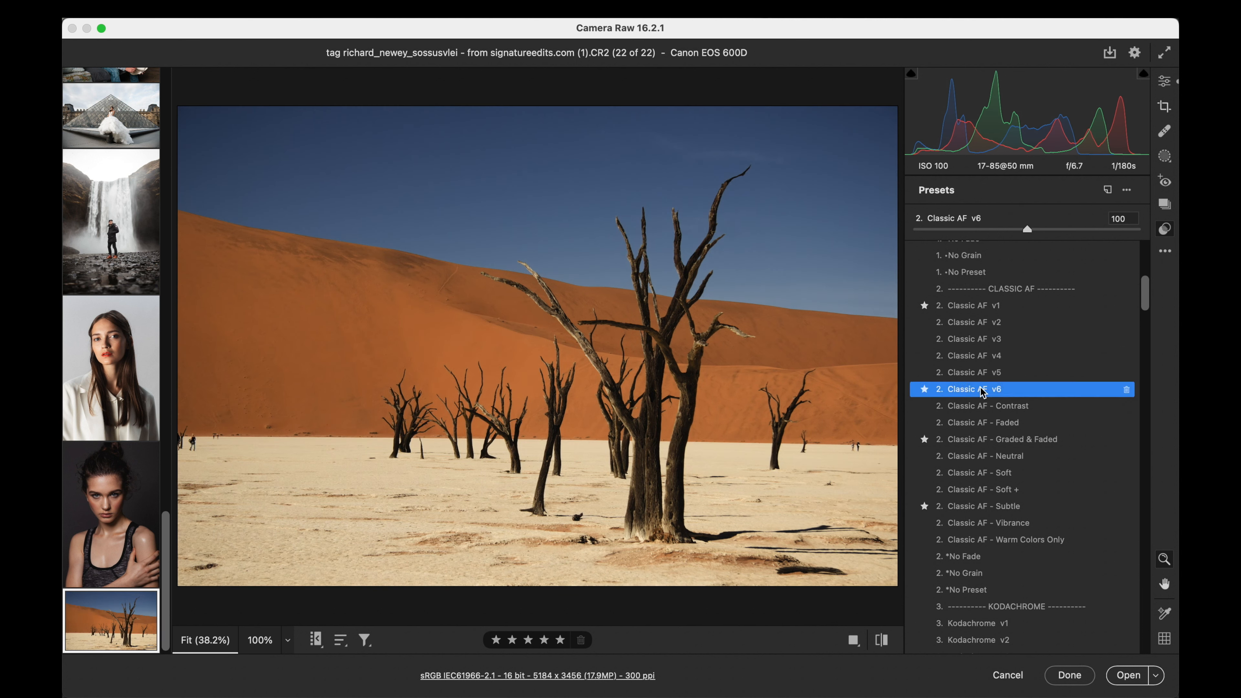
- Apply the Kodachrome v4 preset to the desert photo at amount 100
{"action": "scroll", "coordinate": [983, 421], "scroll_direction": "down", "scroll_amount": 5}
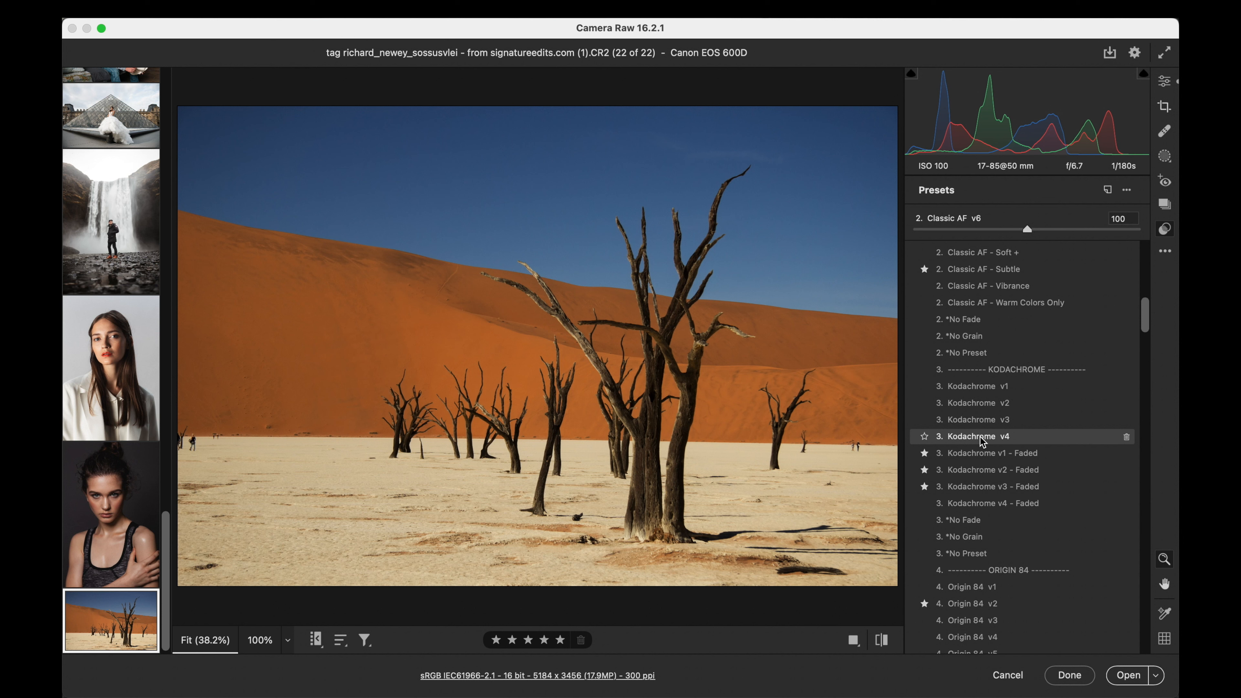
{"action": "left_click", "coordinate": [956, 436]}
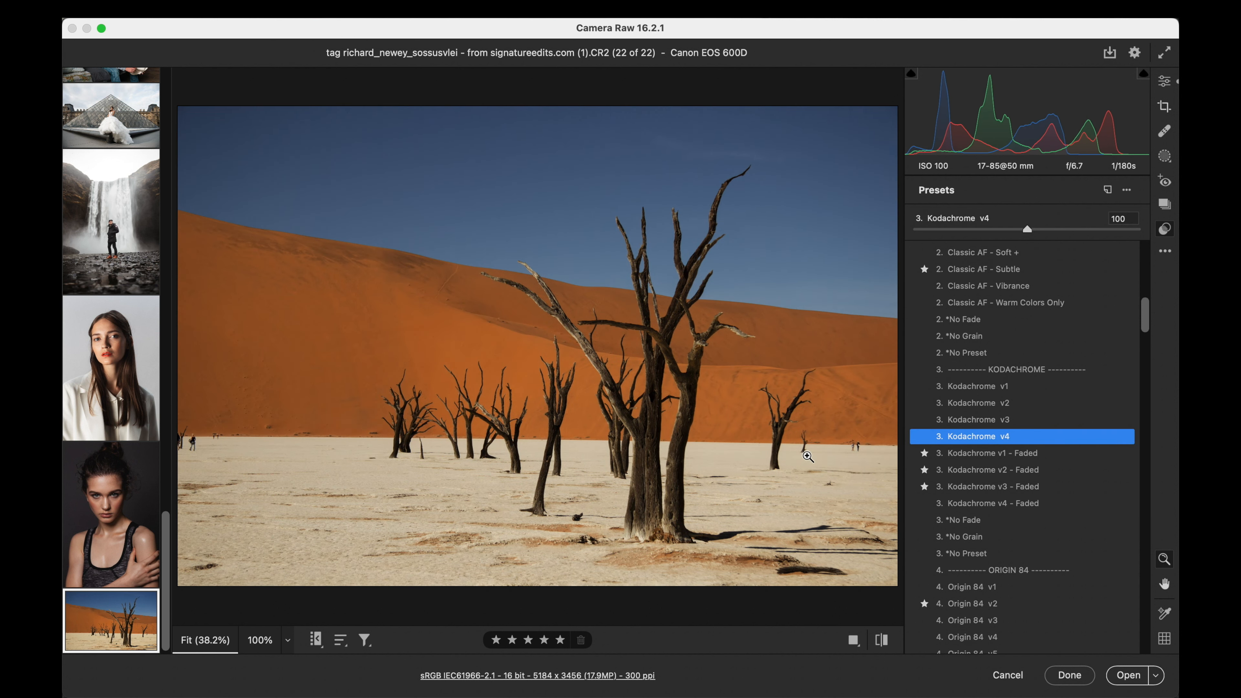
- Preview the Origin 84, Portra 400, Portland 400, DeGray Island and Film Lab presets on the desert photo and browse the Monochrome group
{"action": "scroll", "coordinate": [1005, 364], "scroll_direction": "down", "scroll_amount": 10}
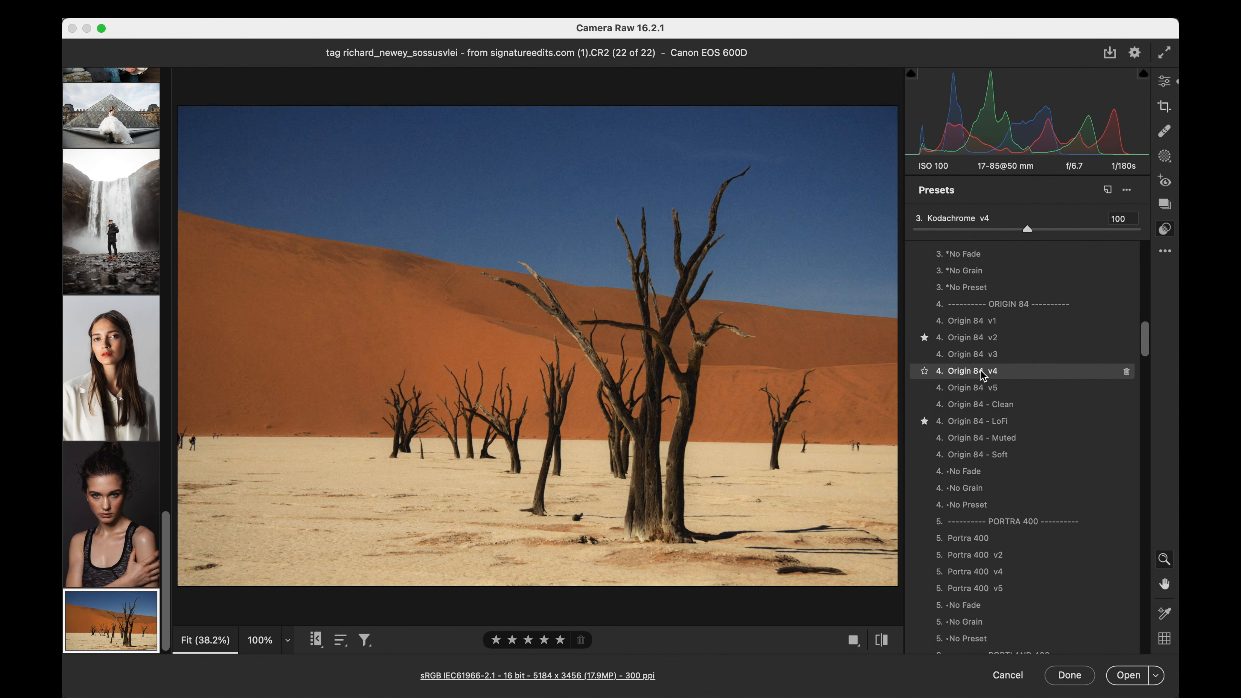
{"action": "scroll", "coordinate": [981, 451], "scroll_direction": "down", "scroll_amount": 6}
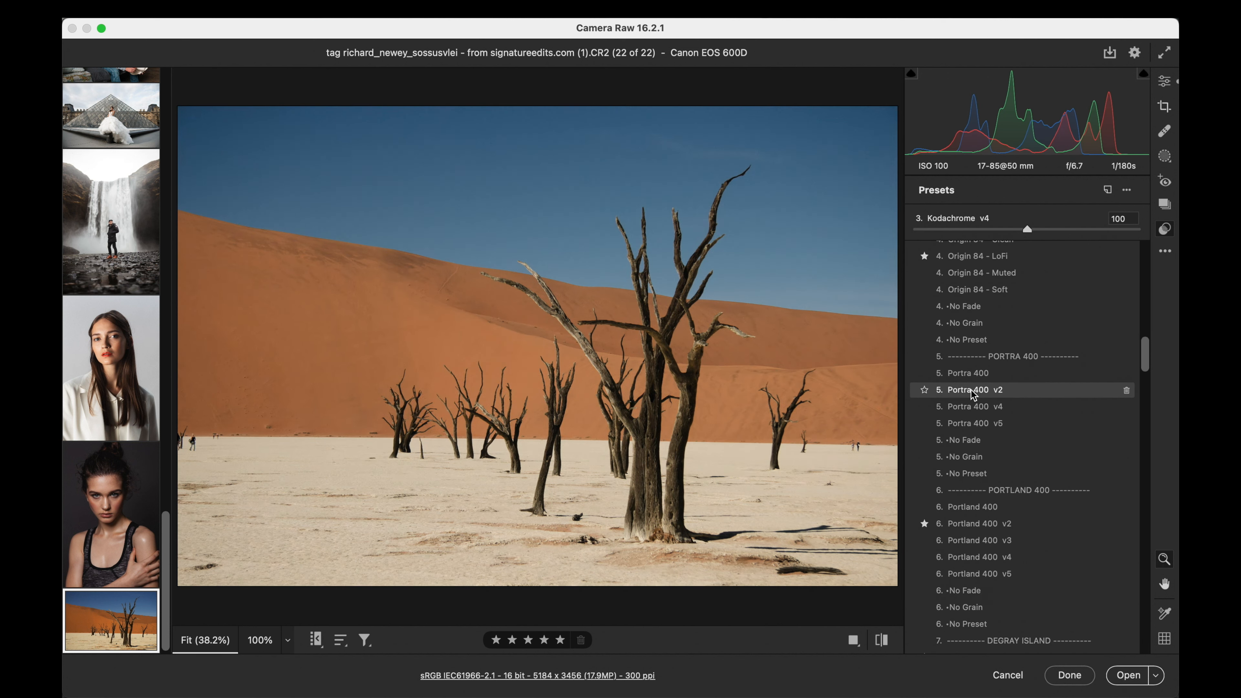
{"action": "scroll", "coordinate": [973, 433], "scroll_direction": "down", "scroll_amount": 6}
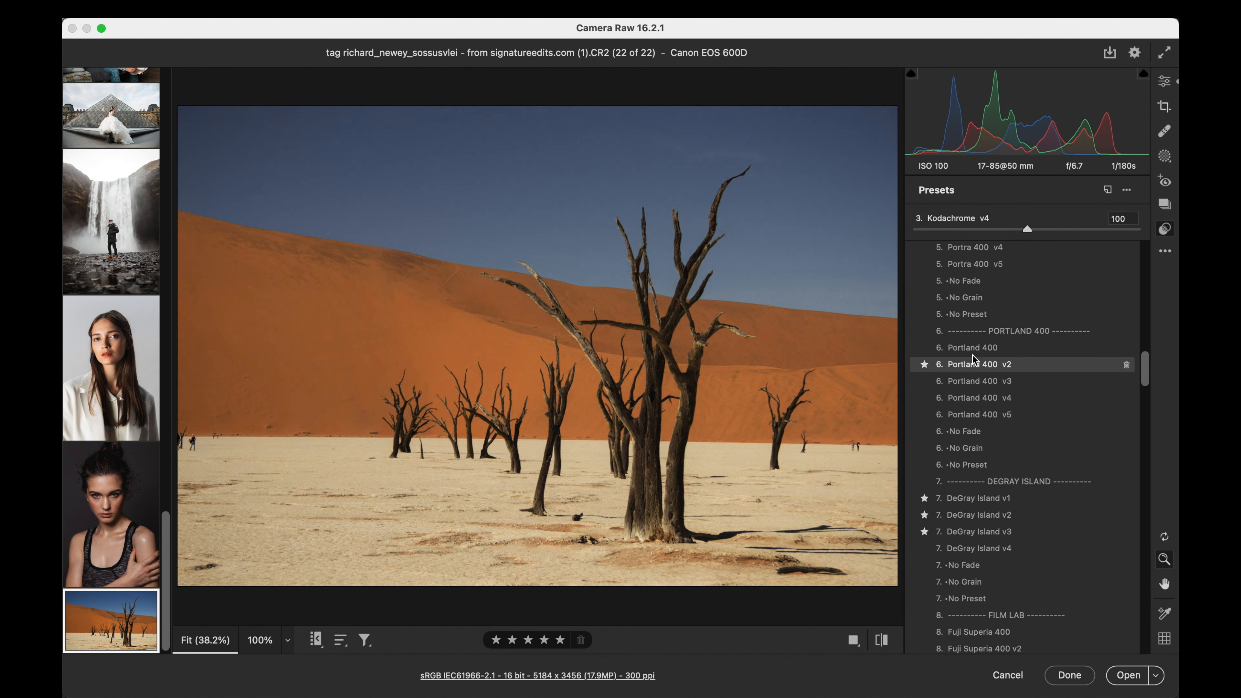
{"action": "scroll", "coordinate": [976, 431], "scroll_direction": "down", "scroll_amount": 4}
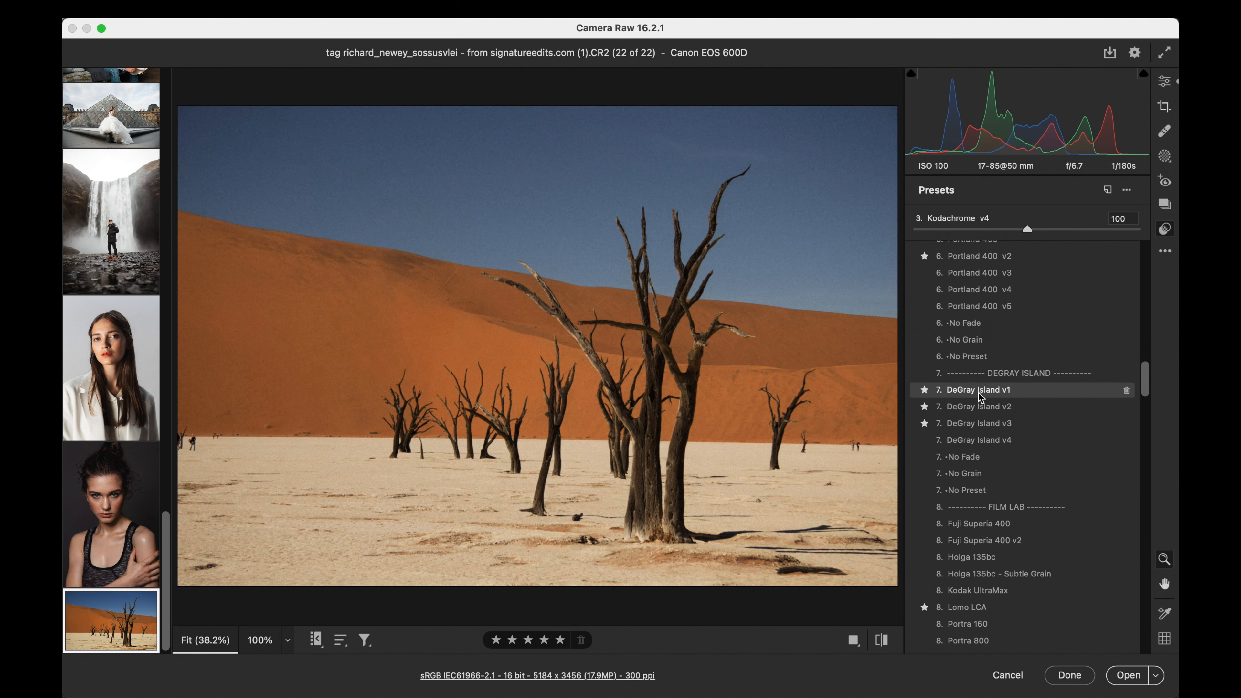
{"action": "scroll", "coordinate": [976, 439], "scroll_direction": "down", "scroll_amount": 6}
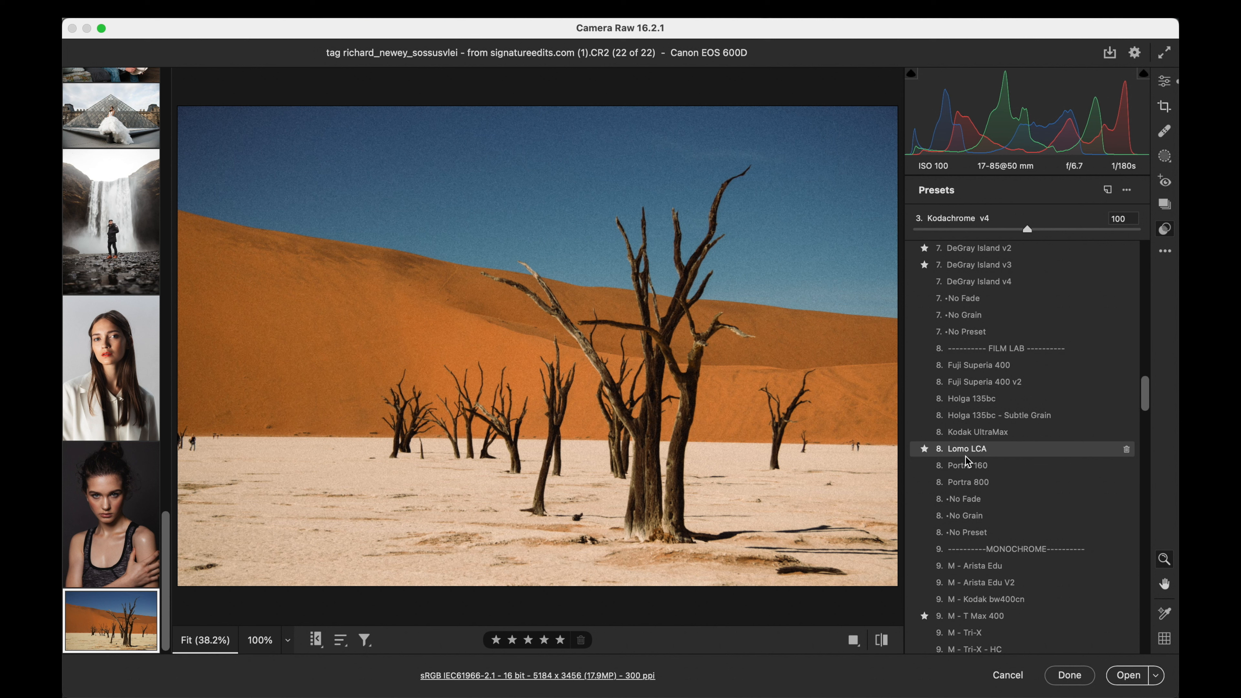
{"action": "scroll", "coordinate": [965, 494], "scroll_direction": "down", "scroll_amount": 8}
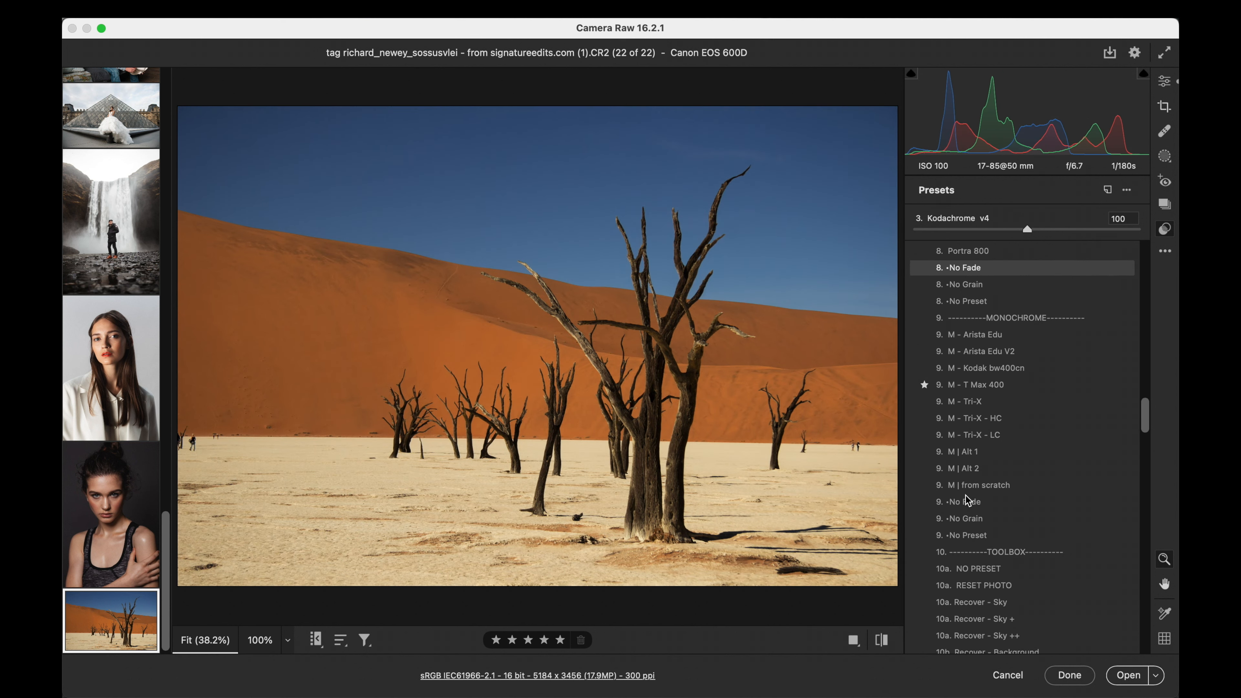
{"action": "scroll", "coordinate": [965, 495], "scroll_direction": "up", "scroll_amount": 20}
{"action": "scroll", "coordinate": [965, 494], "scroll_direction": "up", "scroll_amount": 3}
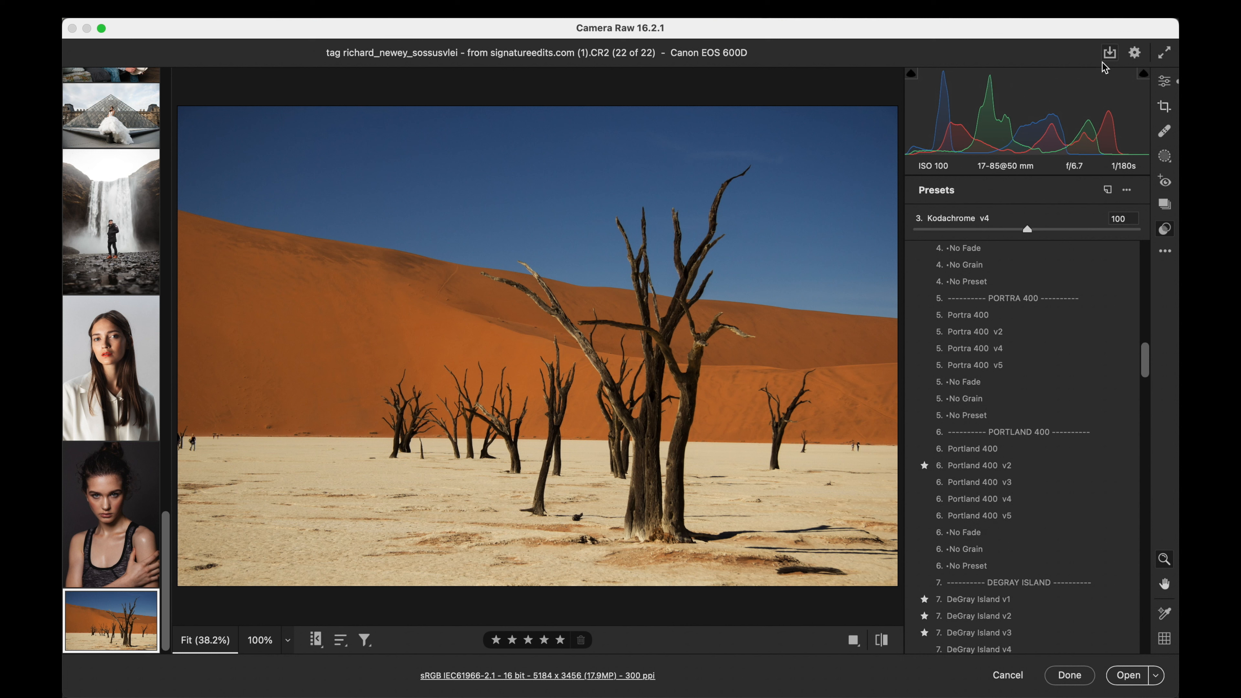
- Set the desert photo's exposure to +0.20 and contrast to +38, raise the shadows slightly, and return to the presets
{"action": "left_click", "coordinate": [1166, 82]}
{"action": "left_click_drag", "start_coordinate": [1024, 283], "coordinate": [1028, 285]}
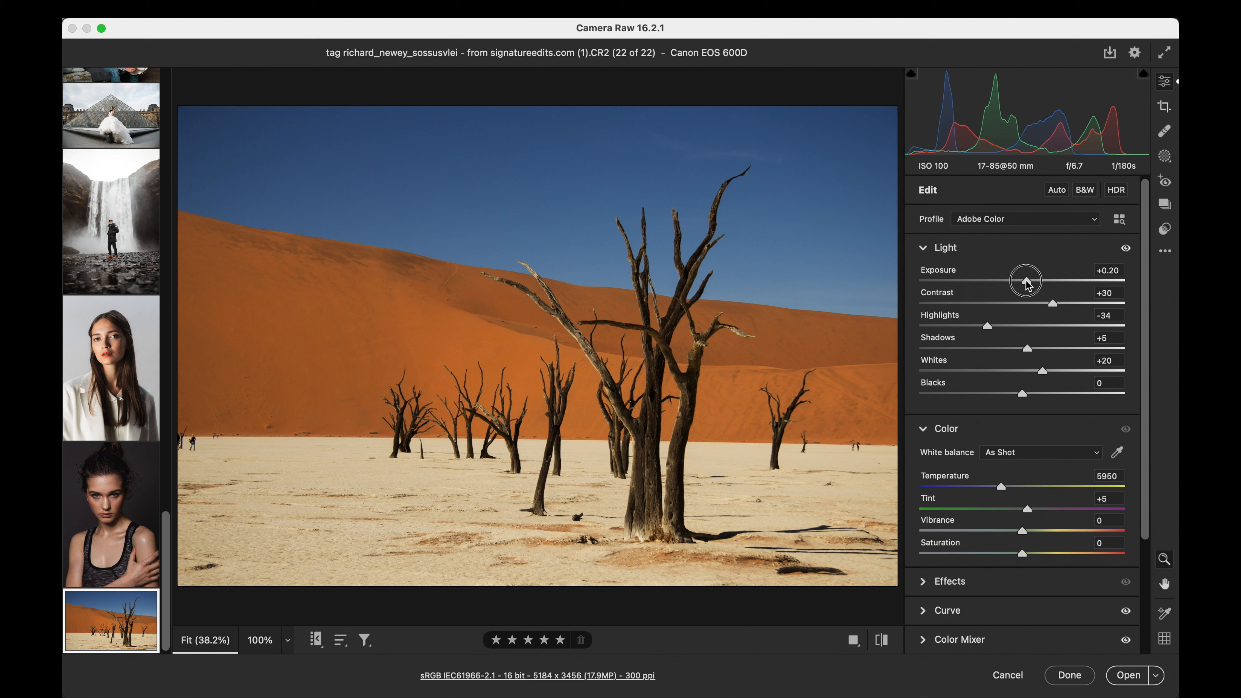
{"action": "left_click_drag", "start_coordinate": [1052, 304], "coordinate": [1060, 304]}
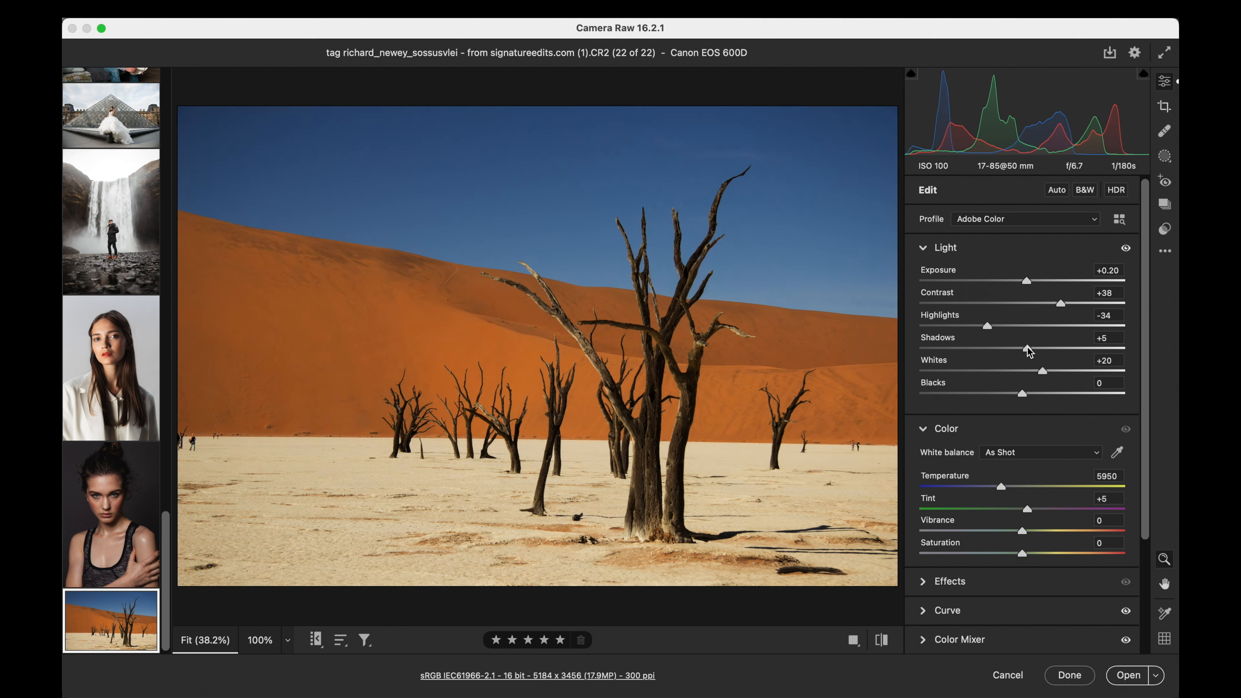
{"action": "left_click_drag", "start_coordinate": [1027, 347], "coordinate": [1036, 348]}
{"action": "left_click", "coordinate": [1166, 229]}
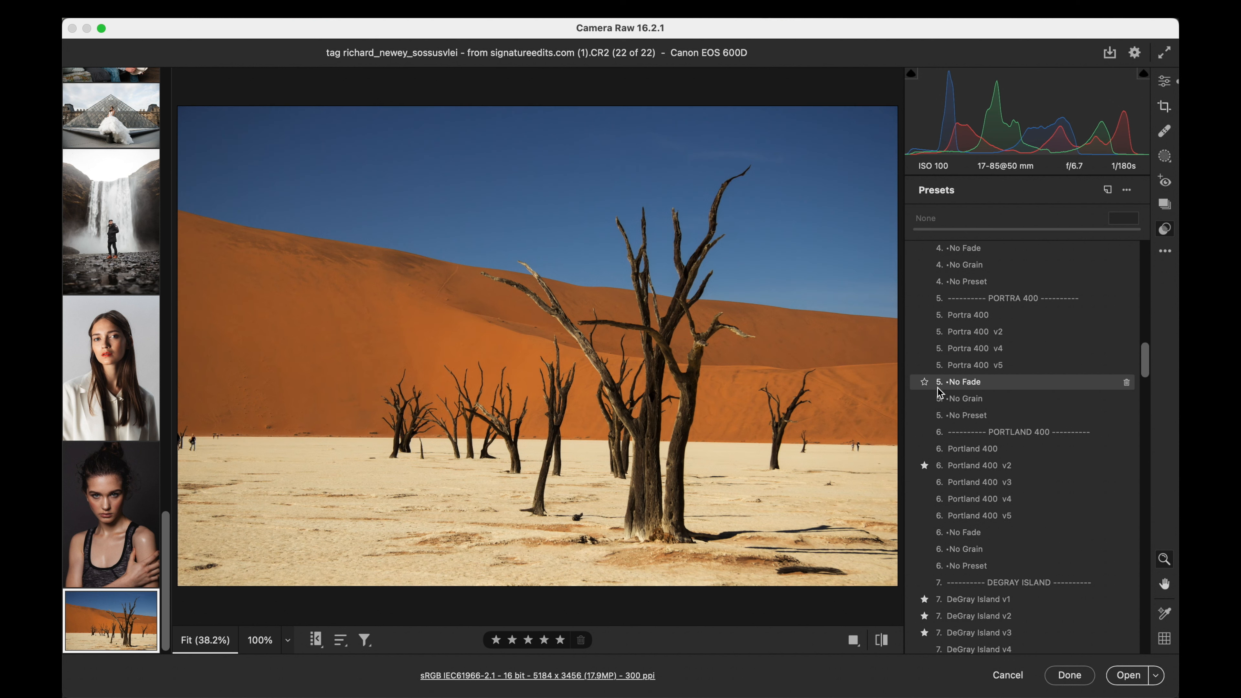
- Look through the Quick Clean Edit, Classic AF and Kodachrome presets on the desert photo and check the other photos
{"action": "scroll", "coordinate": [938, 387], "scroll_direction": "up", "scroll_amount": 20}
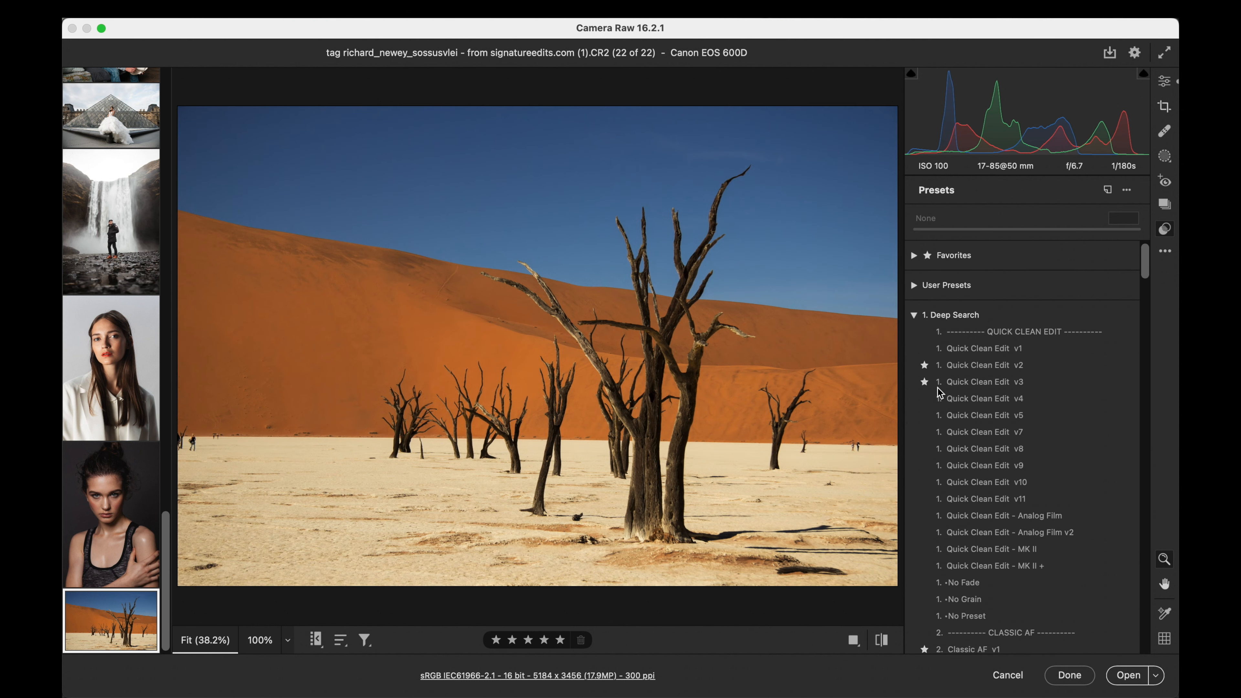
{"action": "scroll", "coordinate": [938, 387], "scroll_direction": "down", "scroll_amount": 10}
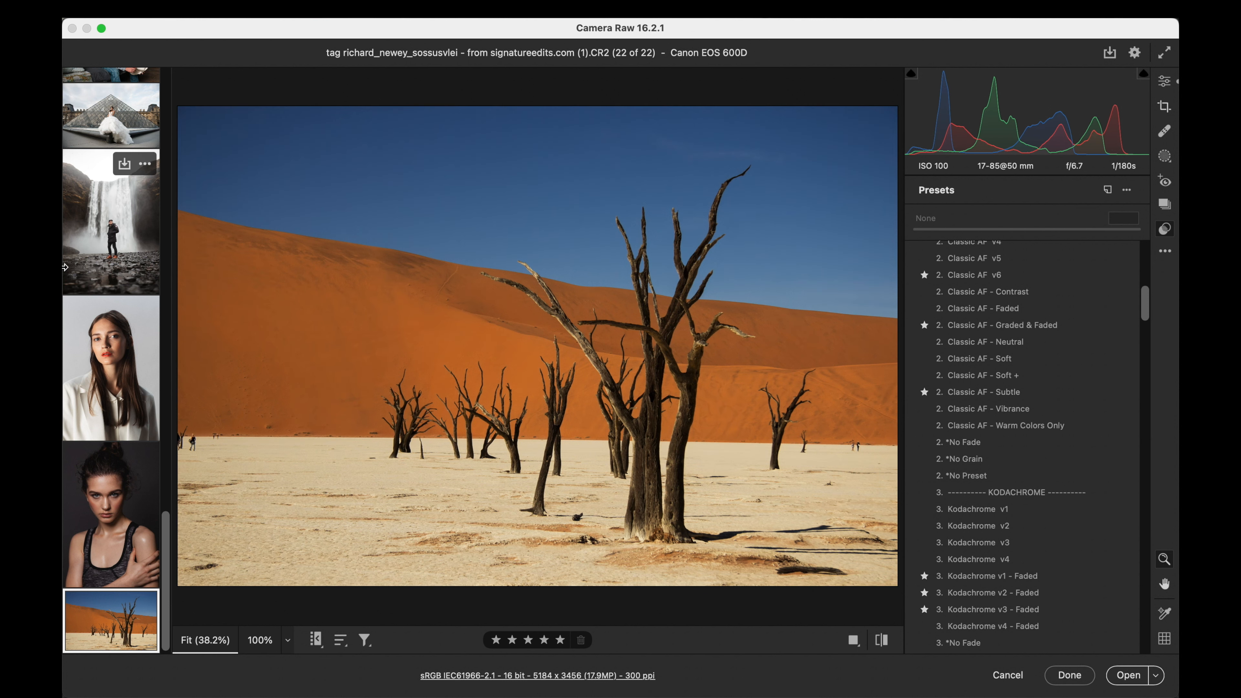
{"action": "scroll", "coordinate": [140, 309], "scroll_direction": "up", "scroll_amount": 15}
{"action": "scroll", "coordinate": [139, 309], "scroll_direction": "up", "scroll_amount": 15}
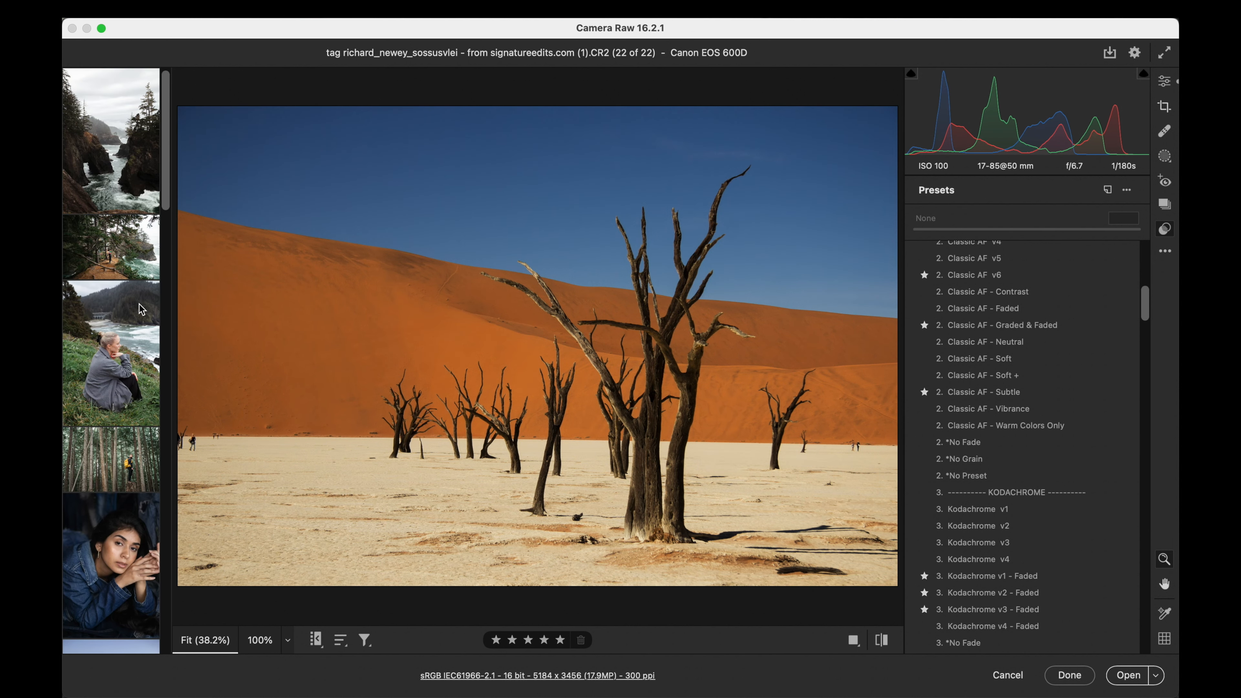
{"action": "scroll", "coordinate": [1045, 394], "scroll_direction": "up", "scroll_amount": 10}
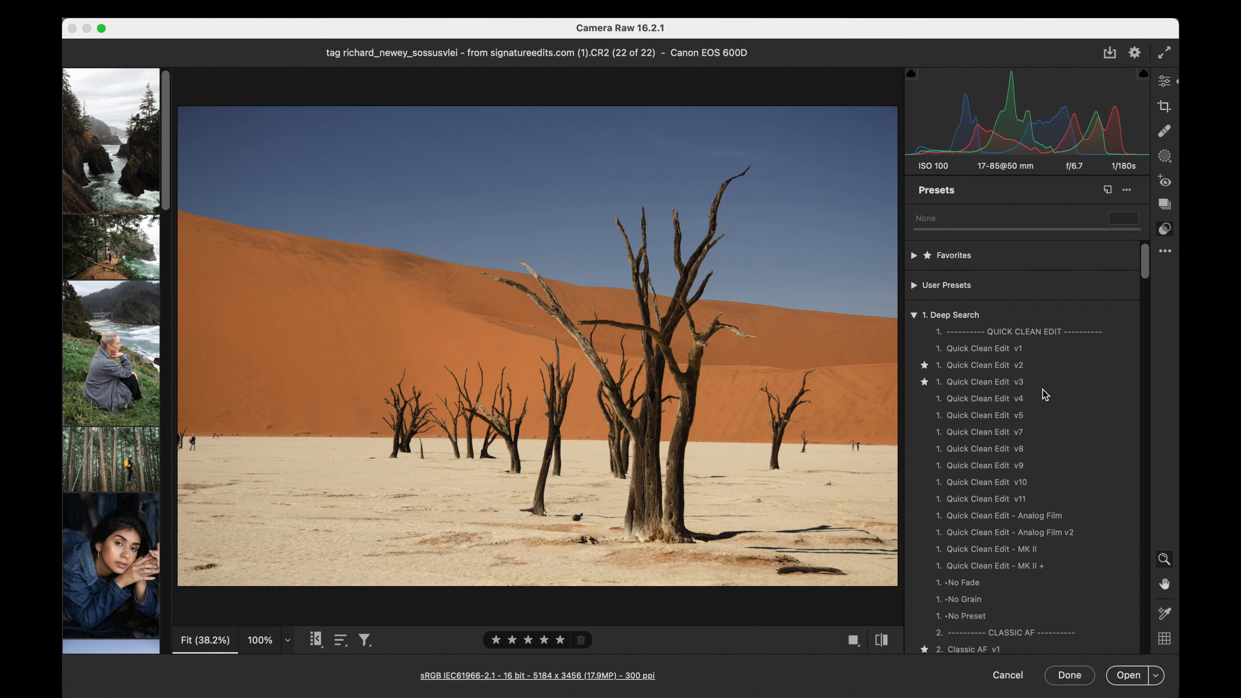
{"action": "scroll", "coordinate": [1045, 394], "scroll_direction": "down", "scroll_amount": 3}
{"action": "scroll", "coordinate": [1045, 394], "scroll_direction": "down", "scroll_amount": 1}
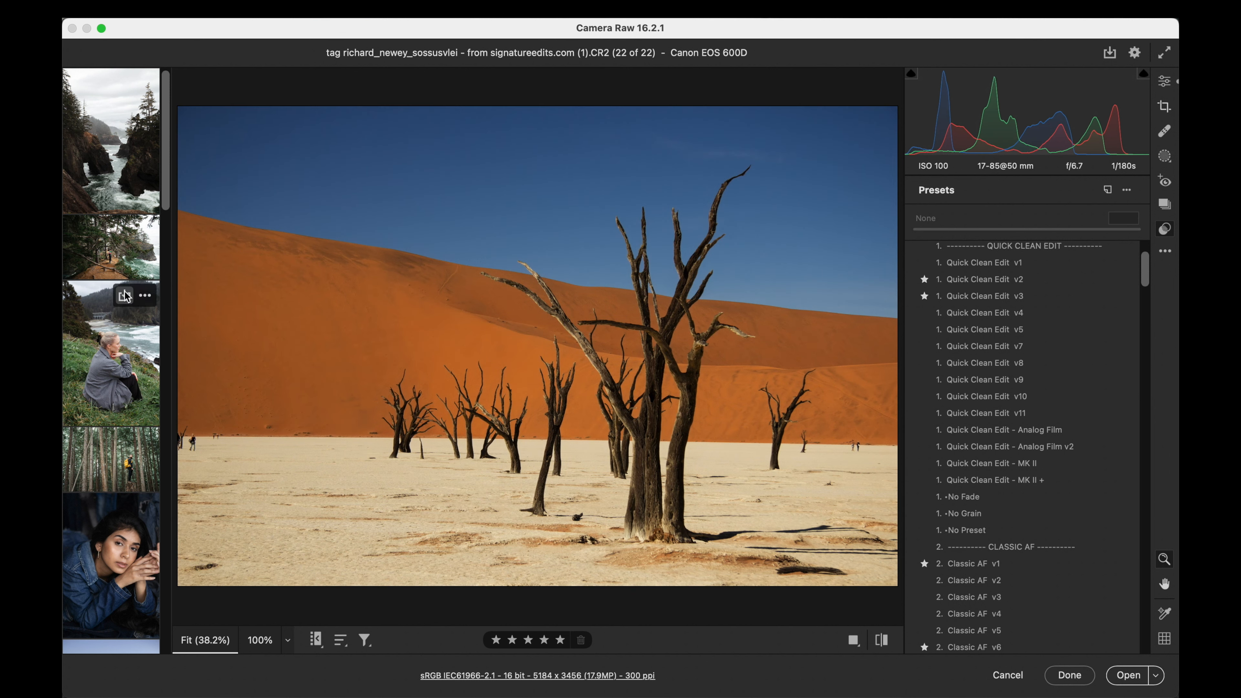
- Open the portrait of the woman in the red sweater and preview the Quick Clean Edit presets on it
{"action": "scroll", "coordinate": [126, 296], "scroll_direction": "down", "scroll_amount": 10}
{"action": "scroll", "coordinate": [126, 296], "scroll_direction": "down", "scroll_amount": 8}
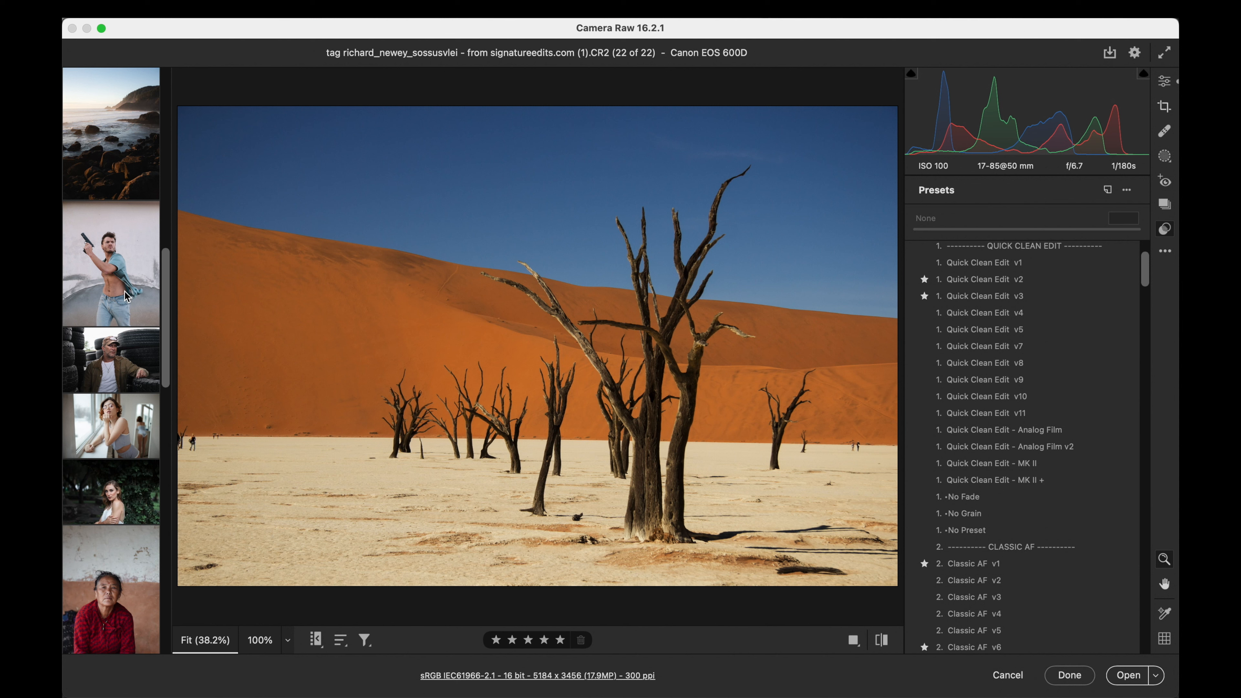
{"action": "scroll", "coordinate": [126, 296], "scroll_direction": "down", "scroll_amount": 6}
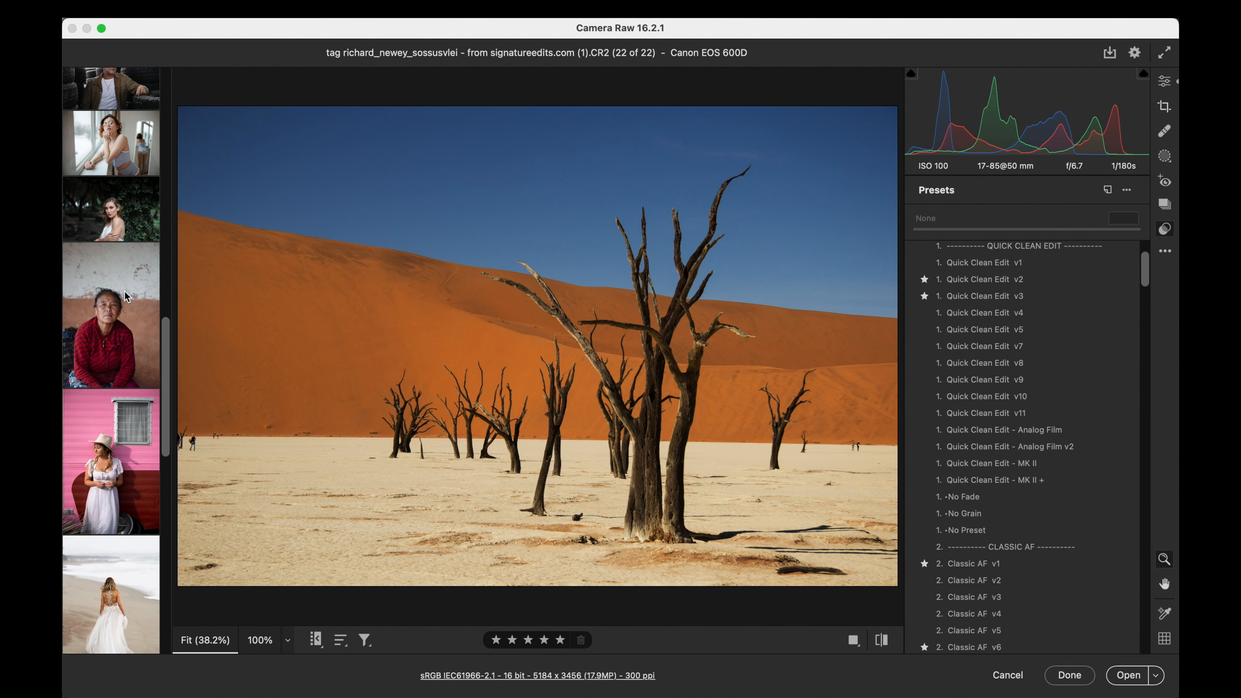
{"action": "left_click", "coordinate": [126, 296]}
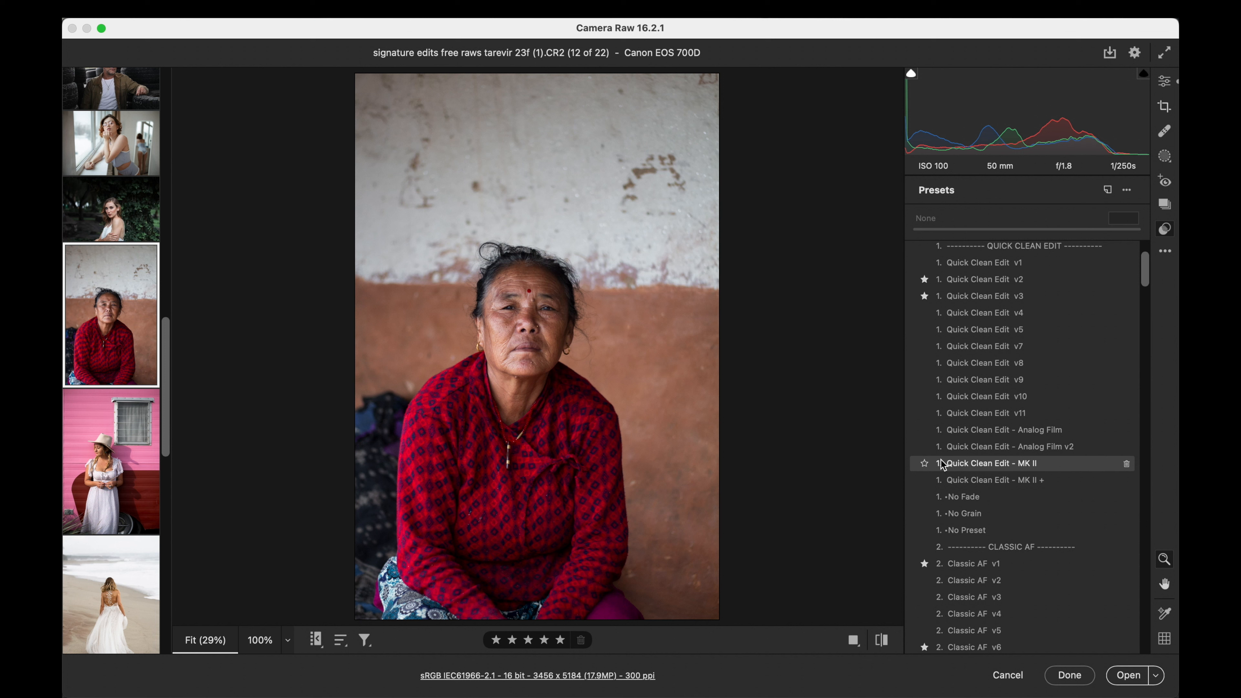
{"action": "scroll", "coordinate": [107, 459], "scroll_direction": "down", "scroll_amount": 5}
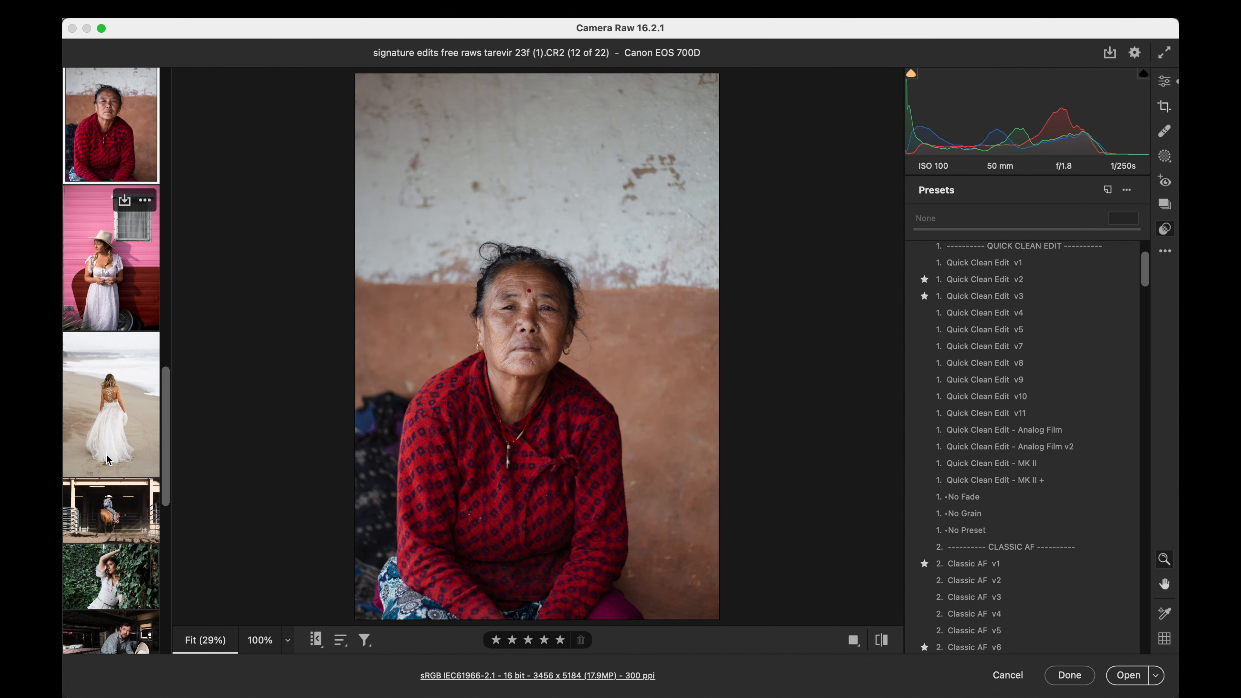
- Open the beach bride photo, apply the Quick Clean Edit v8 preset at amount 100 and set the vibrance to +51
{"action": "left_click", "coordinate": [109, 459]}
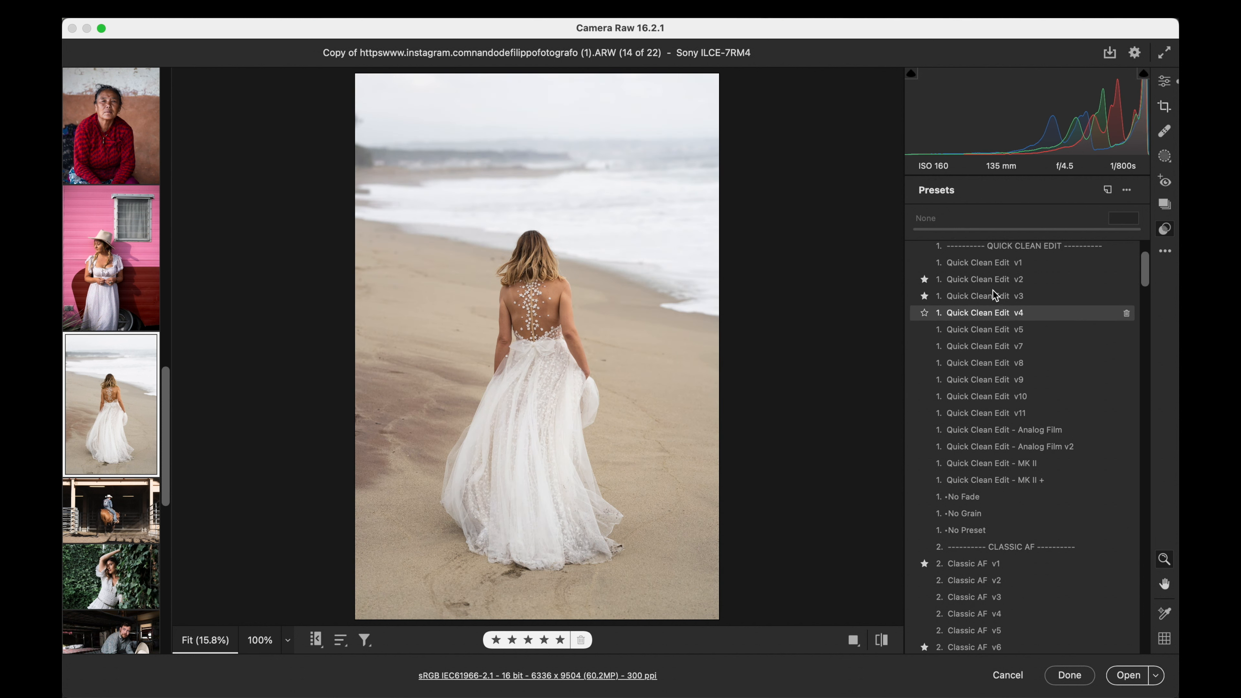
{"action": "left_click", "coordinate": [975, 365]}
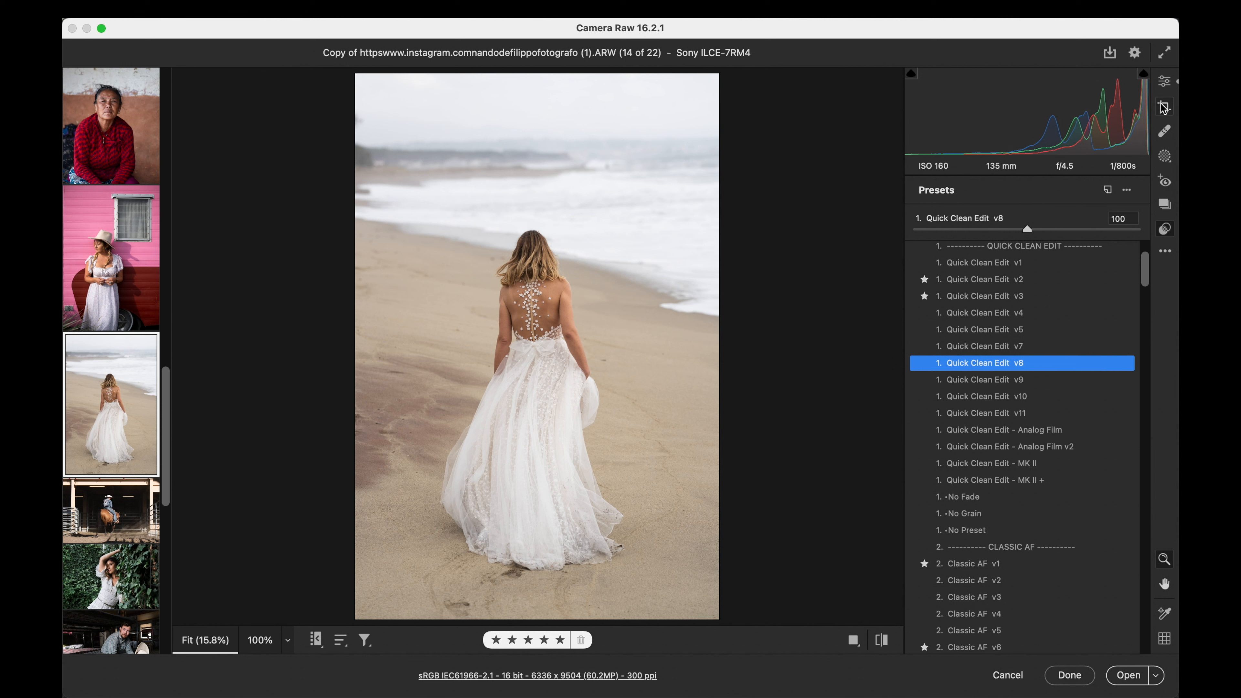
{"action": "left_click", "coordinate": [1163, 82]}
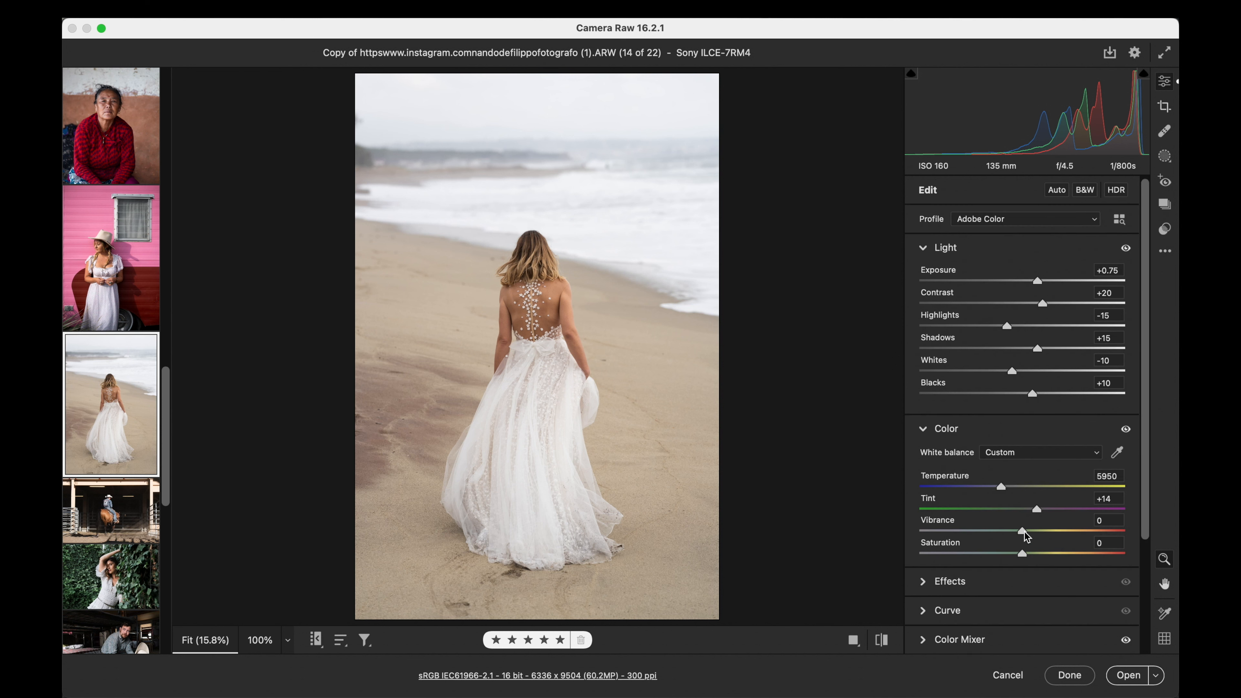
{"action": "left_click_drag", "start_coordinate": [1023, 533], "coordinate": [1077, 532]}
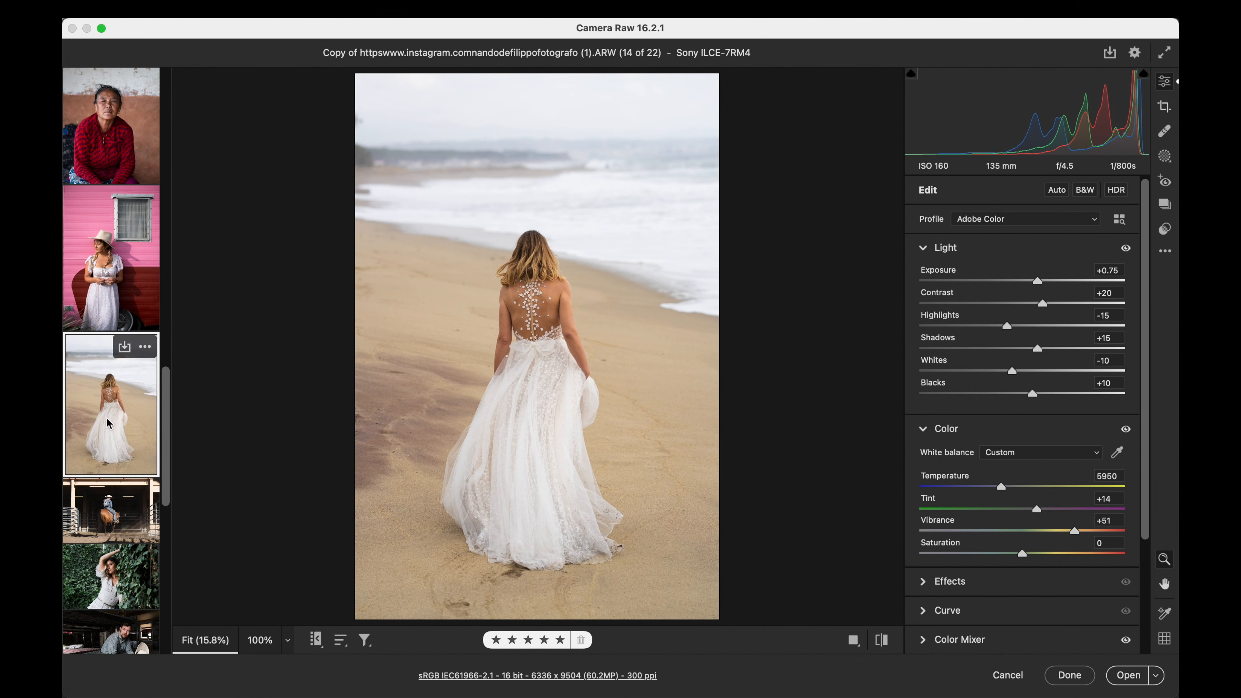
- Browse the presets from Quick Clean Edit through Film Lab for the beach bride photo, previewing Quick Clean Edit v7
{"action": "scroll", "coordinate": [99, 407], "scroll_direction": "down", "scroll_amount": 10}
{"action": "scroll", "coordinate": [100, 407], "scroll_direction": "down", "scroll_amount": 3}
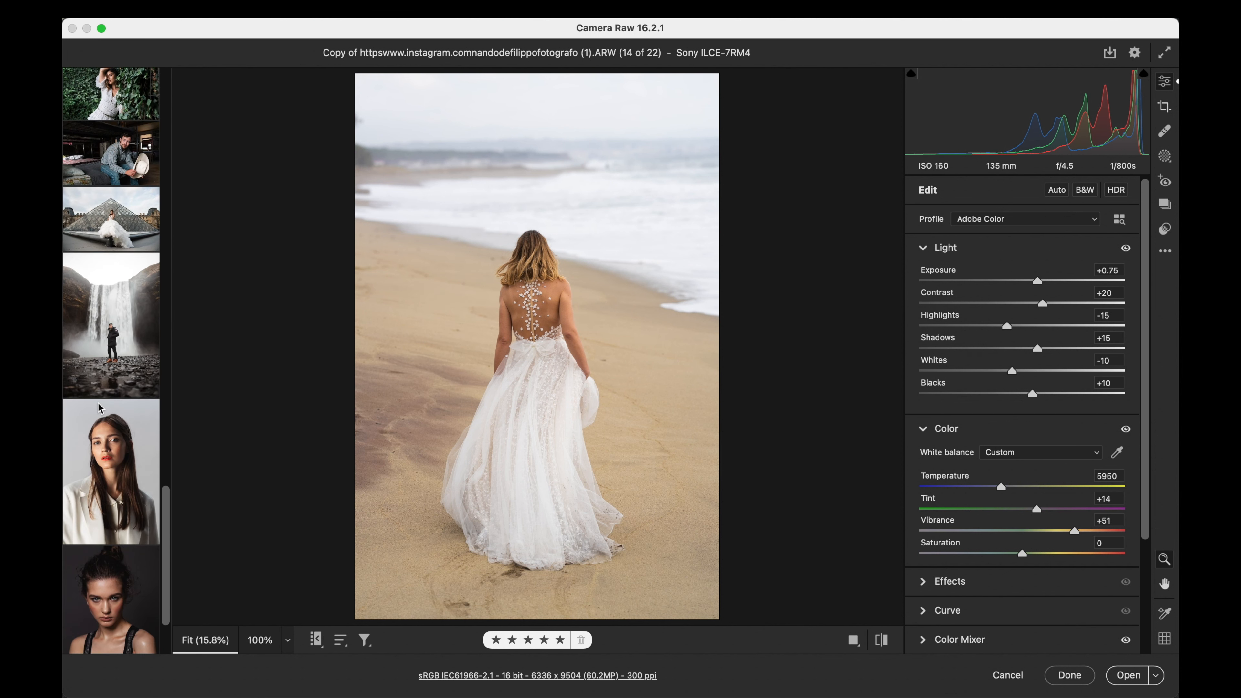
{"action": "left_click", "coordinate": [1165, 227]}
{"action": "left_click", "coordinate": [1026, 349]}
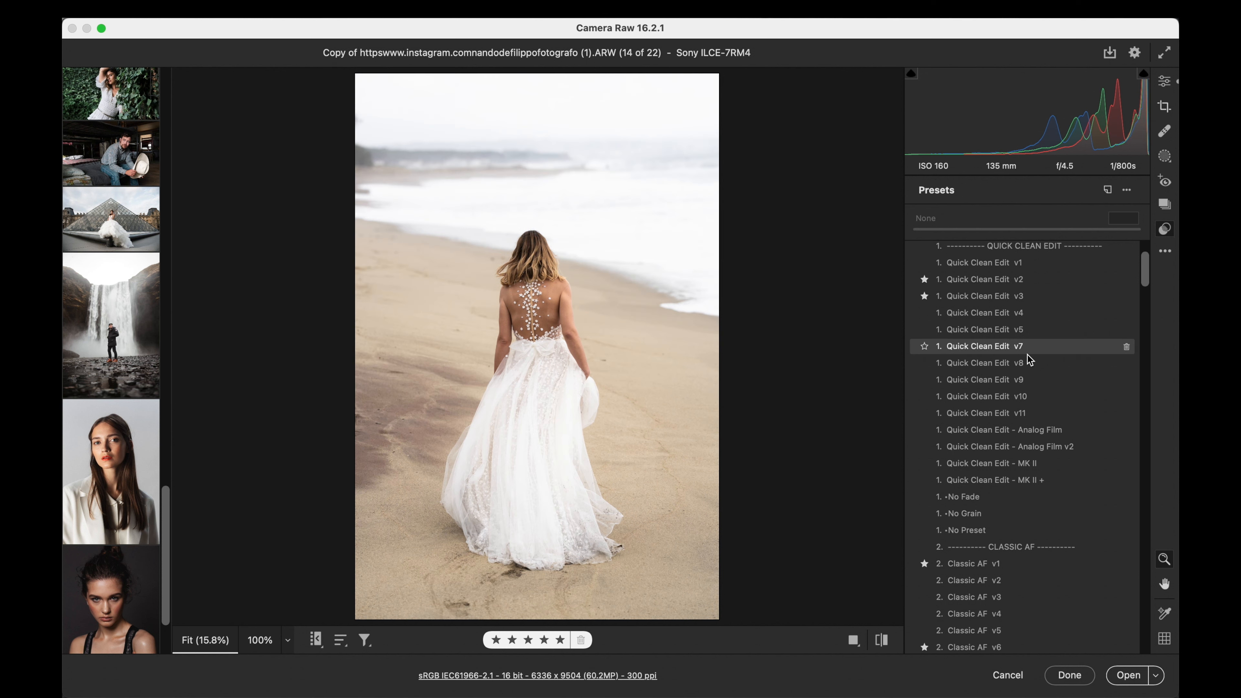
{"action": "scroll", "coordinate": [1029, 360], "scroll_direction": "down", "scroll_amount": 2}
{"action": "scroll", "coordinate": [1030, 360], "scroll_direction": "down", "scroll_amount": 20}
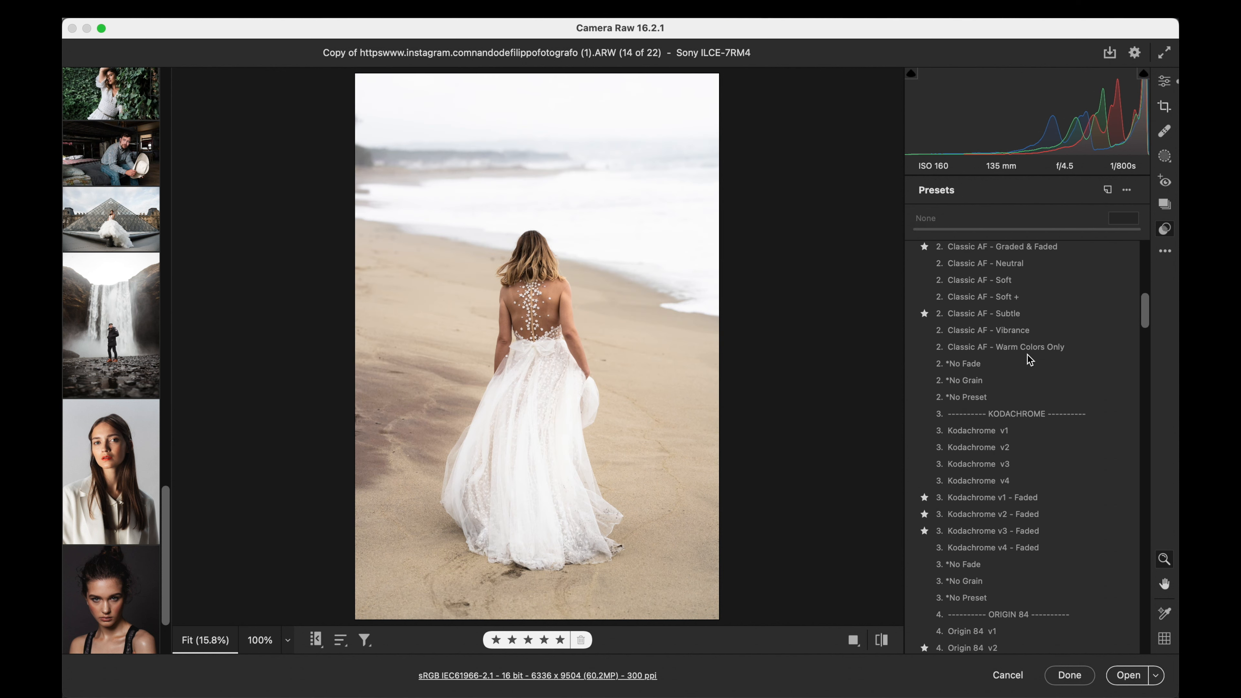
{"action": "scroll", "coordinate": [1030, 360], "scroll_direction": "down", "scroll_amount": 20}
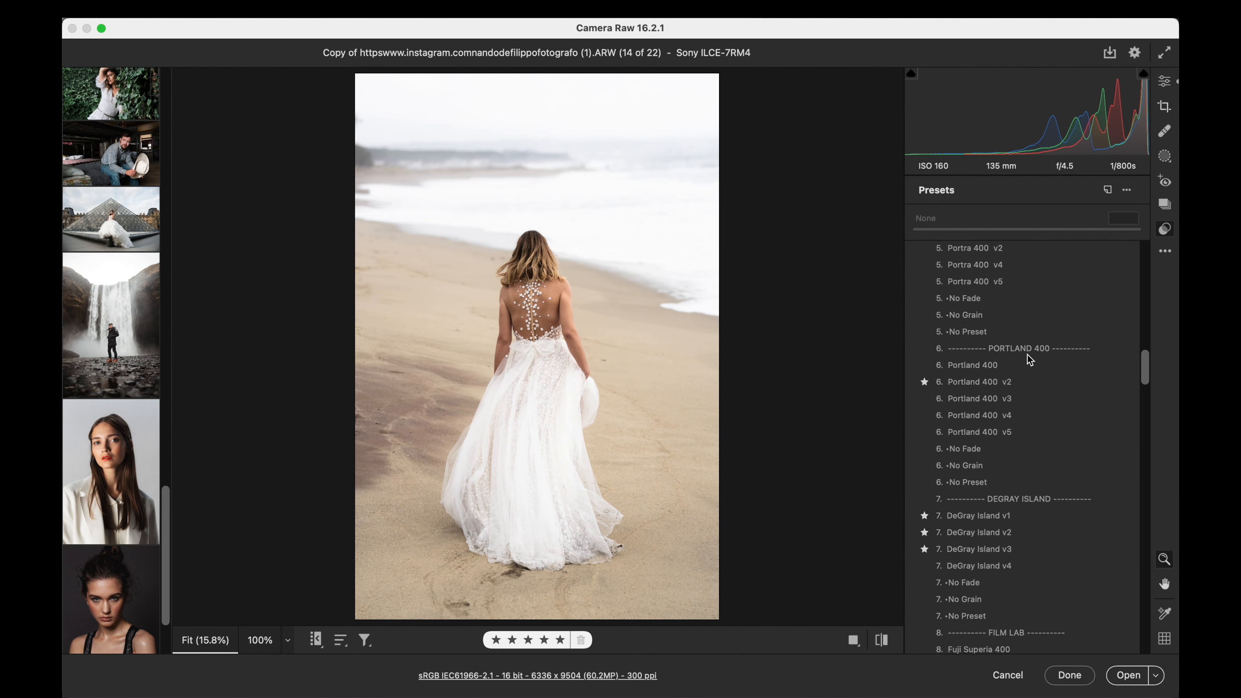
{"action": "scroll", "coordinate": [1030, 360], "scroll_direction": "down", "scroll_amount": 5}
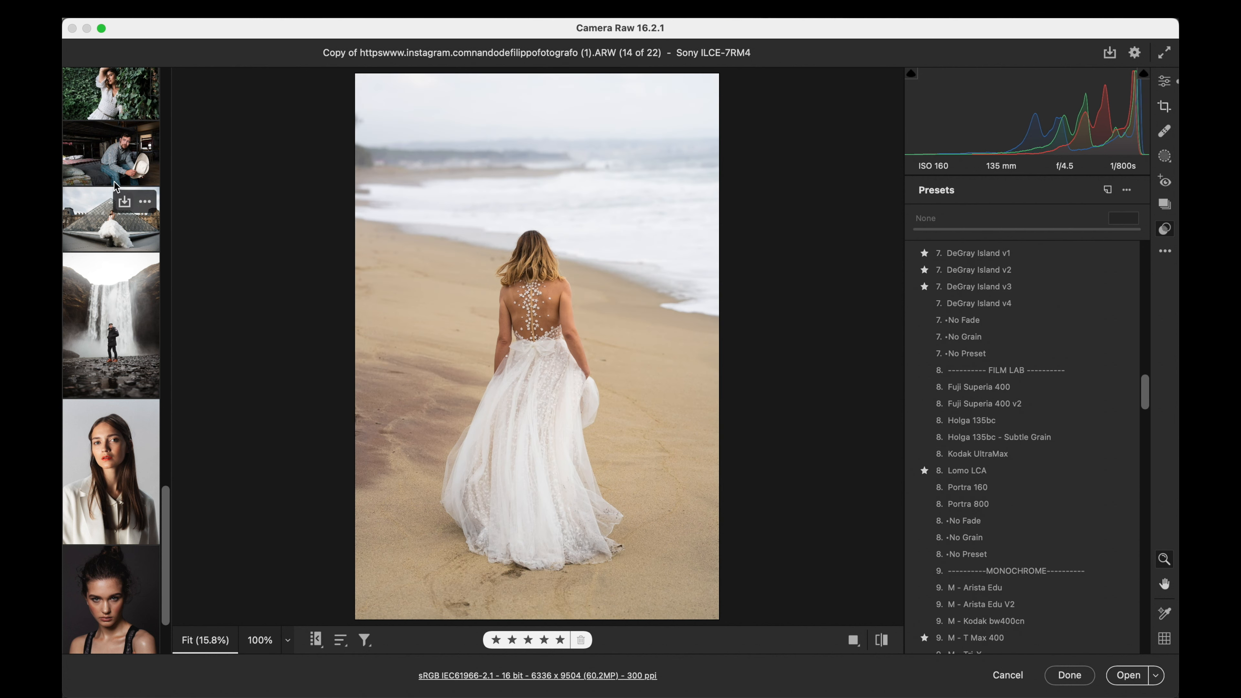
- Open the coastal forest trail photo IMG_0344.CR2 and inspect the person in the green cap at 100% zoom
{"action": "scroll", "coordinate": [112, 141], "scroll_direction": "up", "scroll_amount": 10}
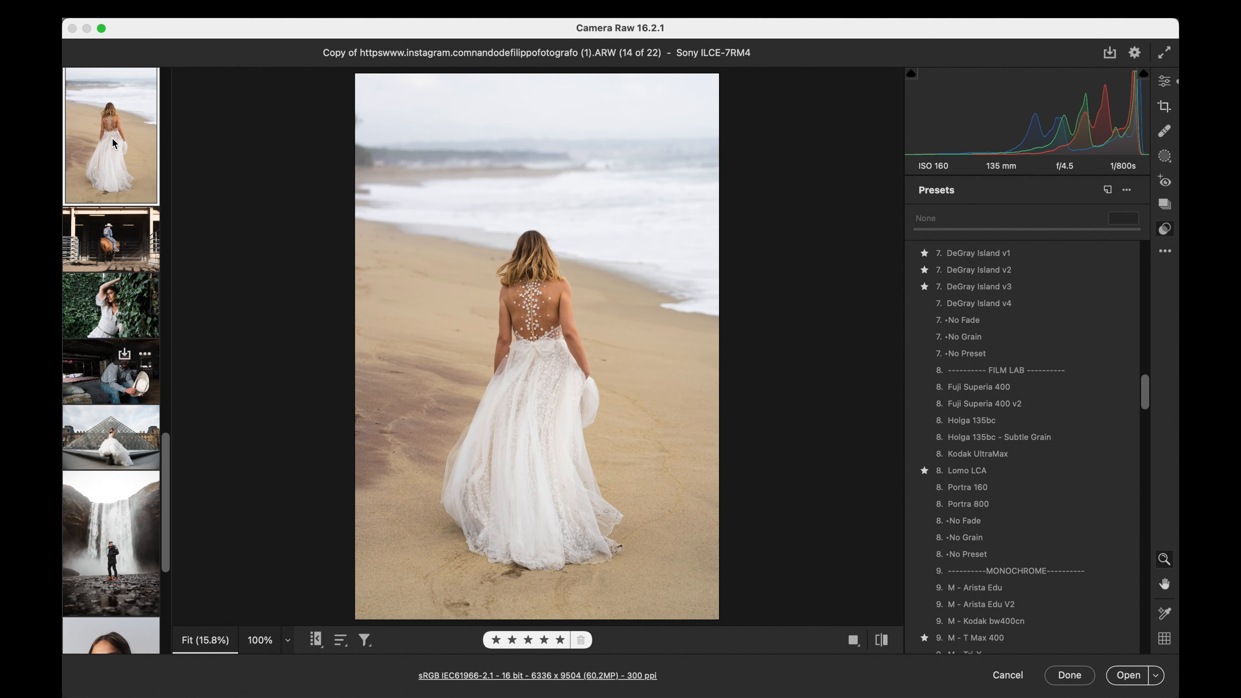
{"action": "scroll", "coordinate": [112, 142], "scroll_direction": "up", "scroll_amount": 10}
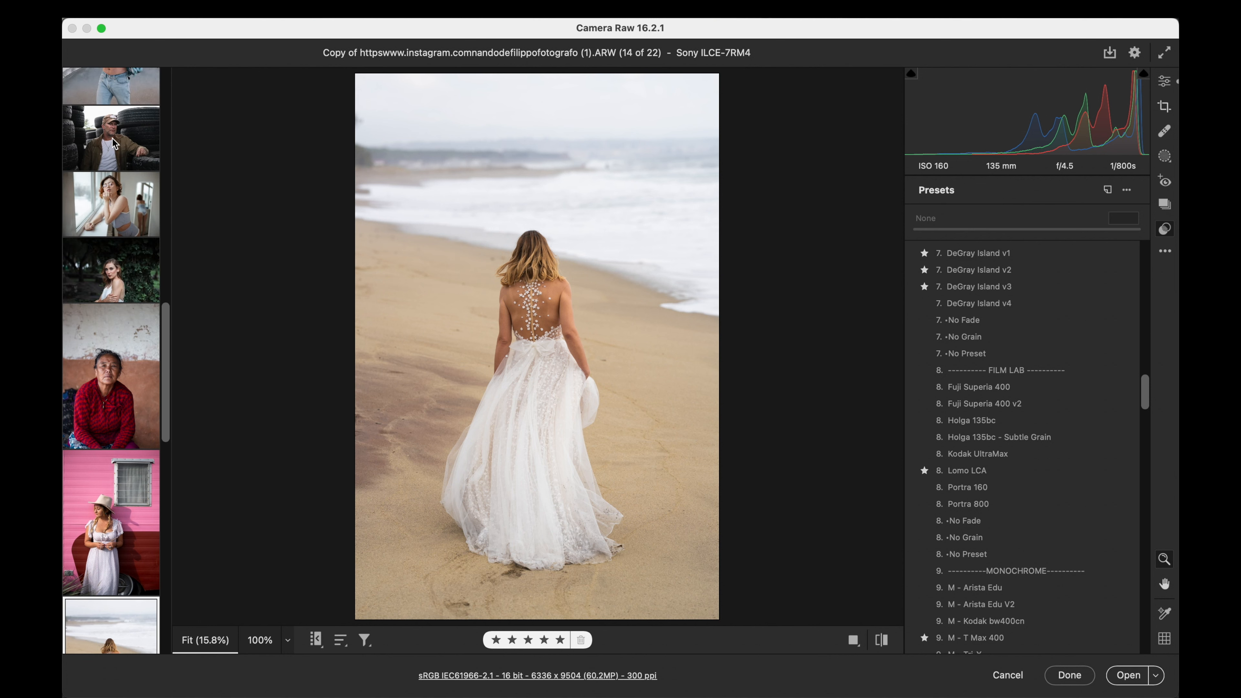
{"action": "scroll", "coordinate": [112, 143], "scroll_direction": "up", "scroll_amount": 15}
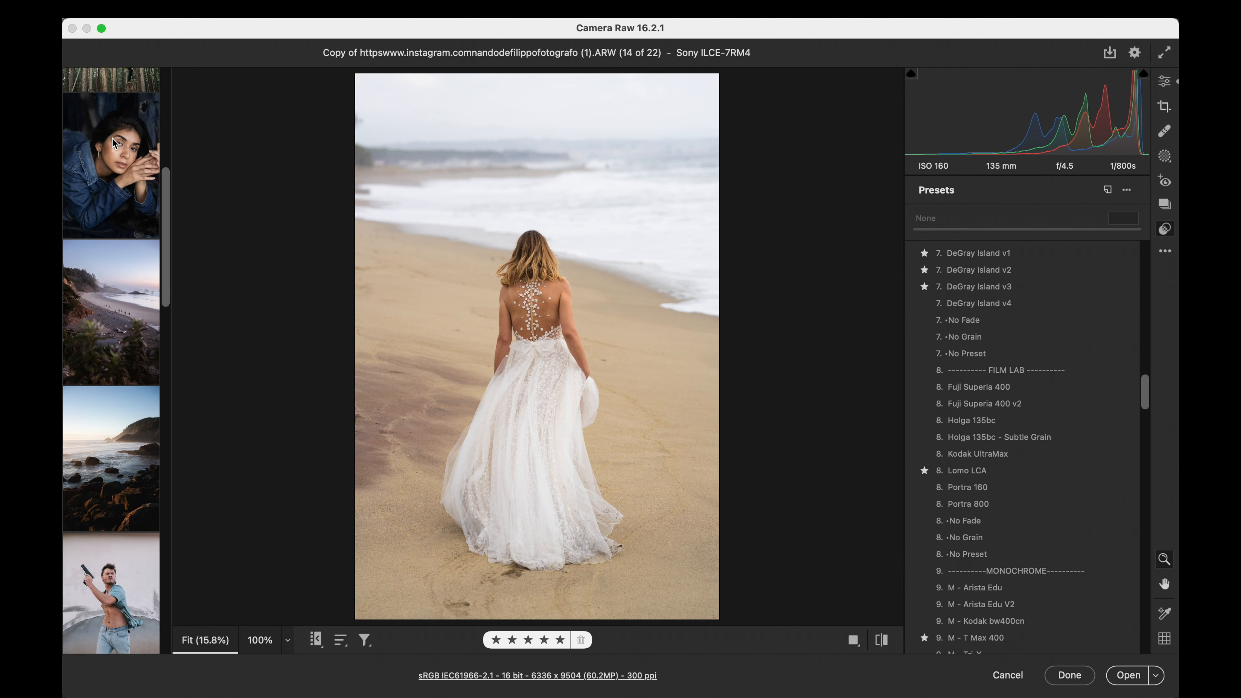
{"action": "scroll", "coordinate": [112, 143], "scroll_direction": "up", "scroll_amount": 10}
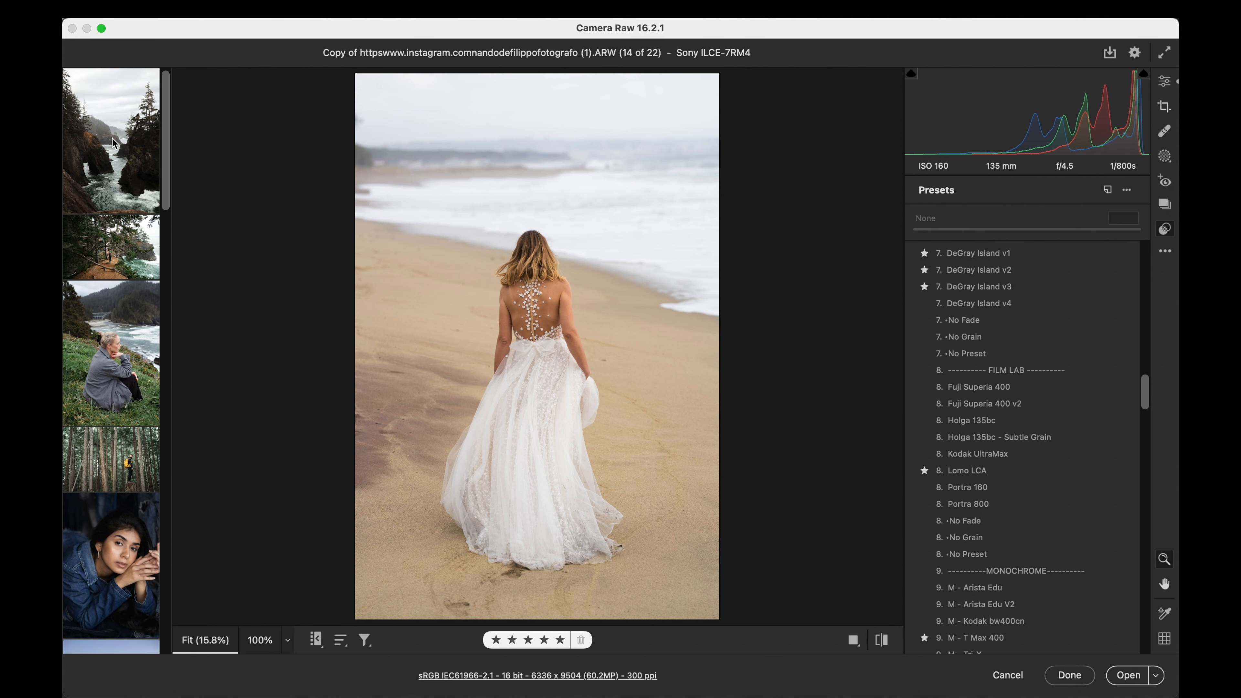
{"action": "scroll", "coordinate": [112, 143], "scroll_direction": "down", "scroll_amount": 2}
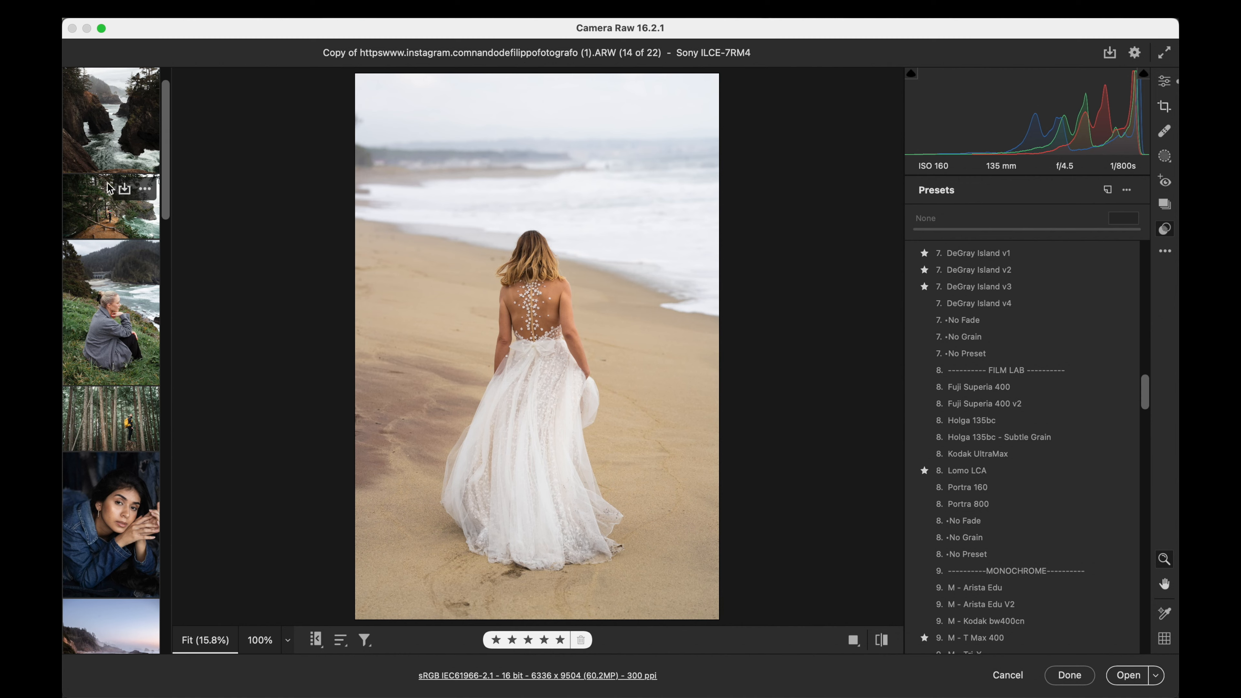
{"action": "left_click", "coordinate": [112, 210]}
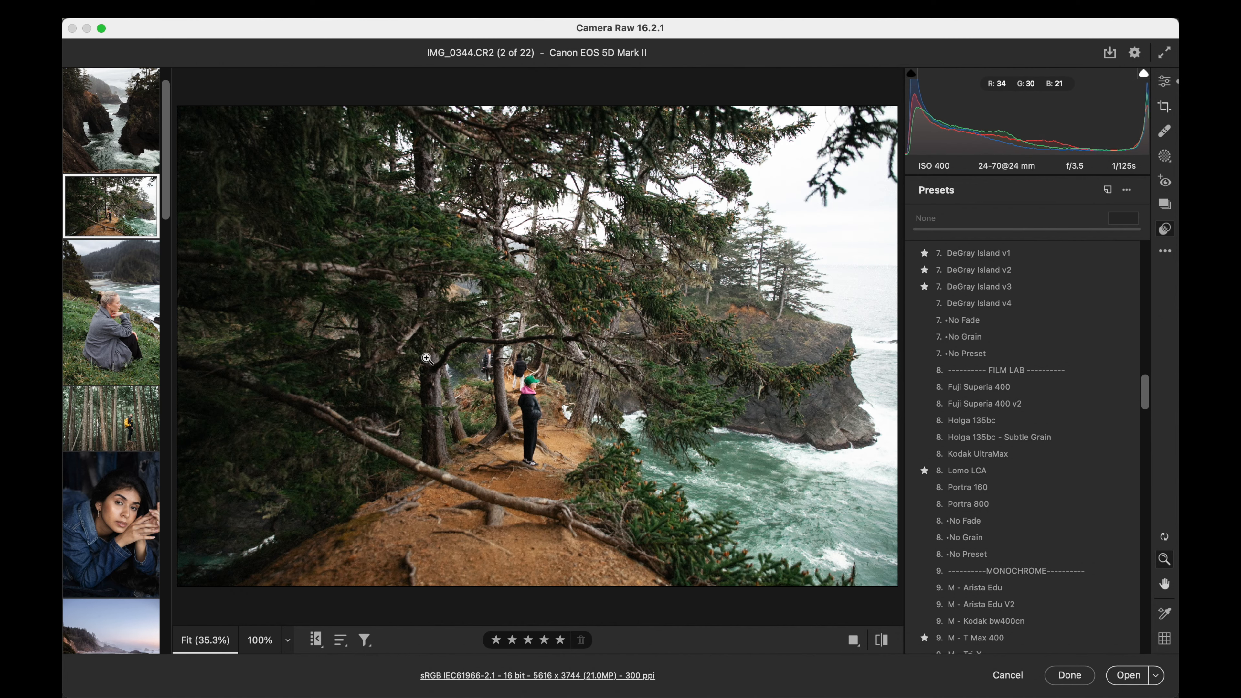
{"action": "left_click", "coordinate": [517, 379]}
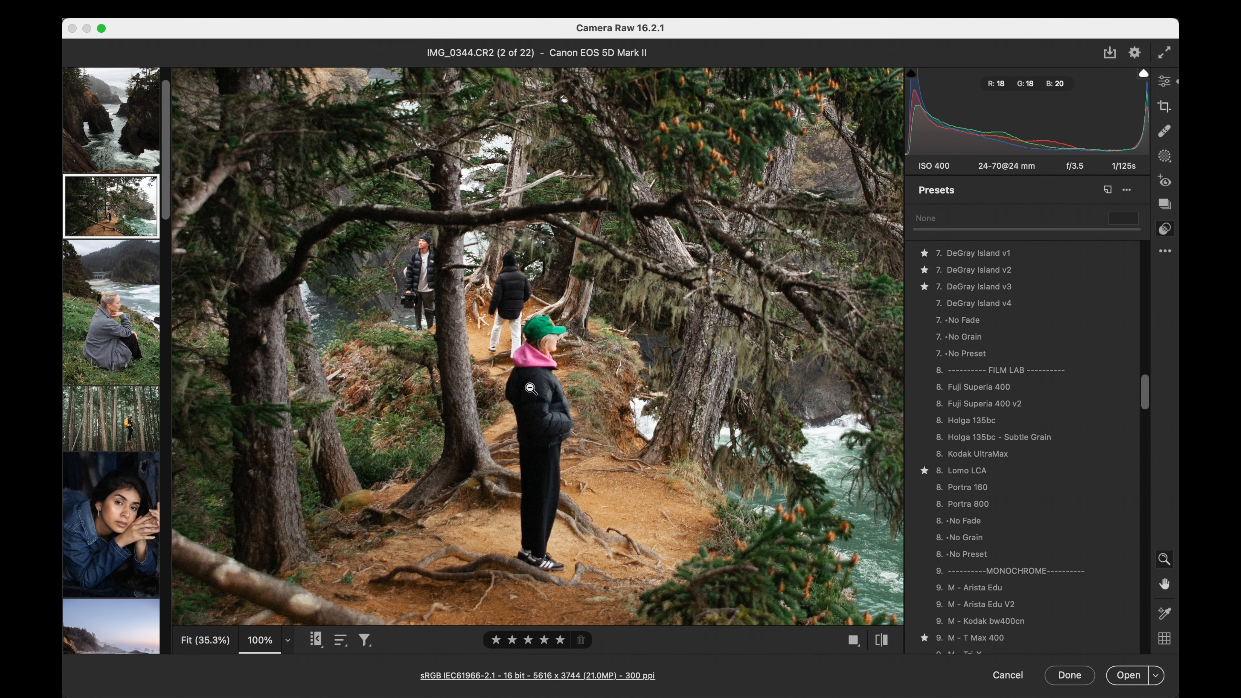
{"action": "left_click", "coordinate": [530, 389]}
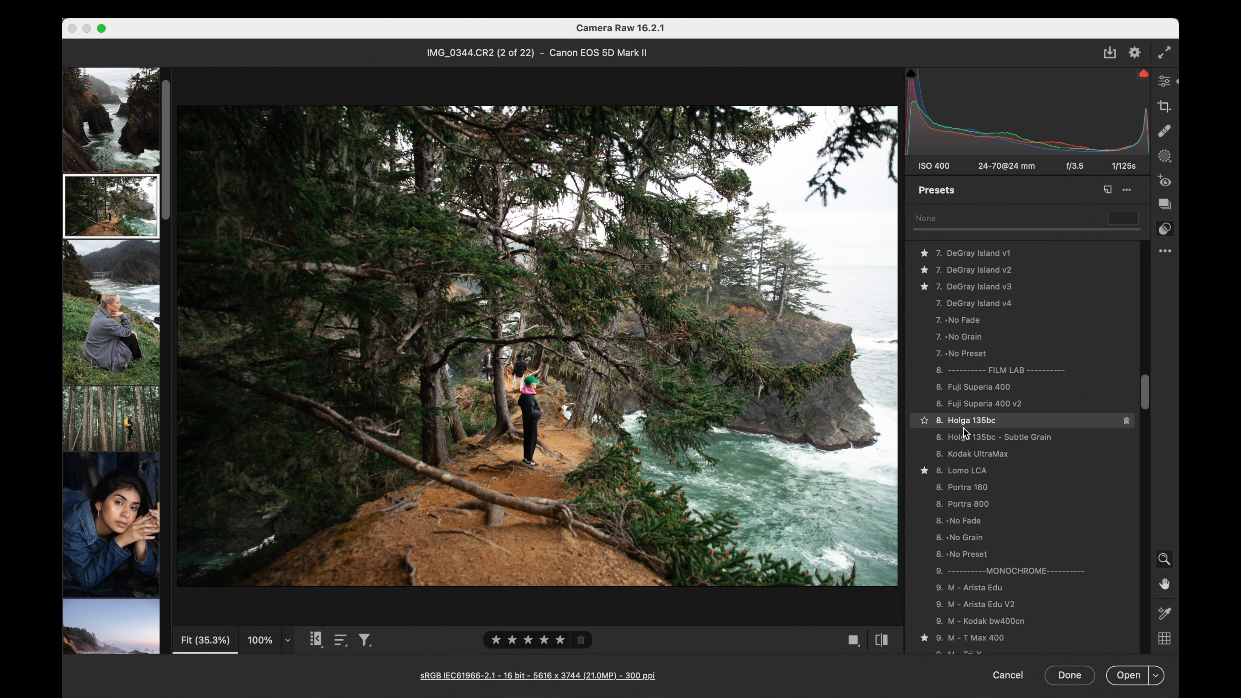
- Try the Fuji Superia 400 preset on the forest trail photo at amount 107
{"action": "scroll", "coordinate": [970, 396], "scroll_direction": "down", "scroll_amount": 2}
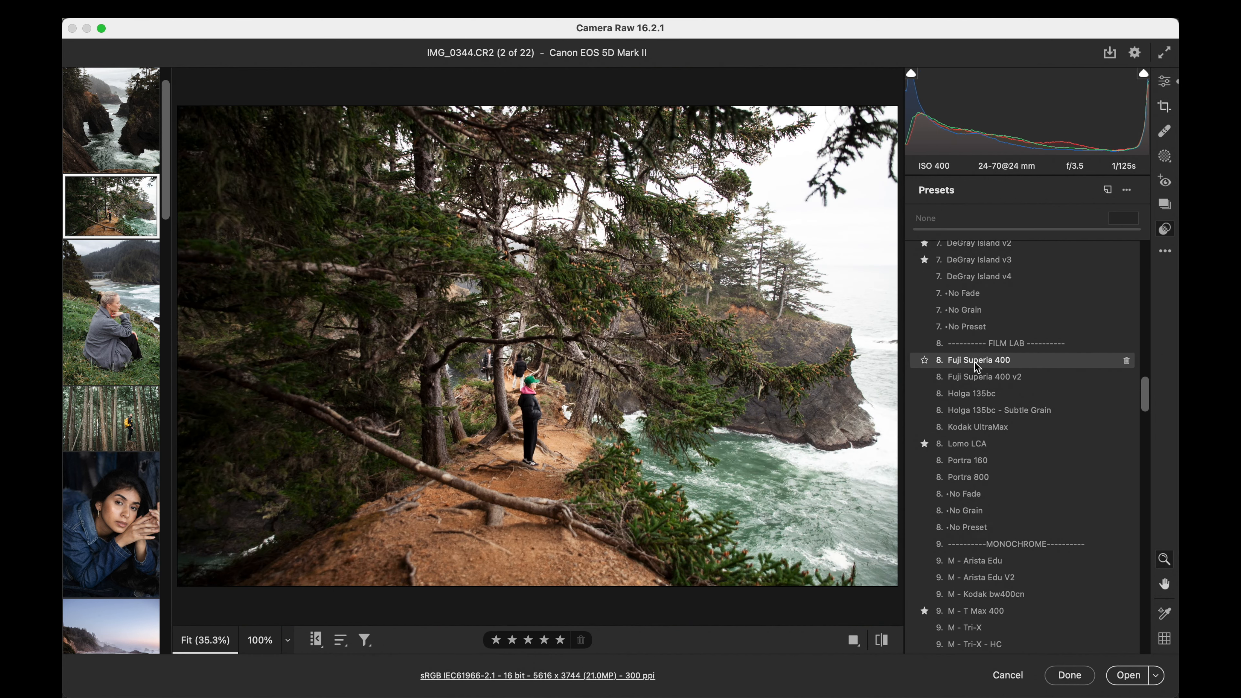
{"action": "left_click", "coordinate": [974, 362]}
{"action": "left_click_drag", "start_coordinate": [918, 222], "coordinate": [1035, 223]}
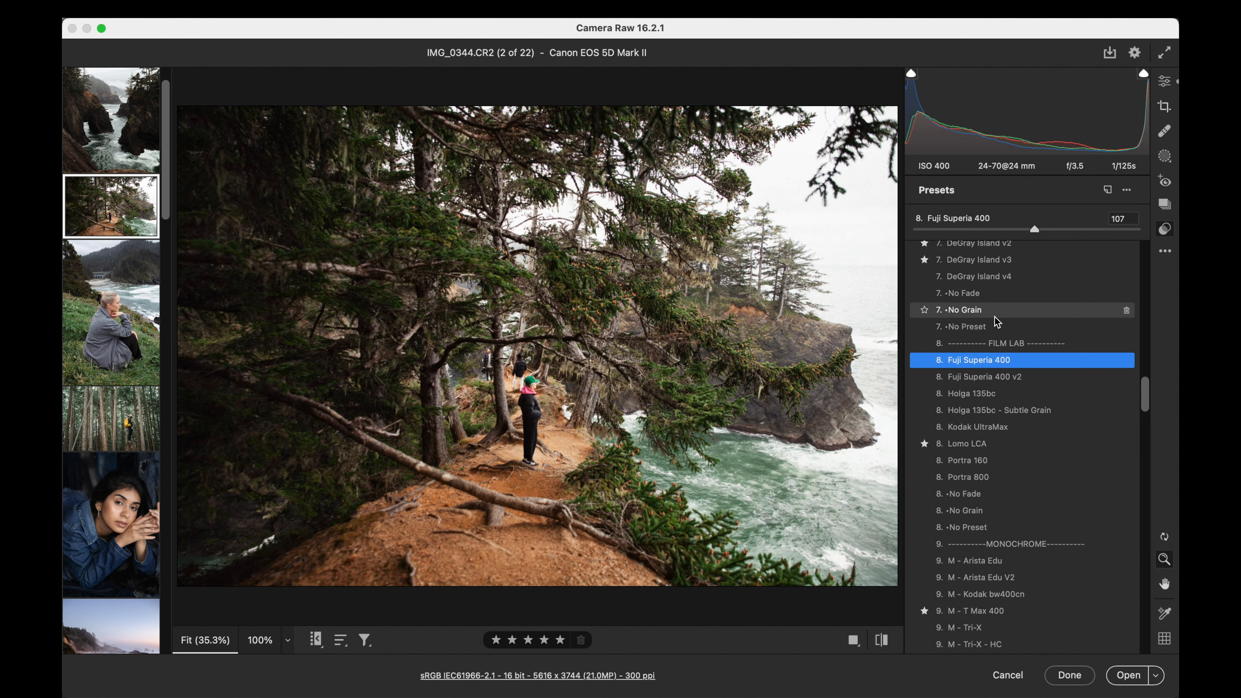
- Try the Fuji Superia 400 v2 preset on the forest trail photo, comparing amounts from 0 up to 100
{"action": "left_click", "coordinate": [979, 382]}
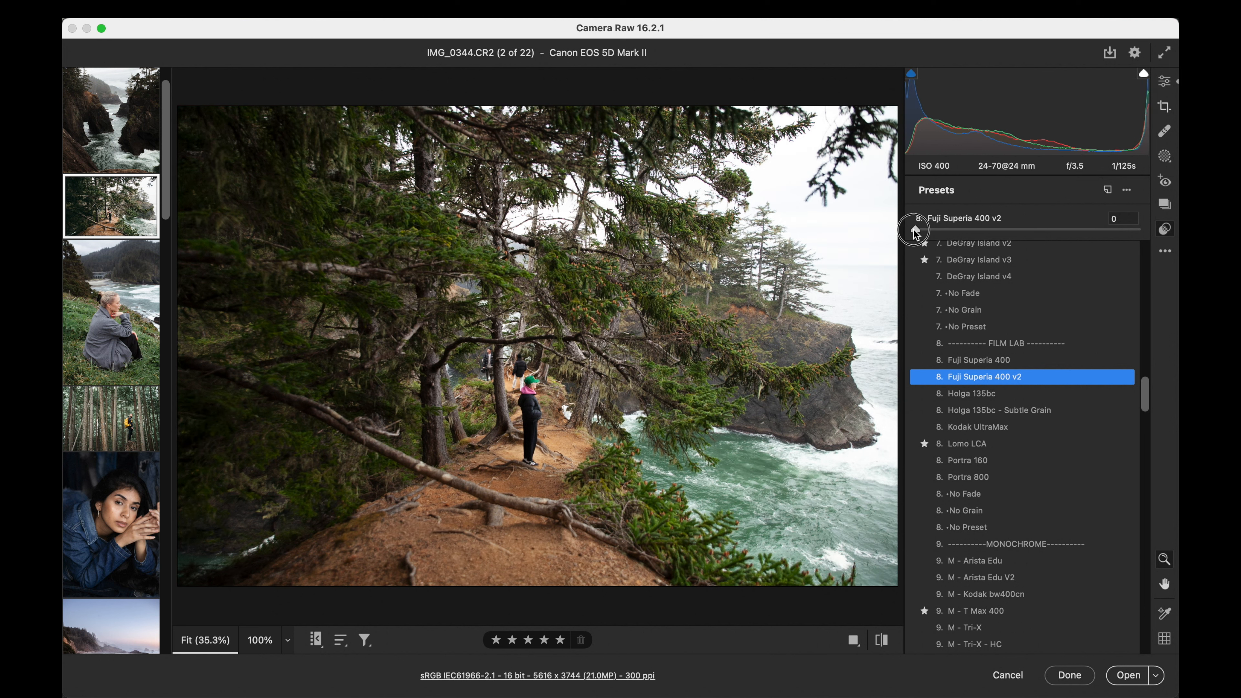
{"action": "left_click", "coordinate": [1009, 225]}
{"action": "mouse_move", "coordinate": [1010, 226]}
{"action": "left_mouse_down"}
{"action": "mouse_move", "coordinate": [922, 227]}
{"action": "mouse_move", "coordinate": [1025, 223]}
{"action": "mouse_move", "coordinate": [997, 234]}
{"action": "mouse_move", "coordinate": [1023, 234]}
{"action": "mouse_move", "coordinate": [918, 229]}
{"action": "mouse_move", "coordinate": [1023, 231]}
{"action": "left_mouse_up"}
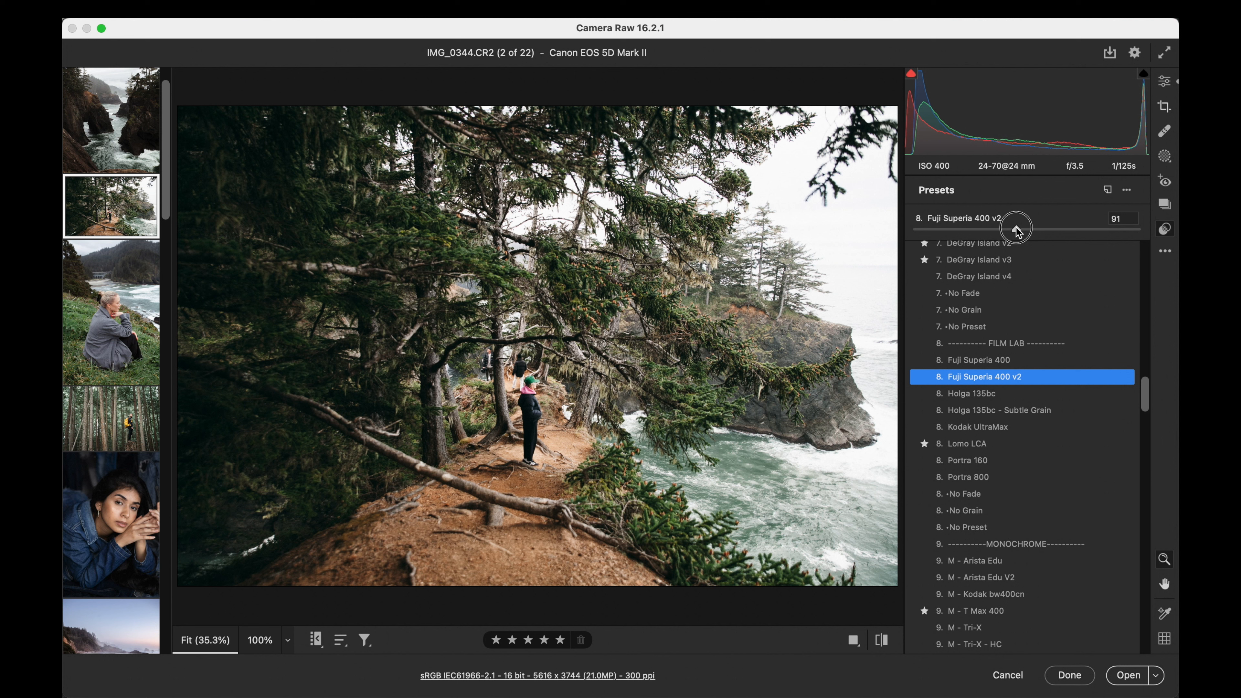
{"action": "mouse_move", "coordinate": [1019, 231]}
{"action": "left_mouse_down"}
{"action": "mouse_move", "coordinate": [1028, 229]}
{"action": "mouse_move", "coordinate": [926, 229]}
{"action": "mouse_move", "coordinate": [1028, 226]}
{"action": "left_mouse_up"}
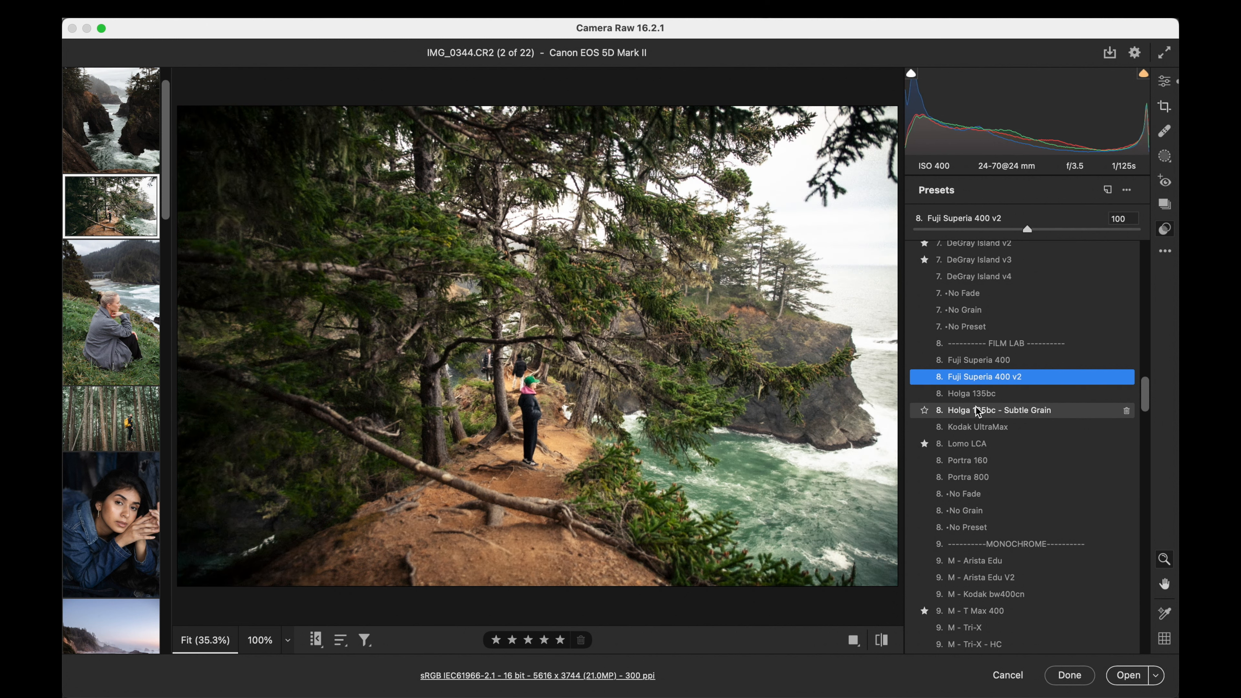
- Apply the Holga 135bc preset to the forest trail photo, check its grain at 100% zoom and set the amount to 30
{"action": "left_click", "coordinate": [973, 395]}
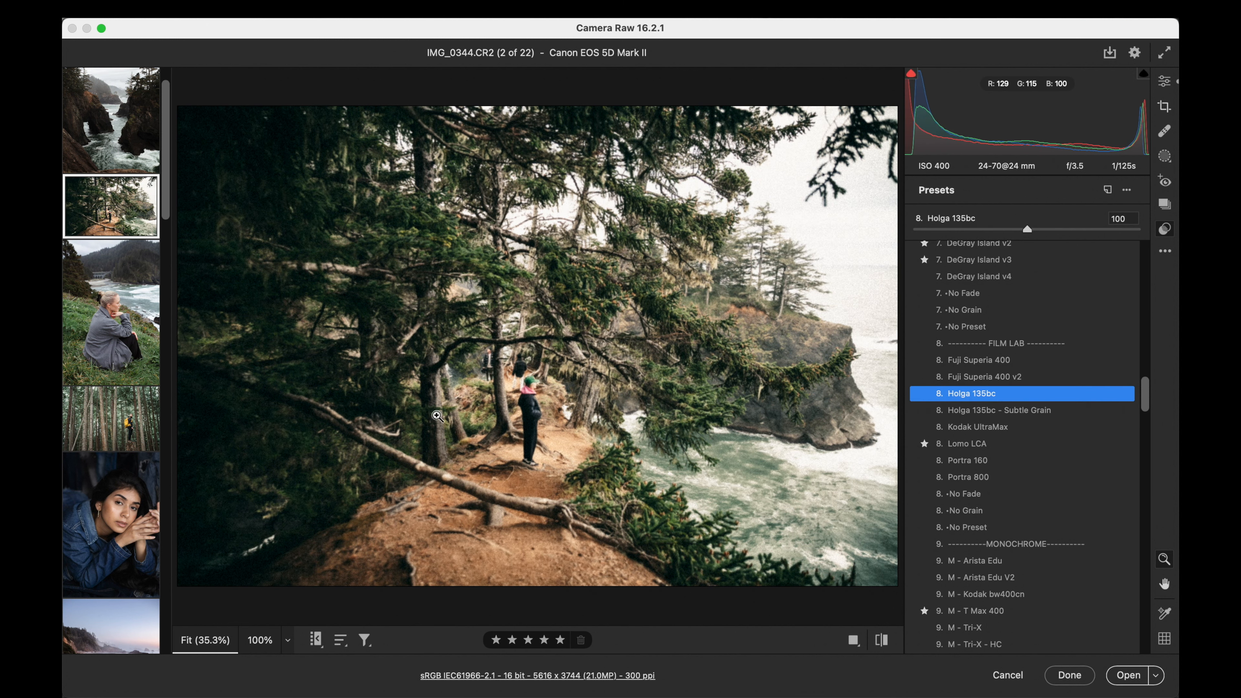
{"action": "left_click", "coordinate": [530, 403]}
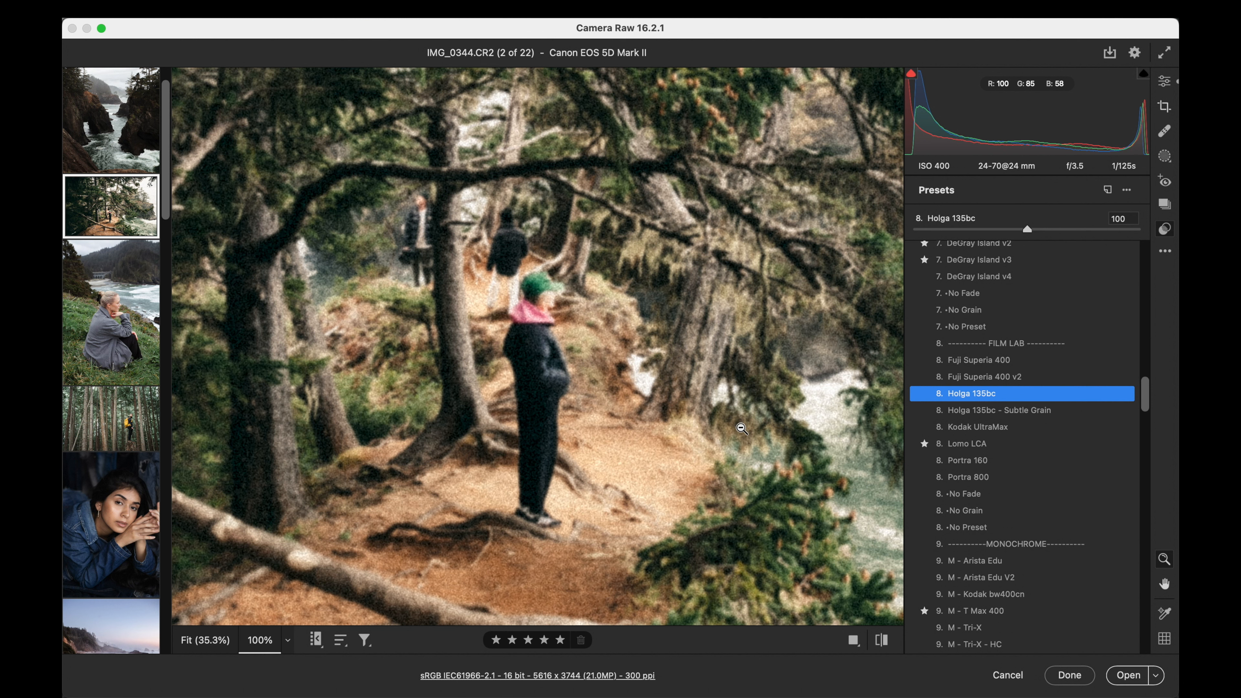
{"action": "mouse_move", "coordinate": [914, 233]}
{"action": "left_mouse_down"}
{"action": "mouse_move", "coordinate": [965, 228]}
{"action": "mouse_move", "coordinate": [910, 228]}
{"action": "left_mouse_up"}
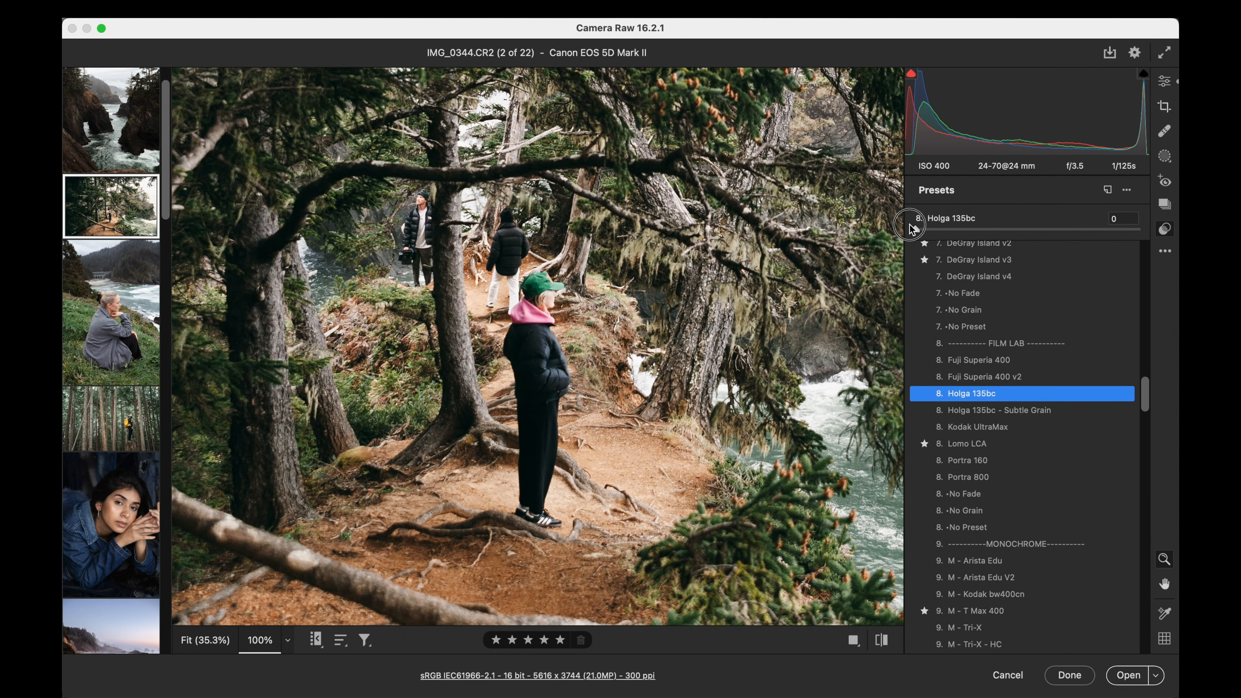
{"action": "left_click_drag", "start_coordinate": [911, 229], "coordinate": [948, 228]}
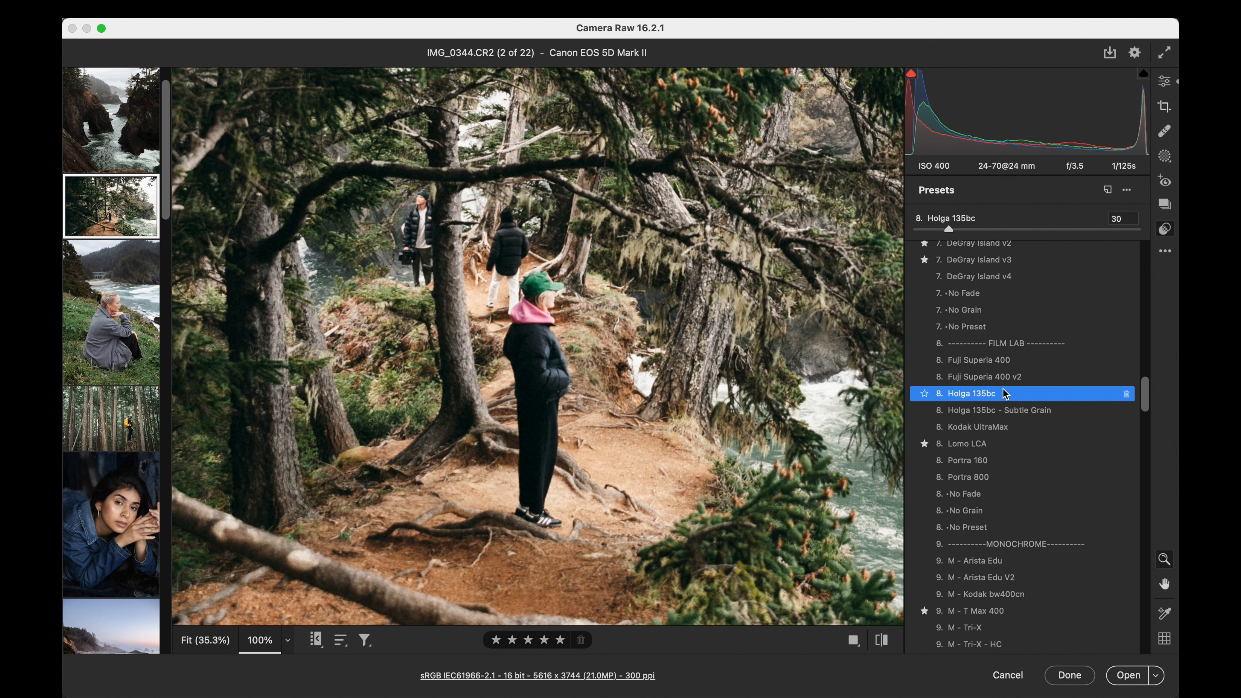
- Apply the Kodak UltraMax preset to the forest trail photo, check it near zero strength and set the amount to 104
{"action": "left_click", "coordinate": [514, 326]}
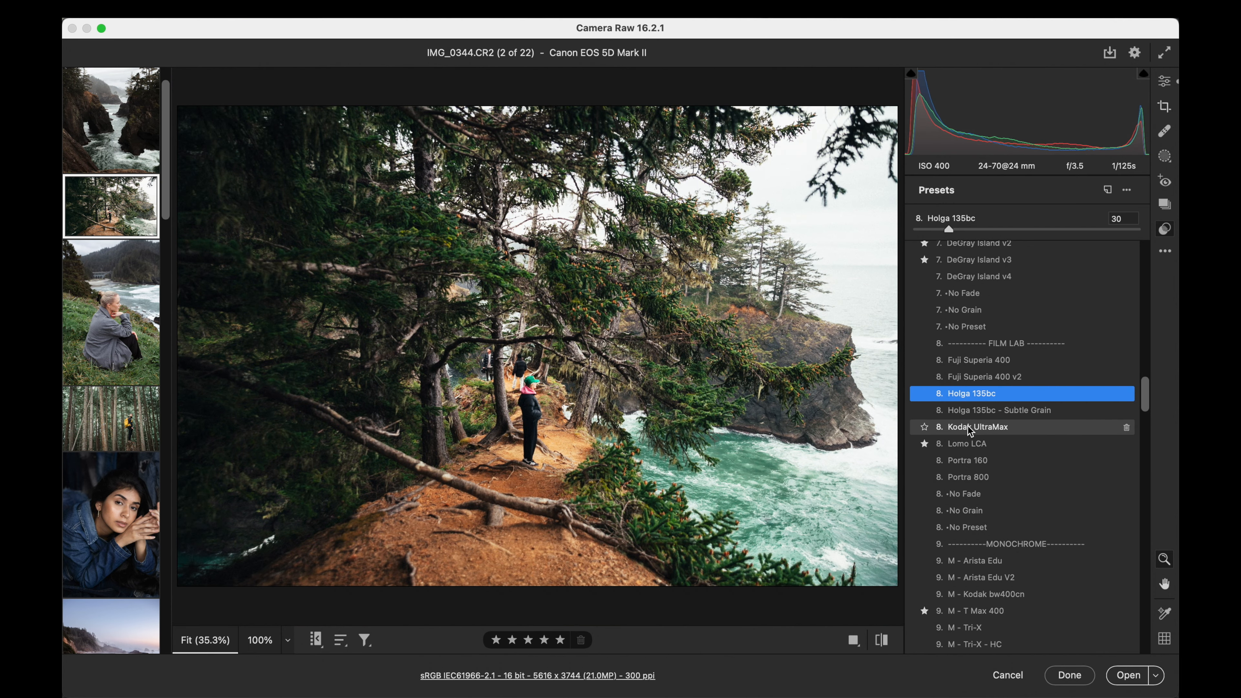
{"action": "left_click", "coordinate": [970, 427]}
{"action": "left_click", "coordinate": [918, 230]}
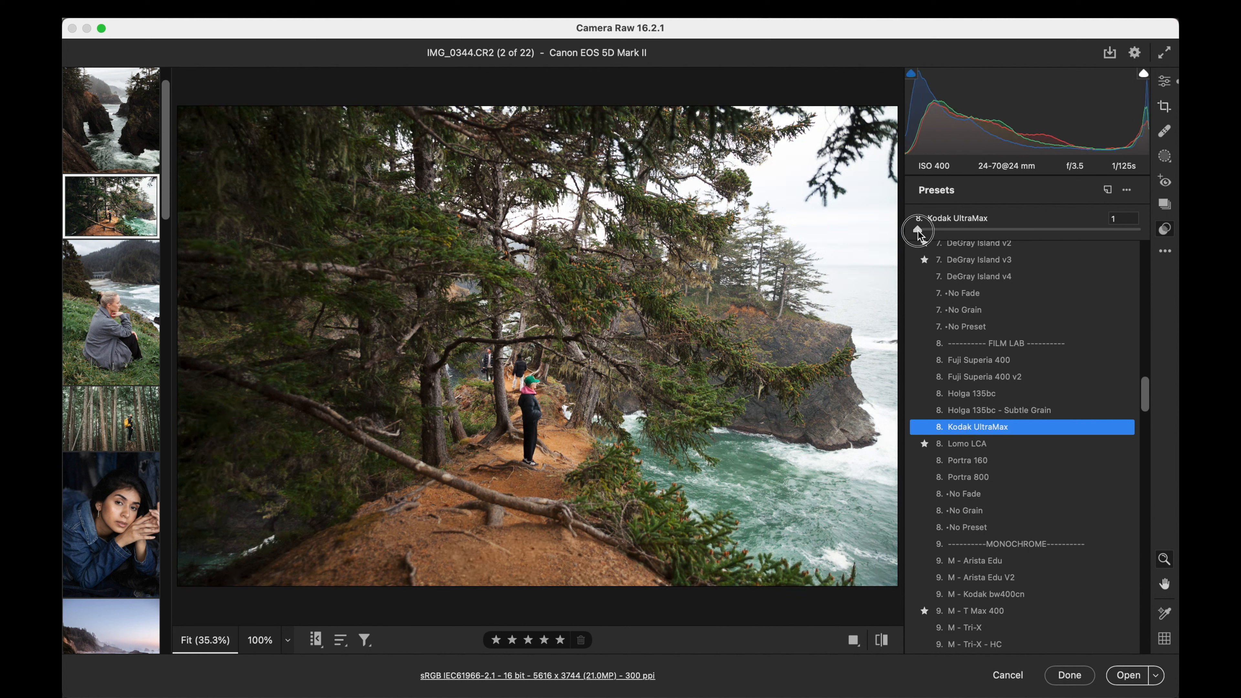
{"action": "left_click_drag", "start_coordinate": [918, 235], "coordinate": [1031, 225]}
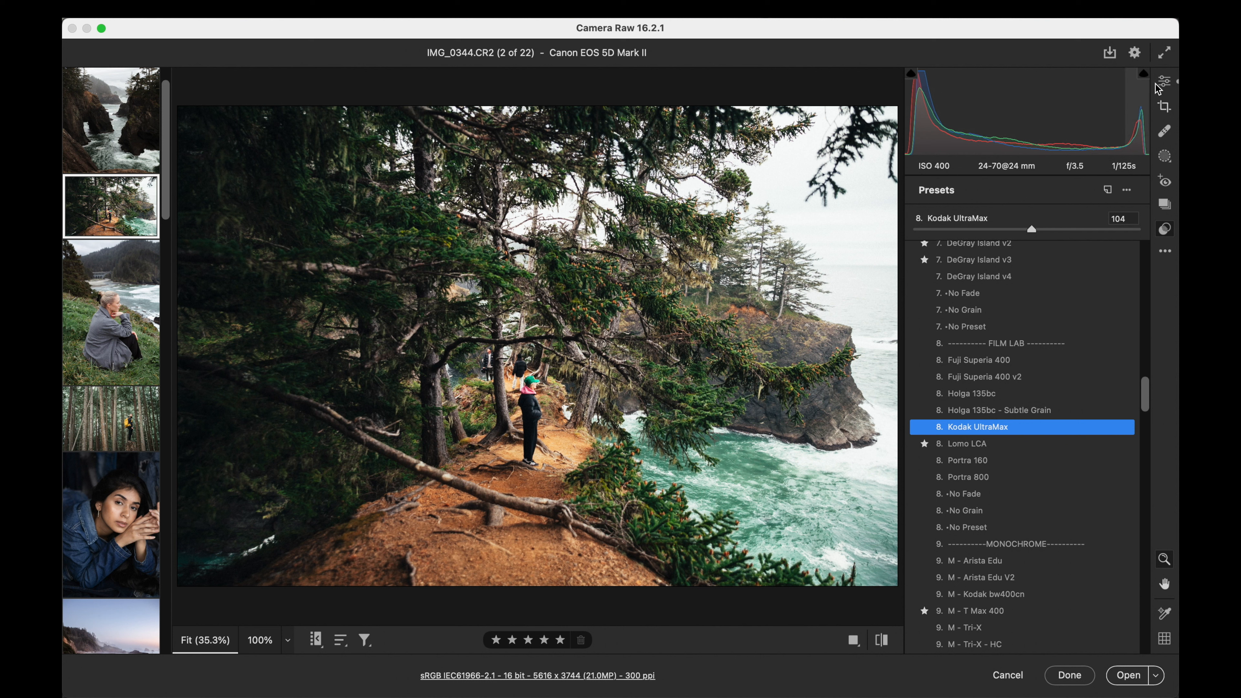
- Soften the forest trail photo by setting contrast to -27 and saturation to -7
{"action": "left_click", "coordinate": [1165, 81]}
{"action": "left_click_drag", "start_coordinate": [1023, 304], "coordinate": [994, 304]}
{"action": "left_click_drag", "start_coordinate": [920, 554], "coordinate": [1016, 550]}
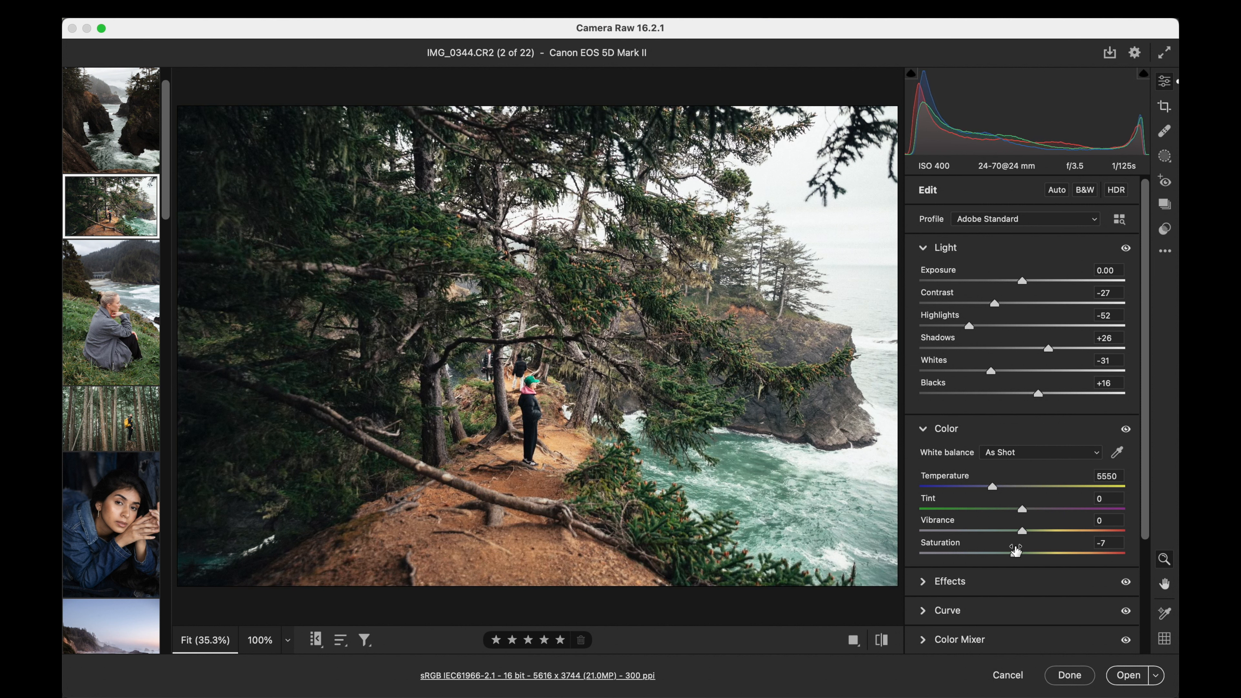
- Open the rocky beach photo _X1F1792.RAF, compare the Arista Edu V2 and Kodak bw400cn presets, and apply M - T Max 400
{"action": "scroll", "coordinate": [124, 282], "scroll_direction": "down", "scroll_amount": 5}
{"action": "scroll", "coordinate": [125, 282], "scroll_direction": "down", "scroll_amount": 7}
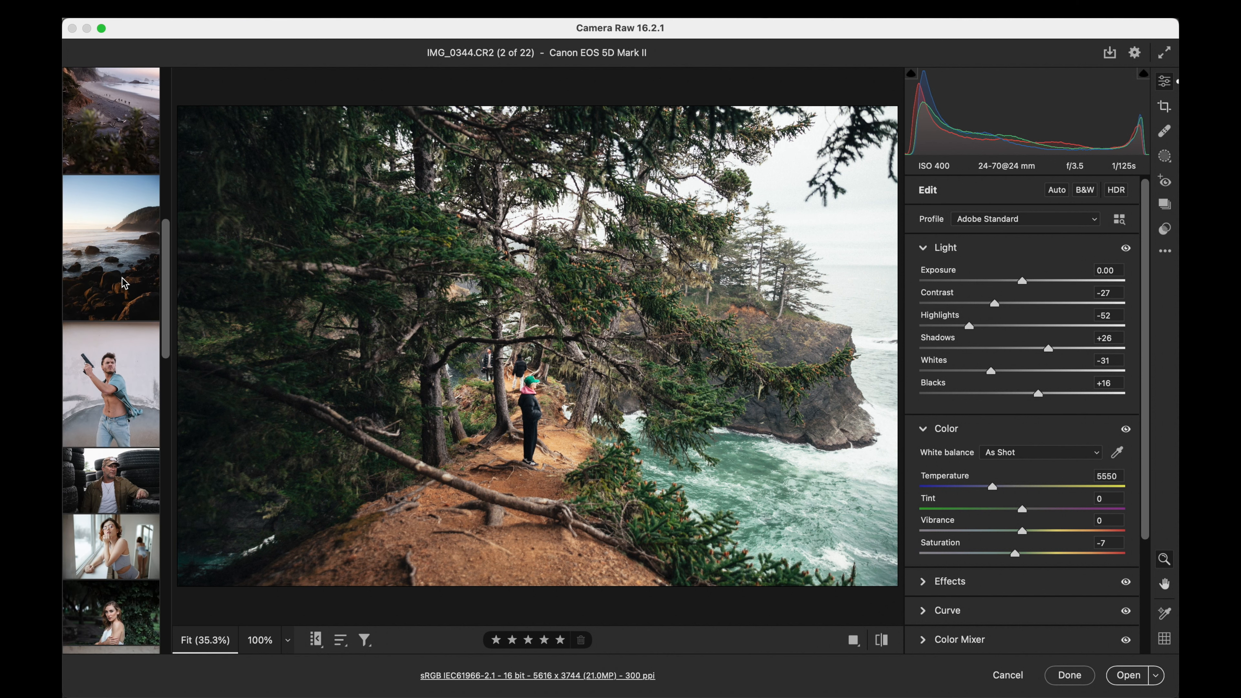
{"action": "left_click", "coordinate": [125, 283]}
{"action": "left_click", "coordinate": [1165, 229]}
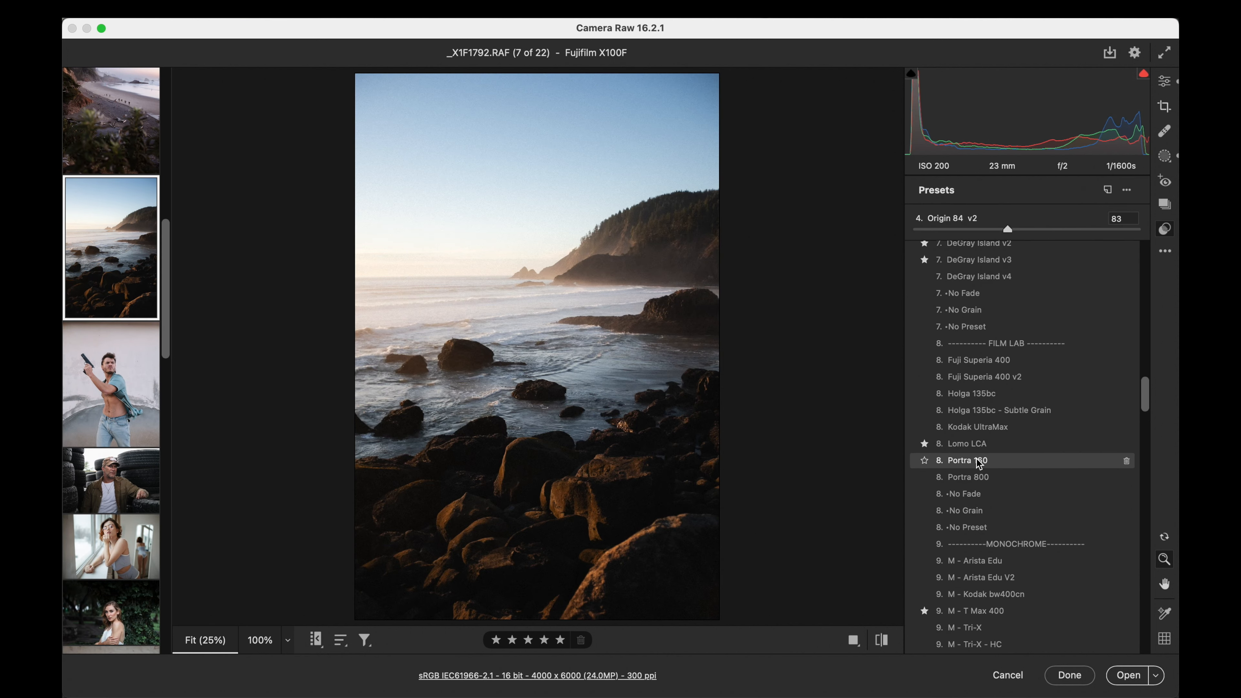
{"action": "scroll", "coordinate": [976, 458], "scroll_direction": "down", "scroll_amount": 8}
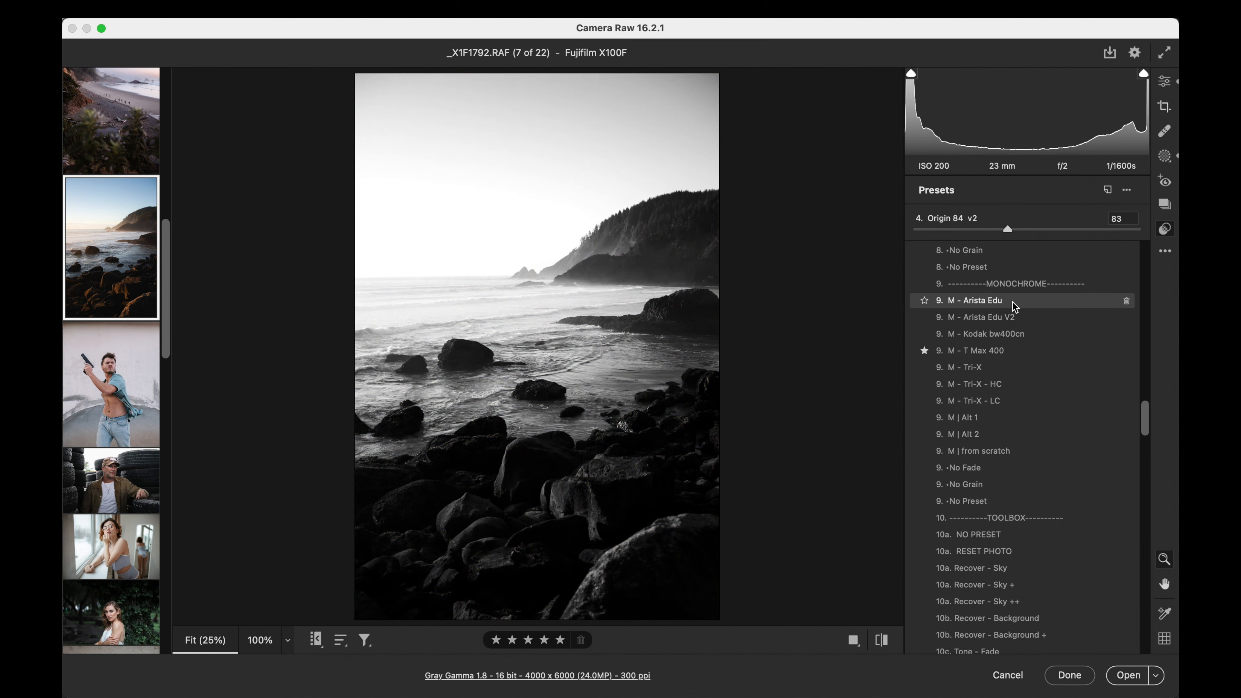
{"action": "left_click", "coordinate": [970, 319]}
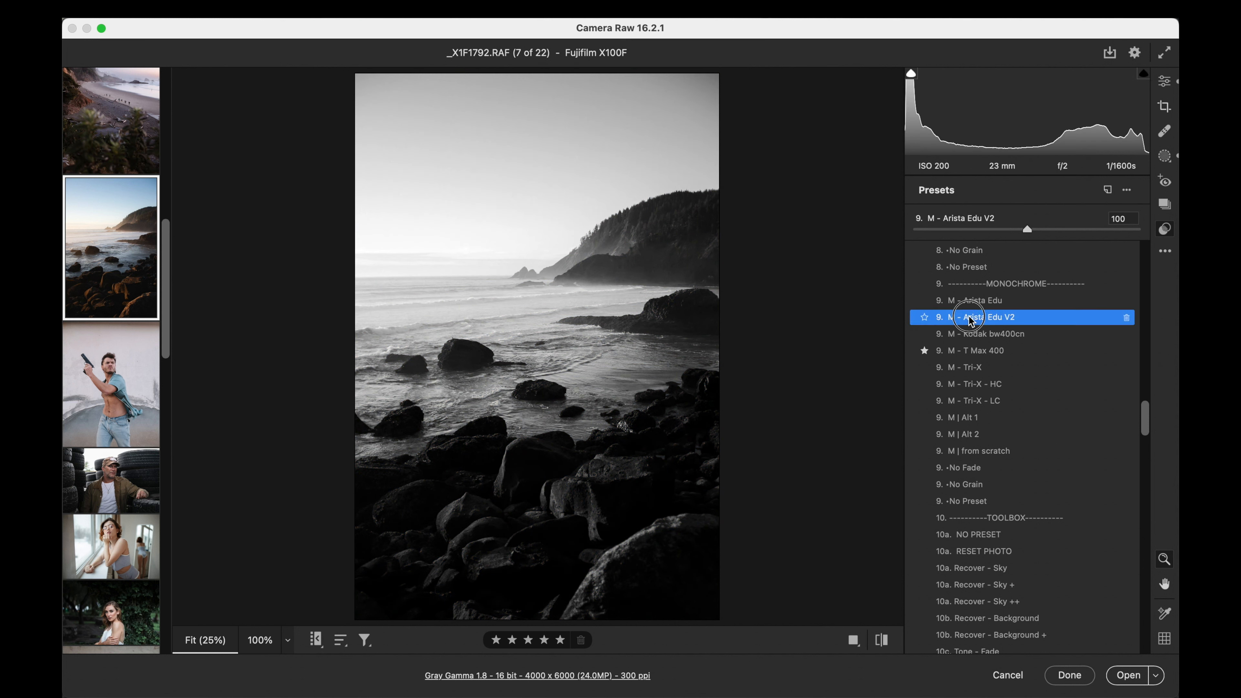
{"action": "left_click", "coordinate": [970, 334]}
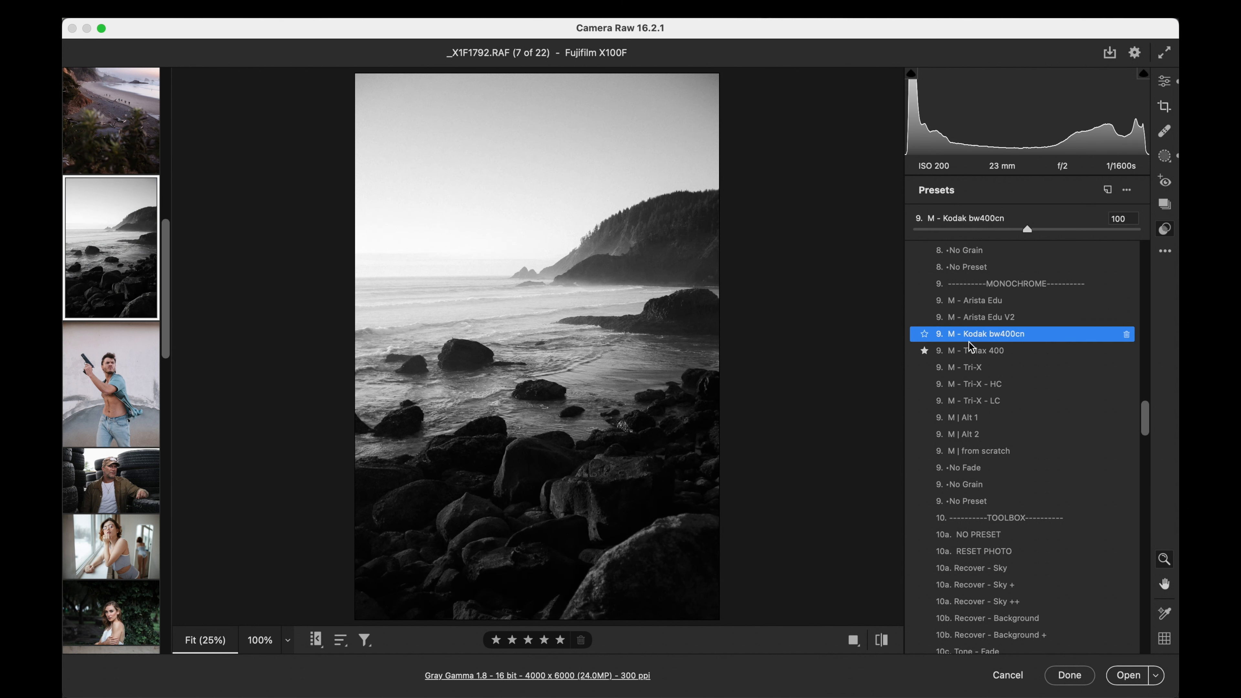
{"action": "left_click", "coordinate": [972, 352]}
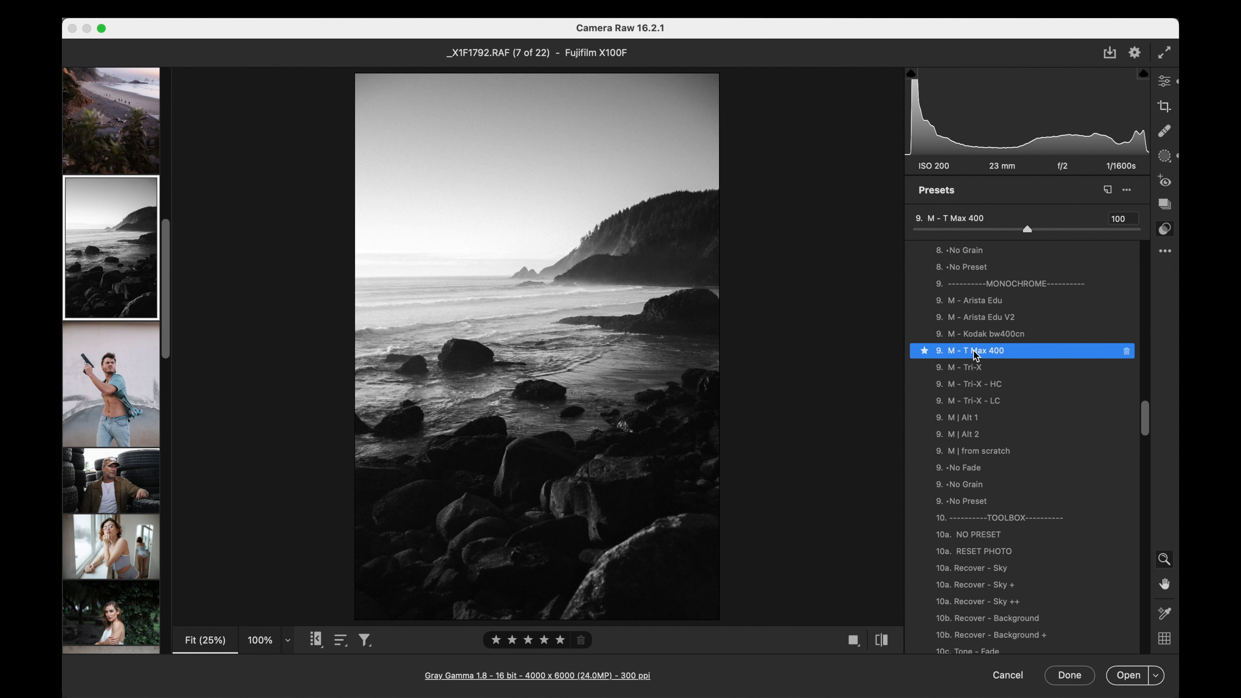
- Apply the M - Arista Edu preset at amount 86 to the window portrait IMG_9170 (1).cr2
{"action": "left_click", "coordinate": [120, 559]}
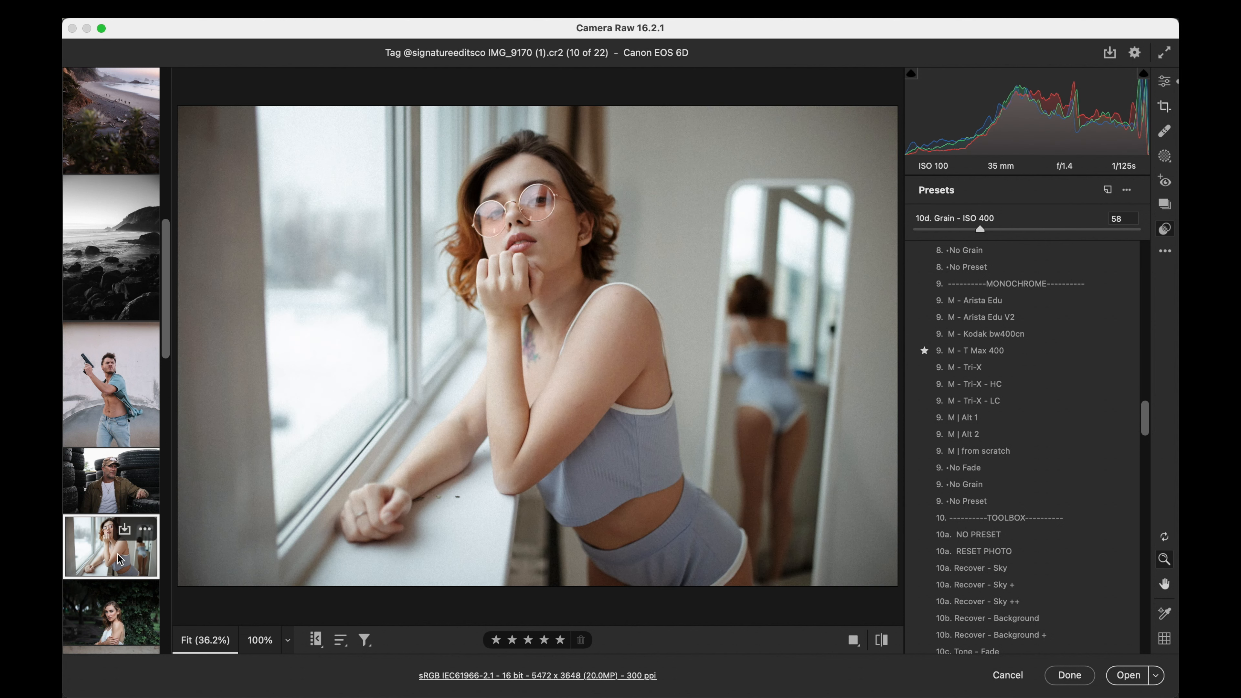
{"action": "left_click", "coordinate": [986, 304]}
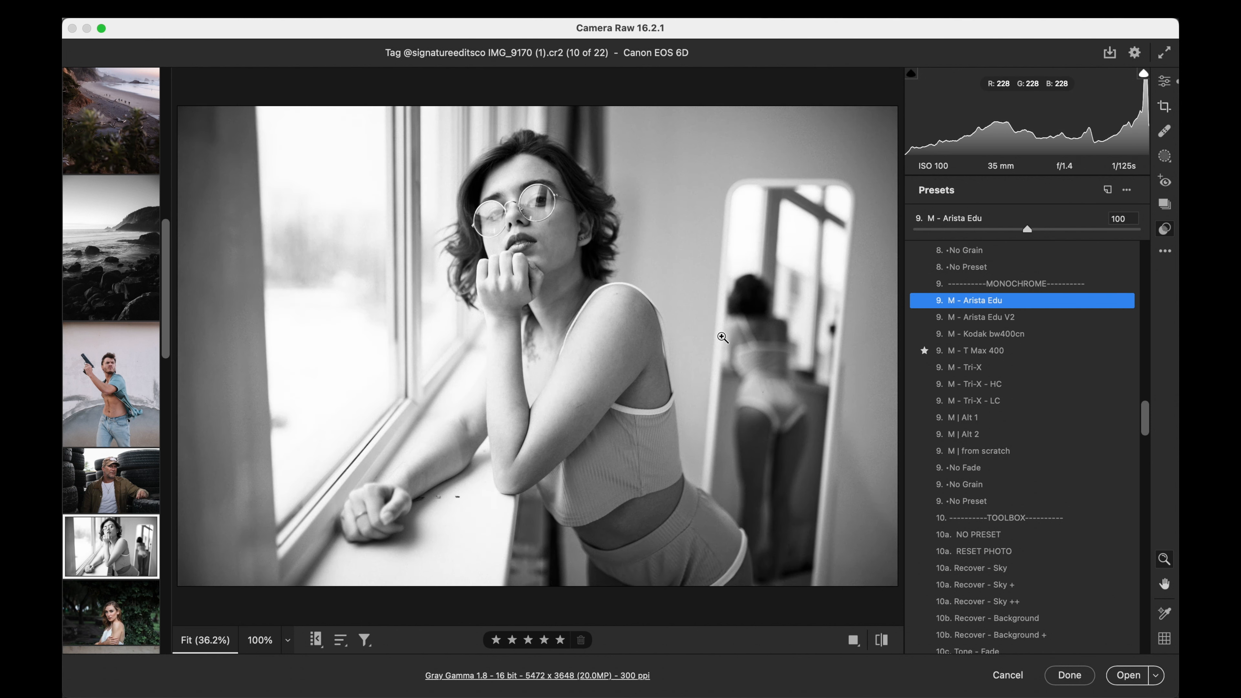
{"action": "left_click_drag", "start_coordinate": [921, 230], "coordinate": [1011, 223]}
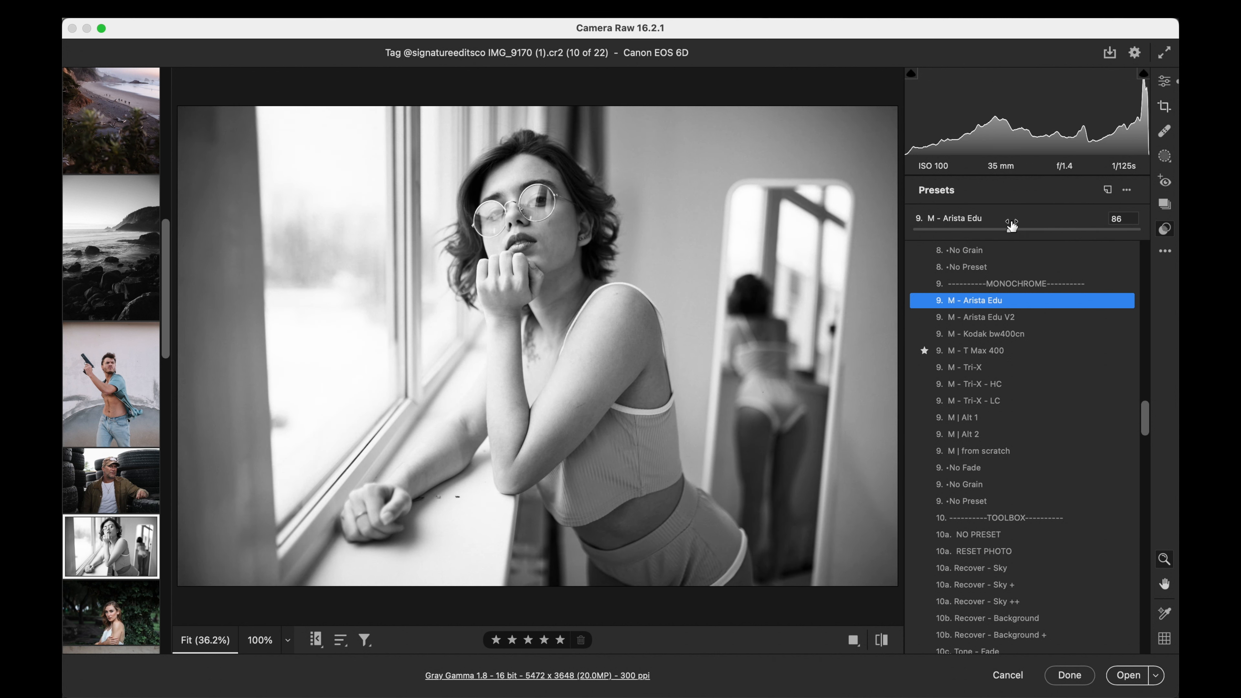
- Apply M - Arista Edu at amount 87 to the horse rider photo _DSF0377 (1).RAF, with highlights at -39 and shadows at -16
{"action": "scroll", "coordinate": [90, 447], "scroll_direction": "down", "scroll_amount": 4}
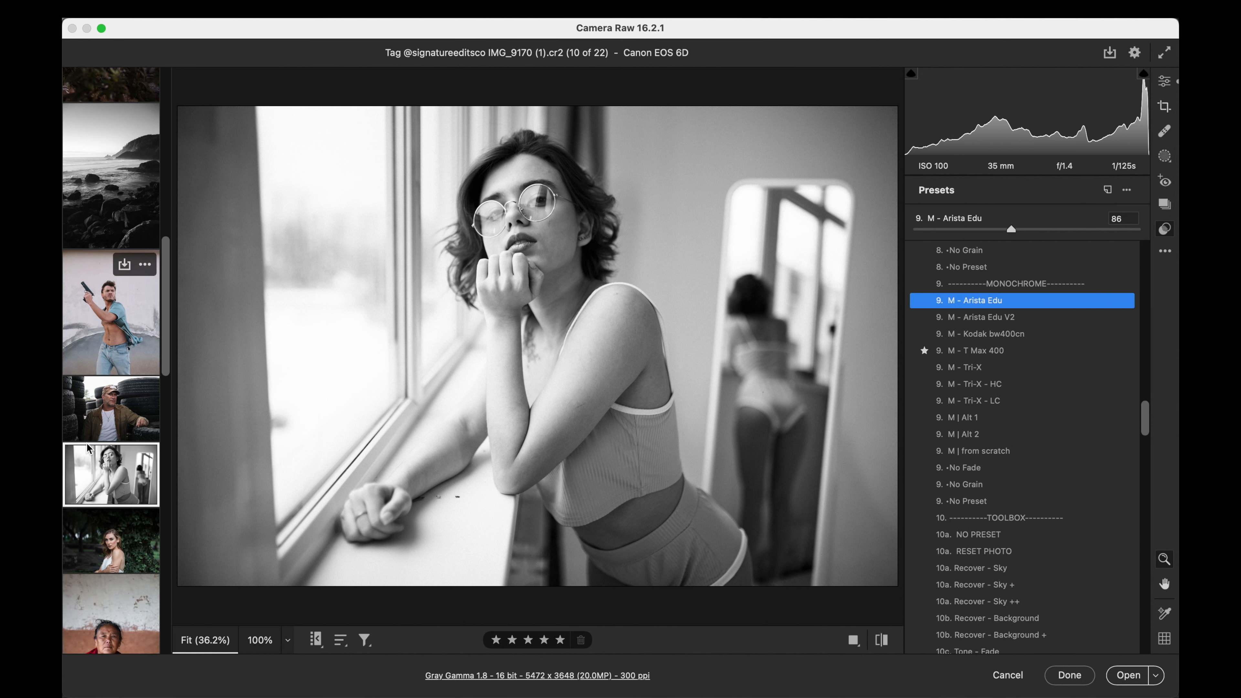
{"action": "scroll", "coordinate": [90, 447], "scroll_direction": "down", "scroll_amount": 8}
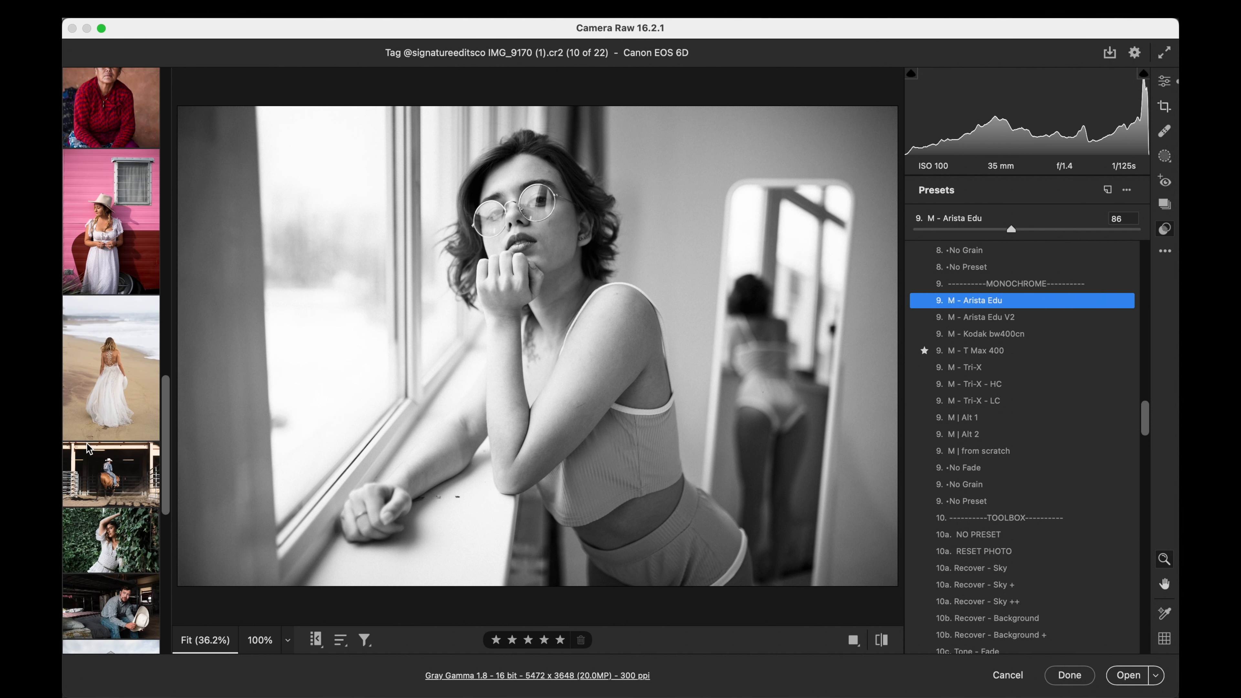
{"action": "left_click", "coordinate": [108, 492]}
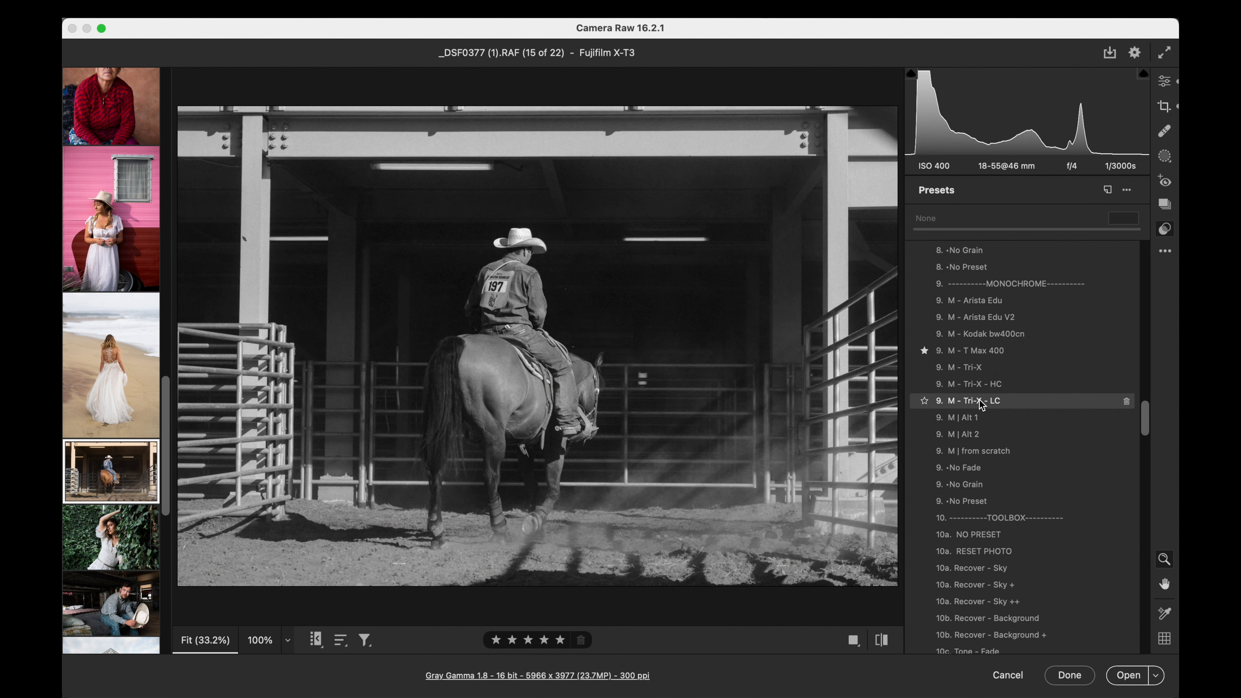
{"action": "left_click", "coordinate": [982, 303]}
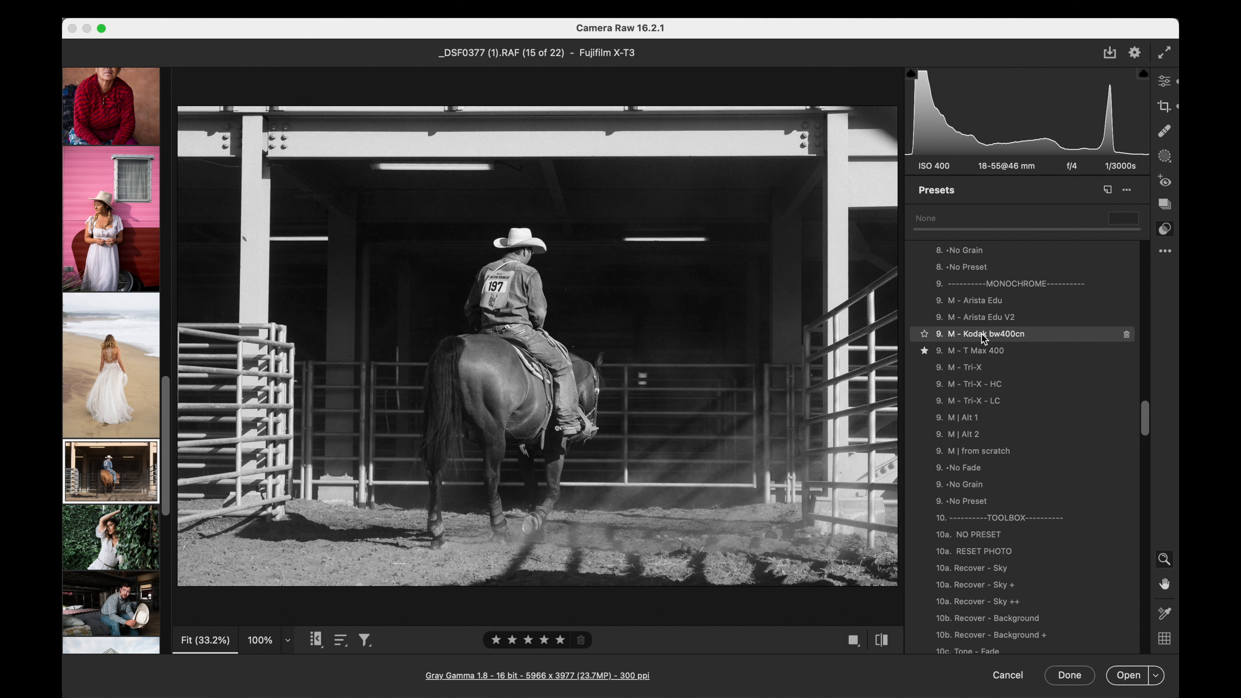
{"action": "left_click_drag", "start_coordinate": [918, 229], "coordinate": [1012, 231]}
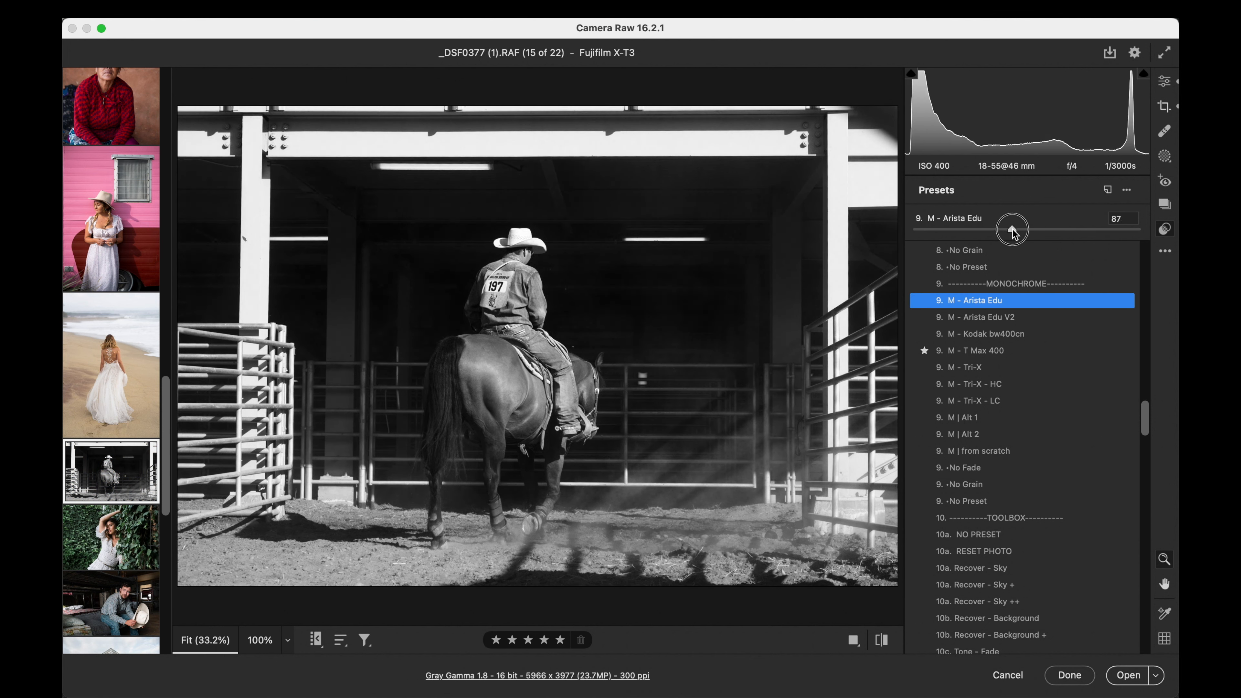
{"action": "left_click", "coordinate": [1164, 81]}
{"action": "mouse_move", "coordinate": [1010, 327]}
{"action": "left_mouse_down"}
{"action": "mouse_move", "coordinate": [982, 327]}
{"action": "mouse_move", "coordinate": [1036, 348]}
{"action": "mouse_move", "coordinate": [1006, 348]}
{"action": "left_mouse_up"}
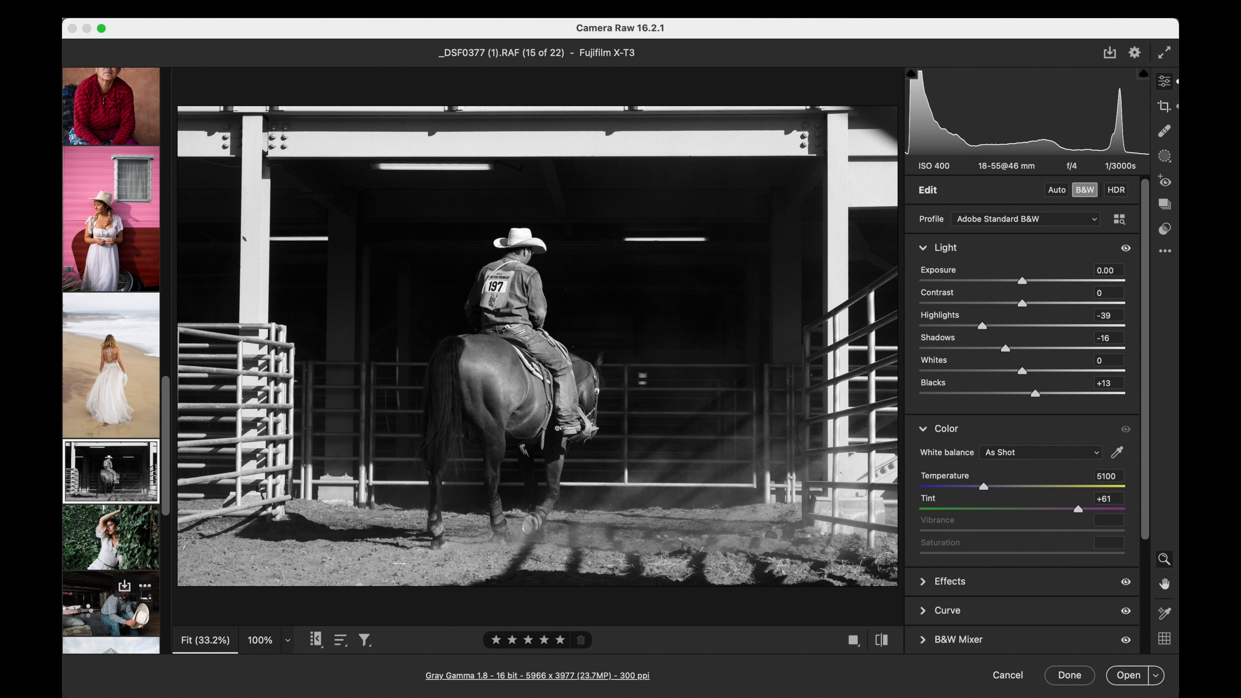
- Open the seated cowboy photo _FXA1278.RAF, try the M - Tri-X preset, and apply M - Arista Edu at amount 61 instead
{"action": "left_click", "coordinate": [86, 615]}
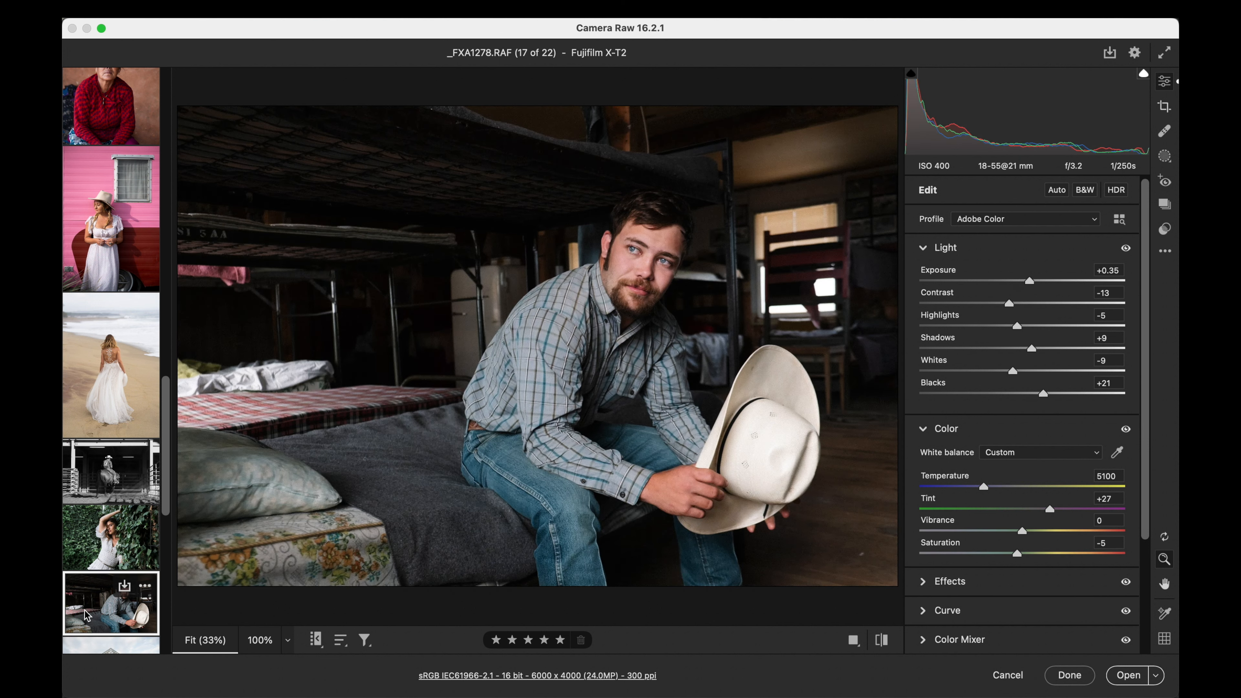
{"action": "left_click", "coordinate": [1164, 230]}
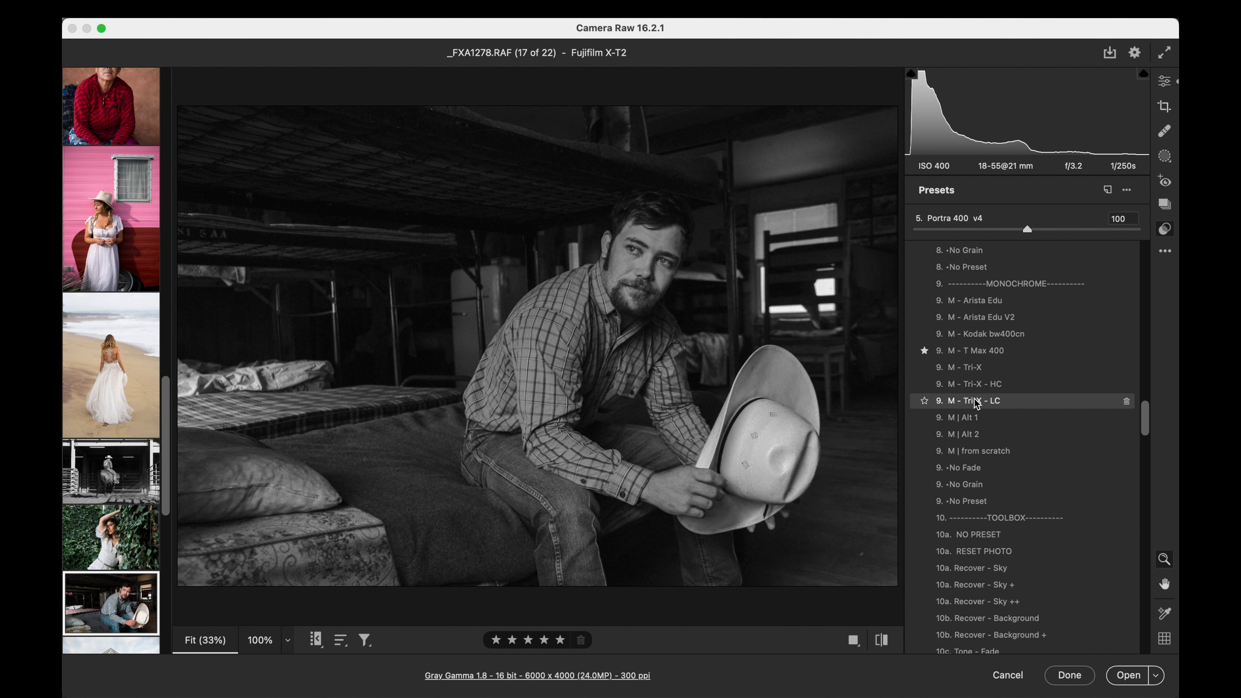
{"action": "left_click", "coordinate": [976, 367]}
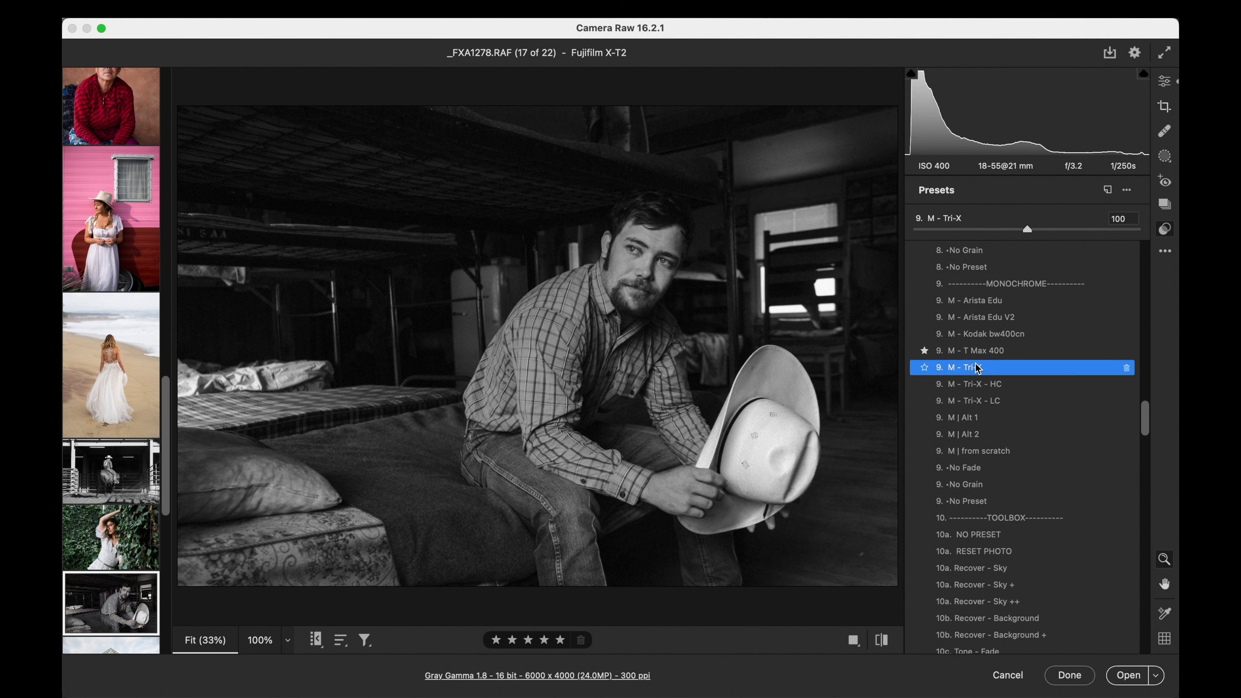
{"action": "left_click_drag", "start_coordinate": [925, 231], "coordinate": [1035, 228]}
{"action": "left_click", "coordinate": [975, 300]}
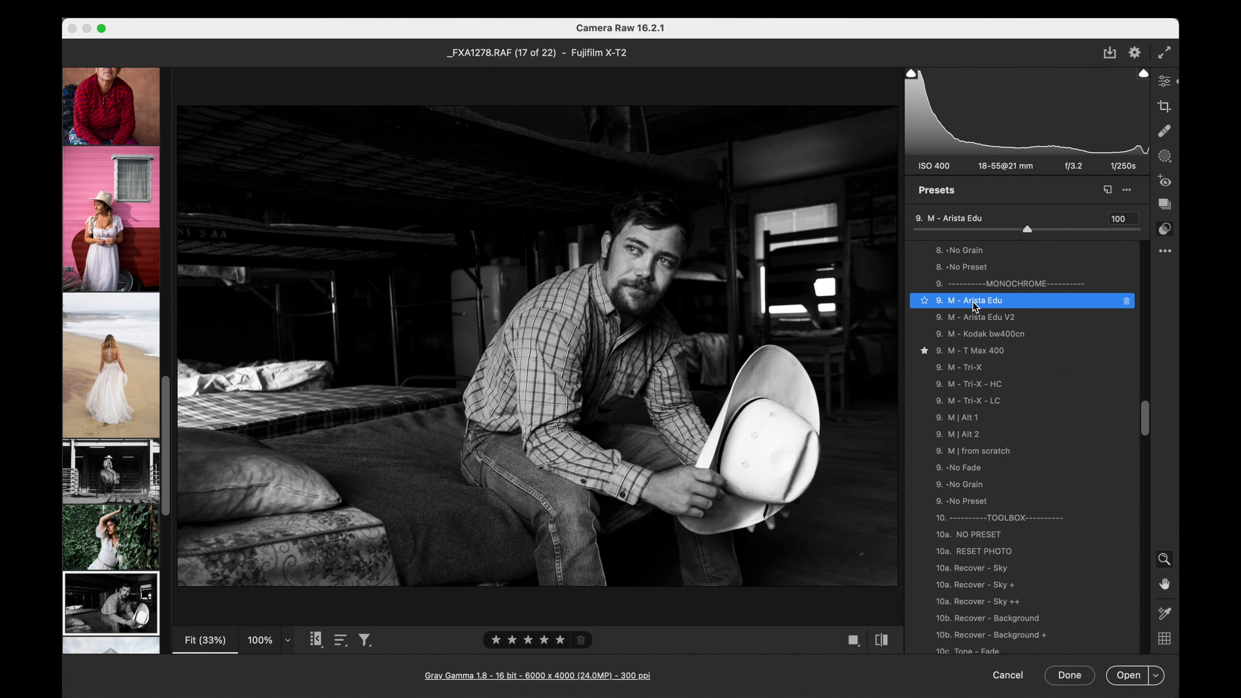
{"action": "left_click_drag", "start_coordinate": [1029, 230], "coordinate": [984, 228]}
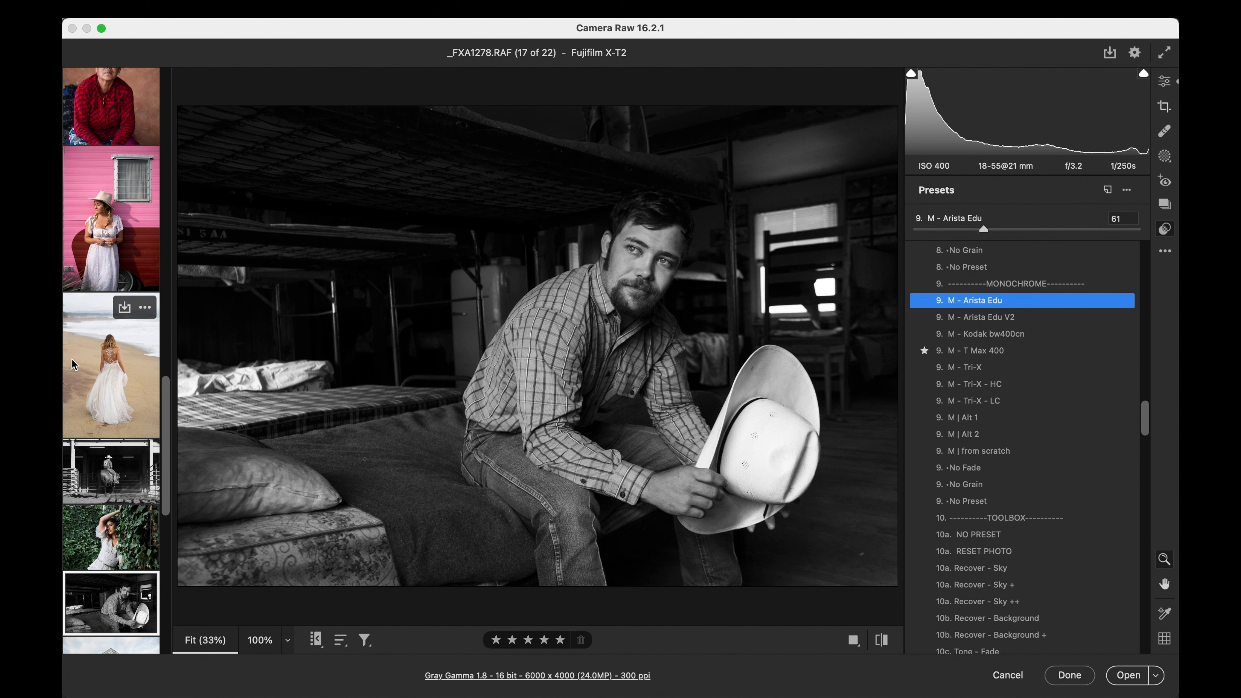
- Open the rocky sea inlet photo IMG_0360.CR2 and show its light and color adjustments
{"action": "scroll", "coordinate": [104, 345], "scroll_direction": "up", "scroll_amount": 15}
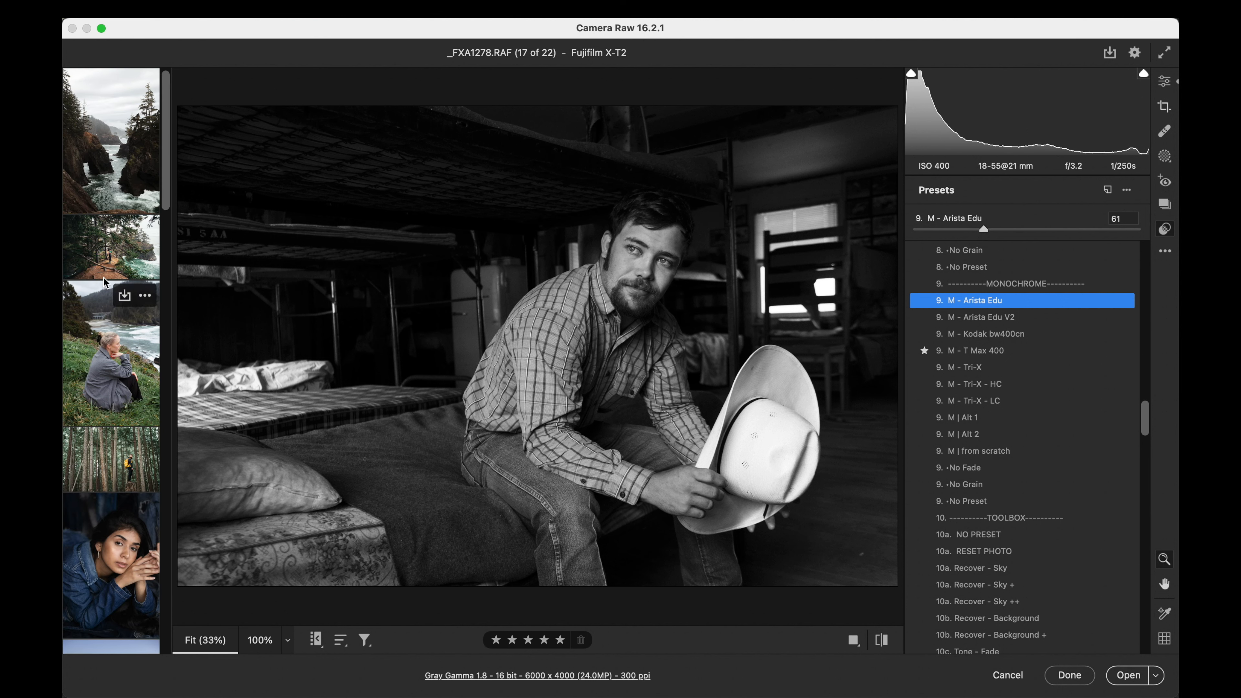
{"action": "left_click", "coordinate": [108, 149]}
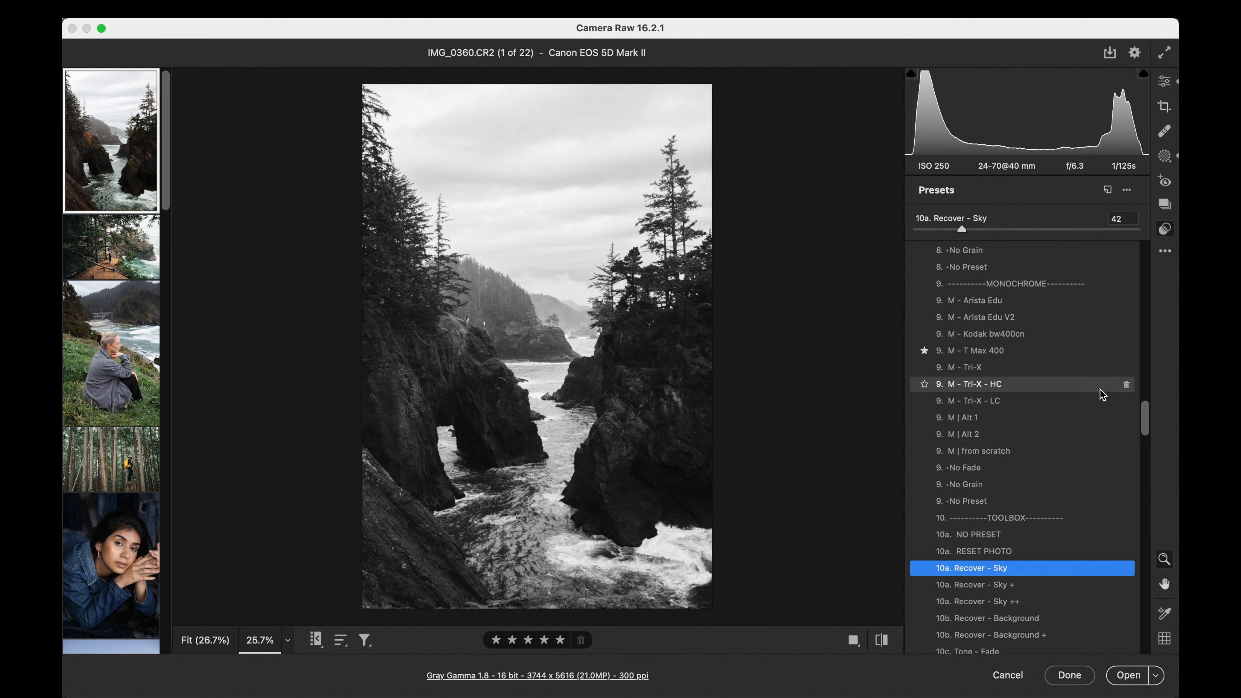
{"action": "scroll", "coordinate": [1099, 392], "scroll_direction": "up", "scroll_amount": 15}
{"action": "scroll", "coordinate": [1100, 391], "scroll_direction": "up", "scroll_amount": 10}
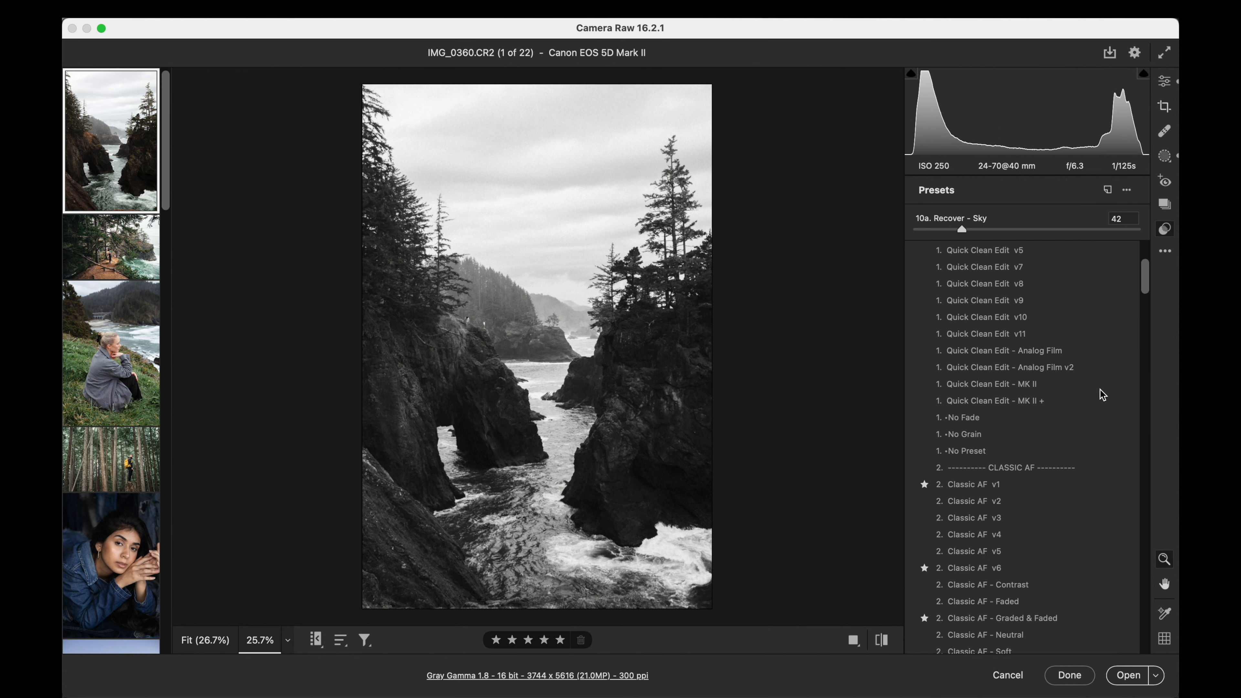
{"action": "left_click", "coordinate": [1165, 82]}
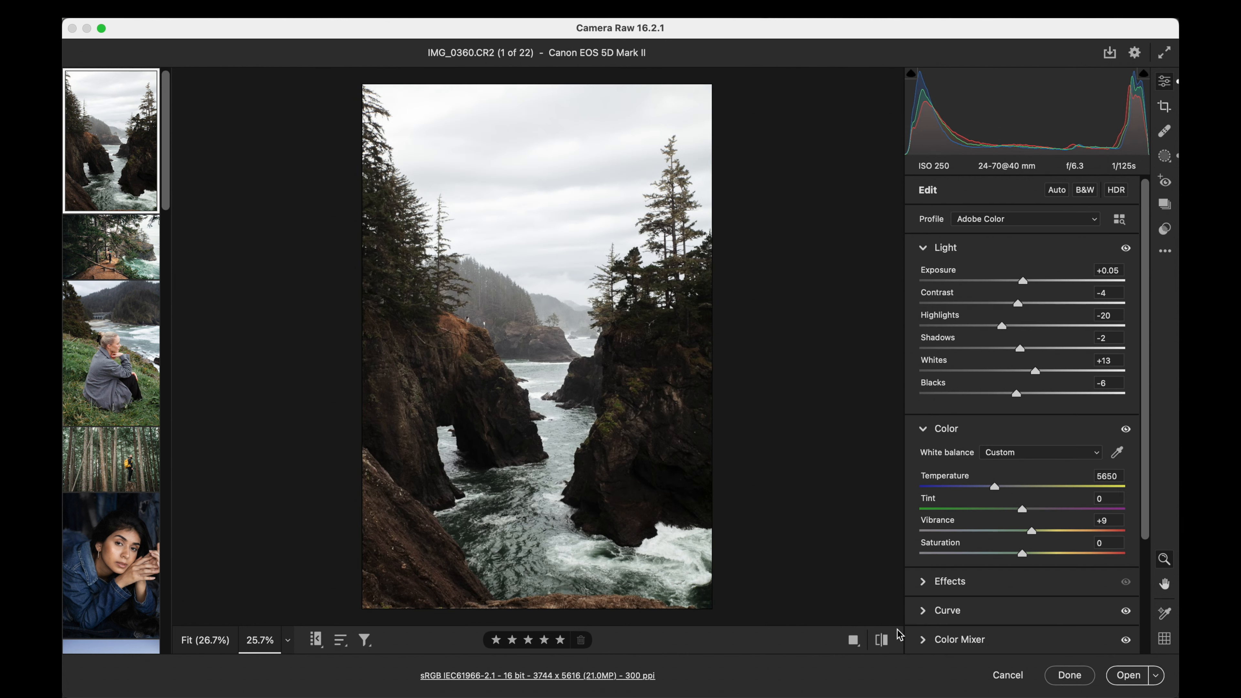
- Clear the sea inlet photo's existing edit and set exposure to +0.25, contrast to +56 and temperature to 5550
{"action": "left_click", "coordinate": [882, 643]}
{"action": "left_click_drag", "start_coordinate": [1126, 277], "coordinate": [1083, 301]}
{"action": "left_click", "coordinate": [994, 486]}
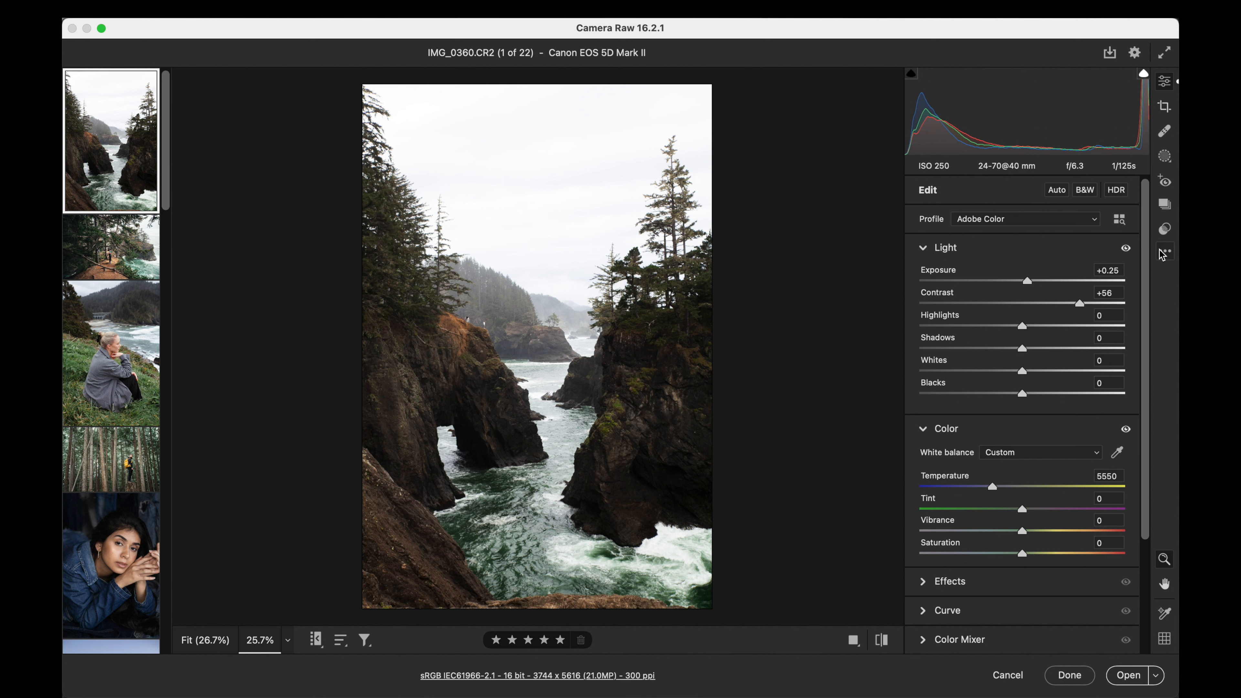
- Preview film presets on the sea inlet photo and apply Portra 400
{"action": "left_click", "coordinate": [1167, 228]}
{"action": "scroll", "coordinate": [1039, 413], "scroll_direction": "down", "scroll_amount": 10}
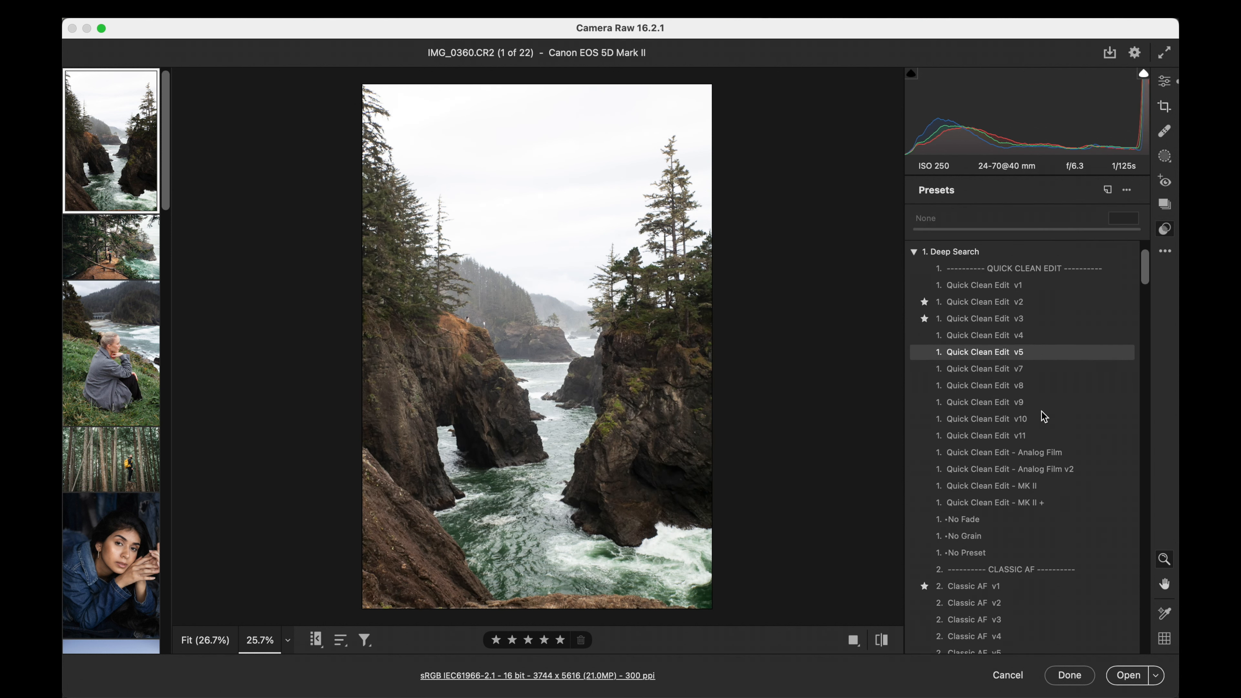
{"action": "scroll", "coordinate": [1042, 413], "scroll_direction": "down", "scroll_amount": 7}
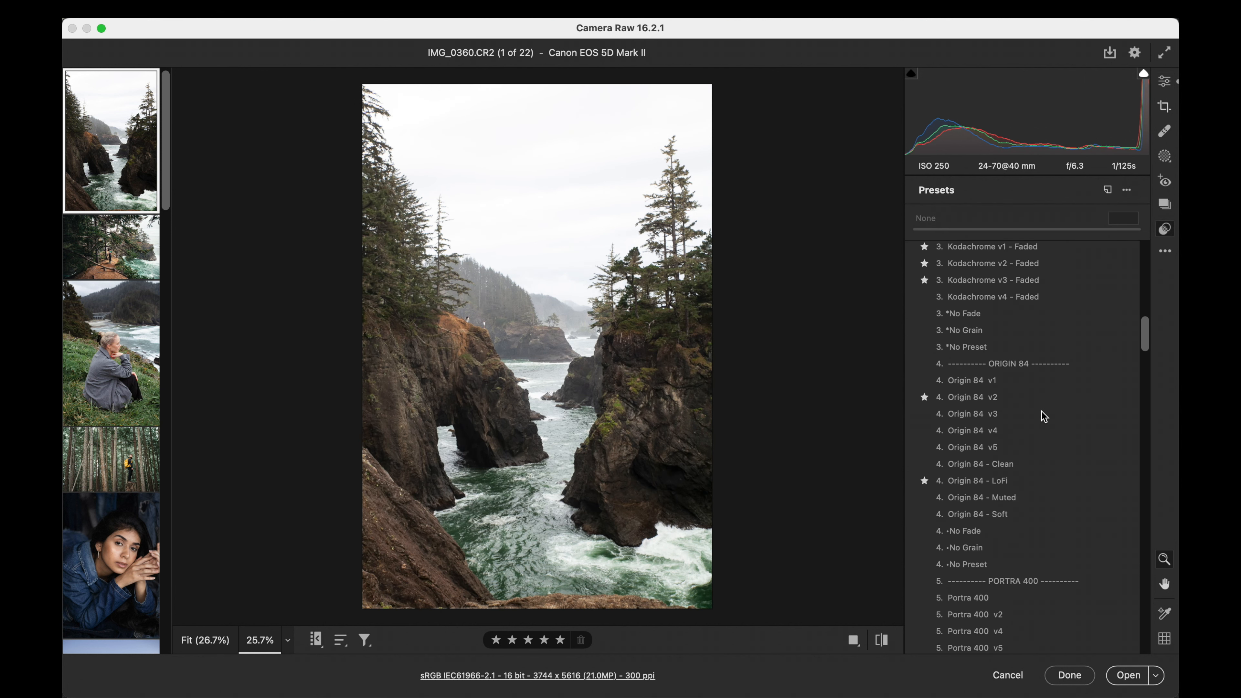
{"action": "scroll", "coordinate": [1043, 417], "scroll_direction": "up", "scroll_amount": 1}
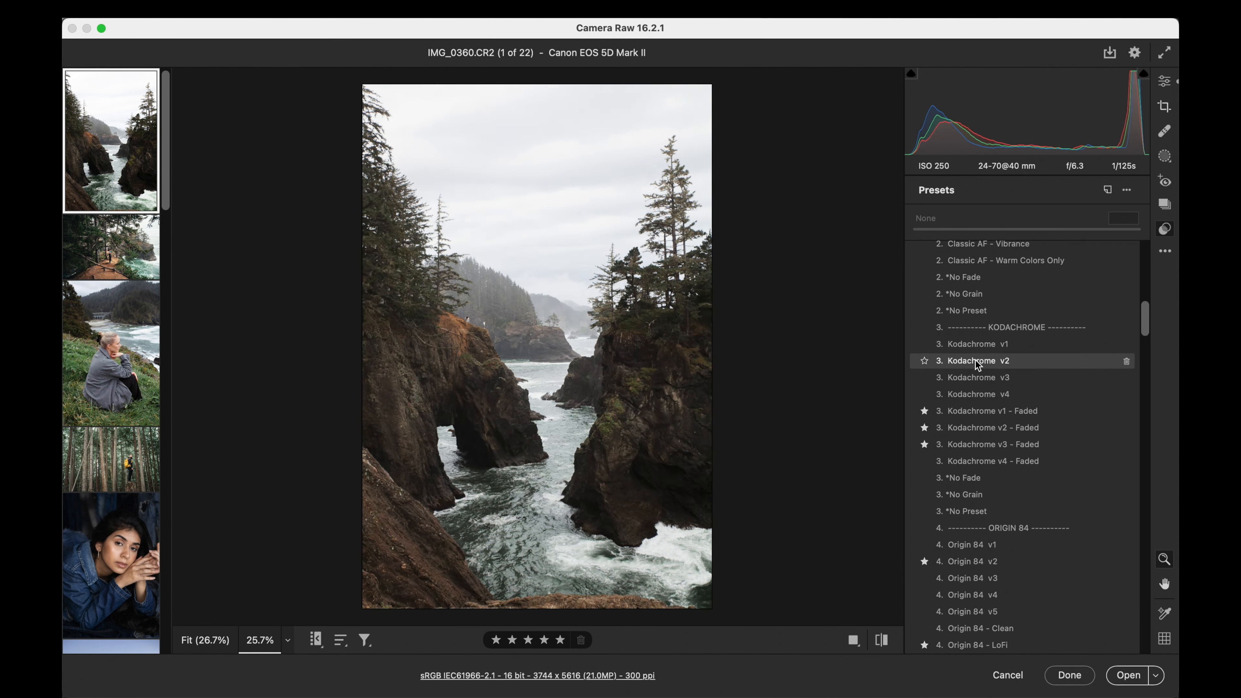
{"action": "scroll", "coordinate": [982, 380], "scroll_direction": "down", "scroll_amount": 2}
{"action": "scroll", "coordinate": [981, 380], "scroll_direction": "down", "scroll_amount": 15}
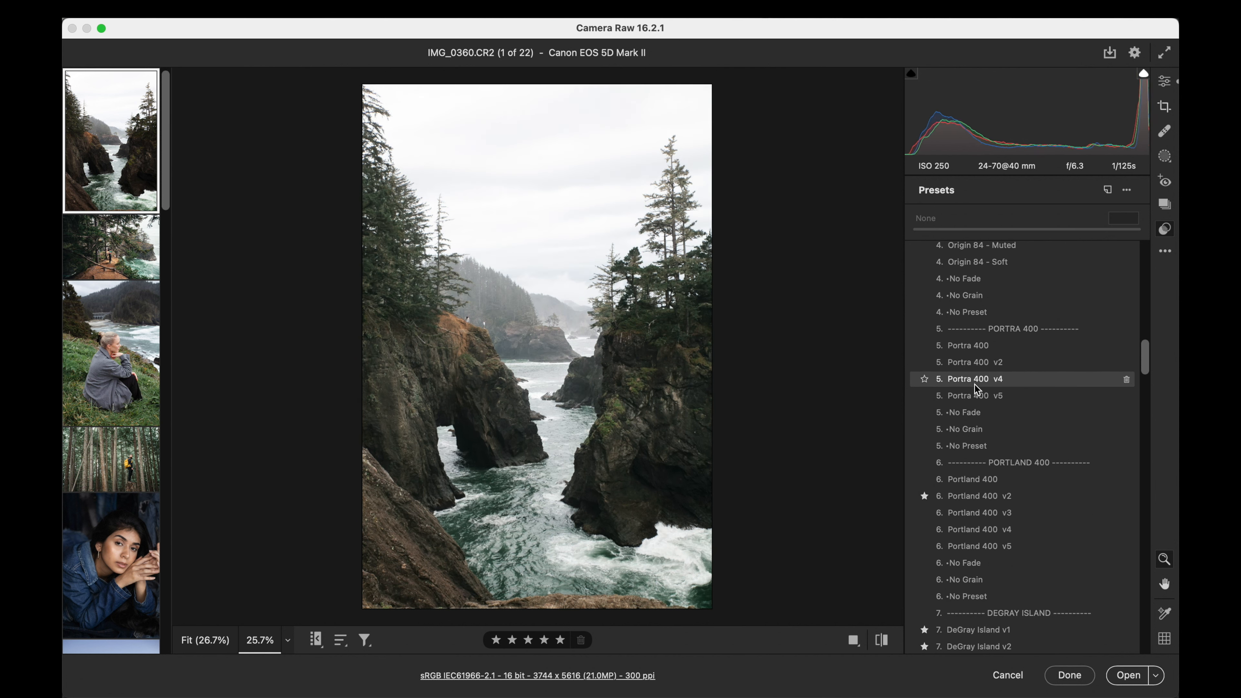
{"action": "left_click", "coordinate": [973, 348]}
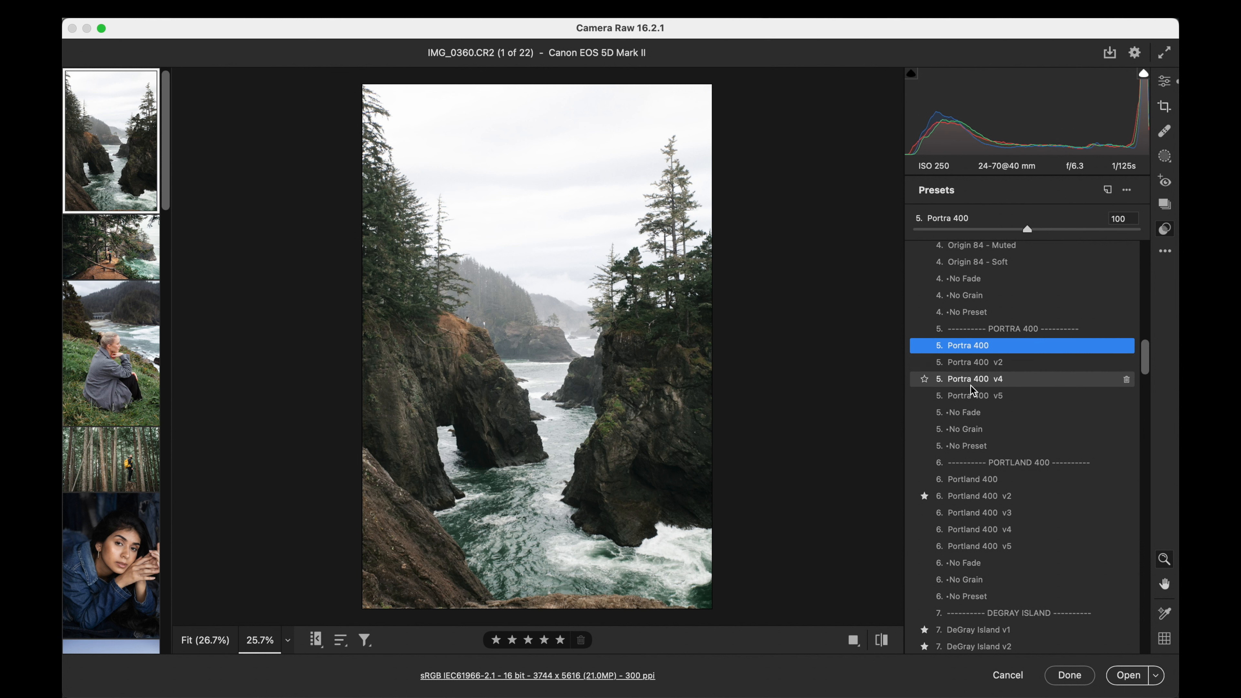
- Compare the Portra 400 v5 preset on the sea inlet photo and return to Portra 400 at amount 102
{"action": "left_click", "coordinate": [970, 395]}
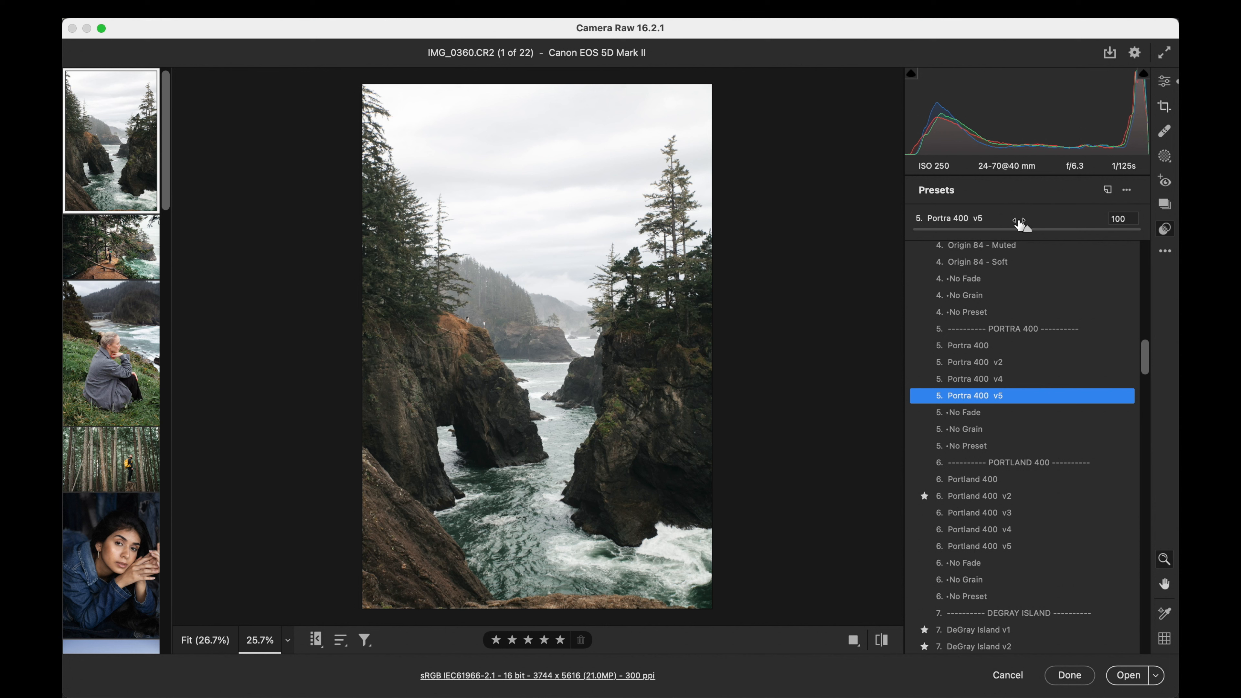
{"action": "mouse_move", "coordinate": [1023, 229]}
{"action": "left_mouse_down"}
{"action": "mouse_move", "coordinate": [911, 230]}
{"action": "mouse_move", "coordinate": [1066, 229]}
{"action": "mouse_move", "coordinate": [987, 228]}
{"action": "mouse_move", "coordinate": [1027, 229]}
{"action": "left_mouse_up"}
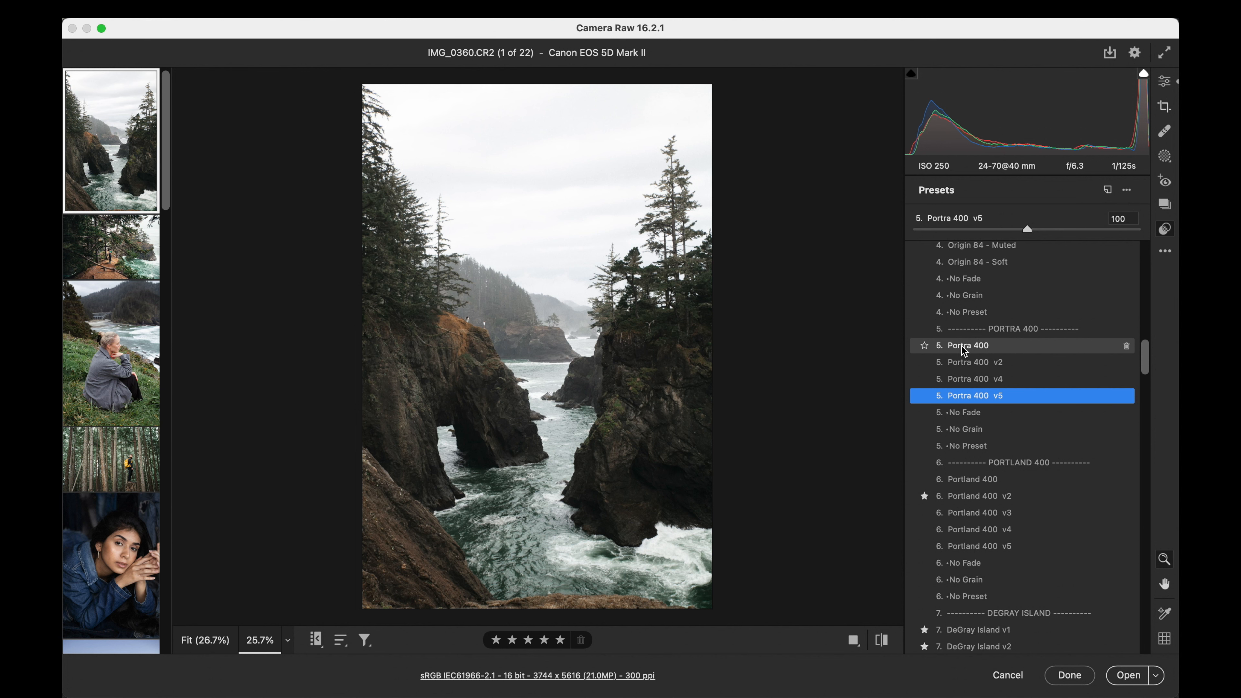
{"action": "left_click", "coordinate": [961, 345]}
{"action": "left_click", "coordinate": [915, 229]}
{"action": "left_click_drag", "start_coordinate": [915, 230], "coordinate": [1028, 229]}
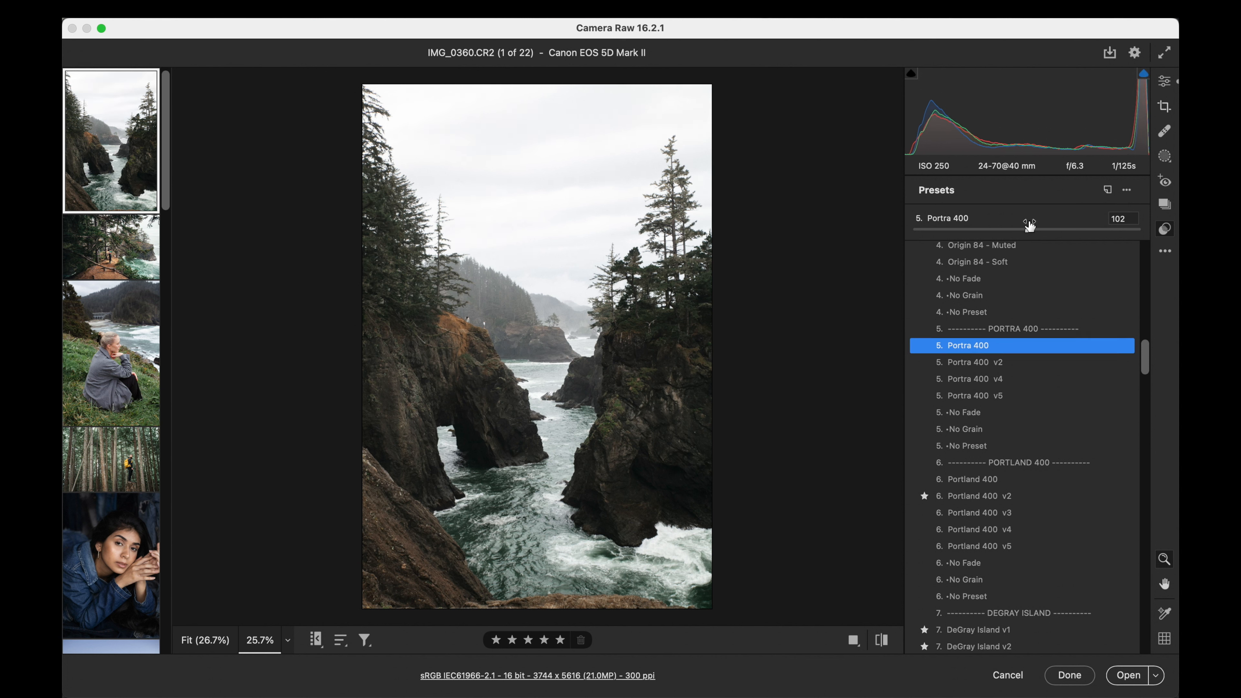
- Fine-tune the sea inlet photo with highlights at -73, contrast at +7 and temperature at 5800
{"action": "key", "text": "e"}
{"action": "left_click_drag", "start_coordinate": [1010, 303], "coordinate": [948, 324]}
{"action": "left_click_drag", "start_coordinate": [1038, 305], "coordinate": [1030, 306]}
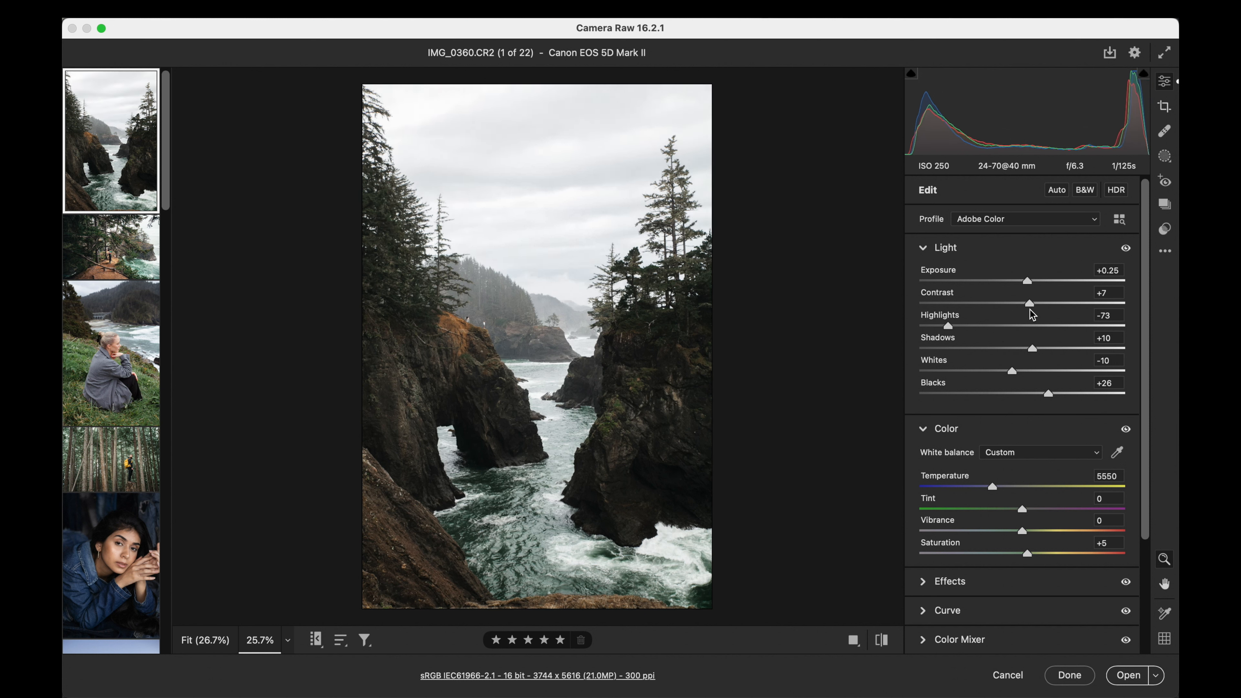
{"action": "left_click_drag", "start_coordinate": [992, 487], "coordinate": [998, 487]}
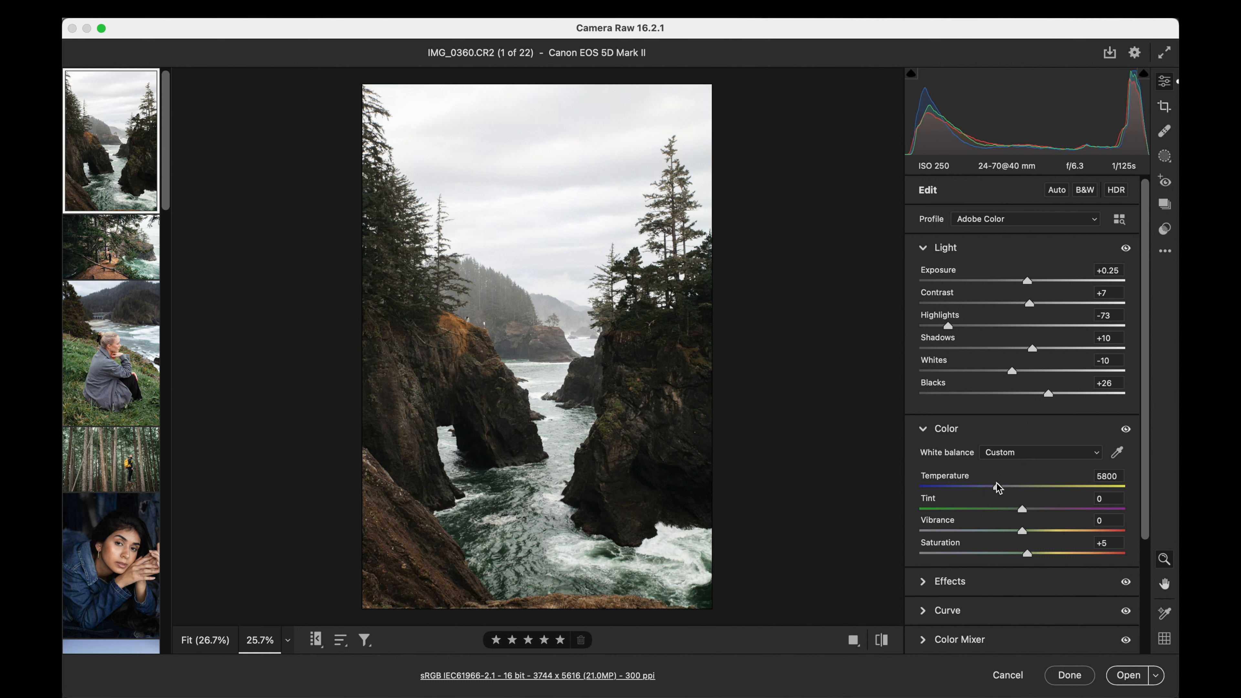